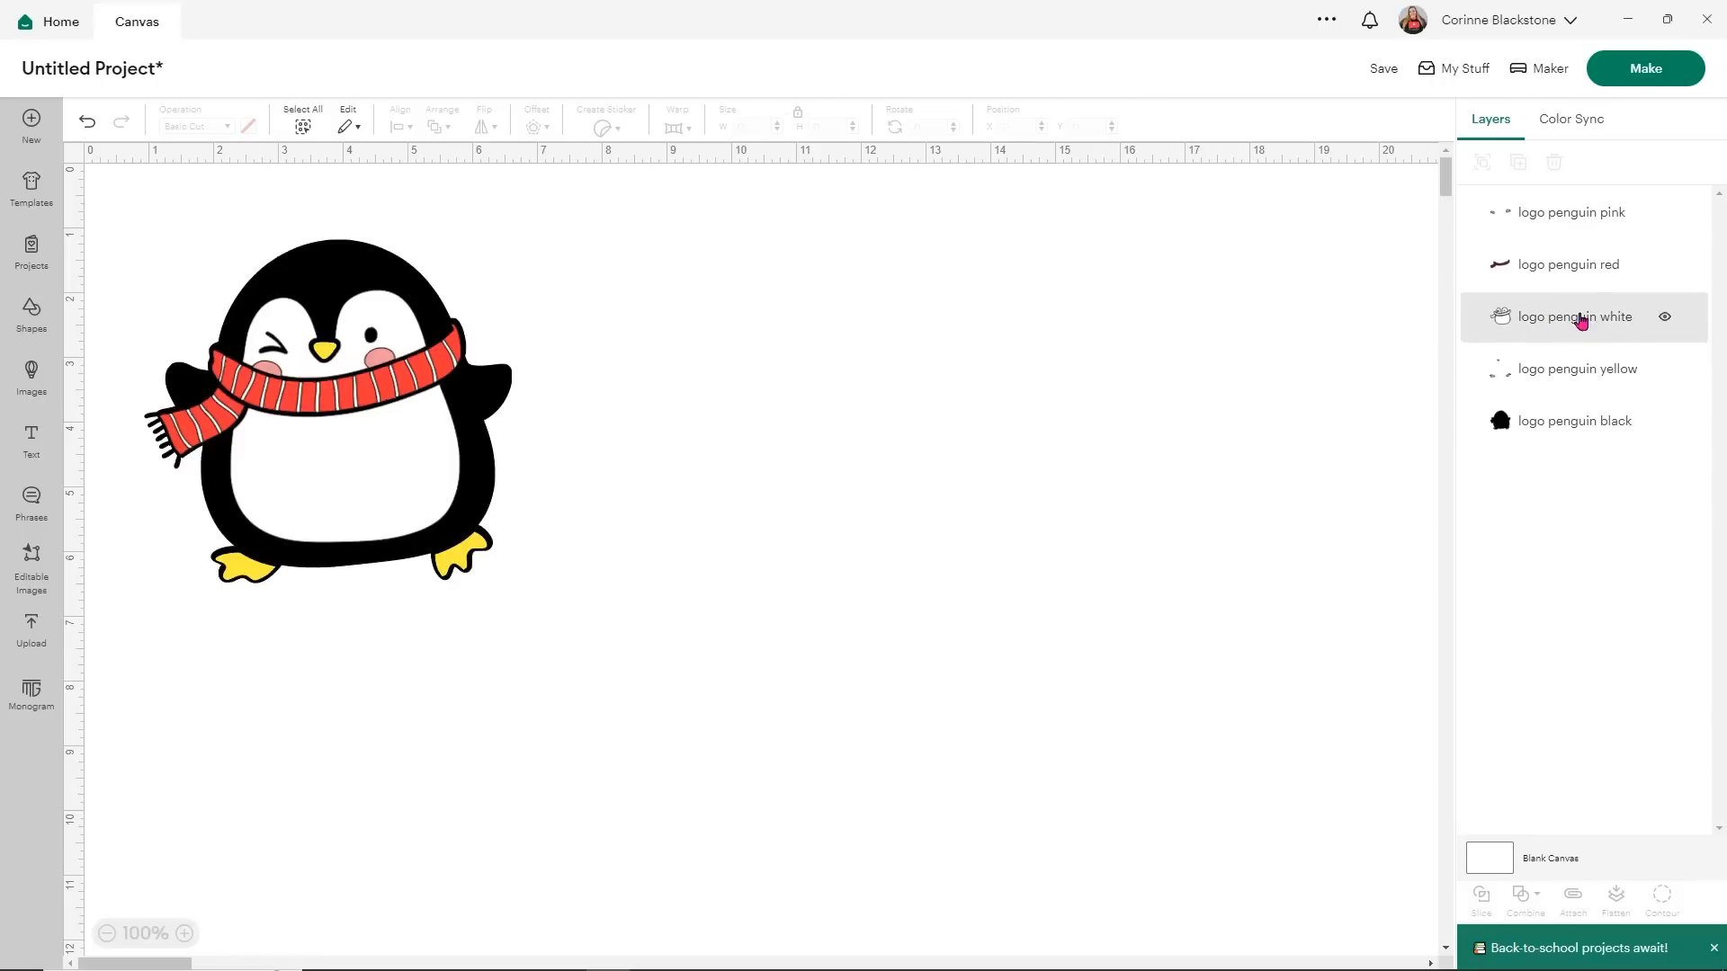
- Slice the white penguin layer against the black penguin layer and delete the white slice result
click(1574, 332)
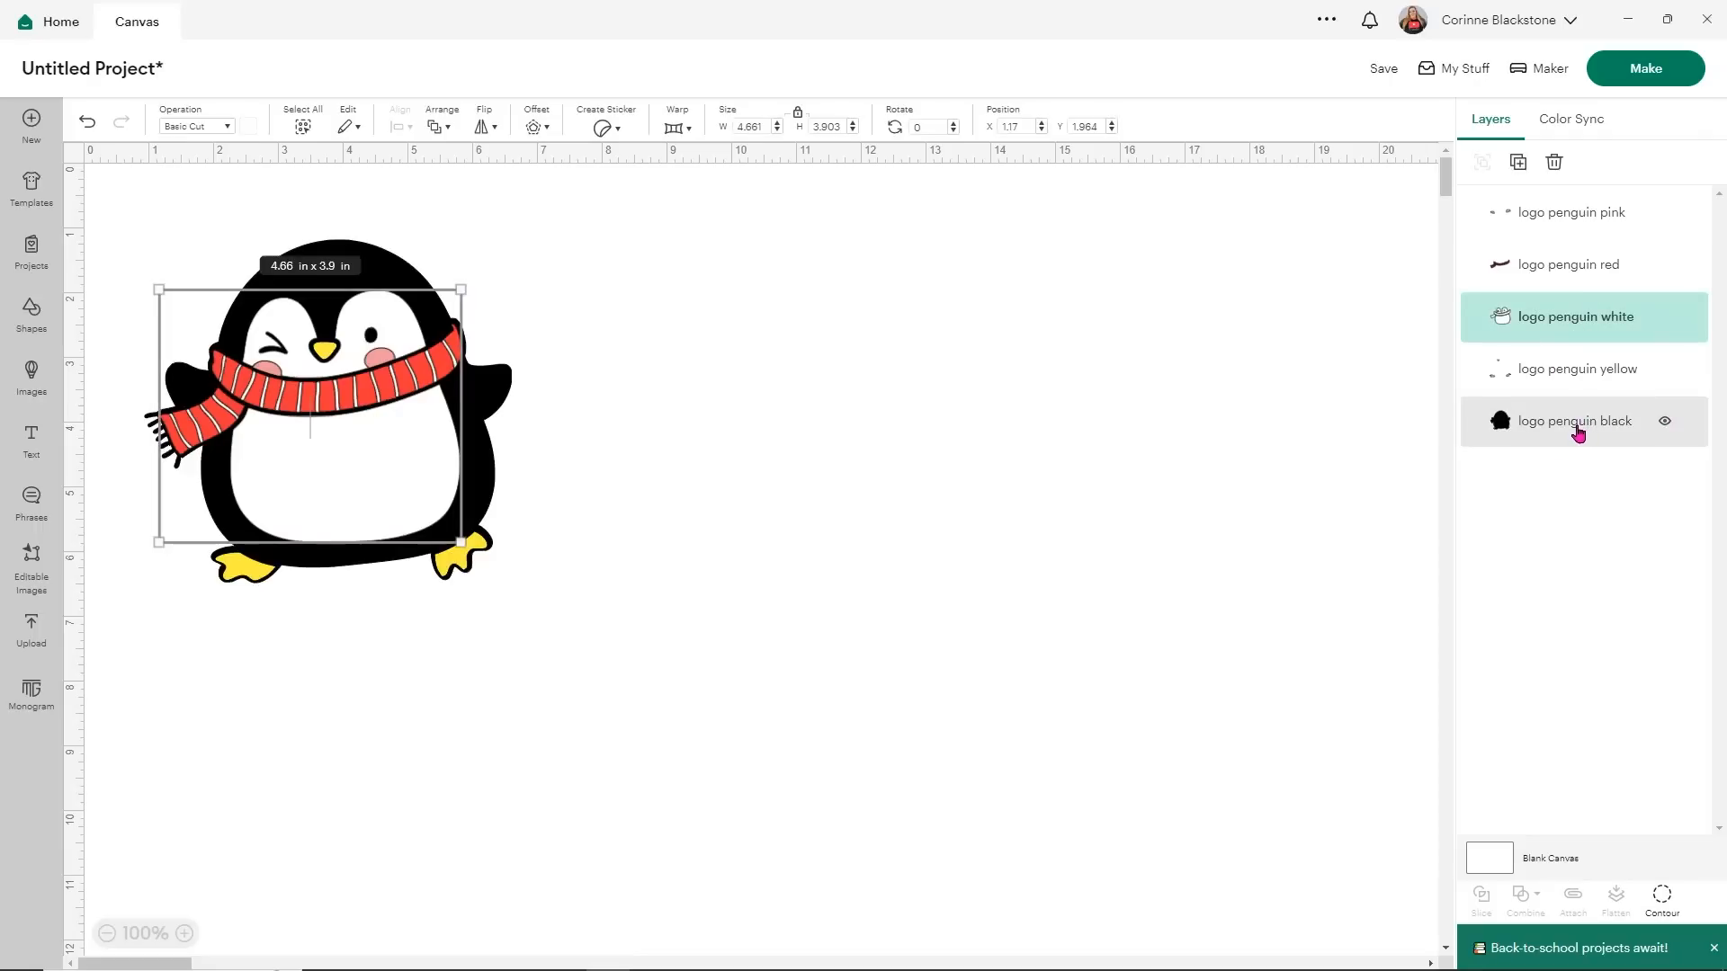
shift+click(1582, 430)
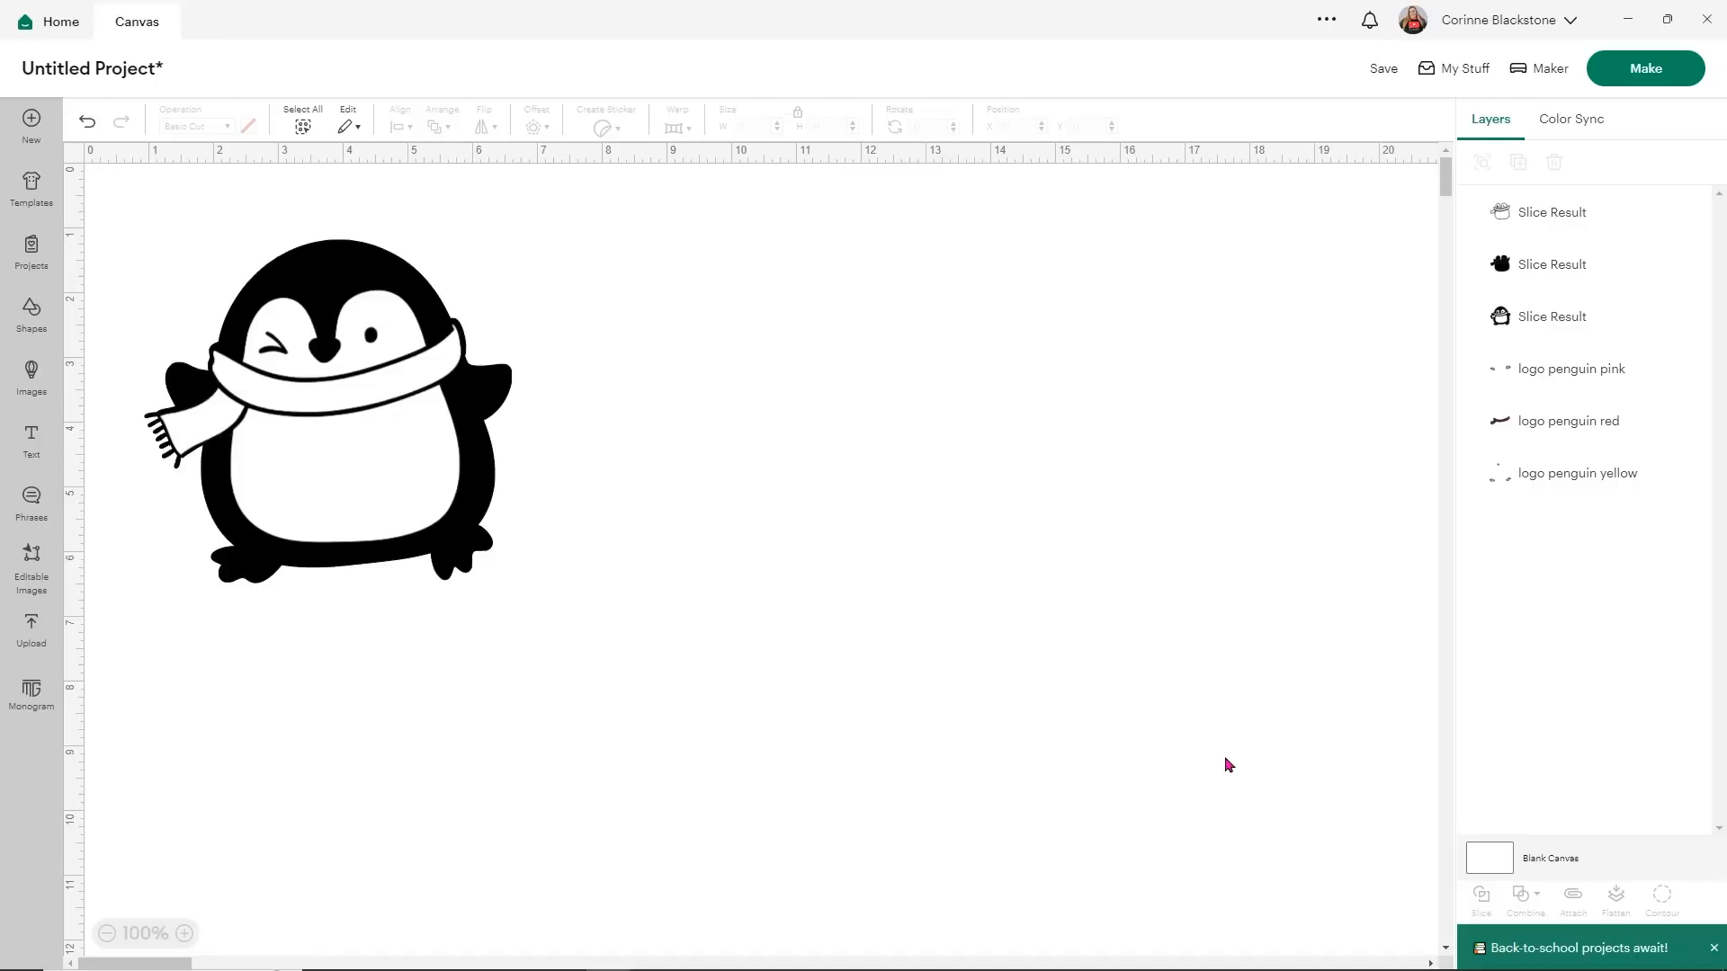
click(1582, 239)
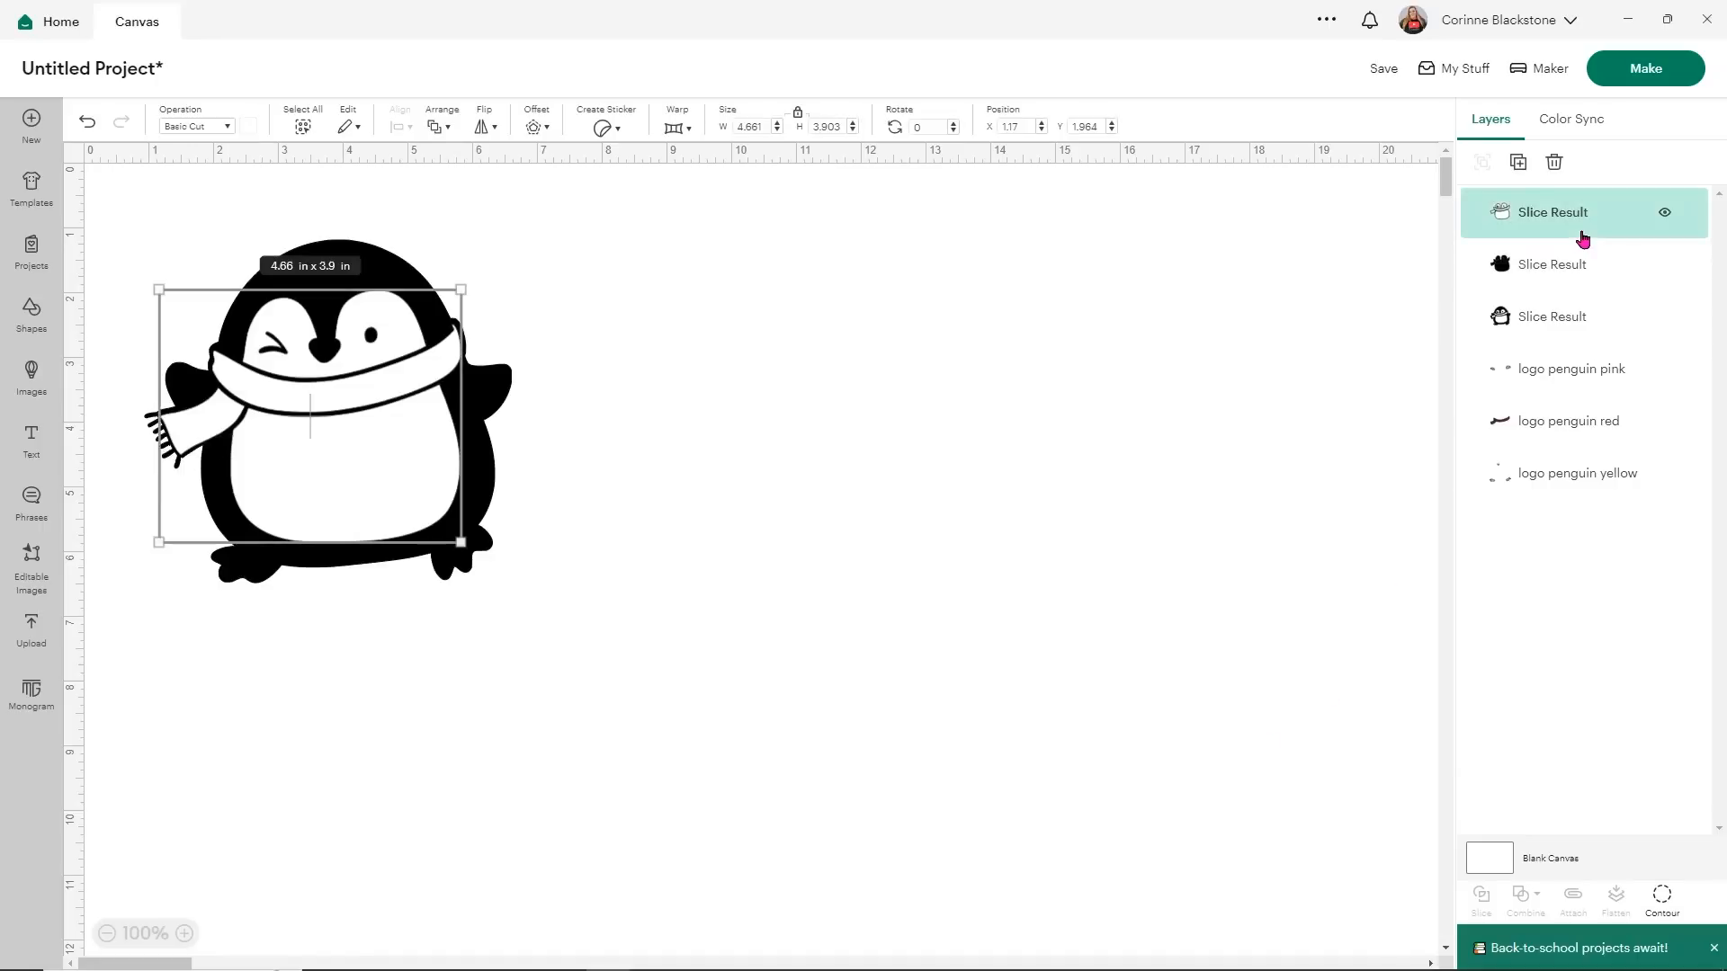
key(Delete)
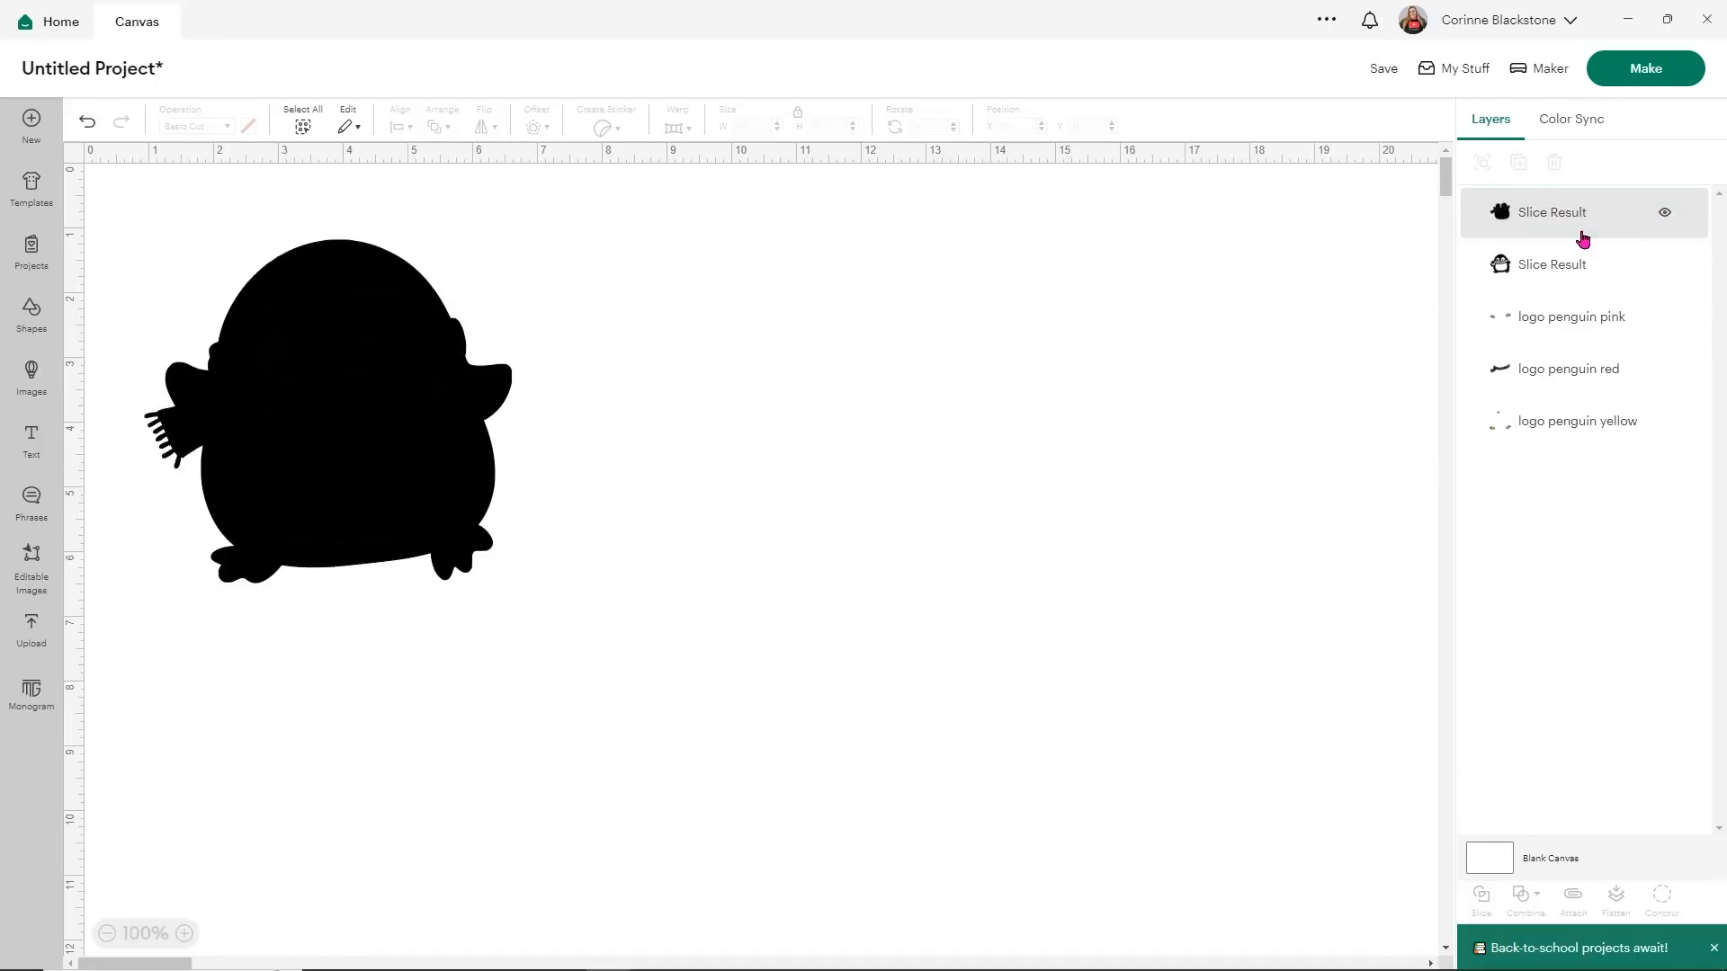
- Delete the leftover black cut-out slice result and bring the yellow penguin layer to the front of the layer order
click(1574, 235)
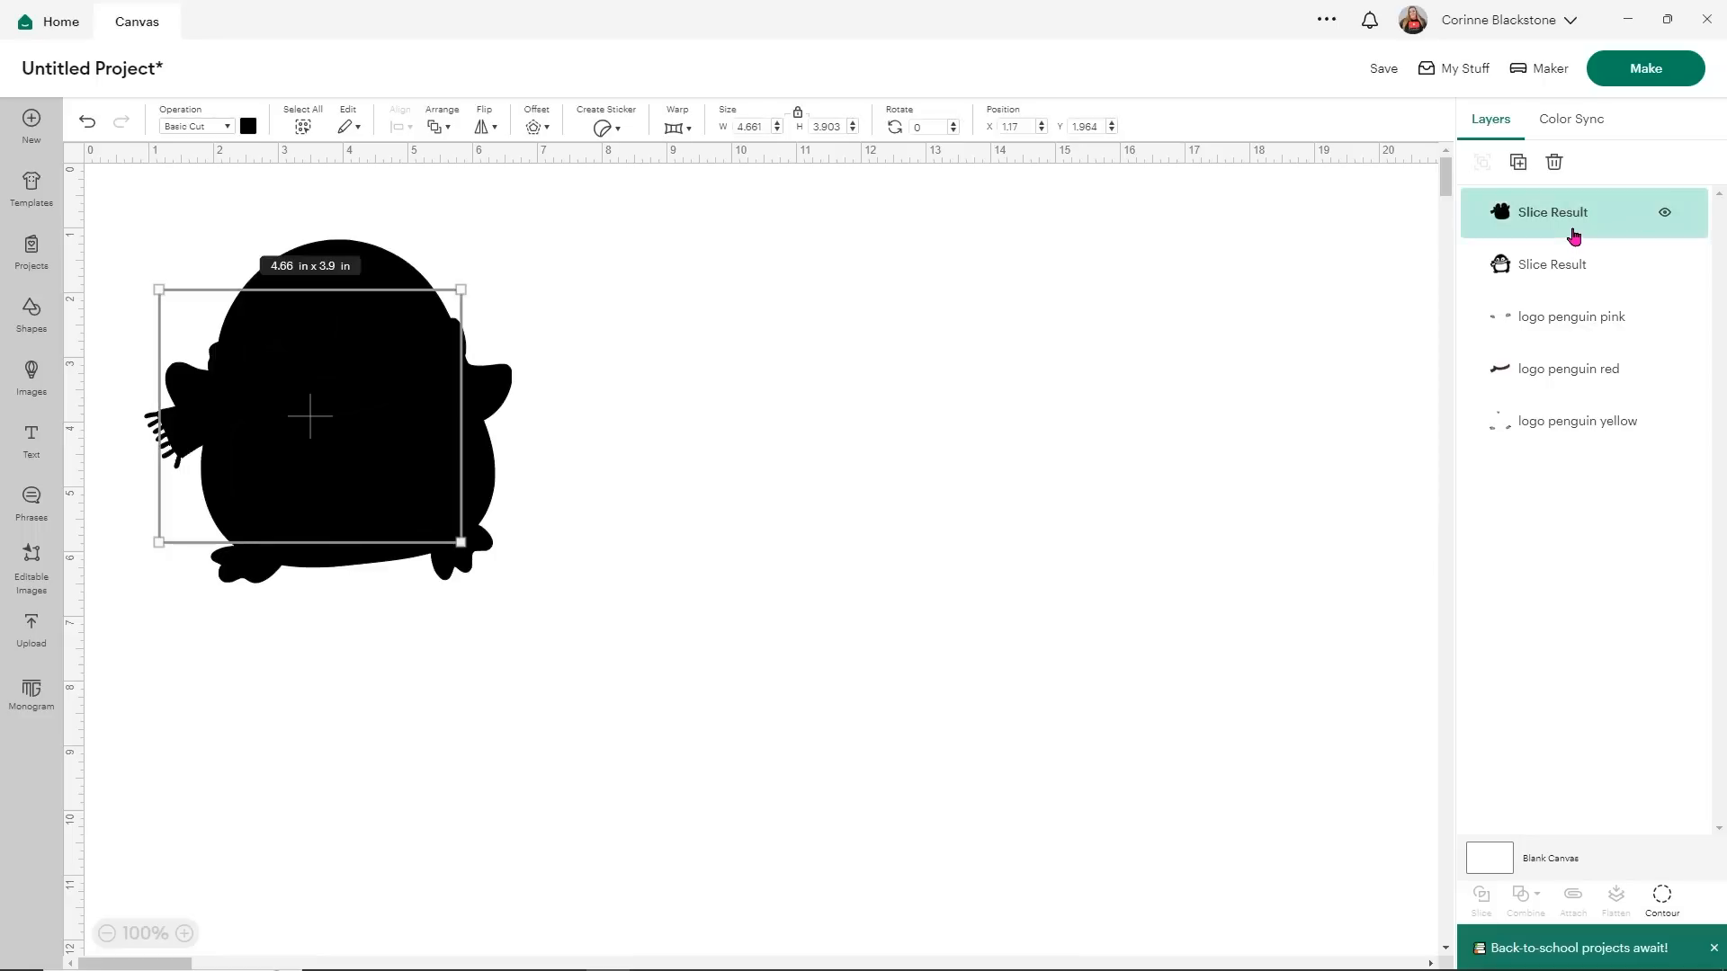
key(Delete)
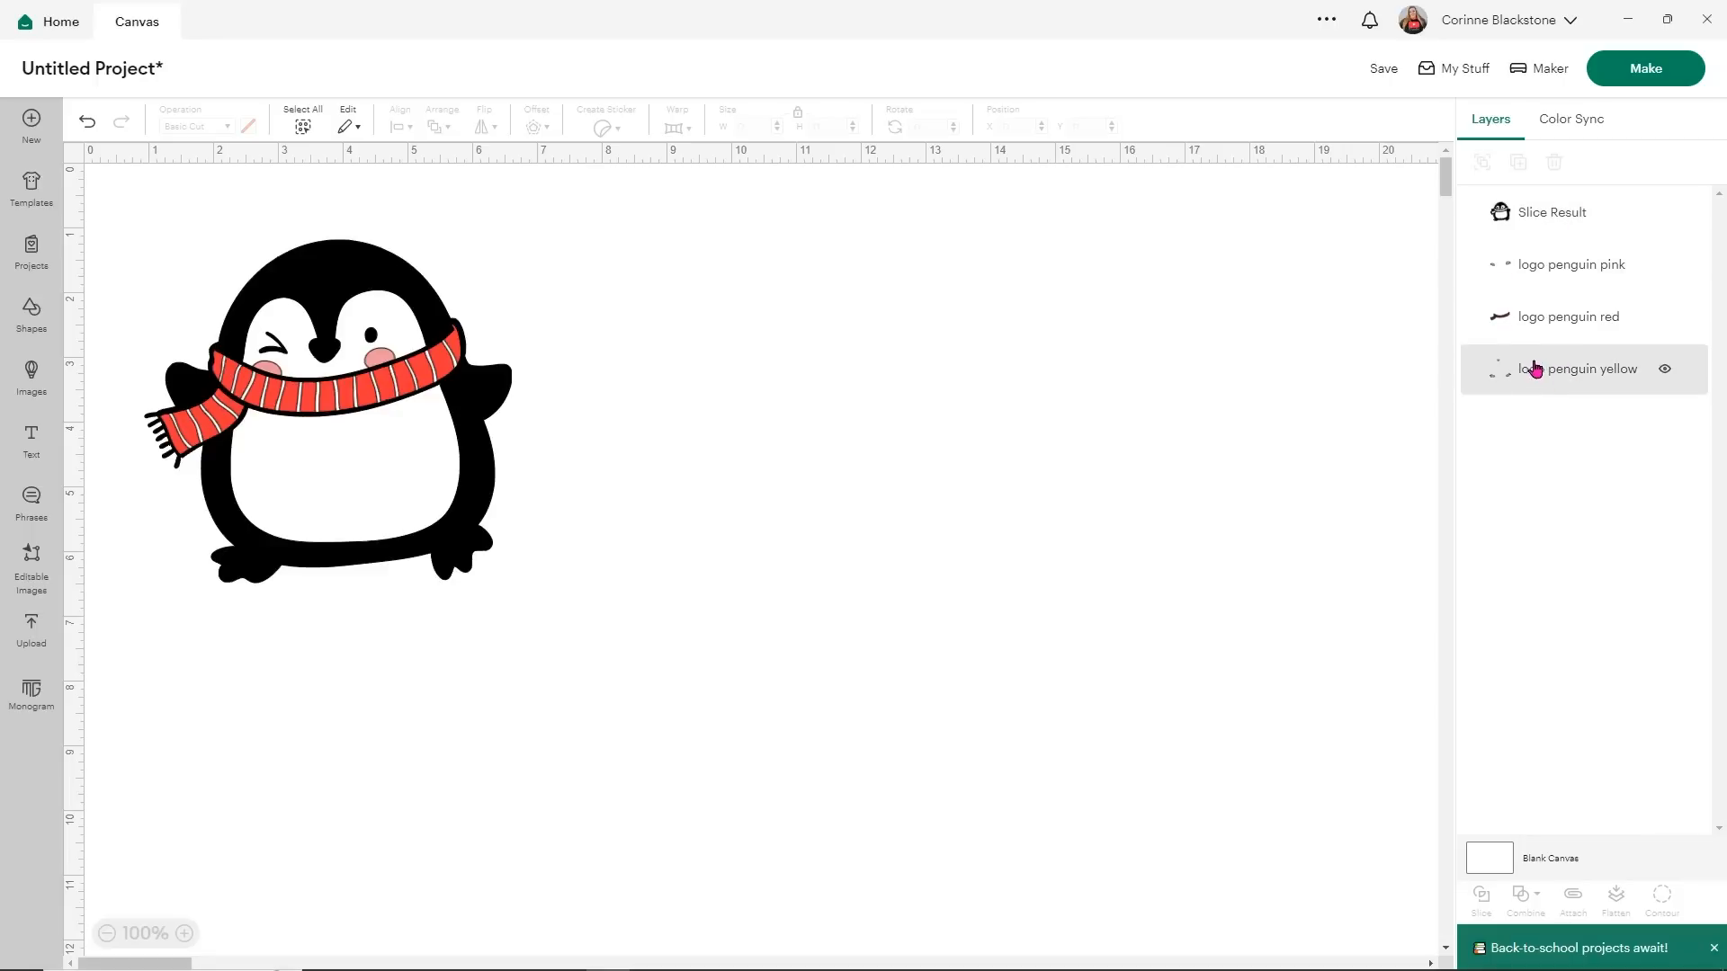
drag(1541, 369, 1543, 215)
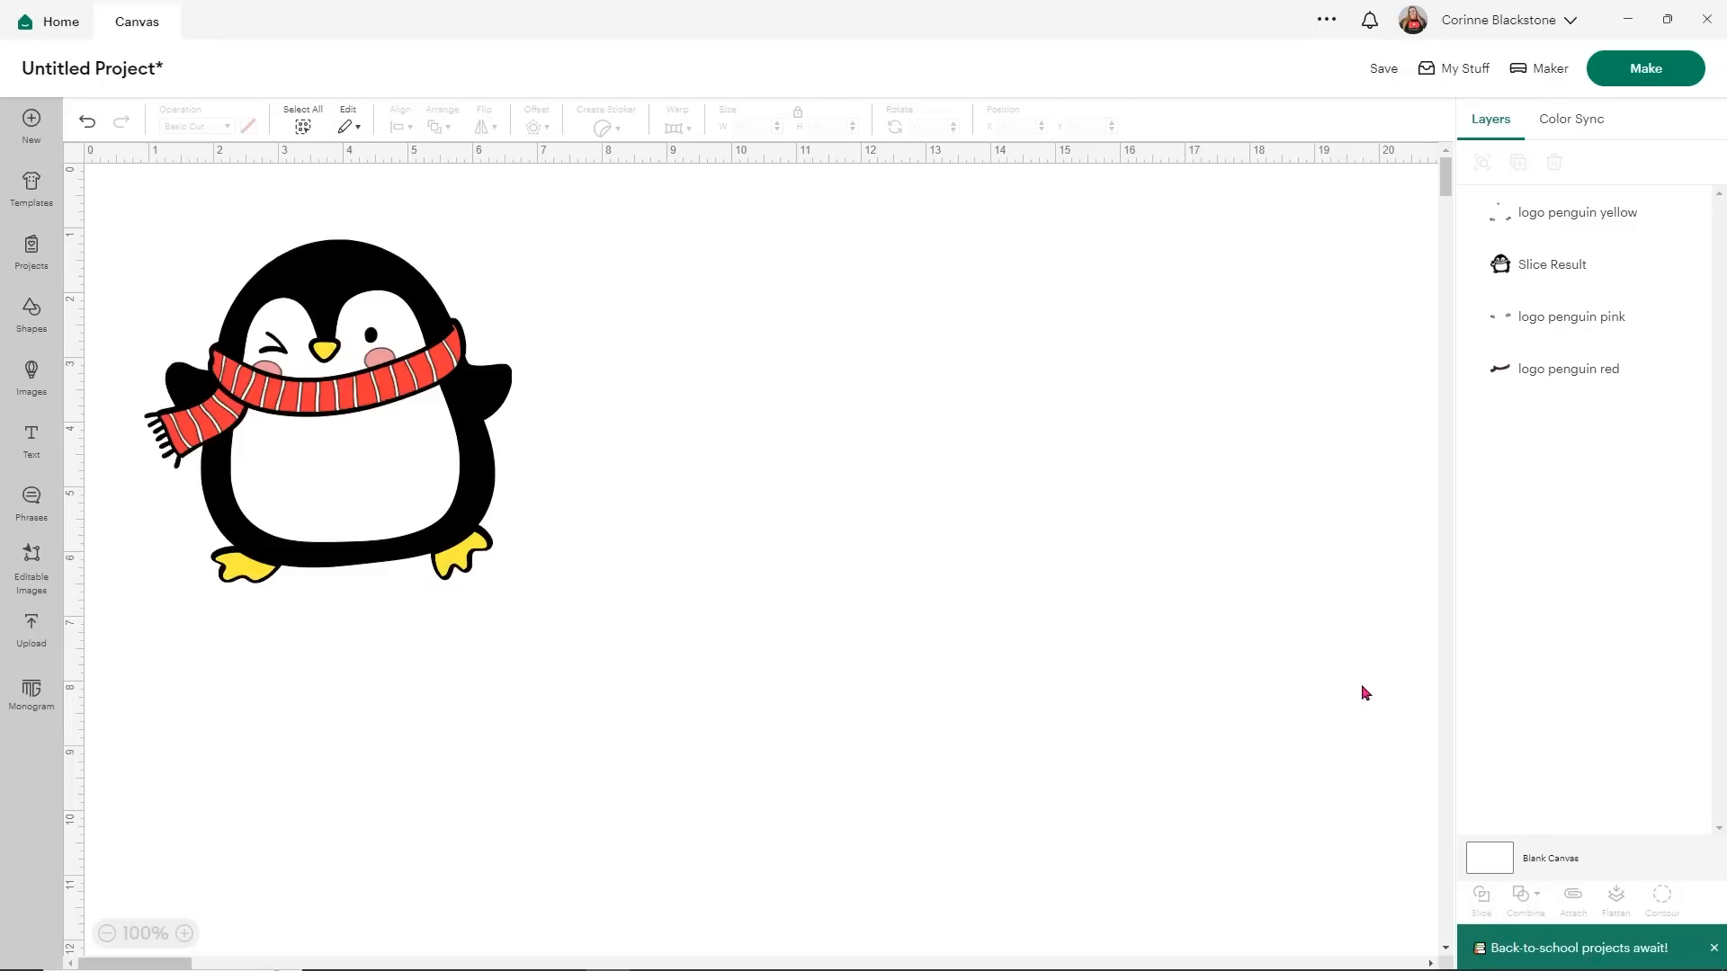
- Check the penguin's cut-out areas against a pink and a light blue canvas, and restore the canvas colour to white
click(1508, 856)
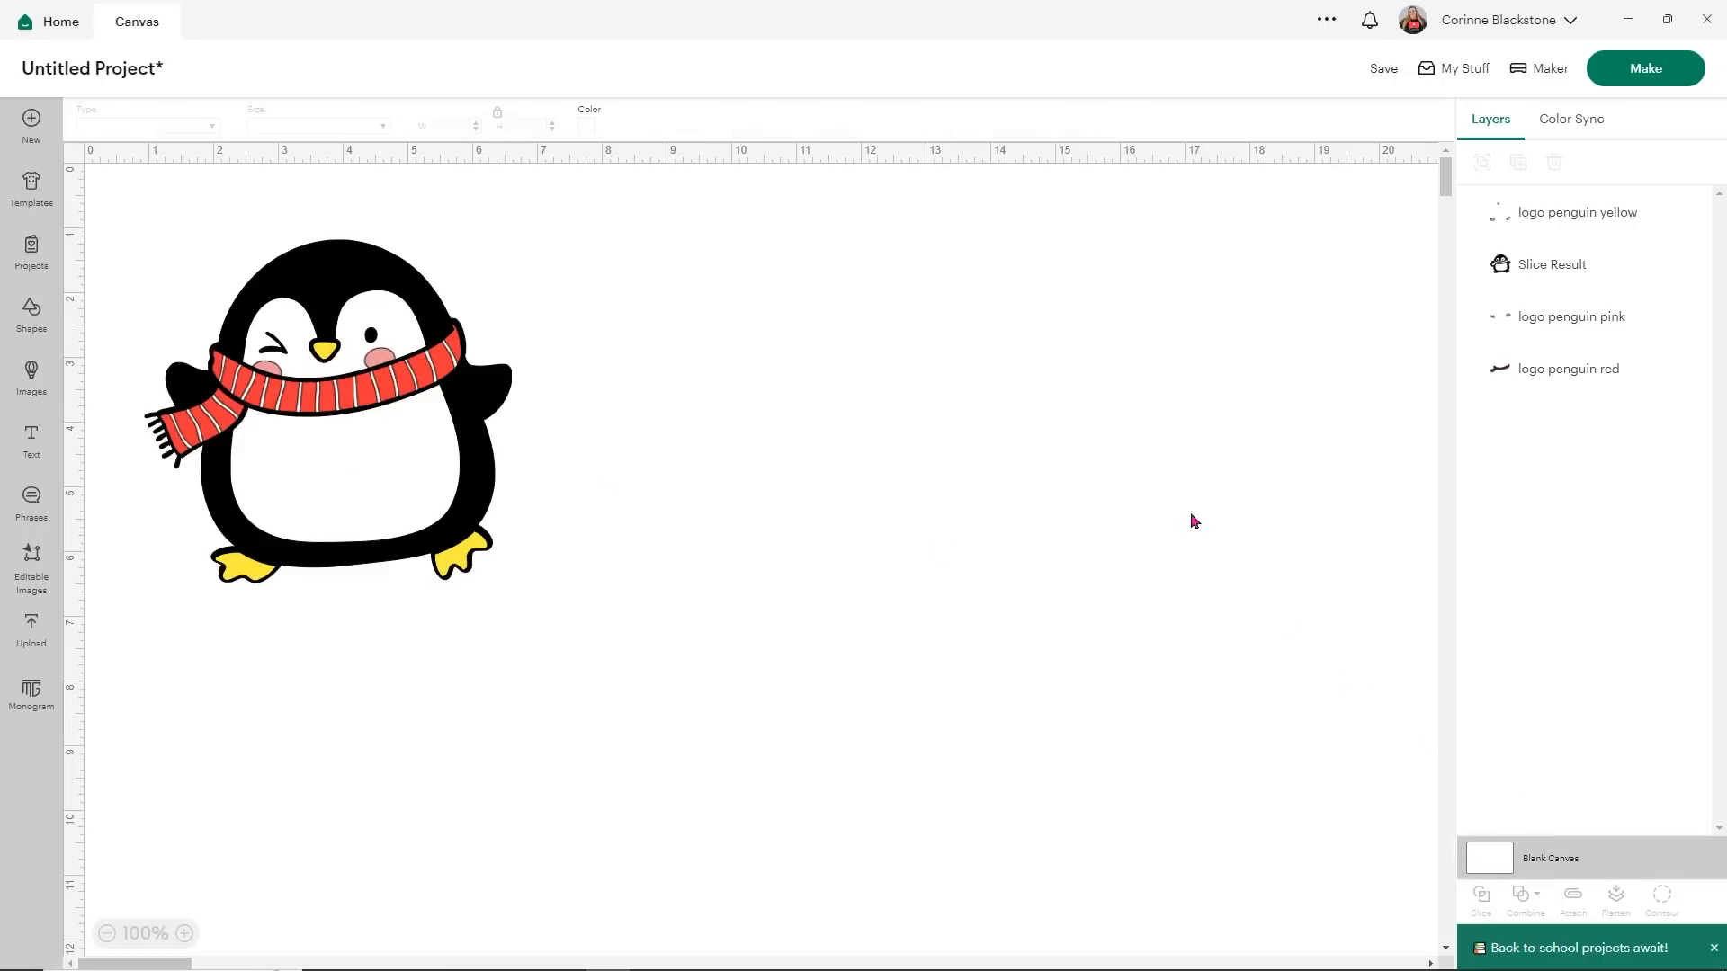
click(589, 125)
click(629, 195)
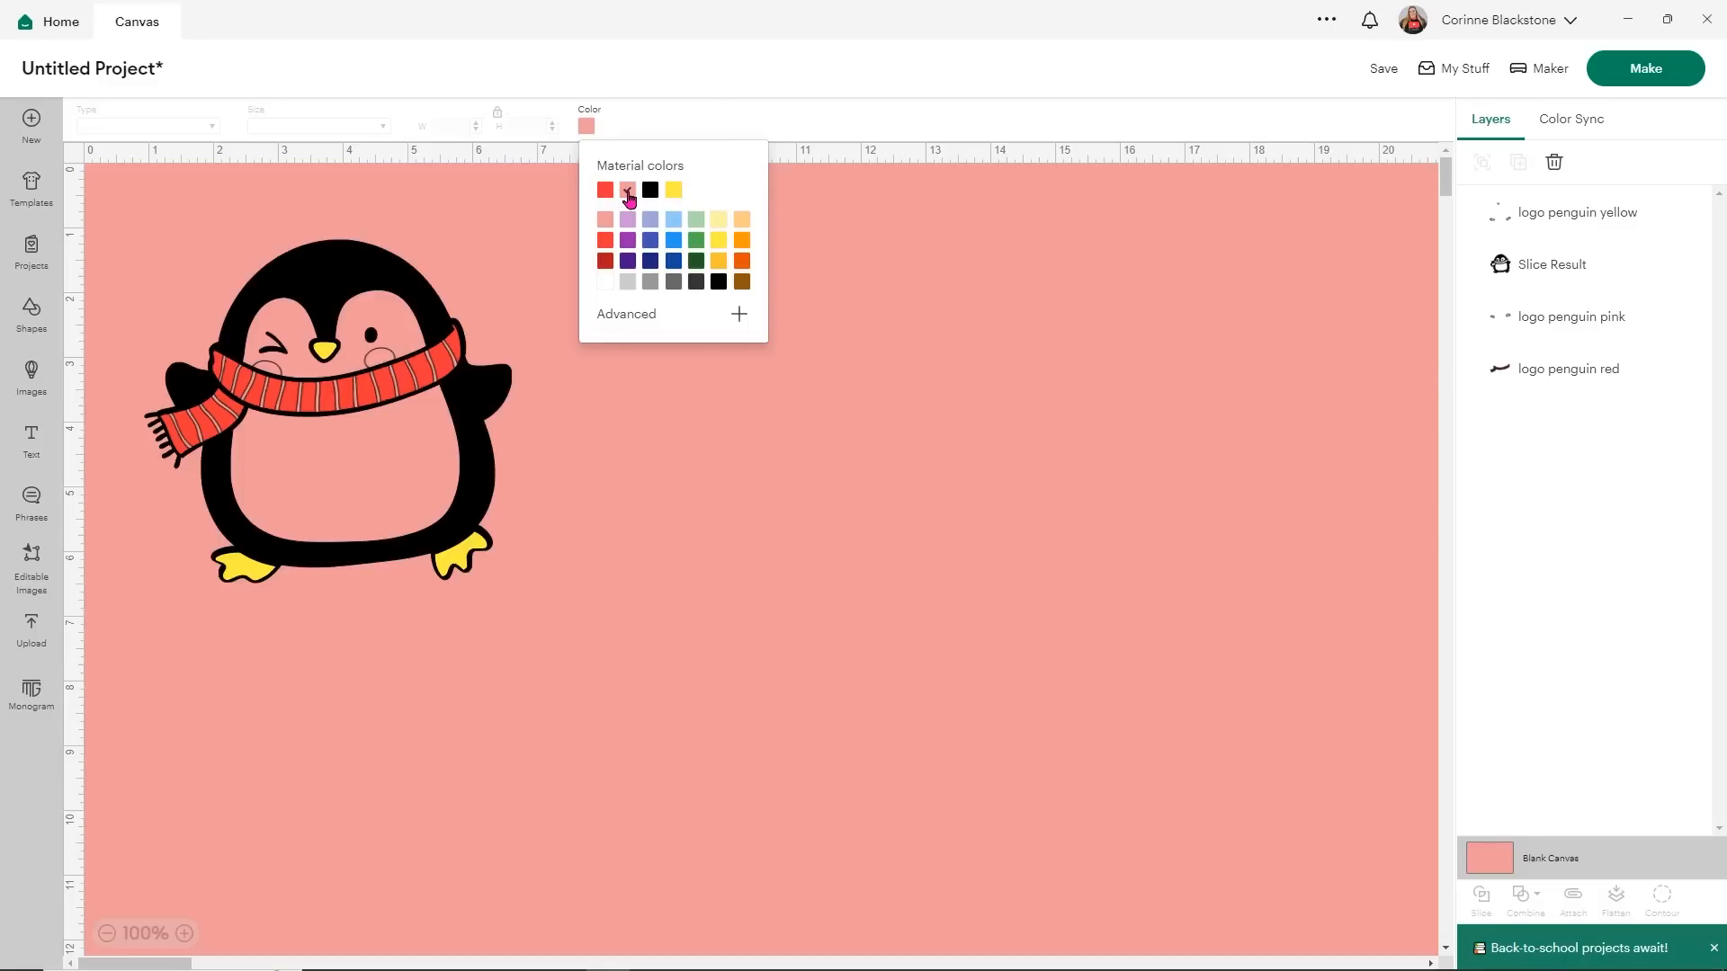
click(674, 227)
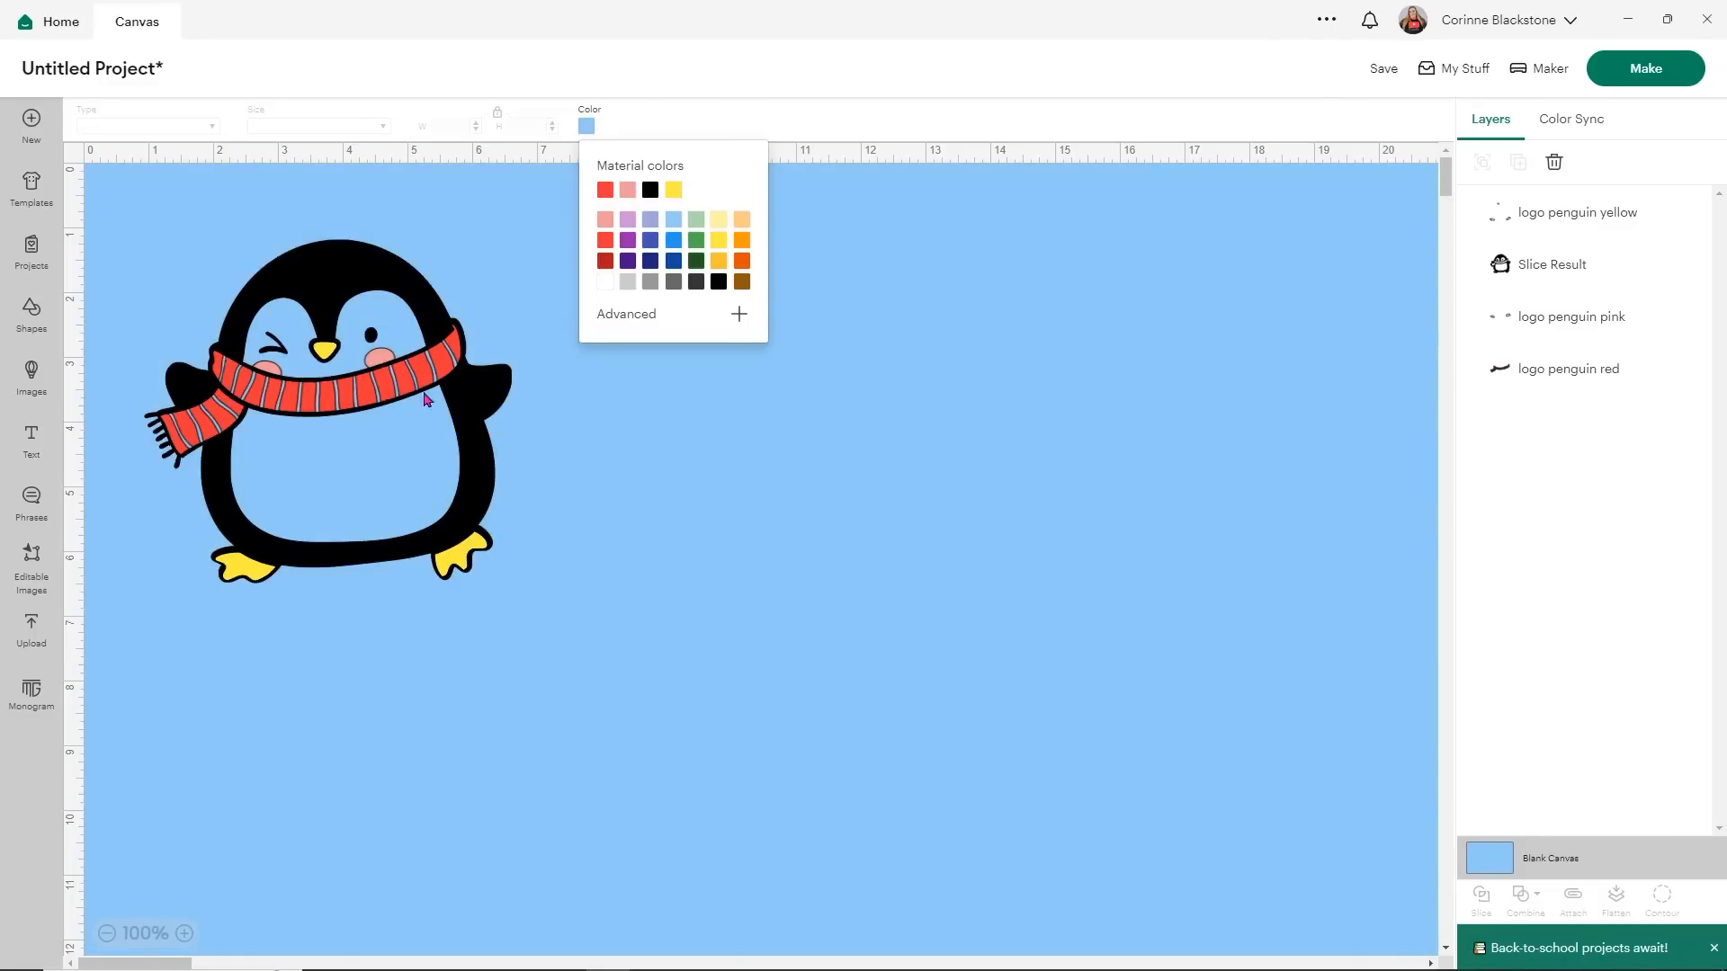
click(605, 282)
click(668, 537)
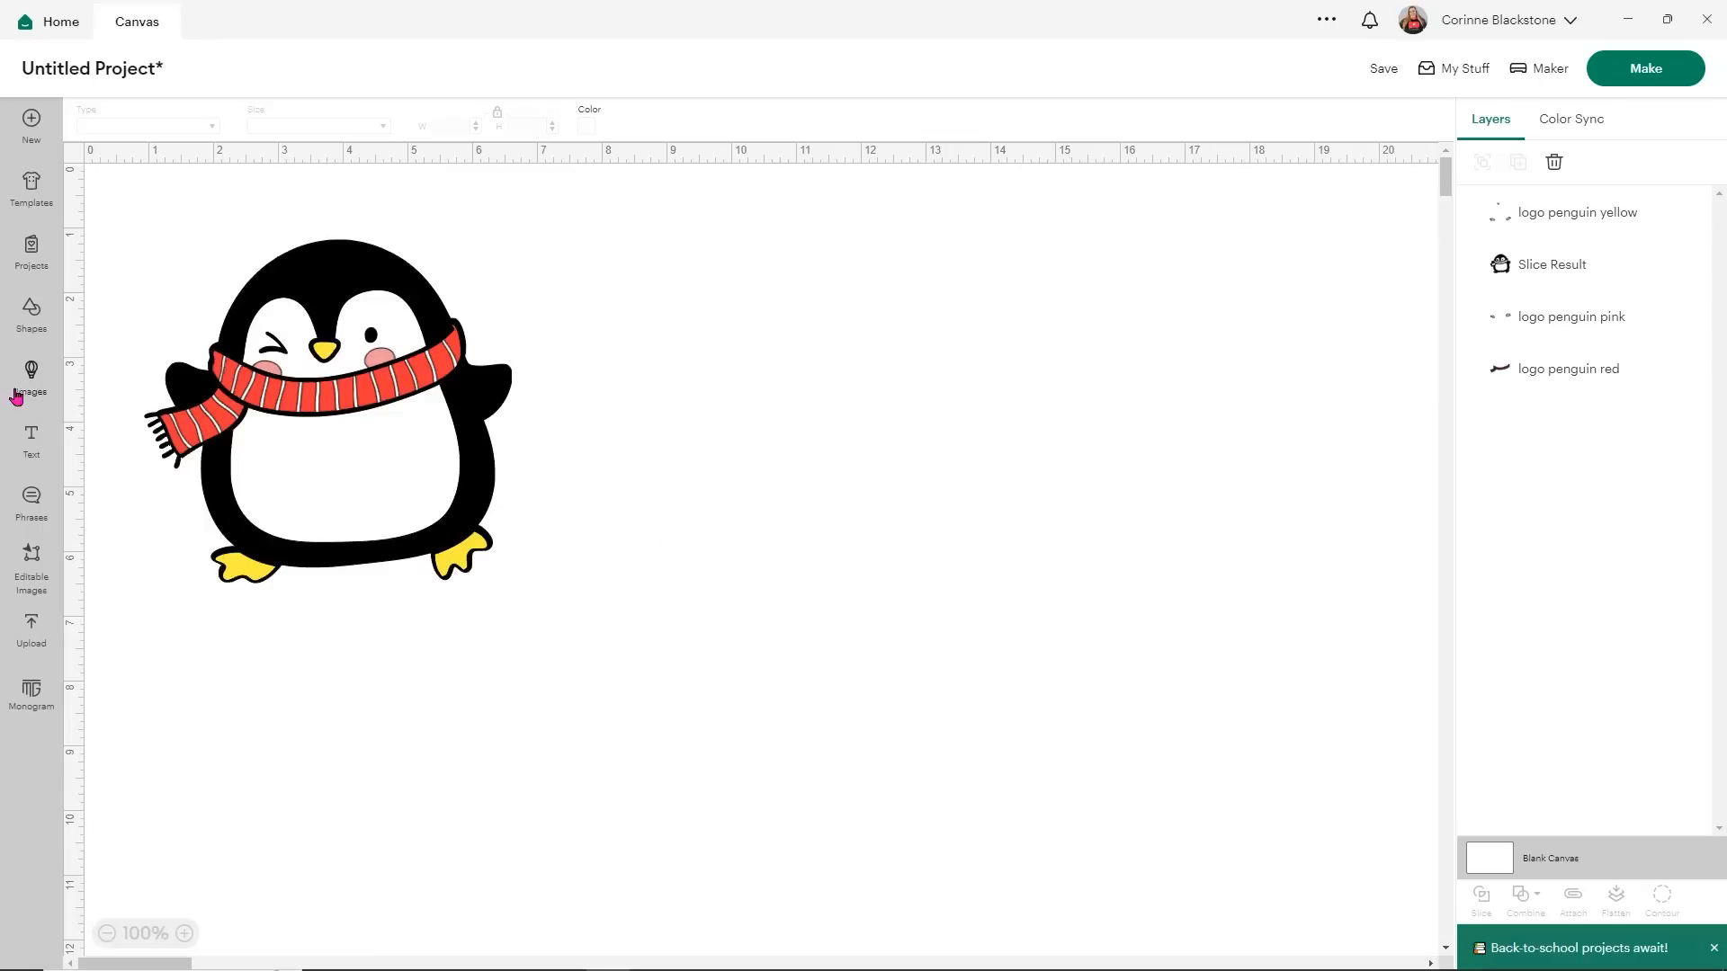
- Add the text "CORINNE'S CUDDLES" on two lines and move it off the penguin to the empty area on its right
click(29, 452)
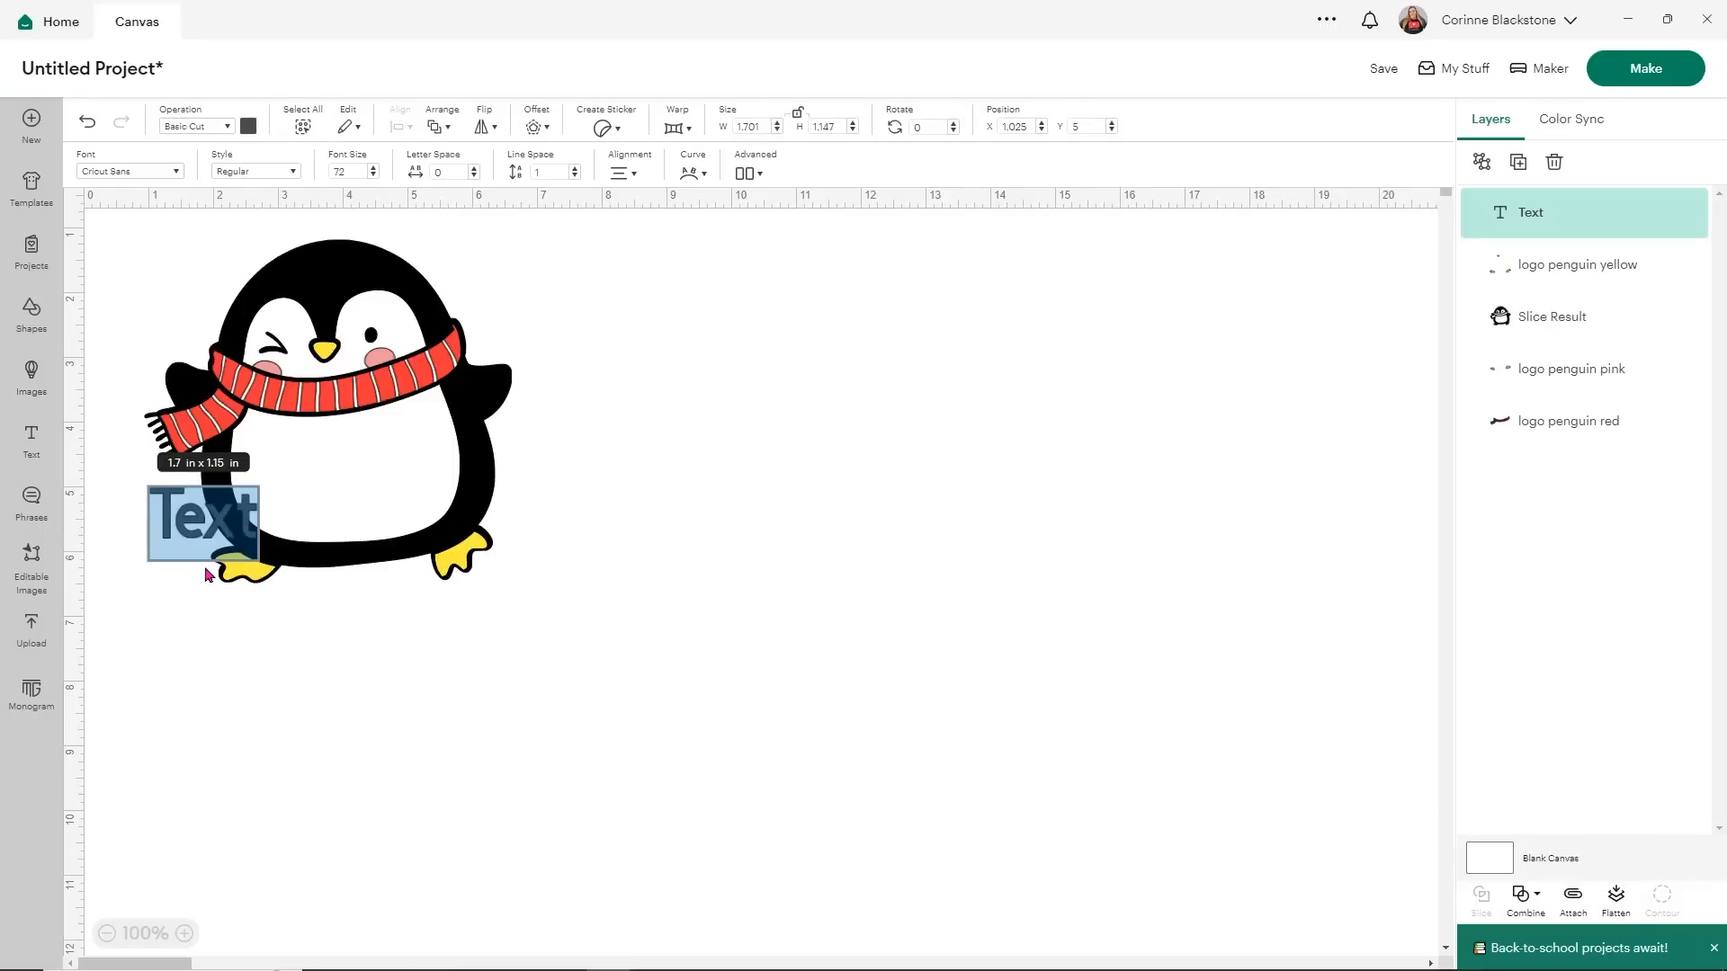
text(CORINNE'S)
key(Return)
text(CUDDLES)
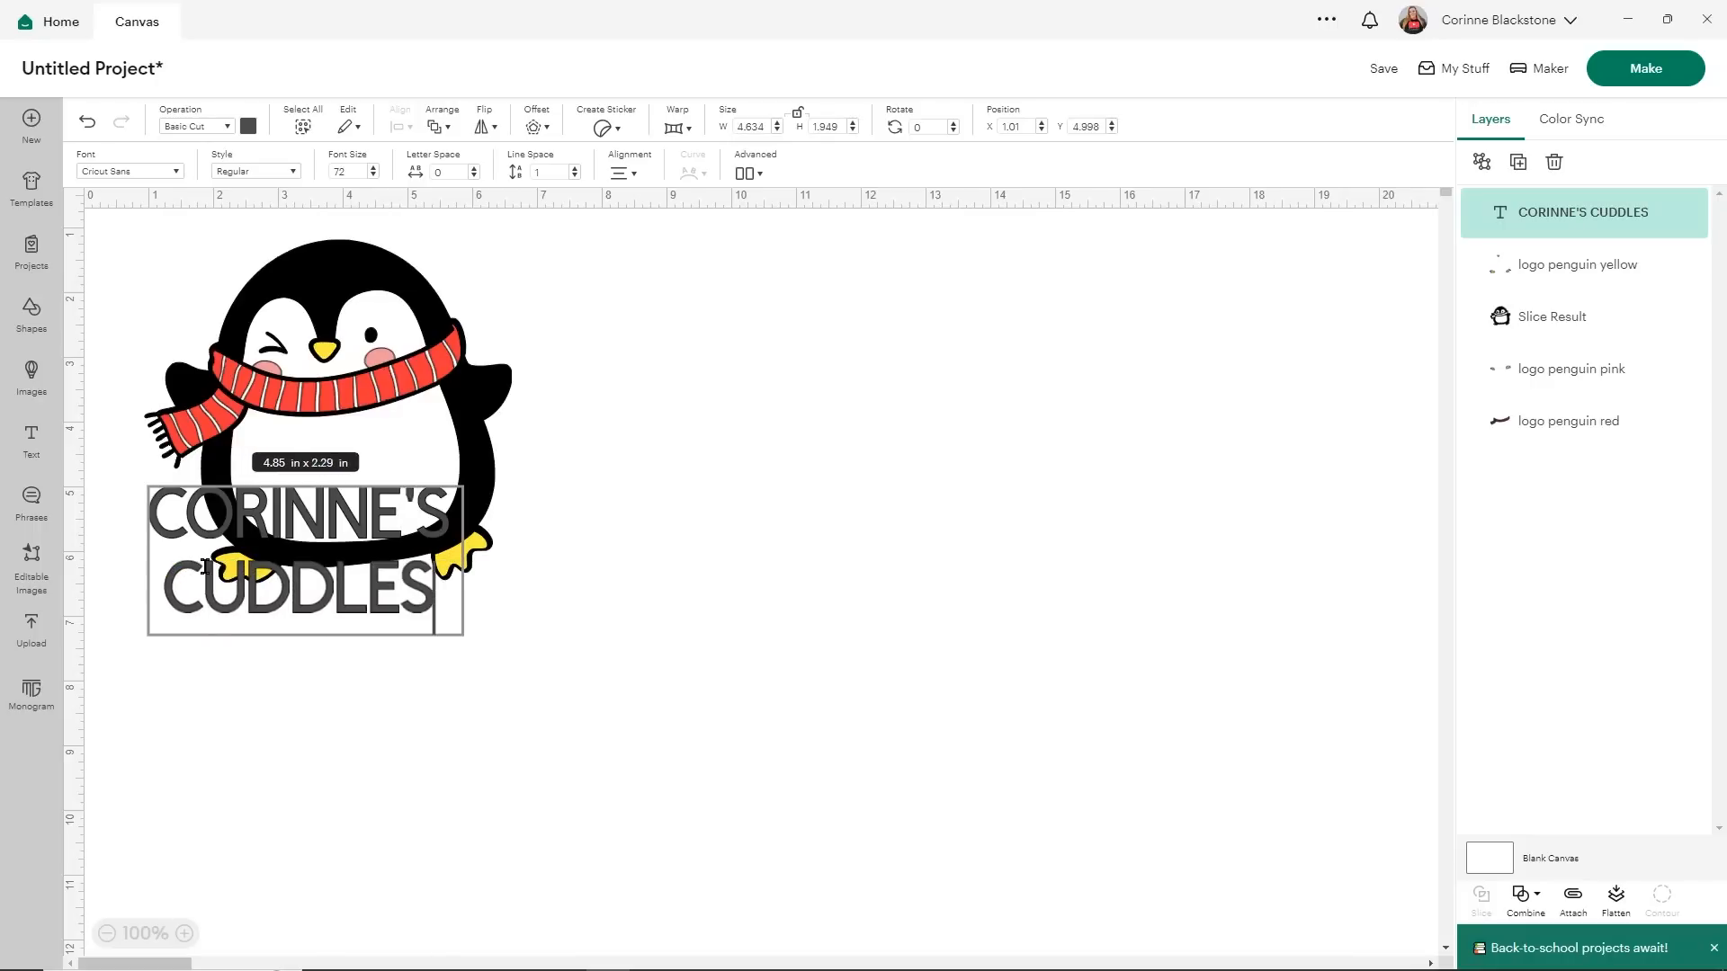
drag(455, 589, 1085, 527)
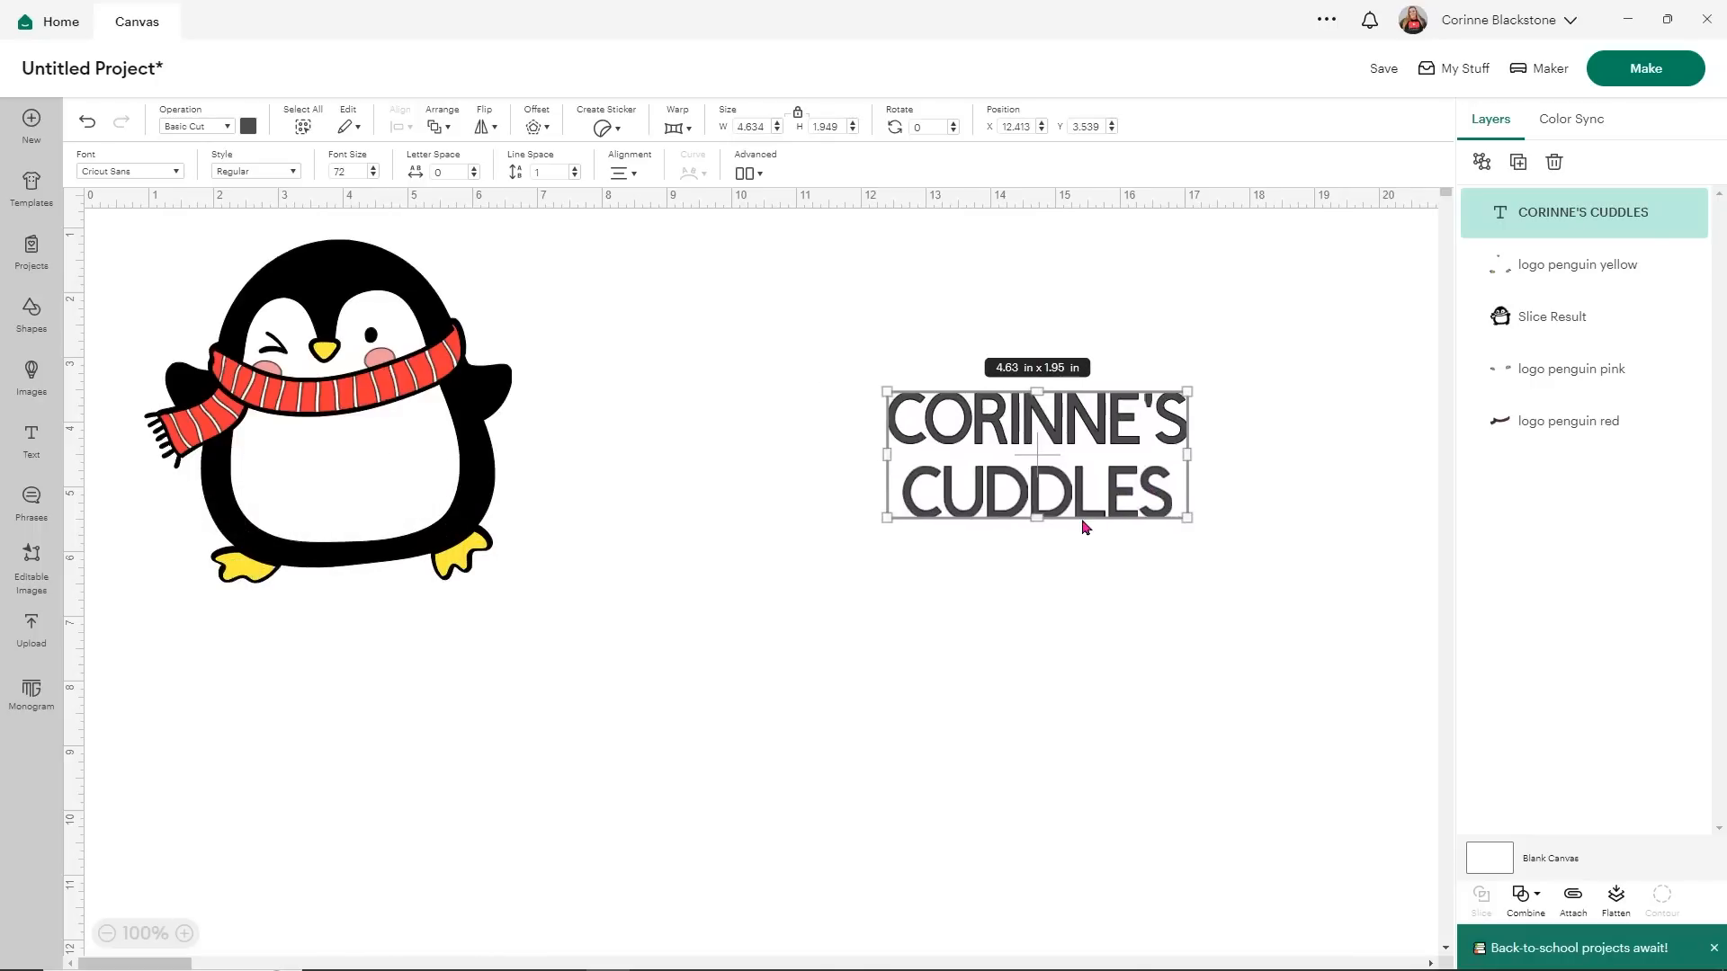
- Set the text's font to the system font Blueberry and move the text right beside the penguin
click(110, 175)
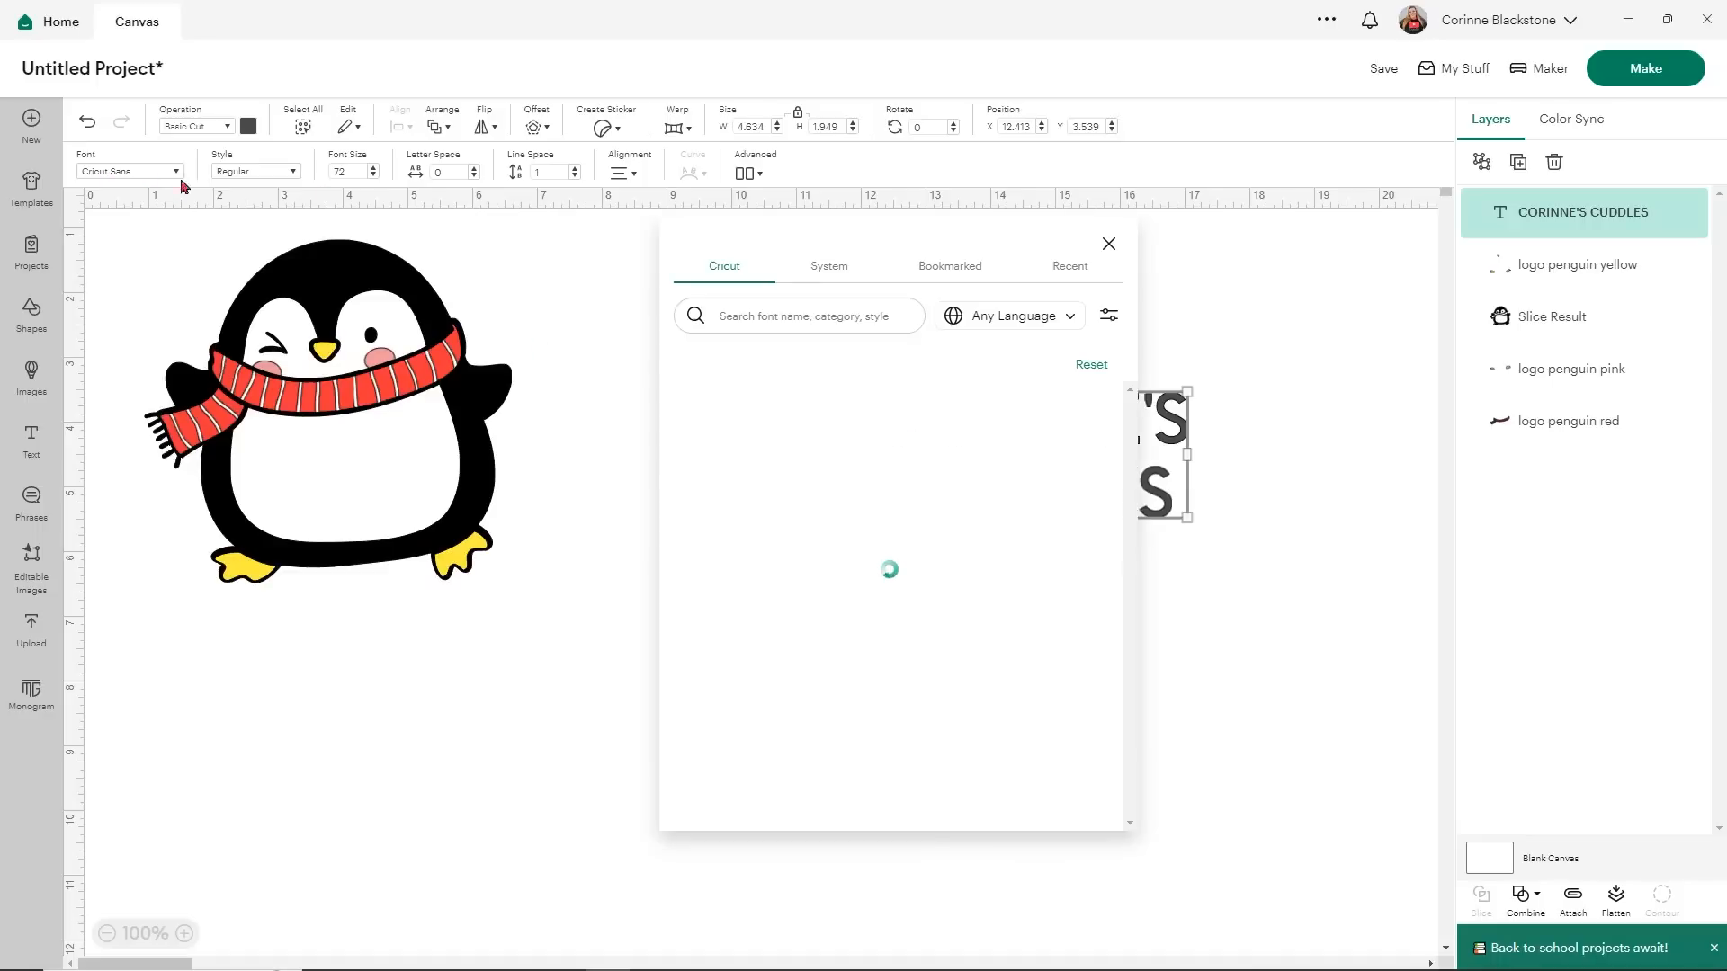
drag(872, 222, 585, 202)
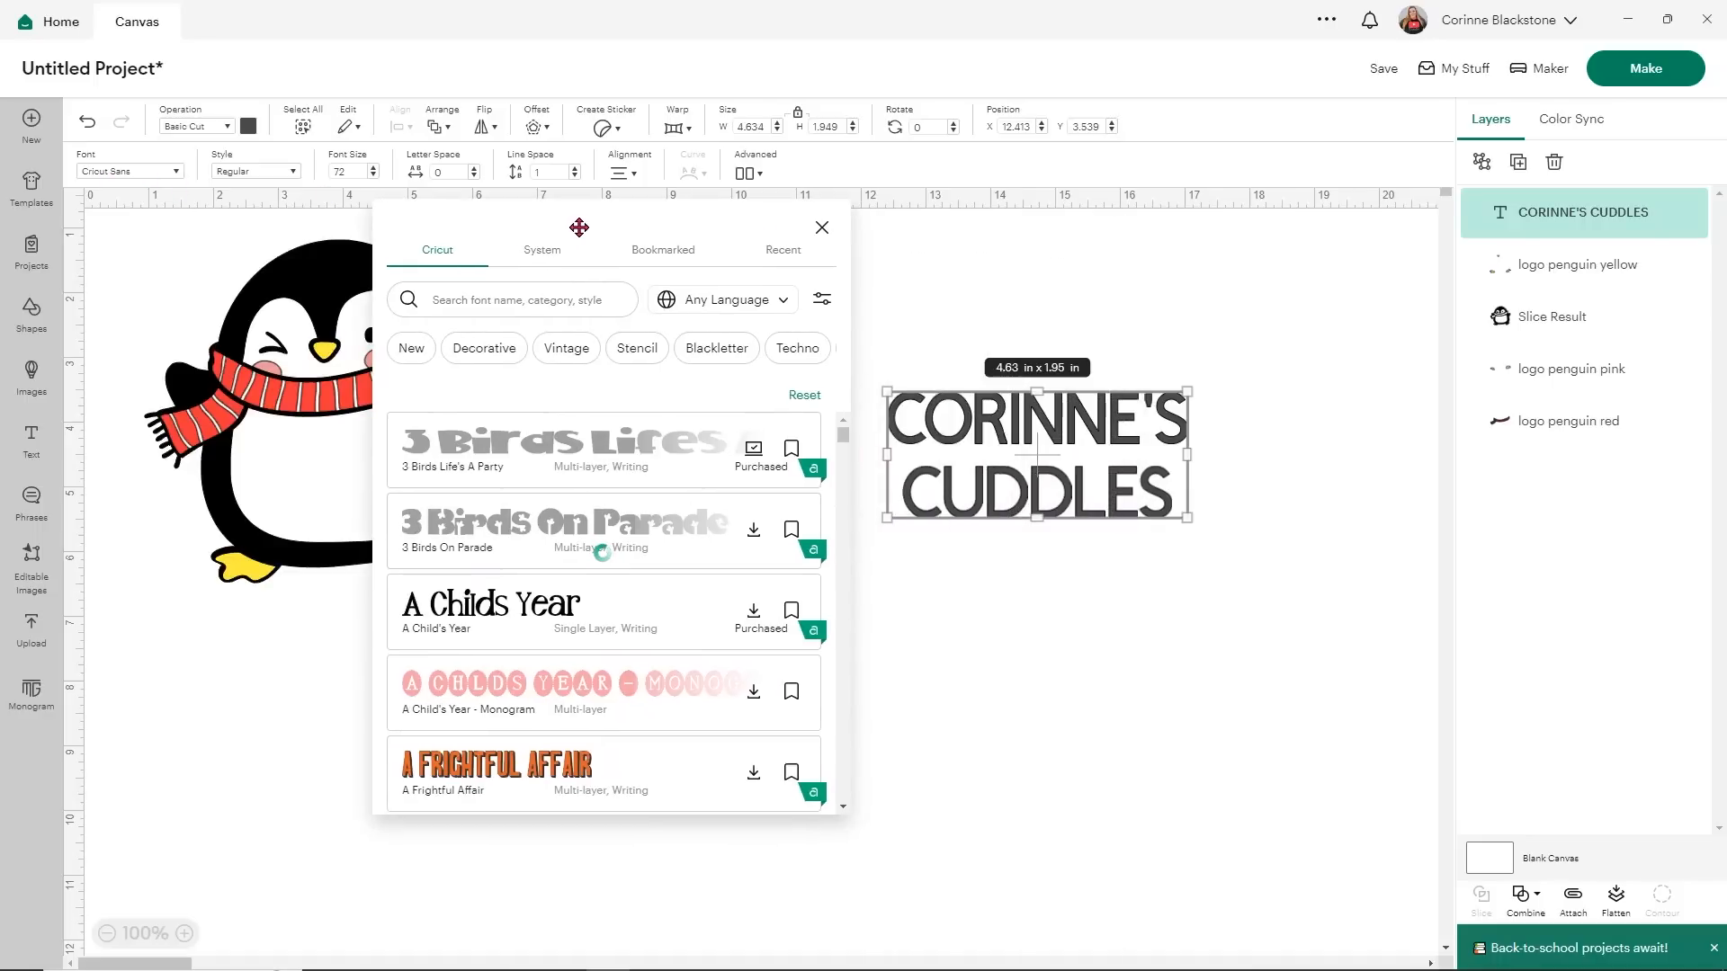
click(530, 261)
text(blueberry)
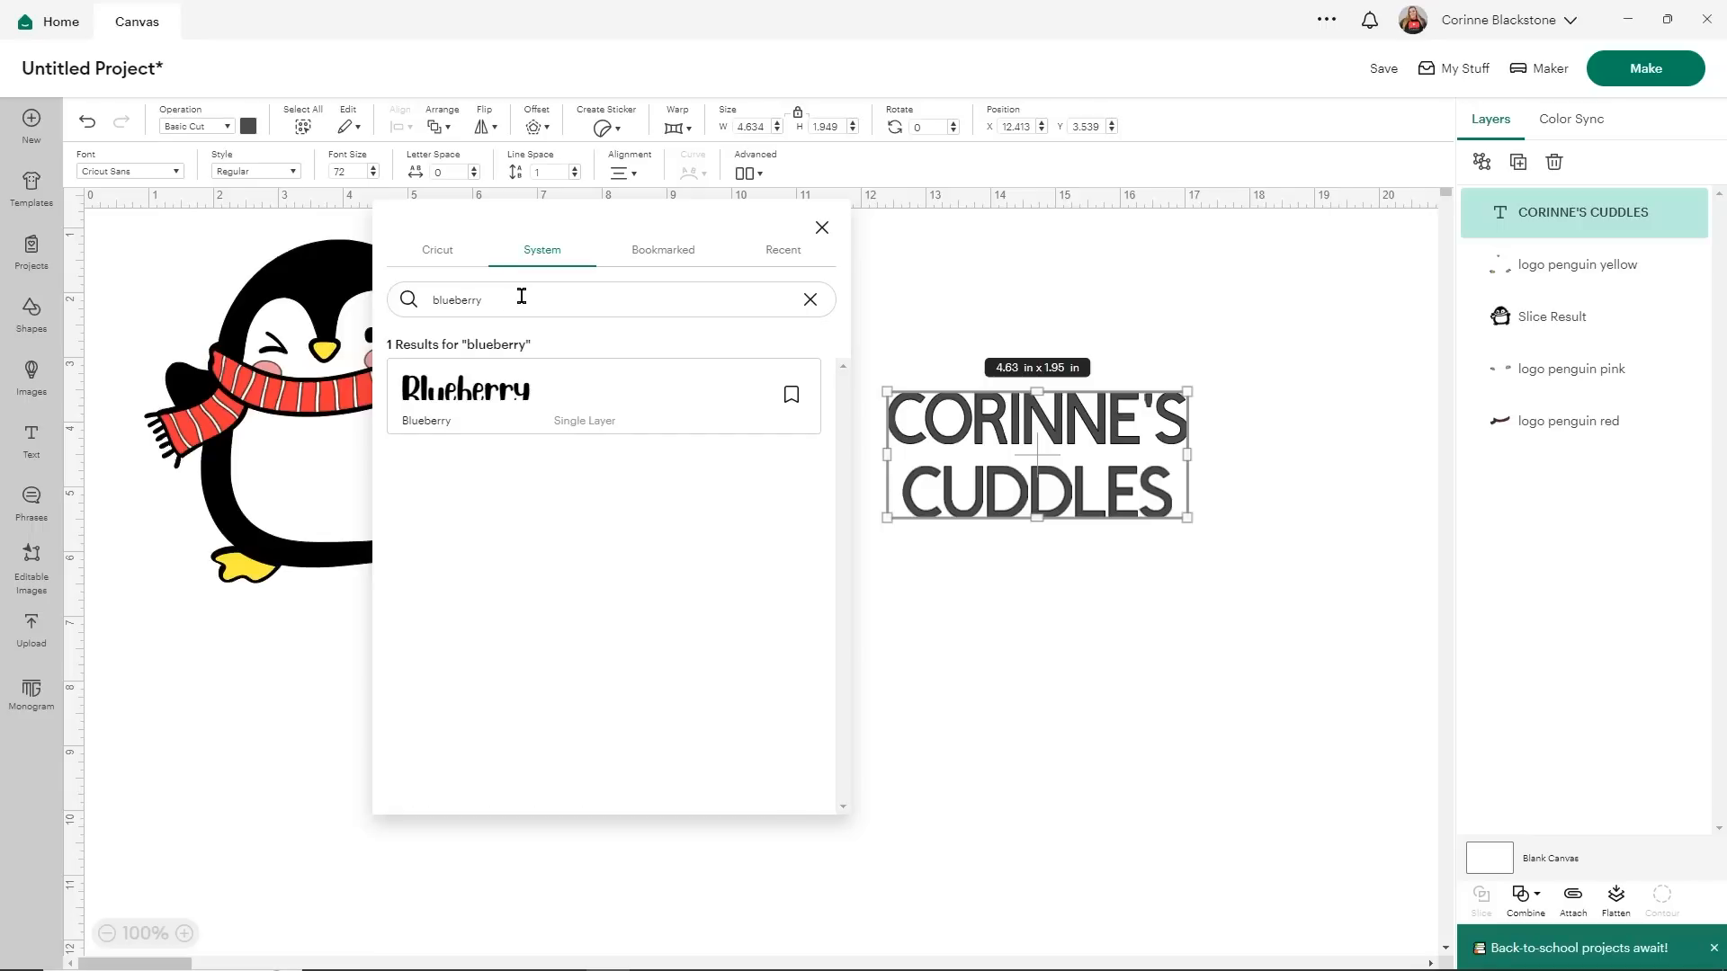
click(474, 402)
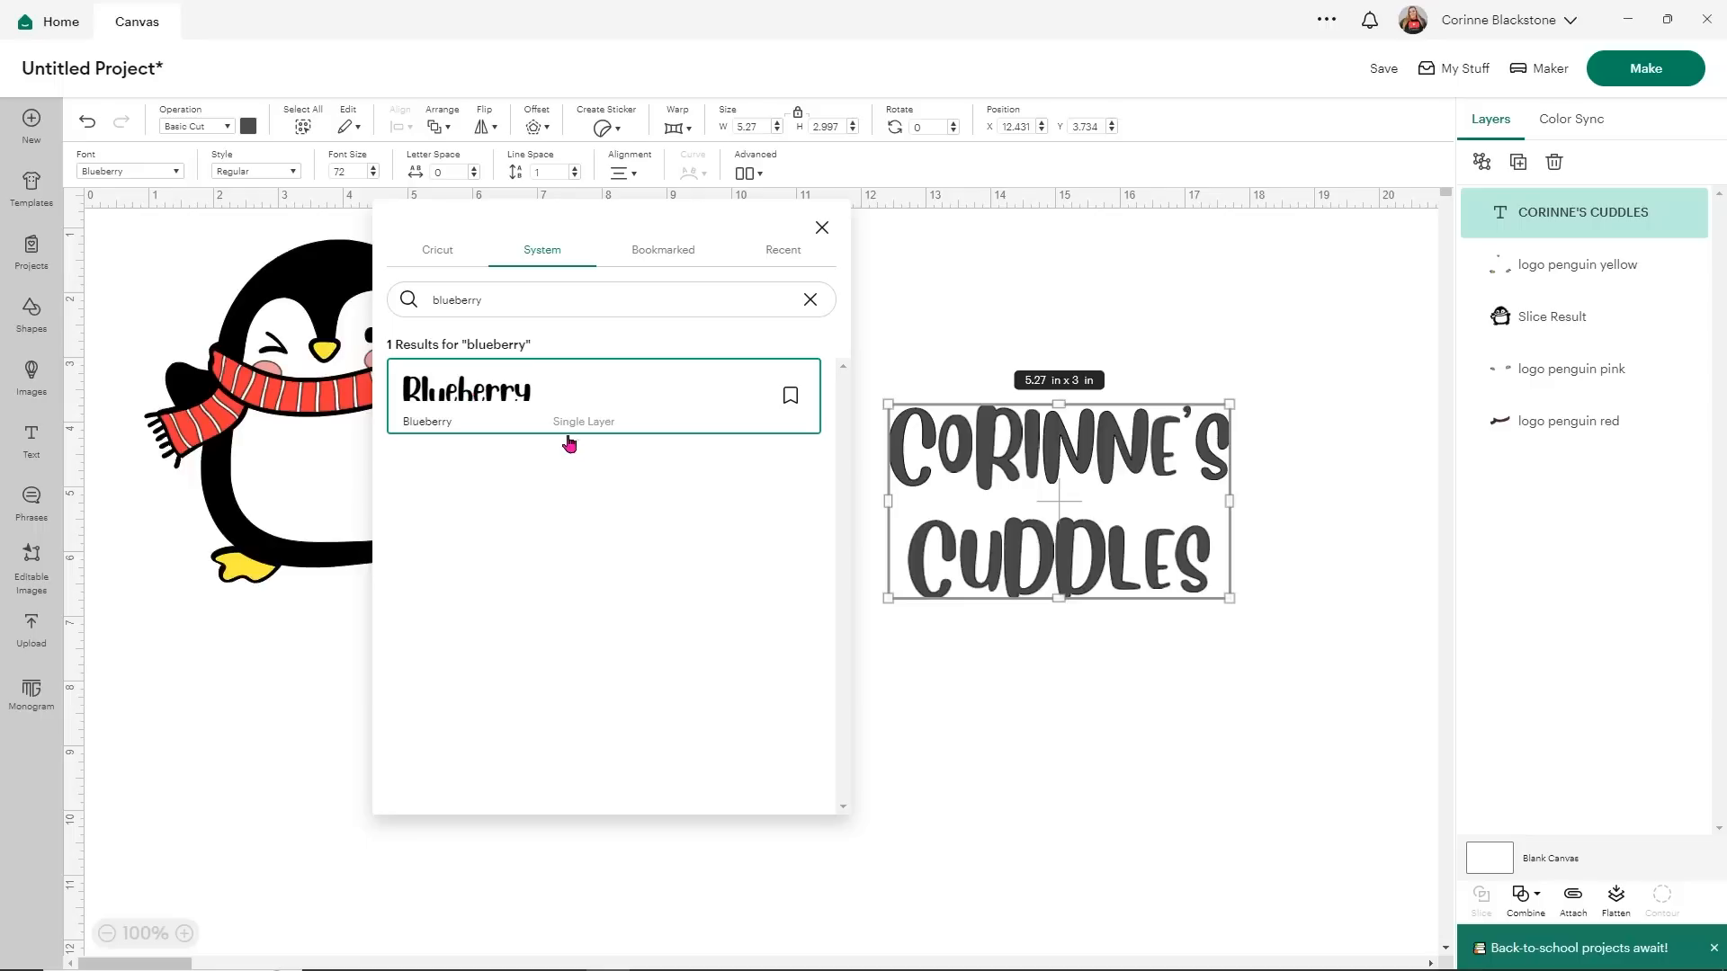
click(822, 229)
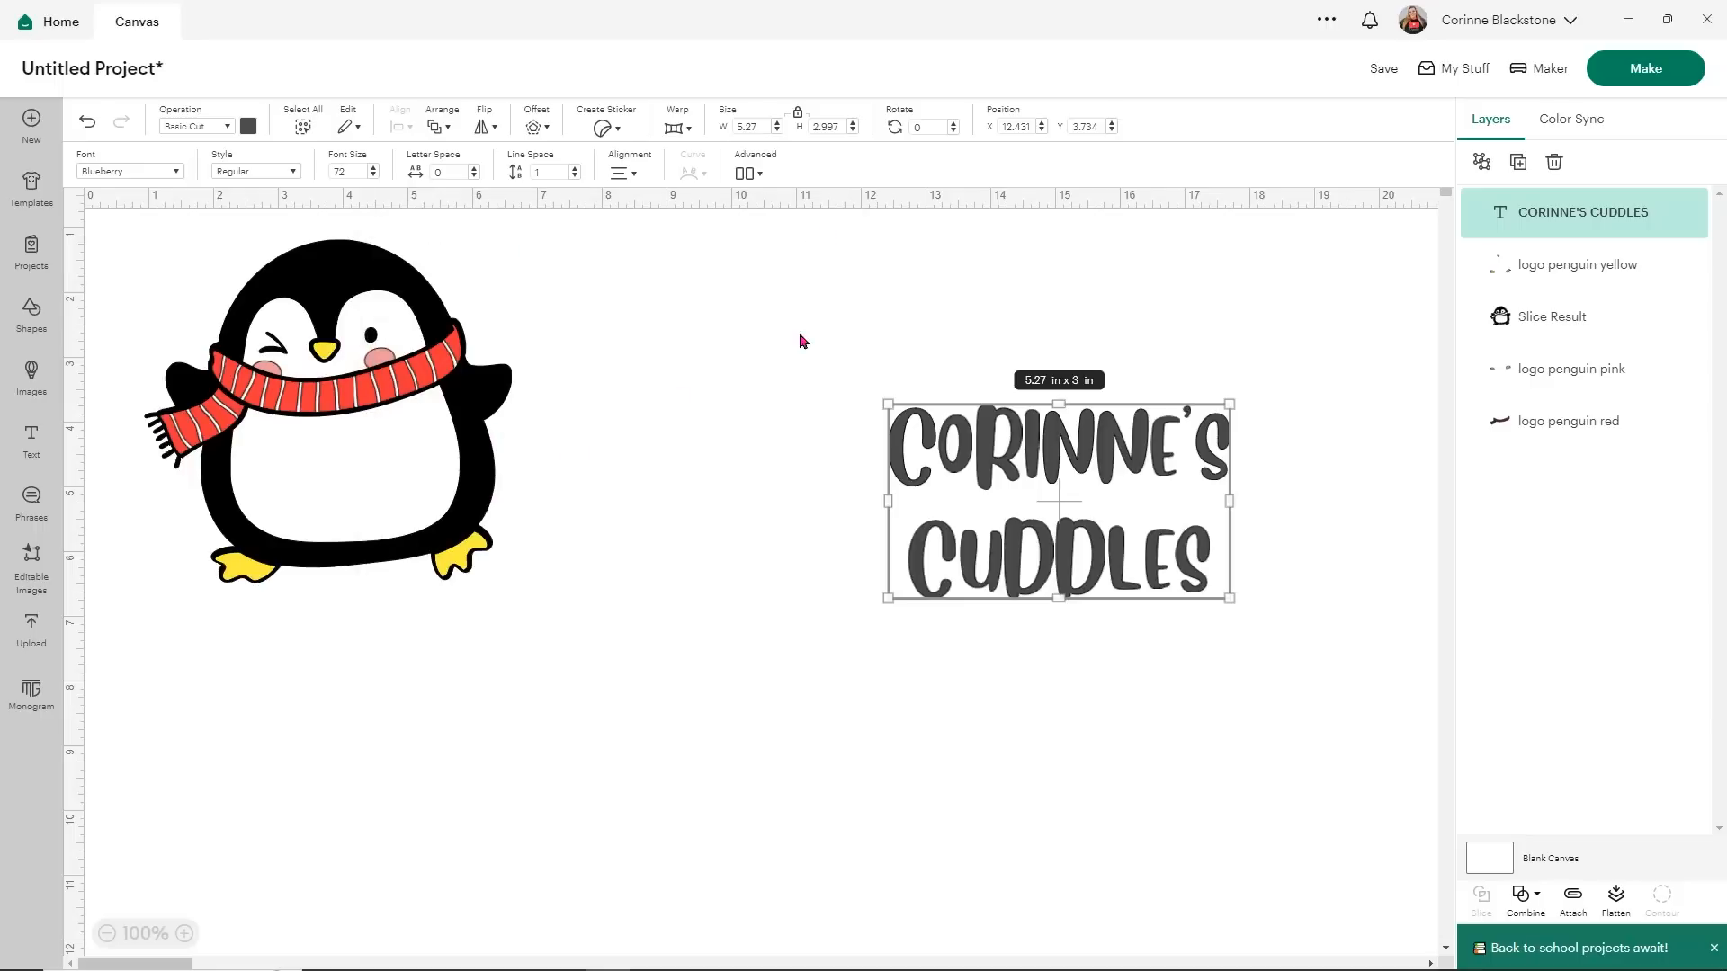
drag(1099, 452, 778, 360)
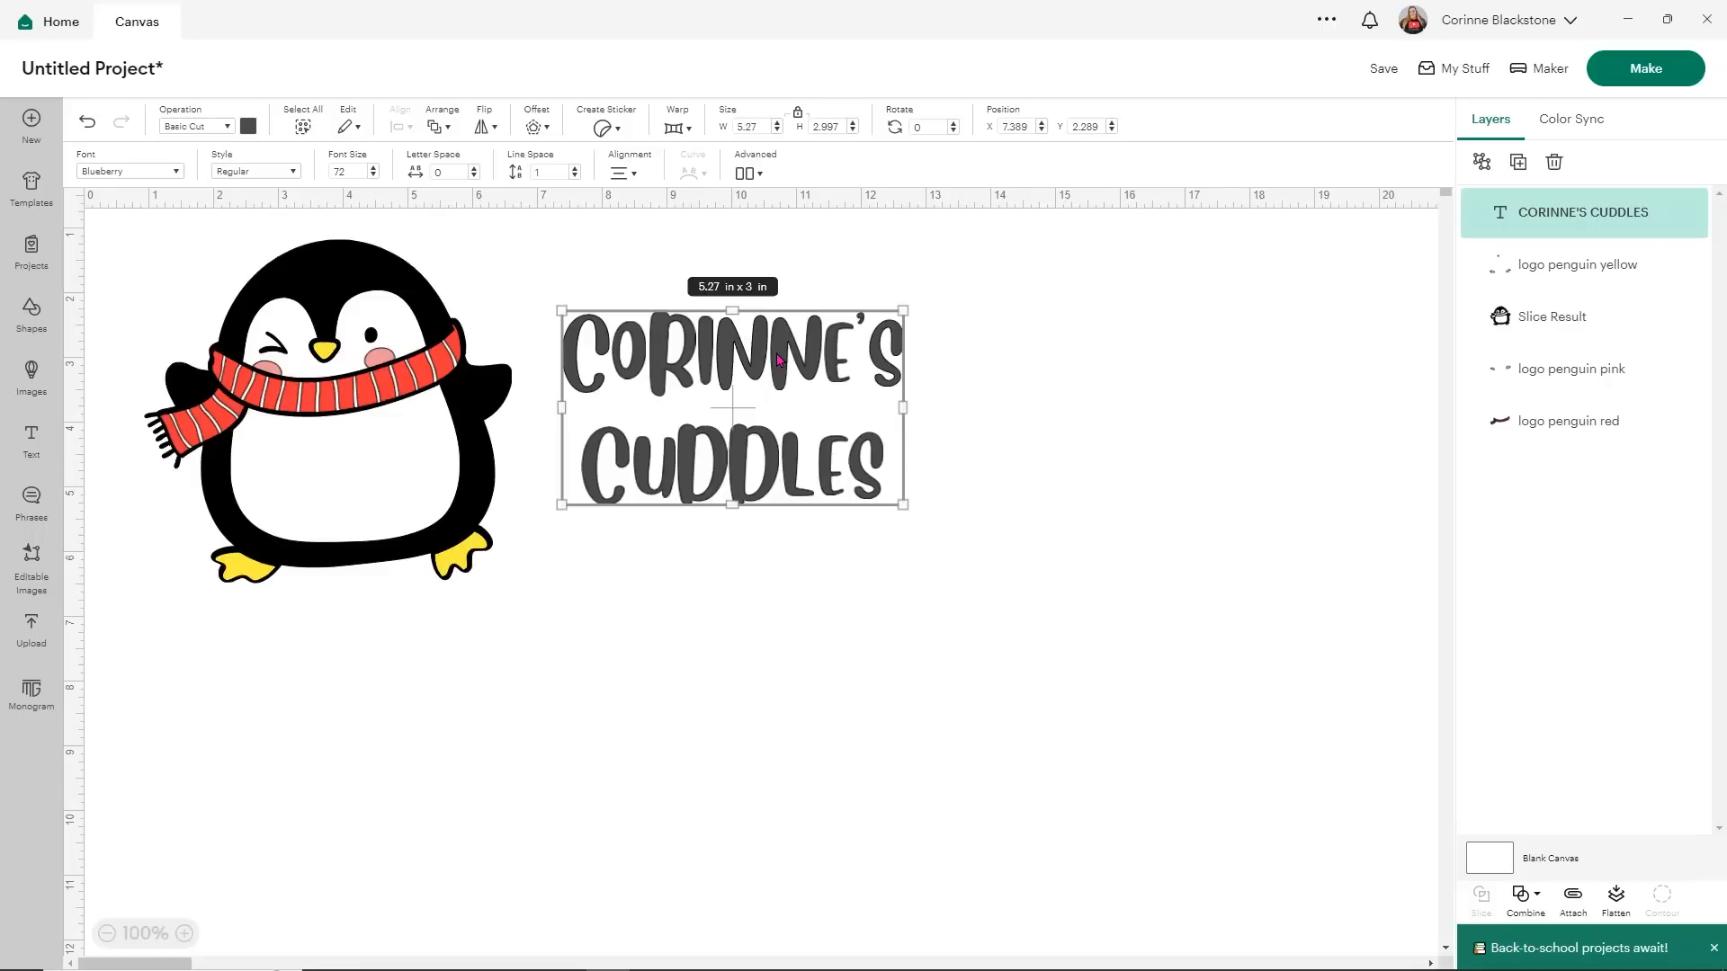
click(611, 687)
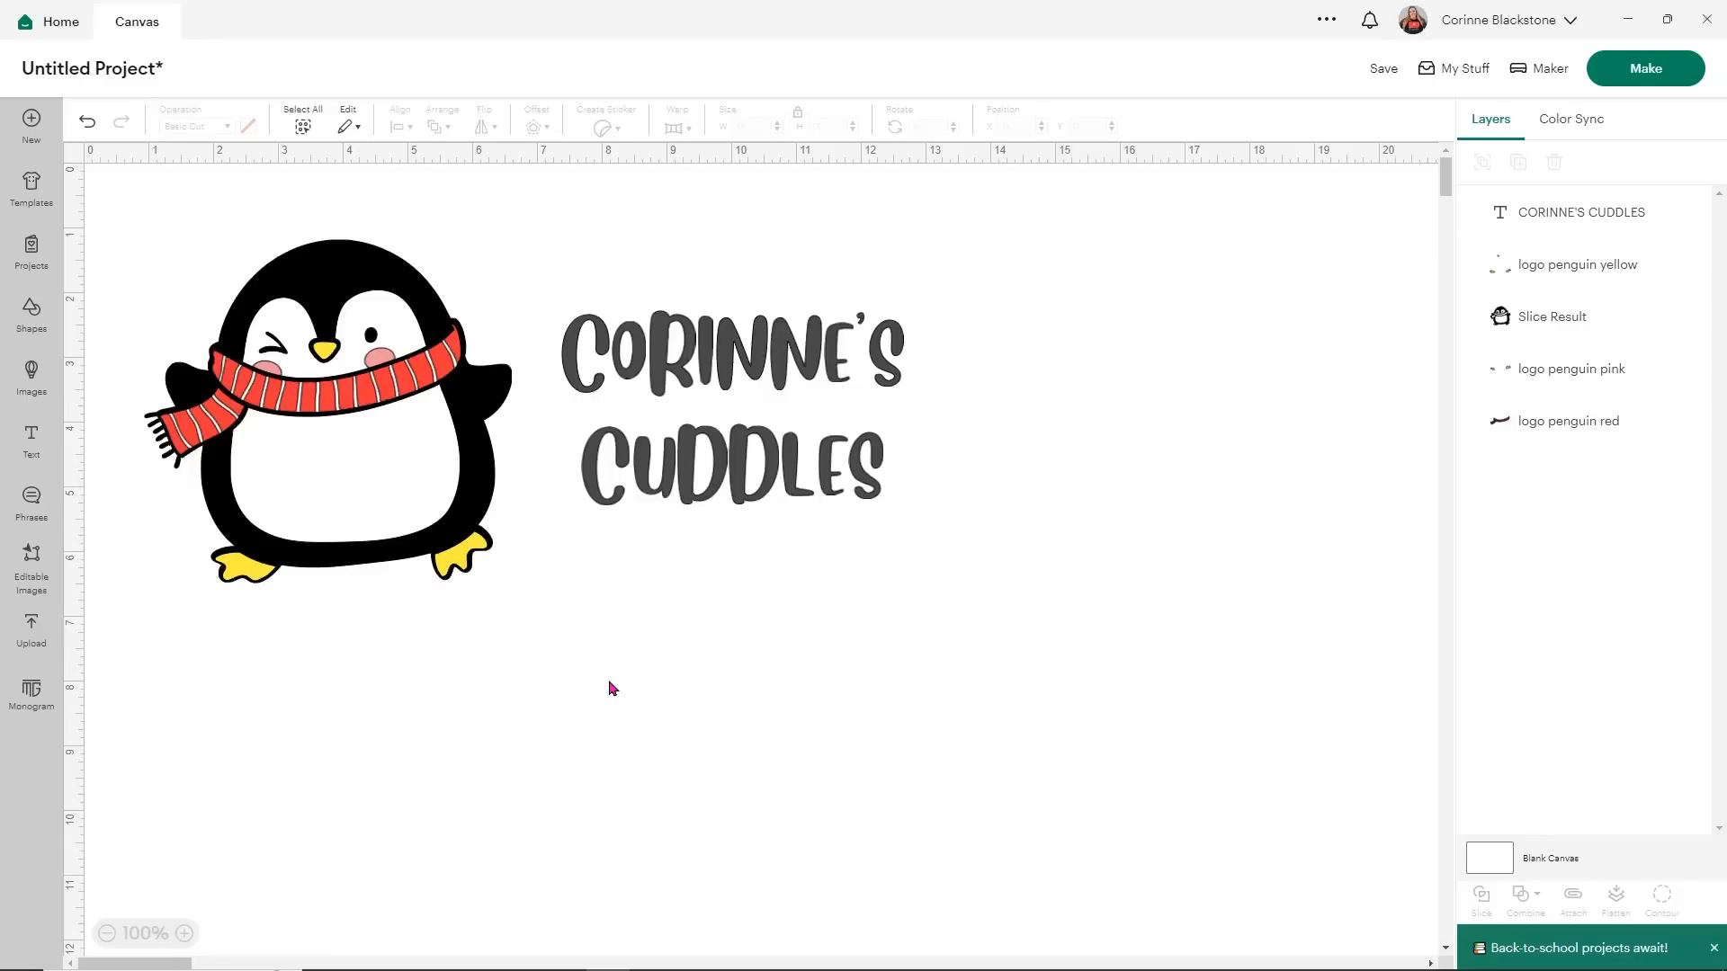
- Insert a square shape and place it on the empty canvas below the text
click(32, 315)
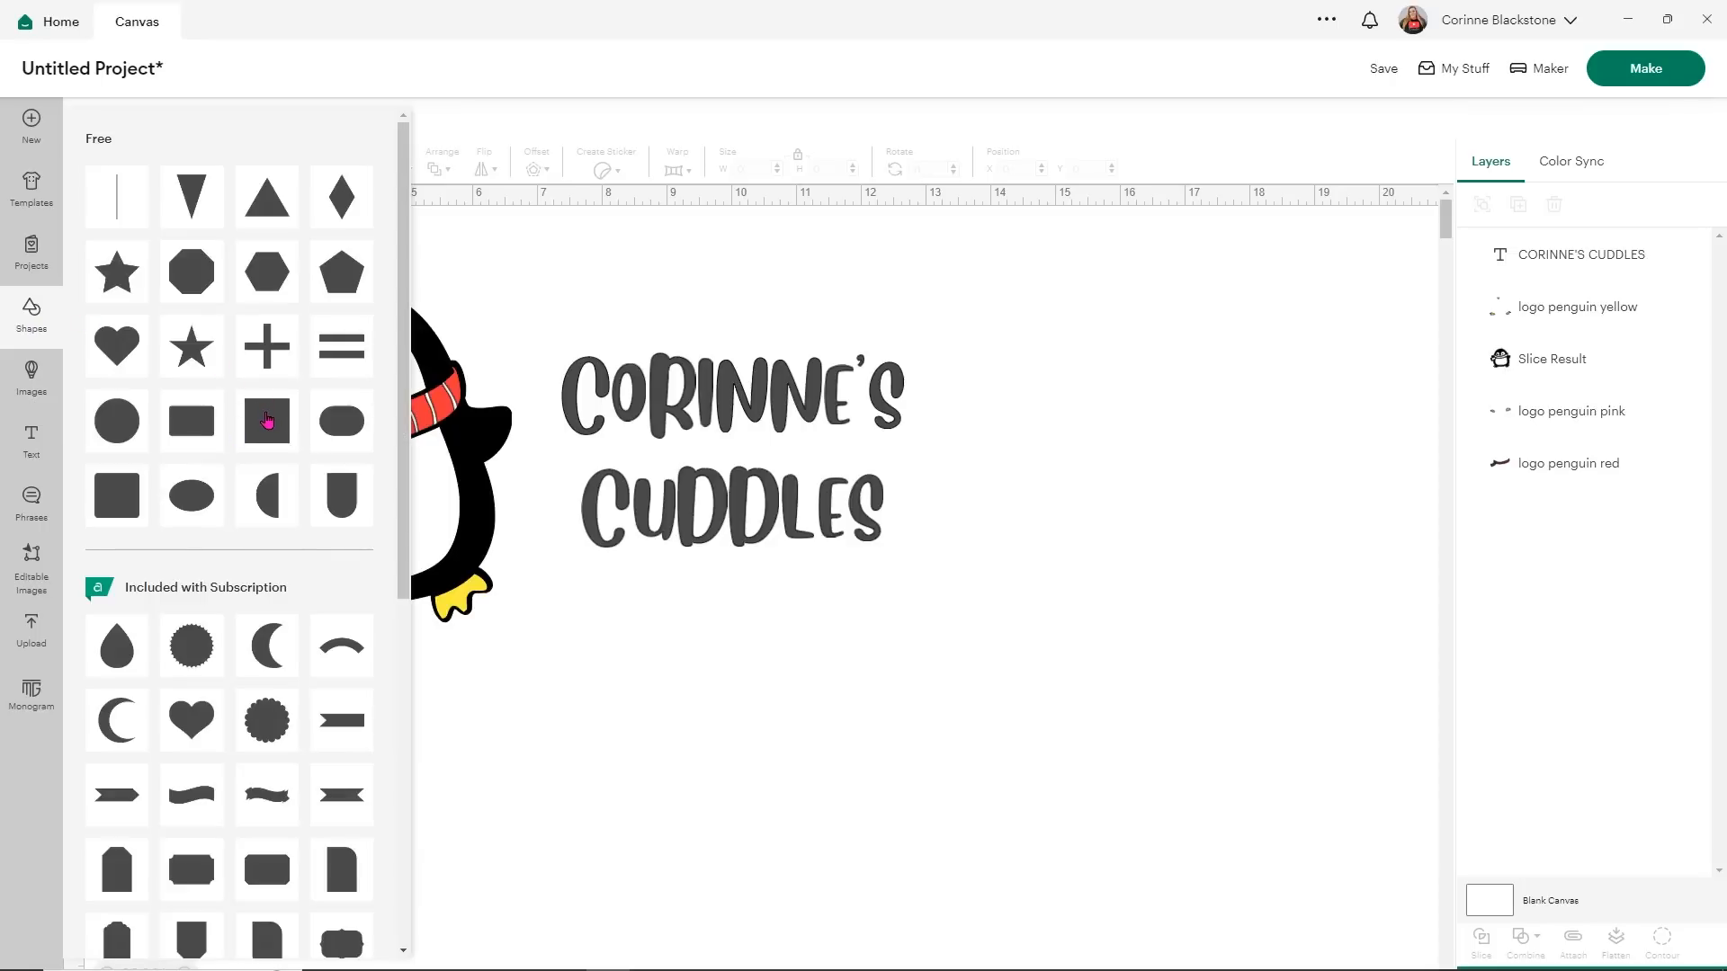
click(200, 423)
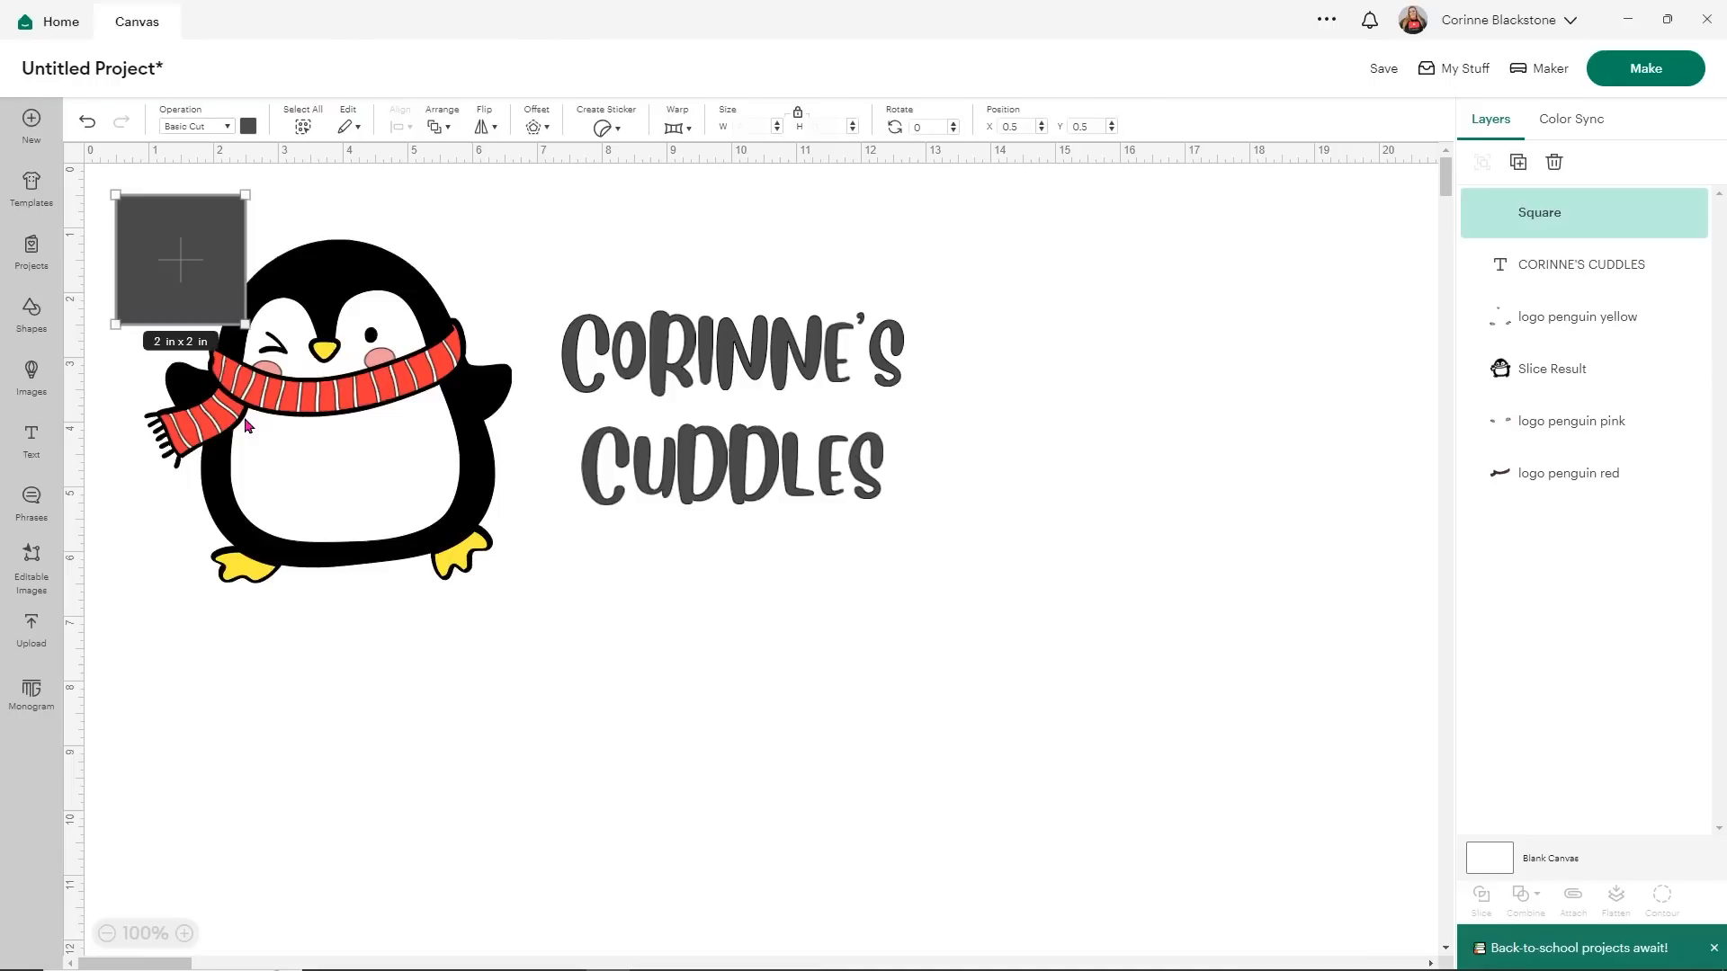
drag(214, 232, 744, 659)
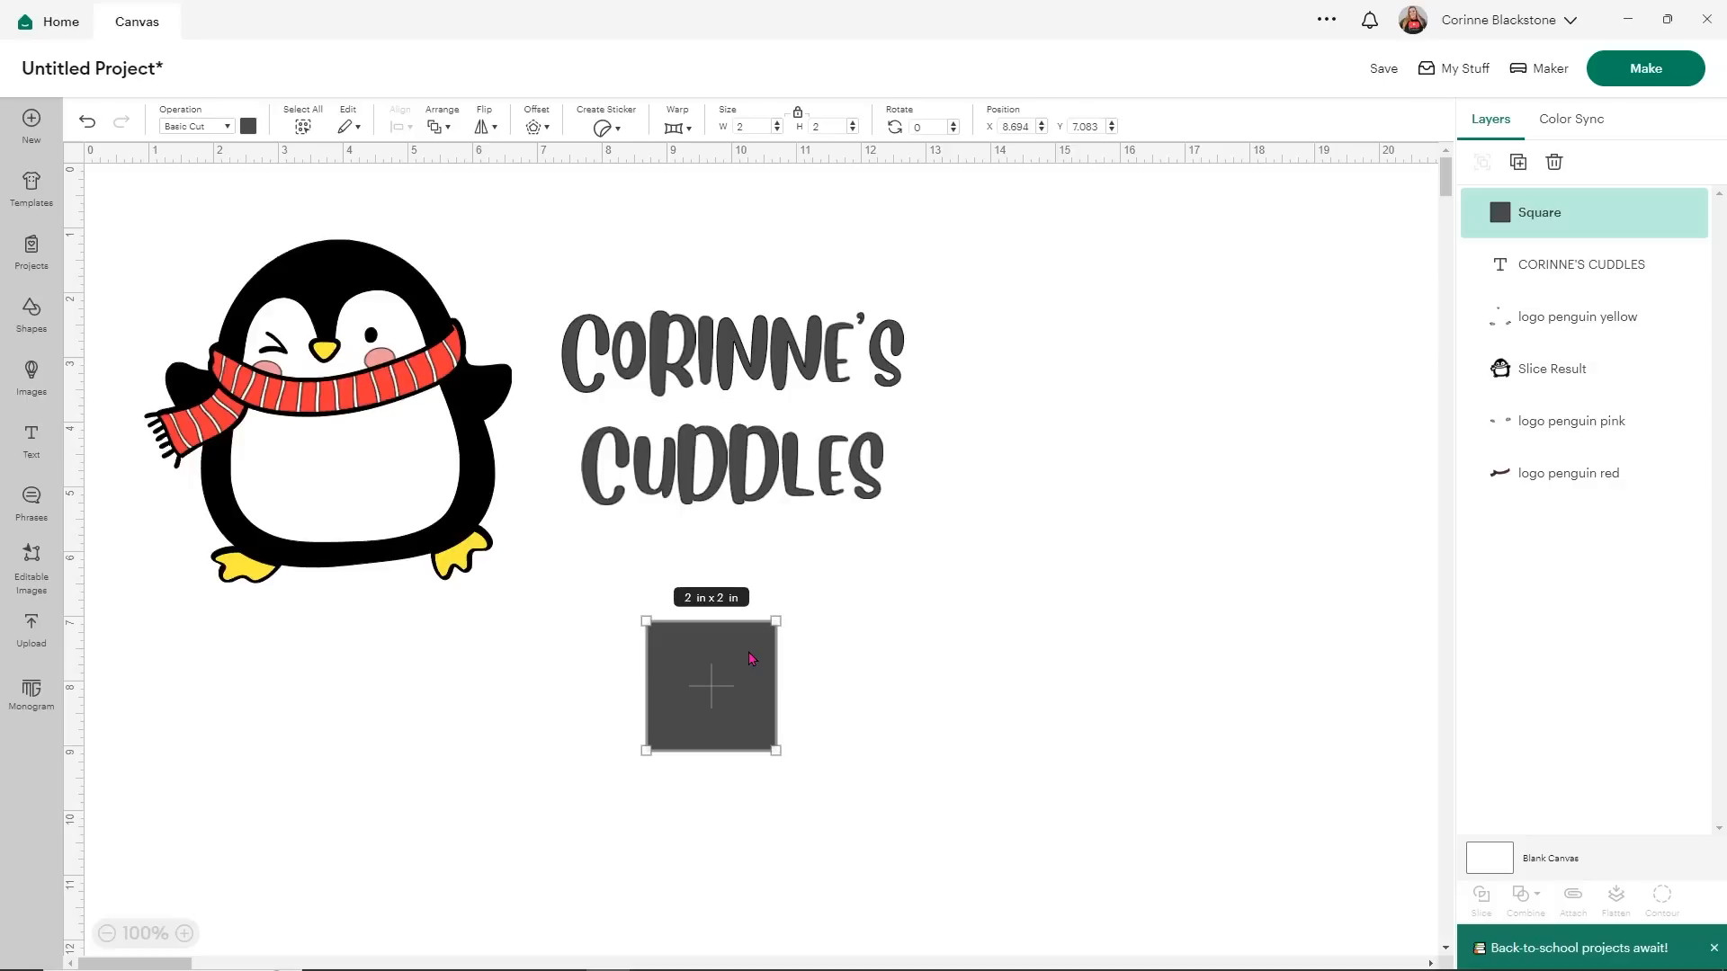
- Unlock the square's proportions and set its size to 72 in wide by 24 in high
click(751, 126)
click(797, 113)
click(764, 131)
text(72)
click(809, 132)
text(24)
key(Return)
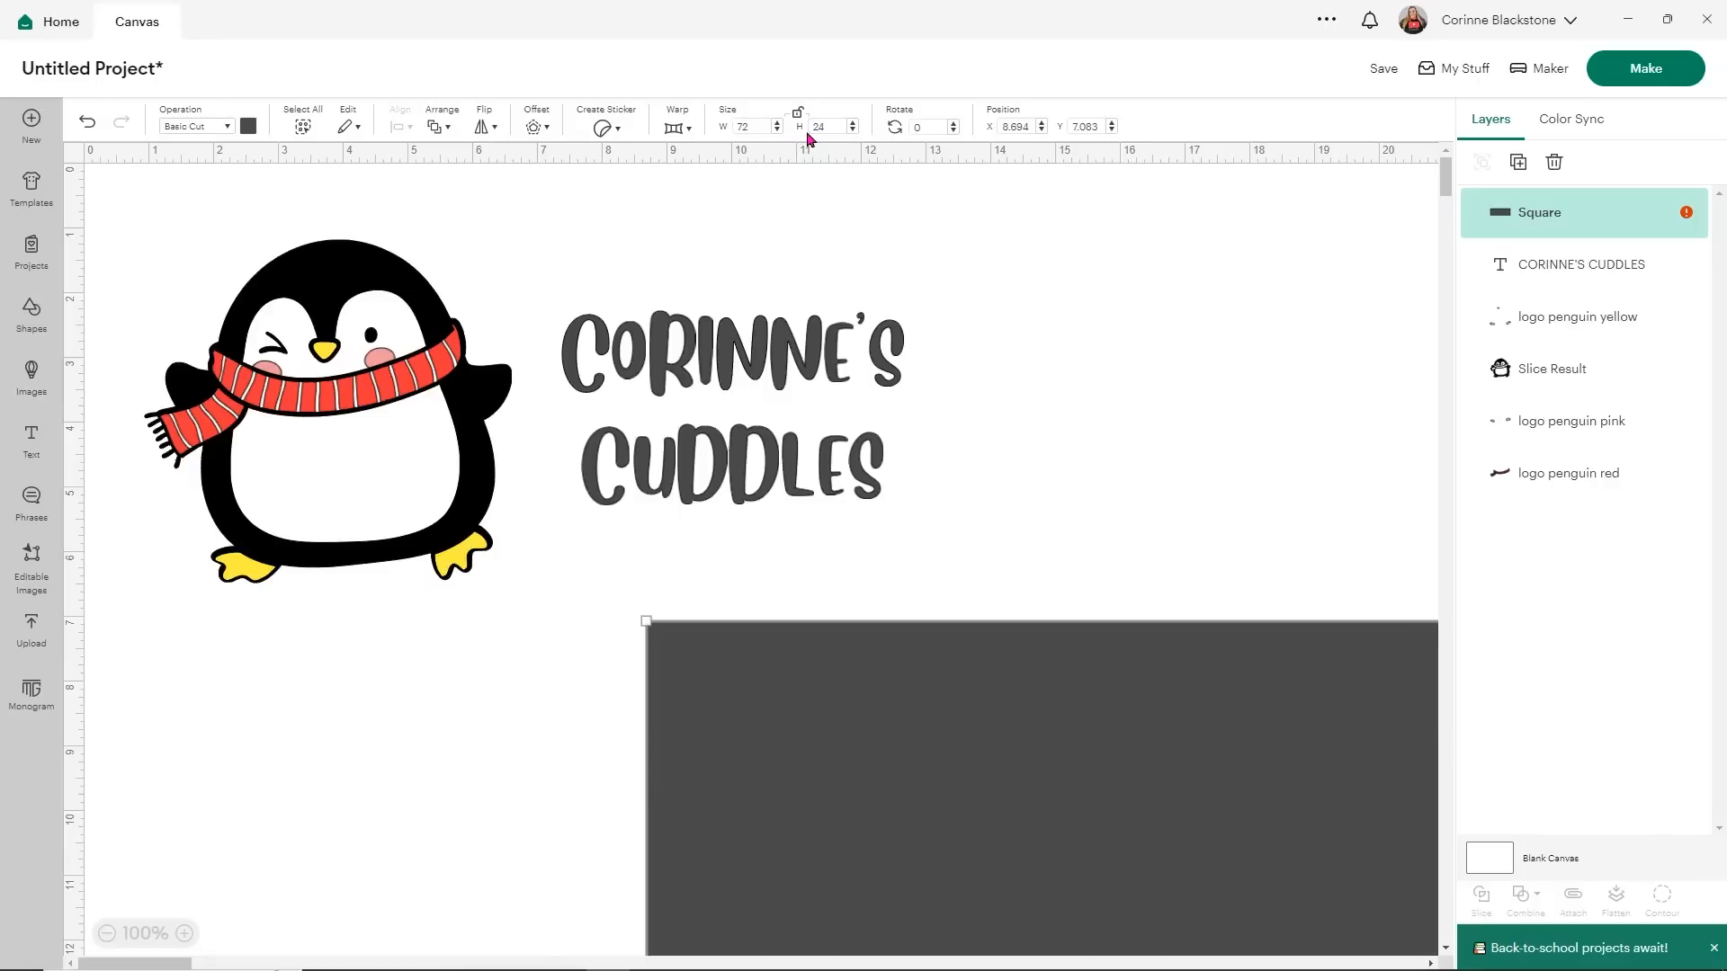
- Position the 72 by 24 in rectangle below the penguin and the text so that all objects are uncovered
drag(947, 823, 390, 387)
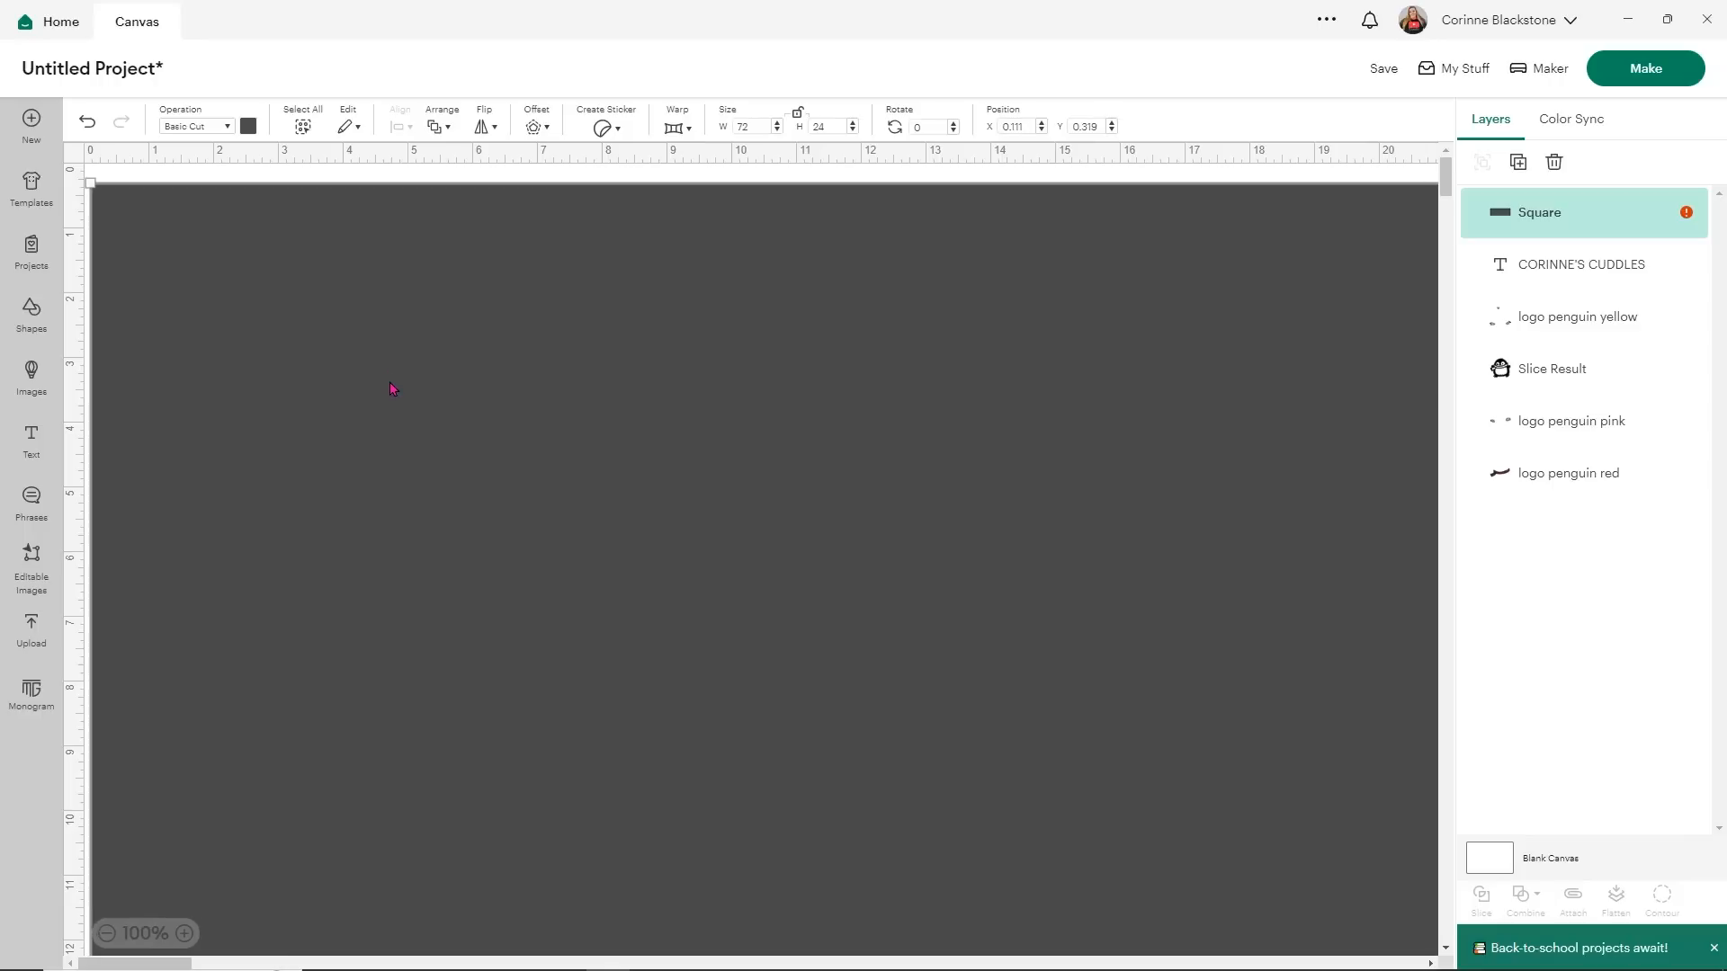
click(105, 936)
click(104, 935)
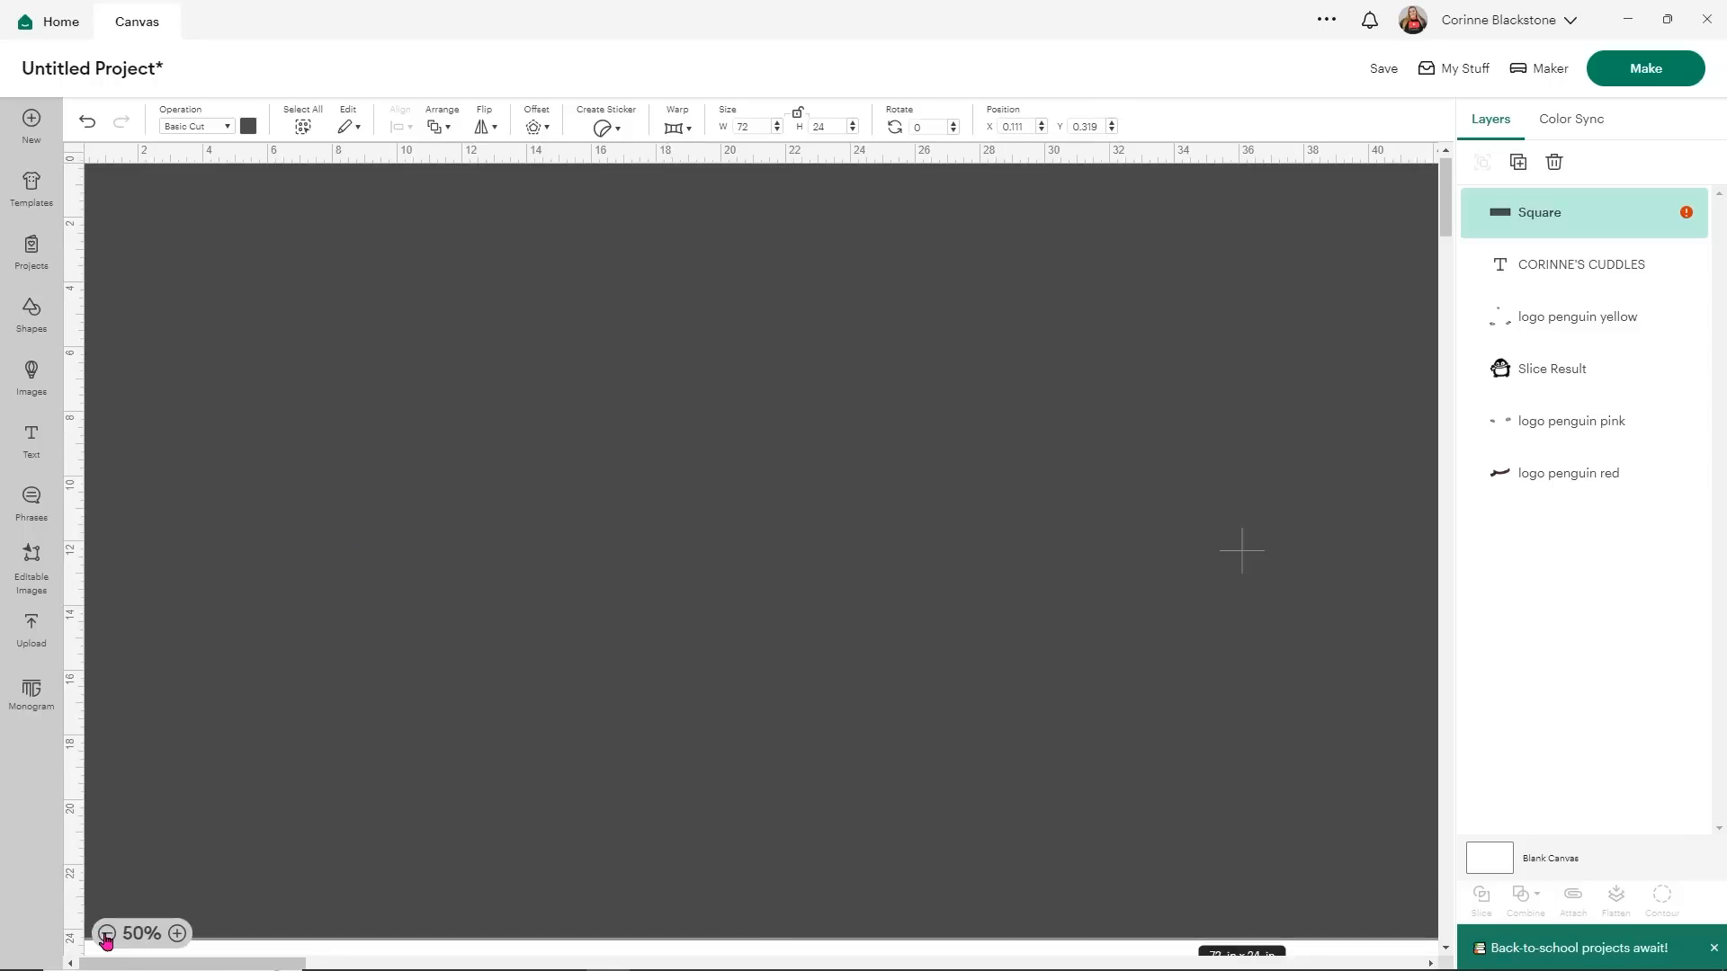
click(105, 935)
drag(552, 453, 657, 583)
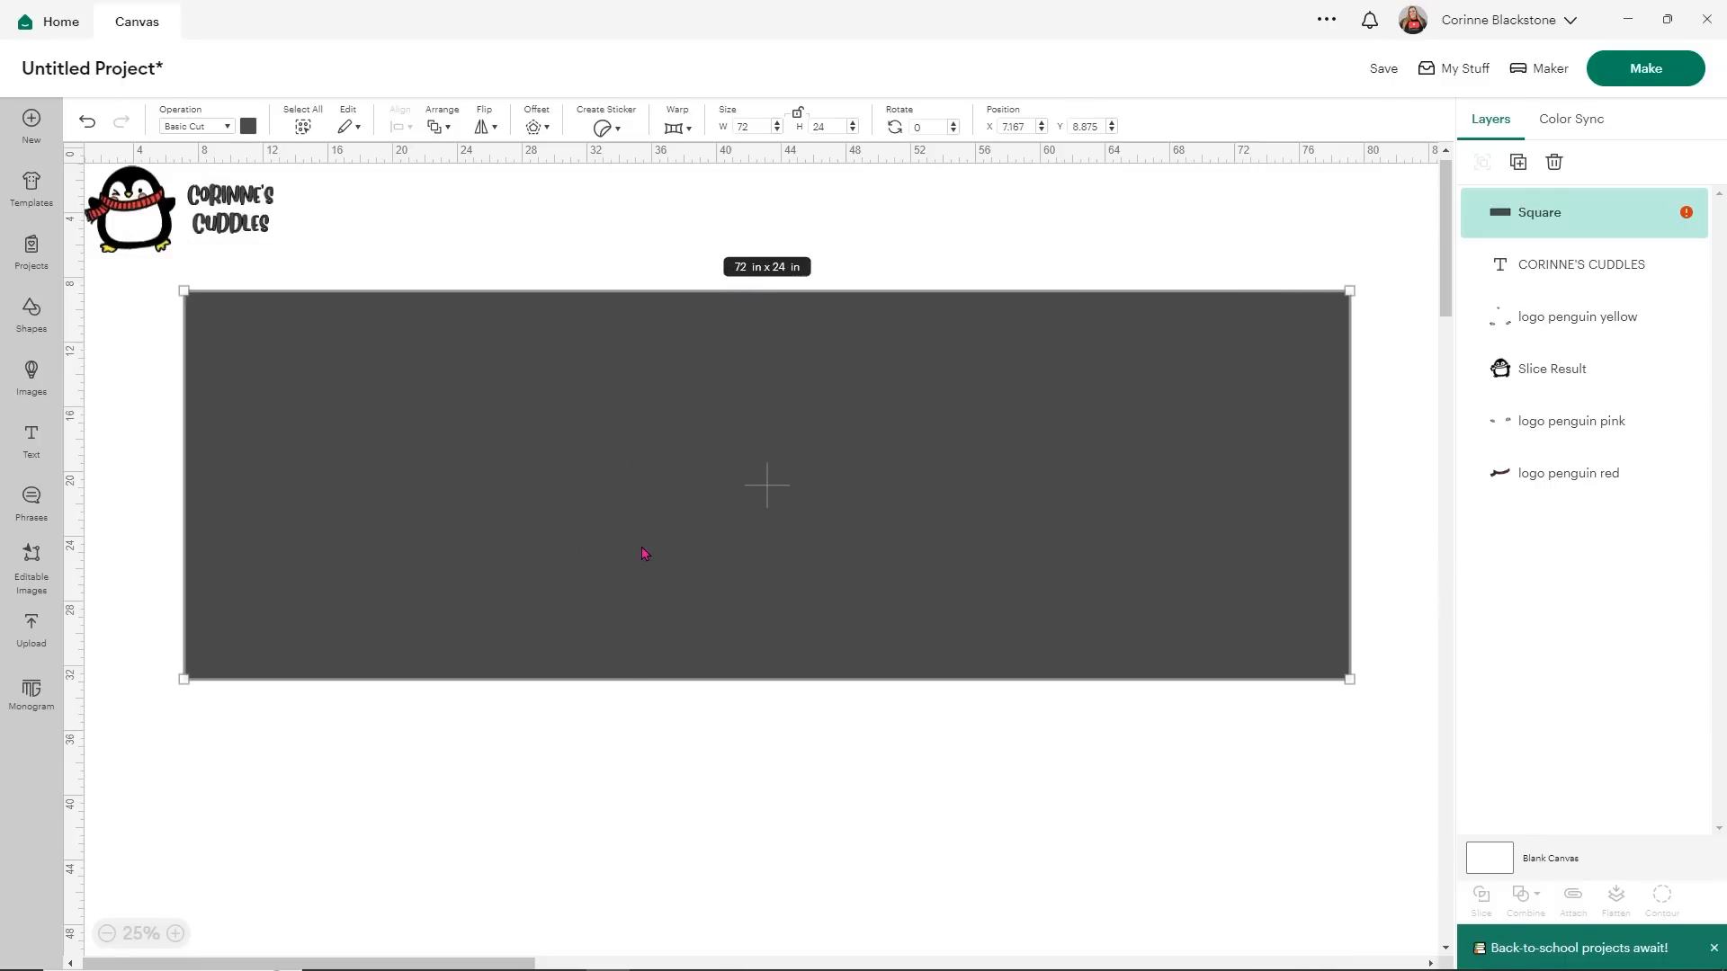
- Recolour the rectangle light periwinkle blue and send it to the back
click(249, 127)
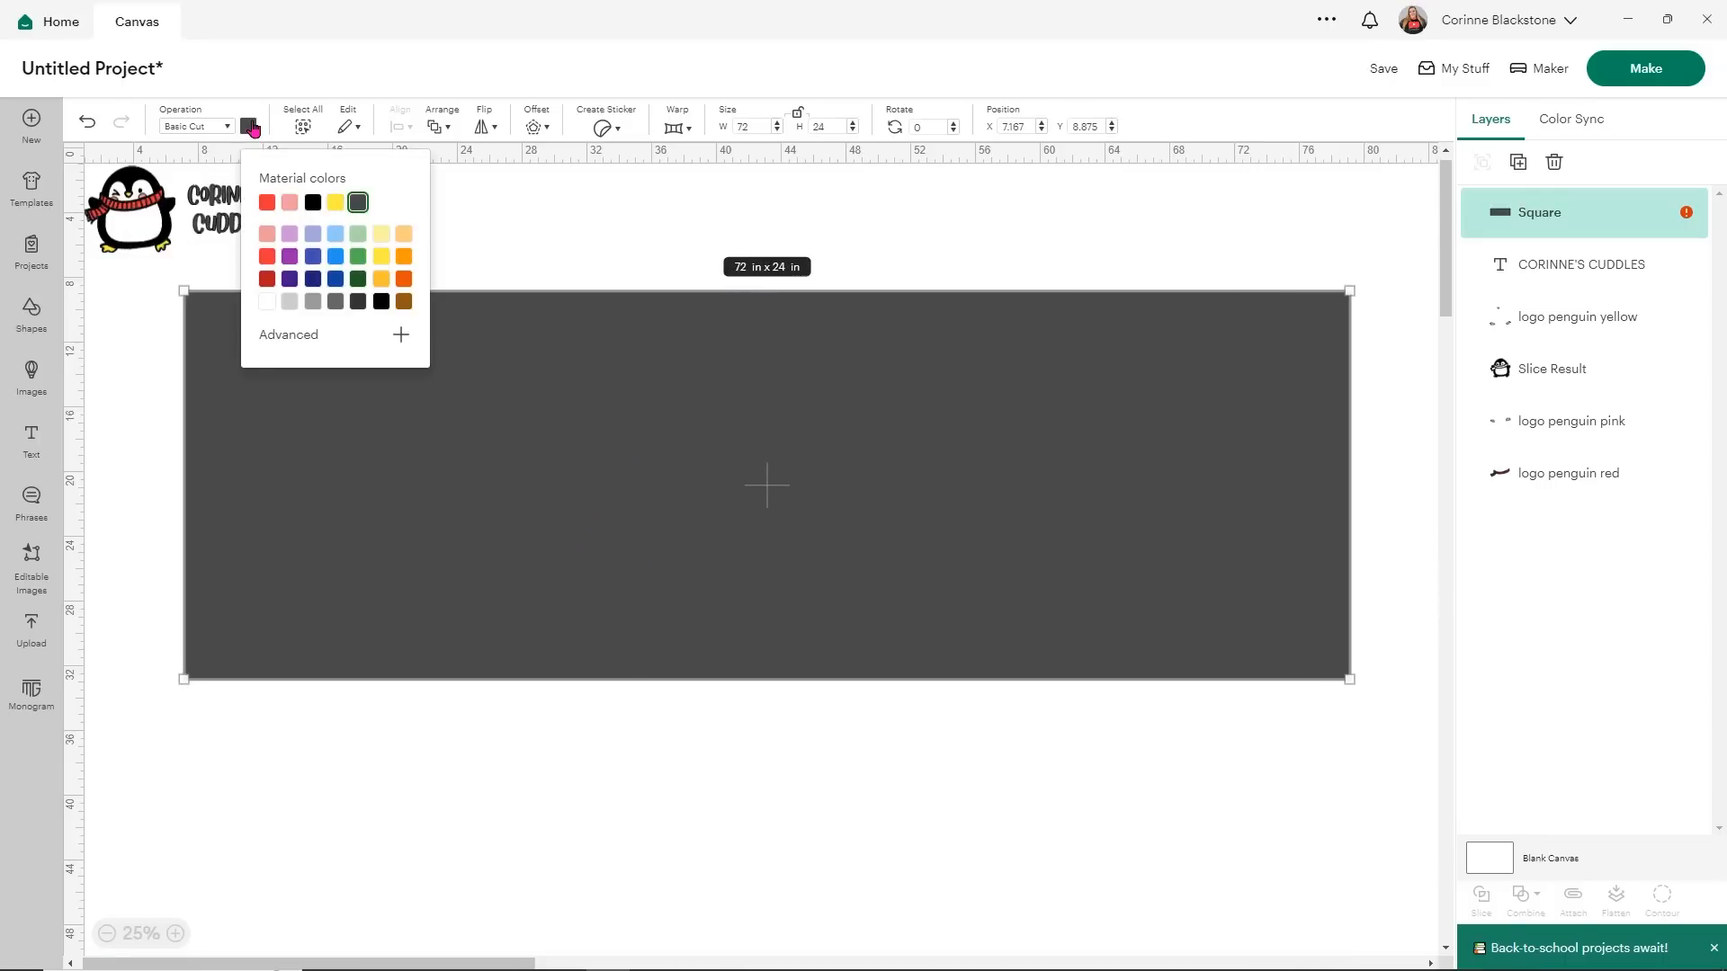
click(312, 236)
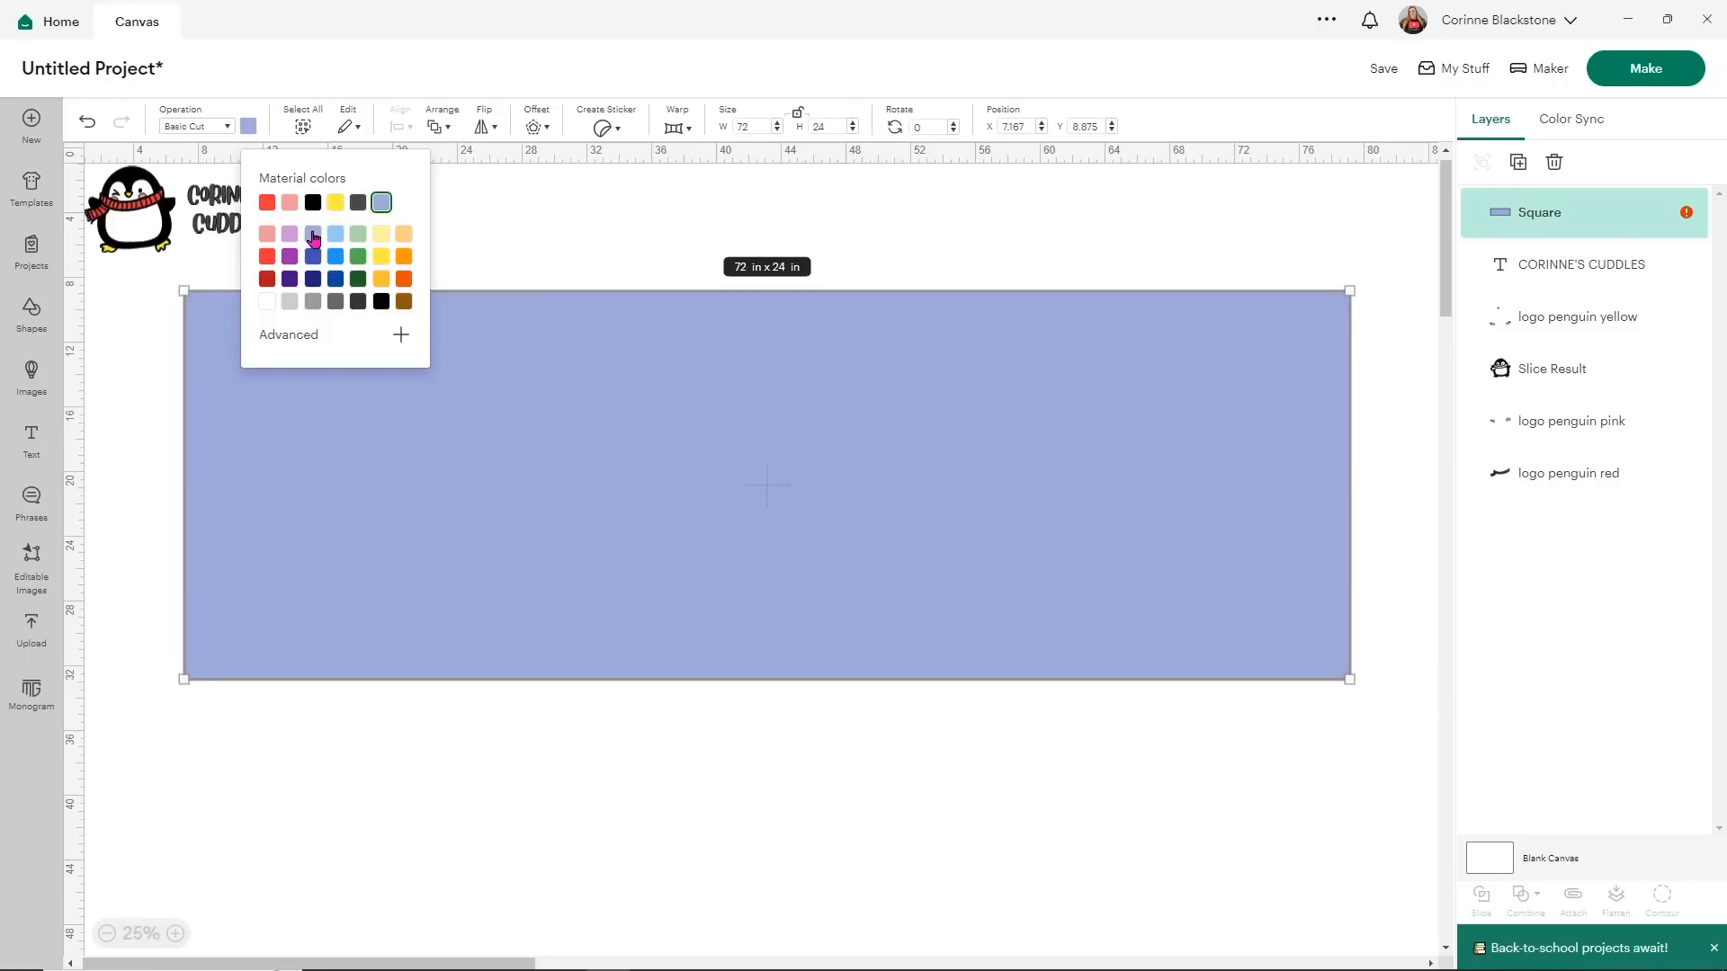
right_click(755, 436)
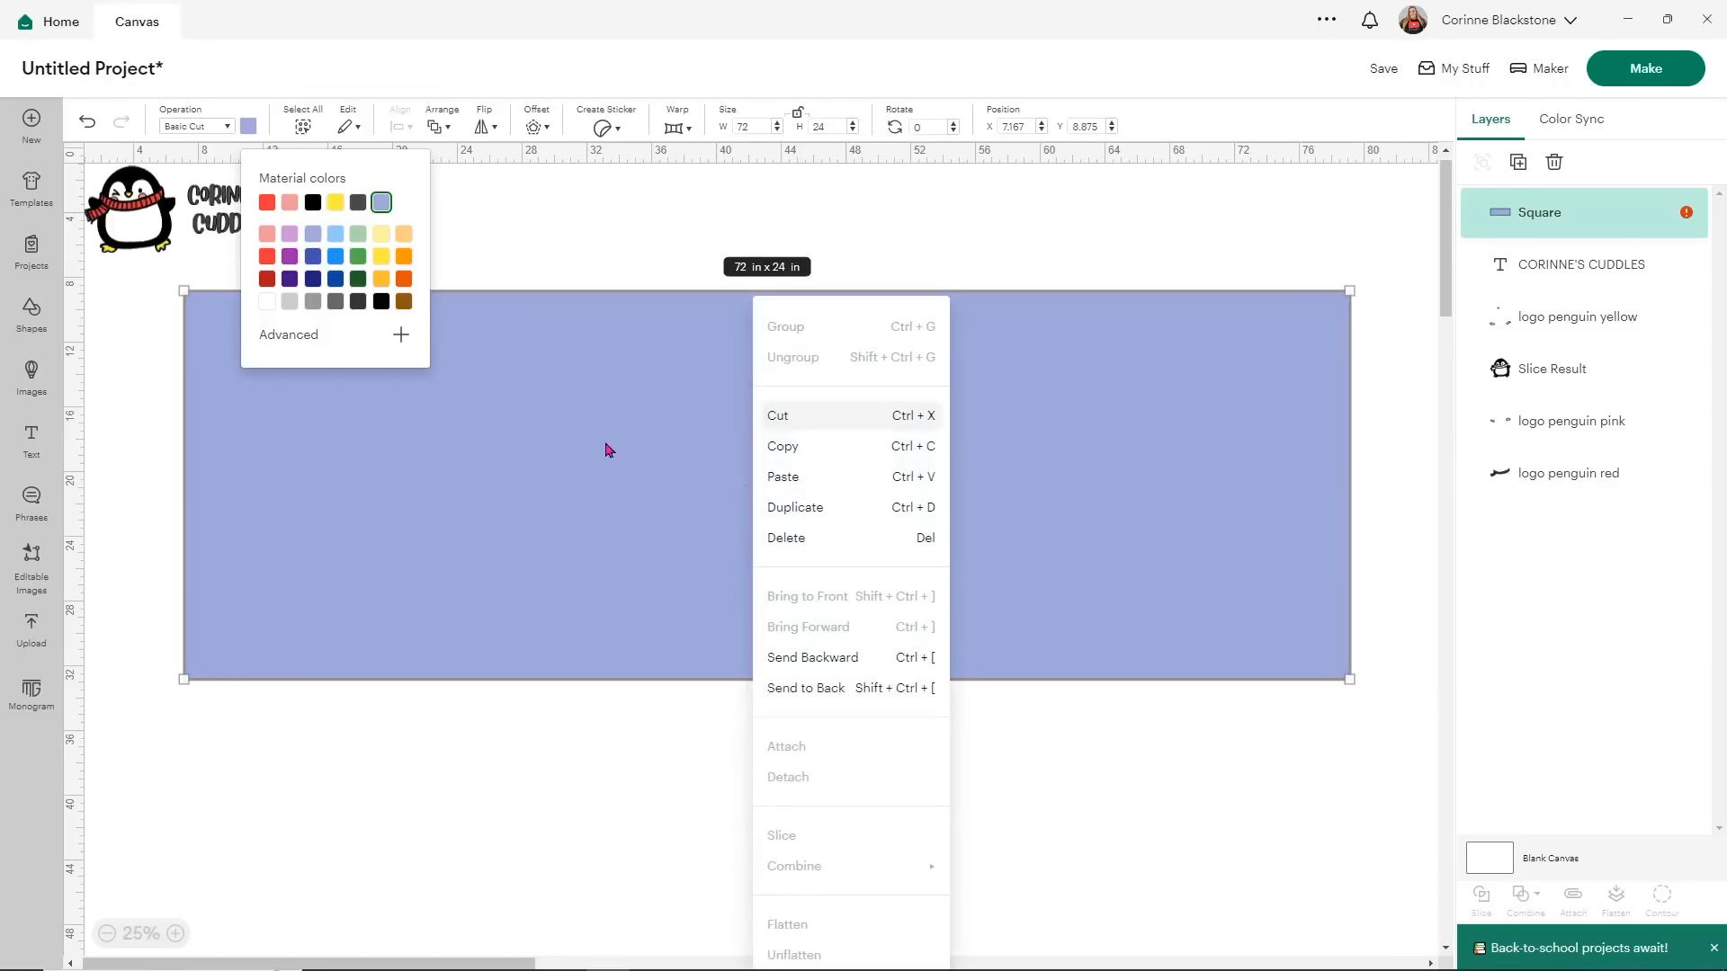
click(791, 688)
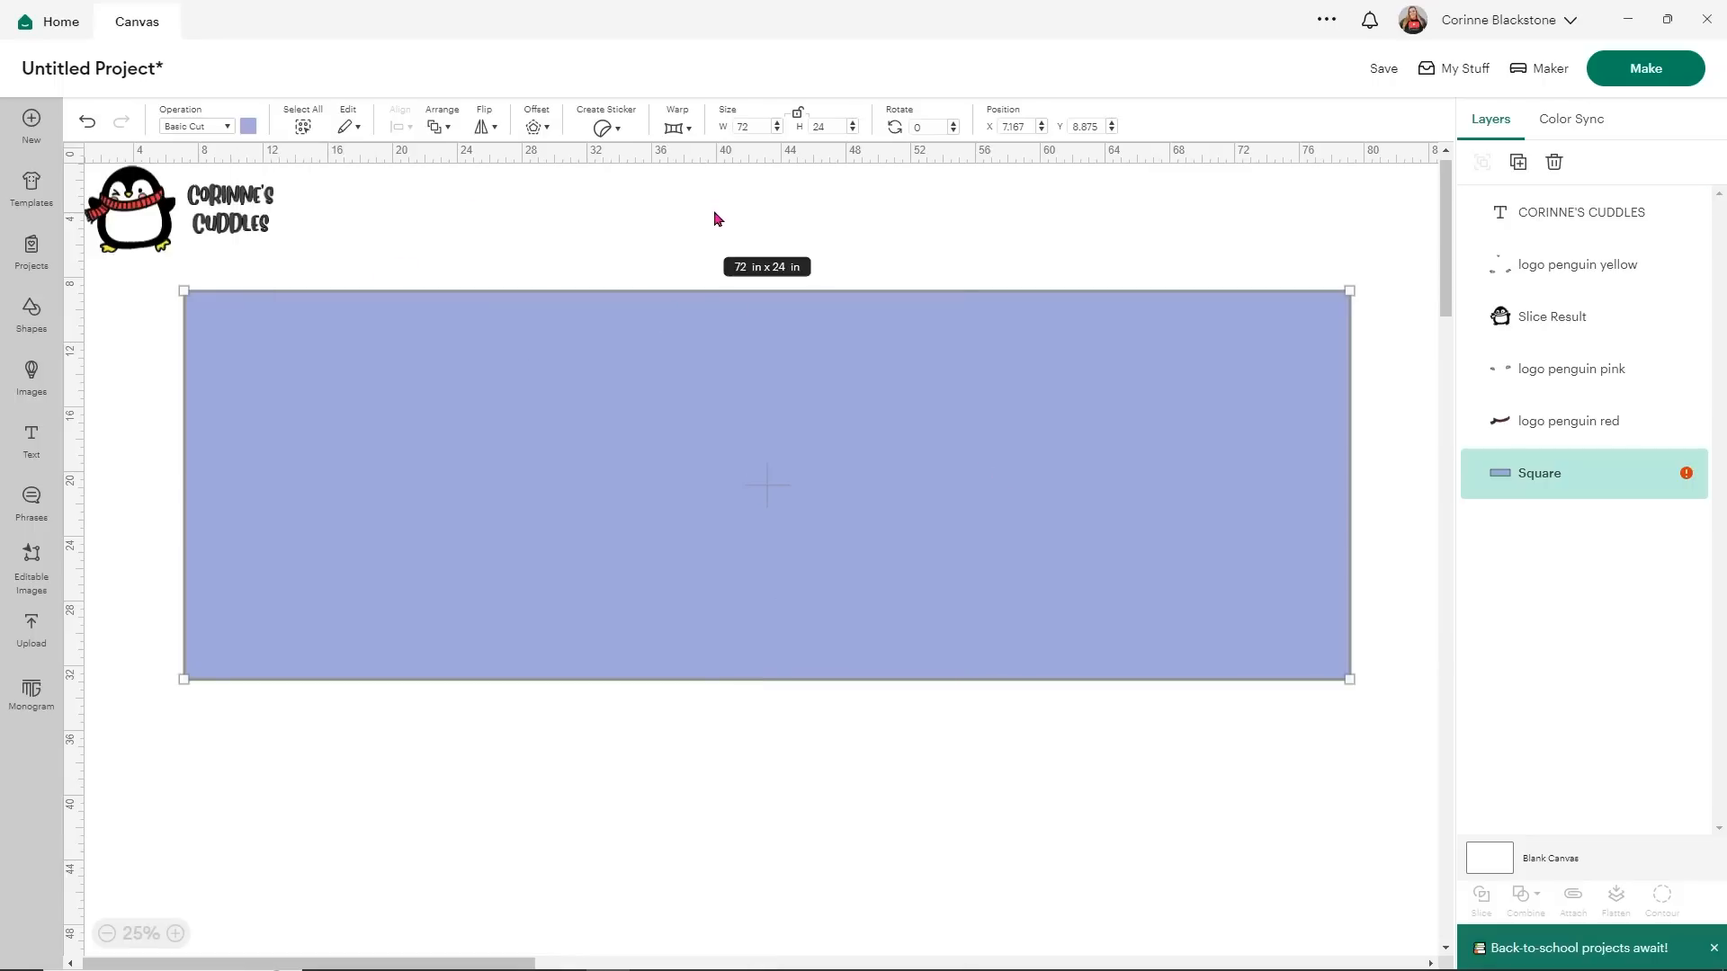
- Group the four penguin layers: yellow, the black slice result, pink and red
click(1565, 284)
shift+click(1570, 318)
shift+click(1561, 370)
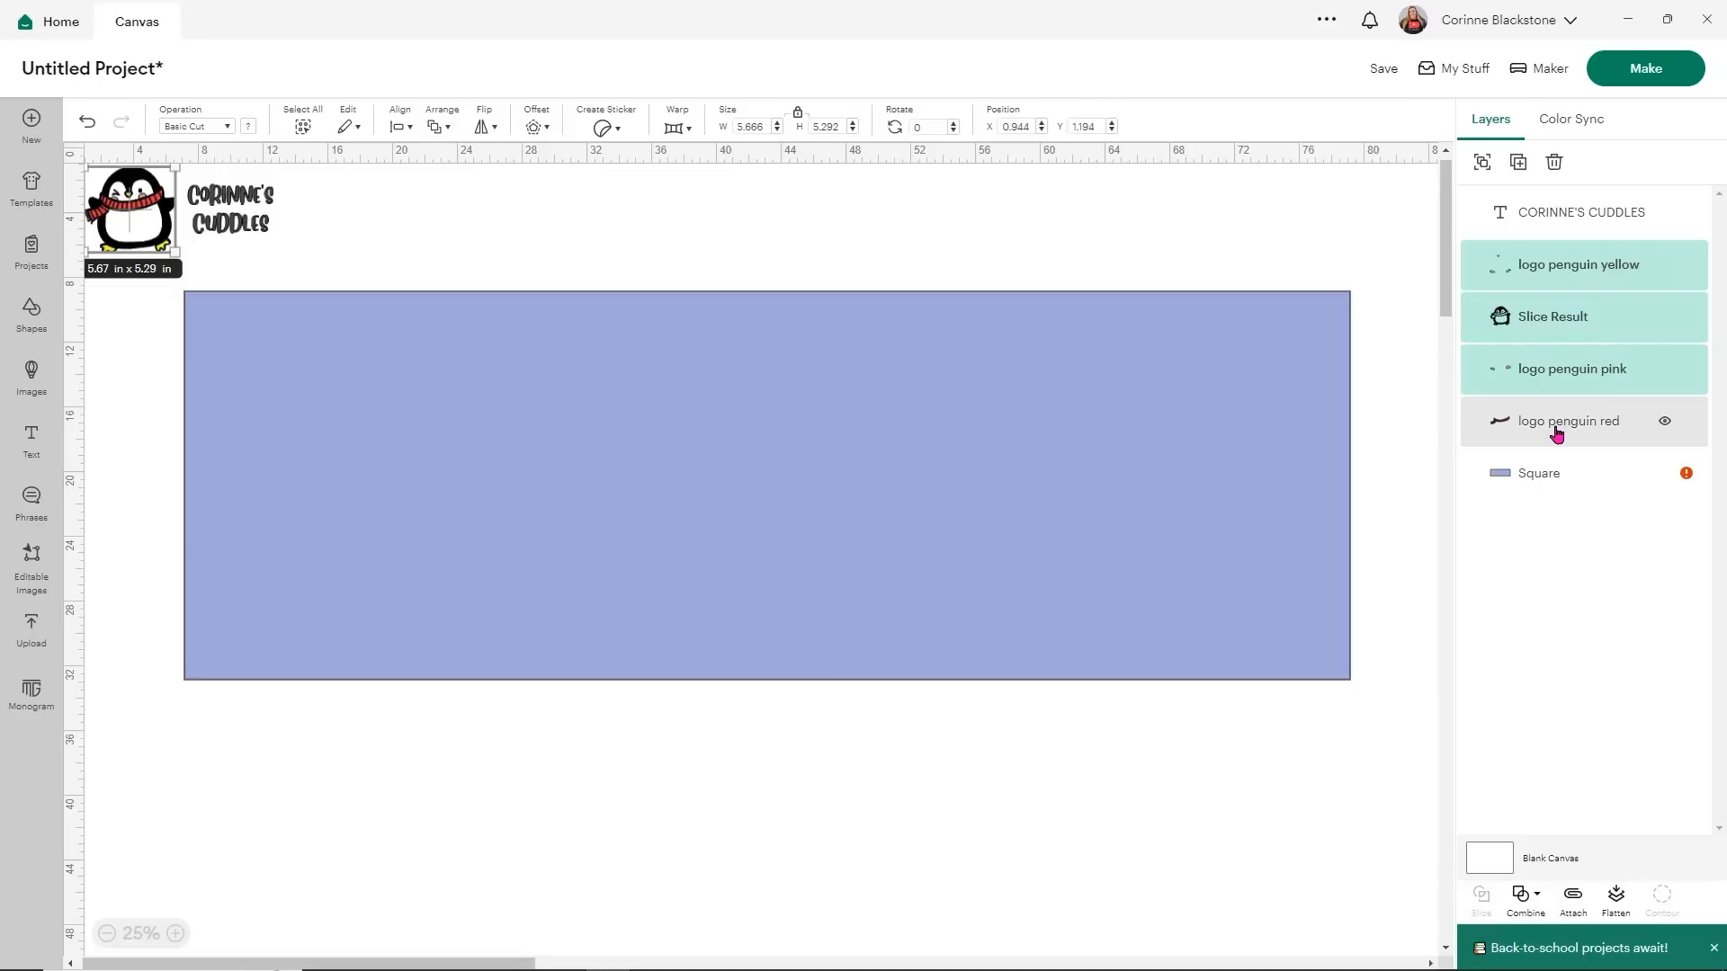
shift+click(1559, 423)
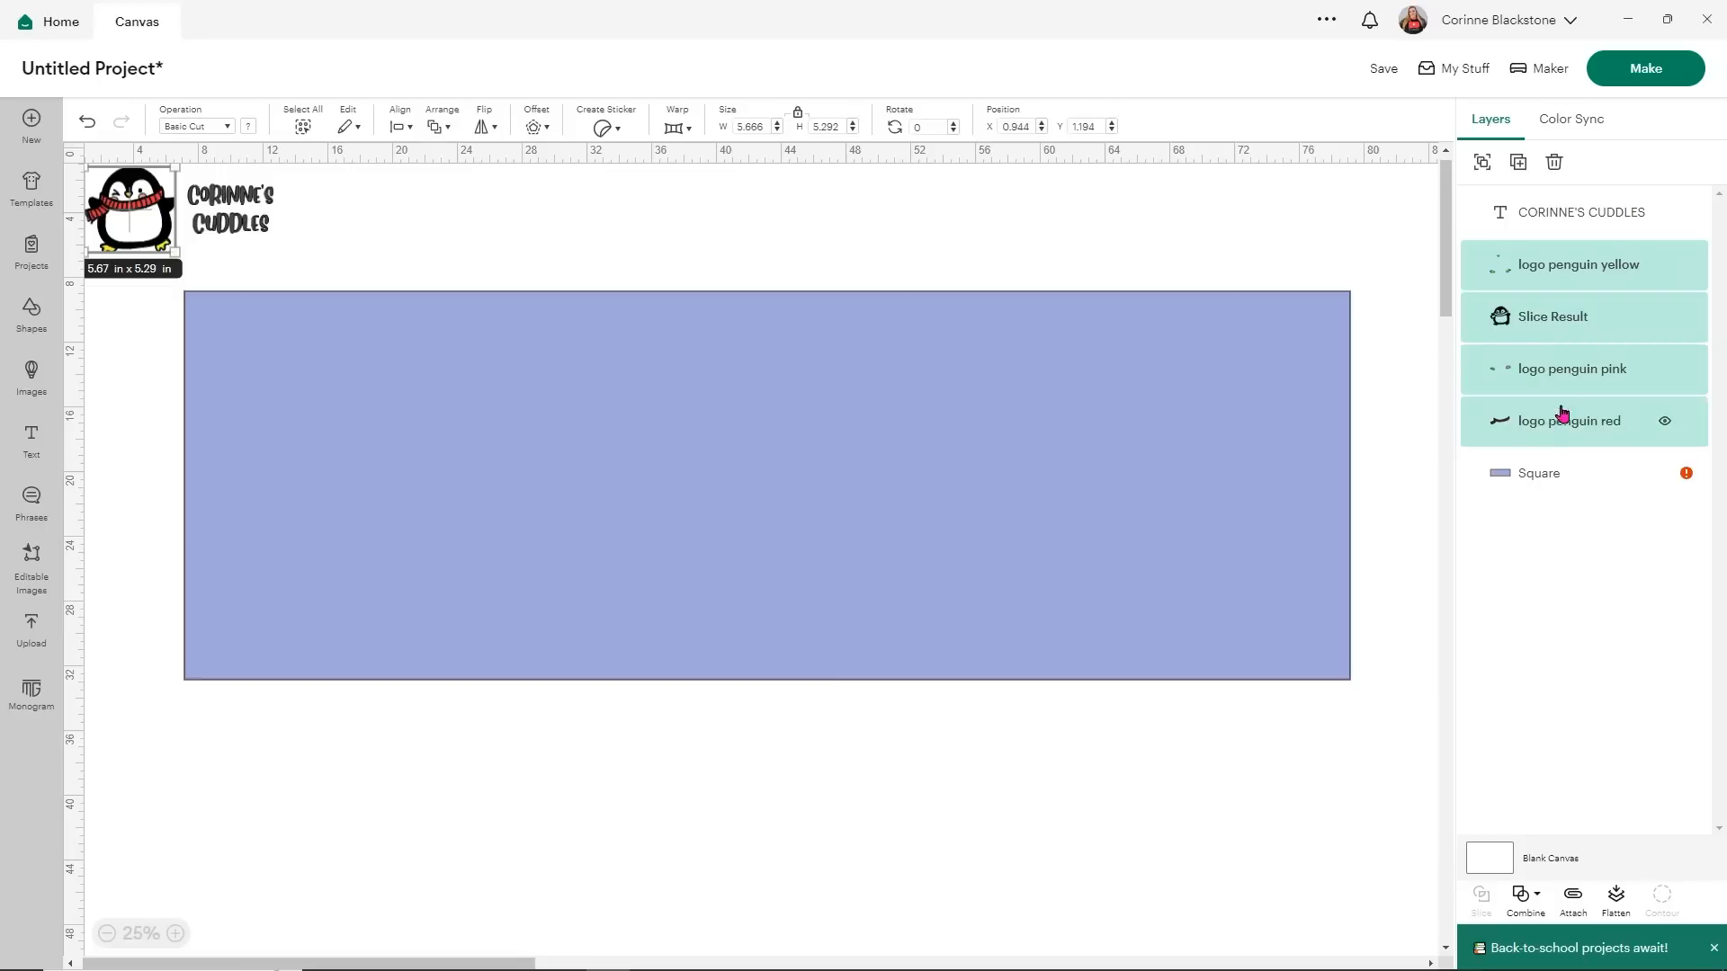
click(1481, 168)
- Enlarge the penguin group to about 25 by 23.35 in and place it on the left end of the blue rectangle
click(126, 391)
drag(123, 218, 524, 617)
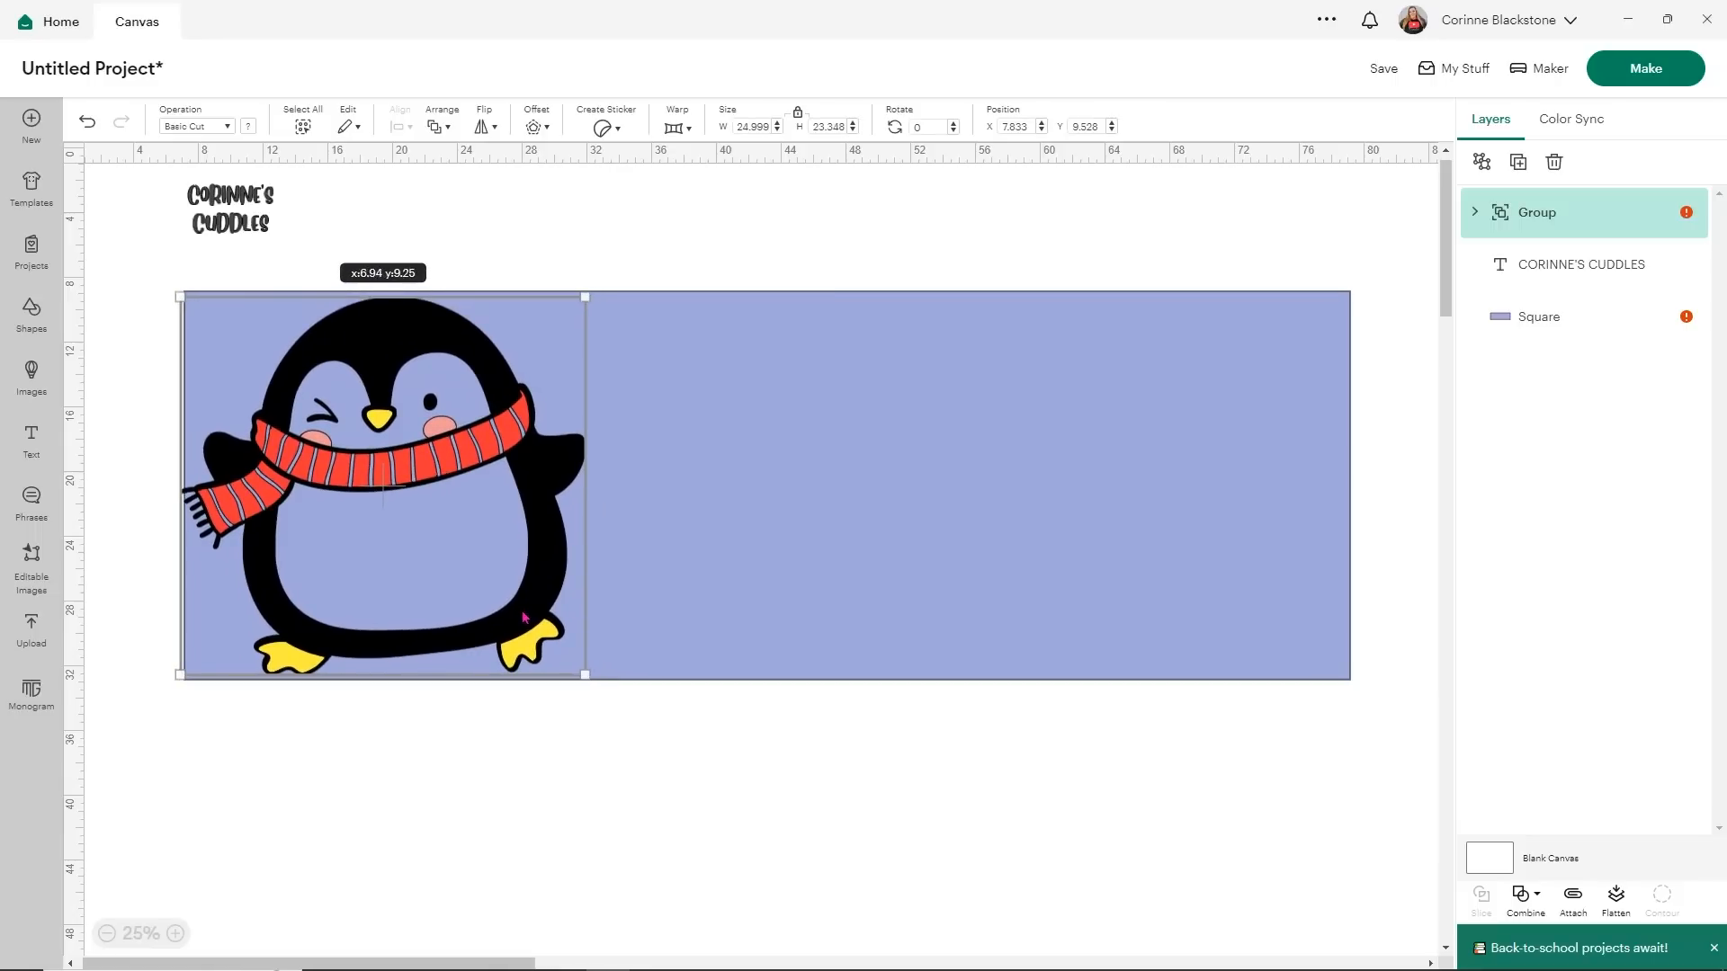
- Nudge the penguin group slightly right so the scarf end sits fully inside the blue rectangle
click(675, 233)
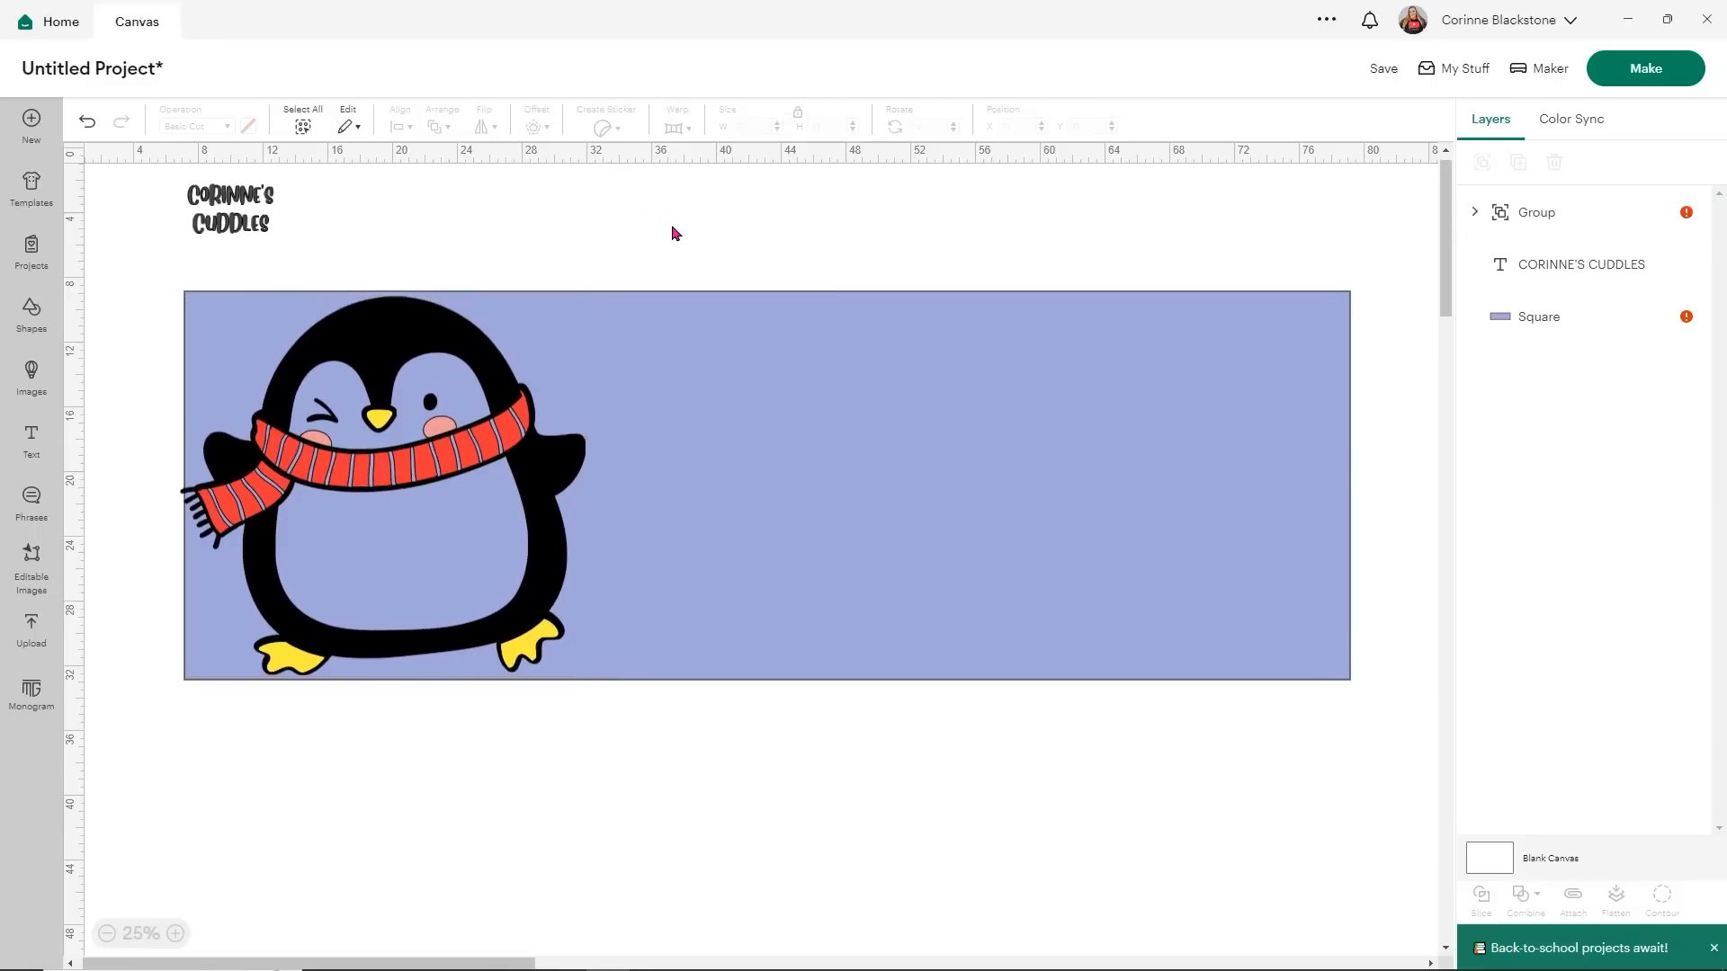
drag(453, 393, 472, 397)
click(535, 232)
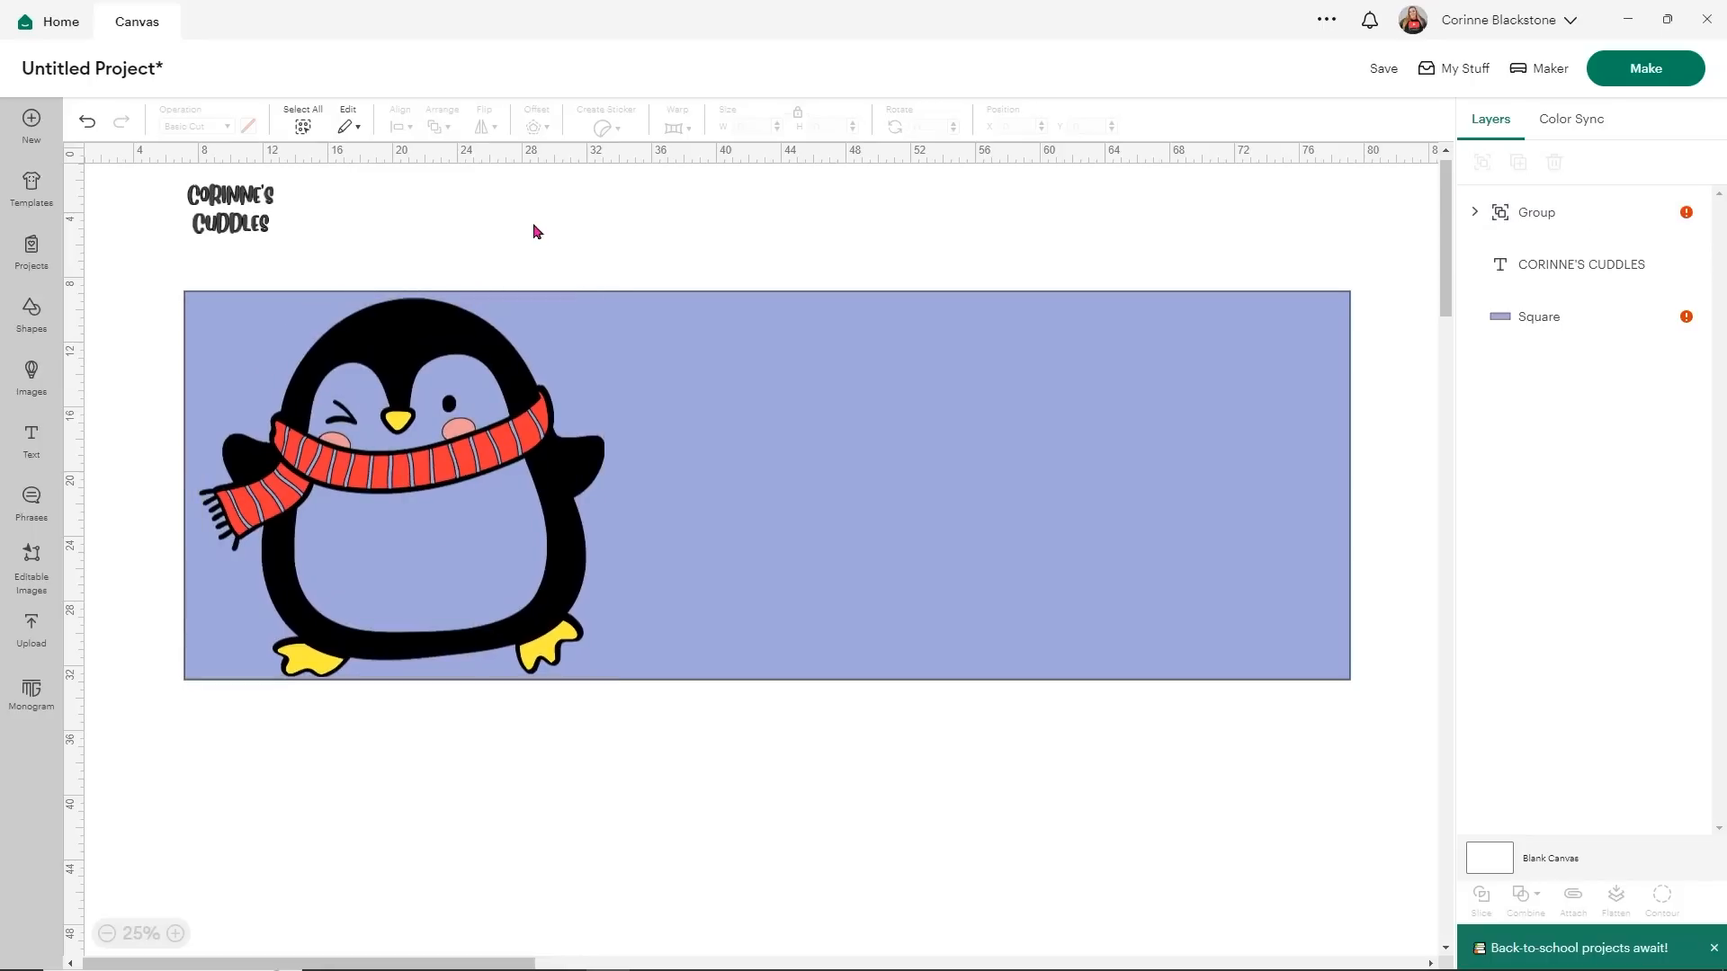
- Place the two-line text beside the penguin, enlarge it to about 40.44 by 23 in and ungroup it into lines
drag(245, 208, 692, 360)
drag(674, 340, 1286, 586)
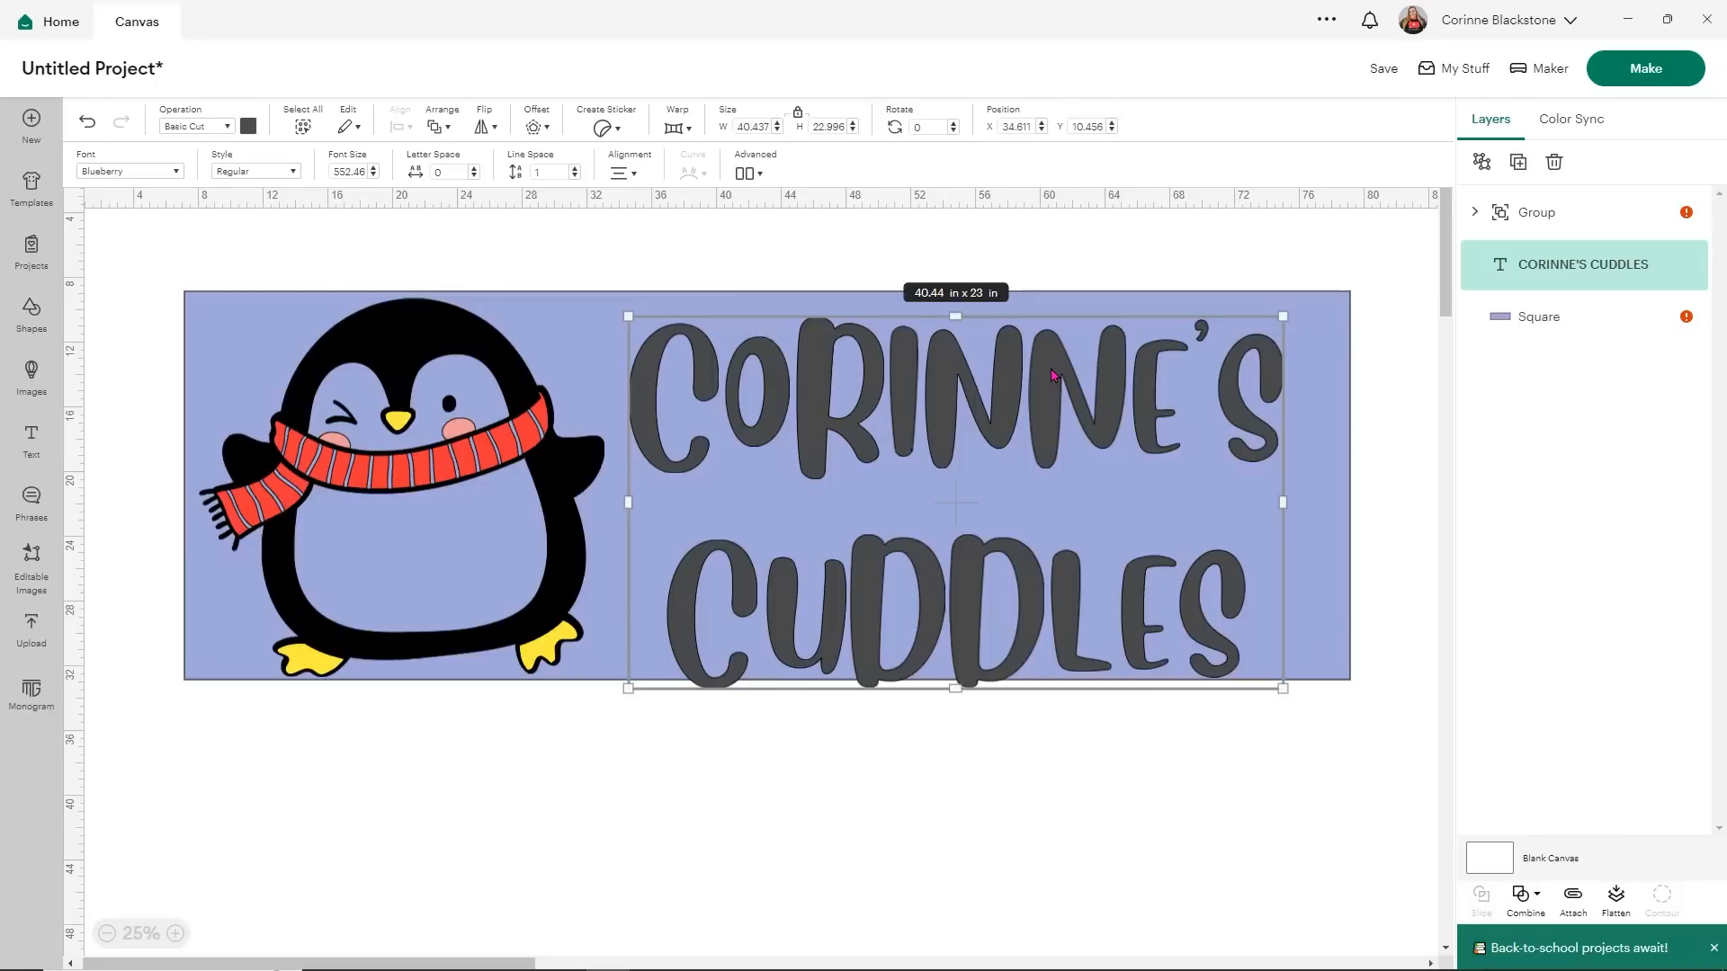
click(750, 175)
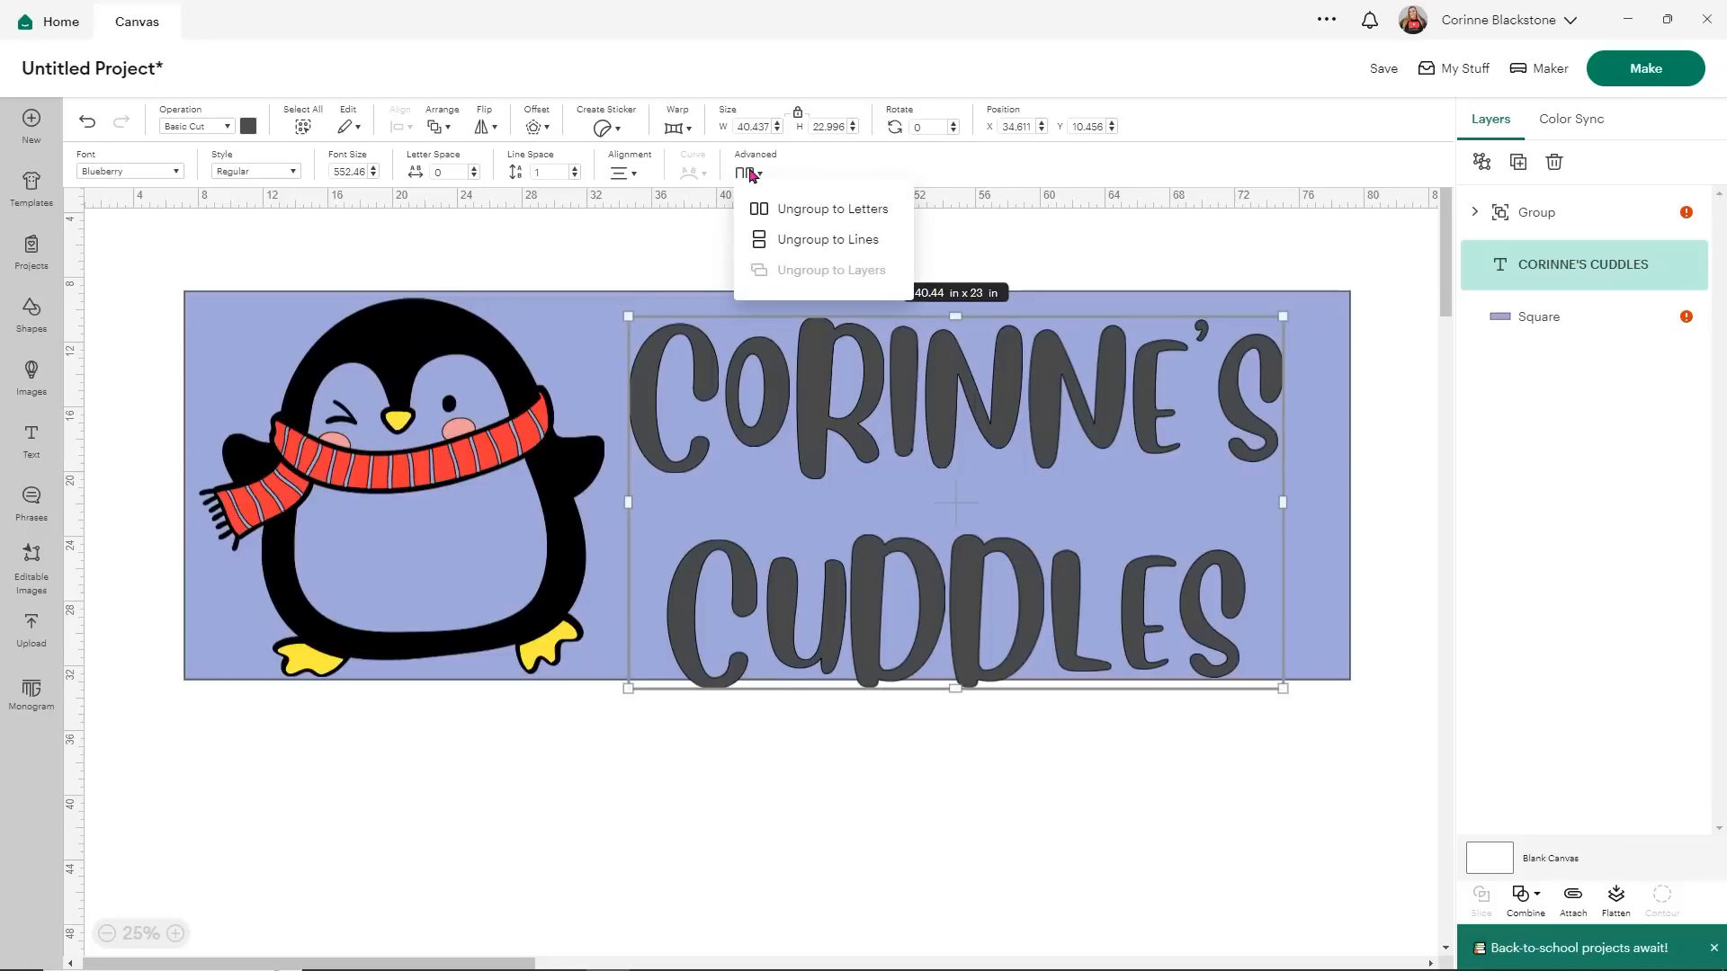
click(819, 248)
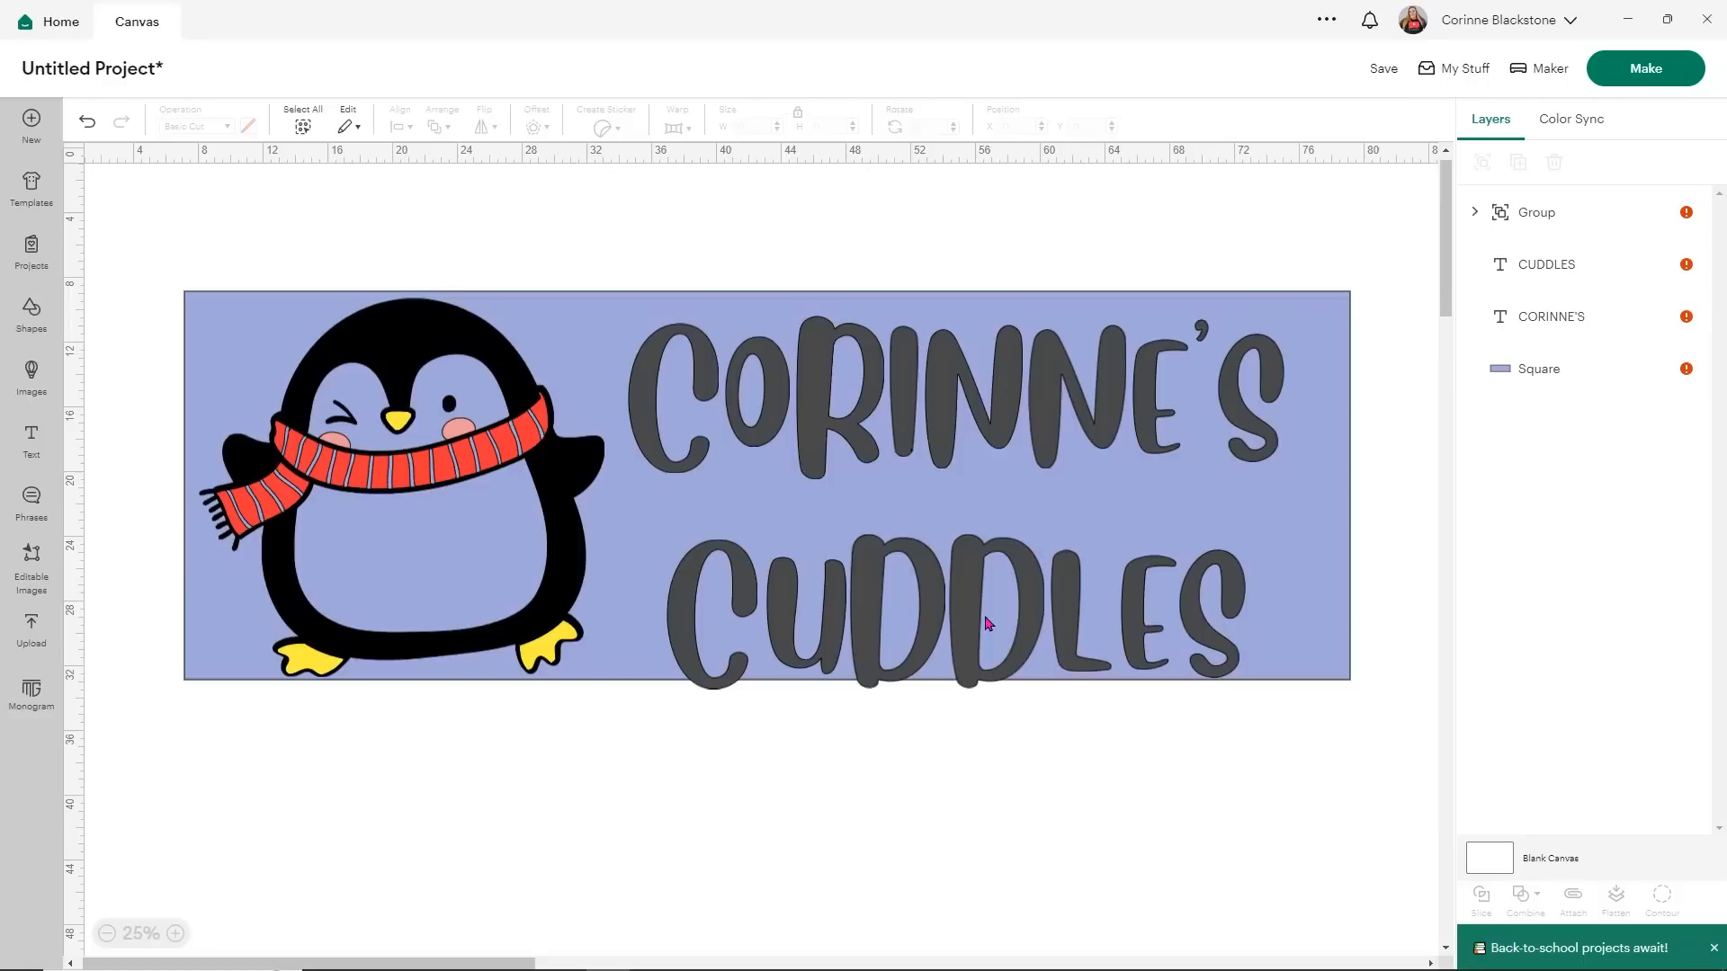
- Fit both words inside the rectangle beside the penguin, the upper about 44.24 by 10.99 in and CUDDLES about 40.23 by 10.75 in
click(1007, 587)
mouse_move(1007, 588)
mouse_down()
mouse_move(1010, 609)
mouse_move(1007, 586)
mouse_up()
drag(974, 408, 965, 396)
mouse_move(1262, 464)
mouse_down()
mouse_move(1310, 473)
mouse_move(1292, 480)
mouse_up()
drag(1016, 411, 1022, 413)
drag(928, 634, 910, 605)
drag(1229, 632, 1306, 658)
drag(1188, 585, 1189, 594)
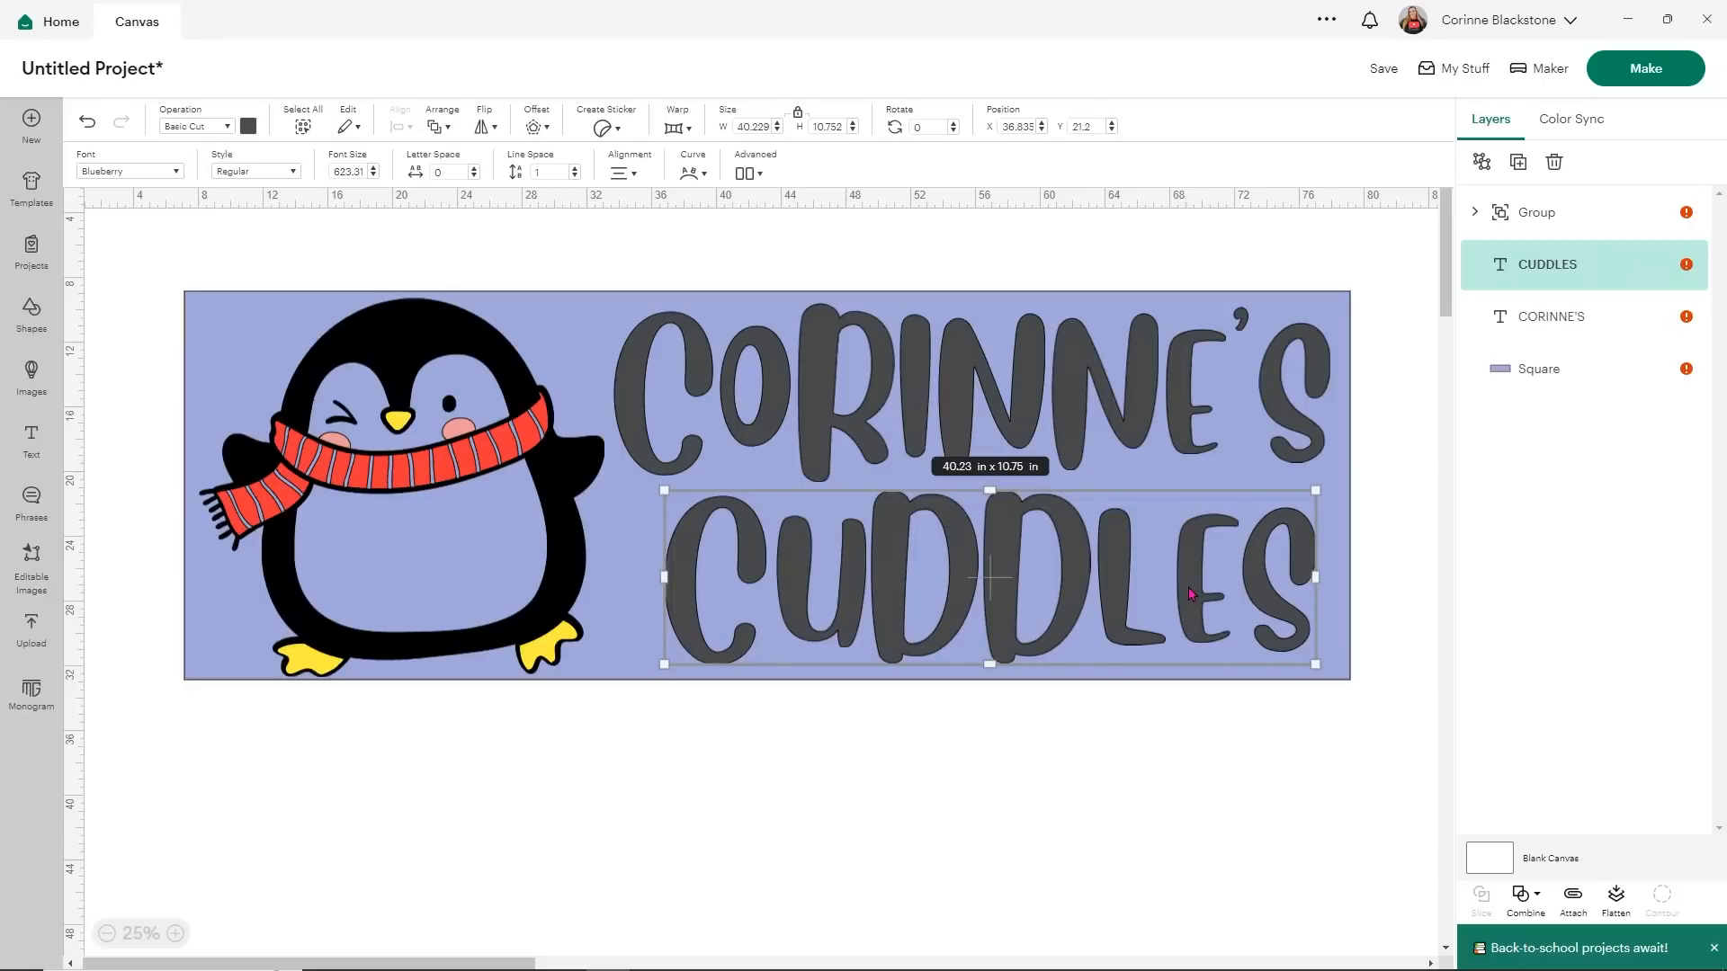
click(991, 715)
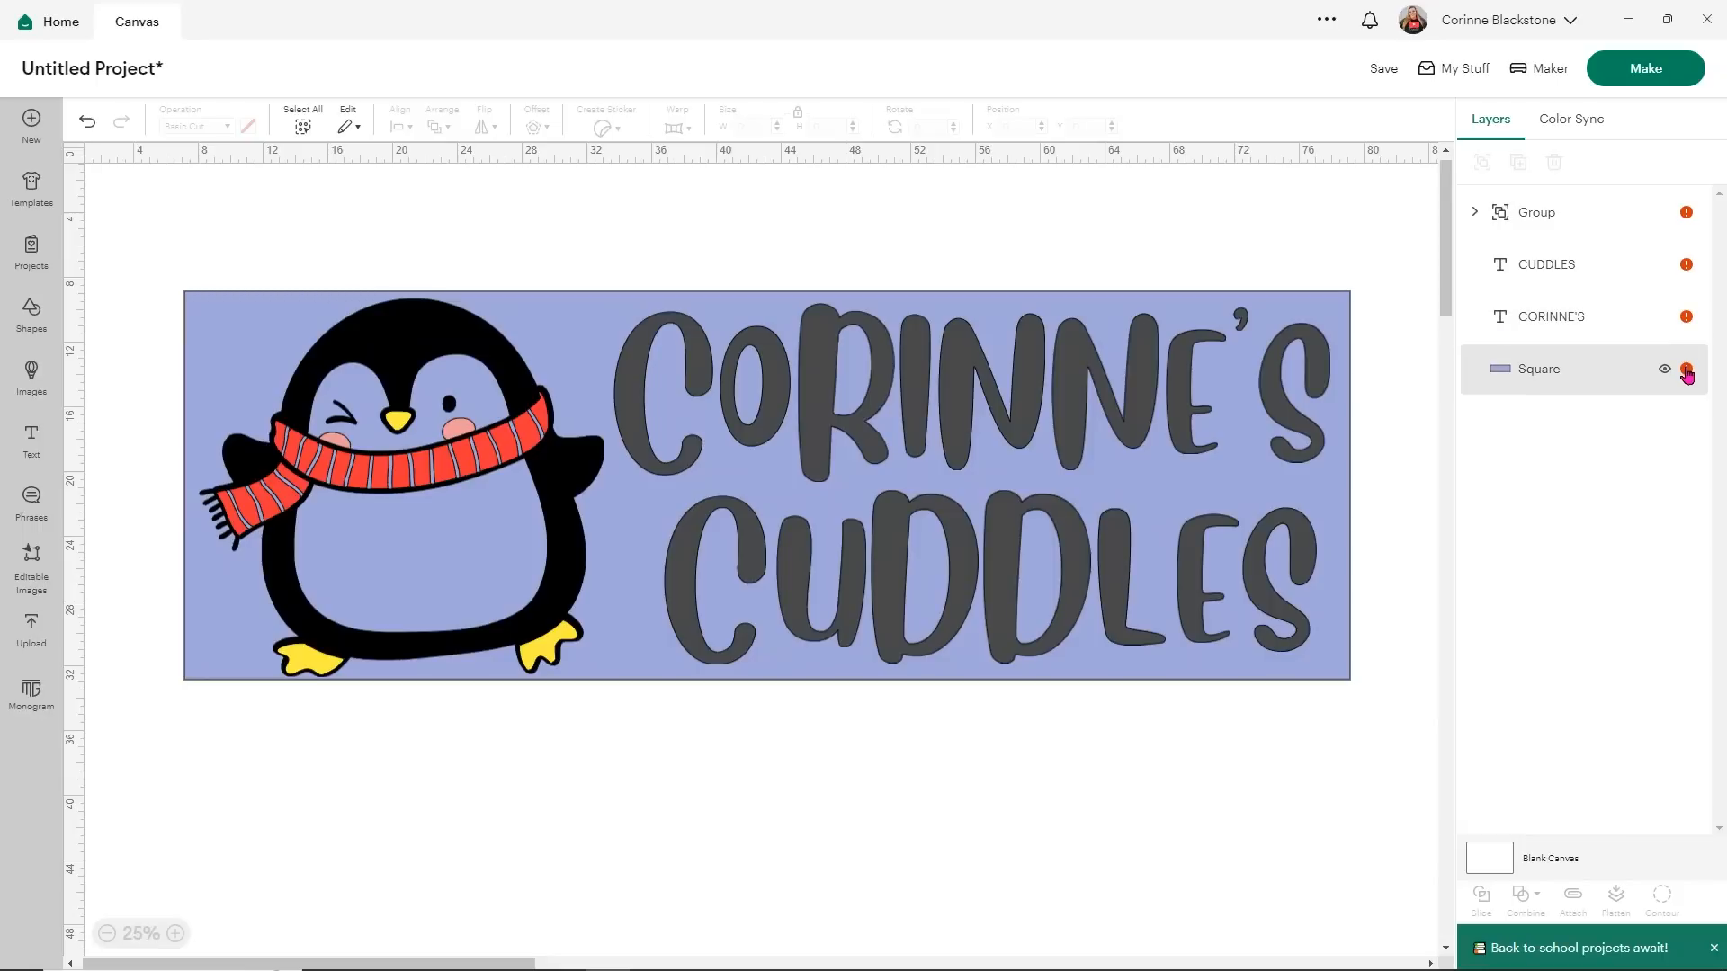
- Ungroup the upper word into individual letters
click(1020, 412)
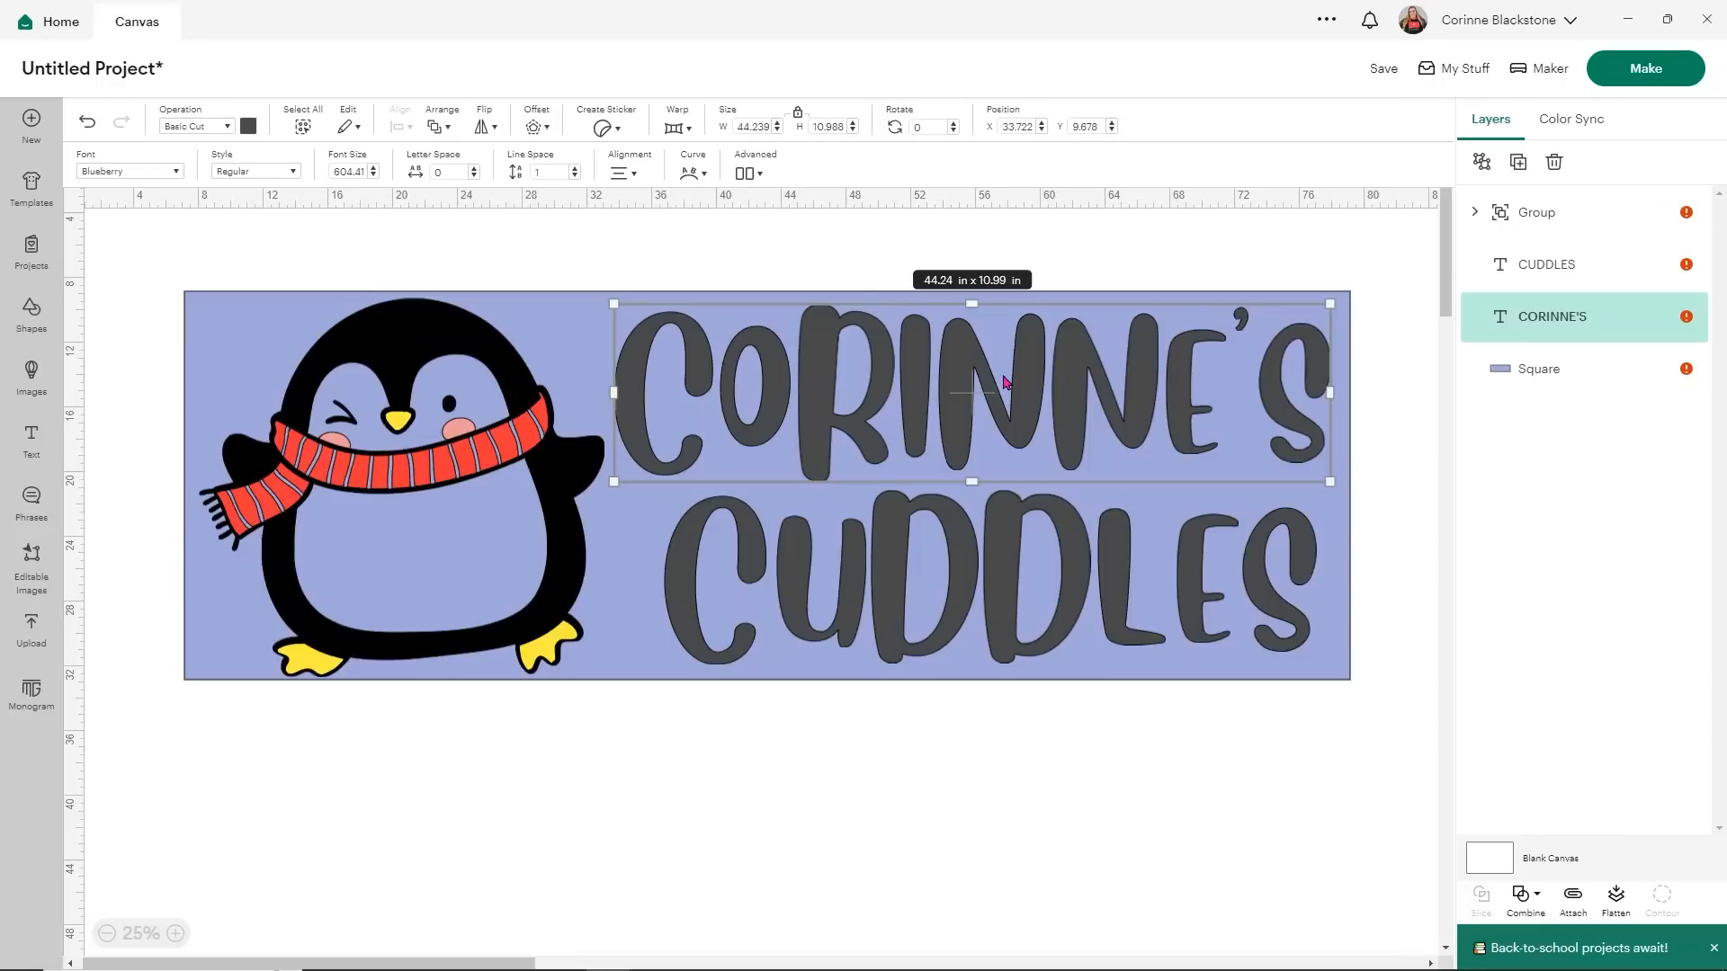
click(1019, 580)
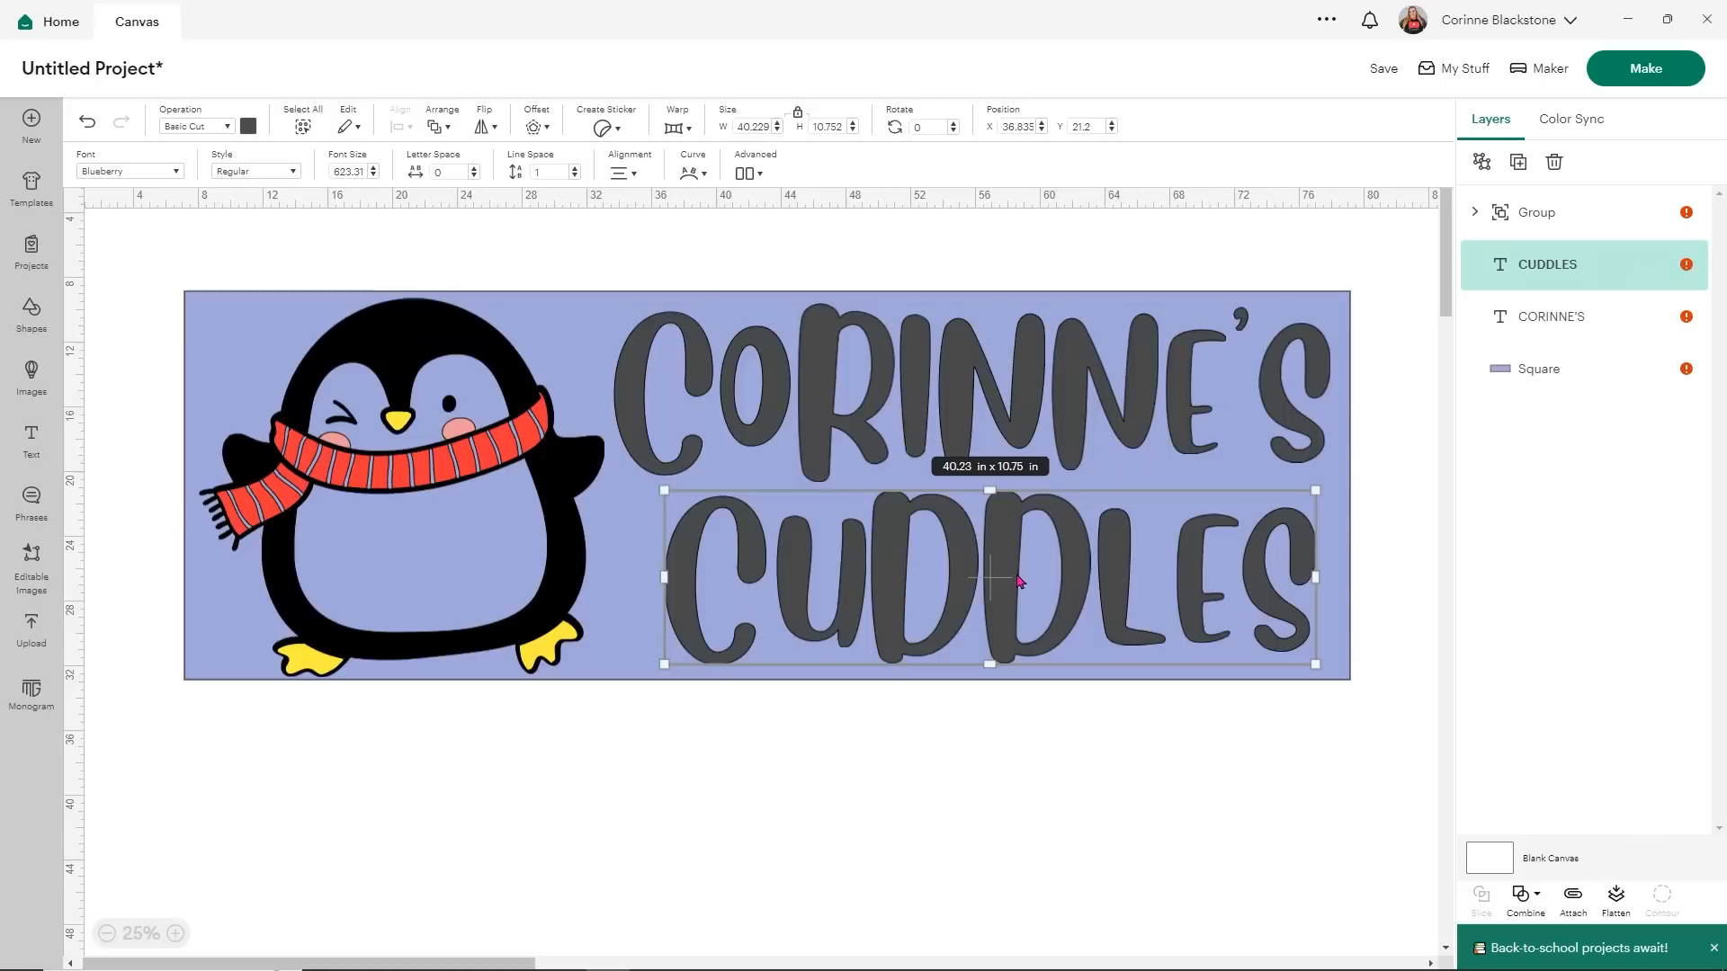
click(992, 396)
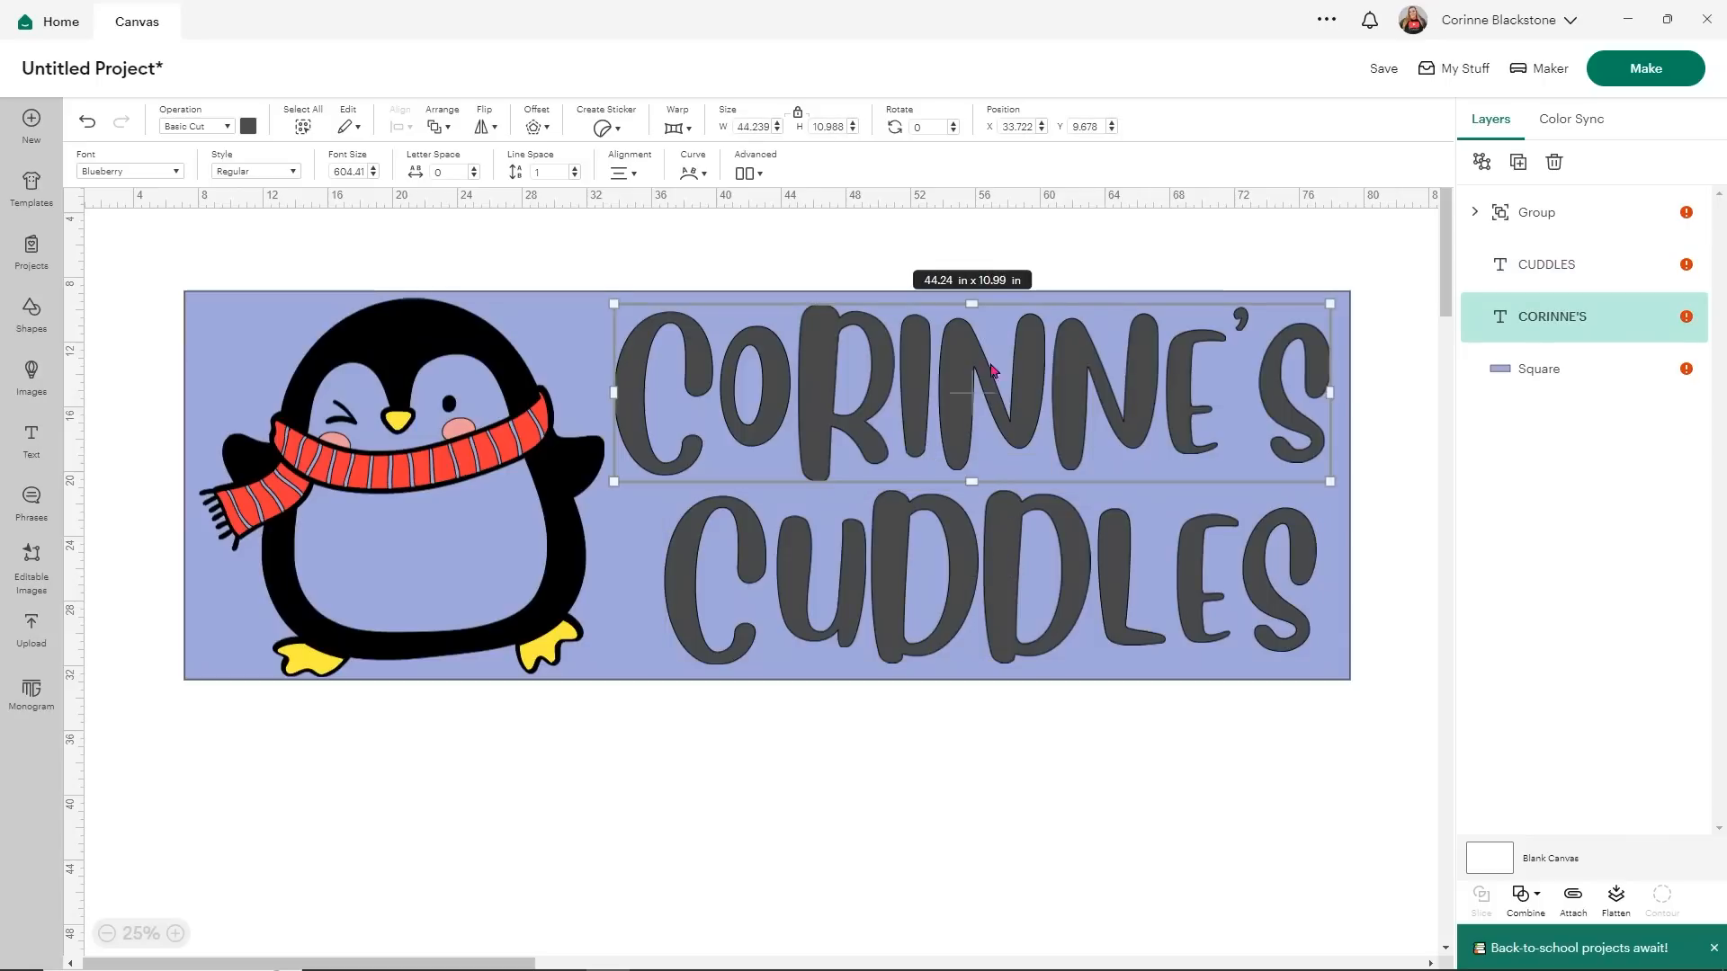
click(747, 174)
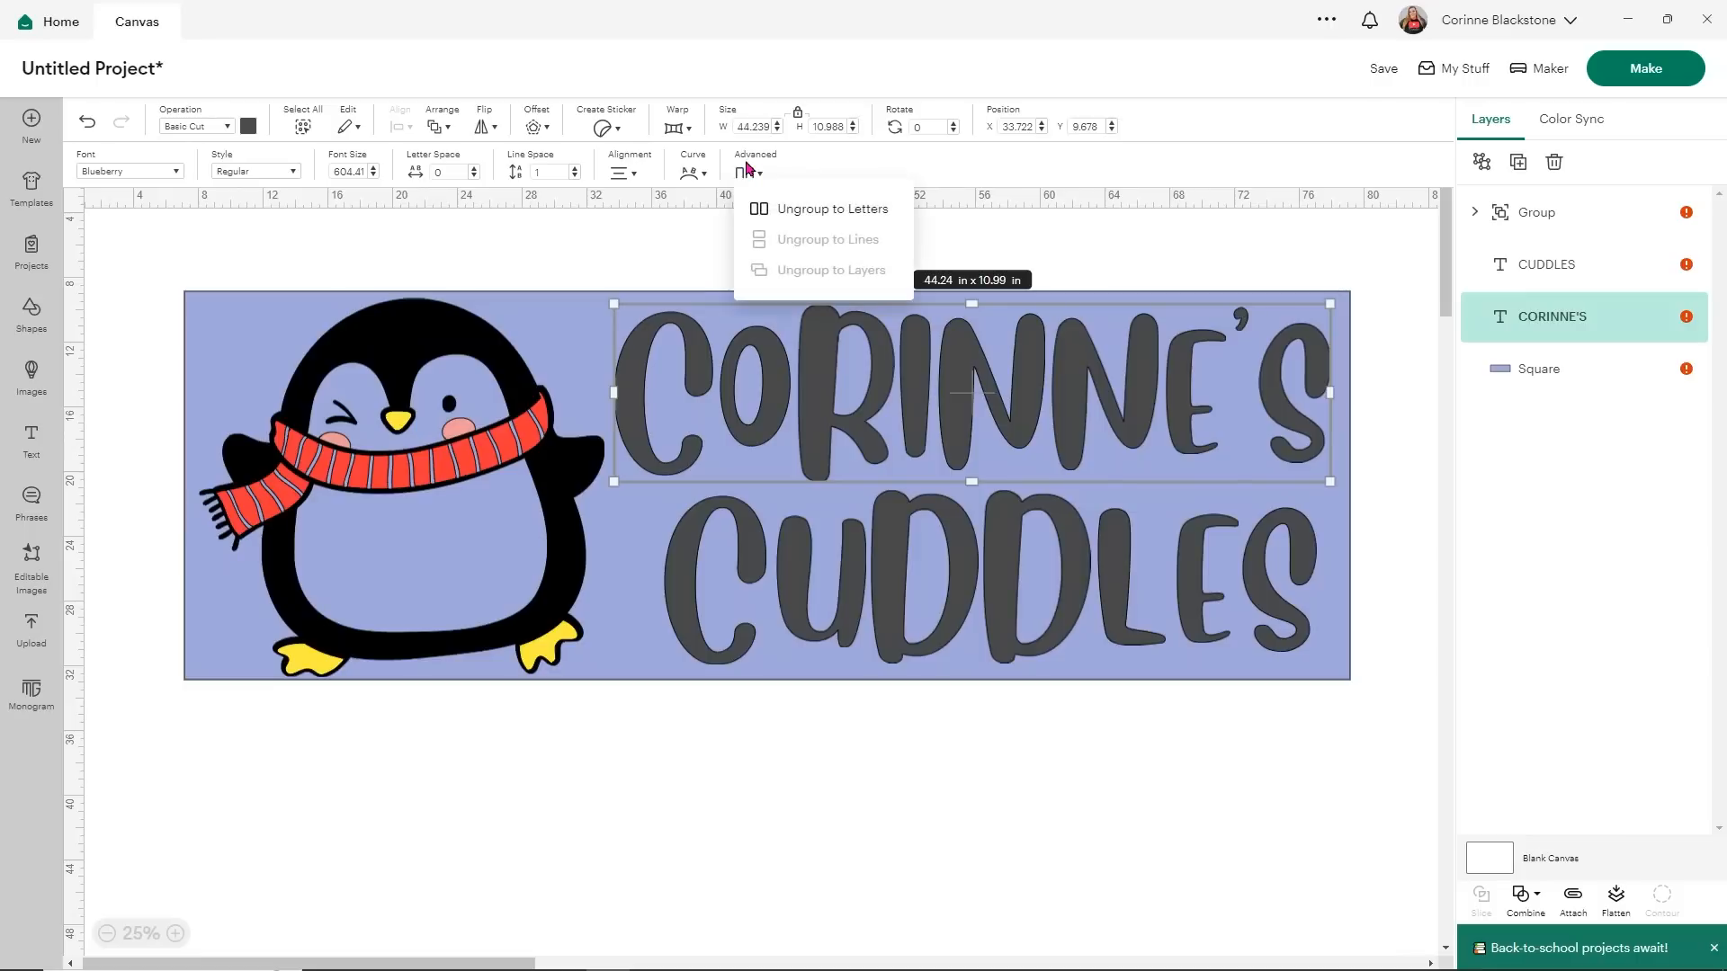
click(795, 214)
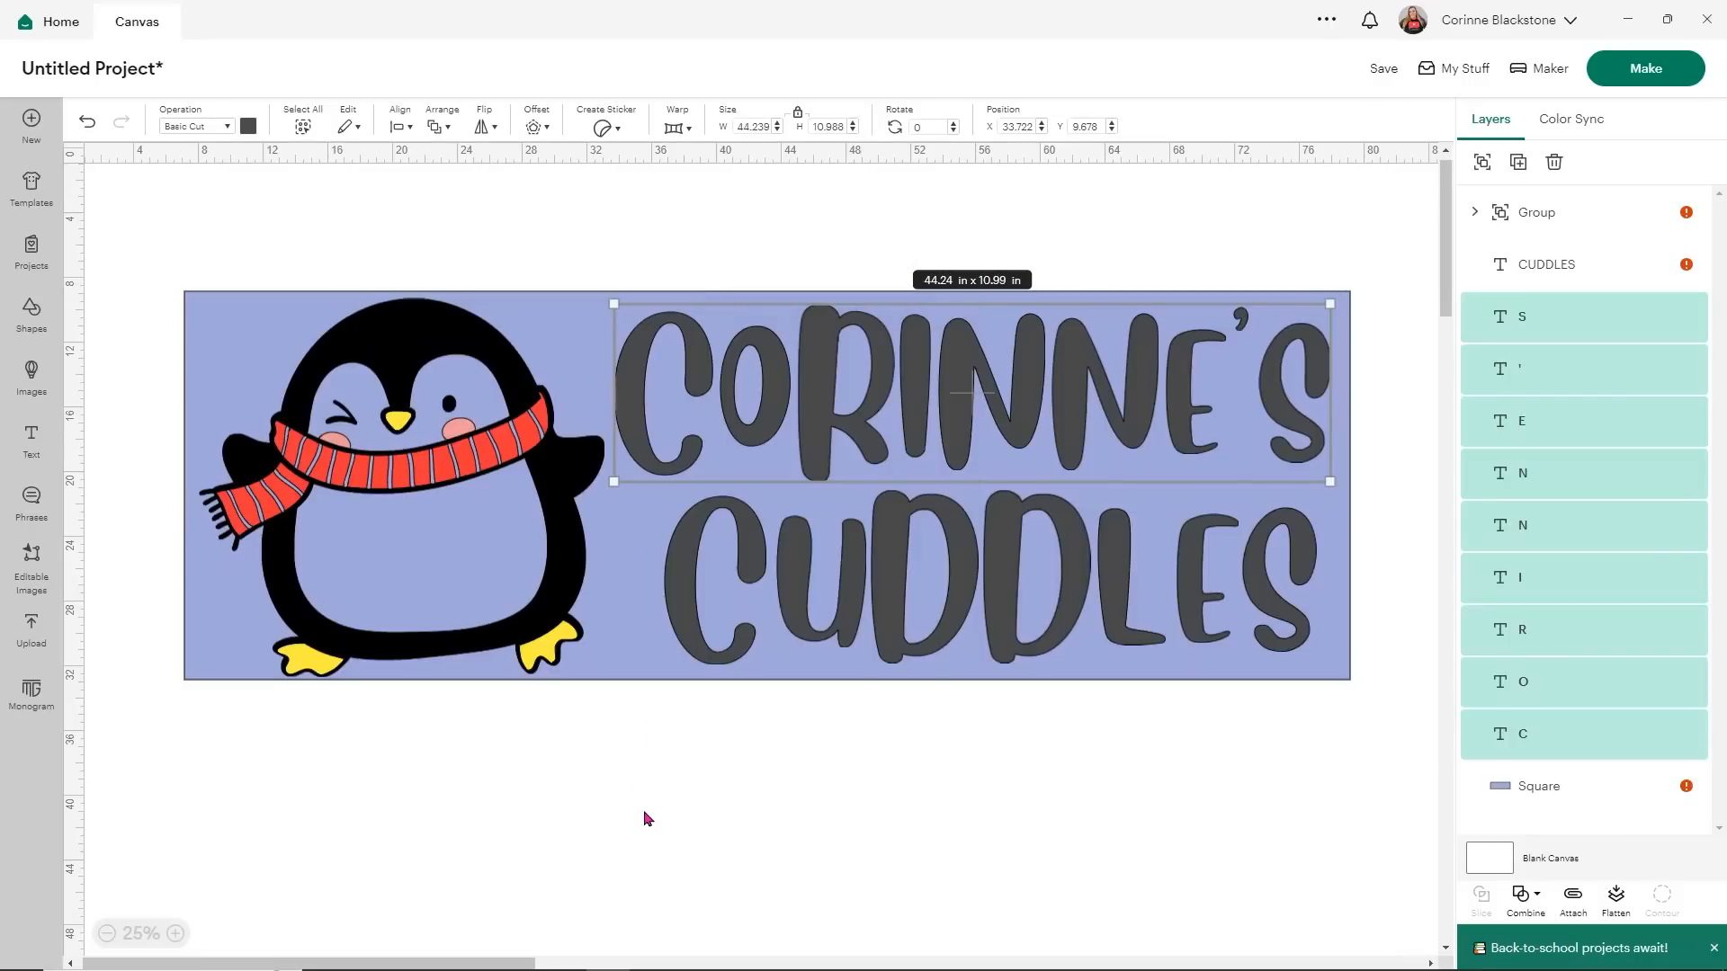
click(677, 760)
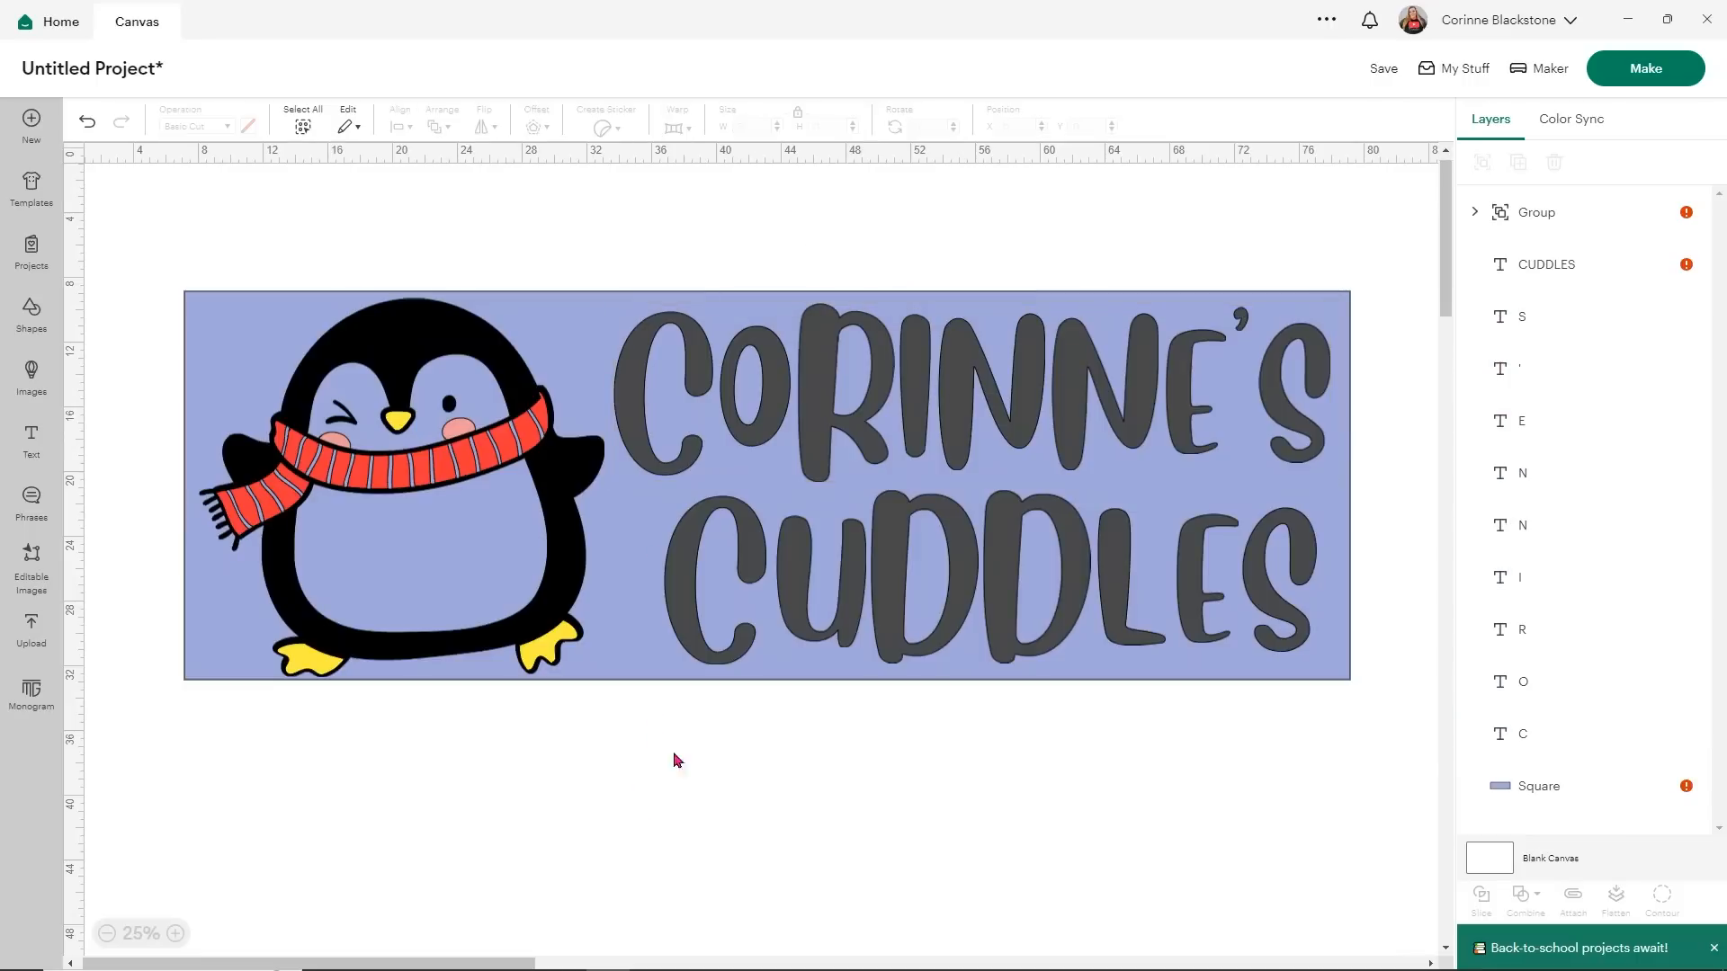
- Check the combined width of the upper word's letters from C through the first N, adding one letter at a time
click(695, 349)
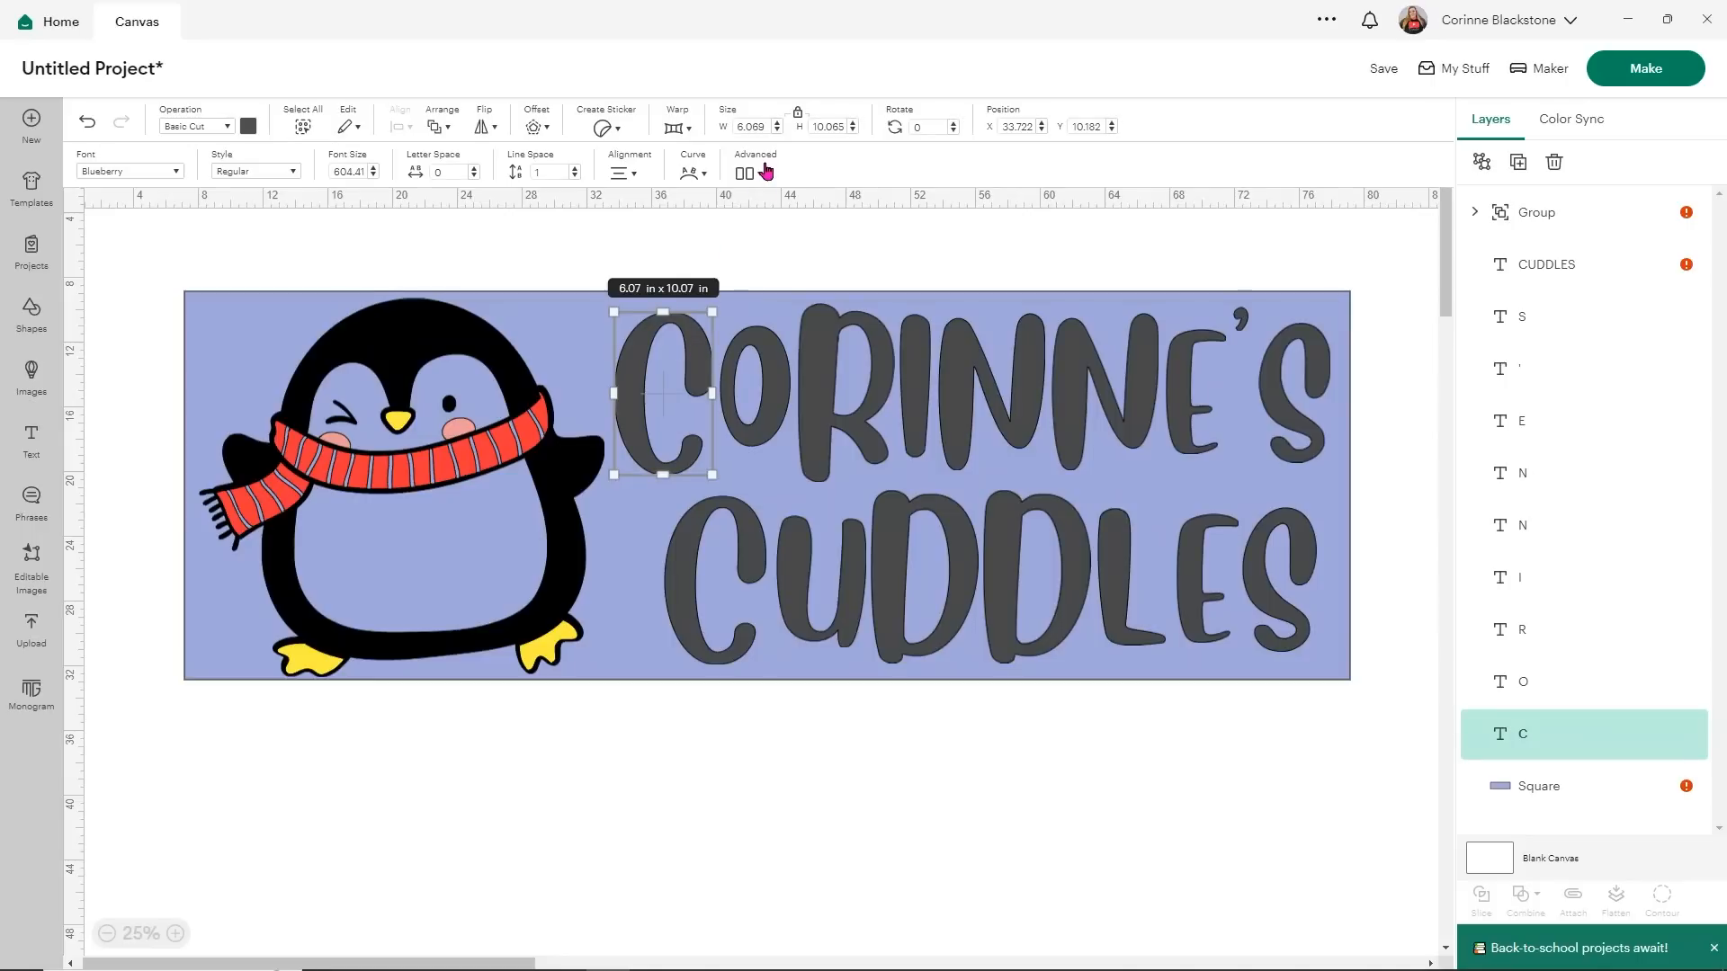
shift+click(779, 360)
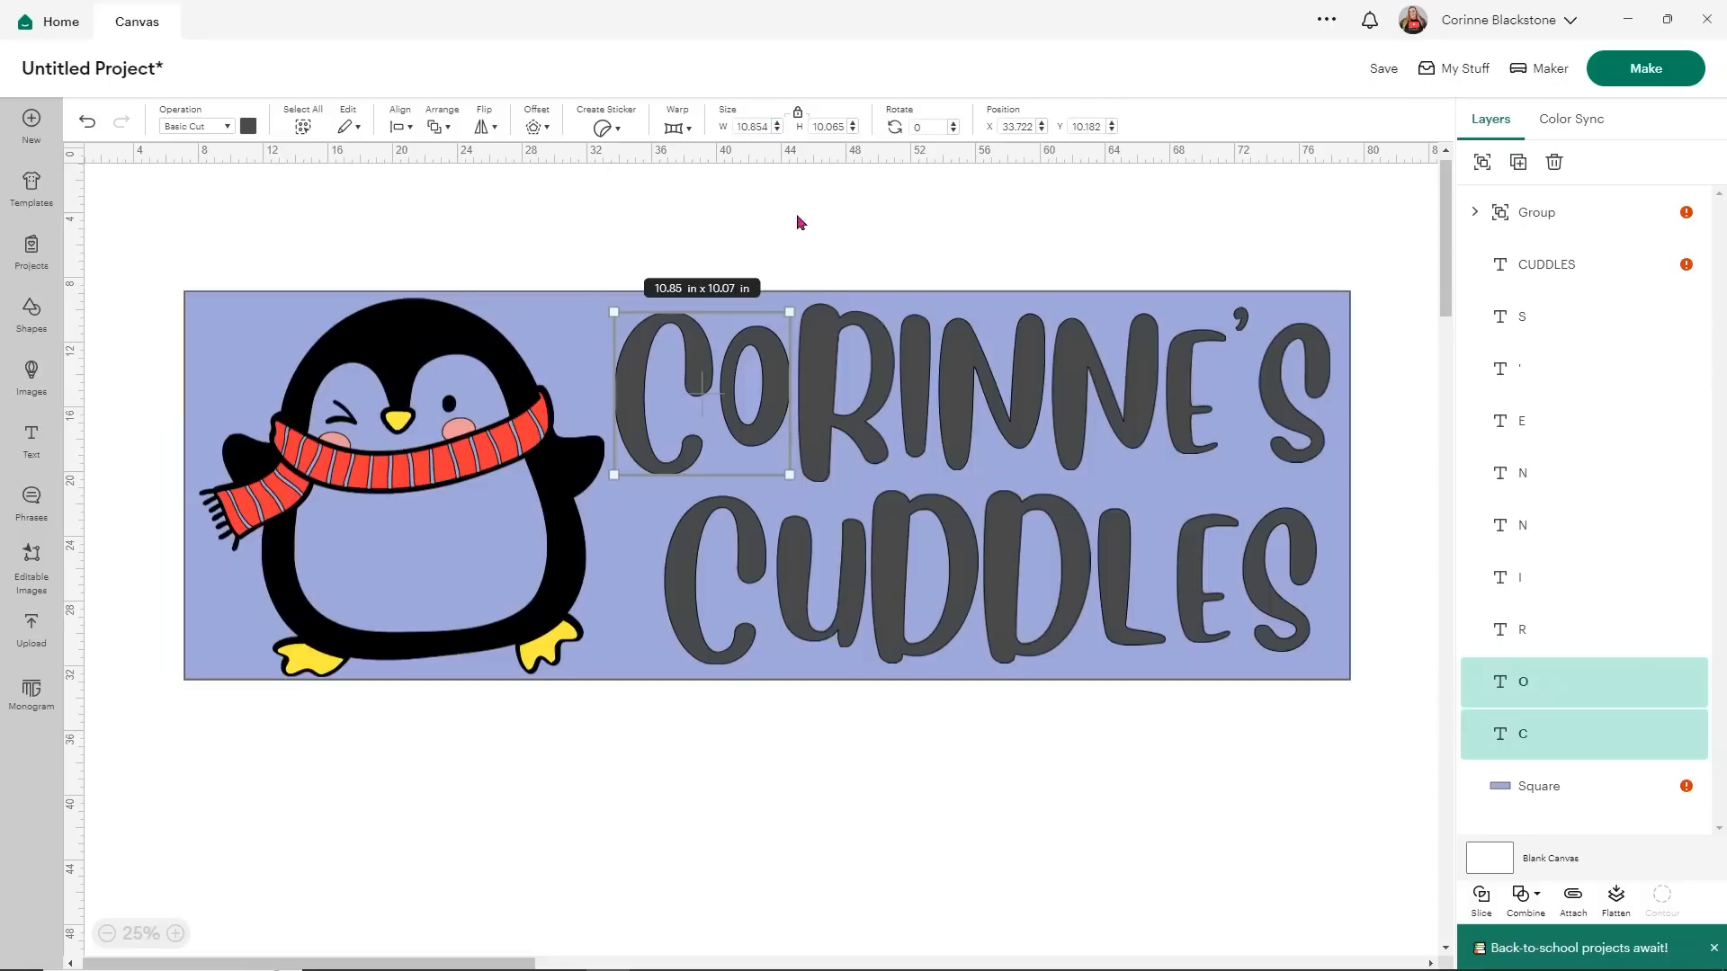
shift+click(829, 353)
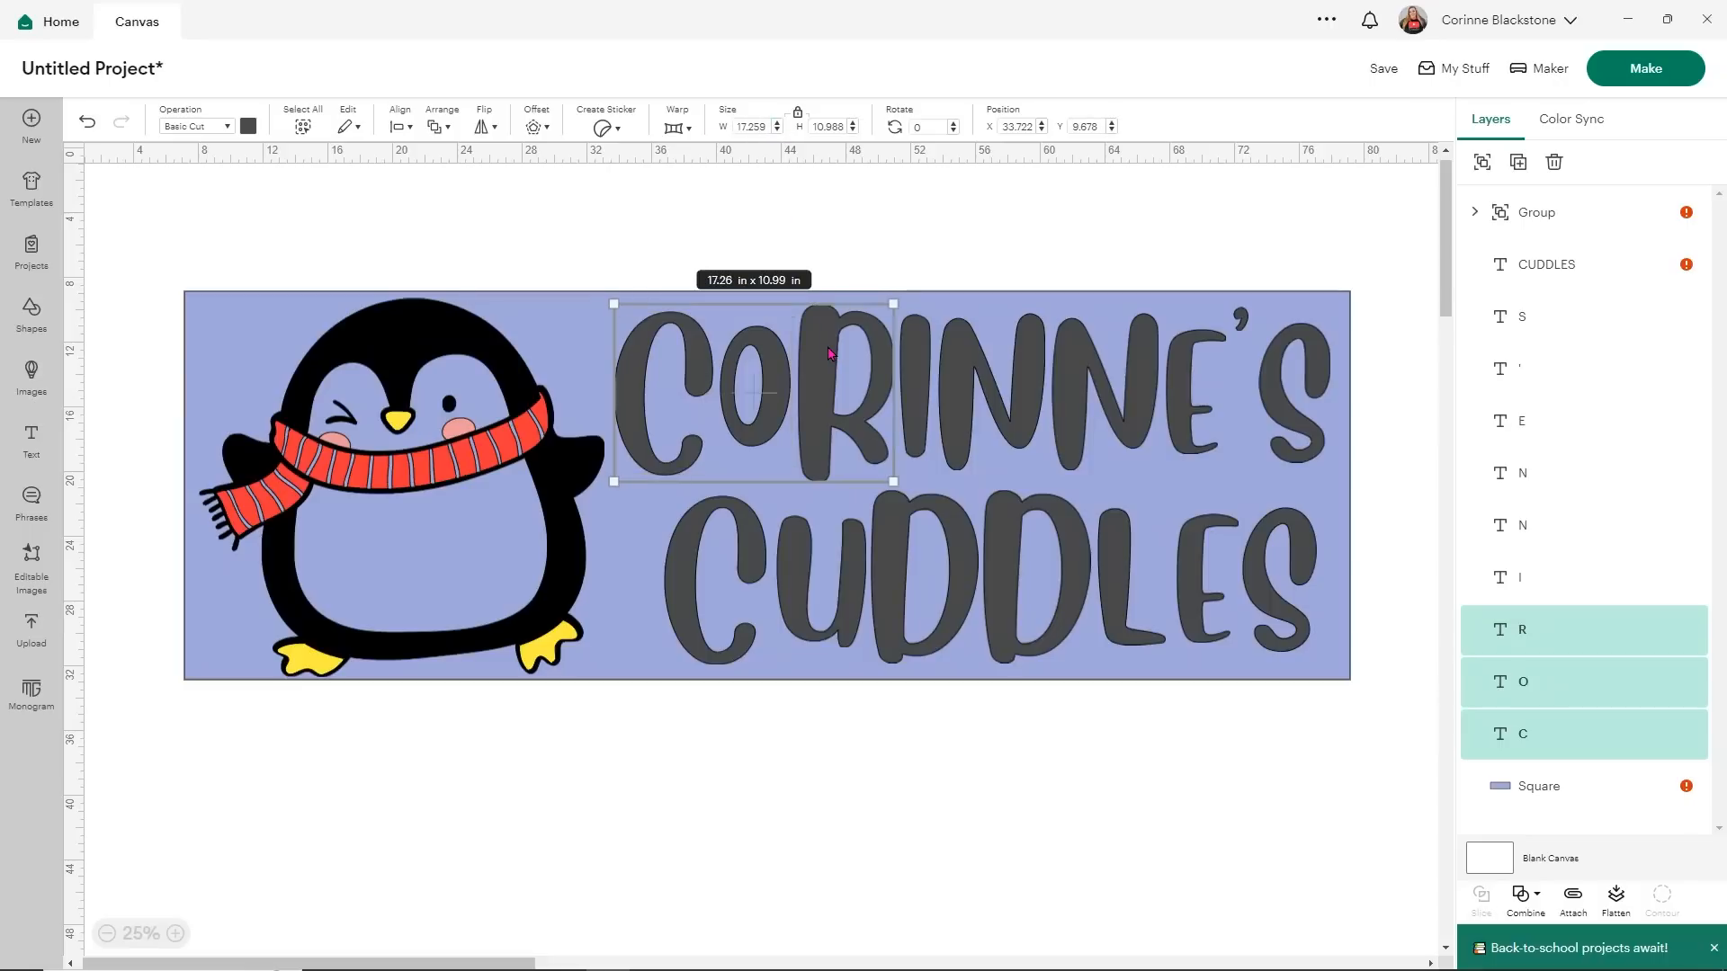
shift+click(915, 348)
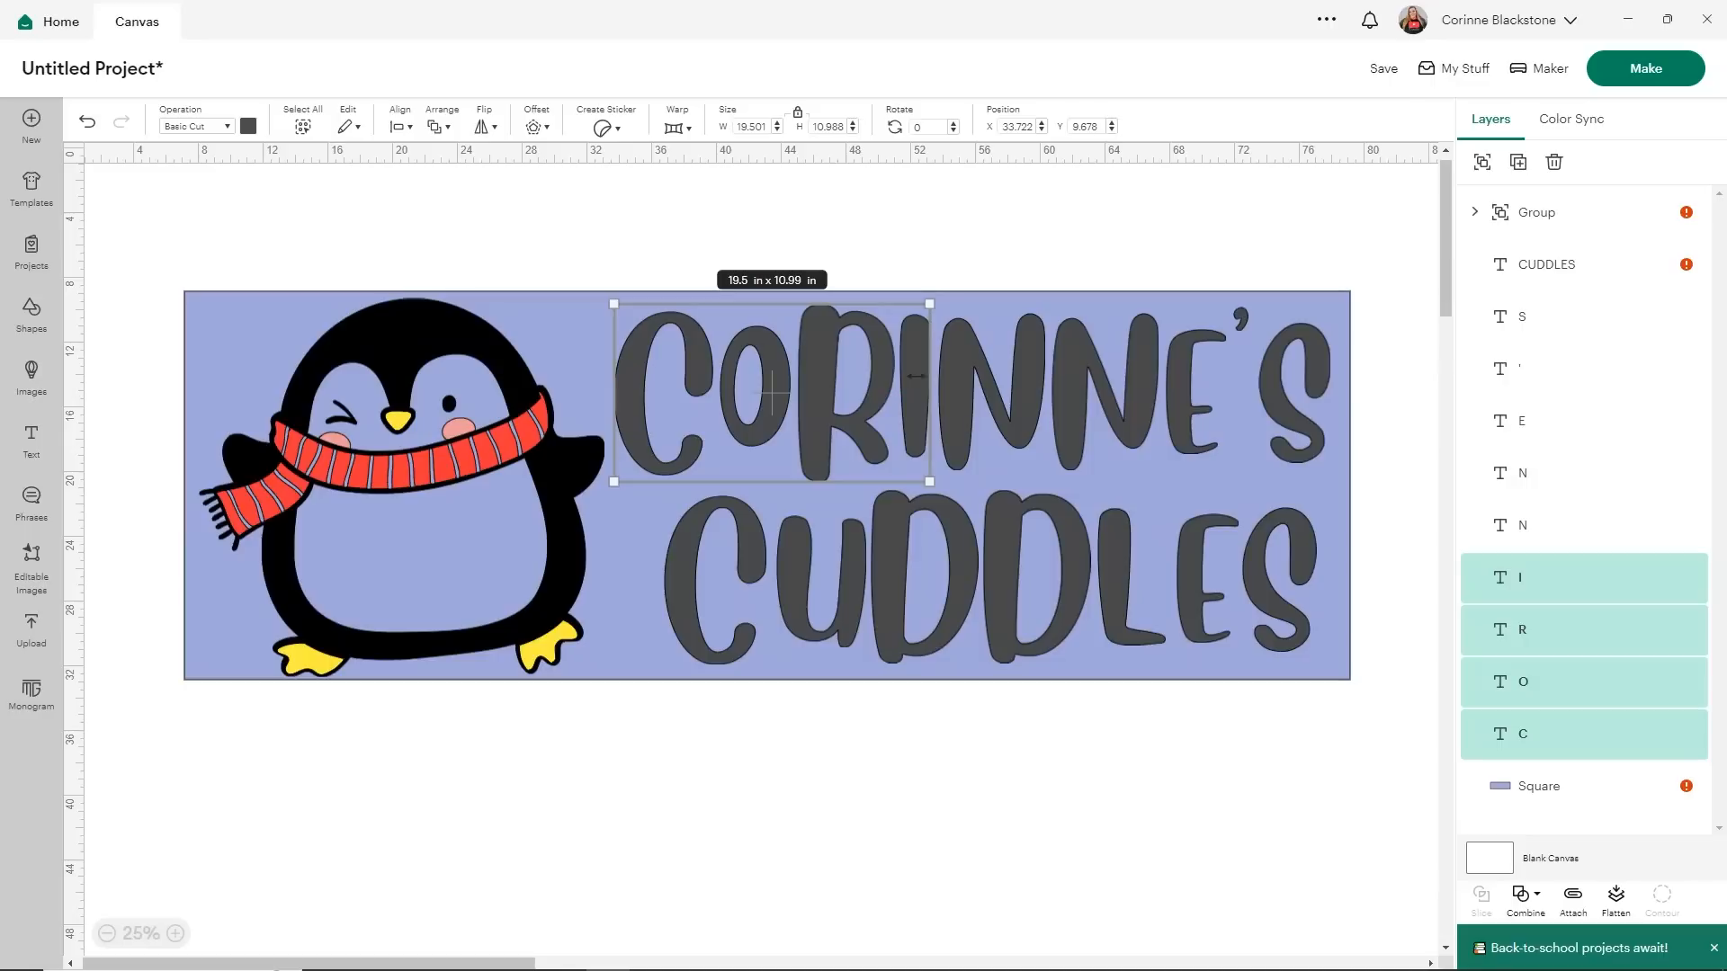
shift+click(967, 362)
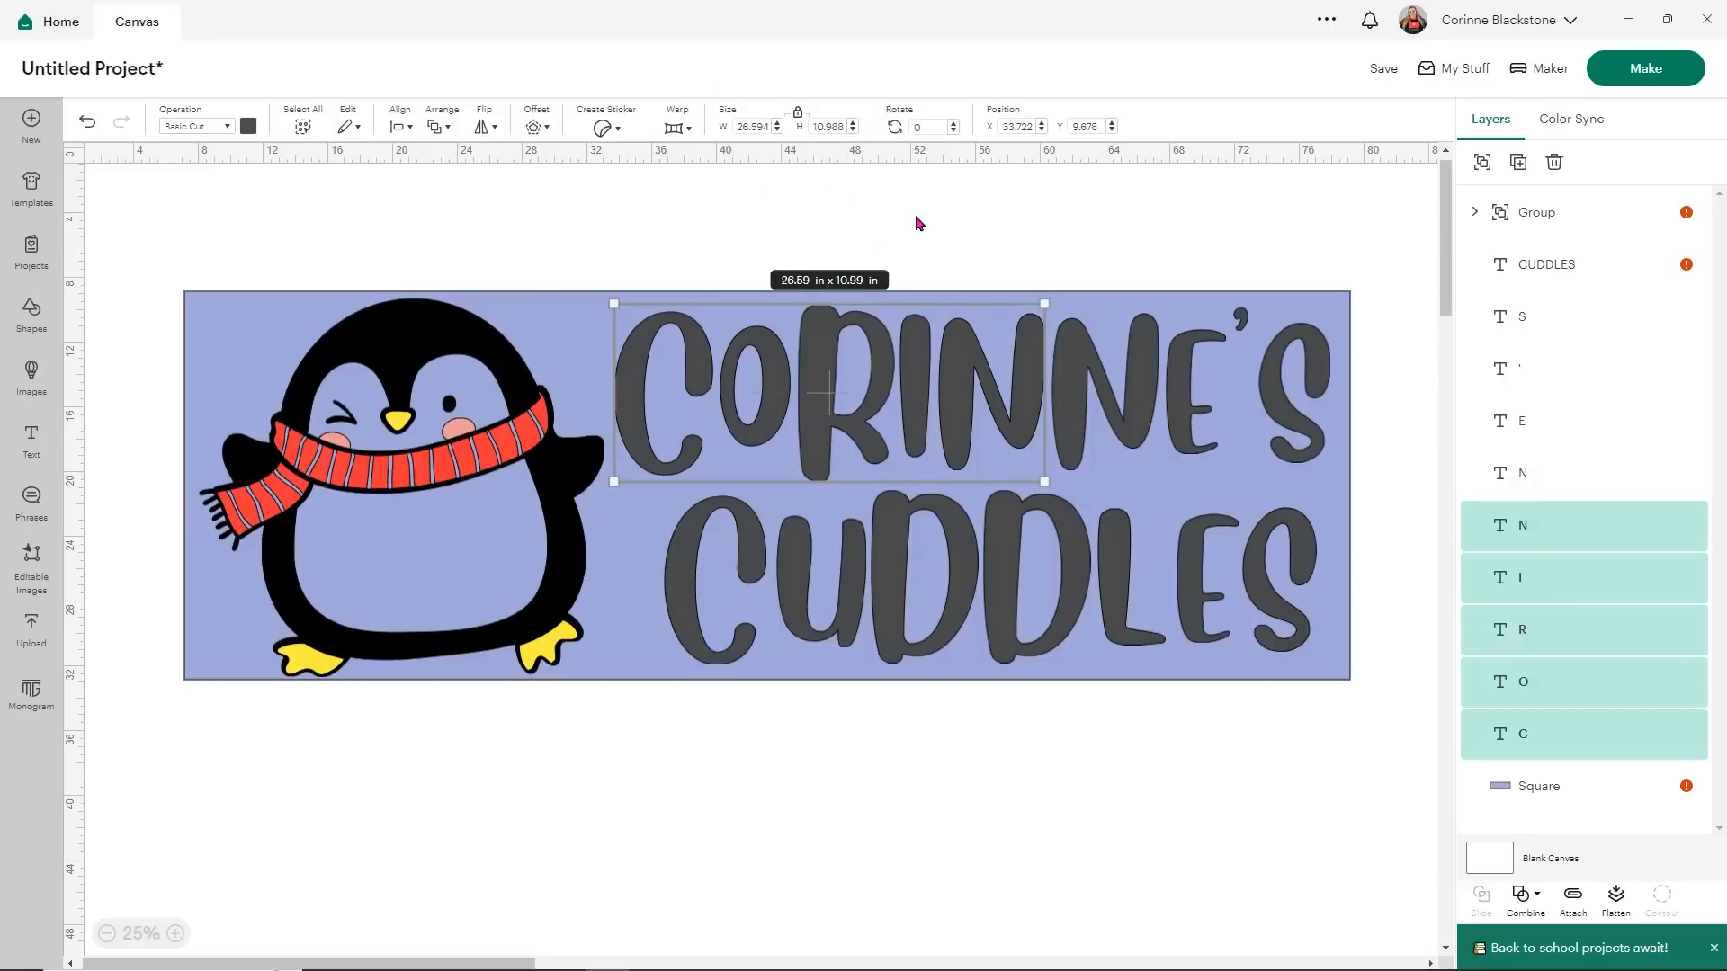
click(806, 192)
- Weld the upper word's first four letters, C, O, R and I, into one shape
click(698, 344)
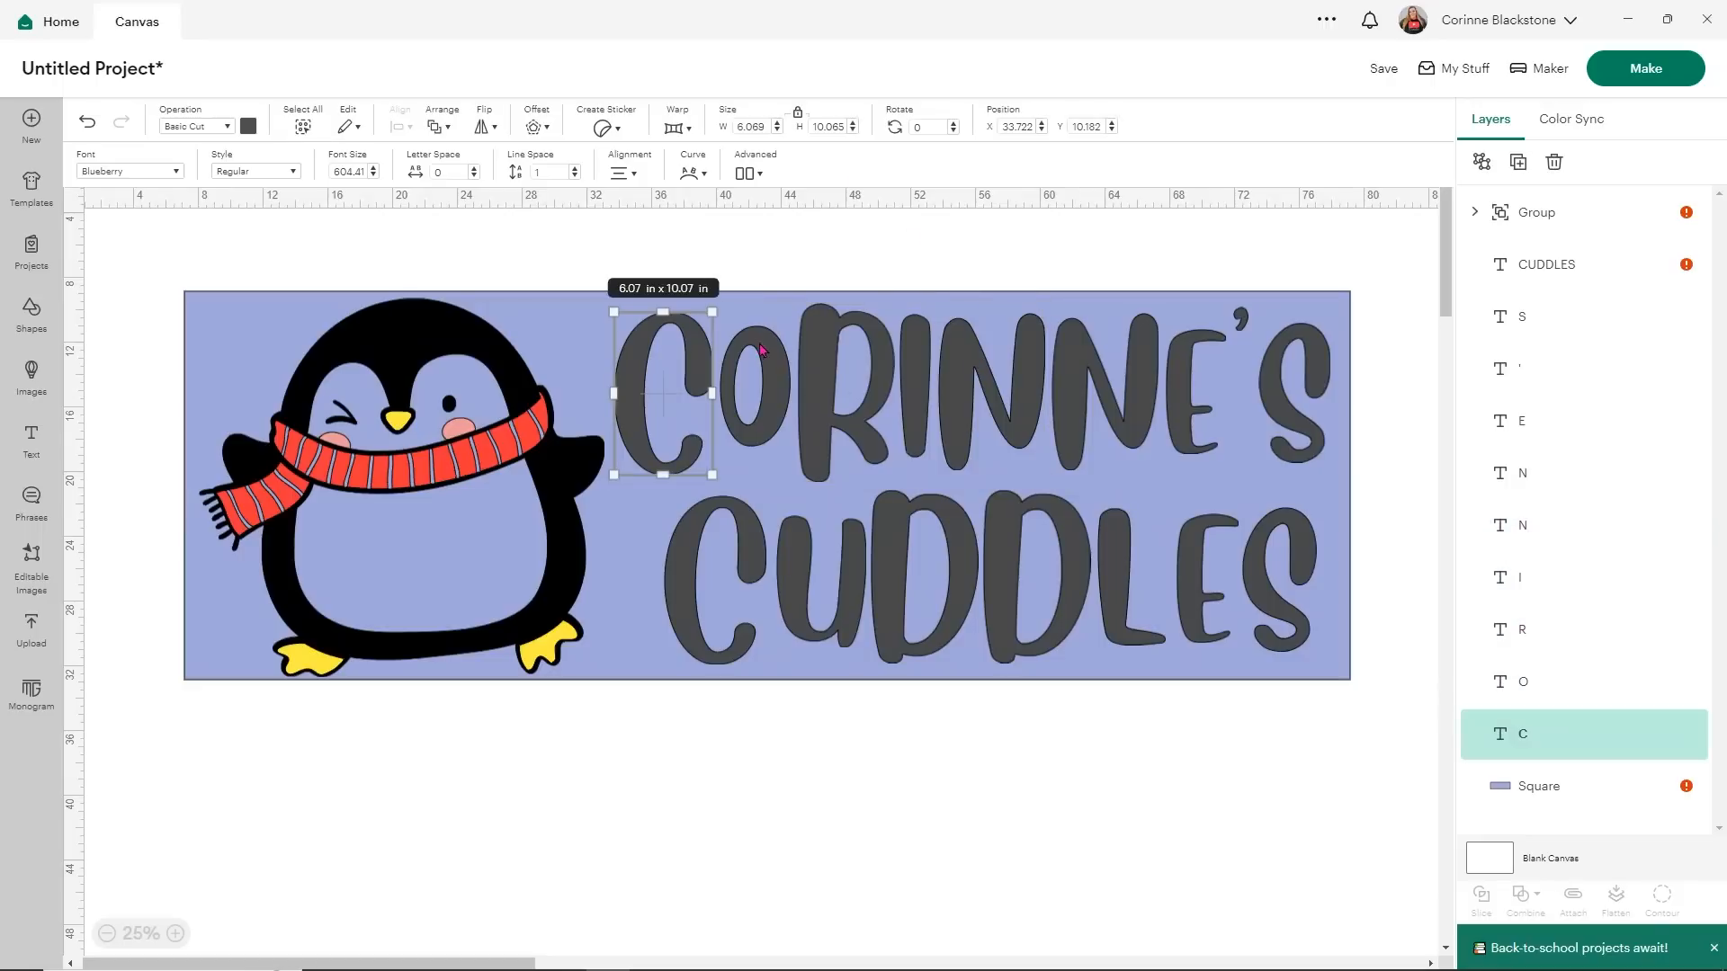
shift+click(774, 358)
shift+click(850, 338)
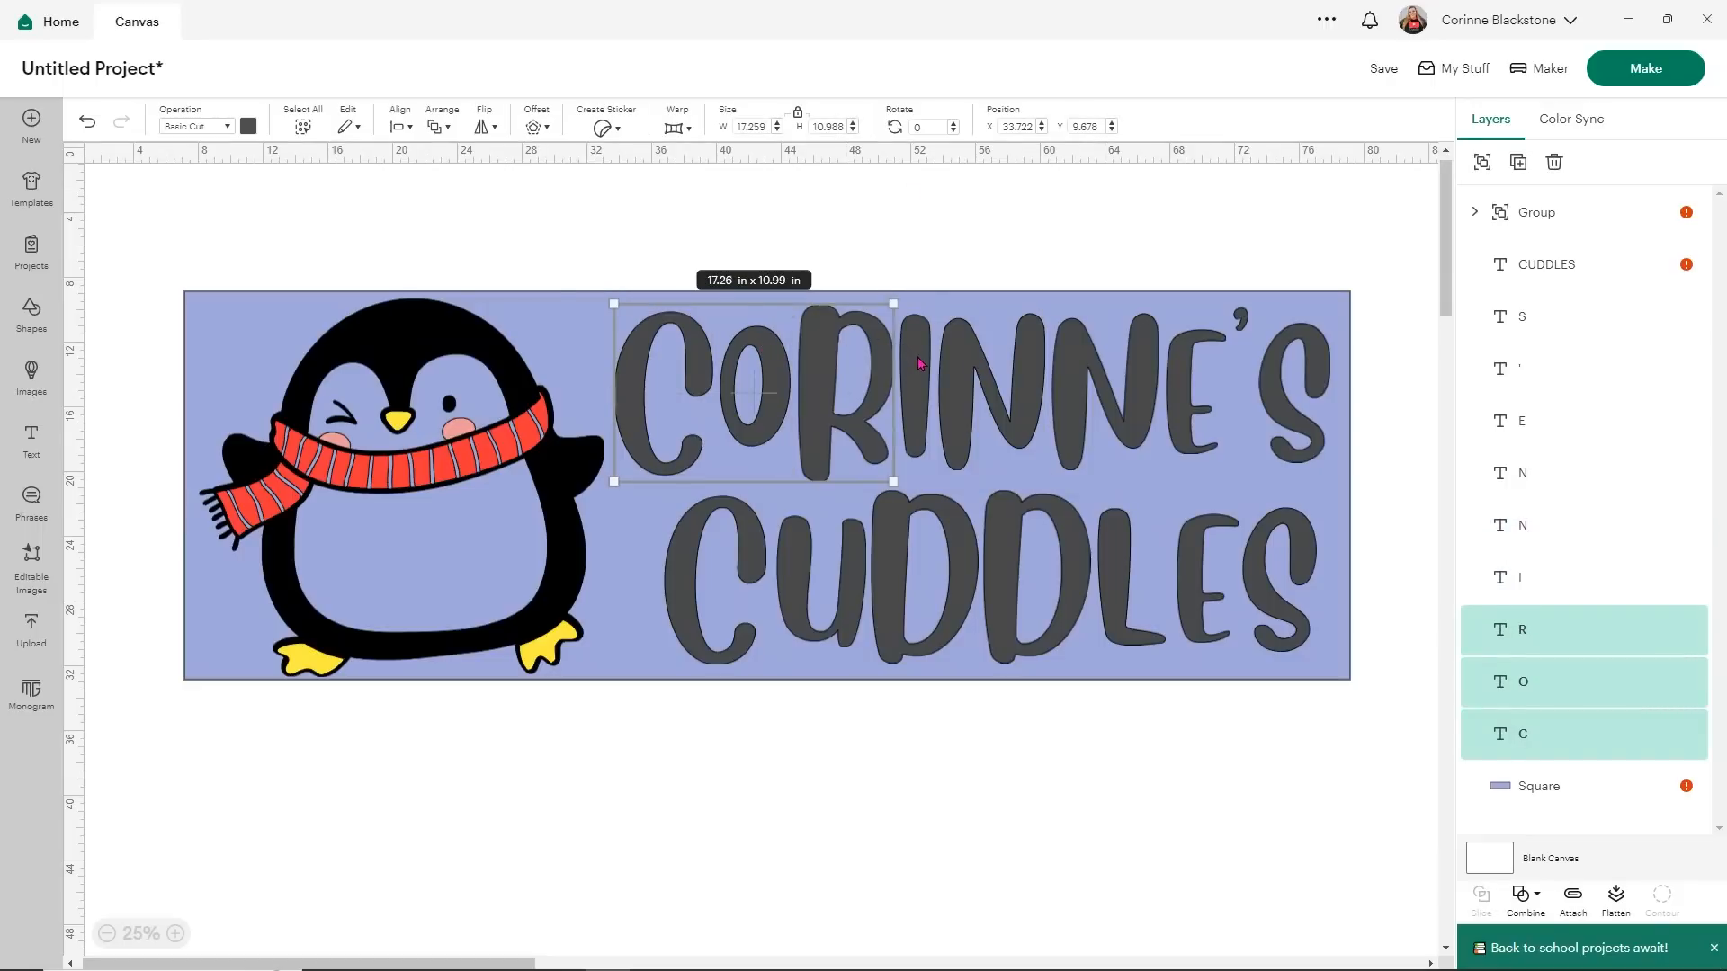
shift+click(919, 362)
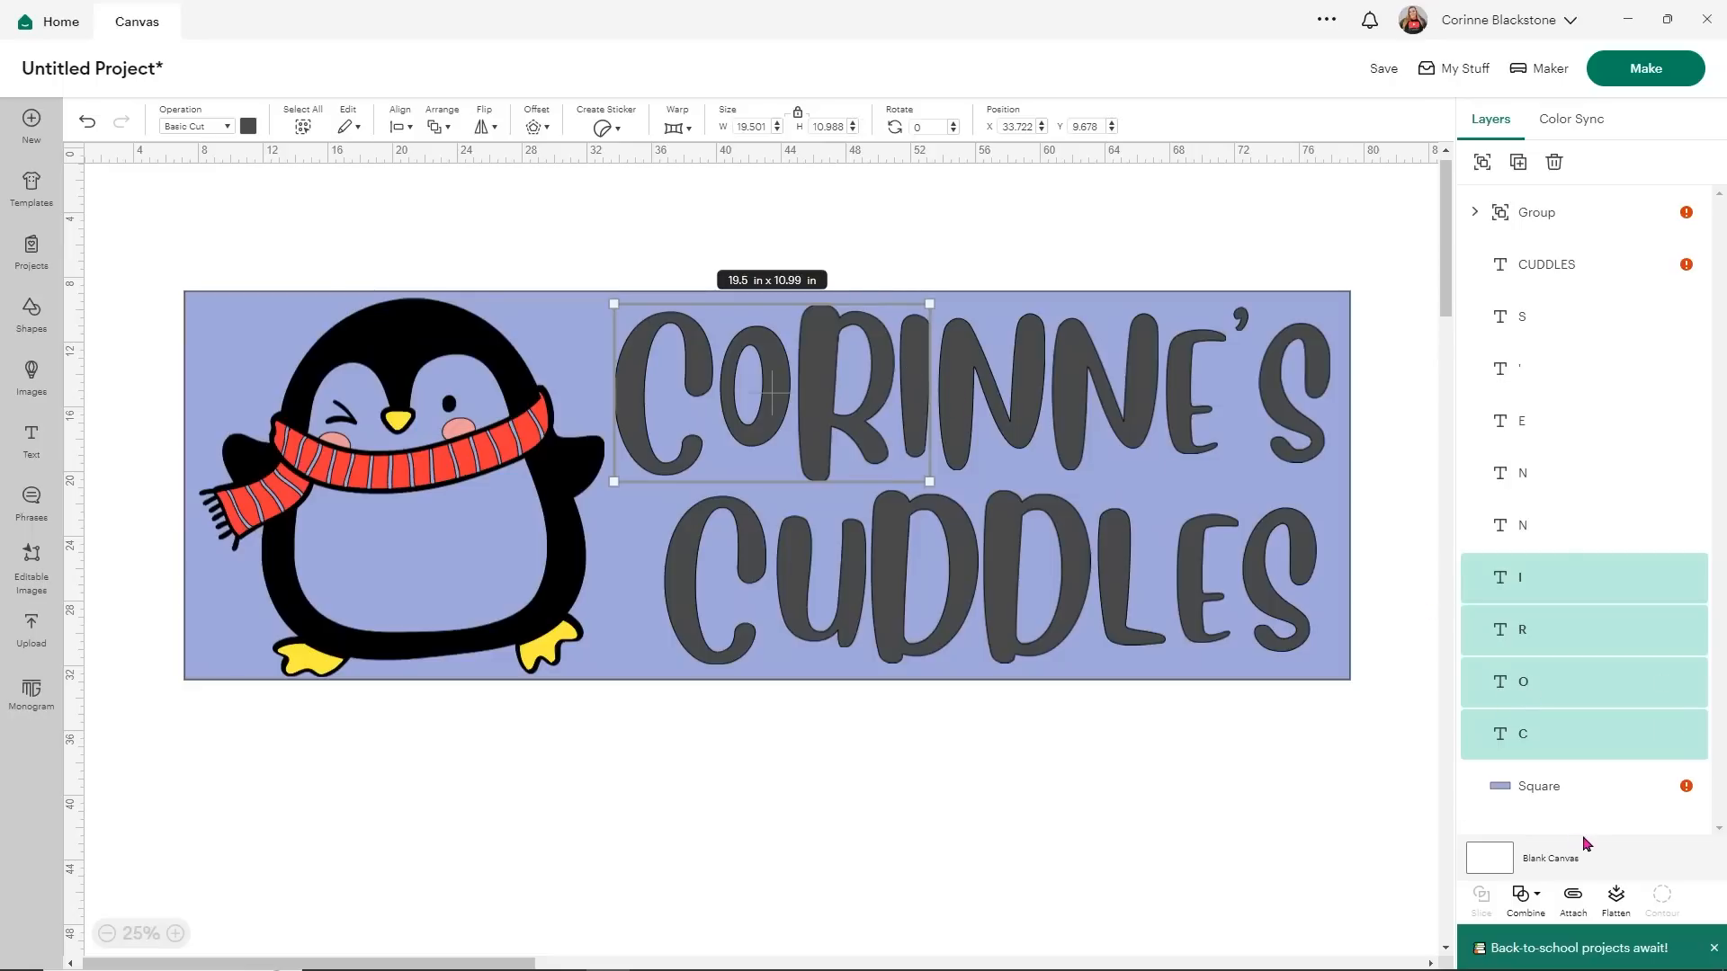
click(1538, 900)
click(1586, 709)
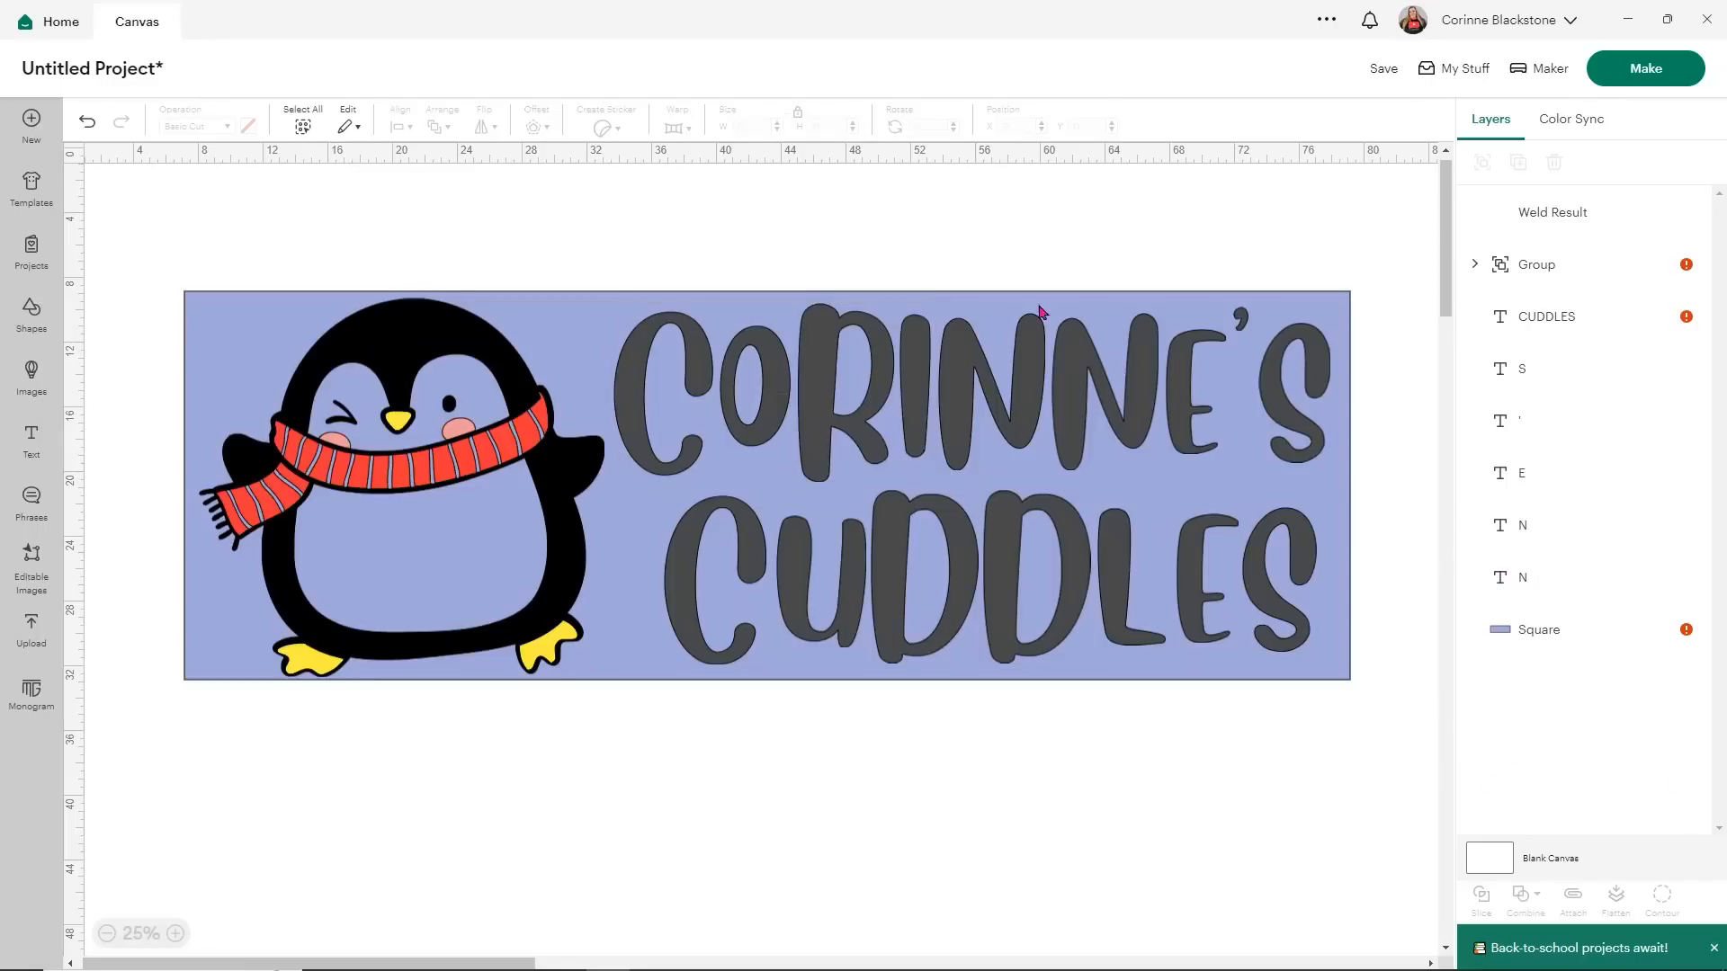
- Check the combined width of the letters N, N and E in the upper word
click(974, 357)
shift+click(1077, 372)
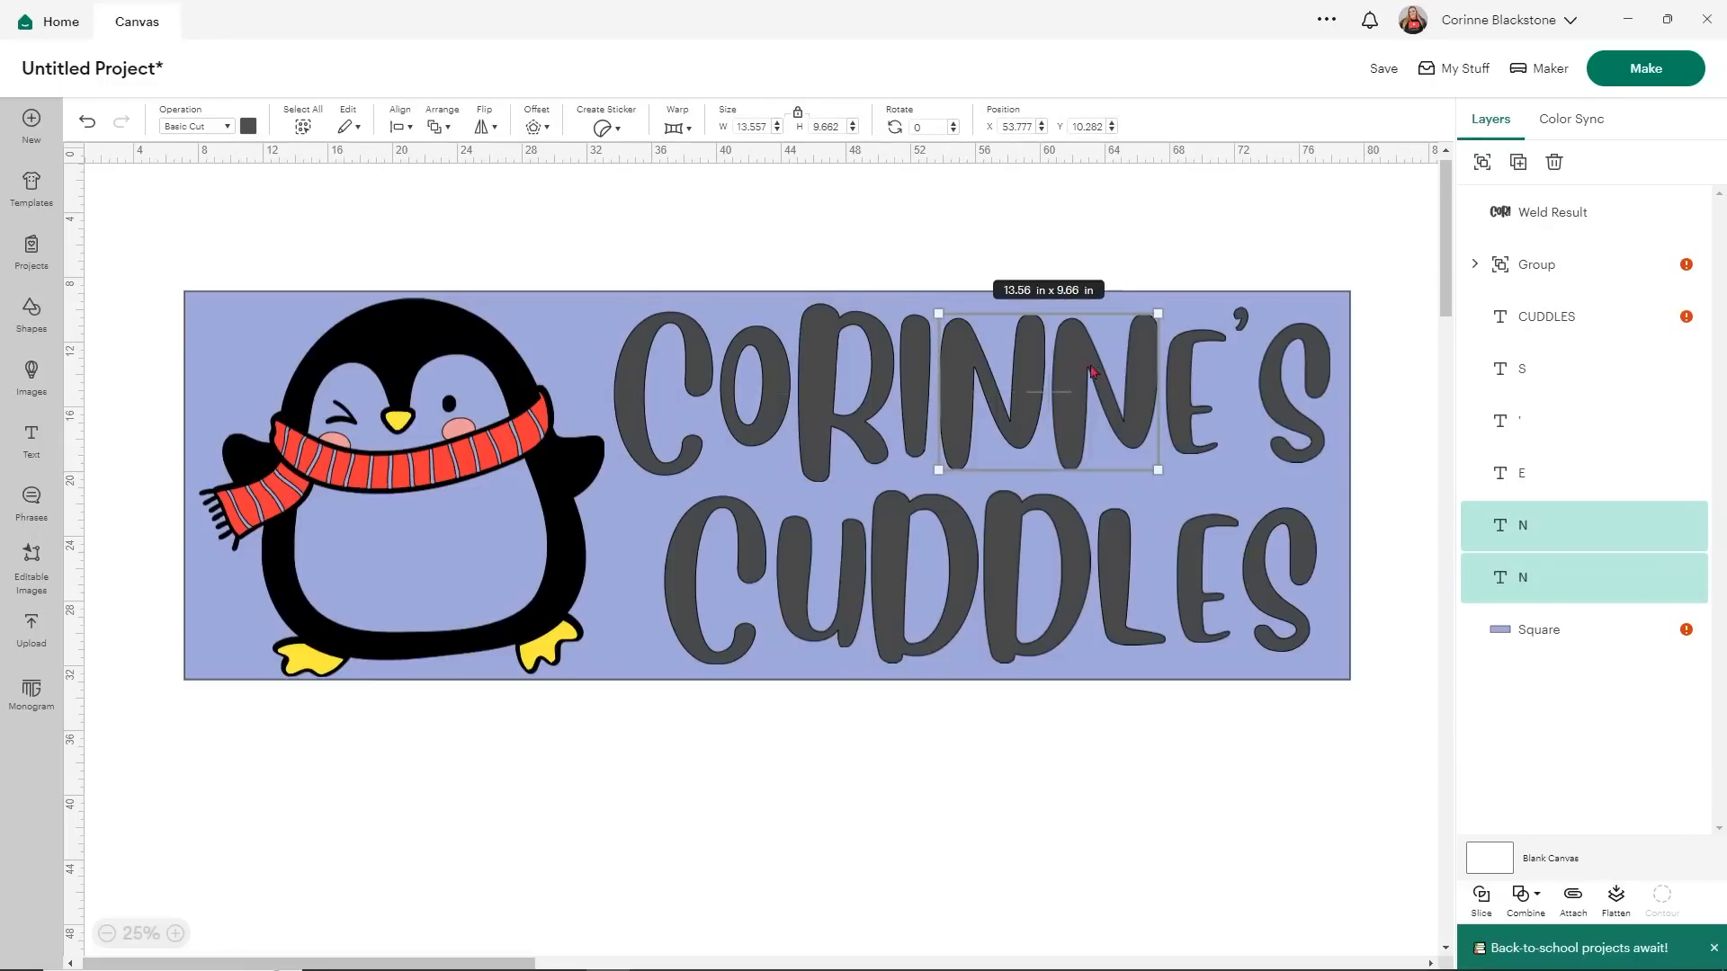
shift+click(1187, 382)
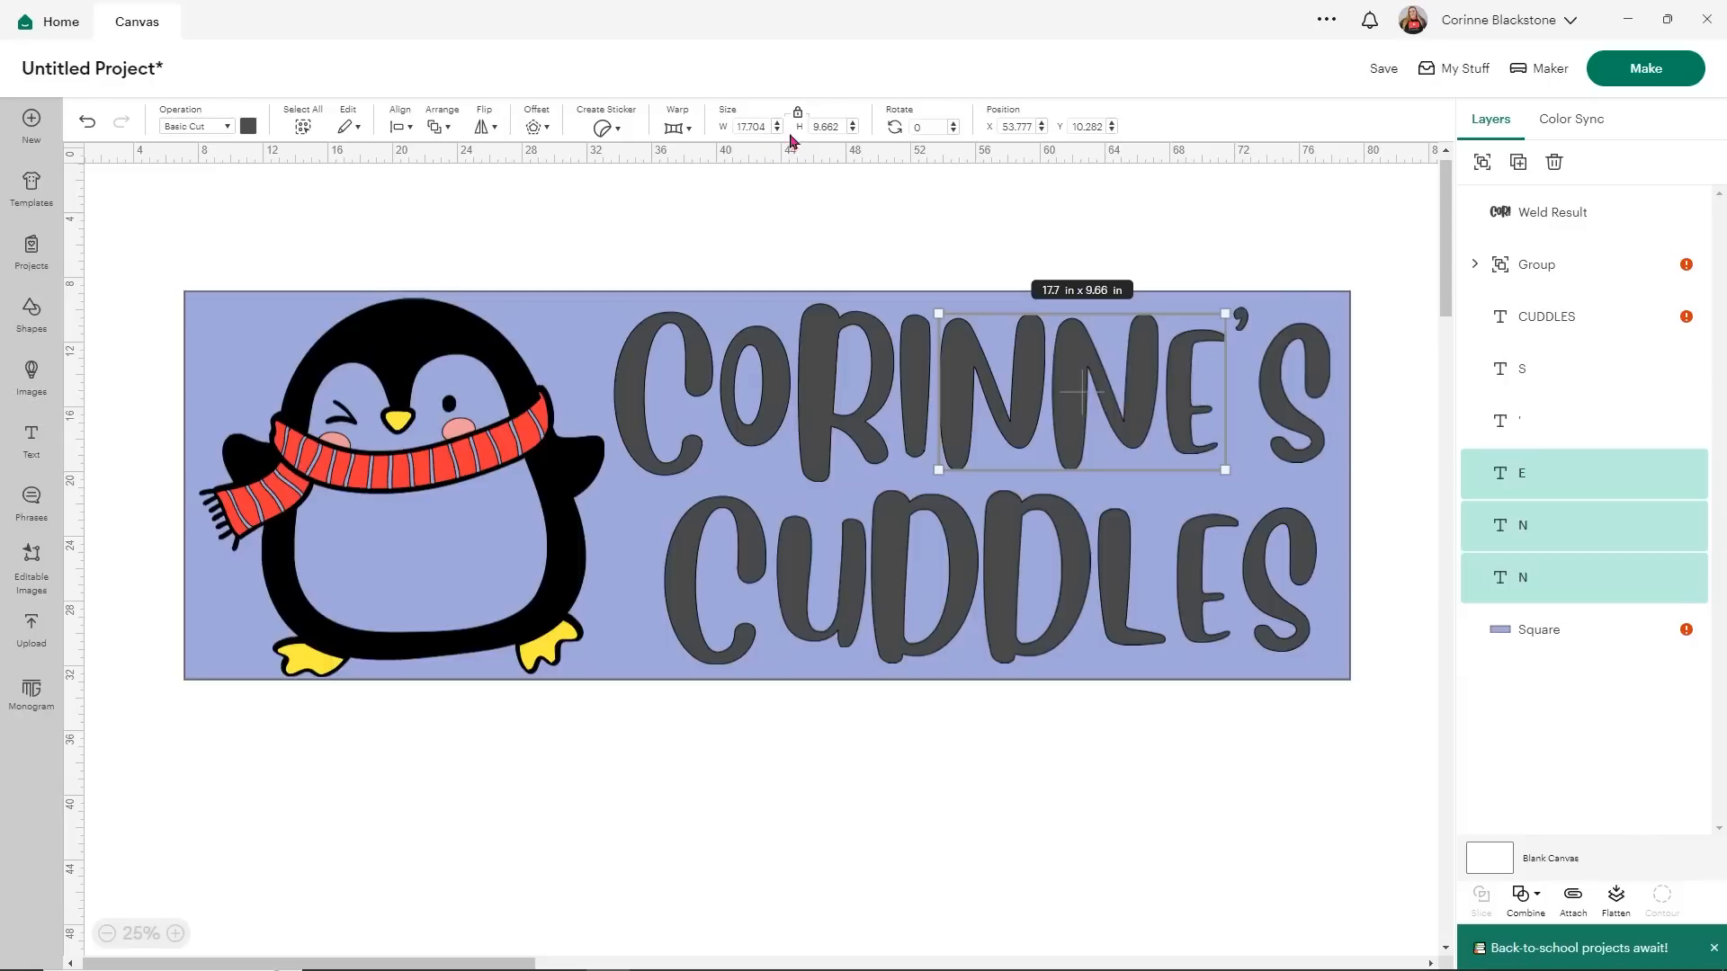
click(1248, 319)
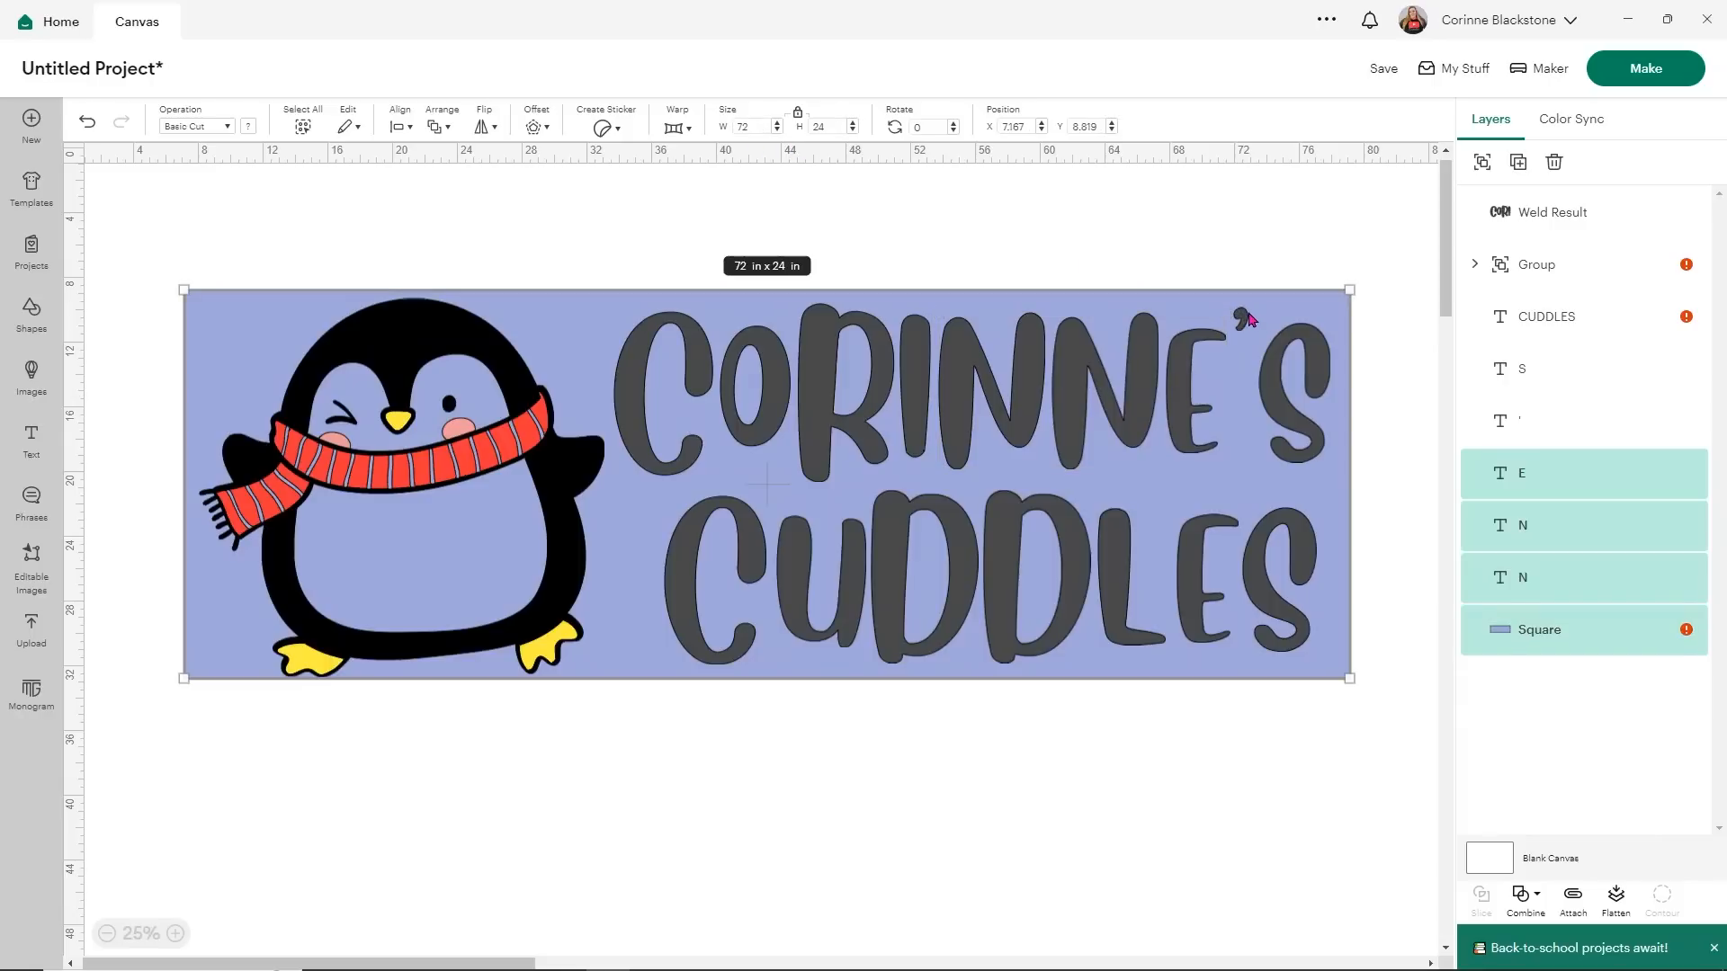
click(1308, 239)
- Check the combined width of the upper word's remaining letters, from the two Ns through the apostrophe and S
click(1322, 349)
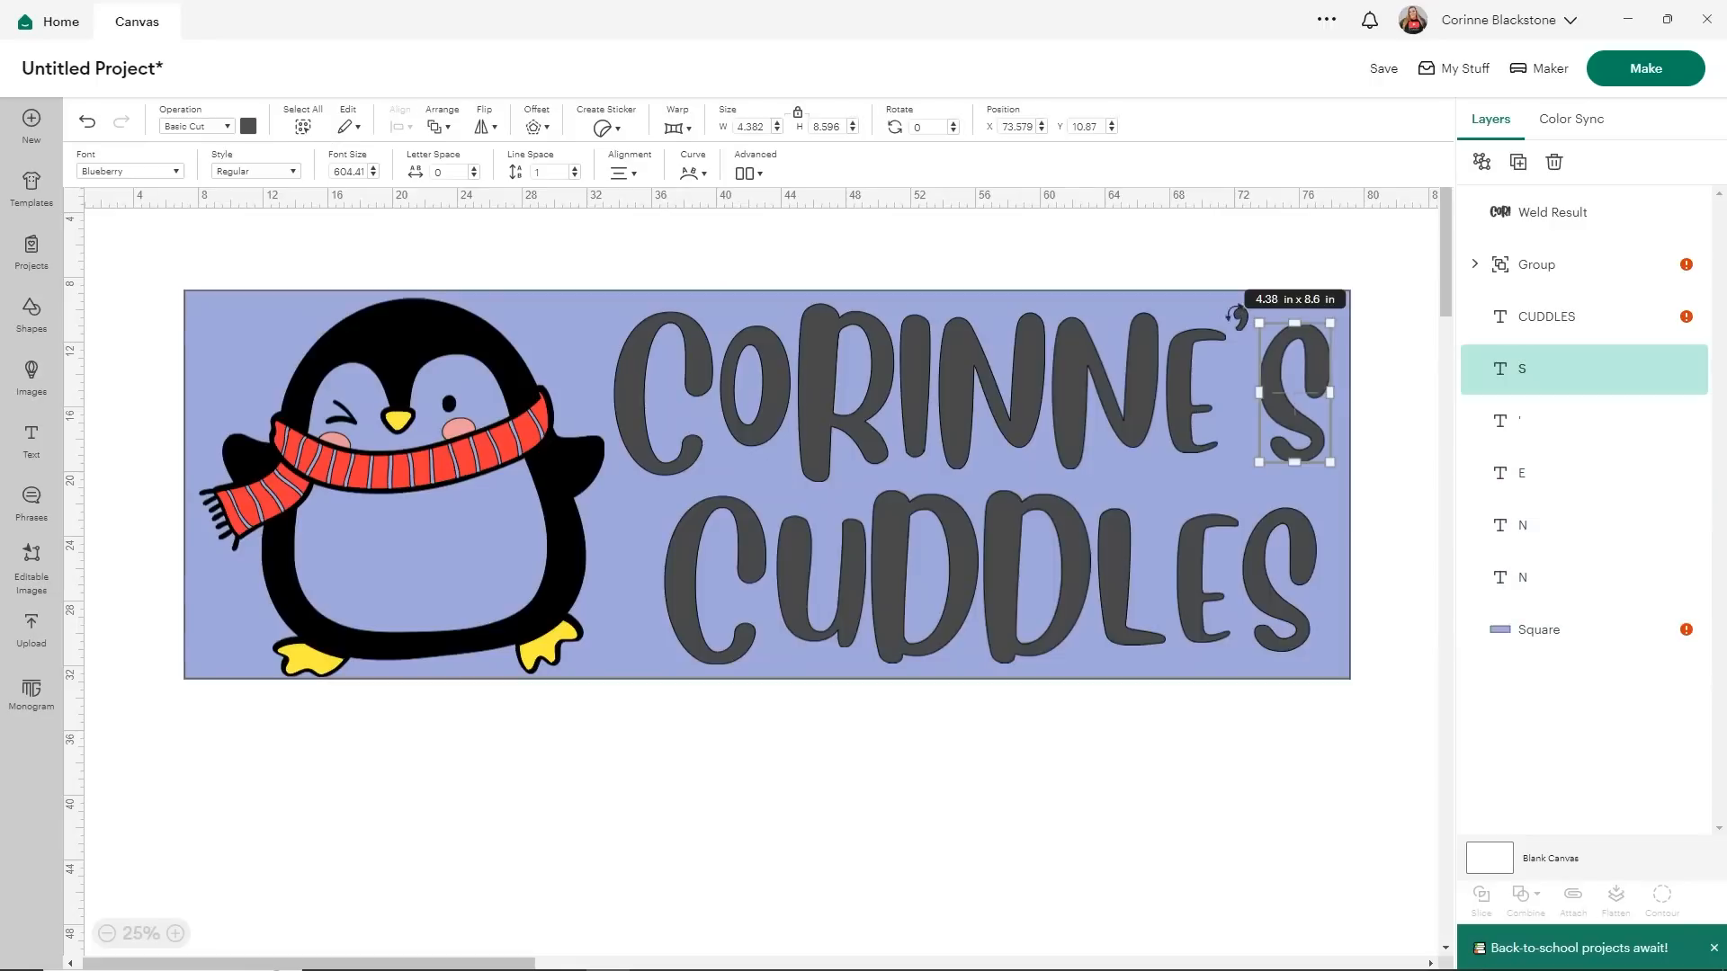
click(1198, 238)
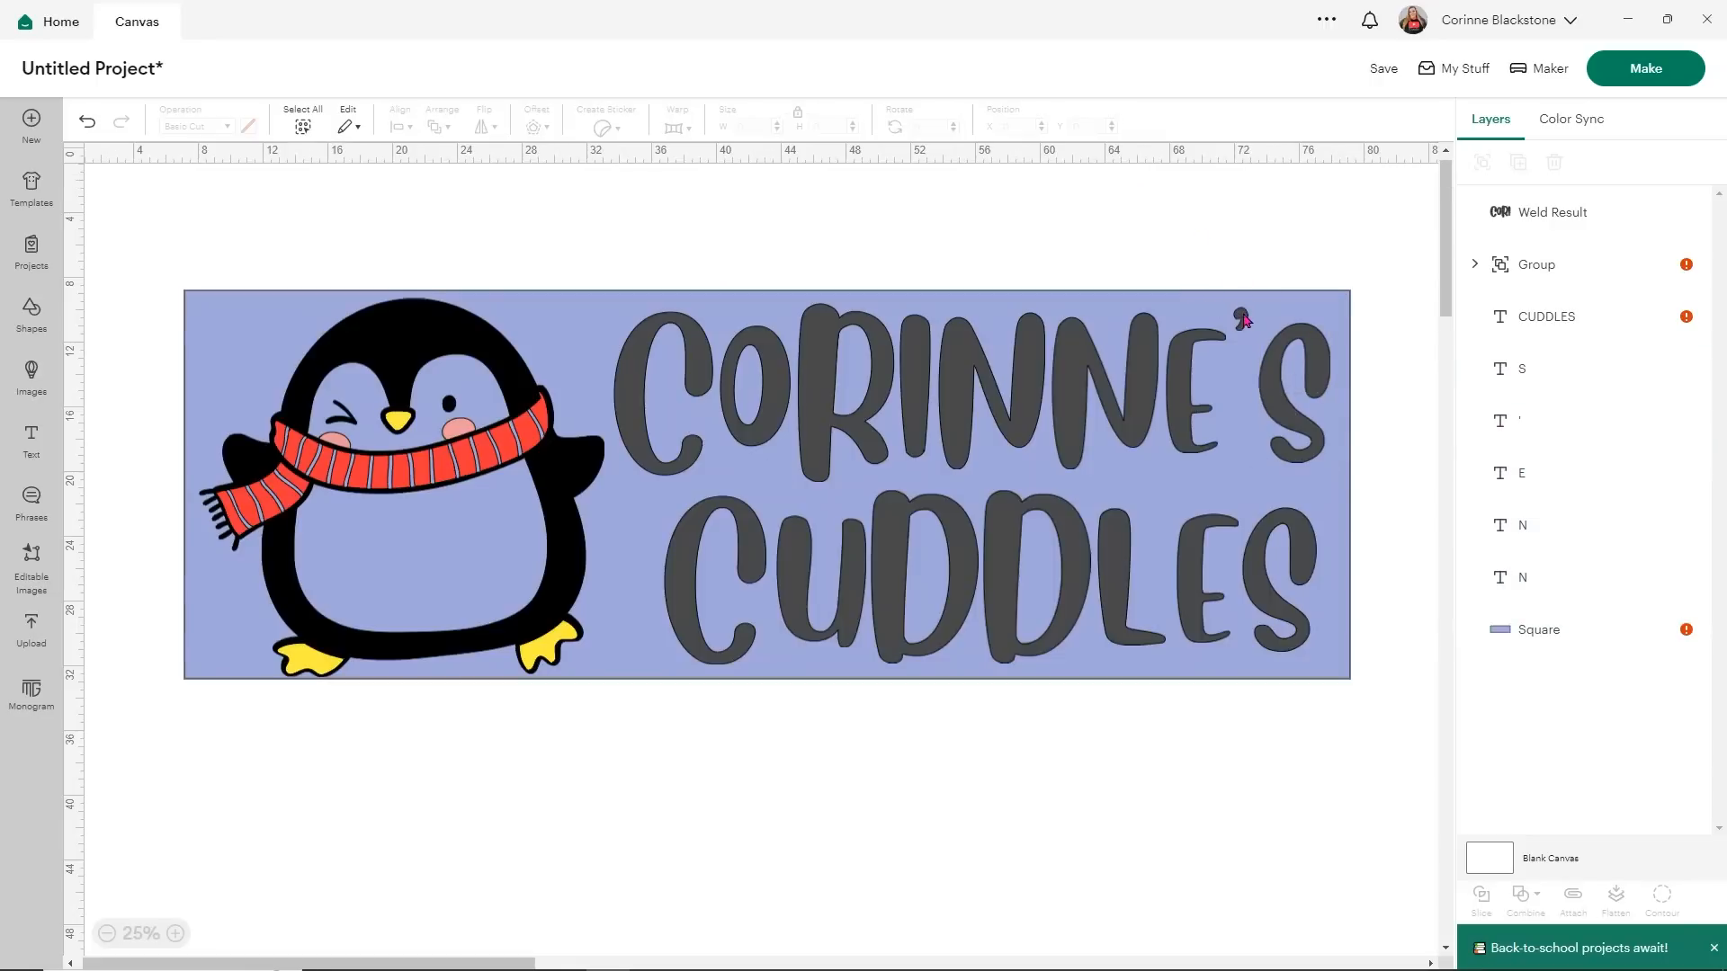
click(1241, 319)
shift+click(1320, 344)
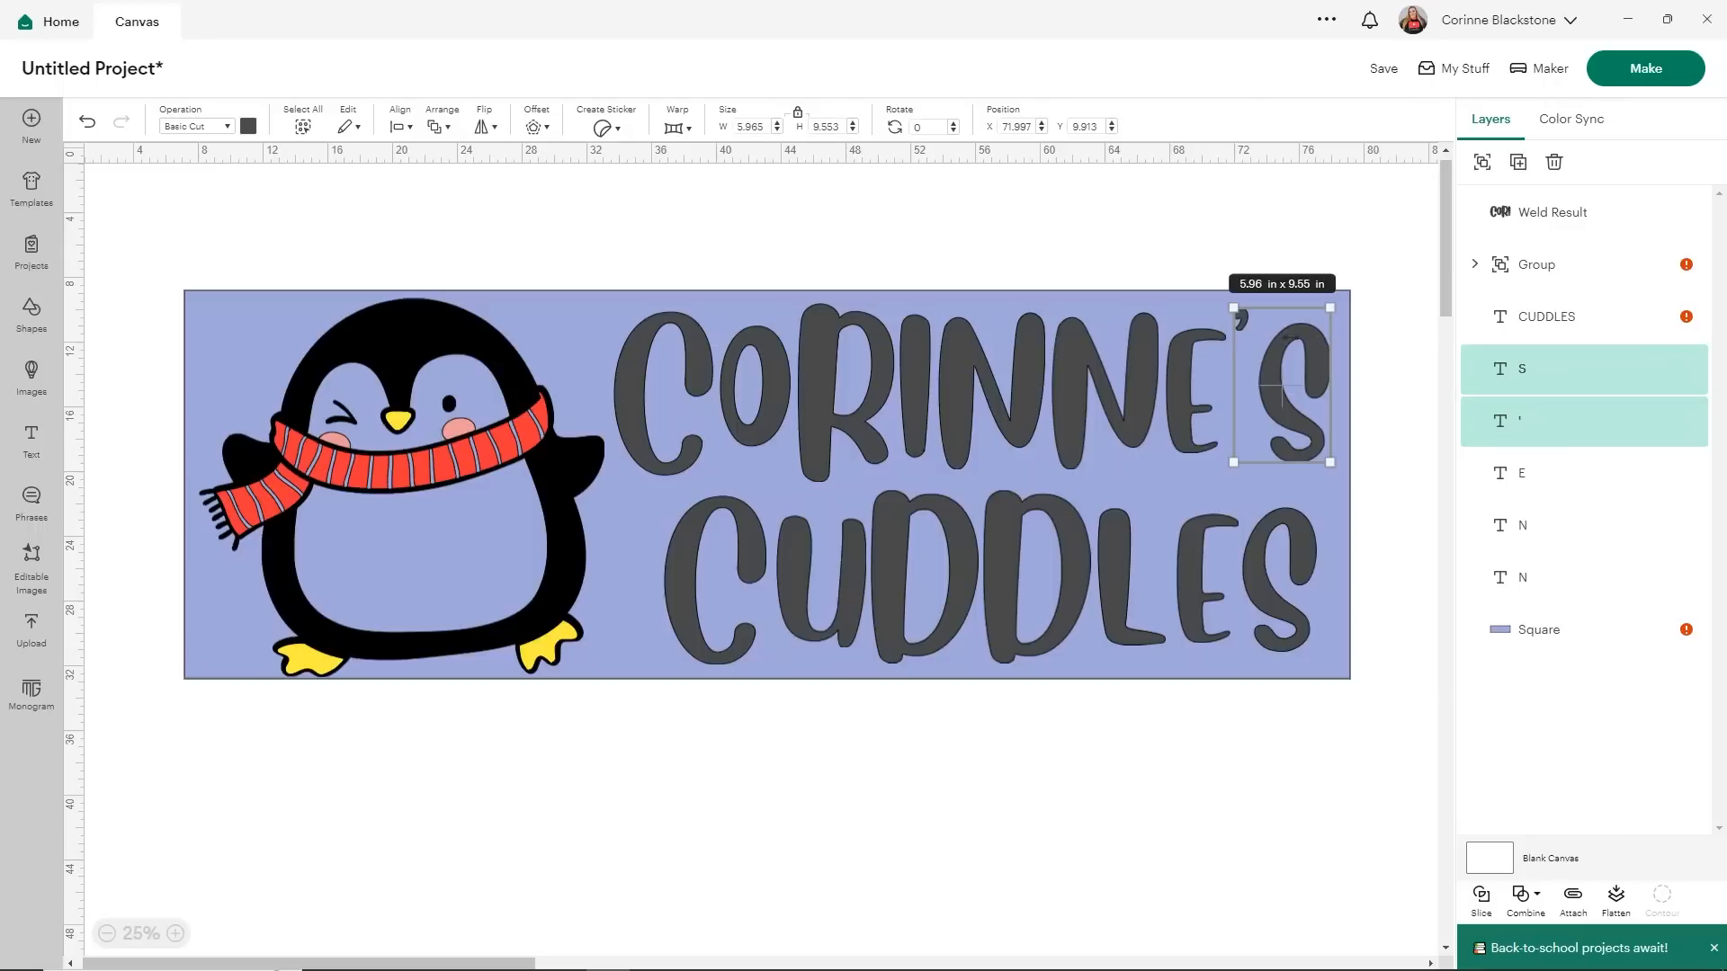
shift+click(1187, 373)
shift+click(1152, 382)
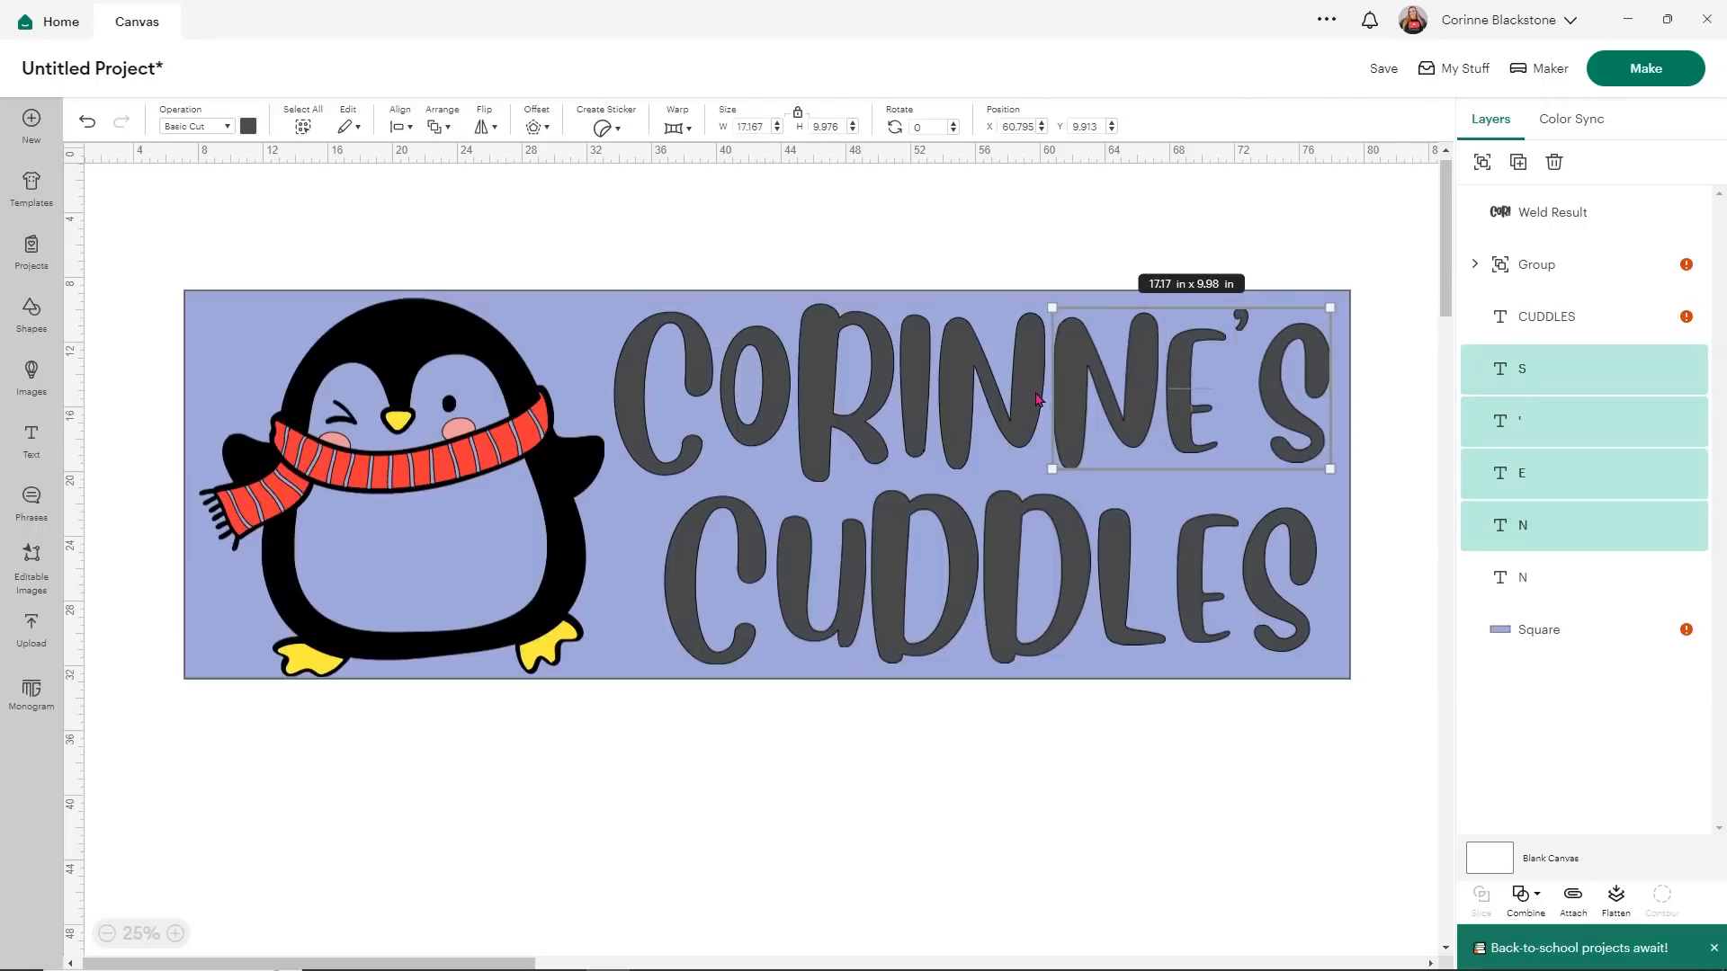
shift+click(1038, 399)
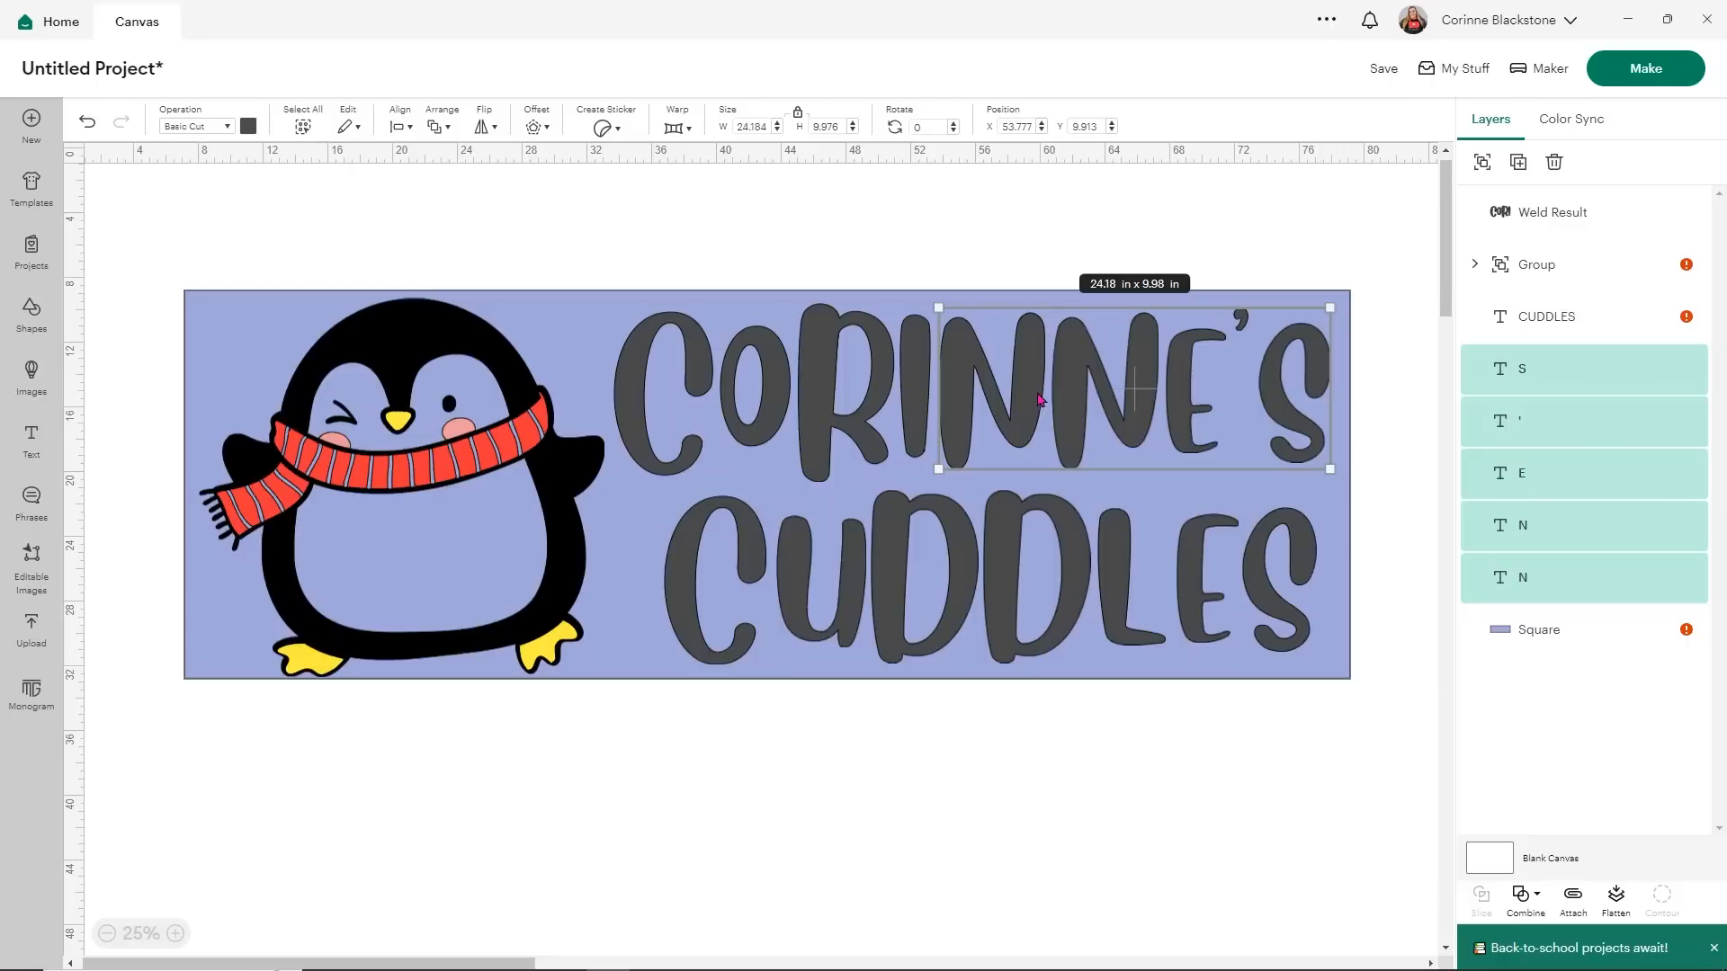
click(1250, 221)
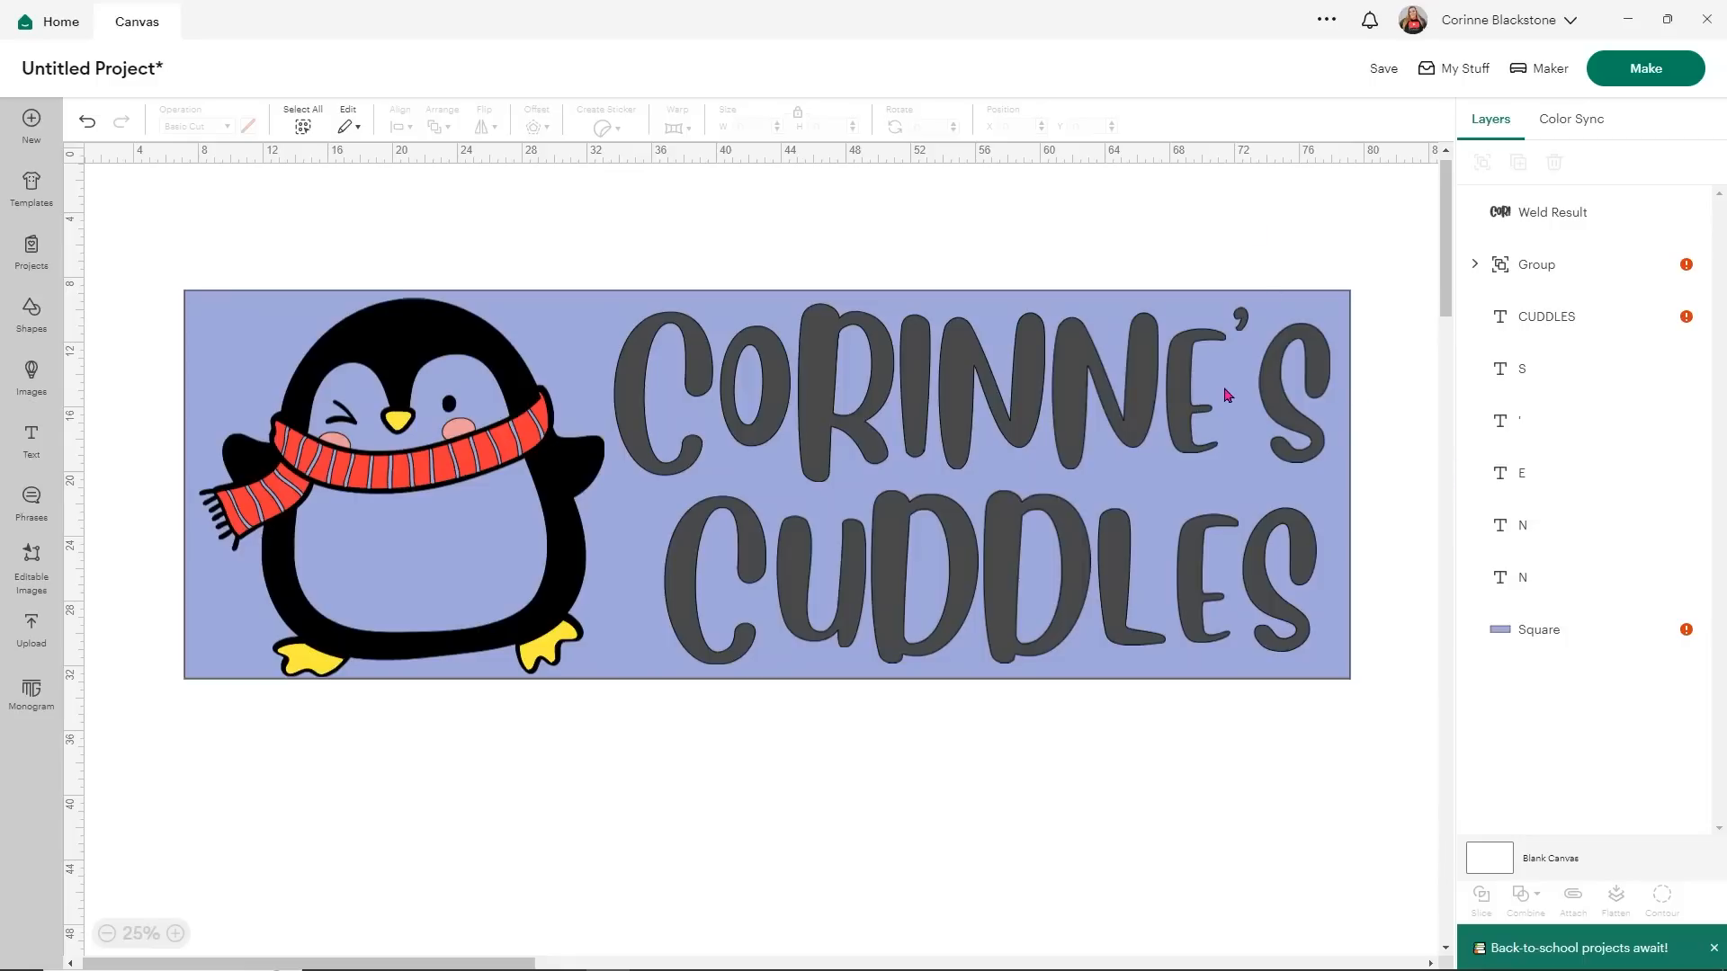
- Tighten the end of the upper word by moving the S left to about X 71.9 in and the apostrophe slightly left
drag(1275, 391, 1247, 393)
click(1302, 289)
click(1244, 320)
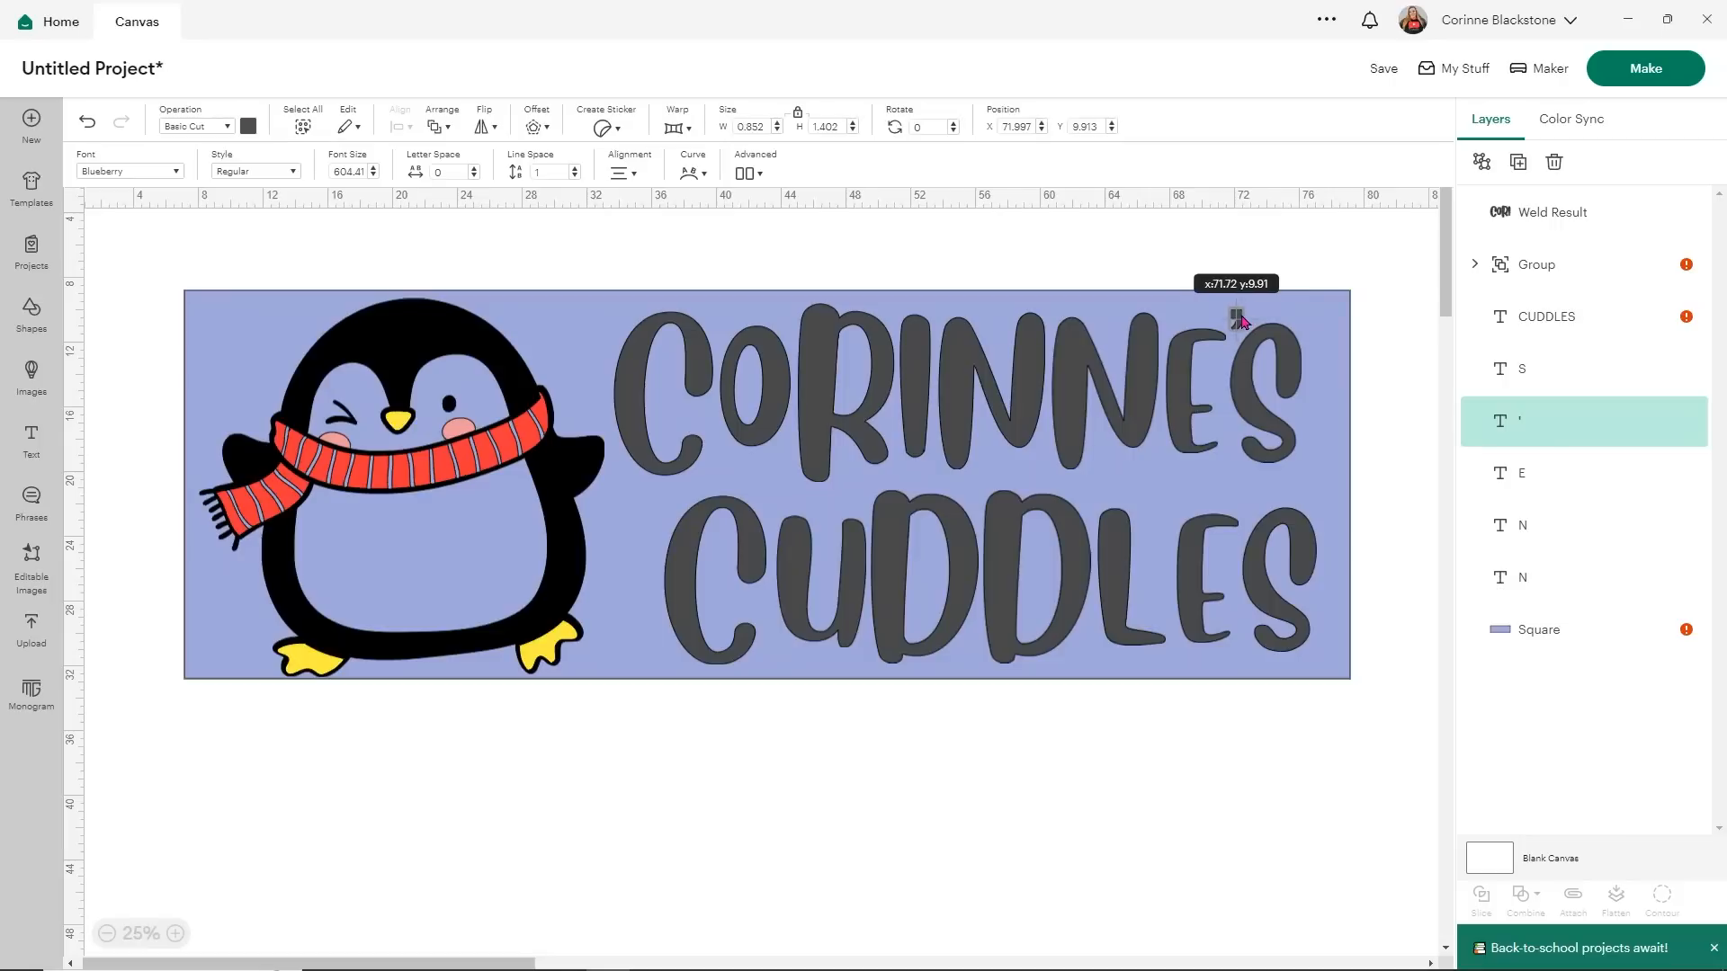
drag(1250, 374, 1252, 378)
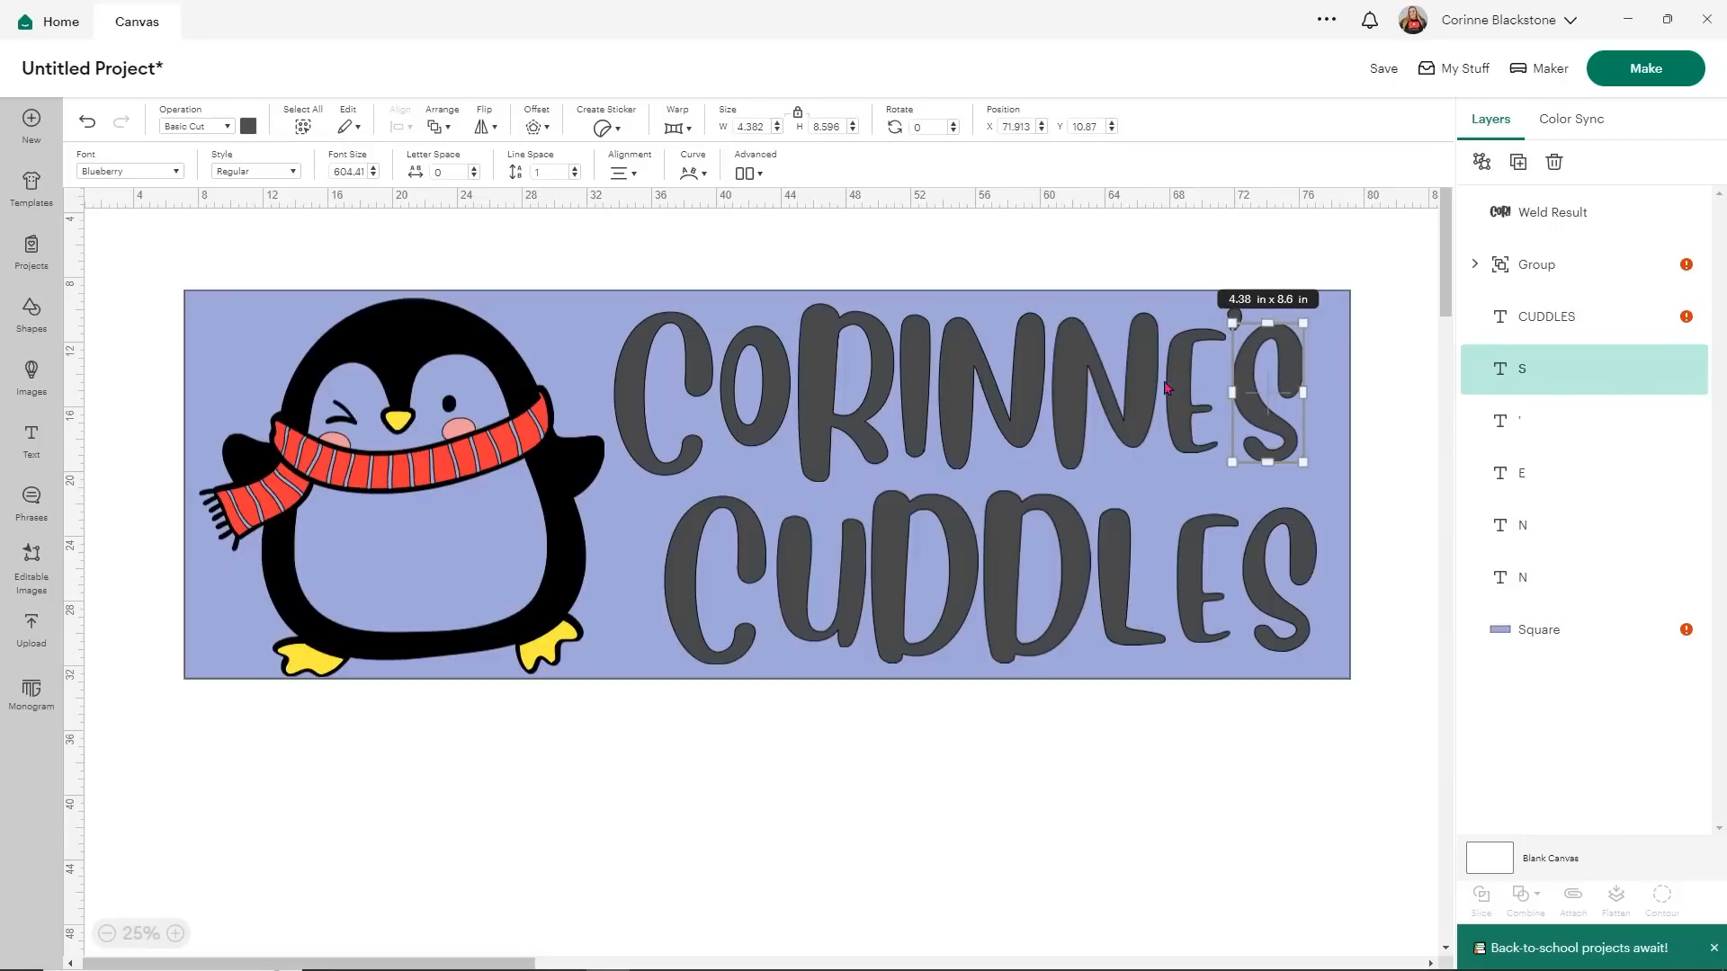
- Recheck the combined width of the two Ns and the E in the upper word
click(975, 393)
shift+click(1078, 381)
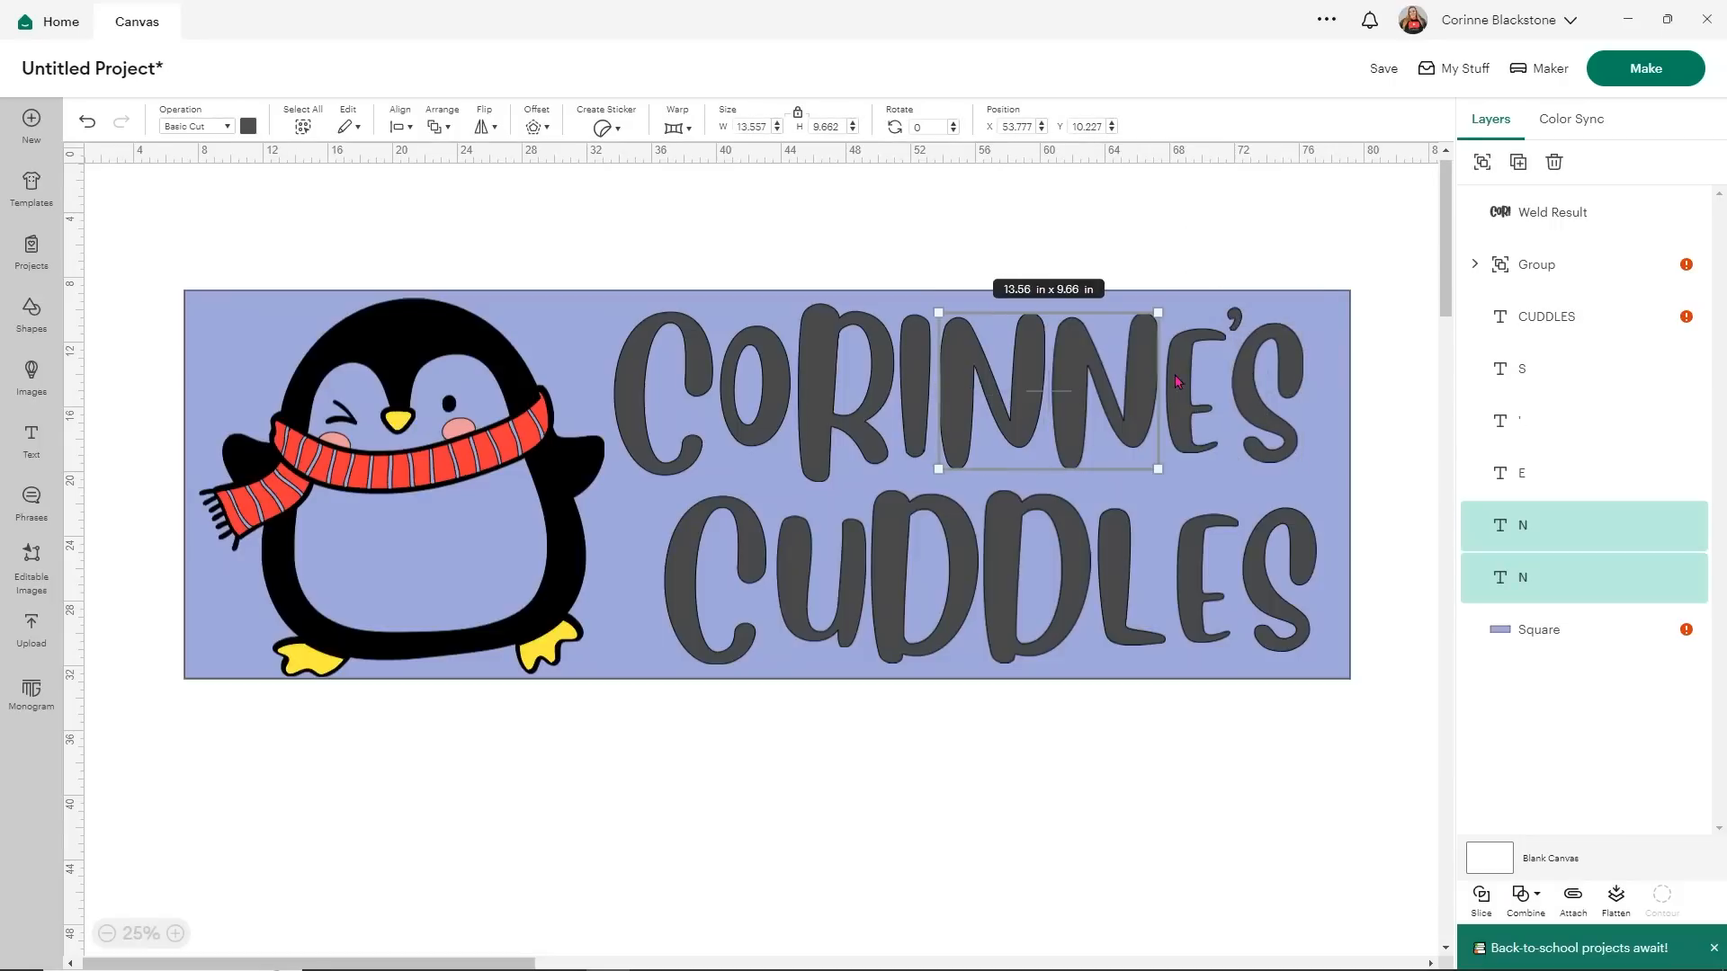
shift+click(1203, 369)
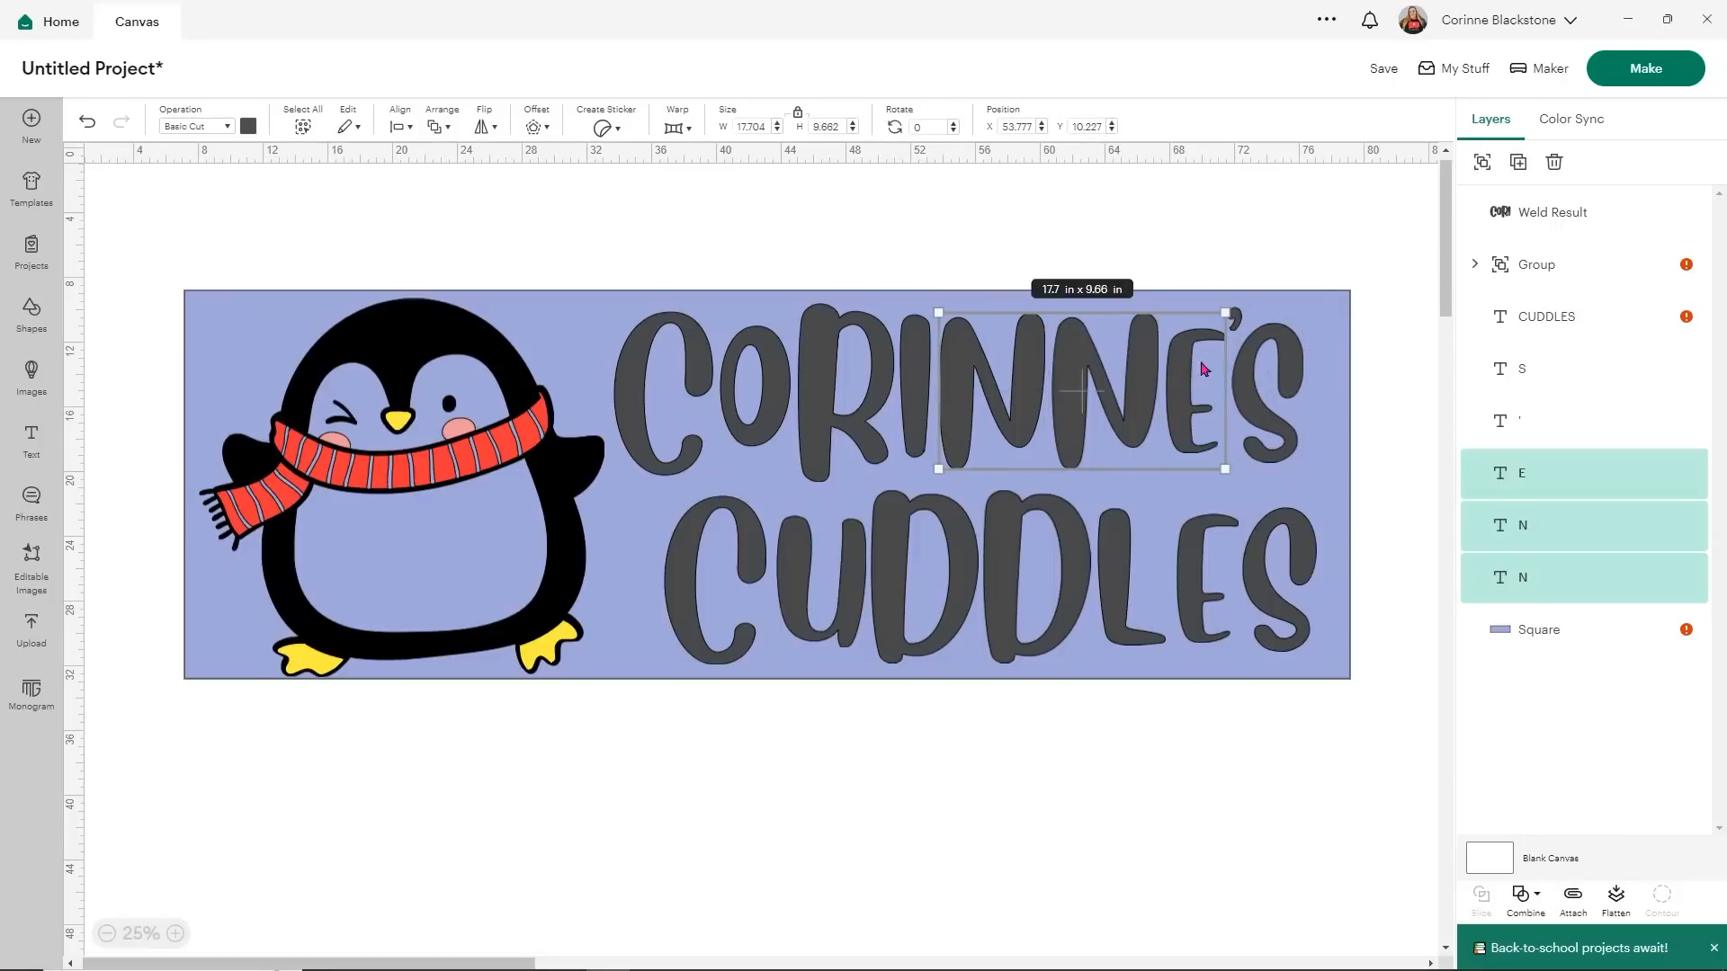
click(1298, 244)
- Weld the upper word's remaining letters, N, N, E, the apostrophe and S, into one shape
click(1238, 315)
click(1236, 317)
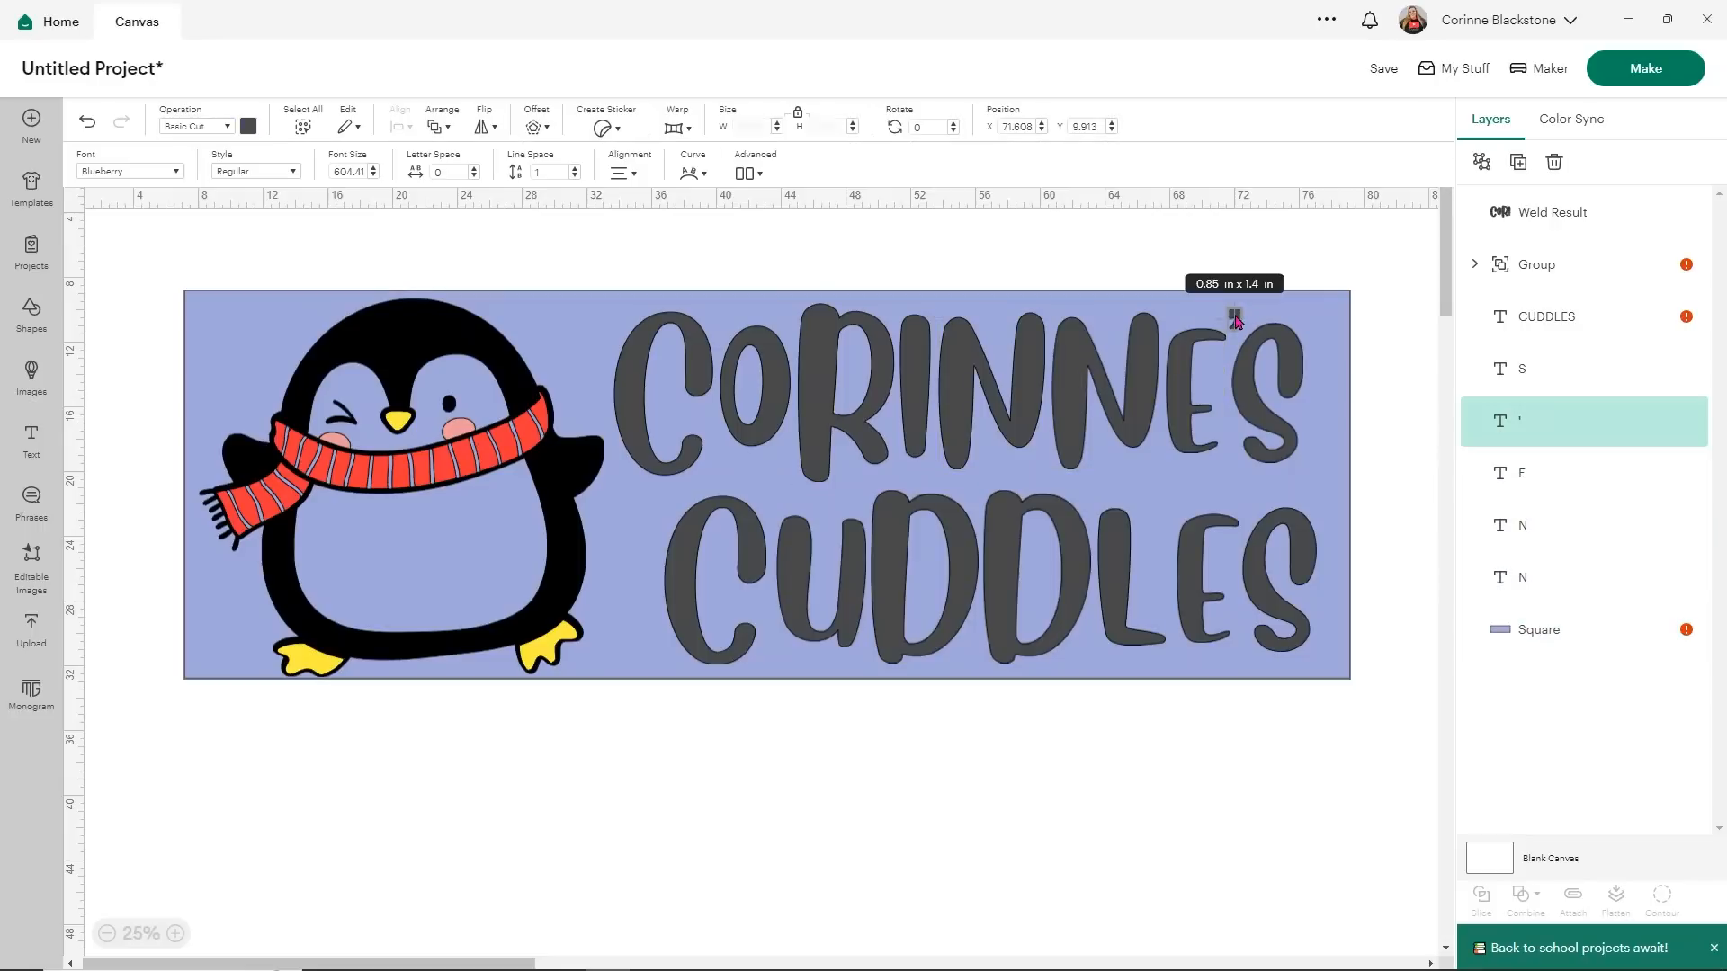
shift+click(1264, 384)
shift+click(1179, 353)
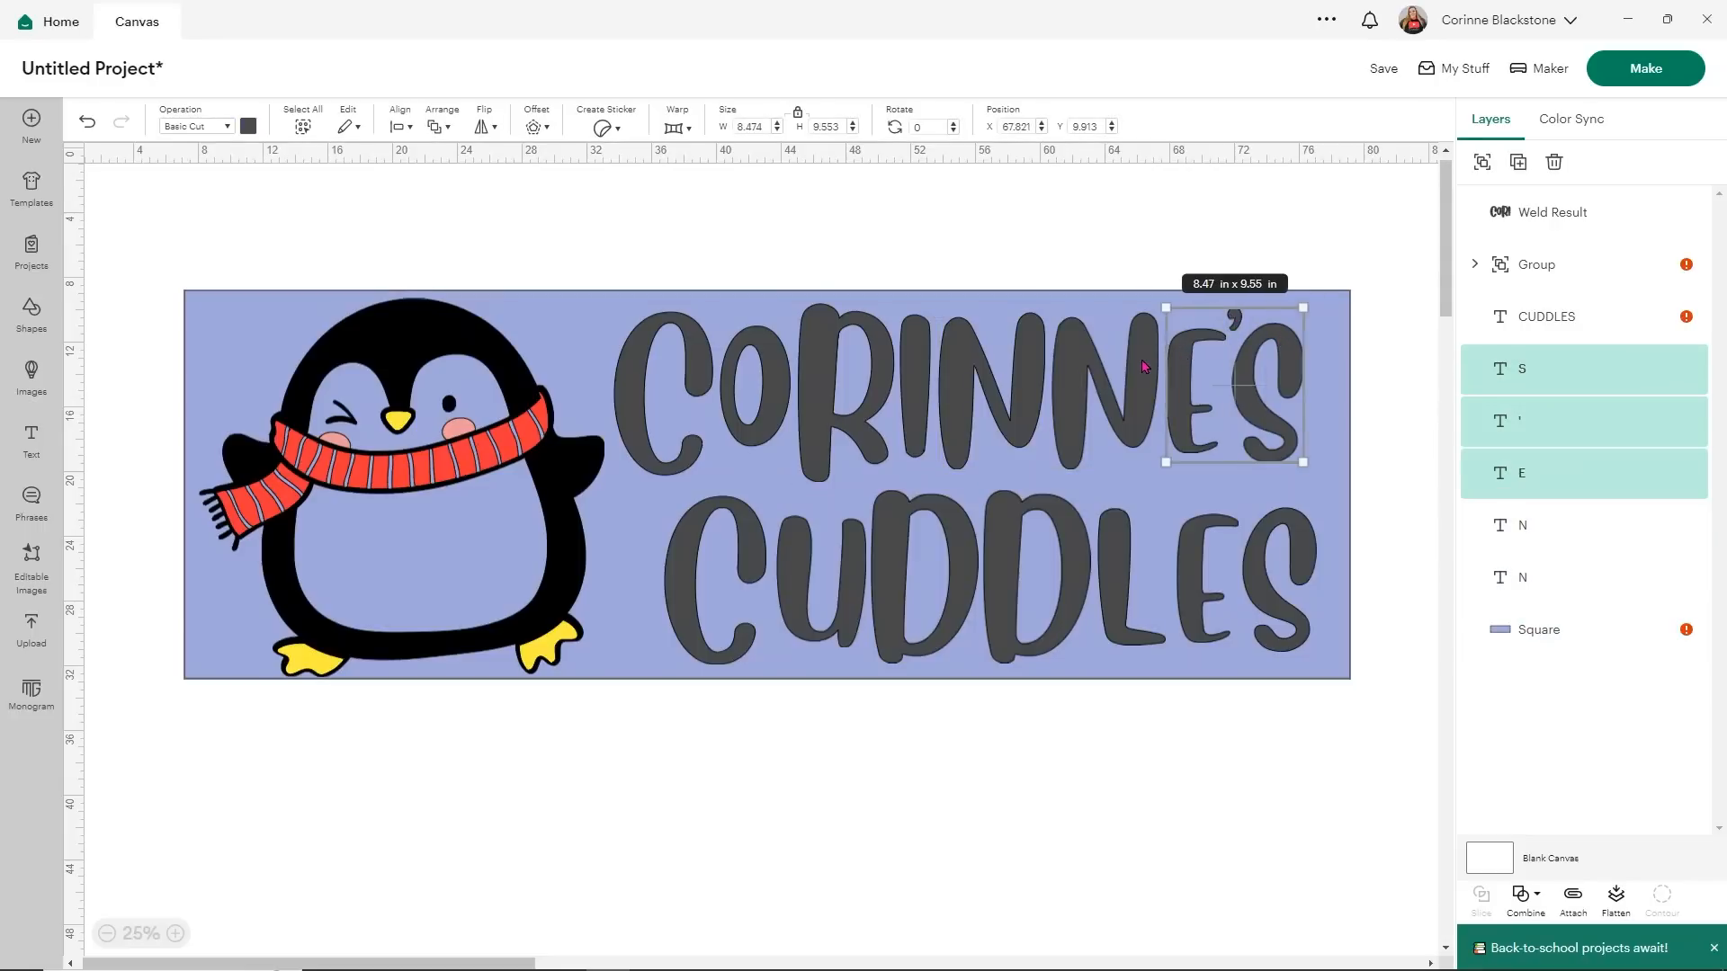
shift+click(1105, 367)
shift+click(1033, 382)
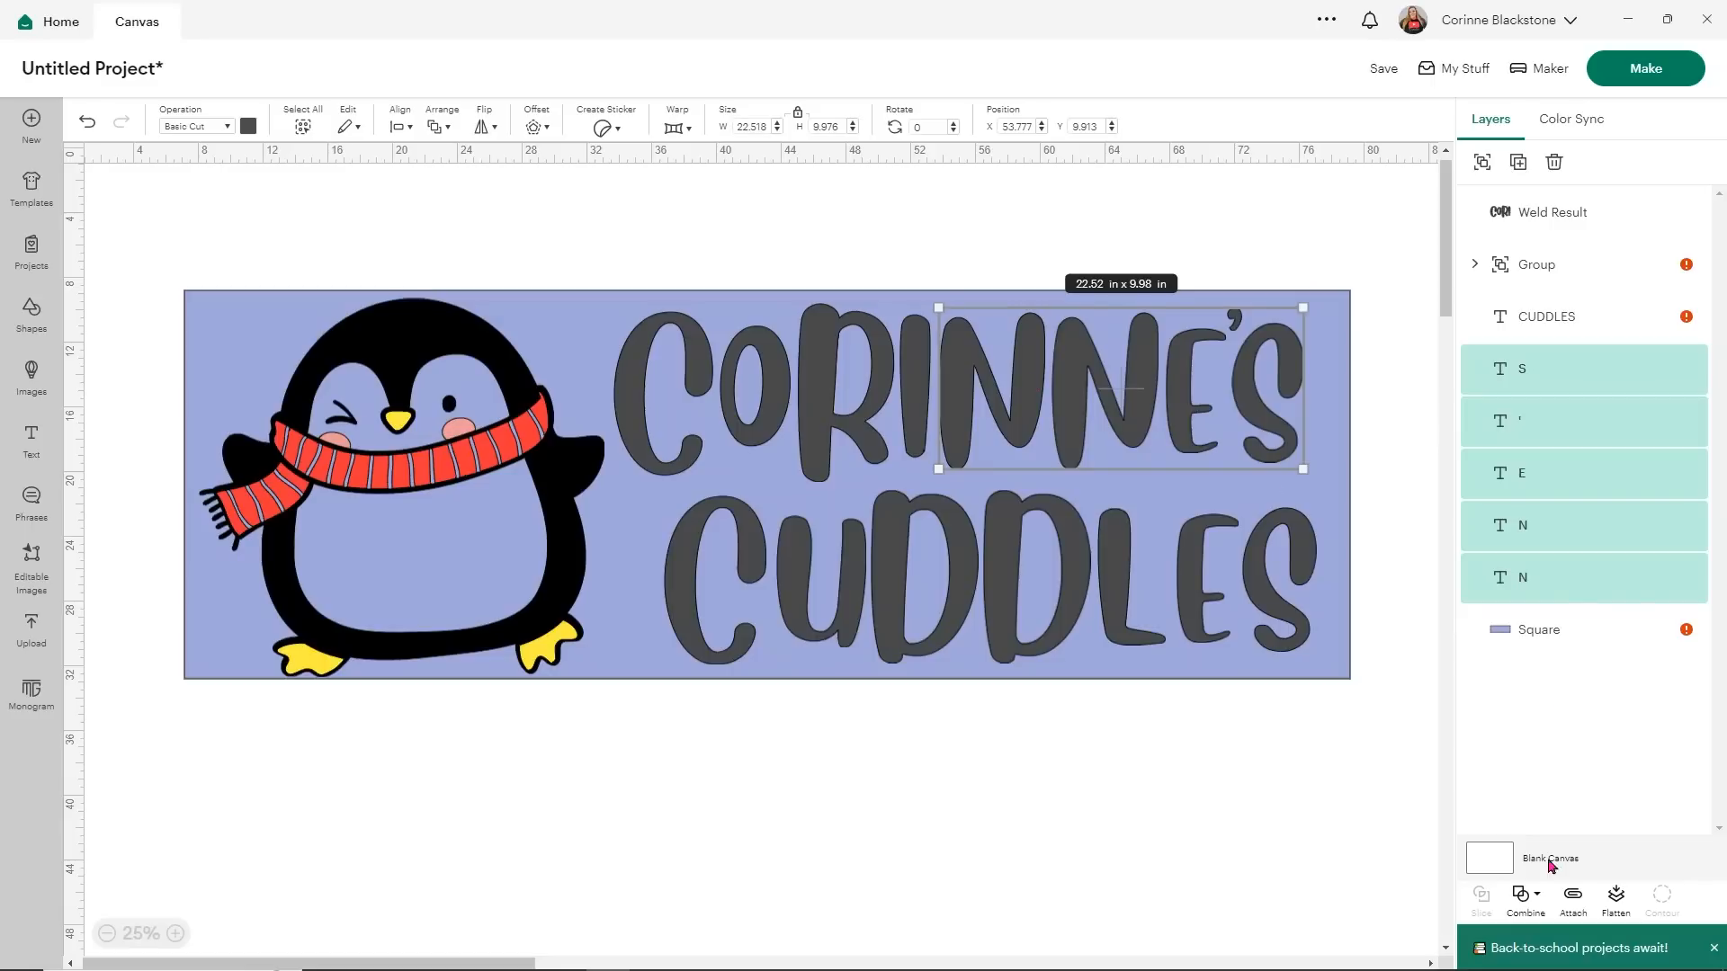
click(1526, 895)
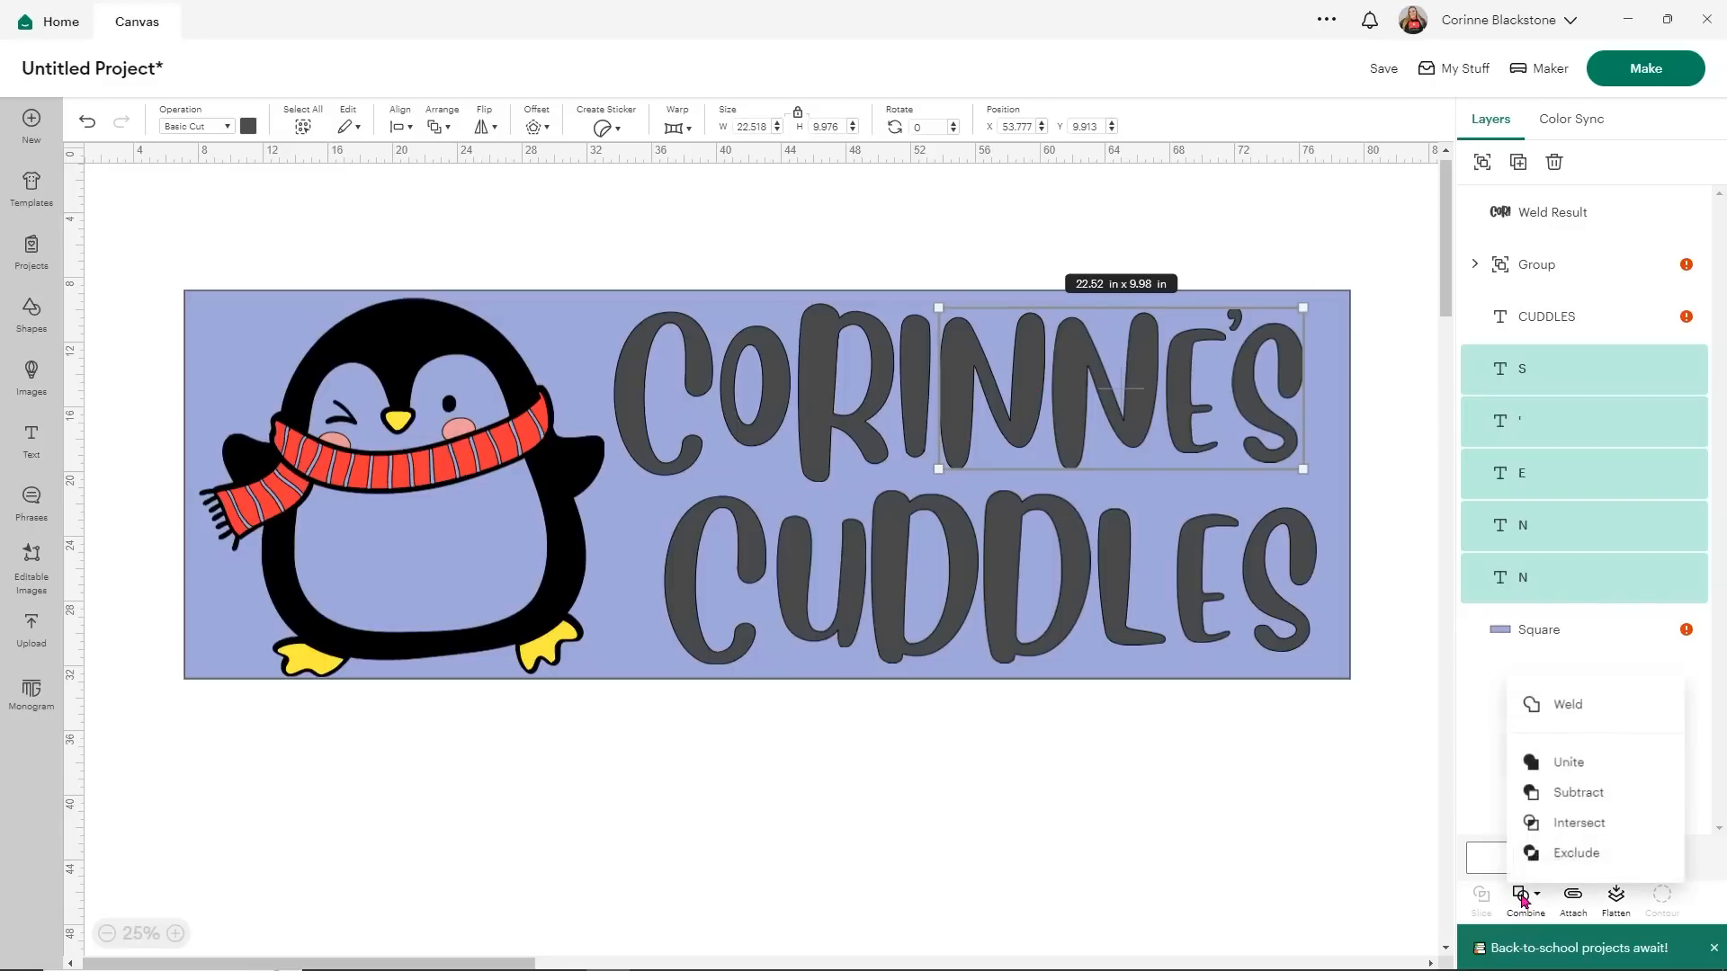
click(1568, 704)
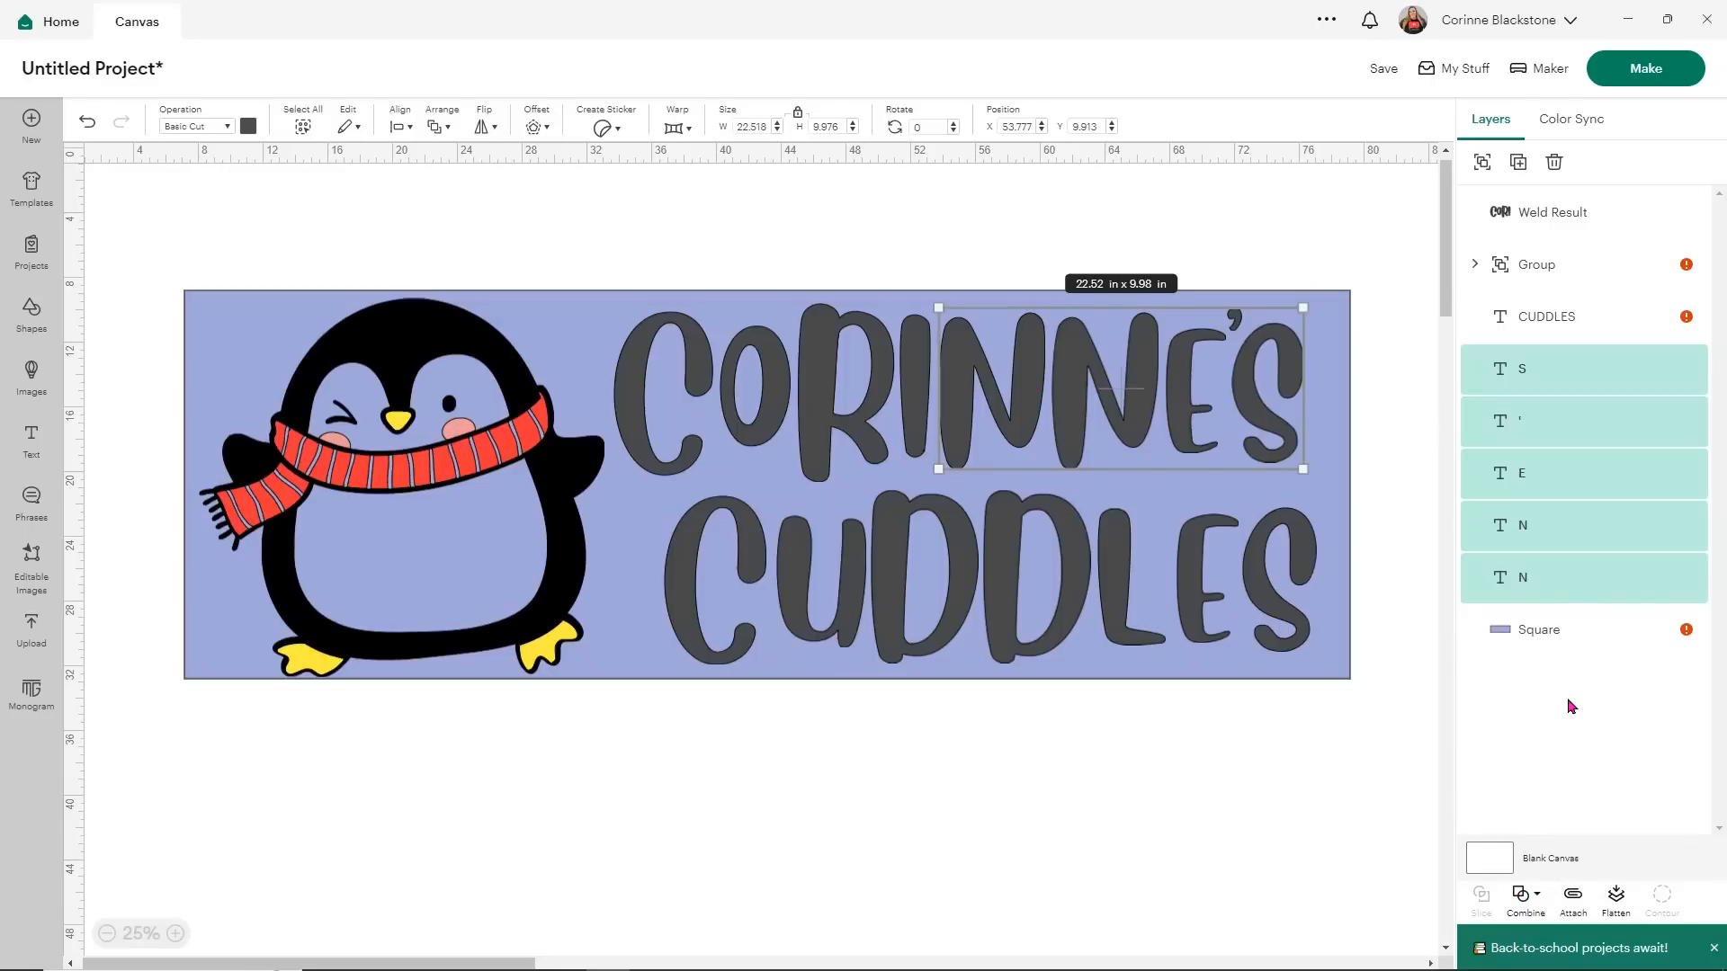
- Ungroup the CUDDLES text into separate letters
click(1108, 577)
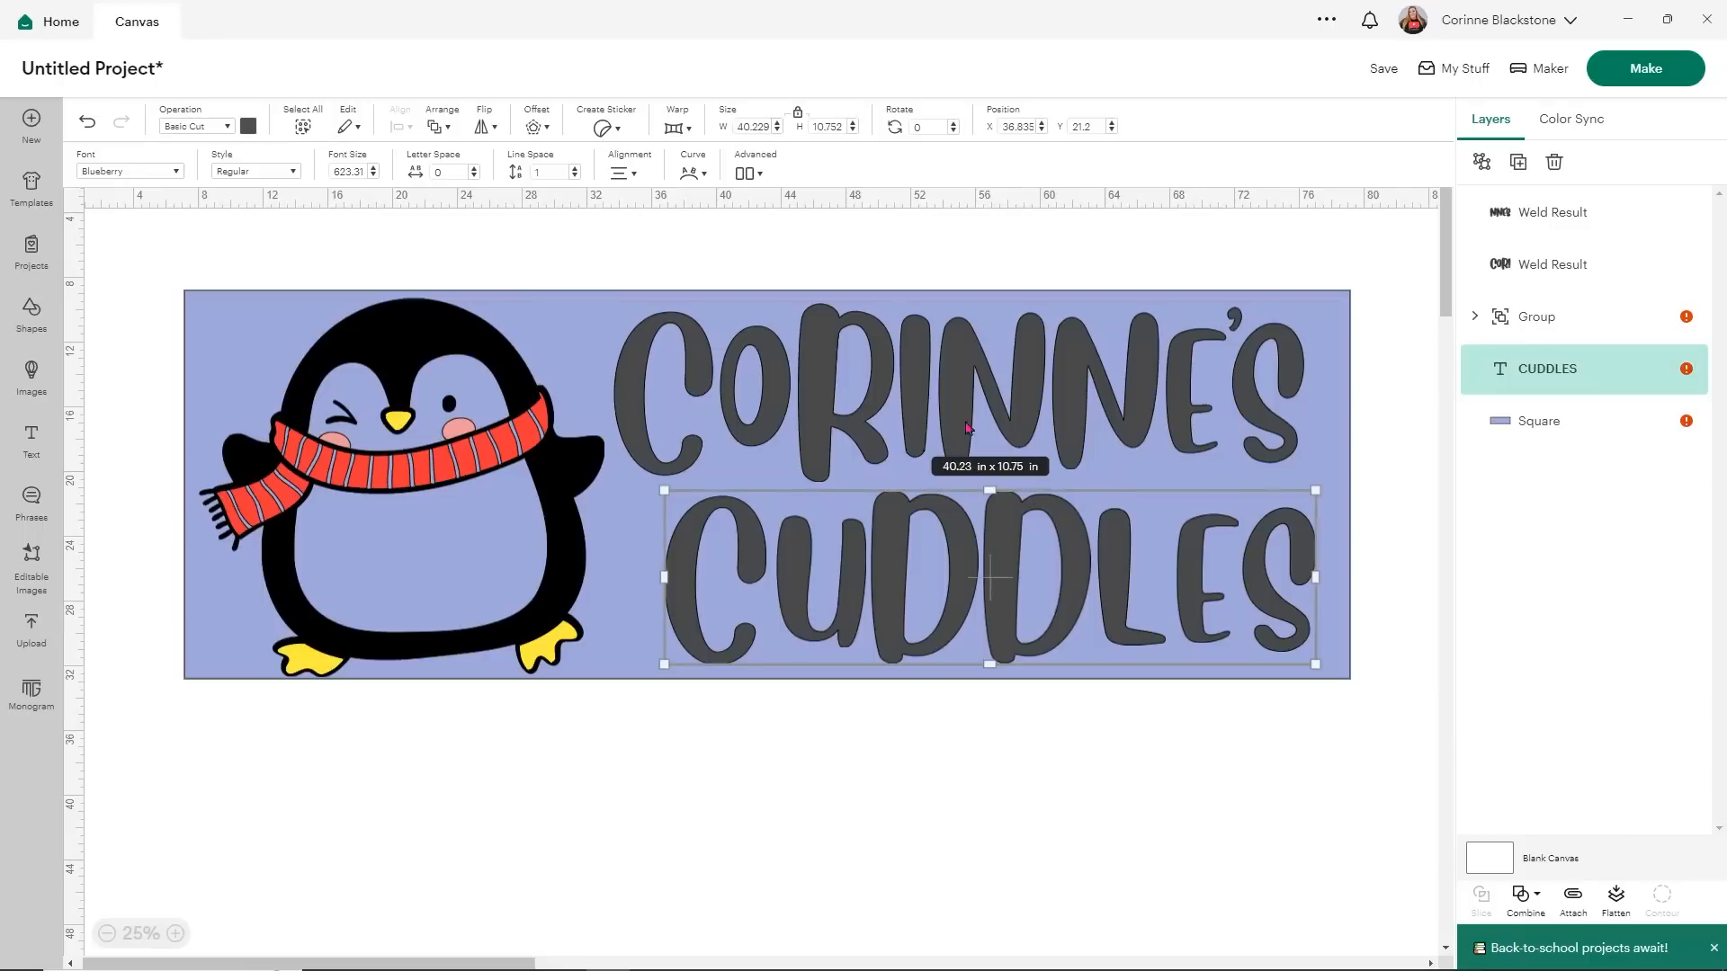
click(742, 178)
click(760, 209)
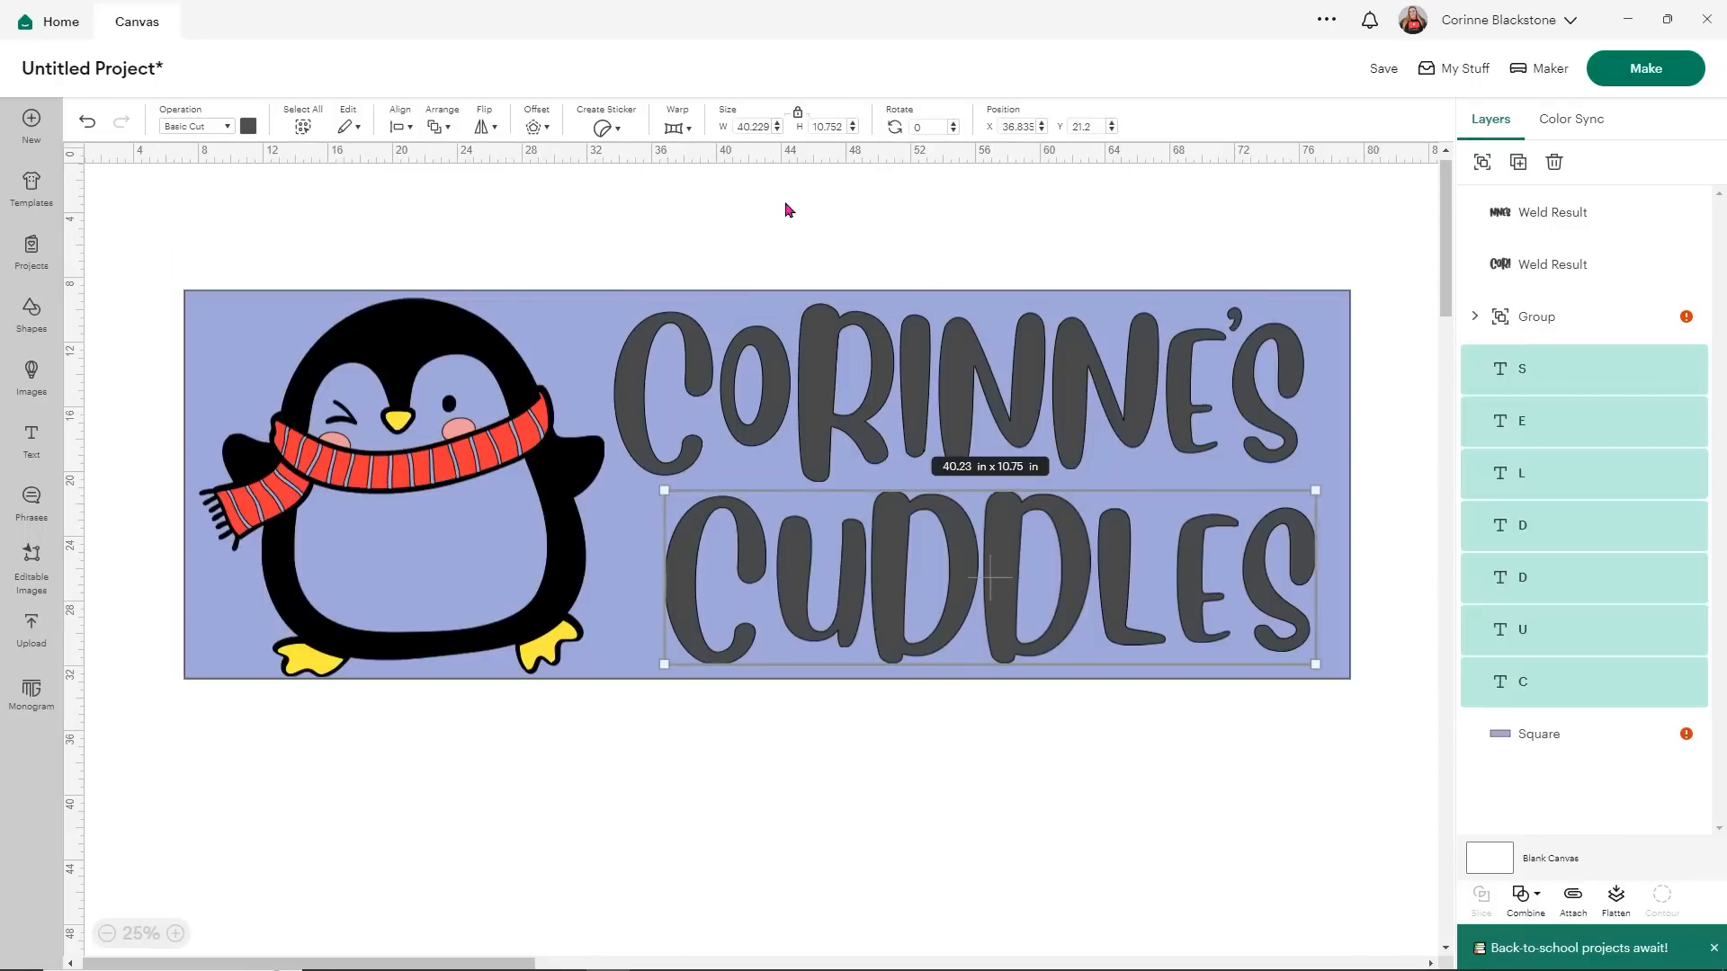
click(750, 742)
- Check the combined width of the first four letters of CUDDLES, adding them one by one from C to the second D
click(684, 598)
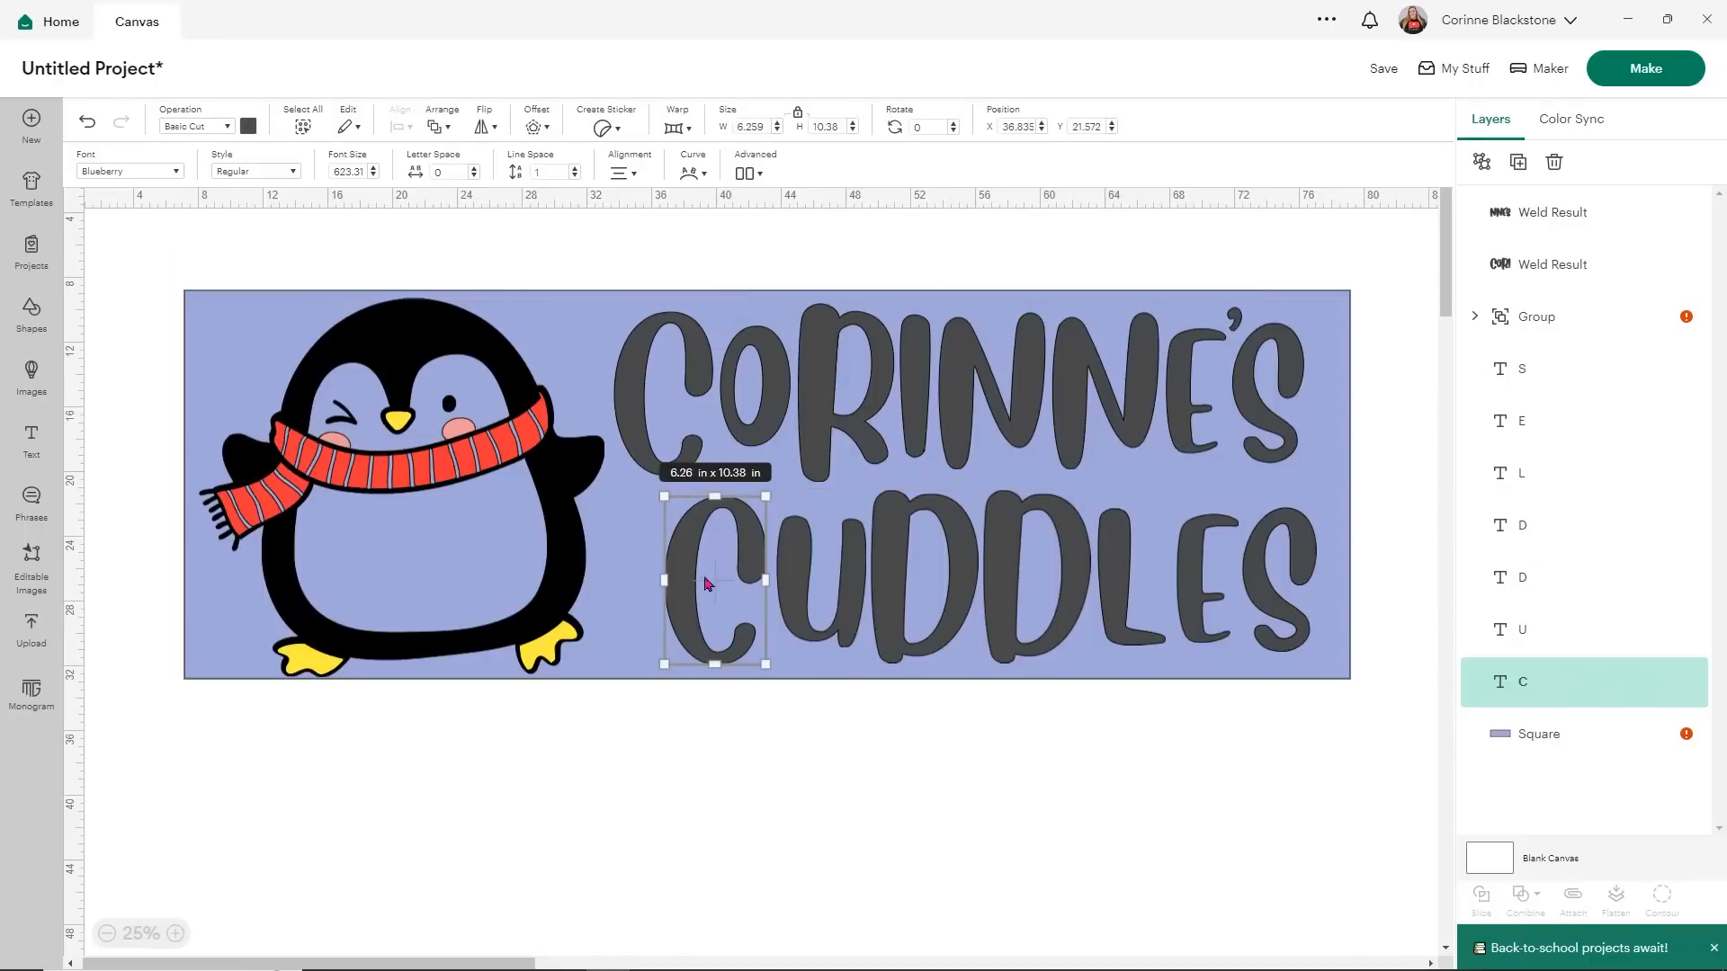
shift+click(826, 558)
shift+click(893, 554)
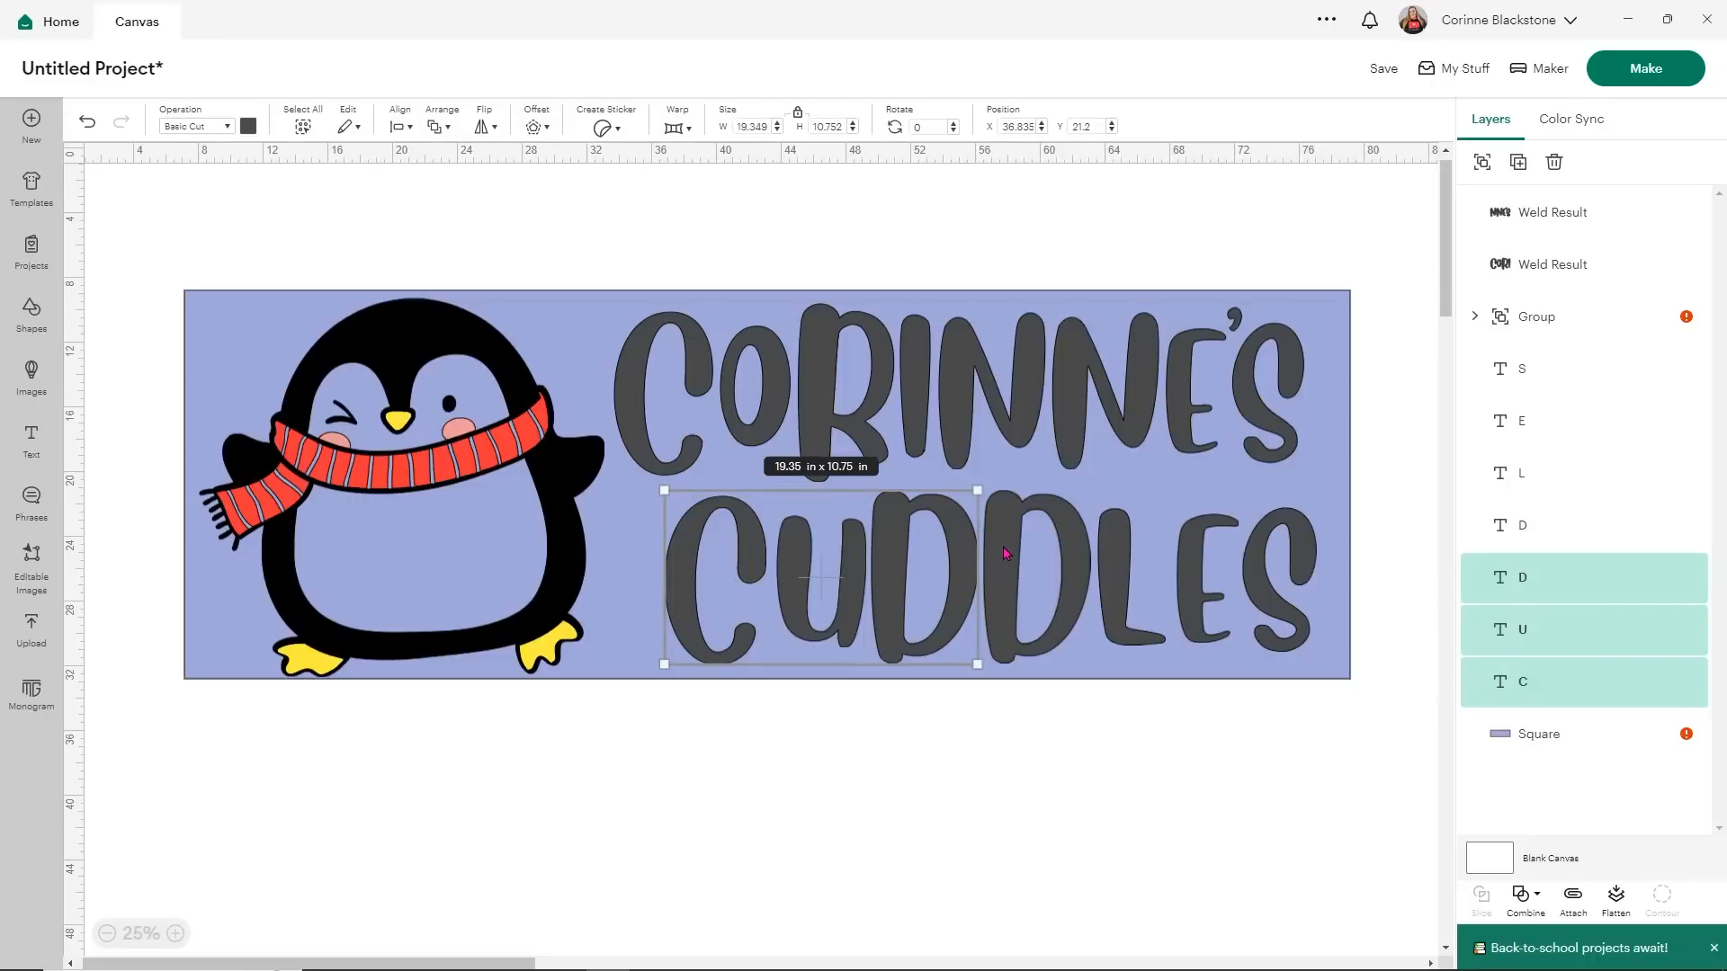
shift+click(1007, 553)
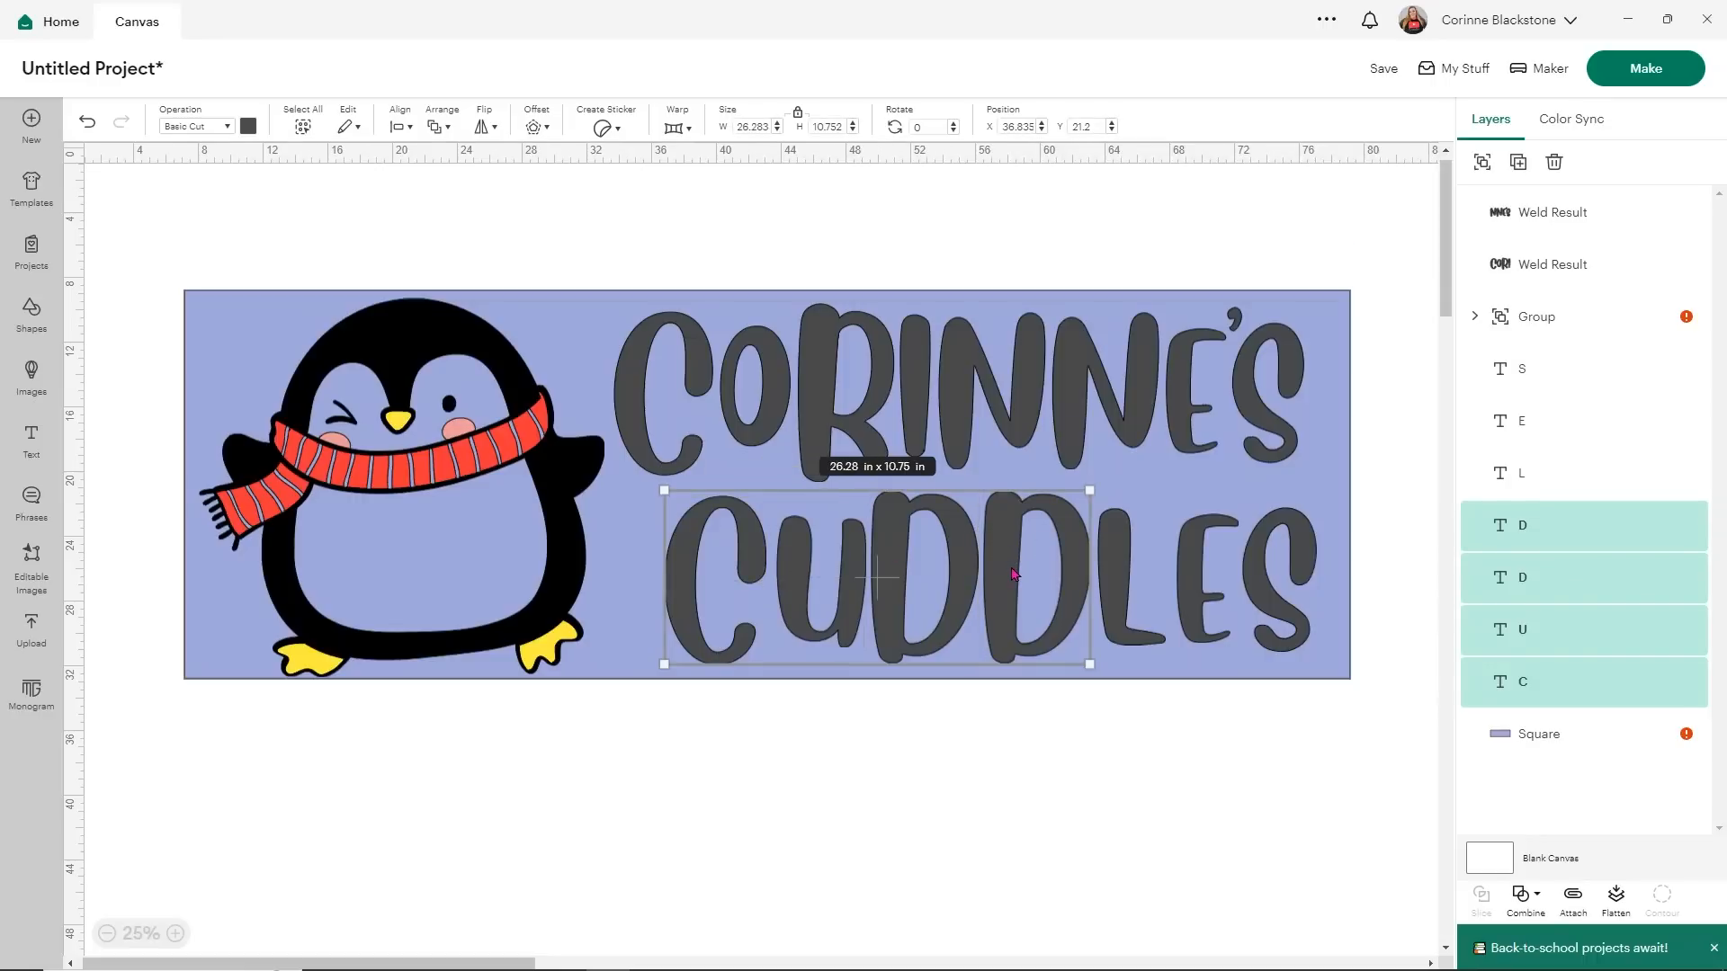
click(836, 724)
- Weld the first three letters of CUDDLES, C, U and D, into one shape
click(740, 521)
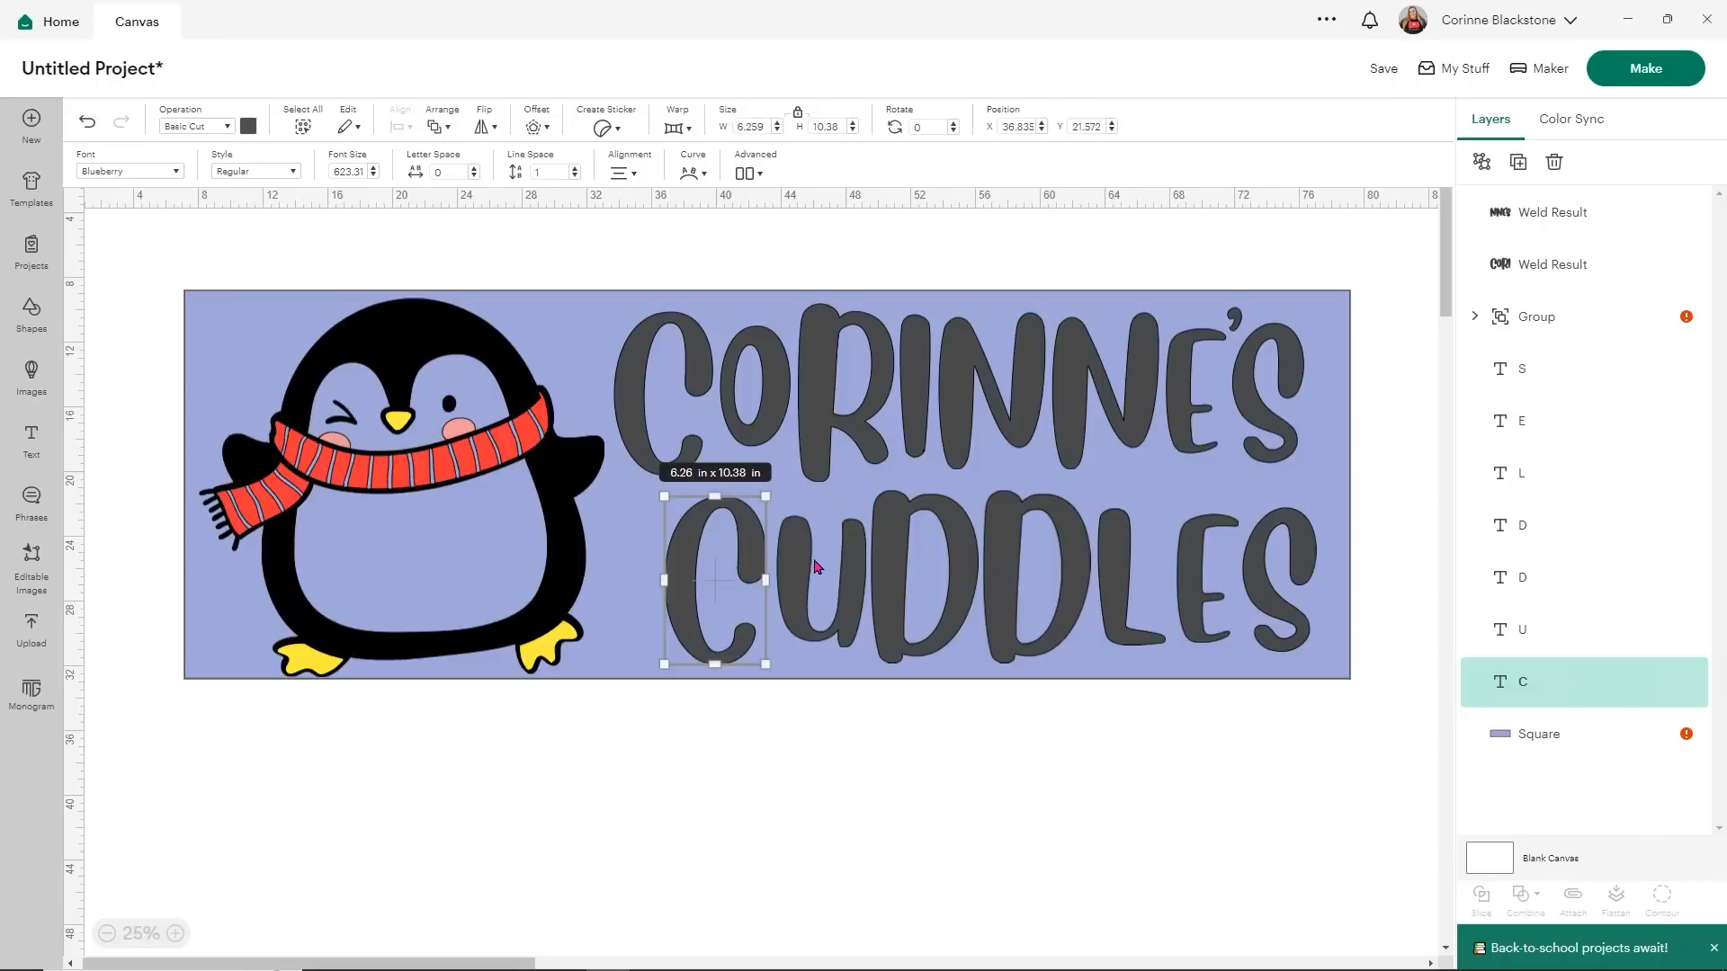
shift+click(805, 563)
shift+click(886, 564)
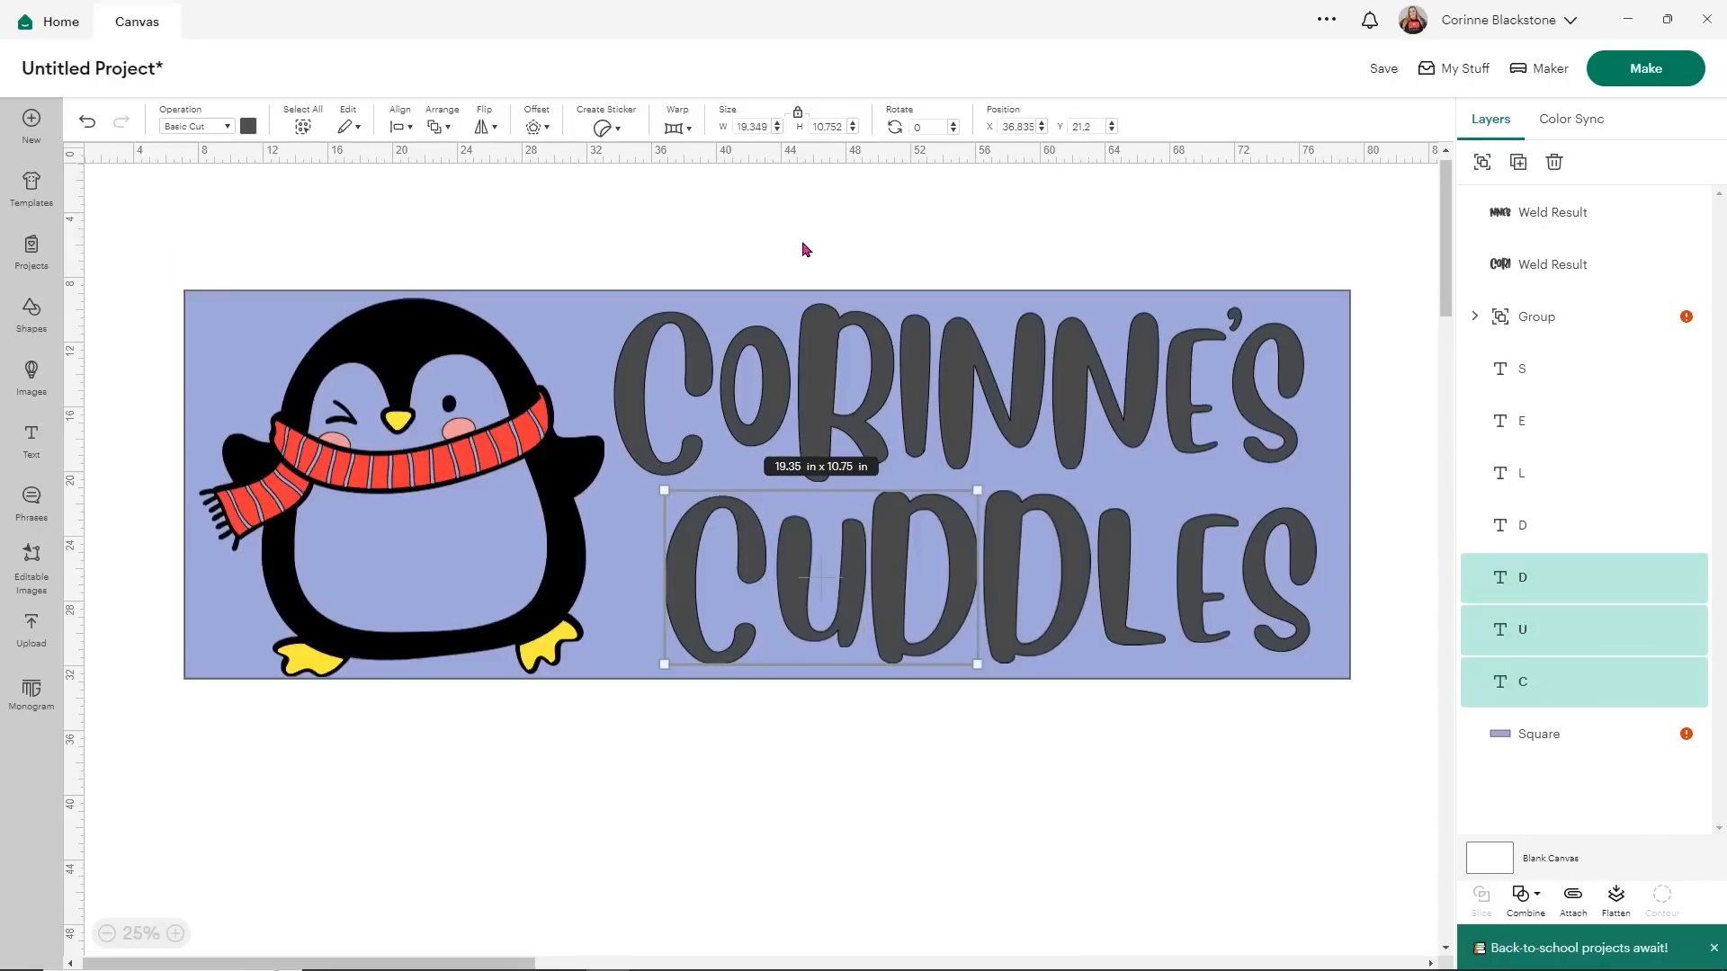
click(1529, 897)
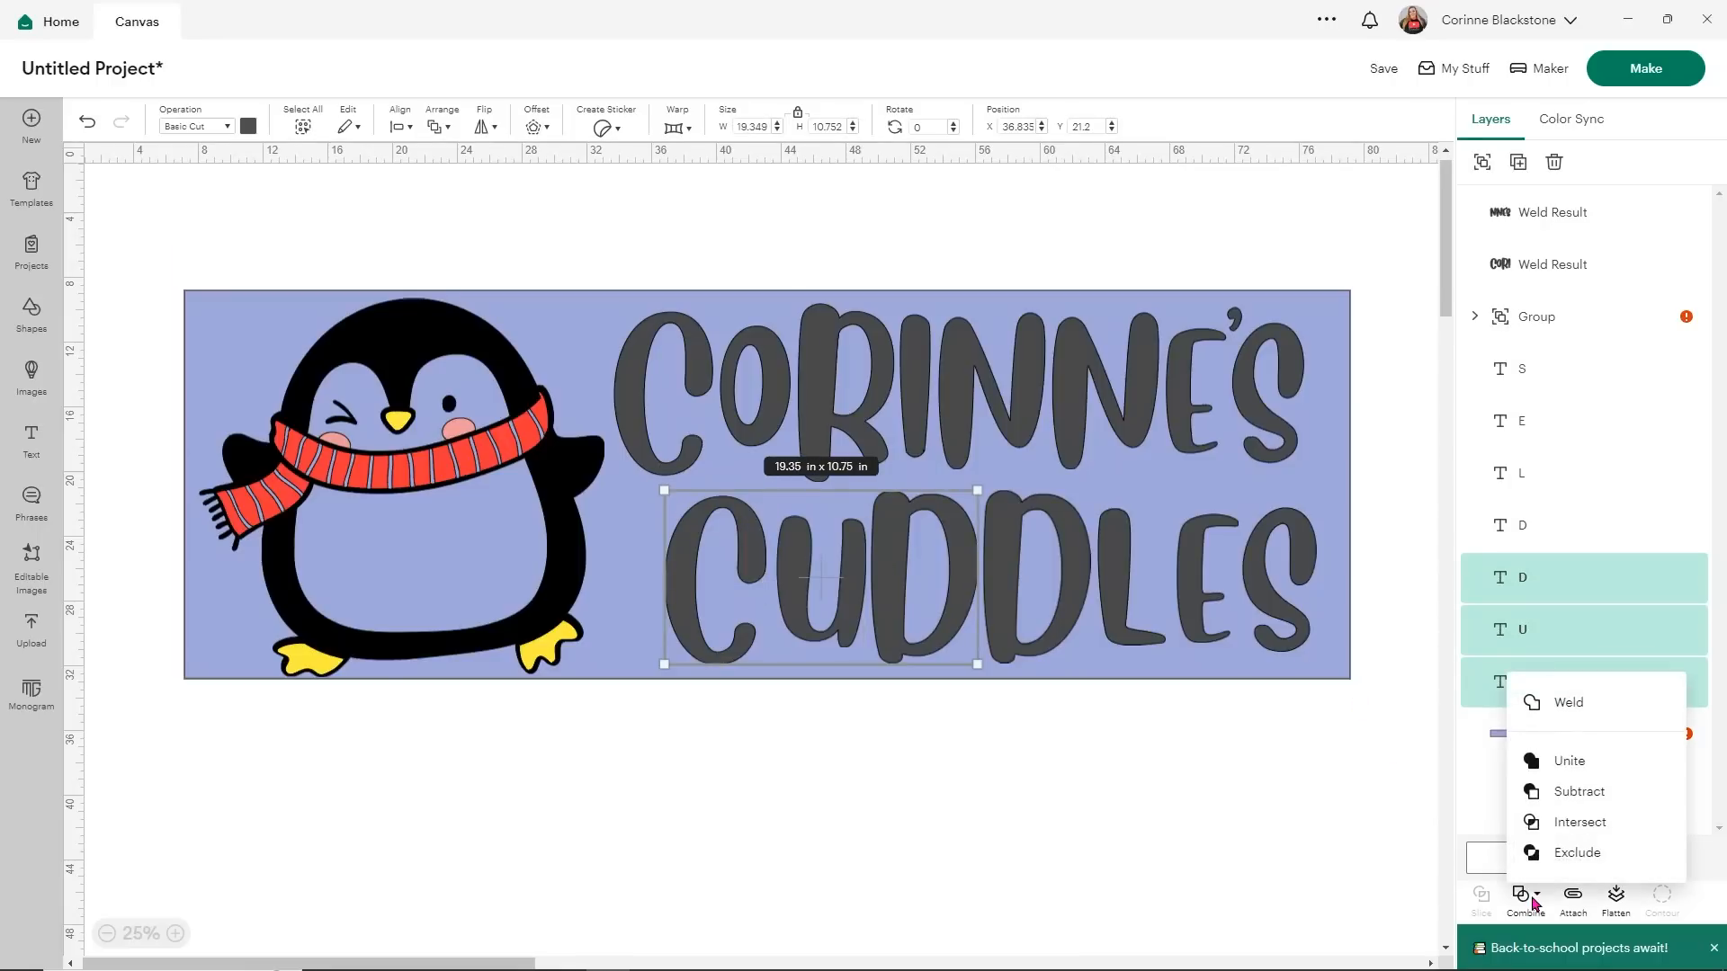
click(1565, 702)
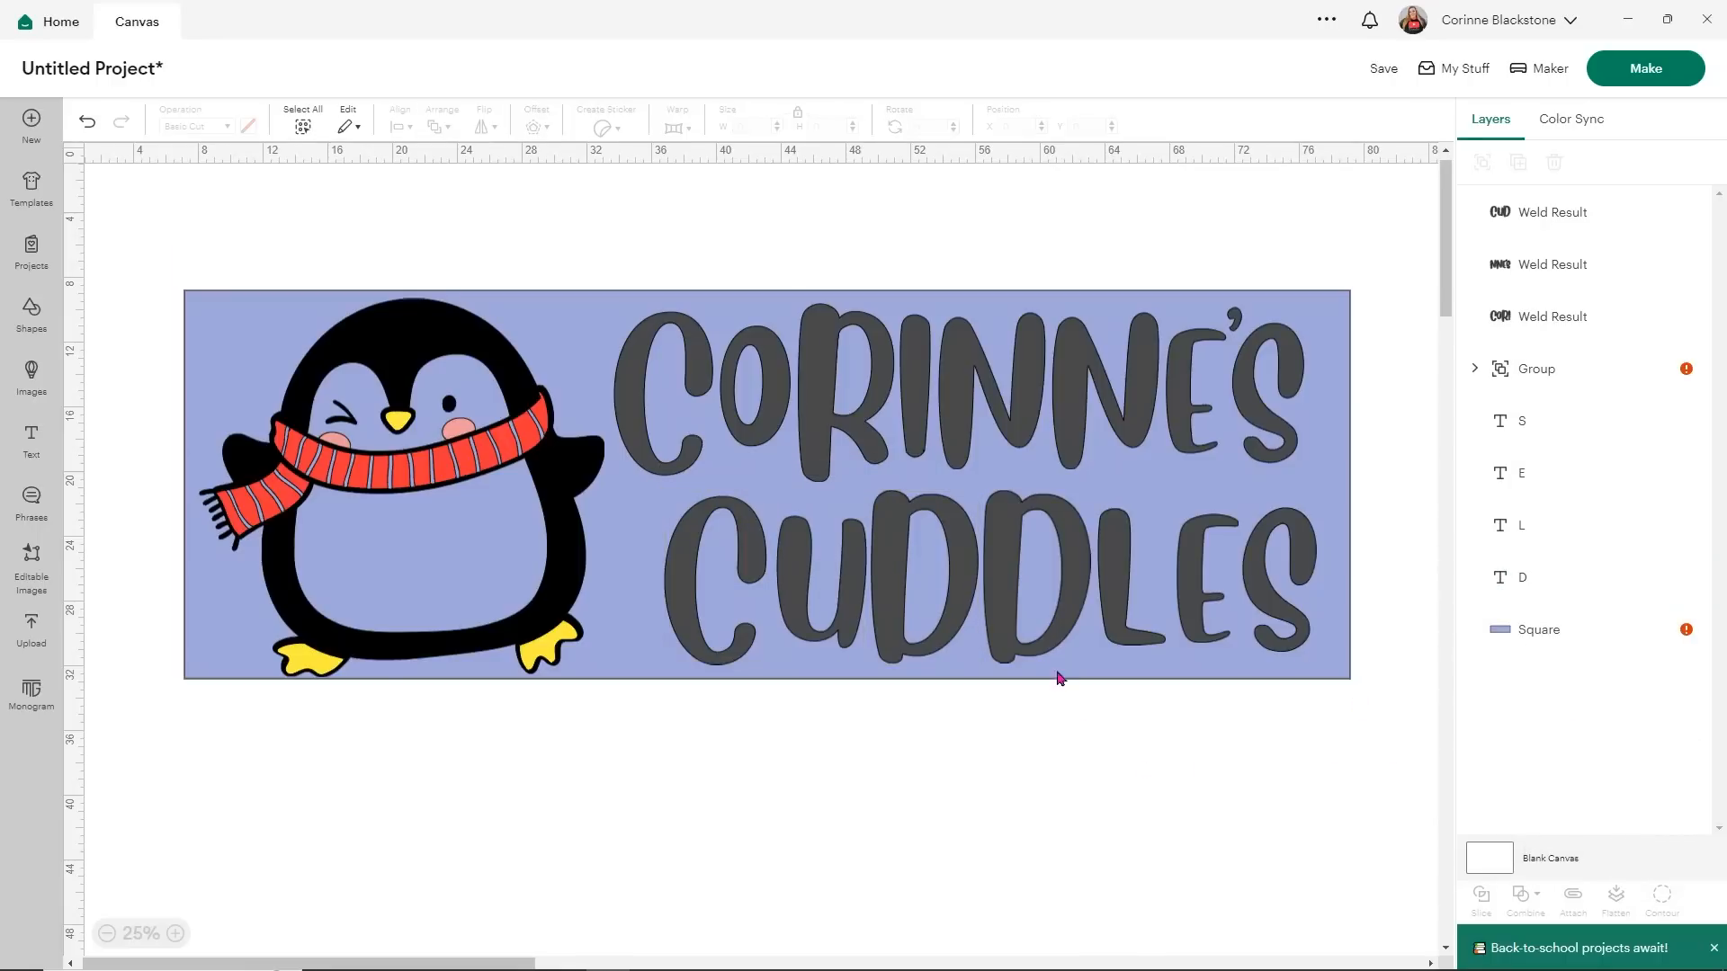
- Weld the last four letters of CUDDLES, D, L, E and S, into one shape
click(1010, 567)
shift+click(1120, 559)
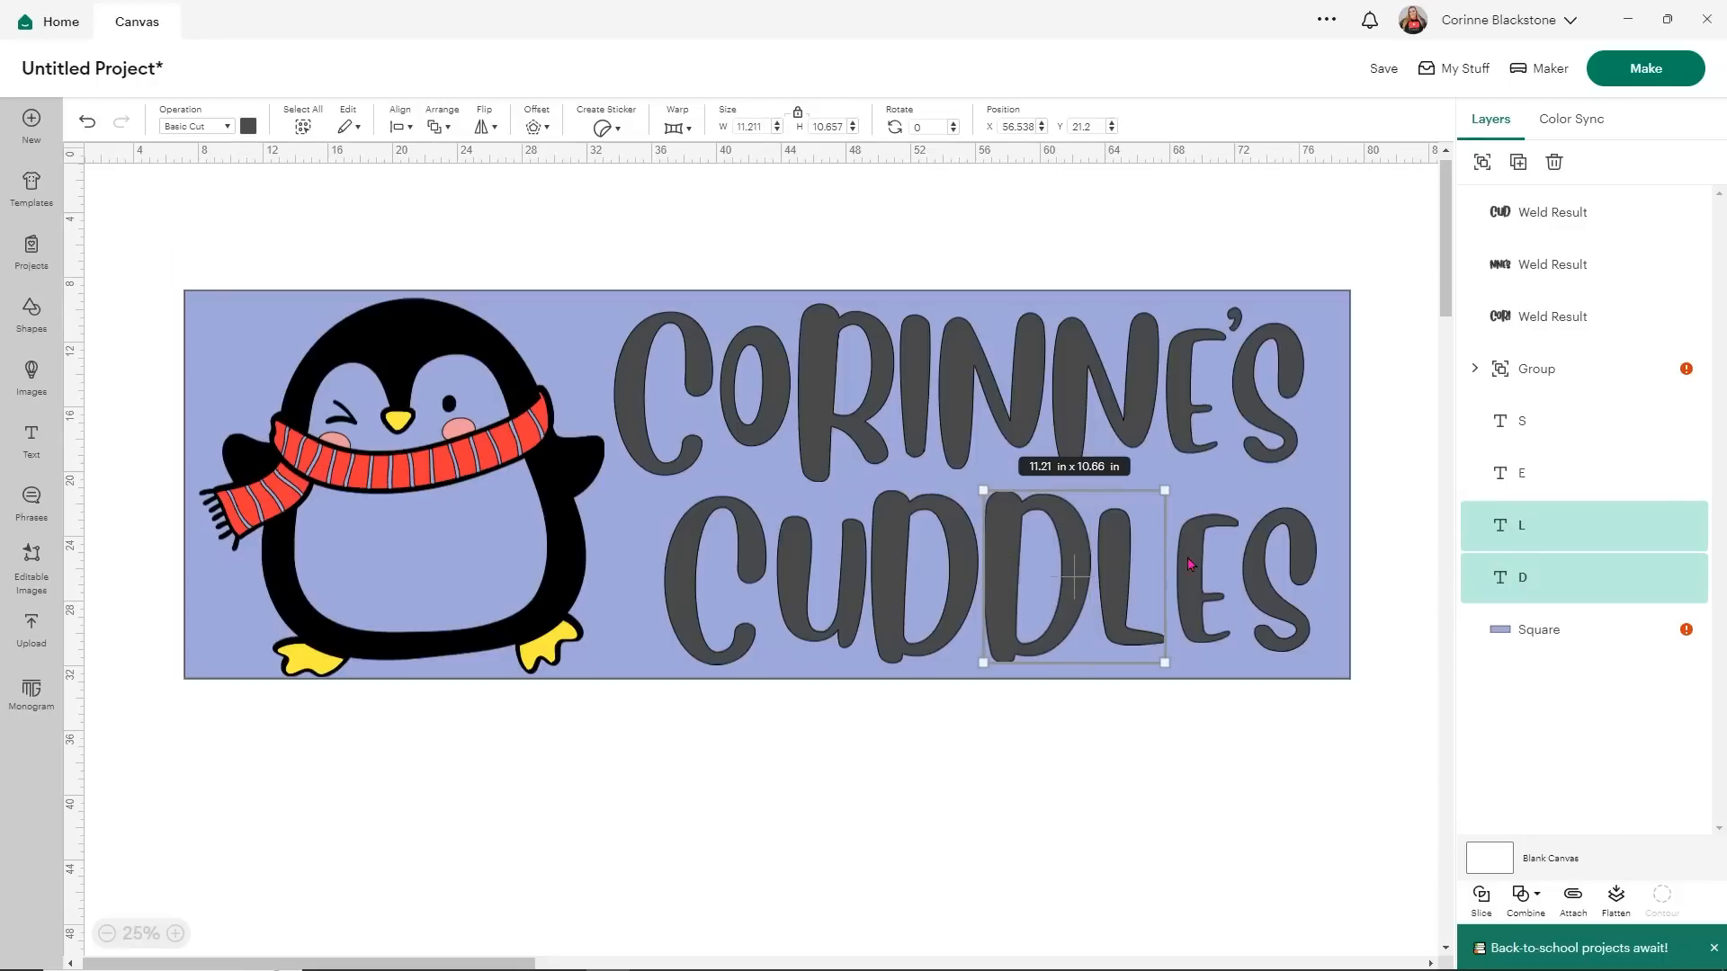
shift+click(1194, 566)
shift+click(1262, 574)
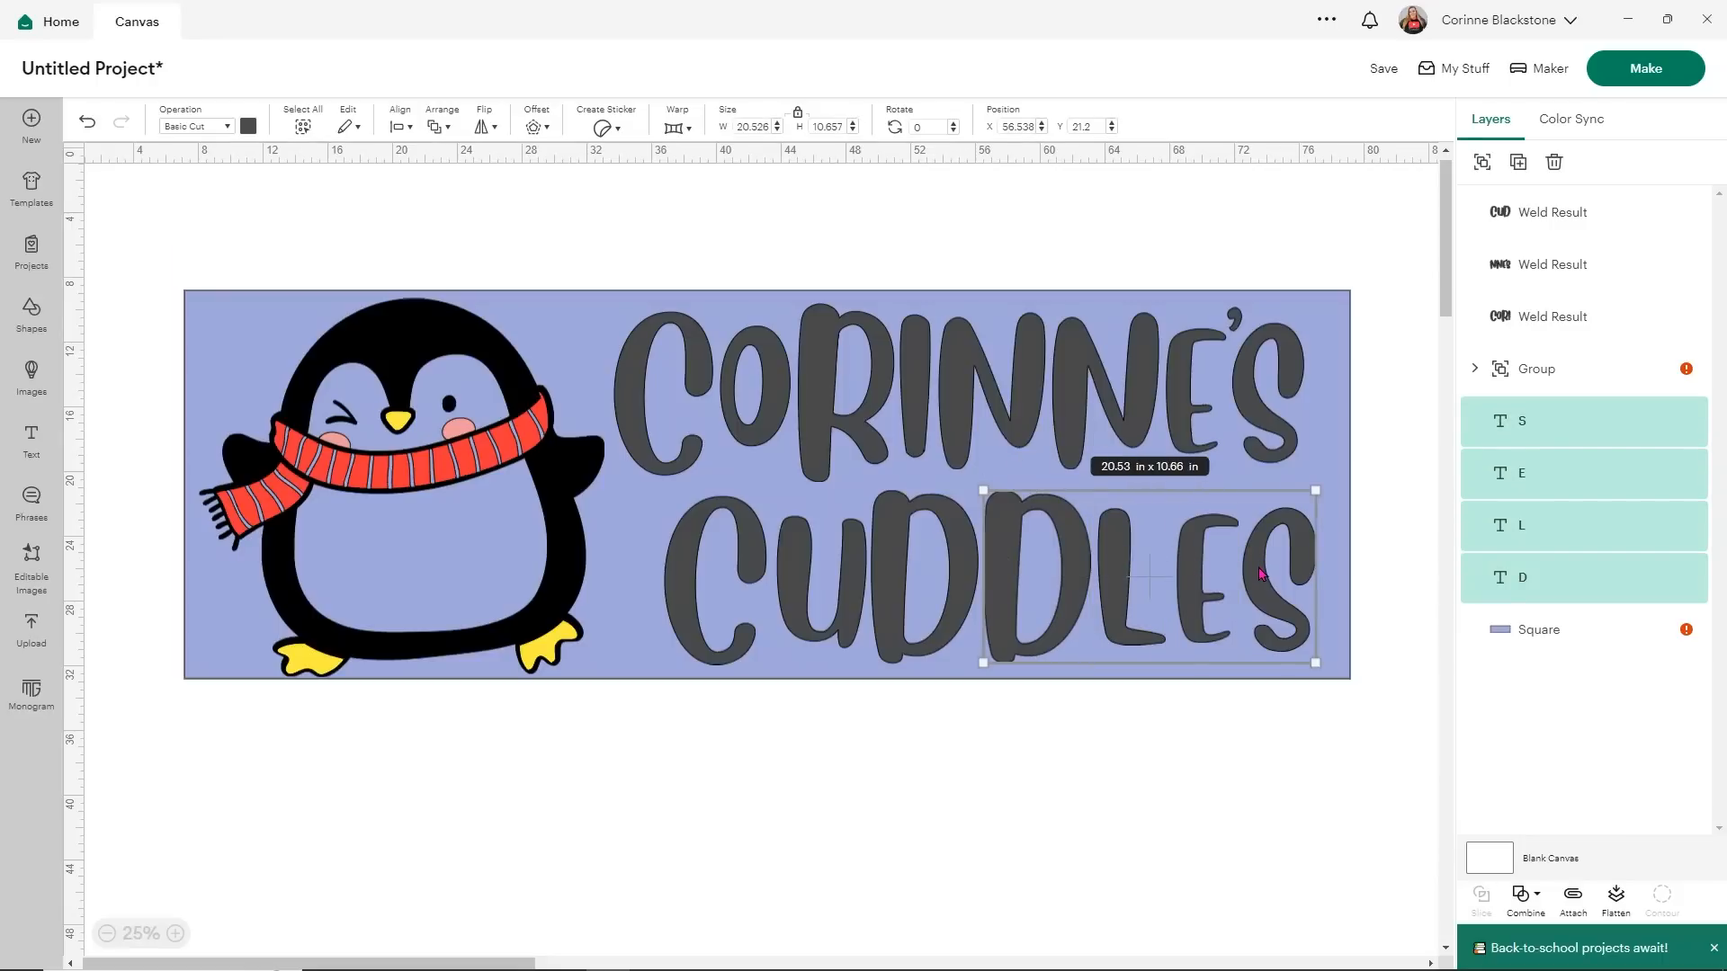
click(1526, 895)
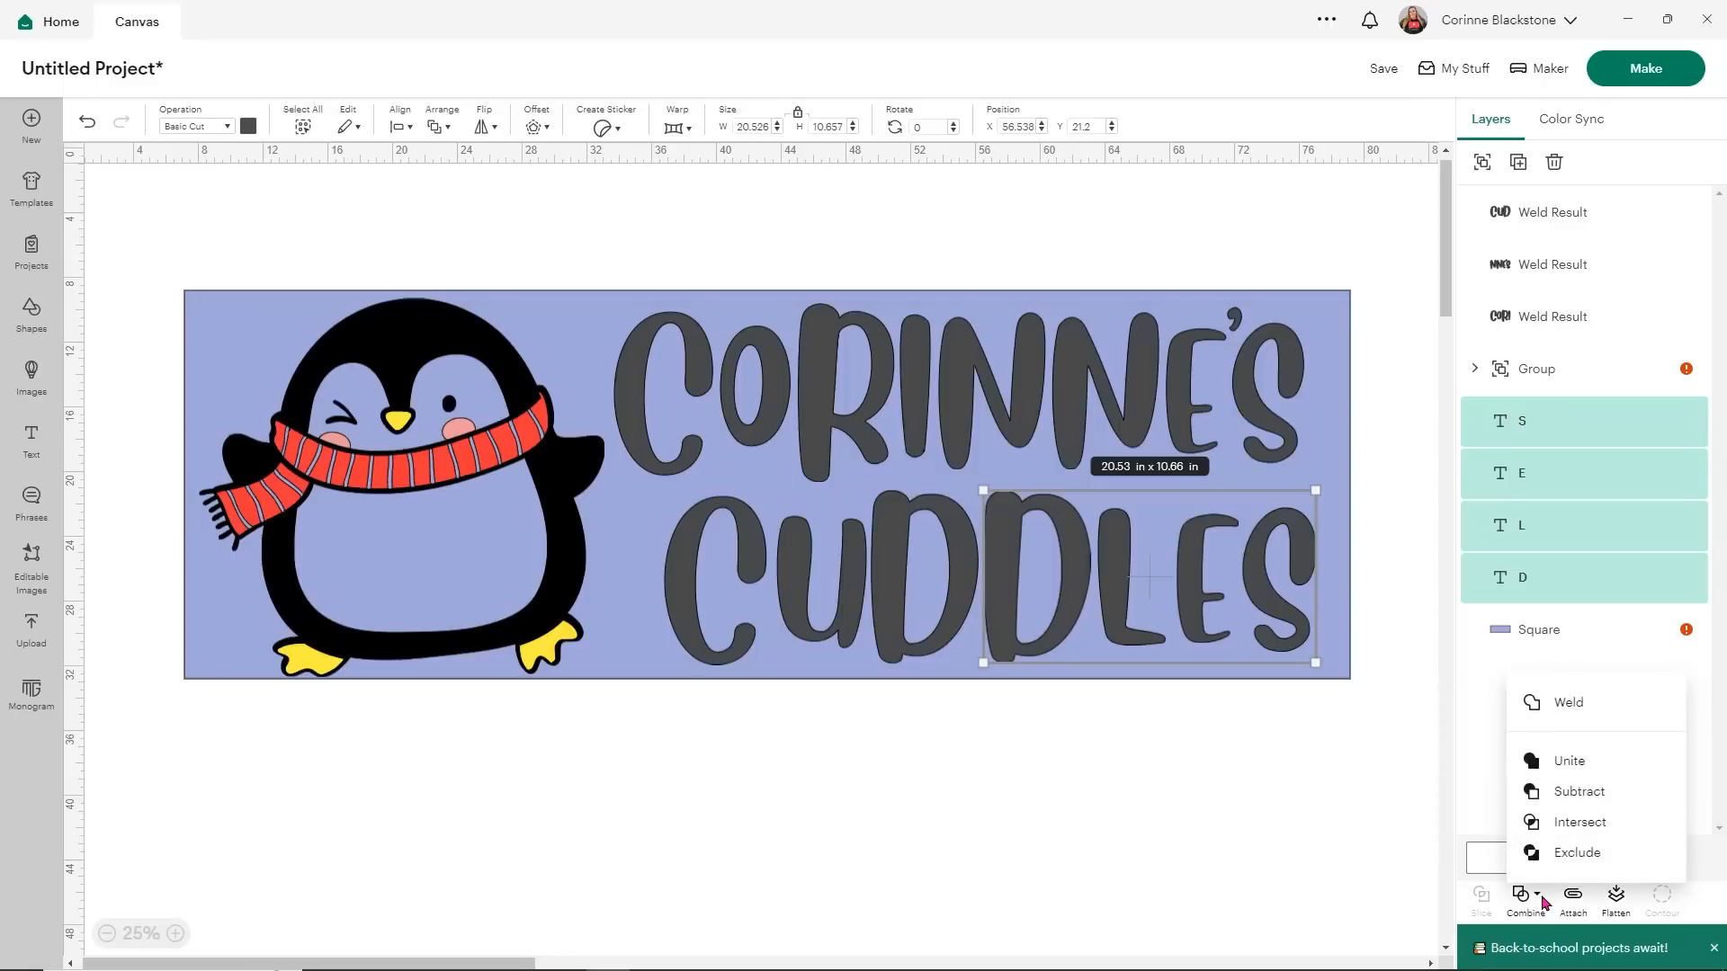
click(1557, 701)
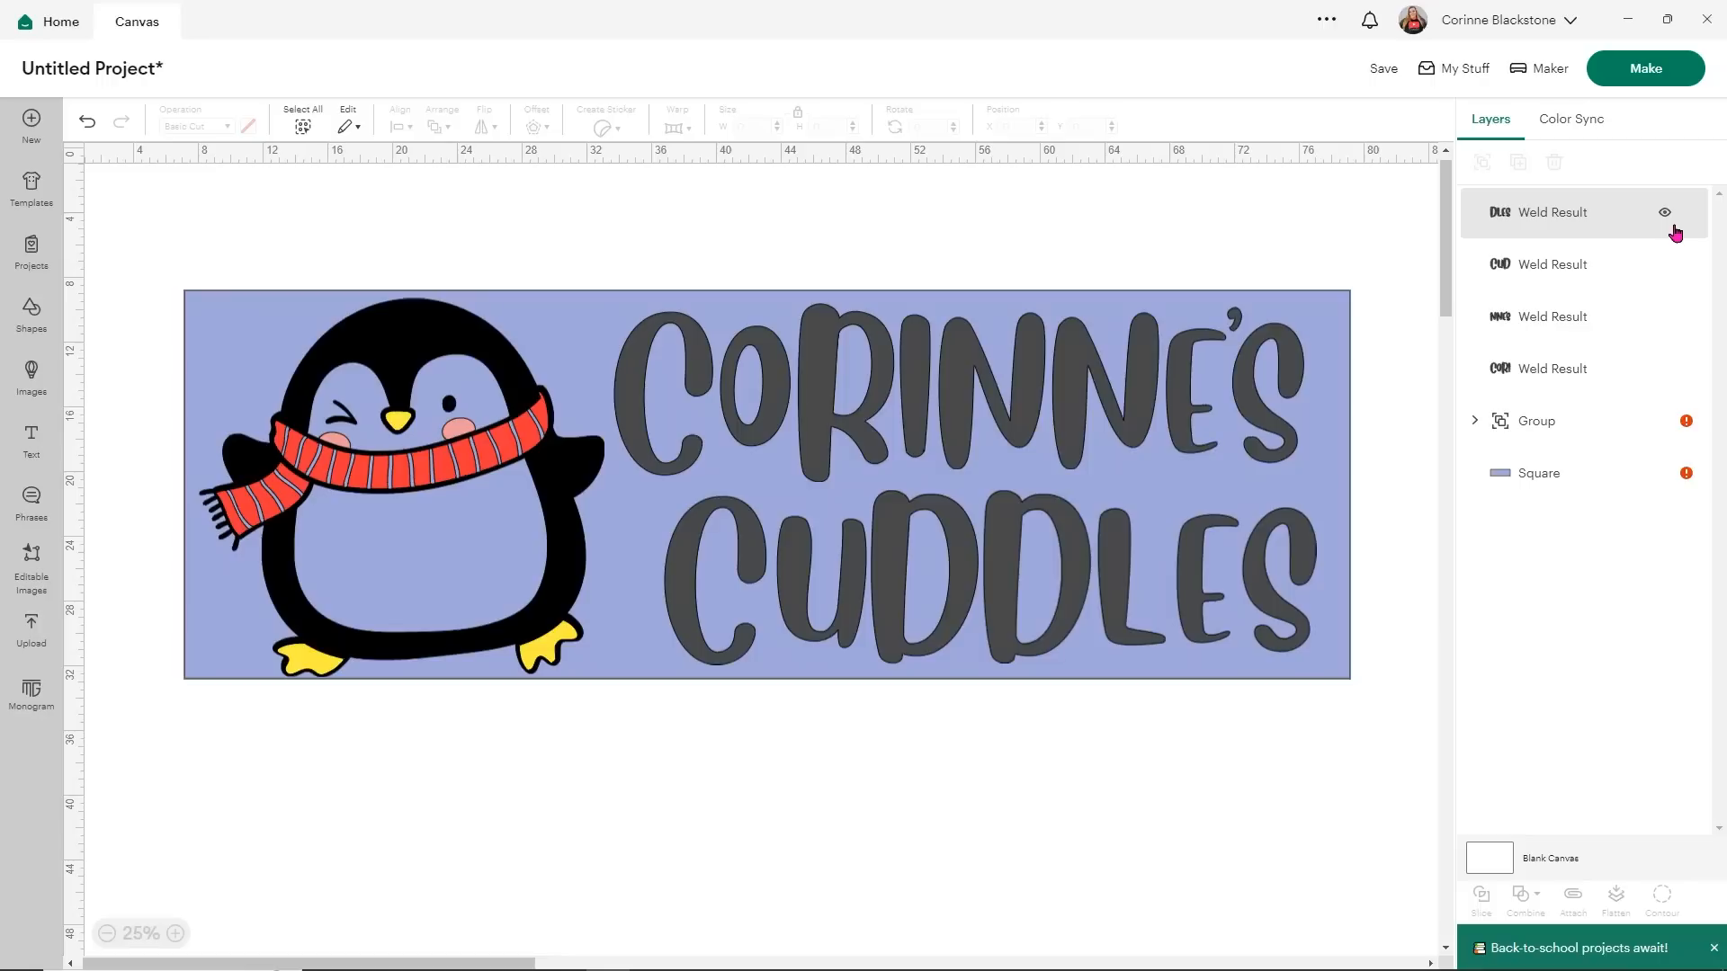
- Ungroup the penguin logo into its separate color layers
click(1474, 423)
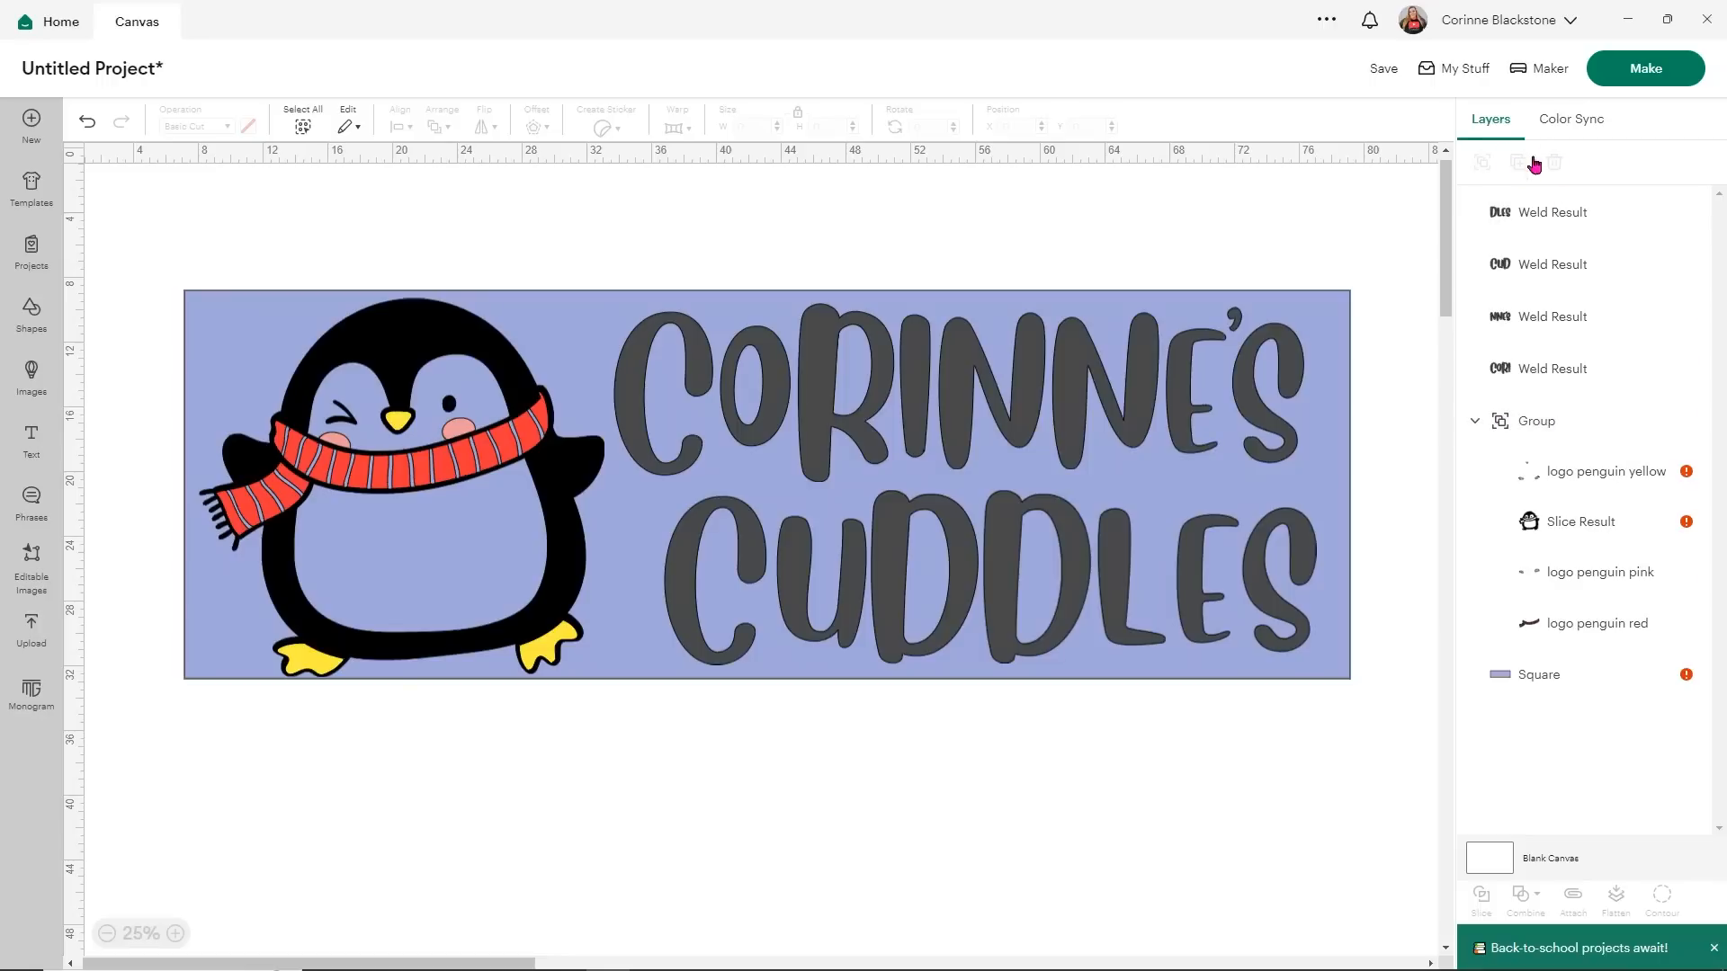
click(1599, 439)
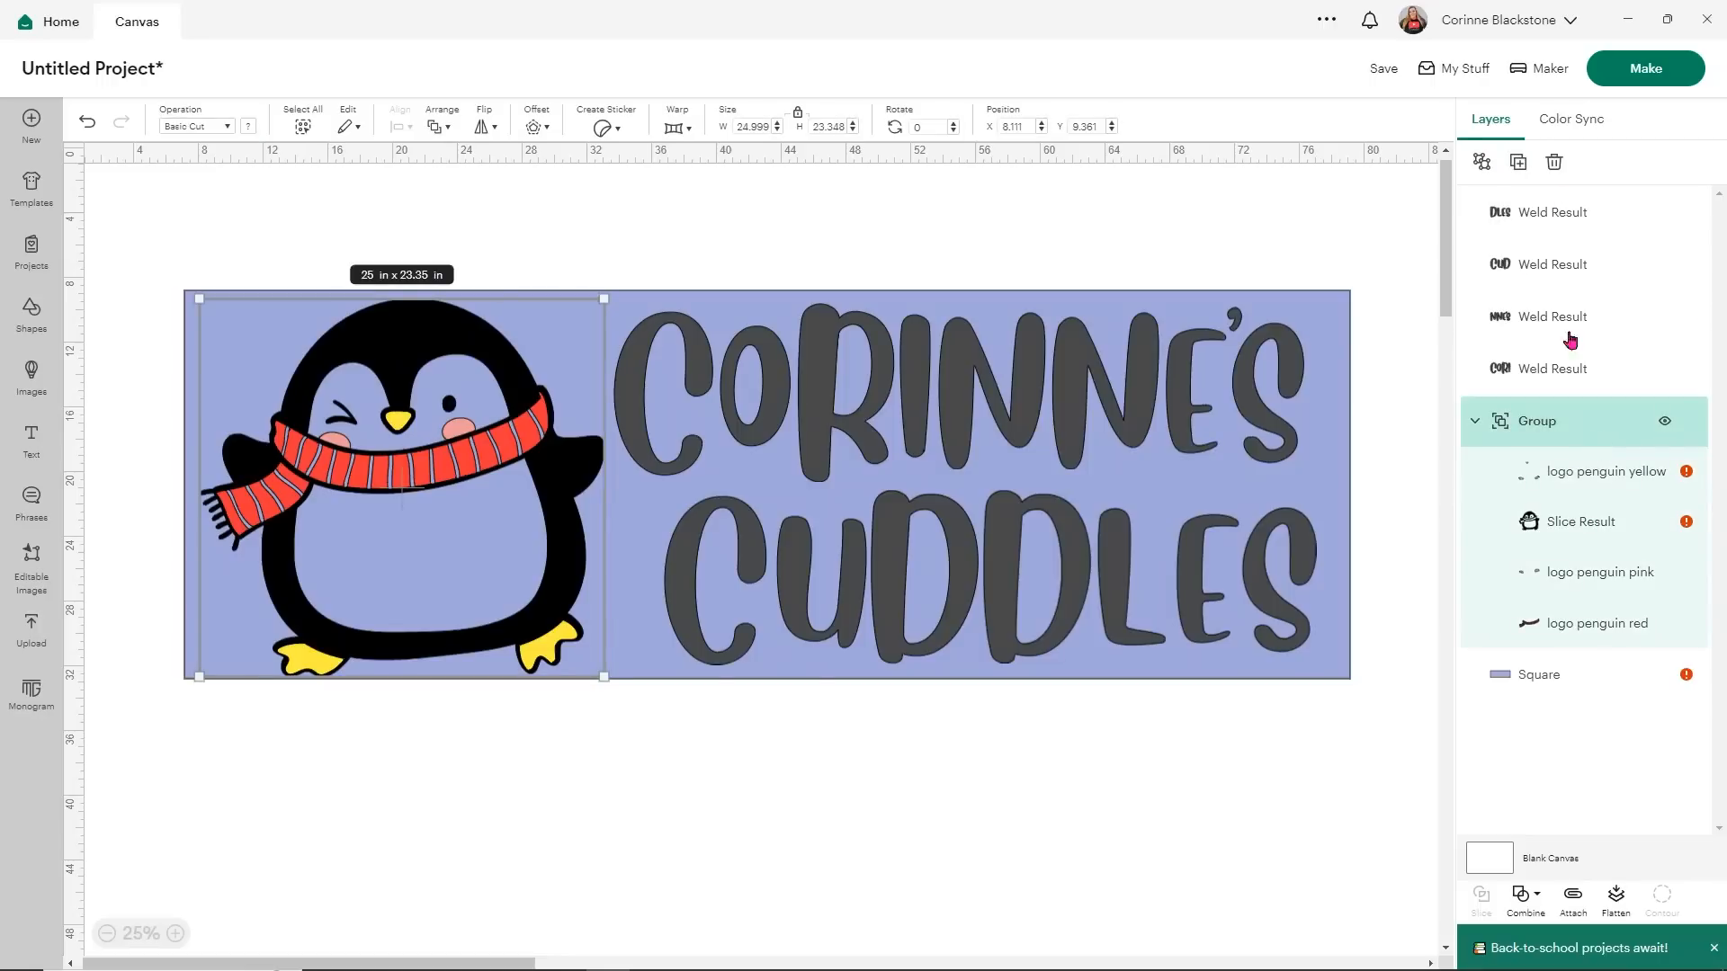
click(1481, 163)
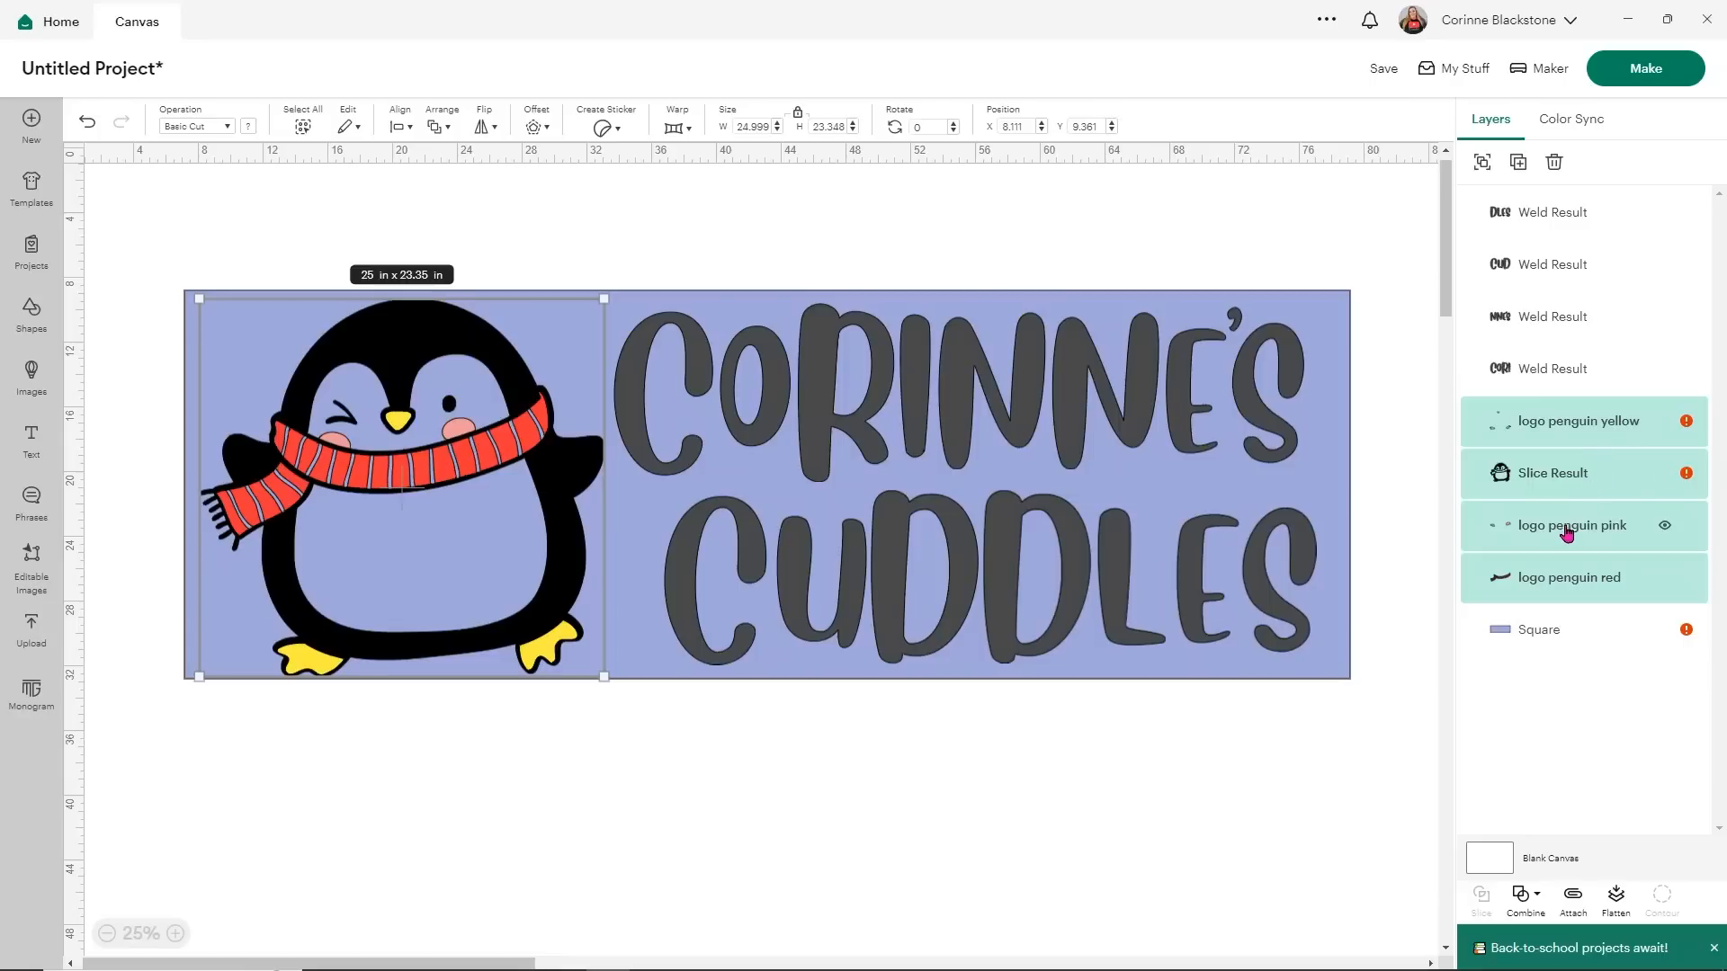
- Hide the pink cheek layer and the red scarf layer of the penguin logo
click(1663, 529)
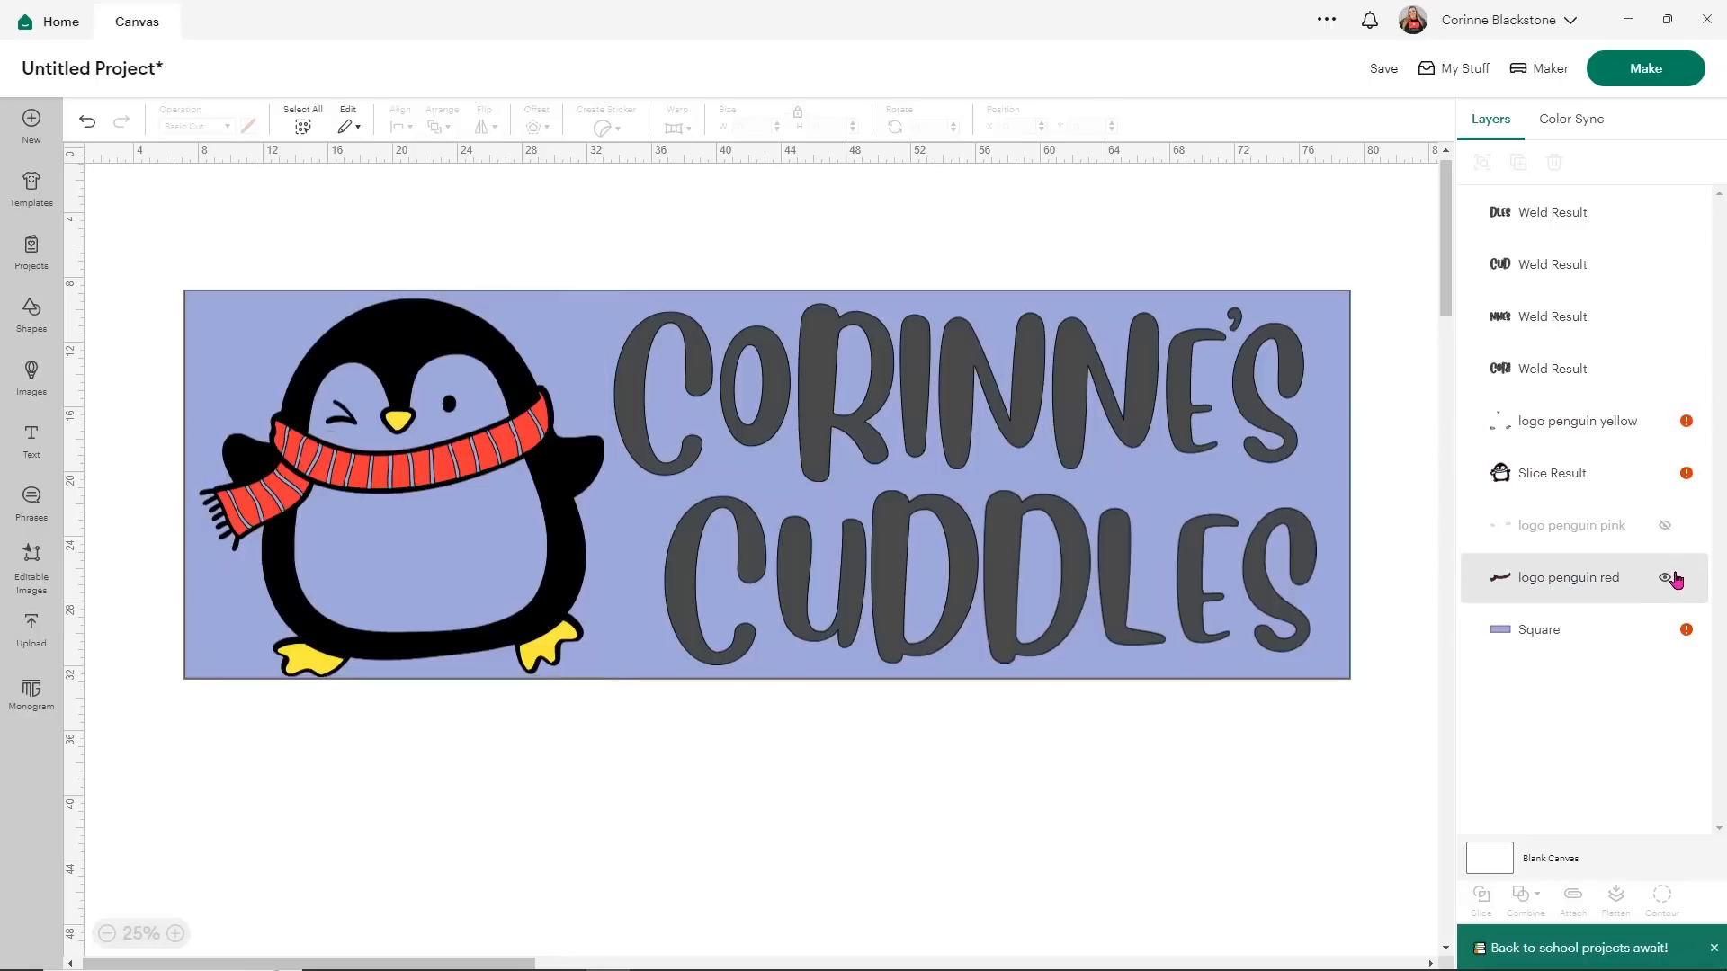
click(1671, 581)
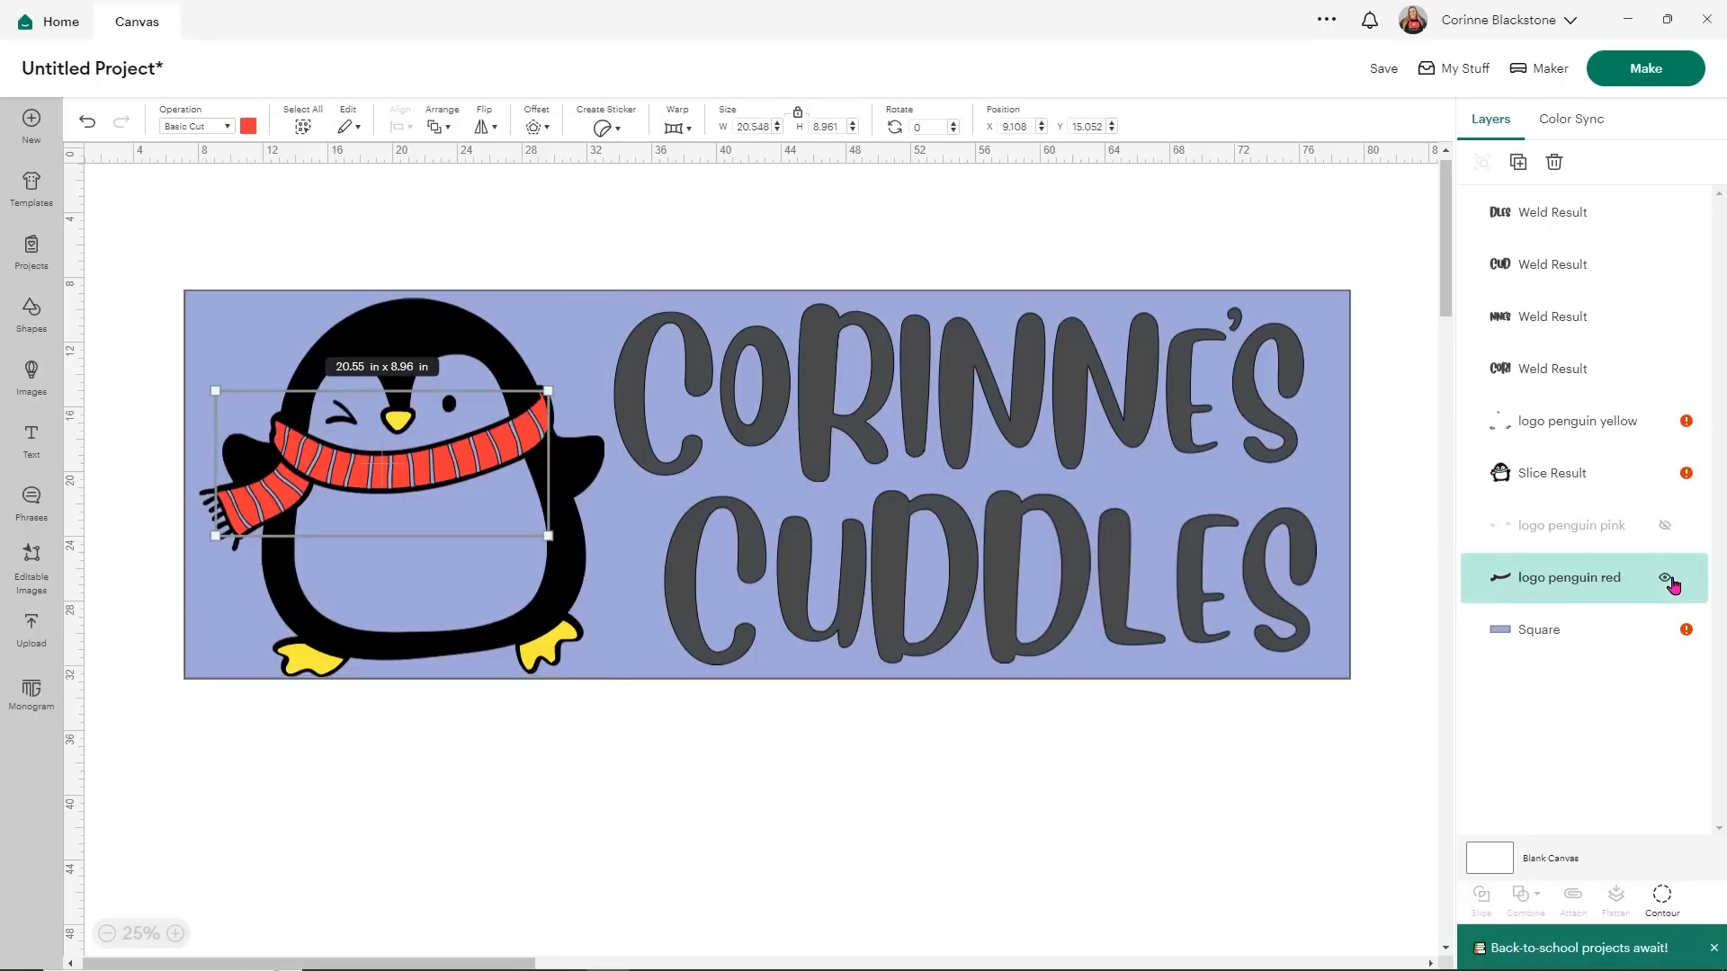
click(1669, 581)
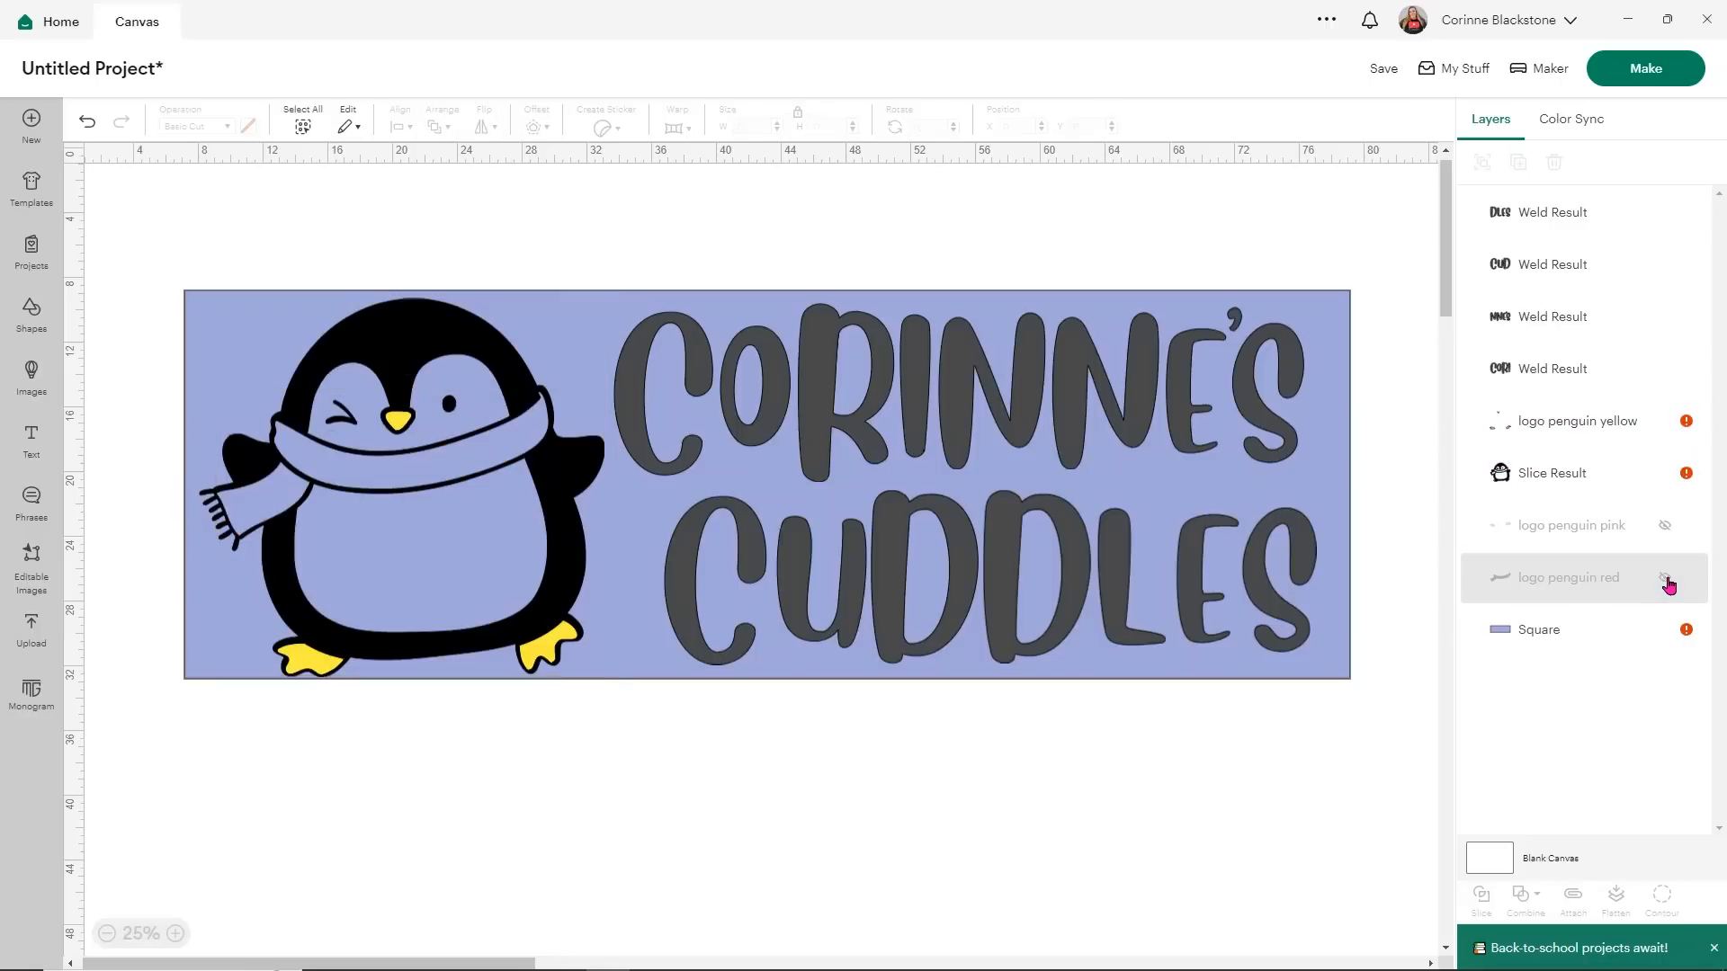
- Duplicate the penguin's yellow layer twice and move the copies down and right to about X 49.6, Y 29.2 in and X 29.3, Y 32.2 in
click(1610, 432)
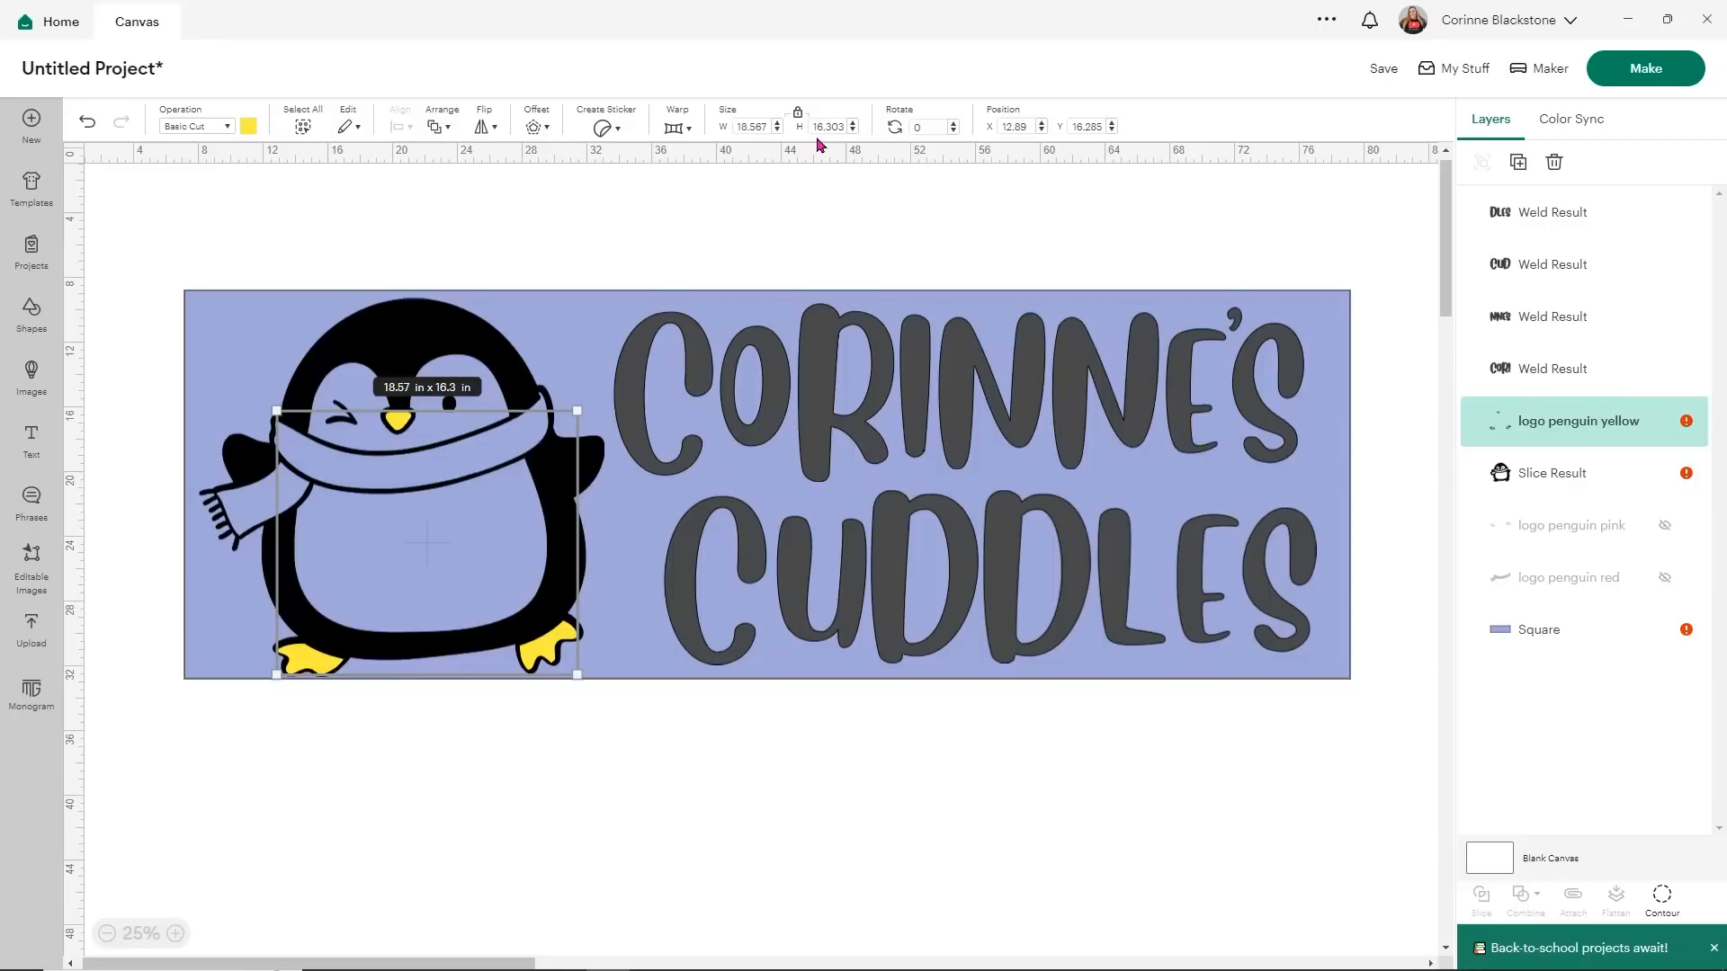
click(1518, 164)
click(1518, 164)
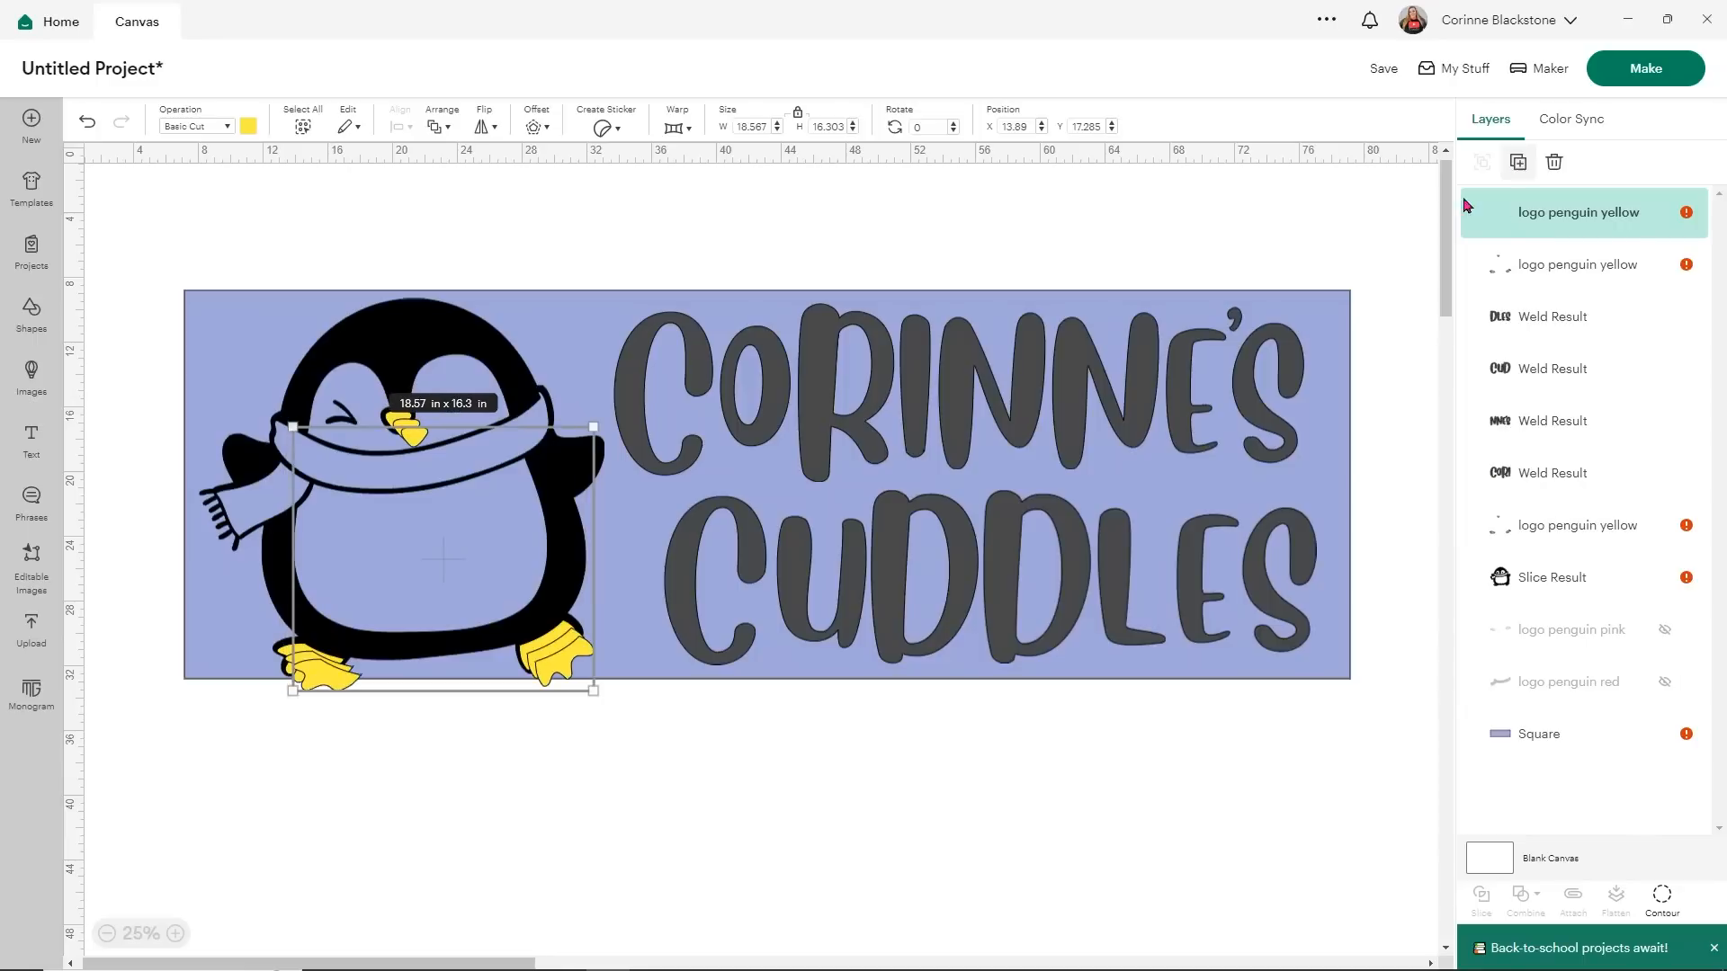
drag(576, 675, 1174, 895)
drag(553, 661, 836, 914)
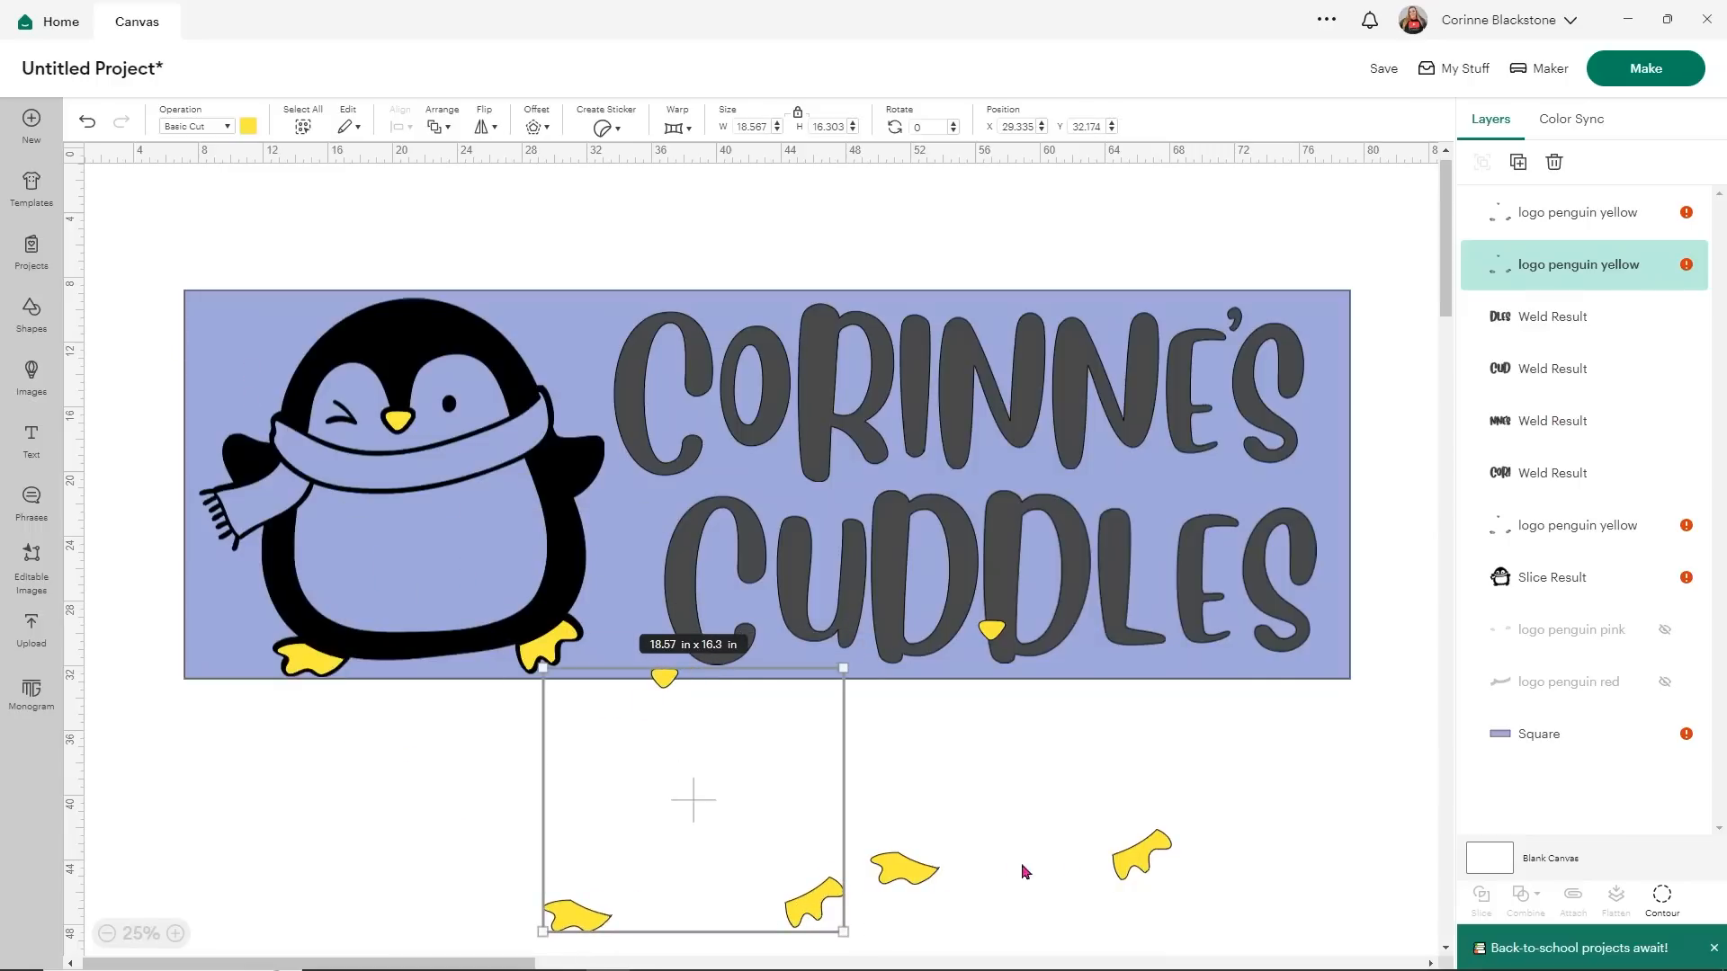
- Hide the contours of both feet in the yellow copy farther right, leaving only the beak
click(1126, 865)
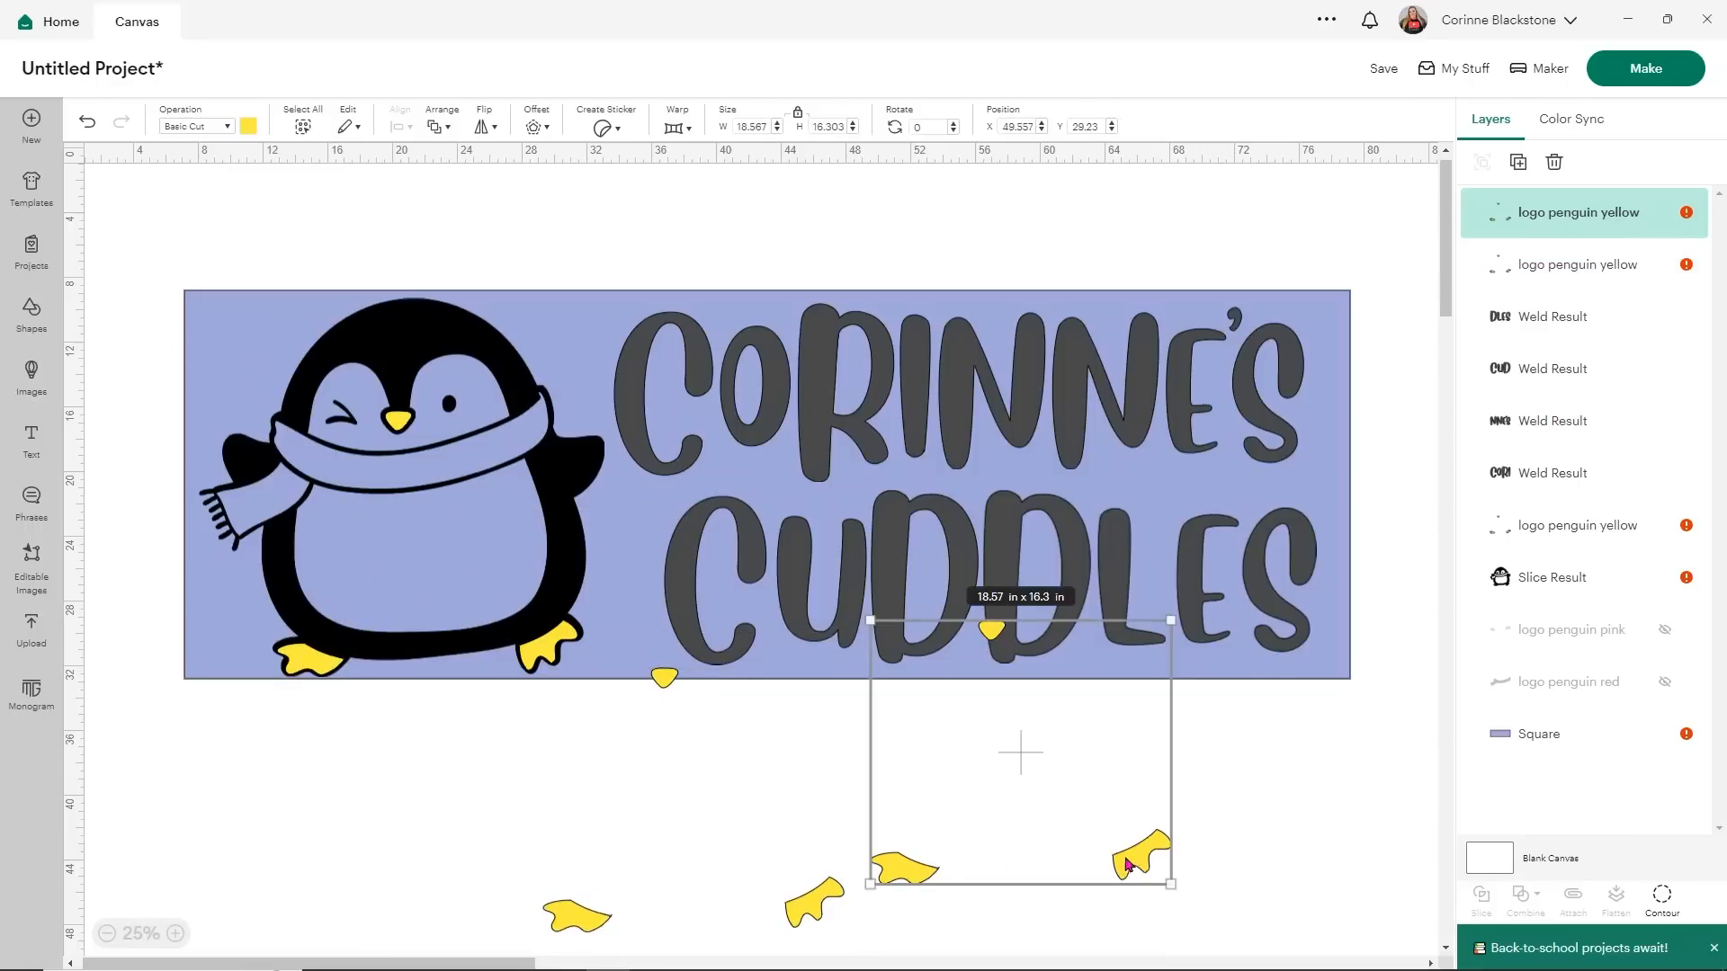
click(1663, 898)
click(921, 563)
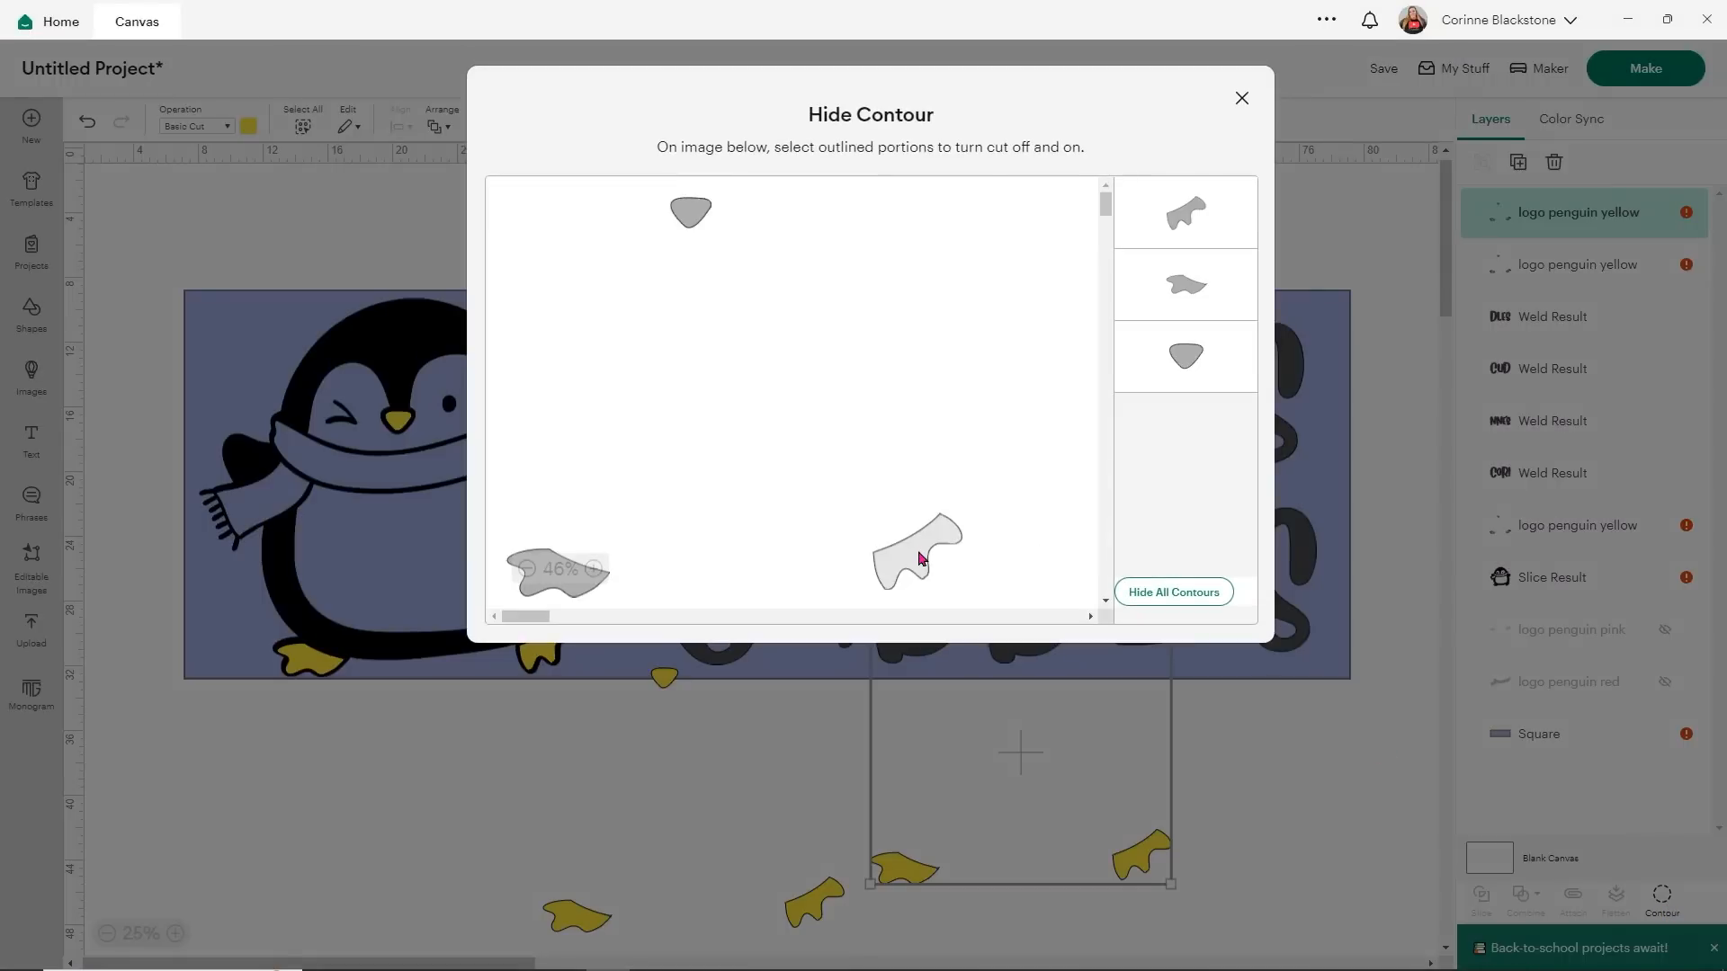
click(505, 585)
click(506, 543)
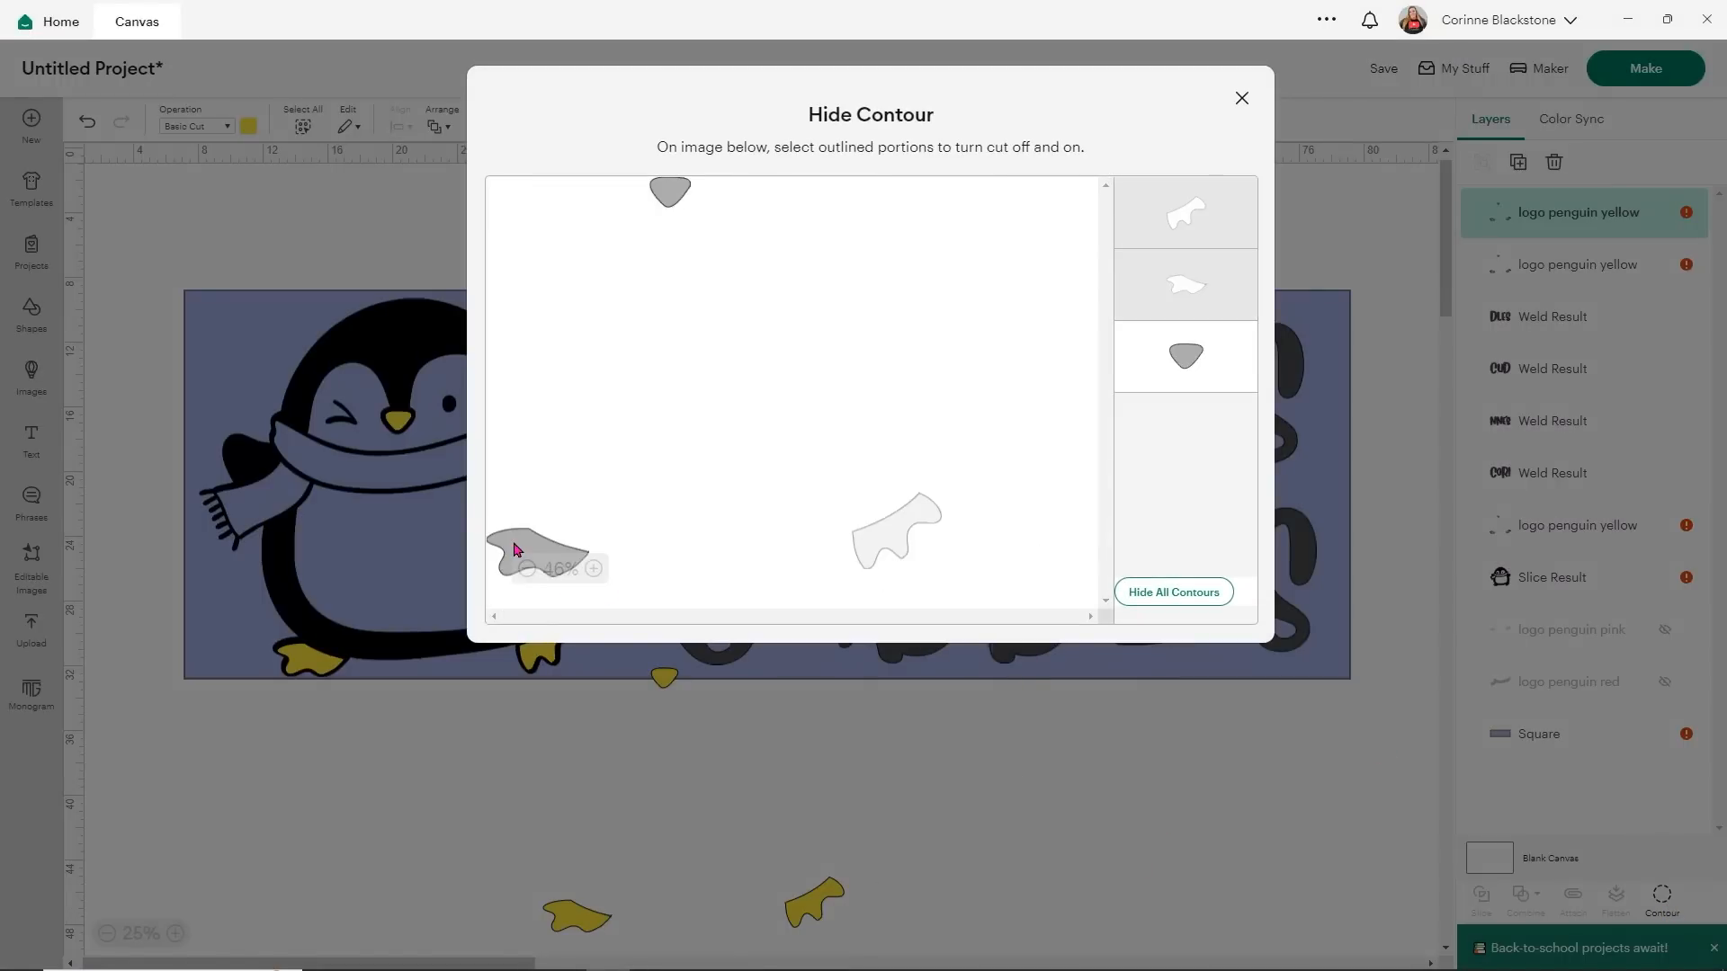
click(1241, 98)
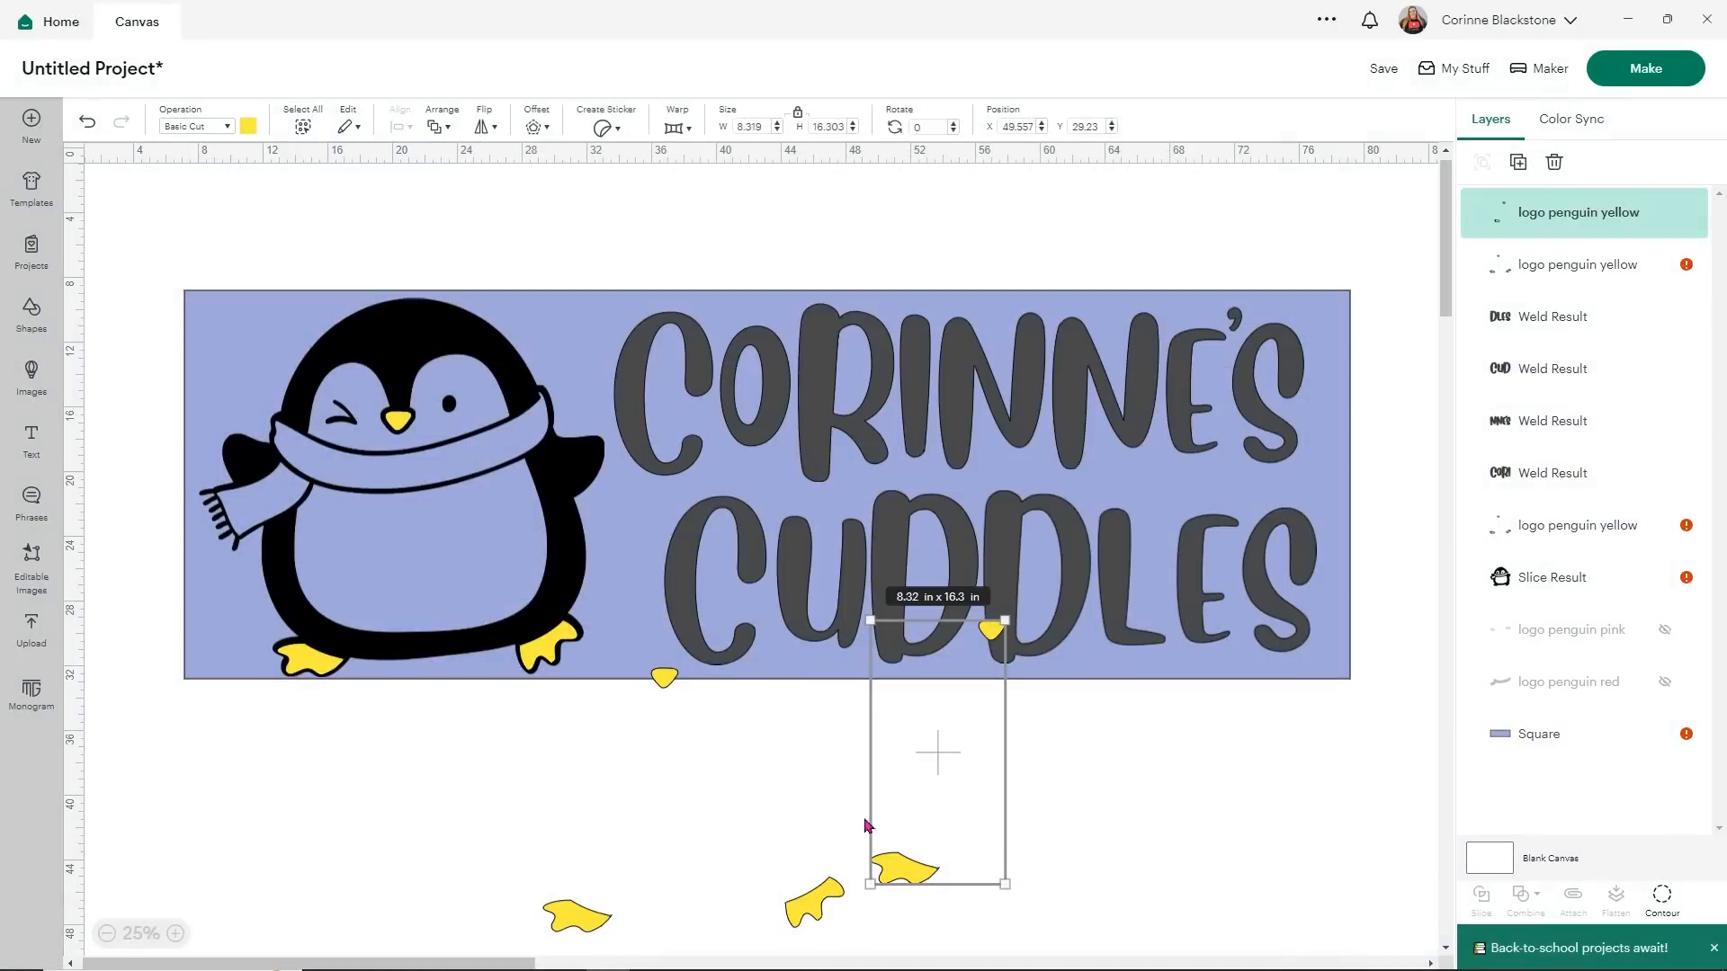
click(1662, 895)
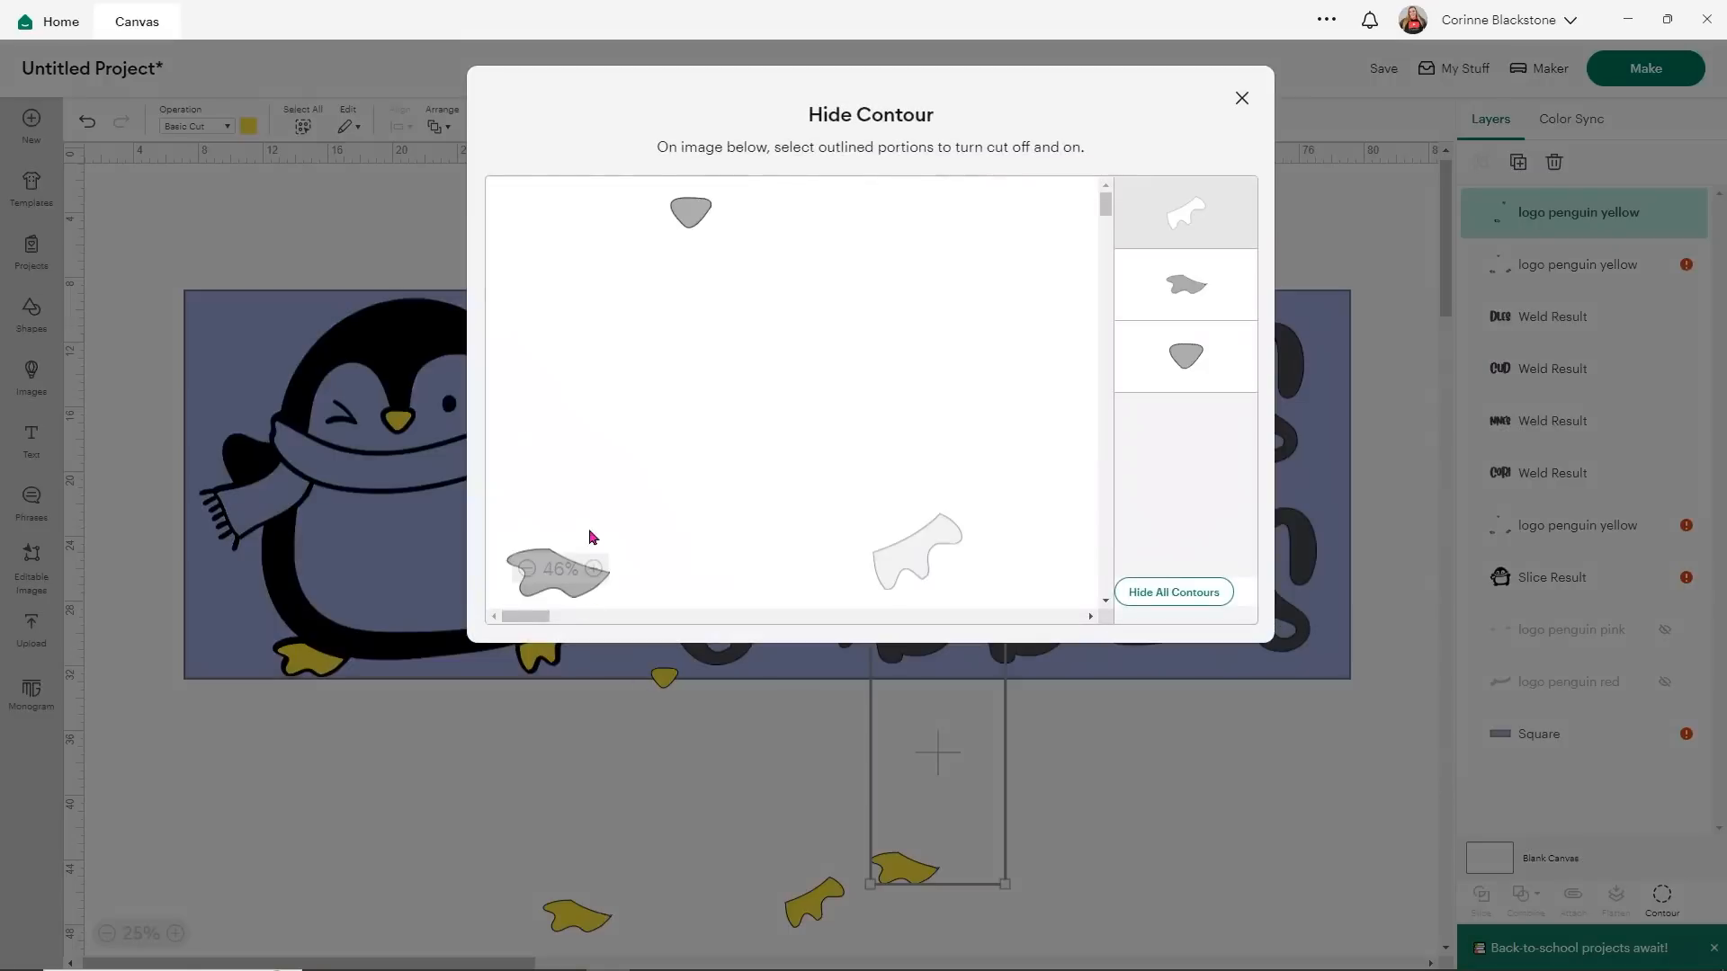
click(580, 600)
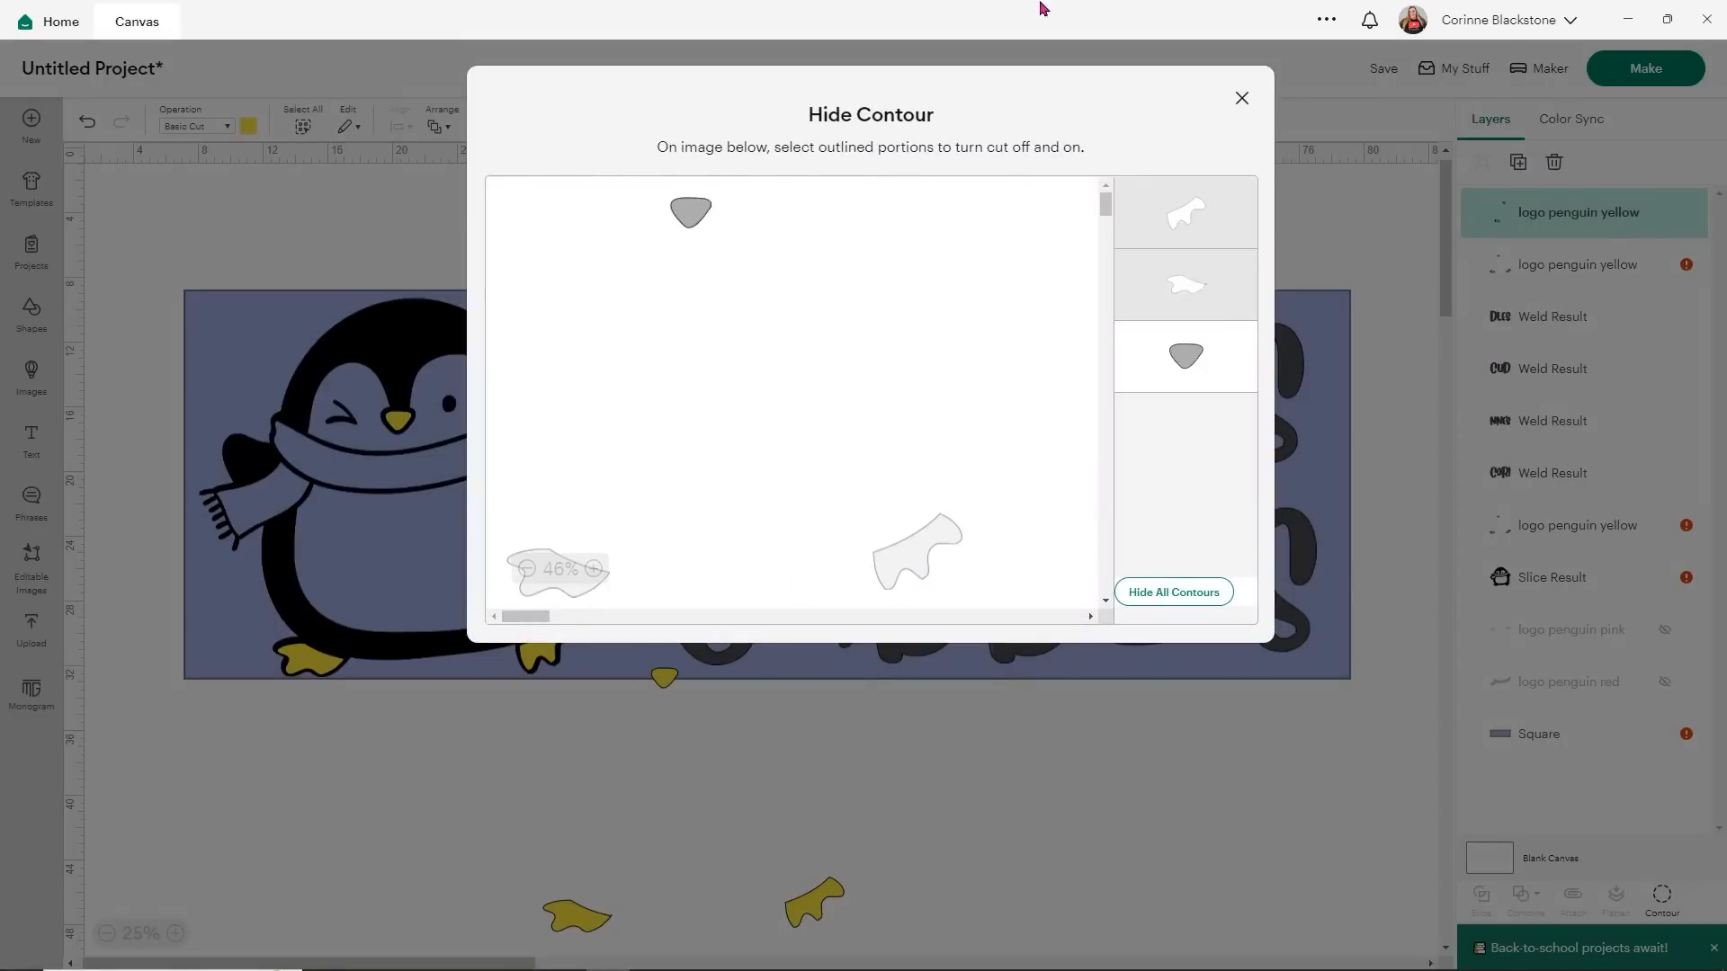
- Move the separate beak copy onto the penguin's forehead, at about X 19.7, Y 12.7 in
click(1241, 98)
drag(994, 633, 401, 363)
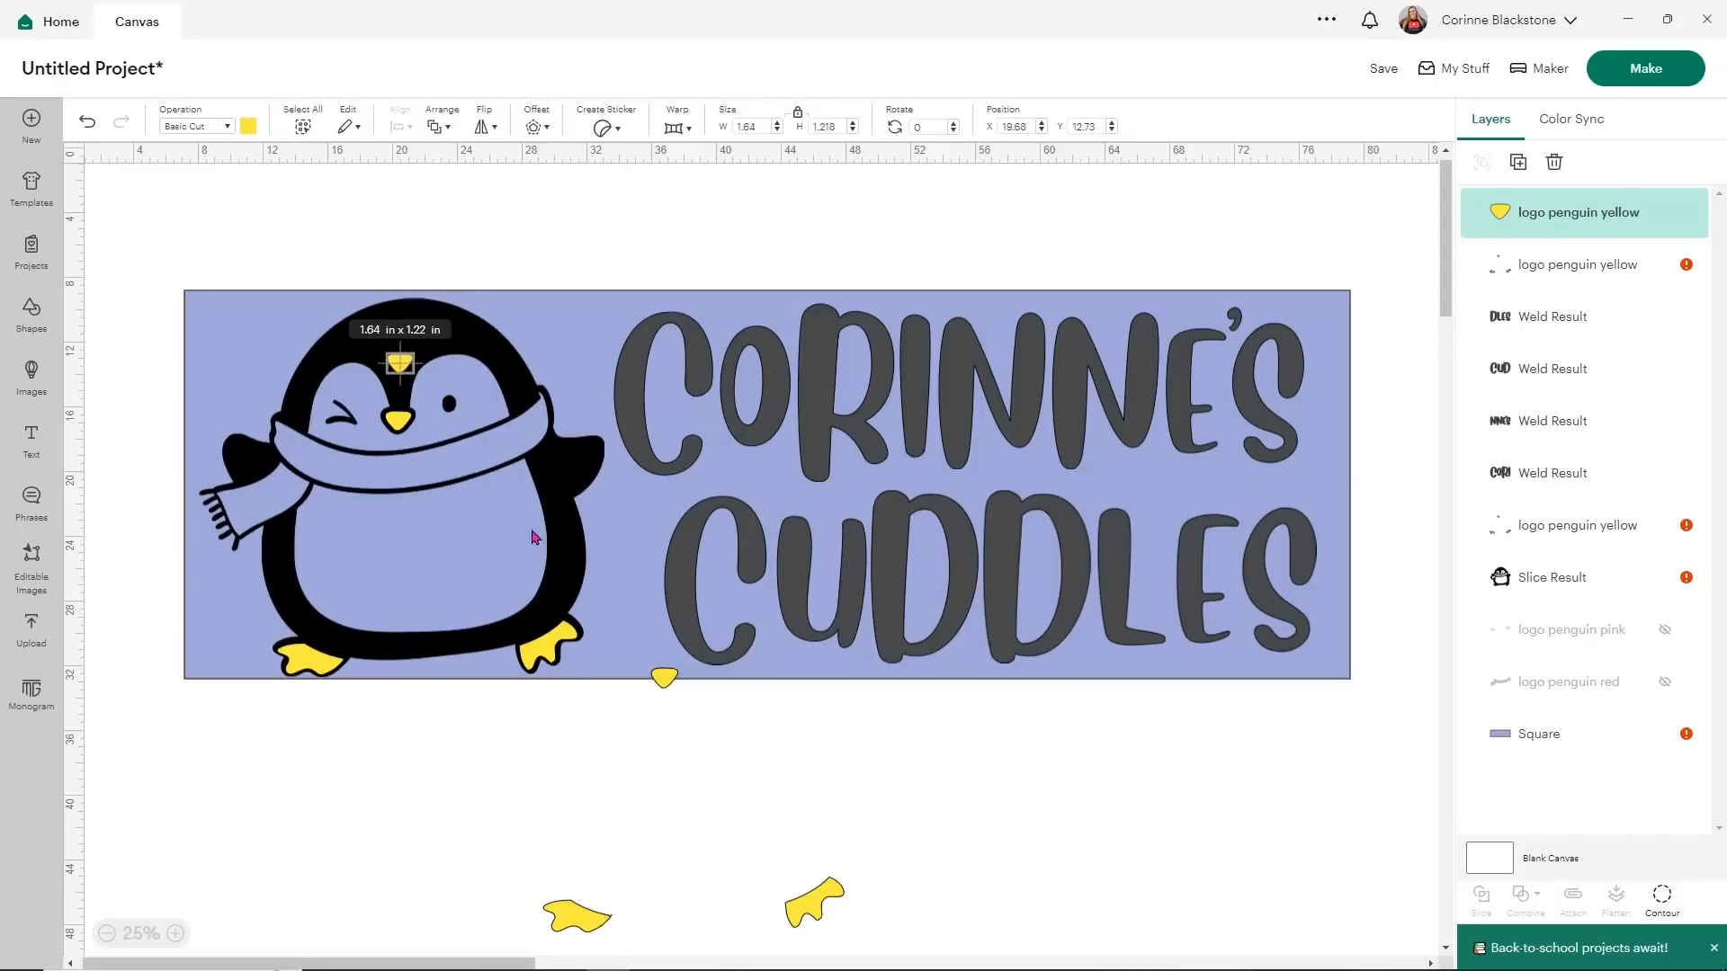
- Hide the beak and right foot contours in the lower yellow copy and move the remaining left foot to about X 10.7, Y 33.2 in
click(803, 905)
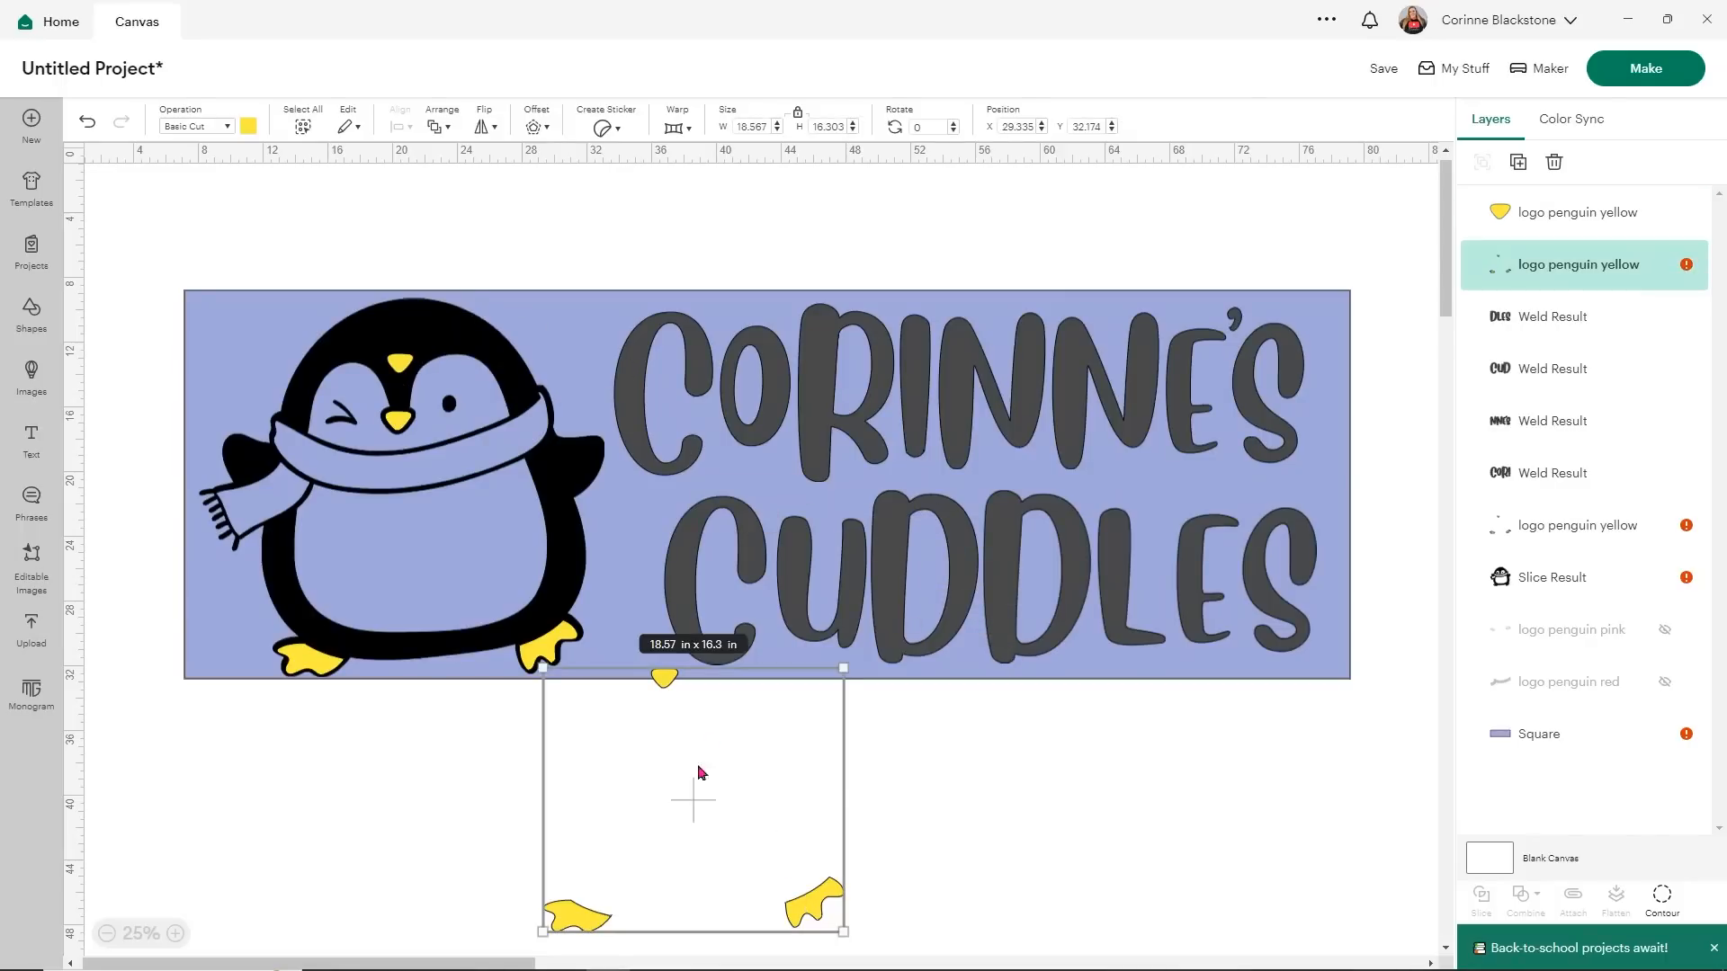
click(1662, 895)
click(698, 218)
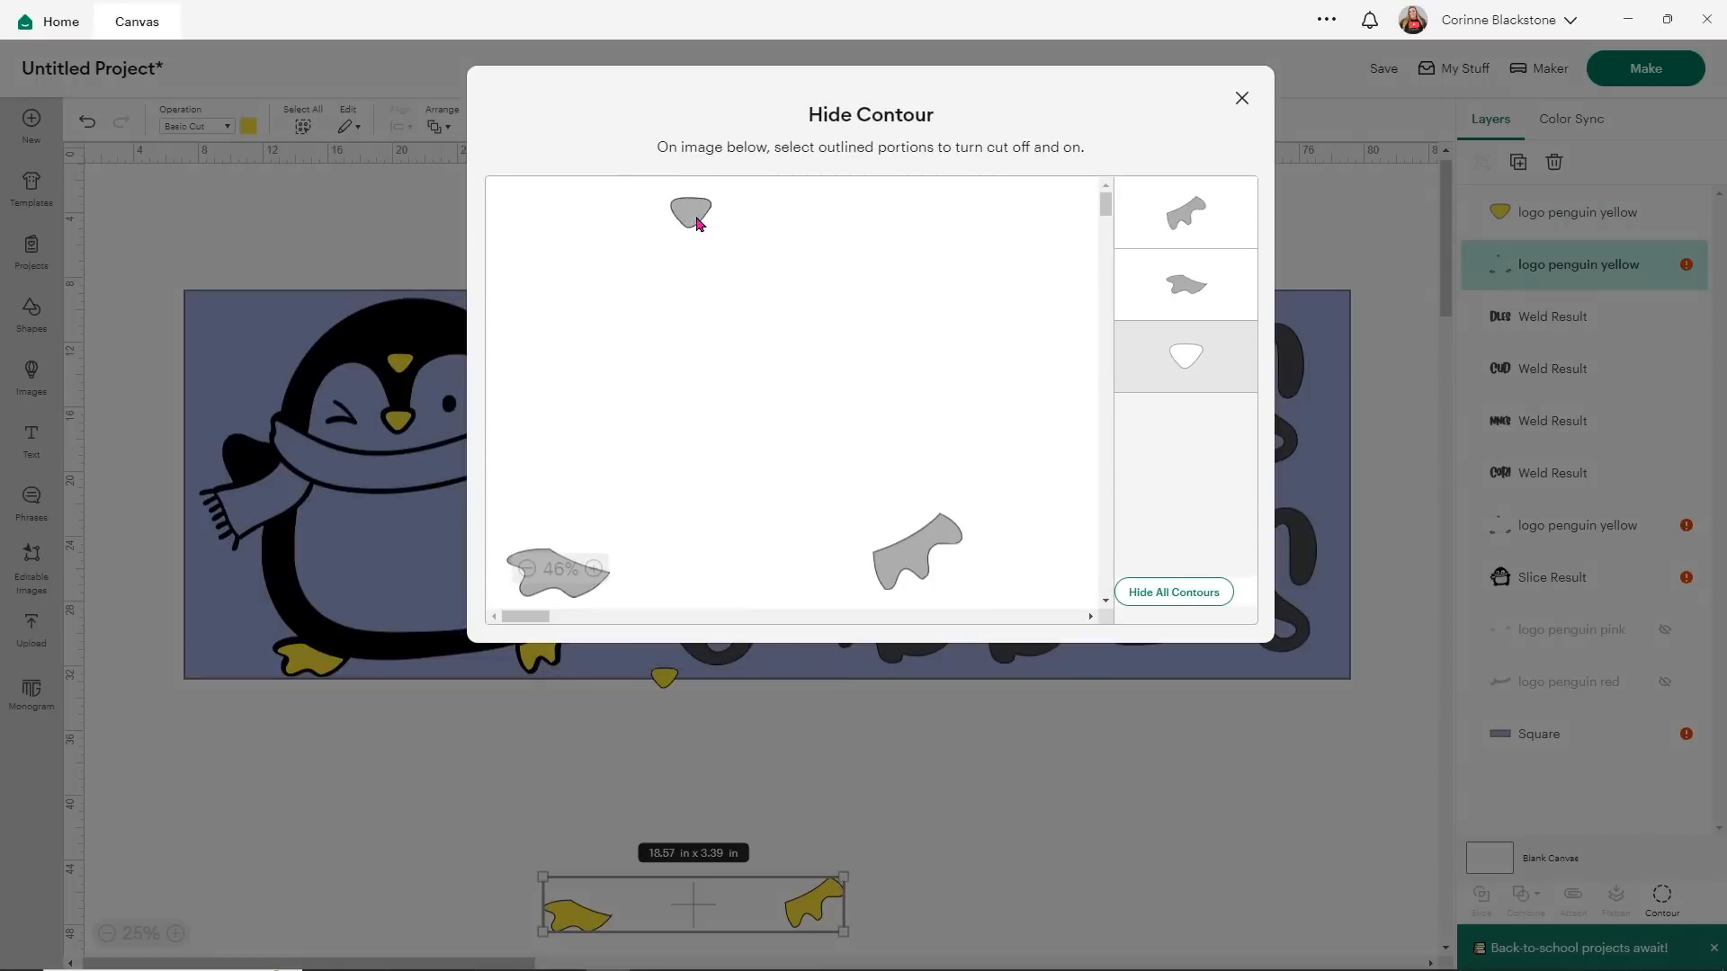
click(933, 546)
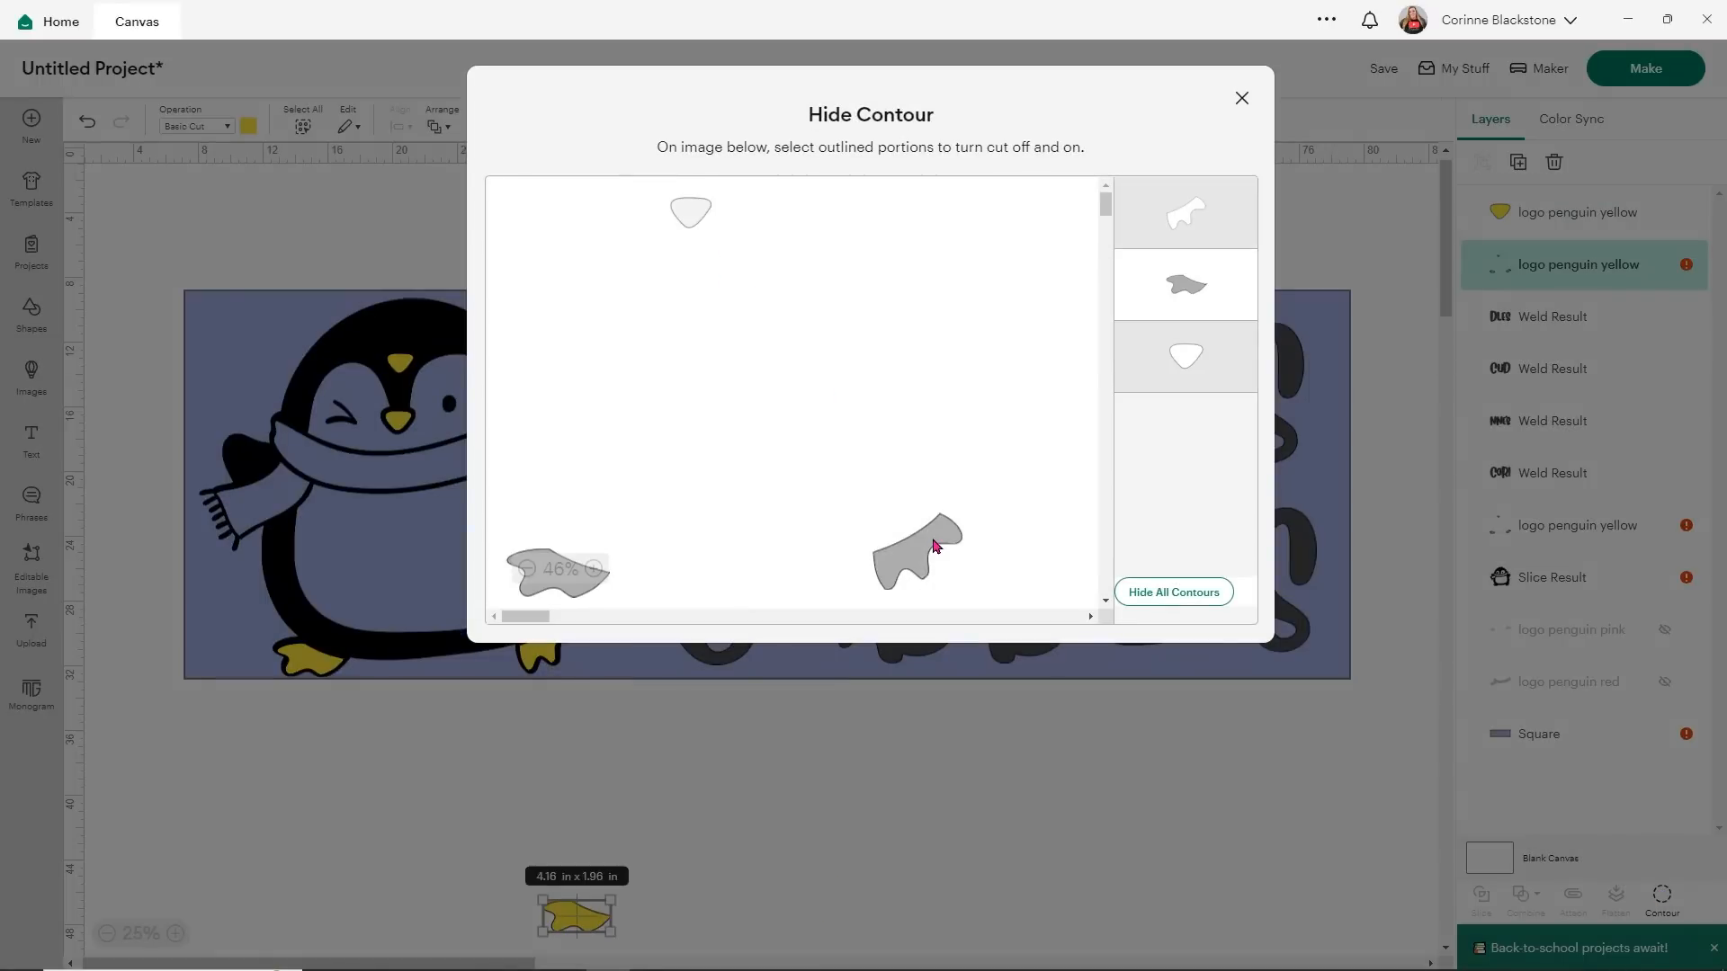
click(1242, 97)
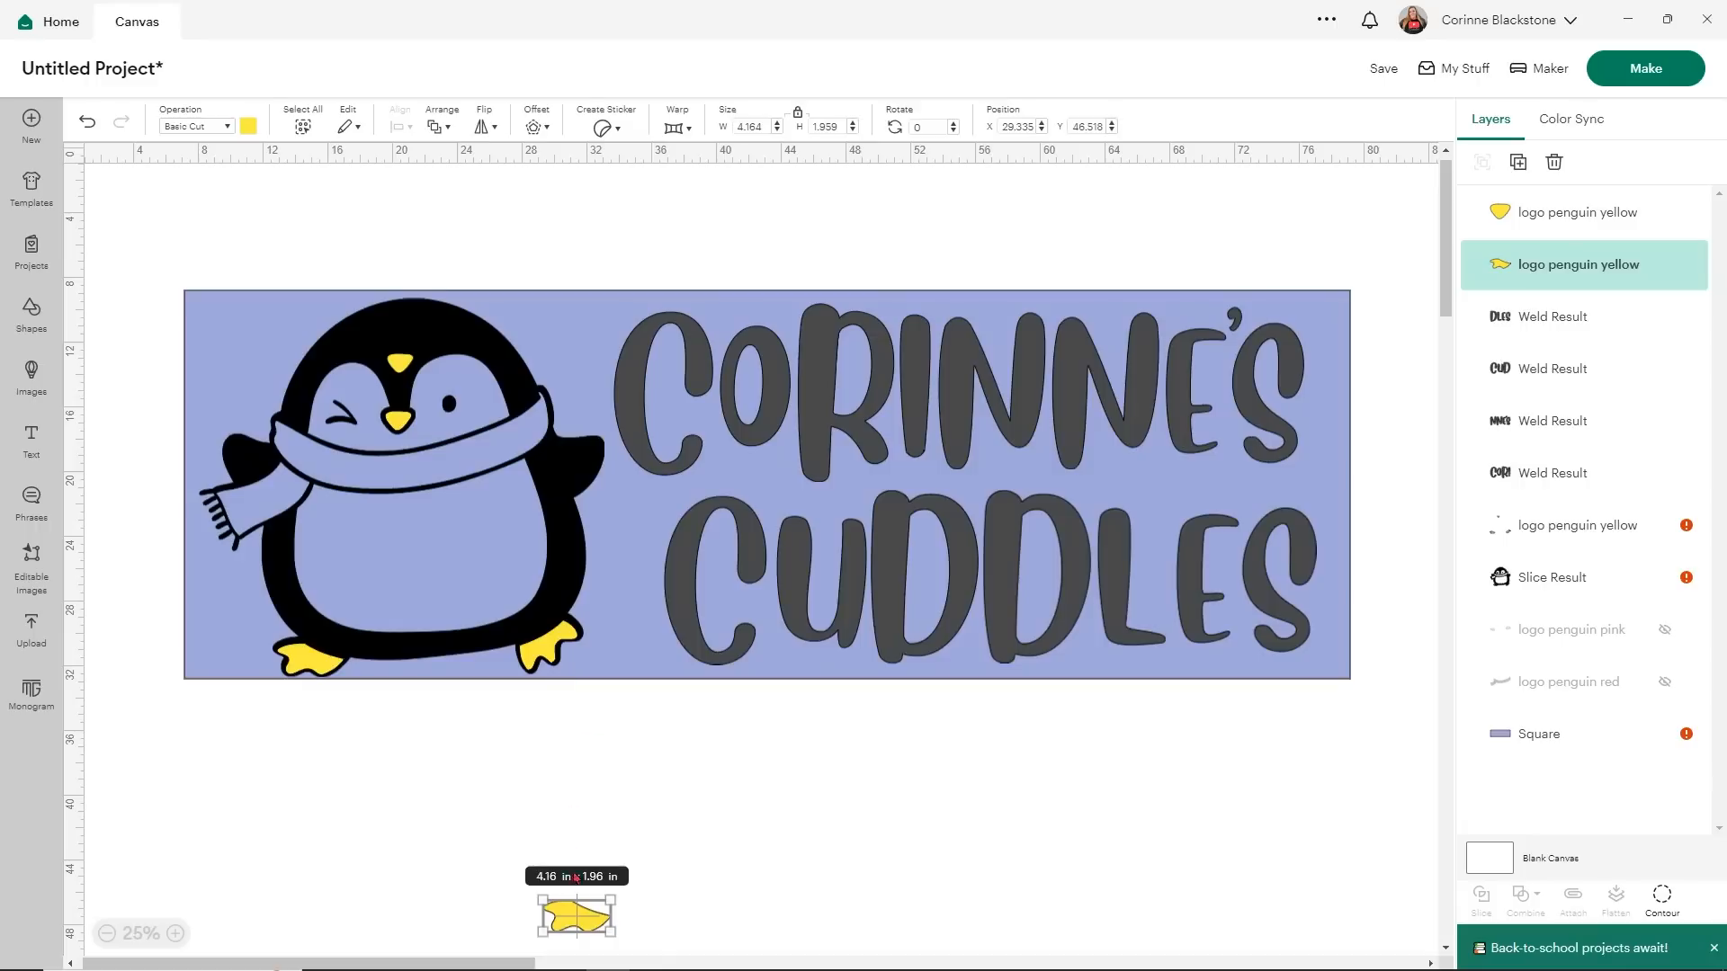
drag(572, 913, 270, 700)
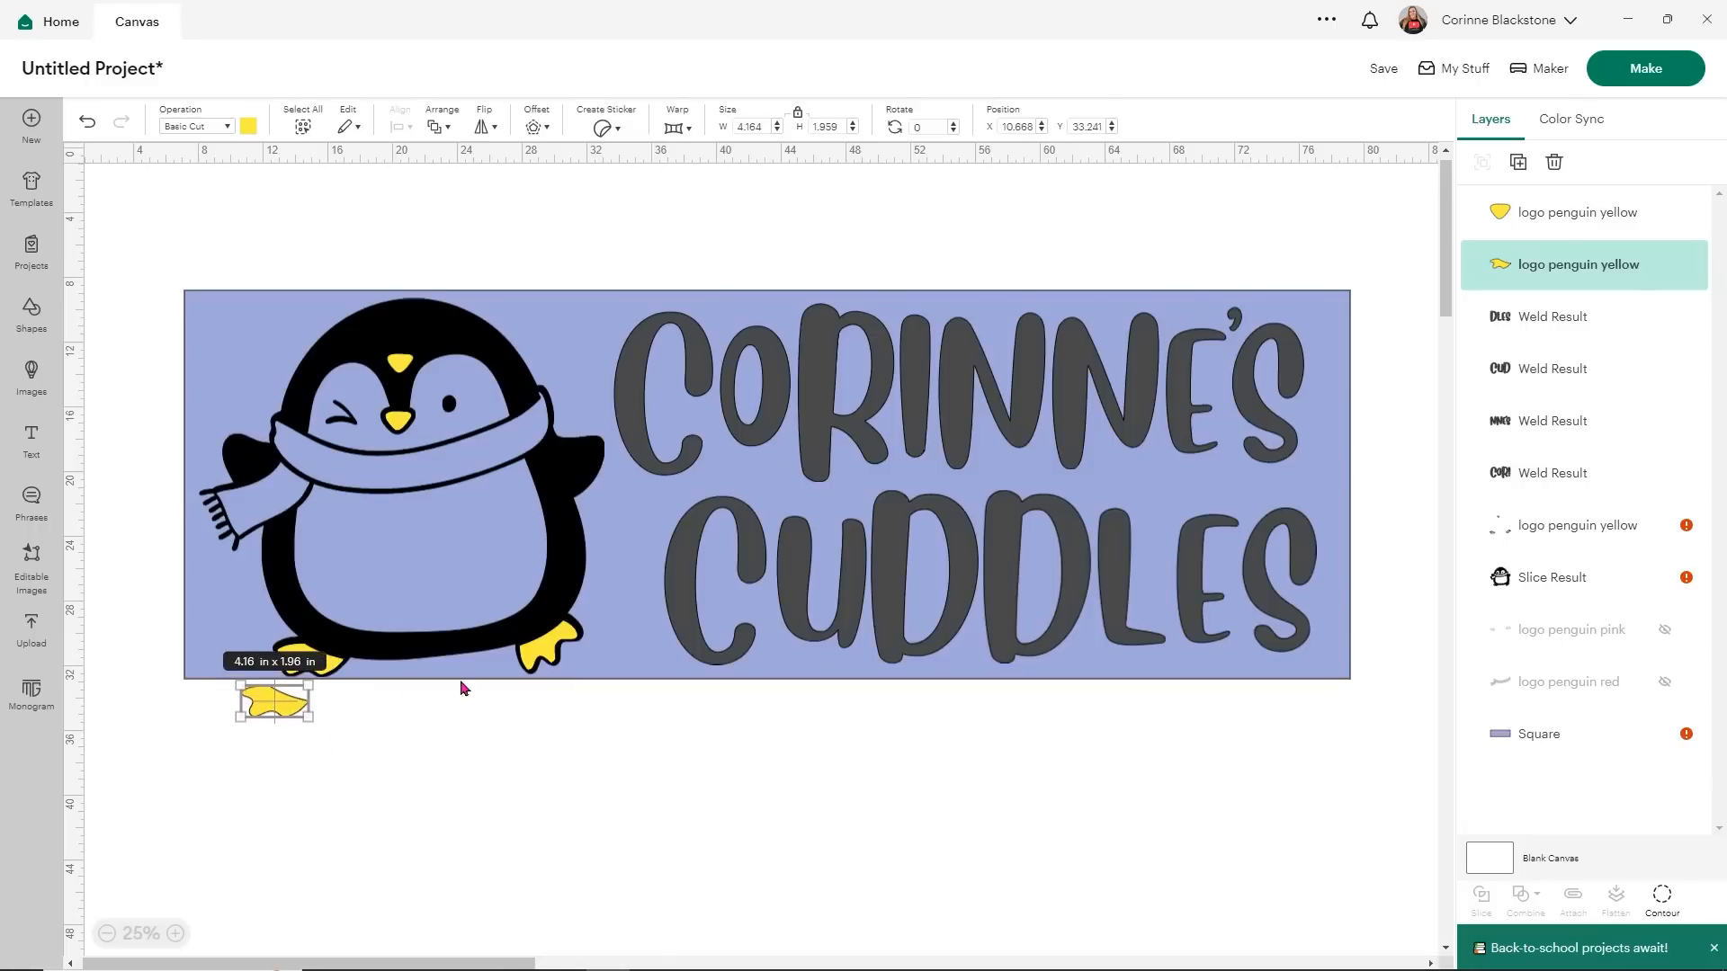
- Hide the beak and left foot contours in the penguin's original yellow layer, leaving only the right foot
click(546, 654)
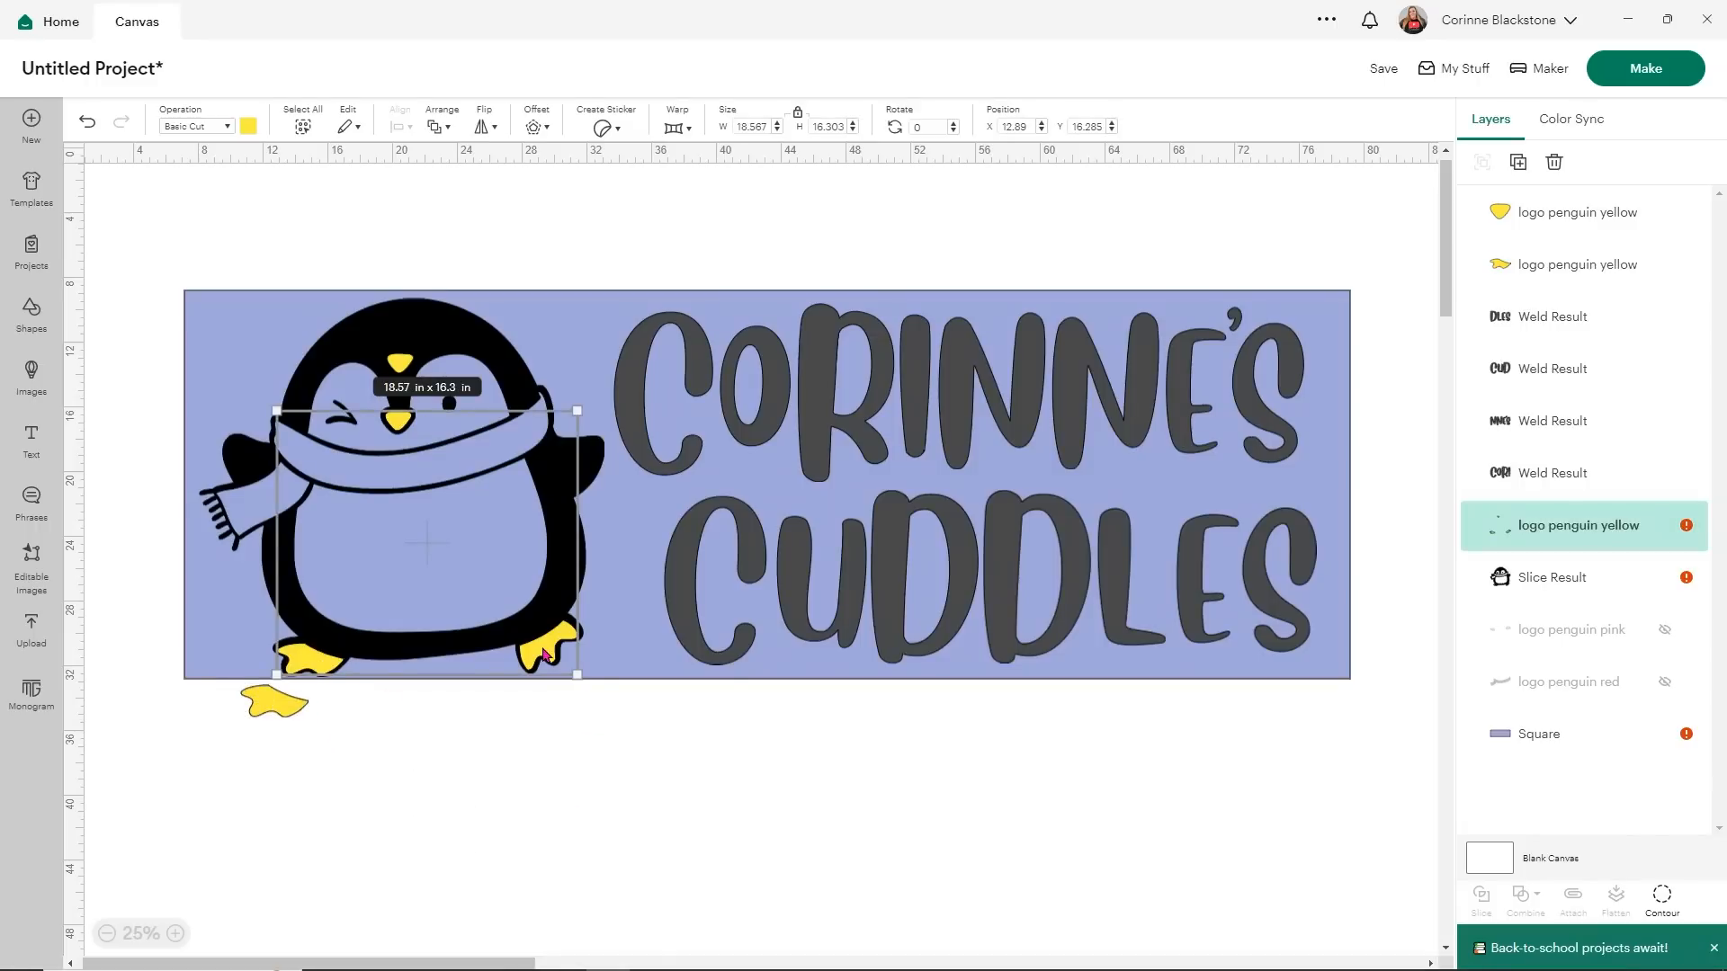
click(1661, 895)
click(695, 214)
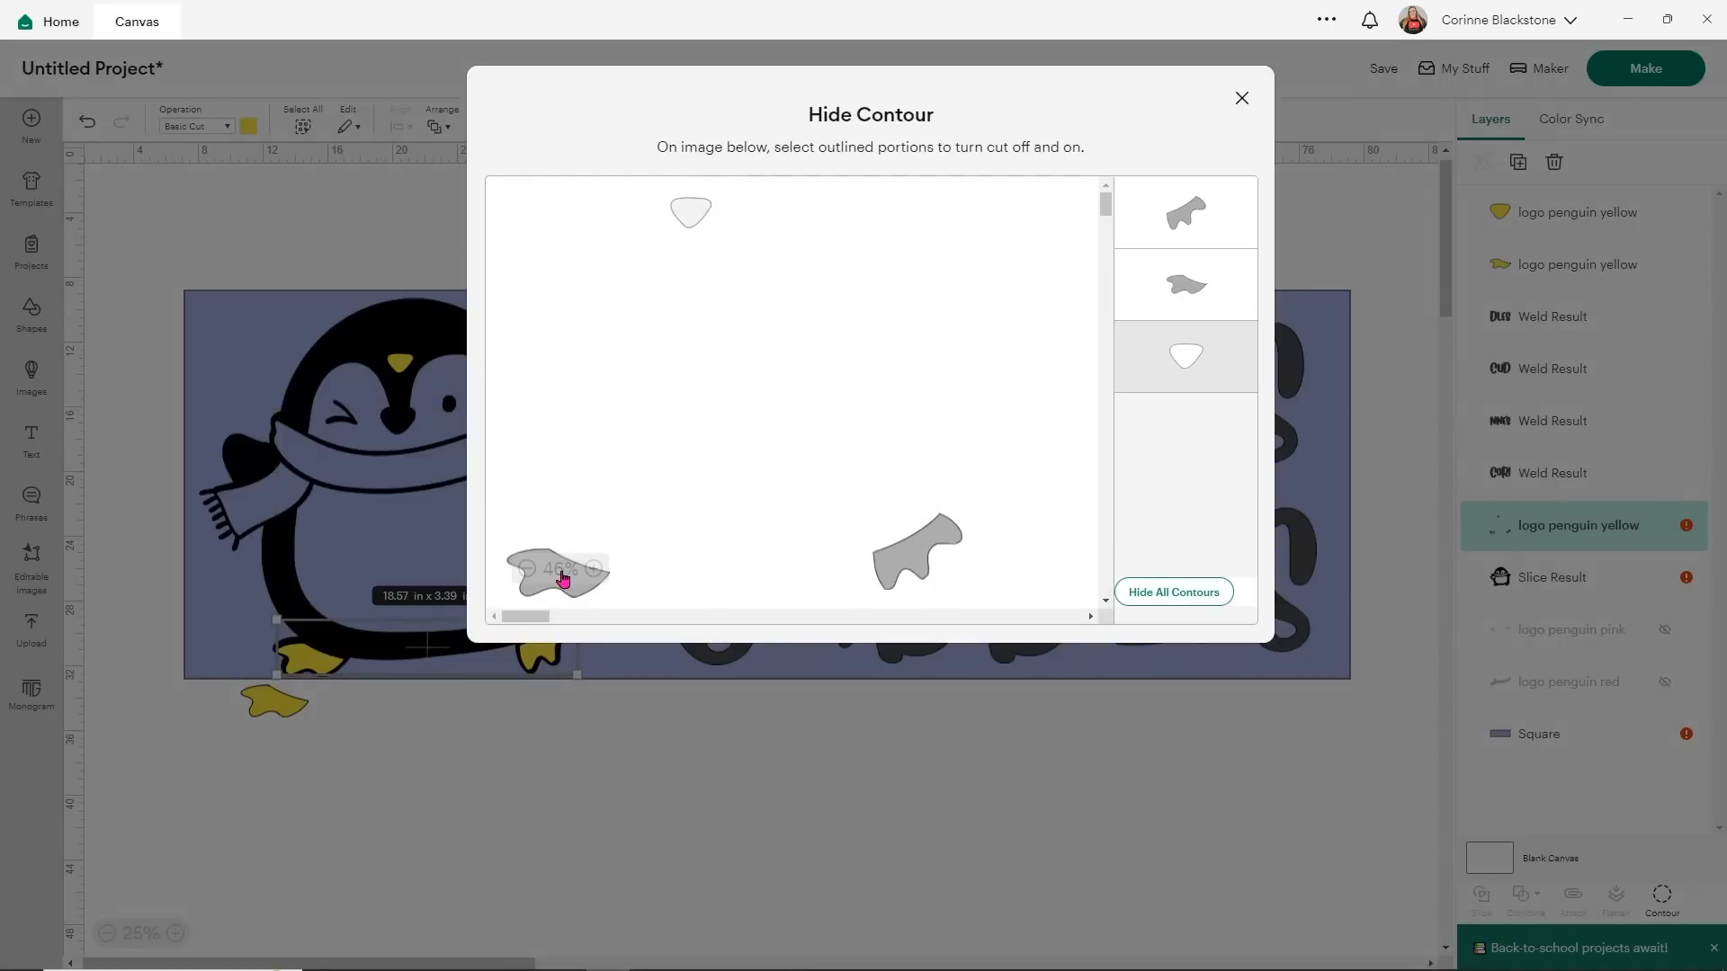
click(579, 601)
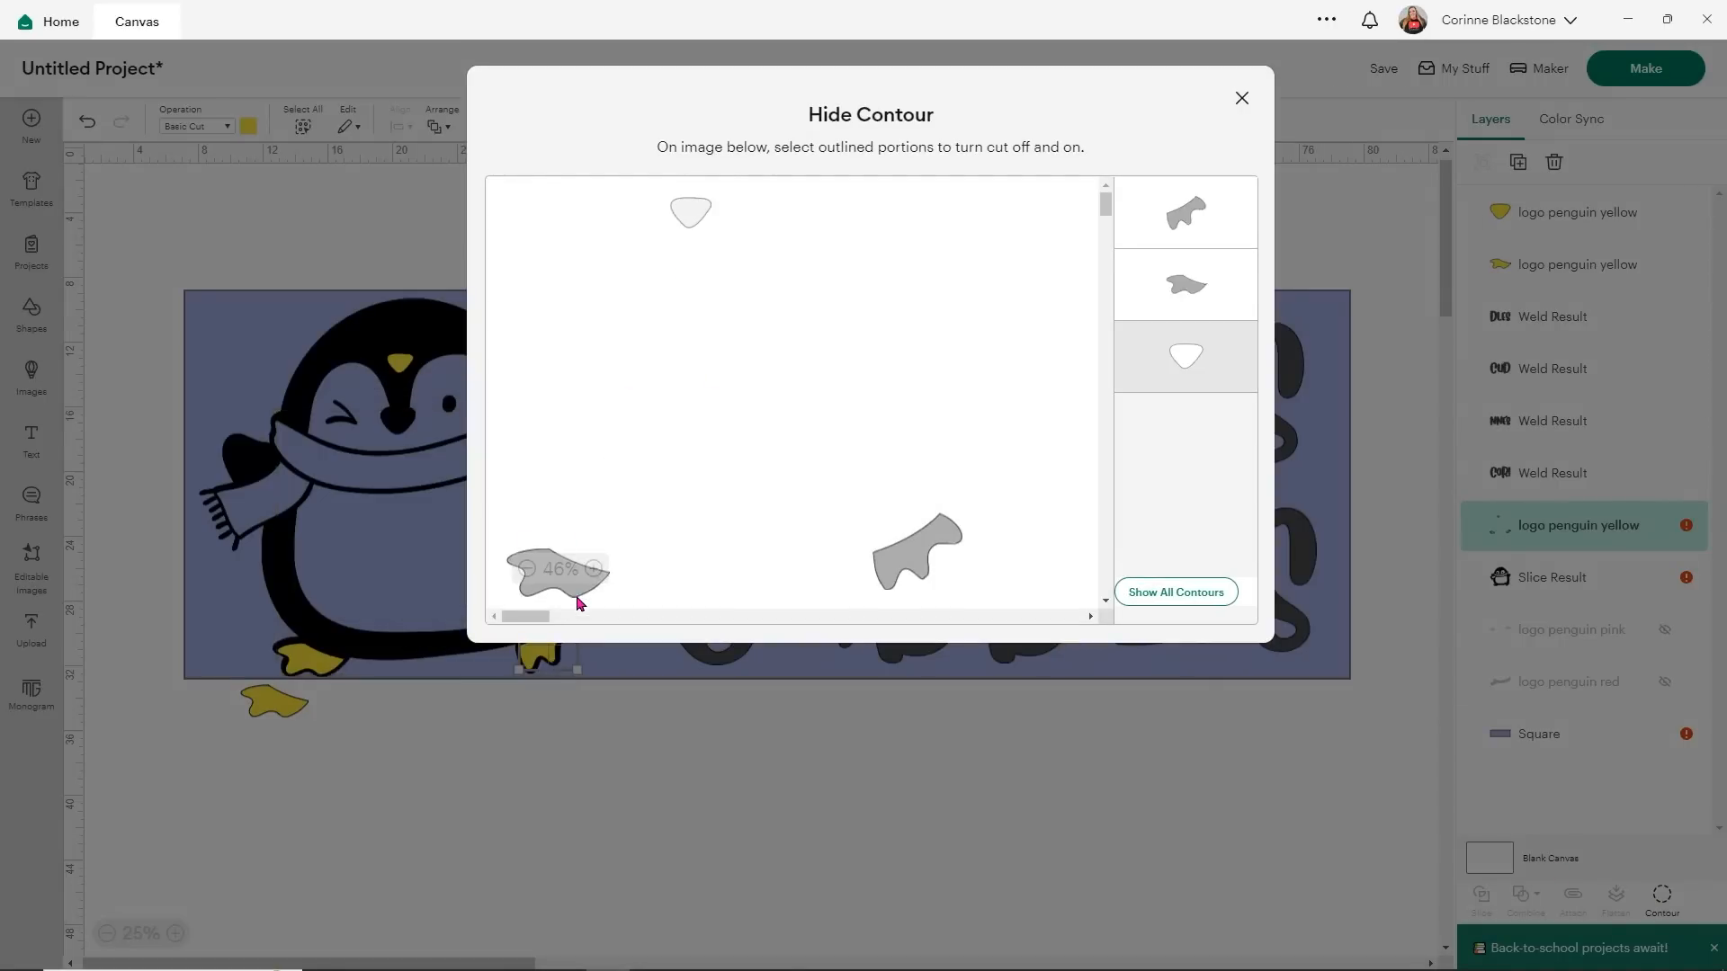
click(1240, 99)
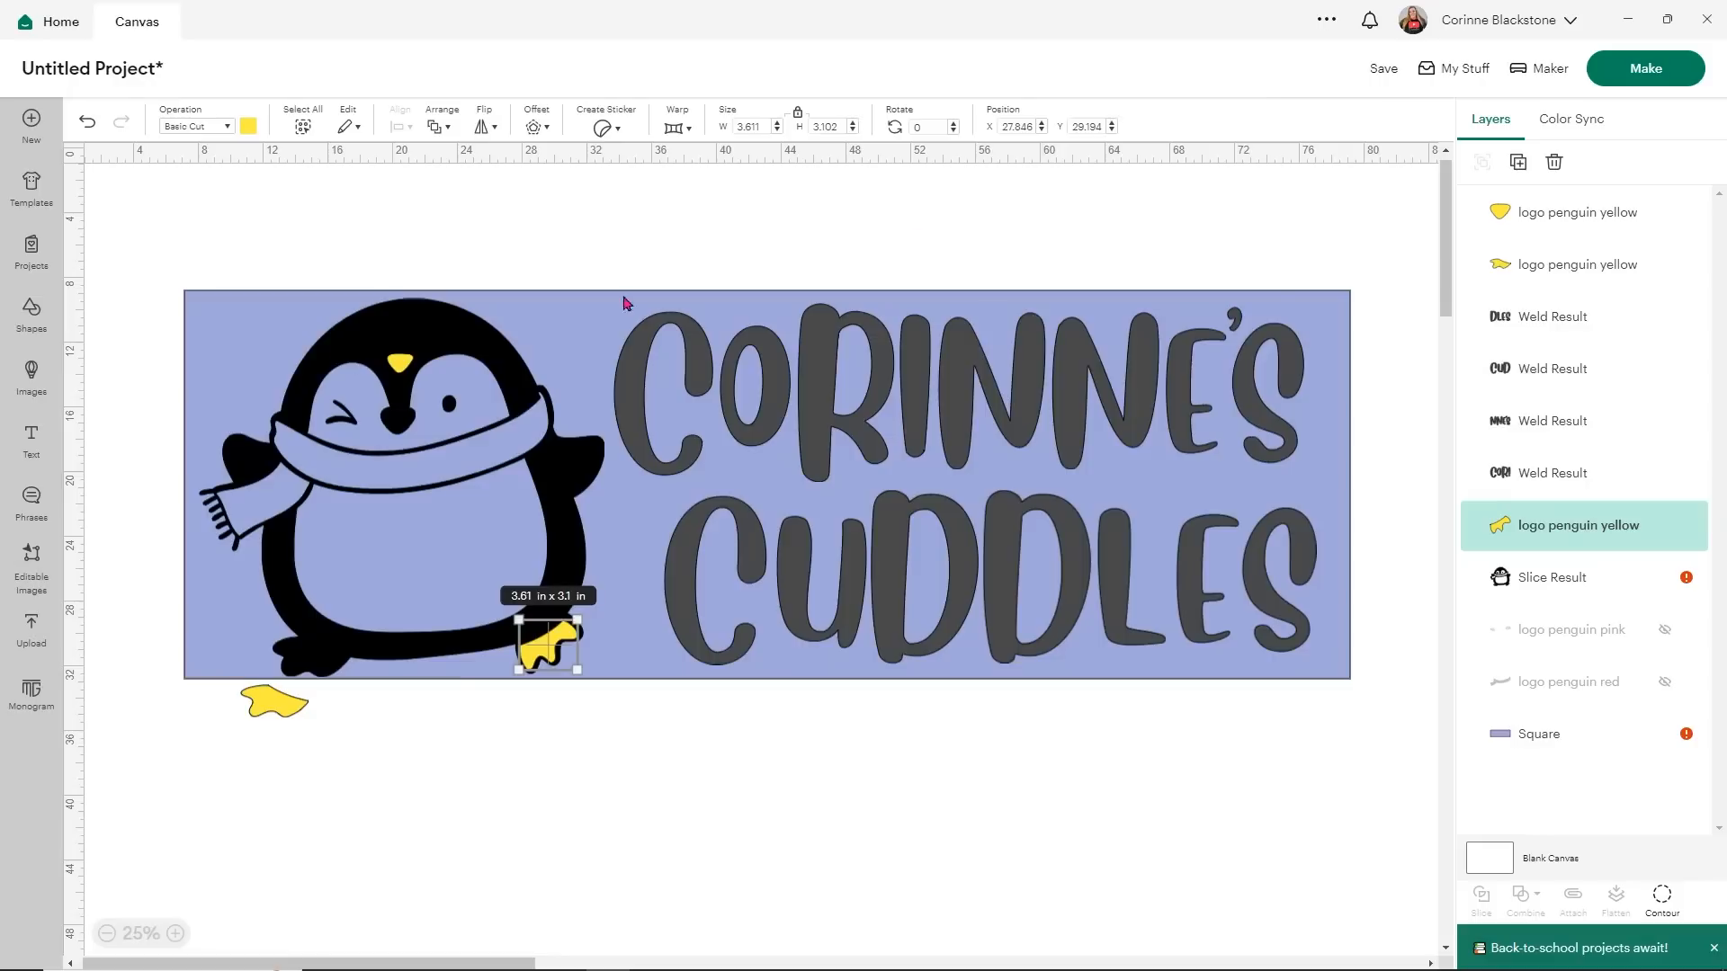
- Fit the separate beak and left foot back in place on the penguin and move the right foot's layer directly below the beak layer
drag(400, 364, 397, 419)
drag(286, 709, 322, 671)
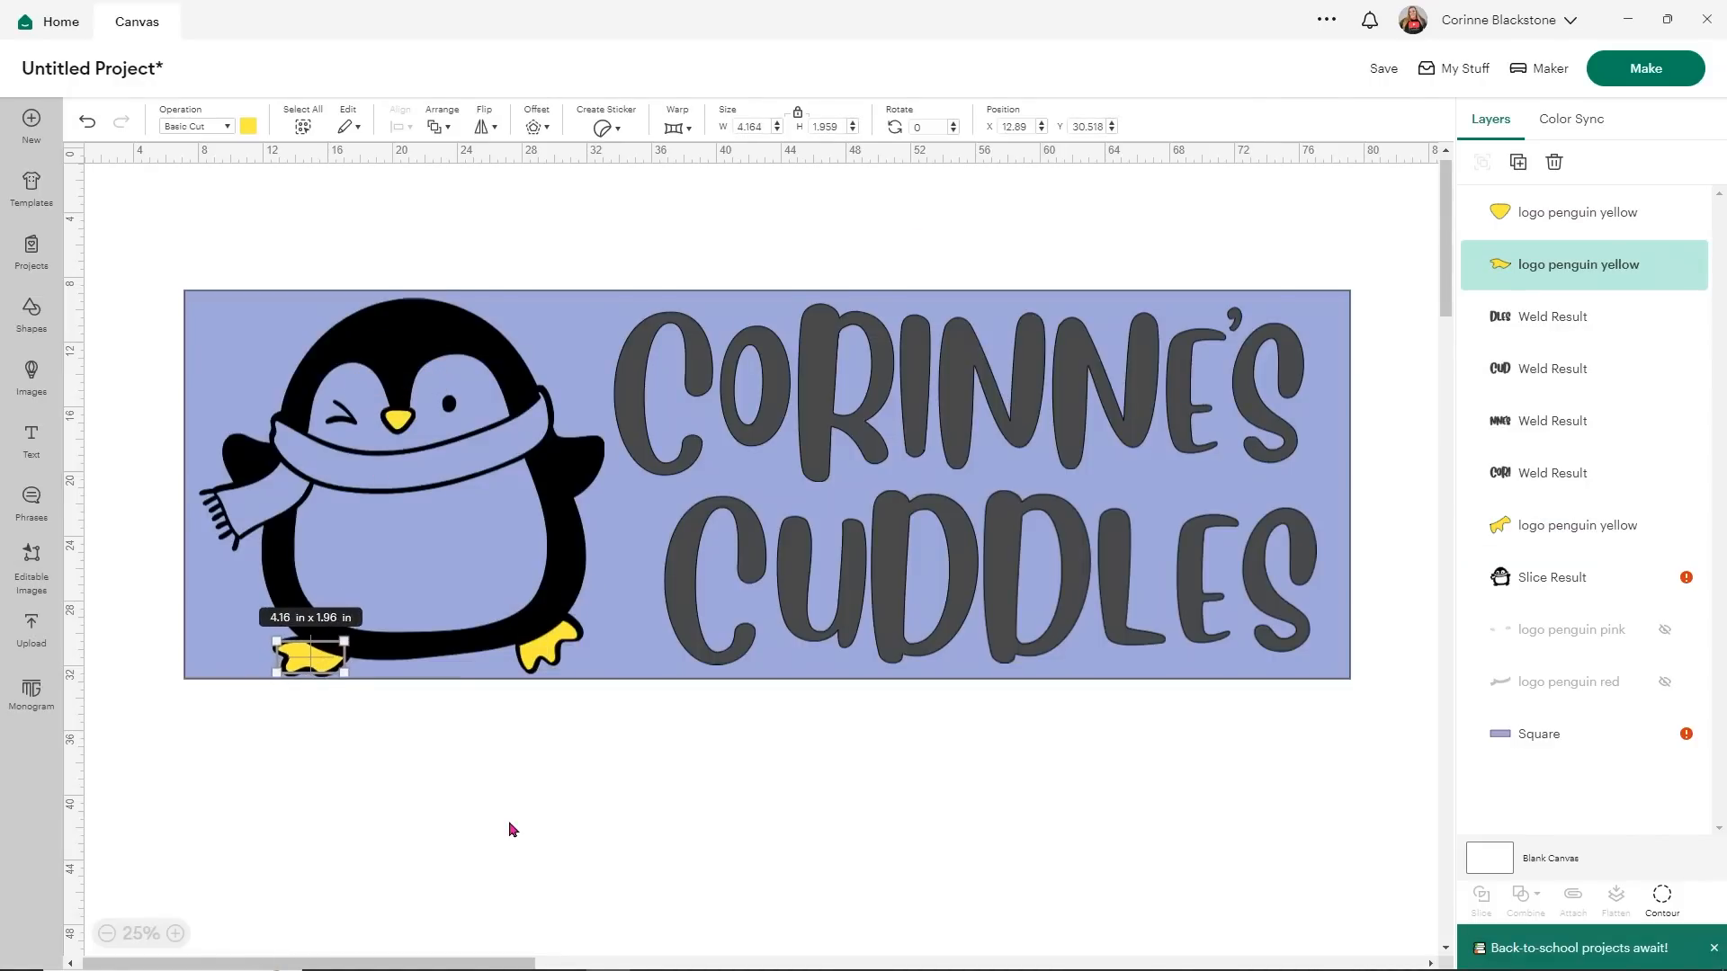
click(514, 829)
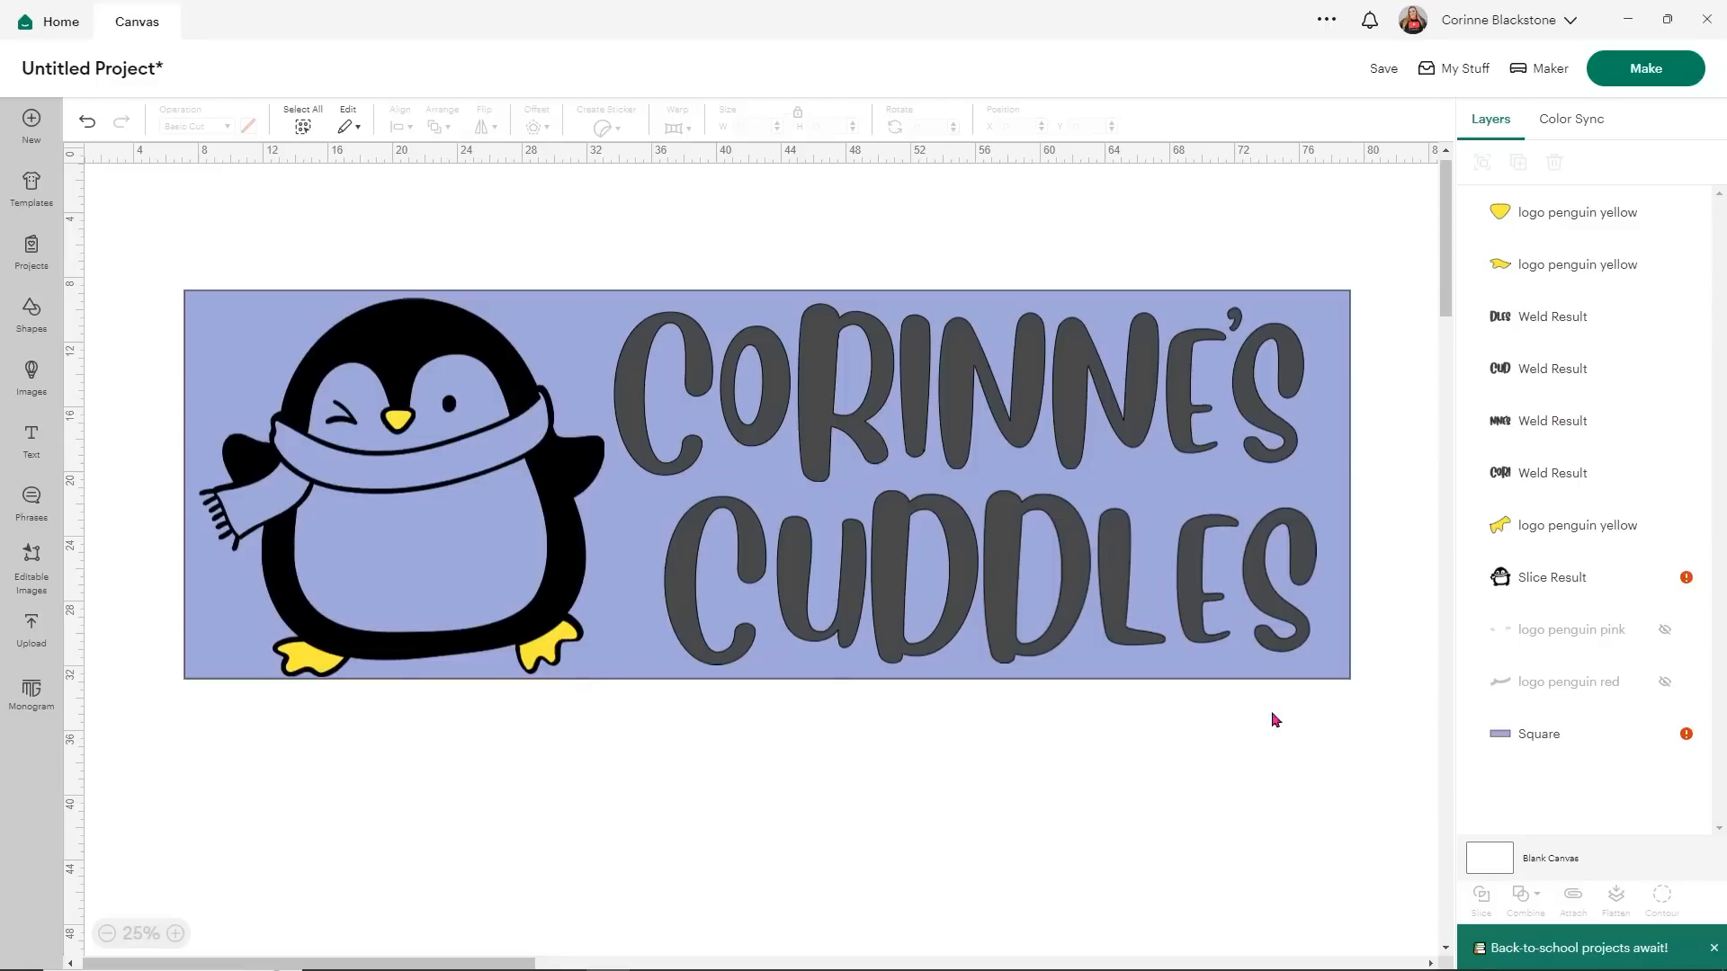
drag(1489, 530, 1494, 275)
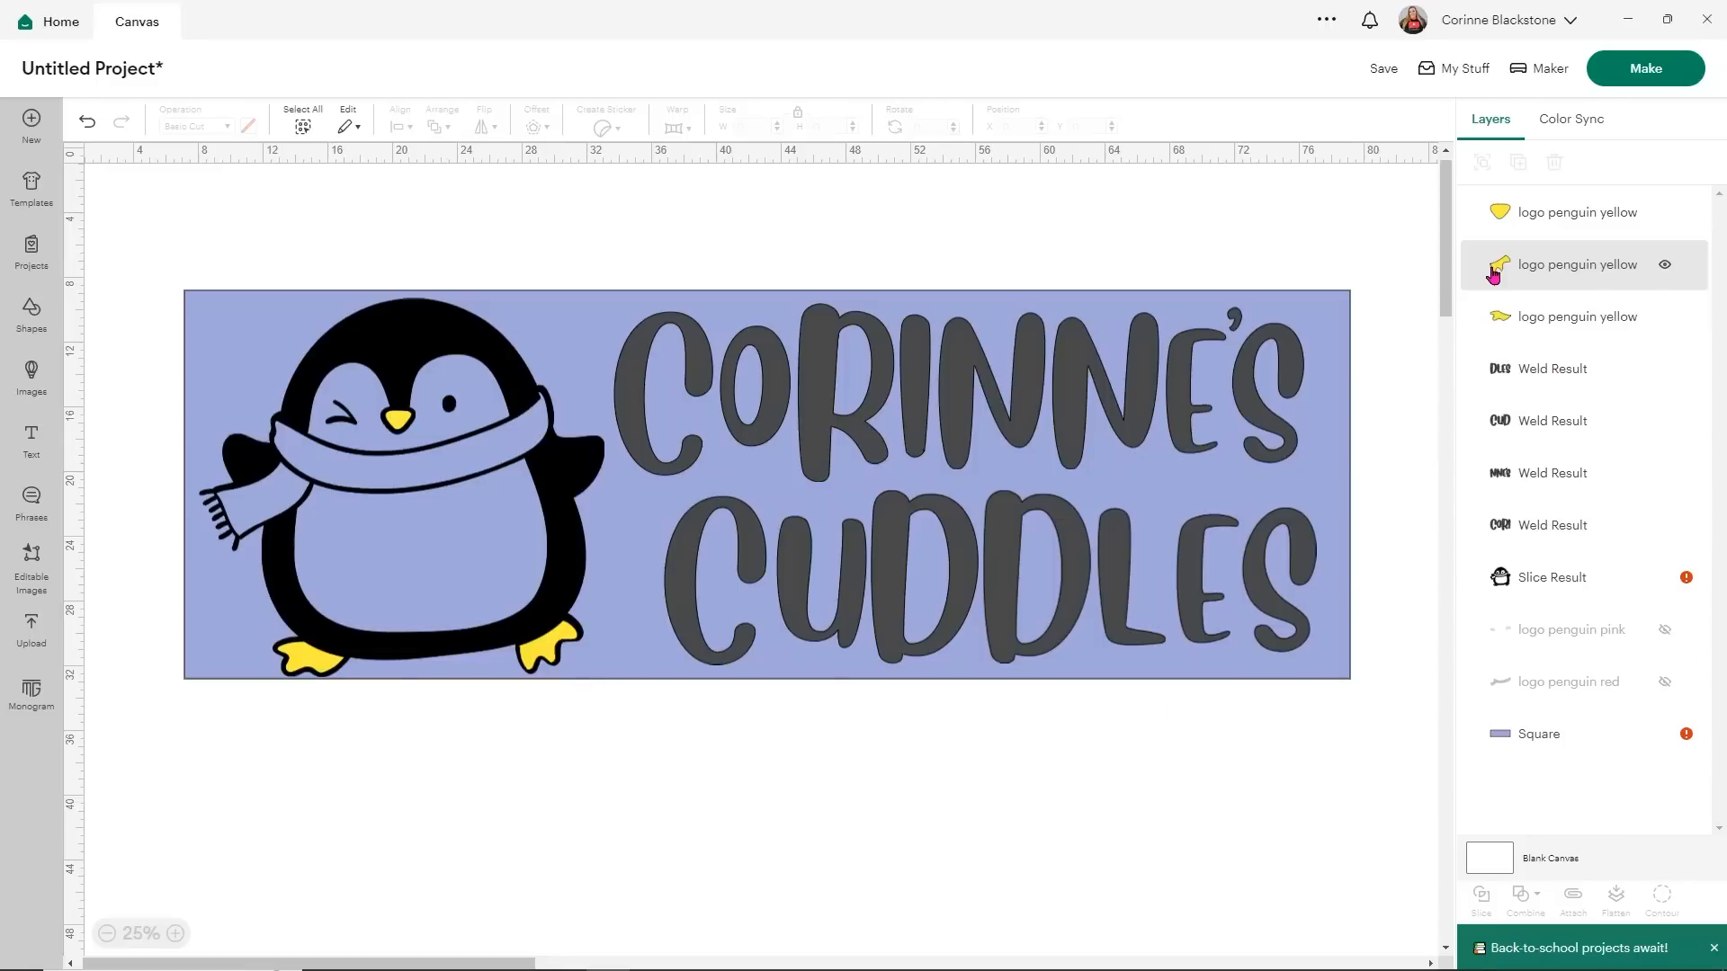
- Unhide the penguin's pink cheek layer and move it to the top of the layer stack
click(1664, 629)
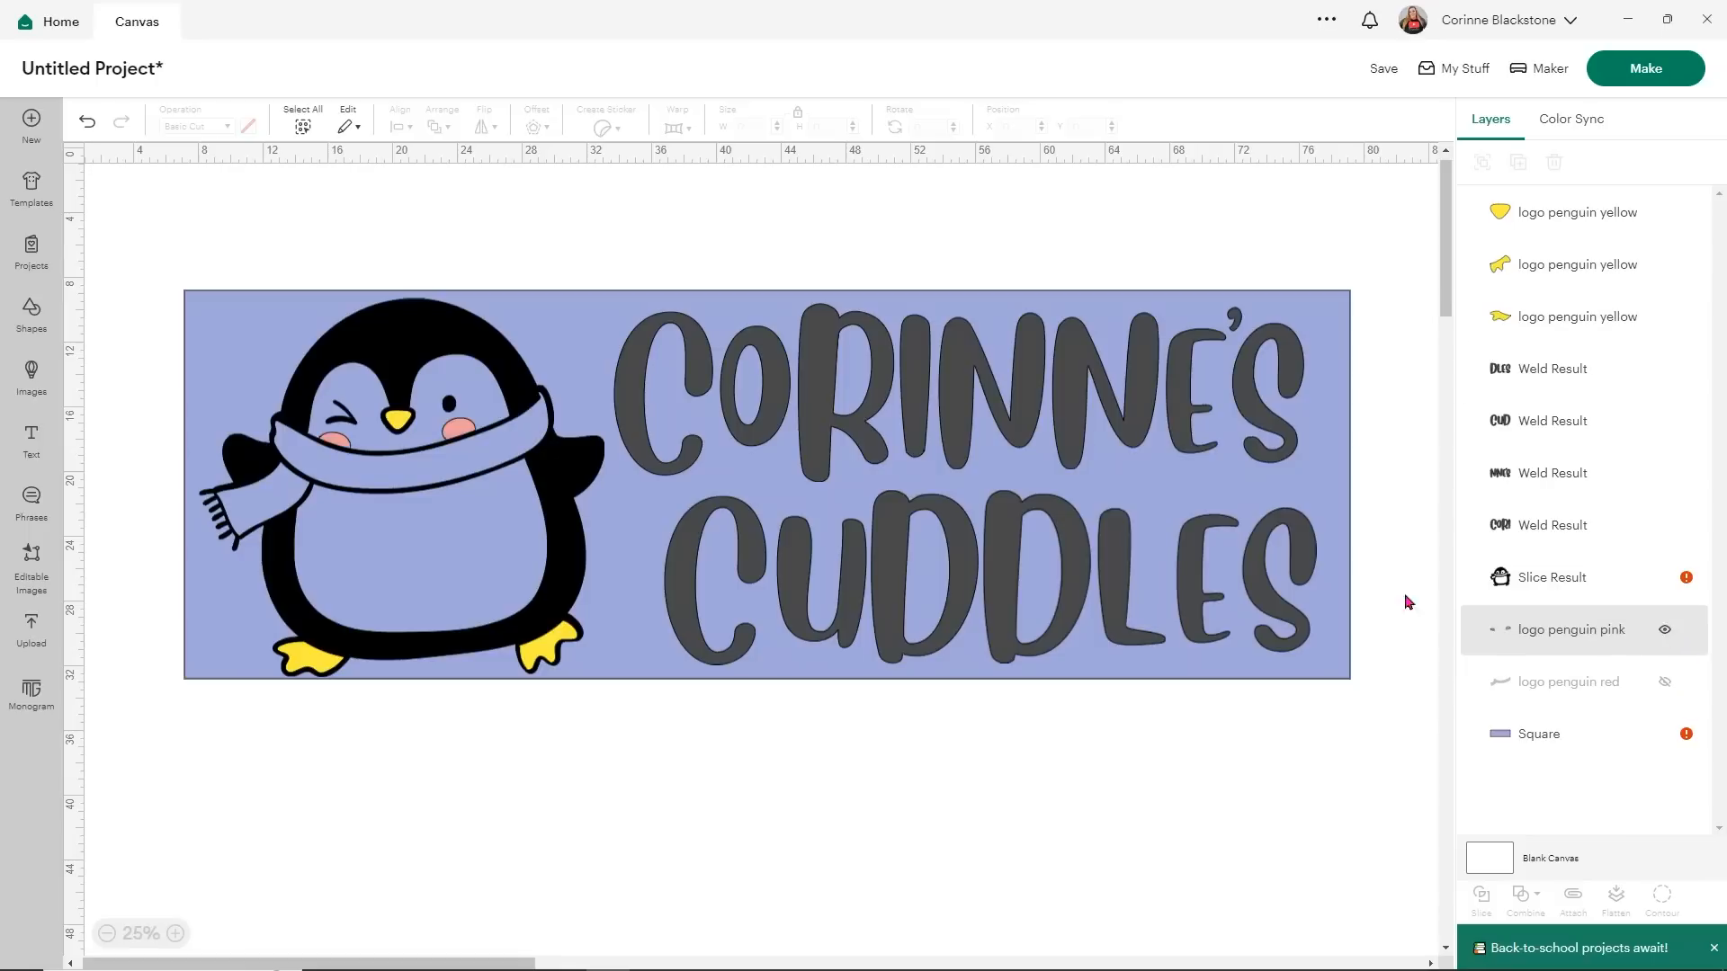
click(465, 437)
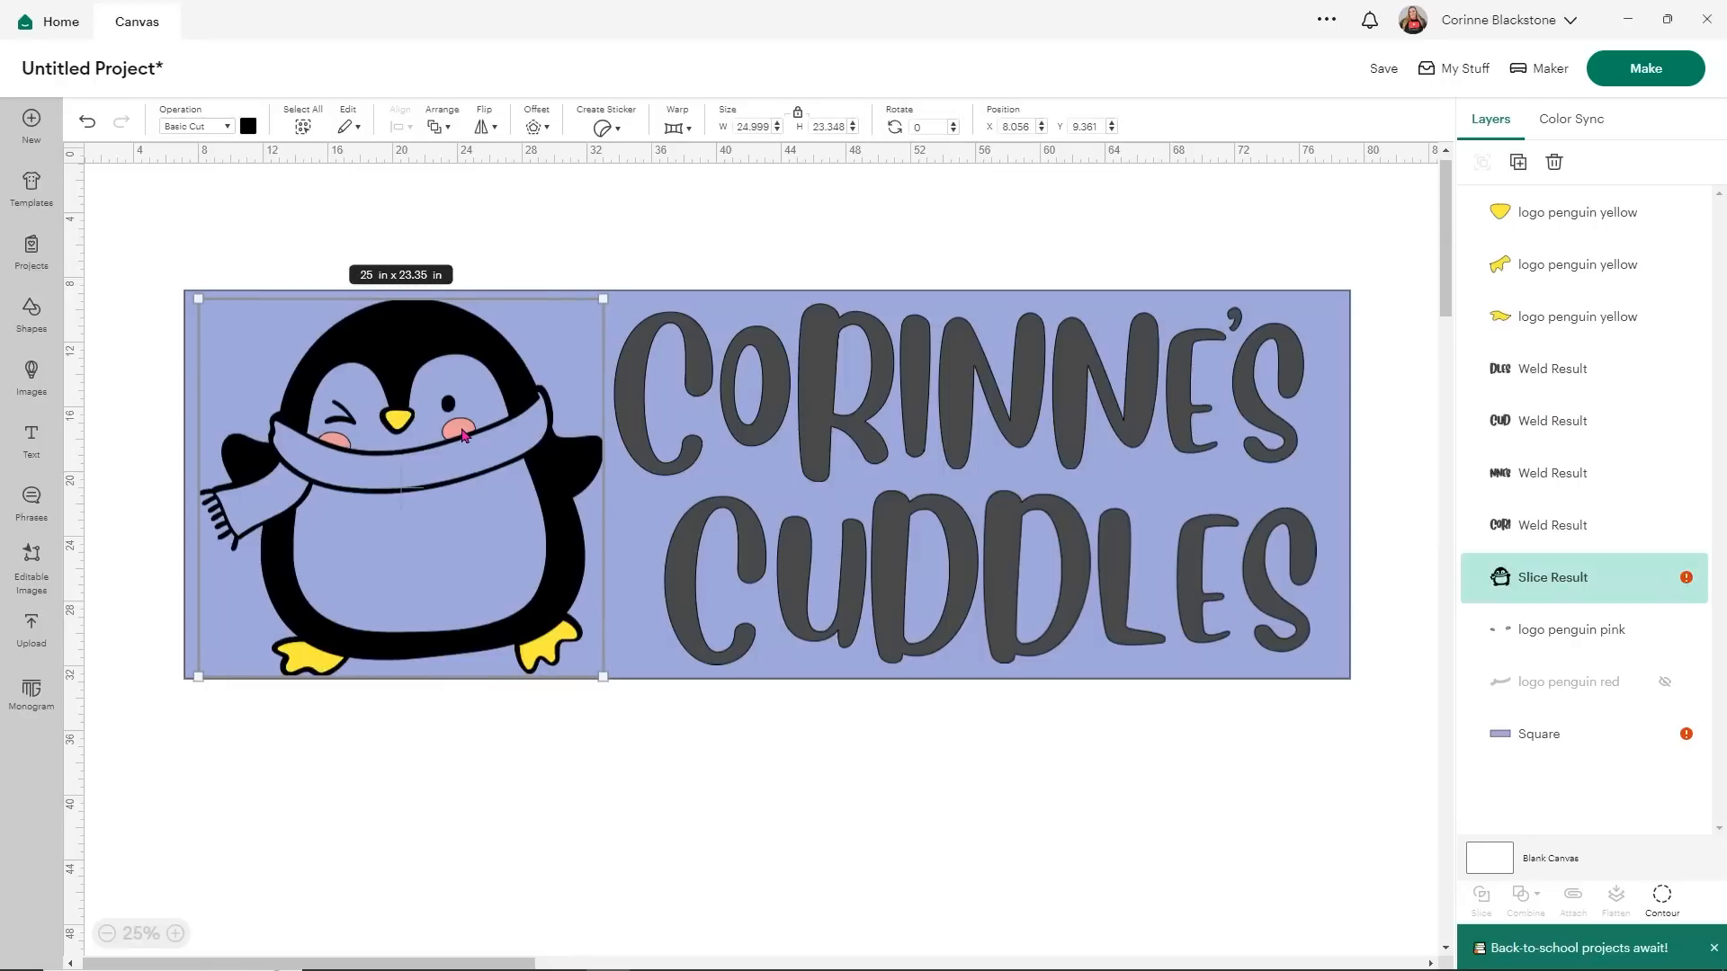
click(1574, 646)
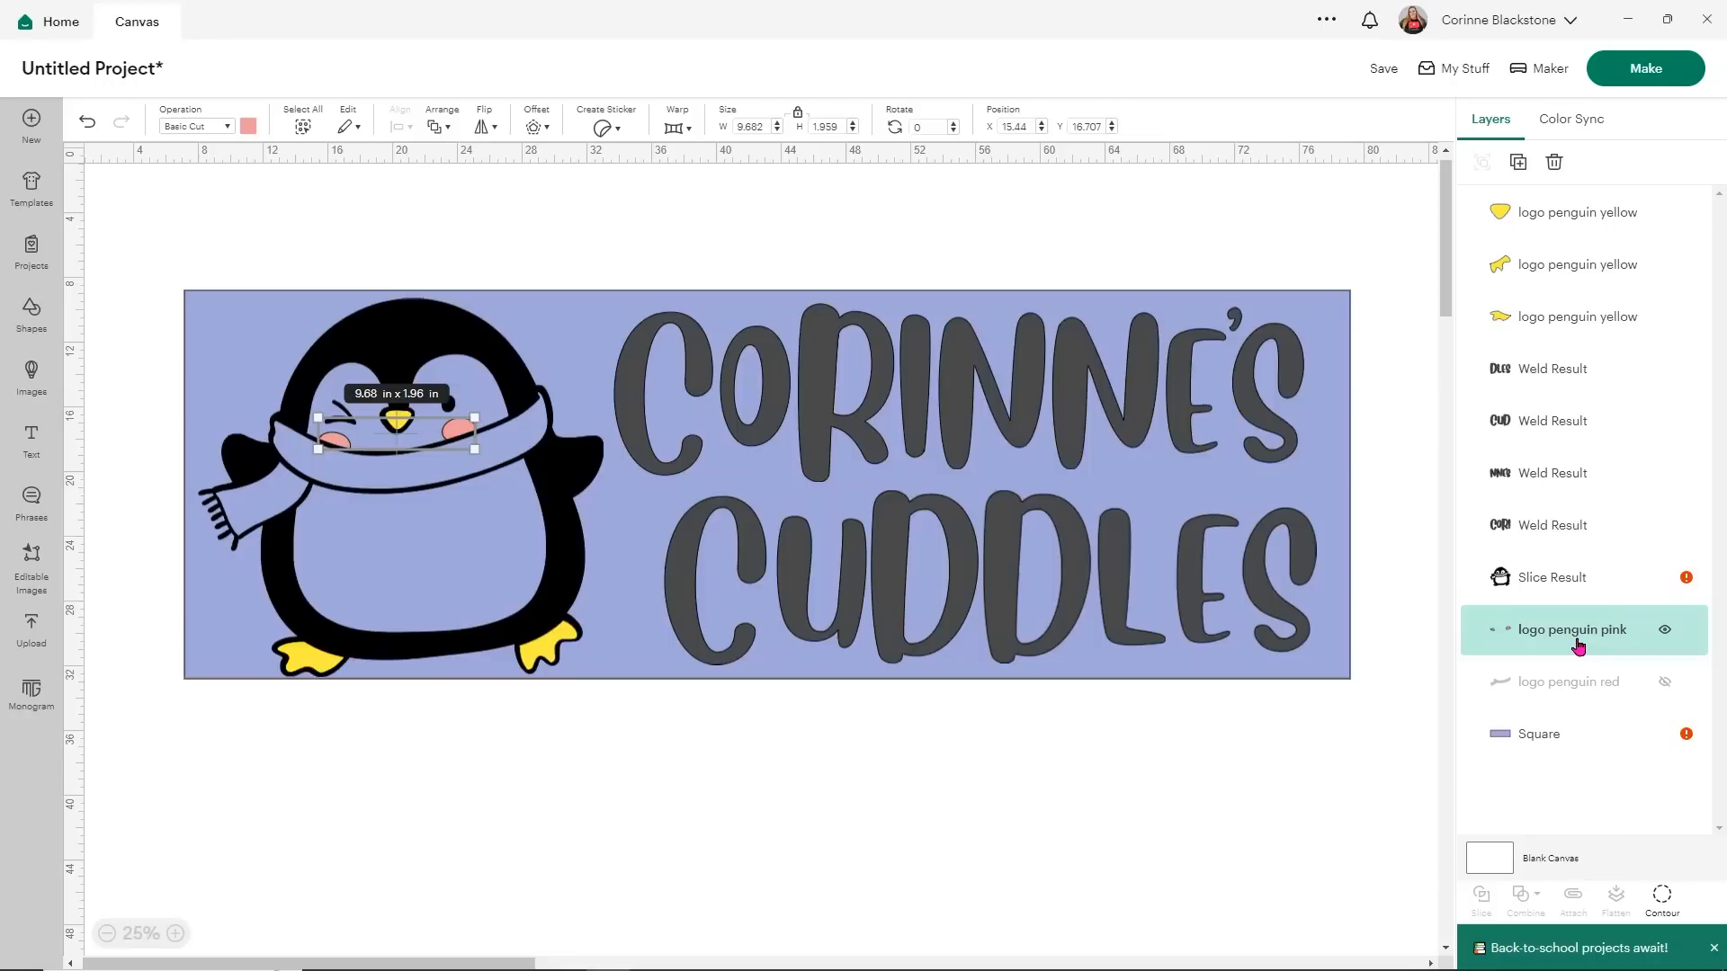
drag(1577, 644, 1536, 207)
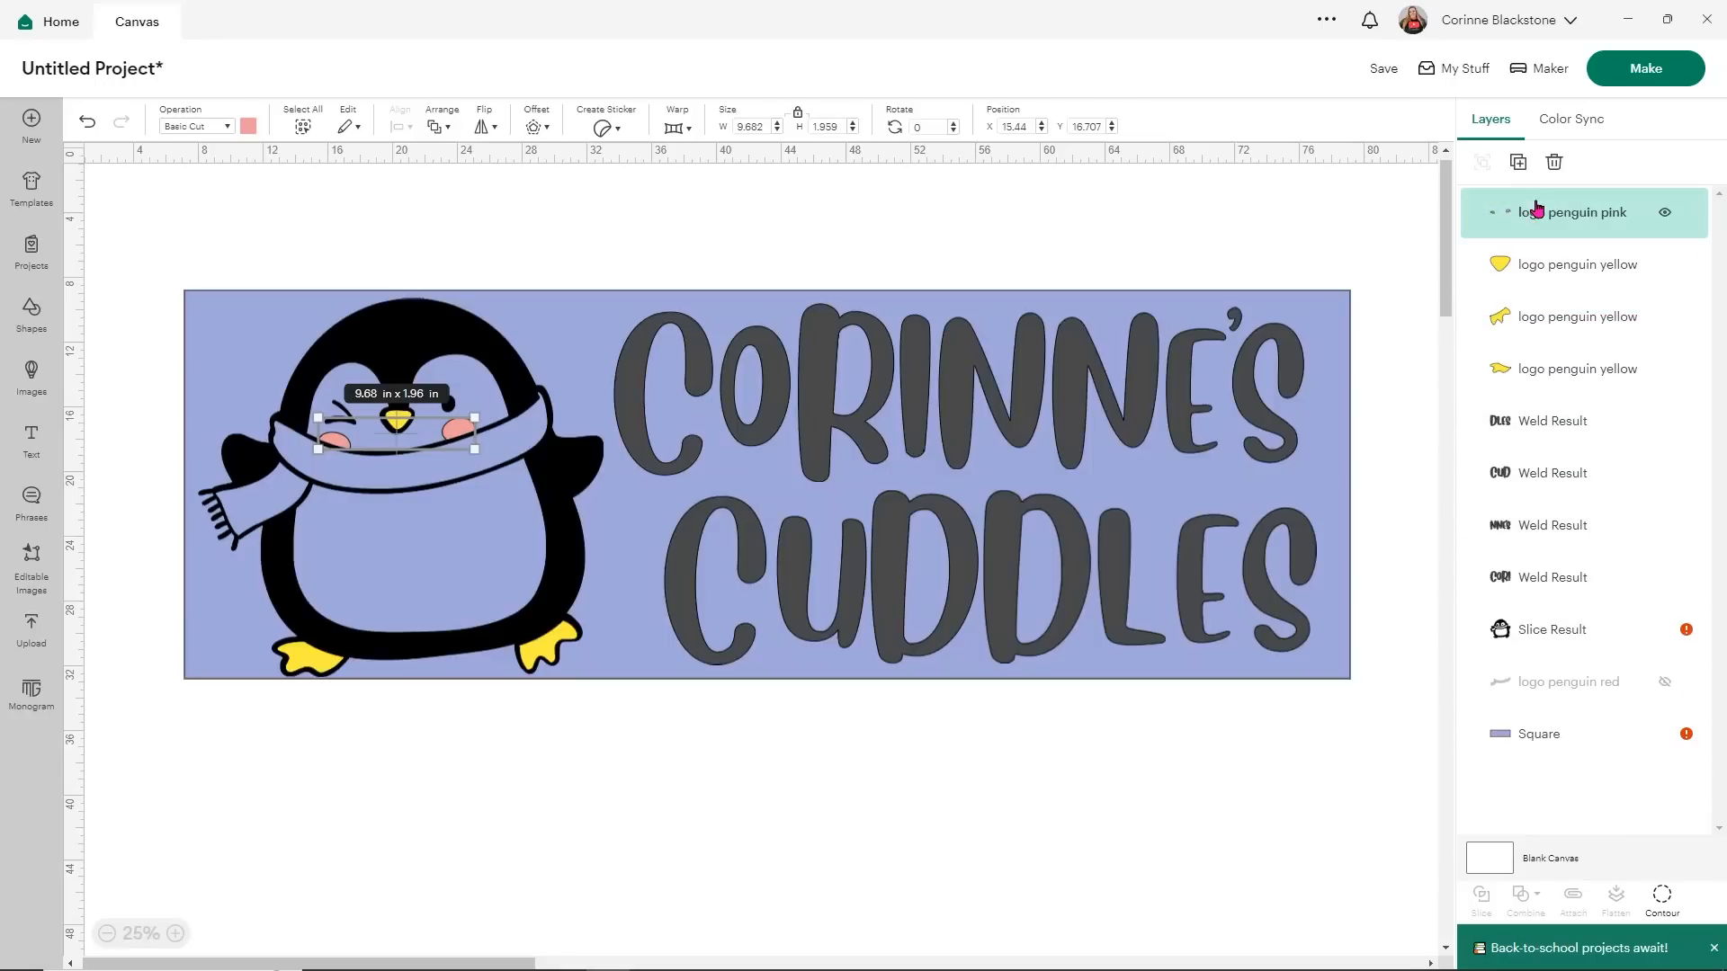
- Duplicate the pink cheek layer and hide the right cheek contour in the copy, leaving only the left cheek
click(1661, 899)
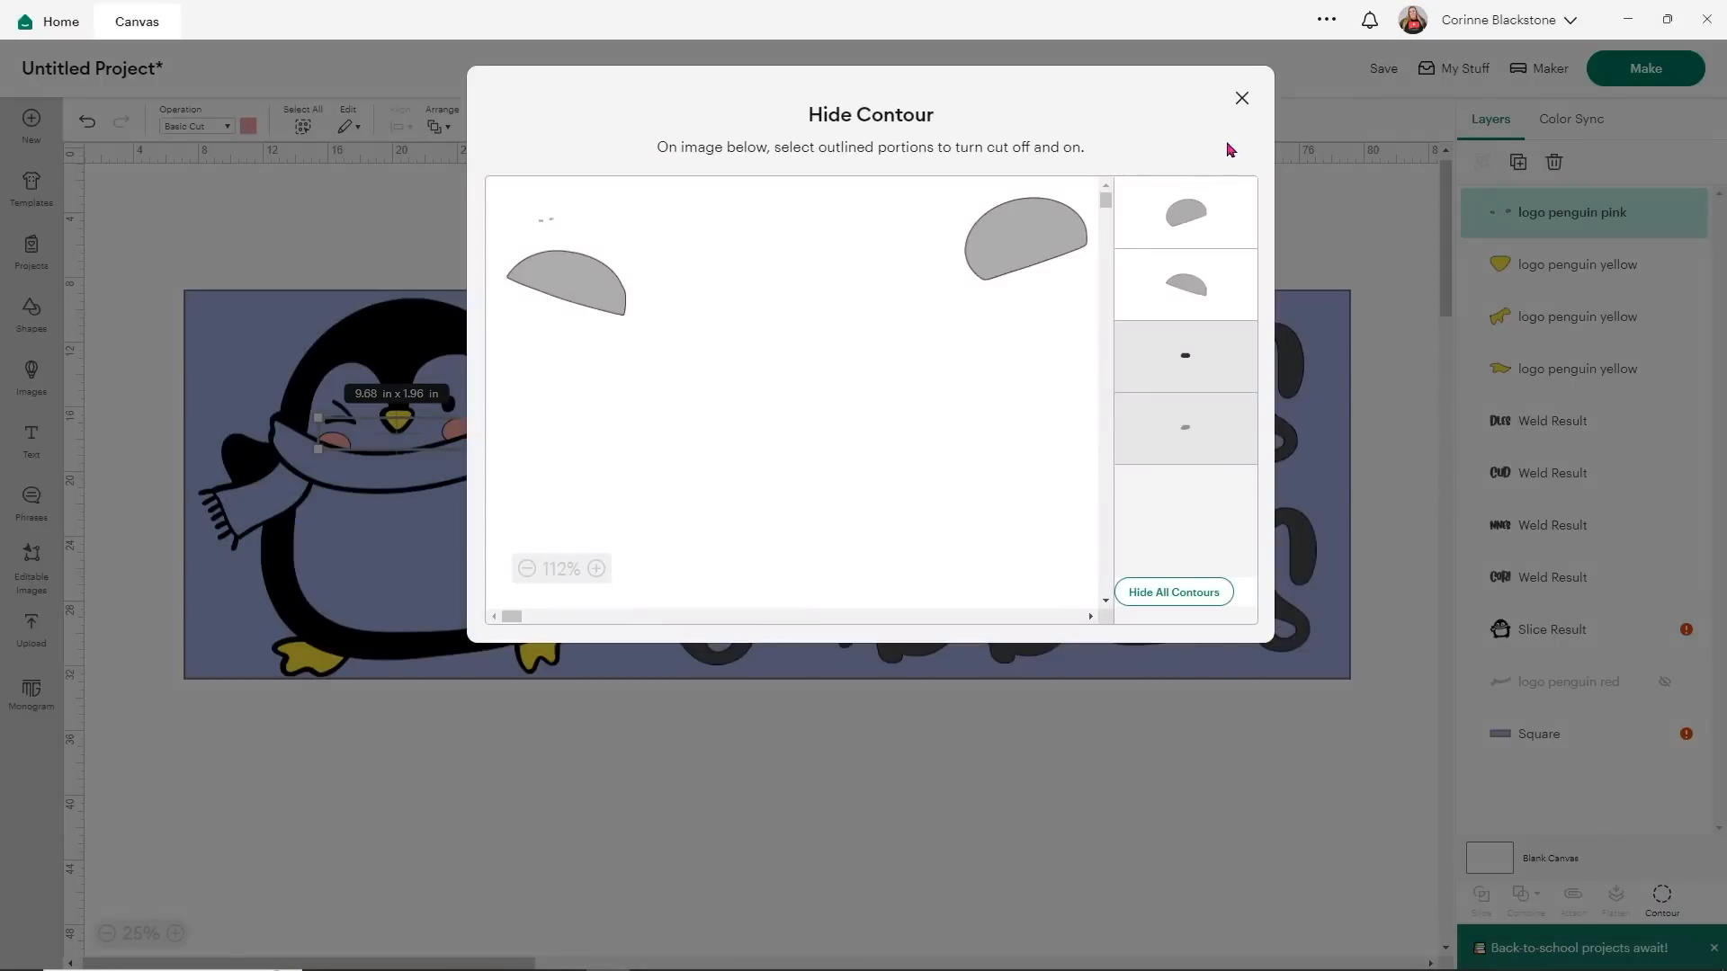
click(1241, 100)
click(1518, 162)
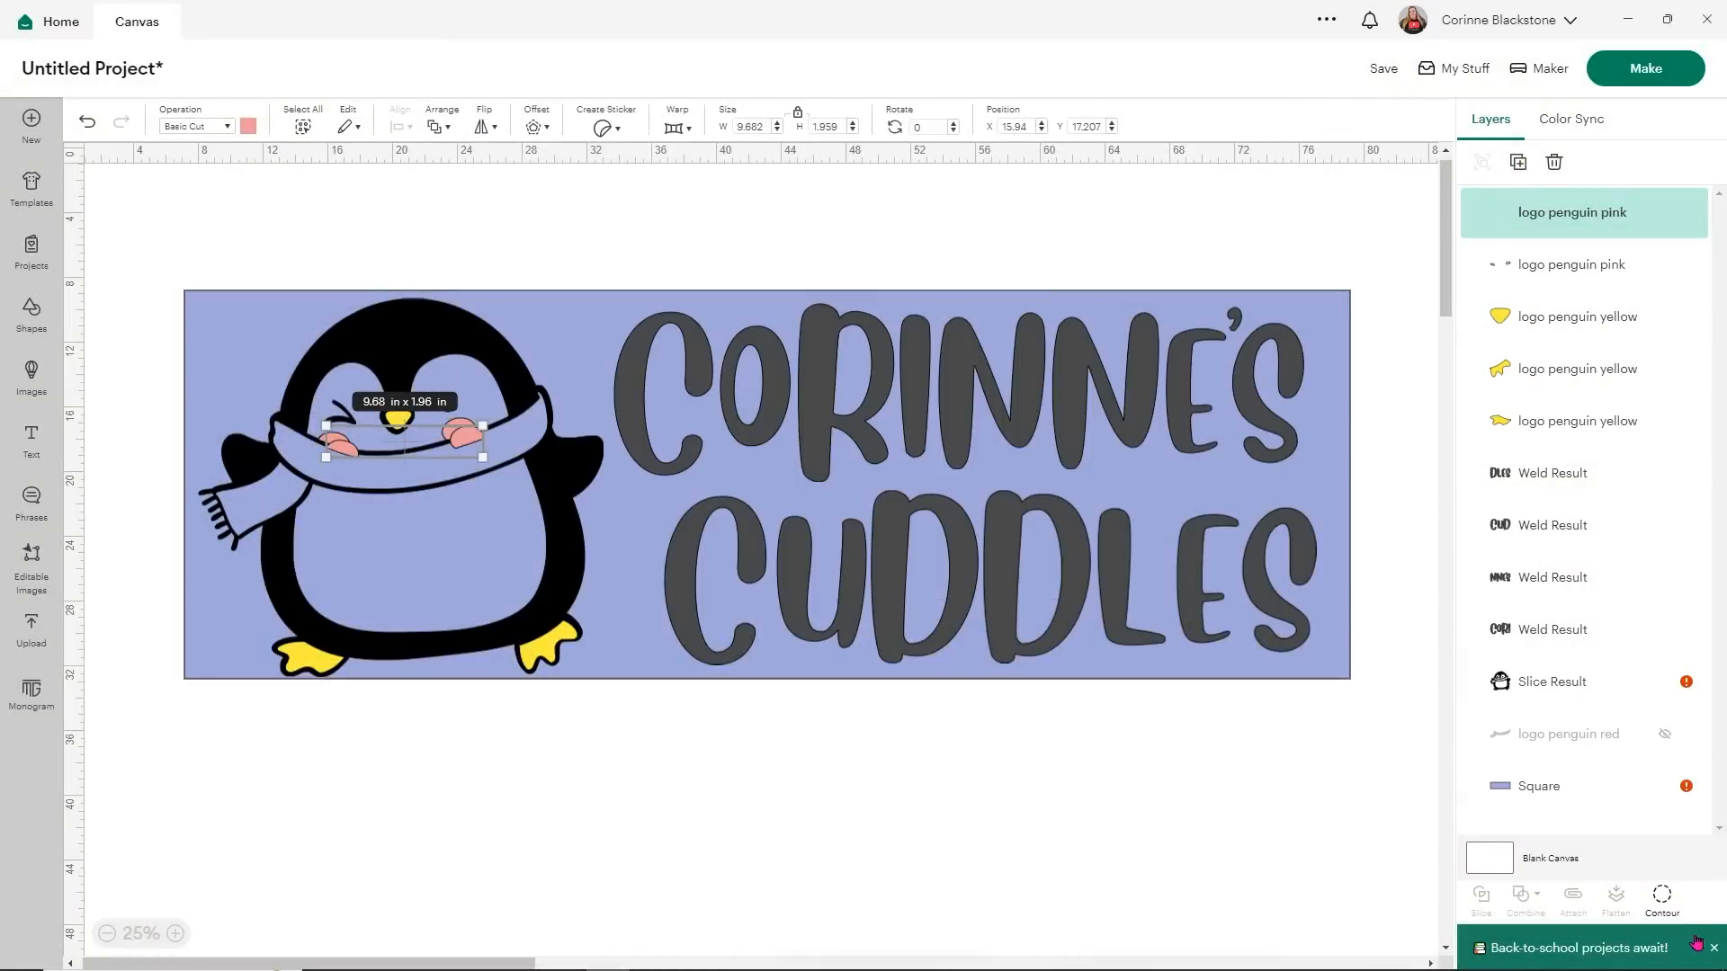
click(1664, 896)
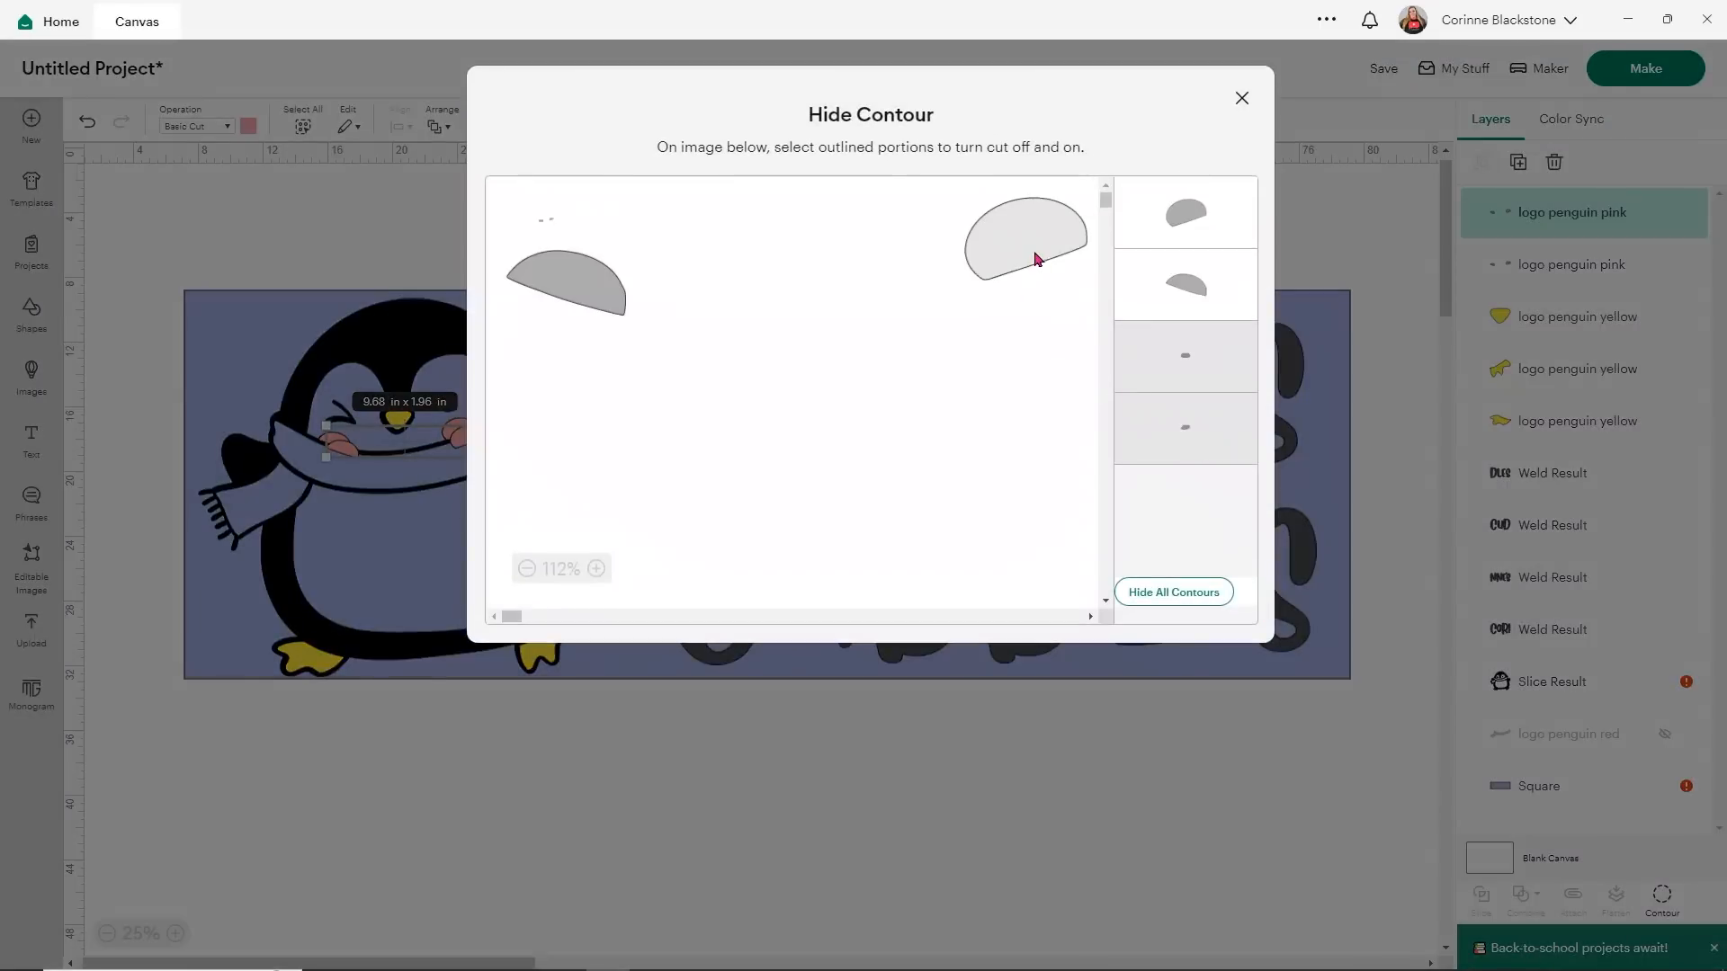
click(1019, 237)
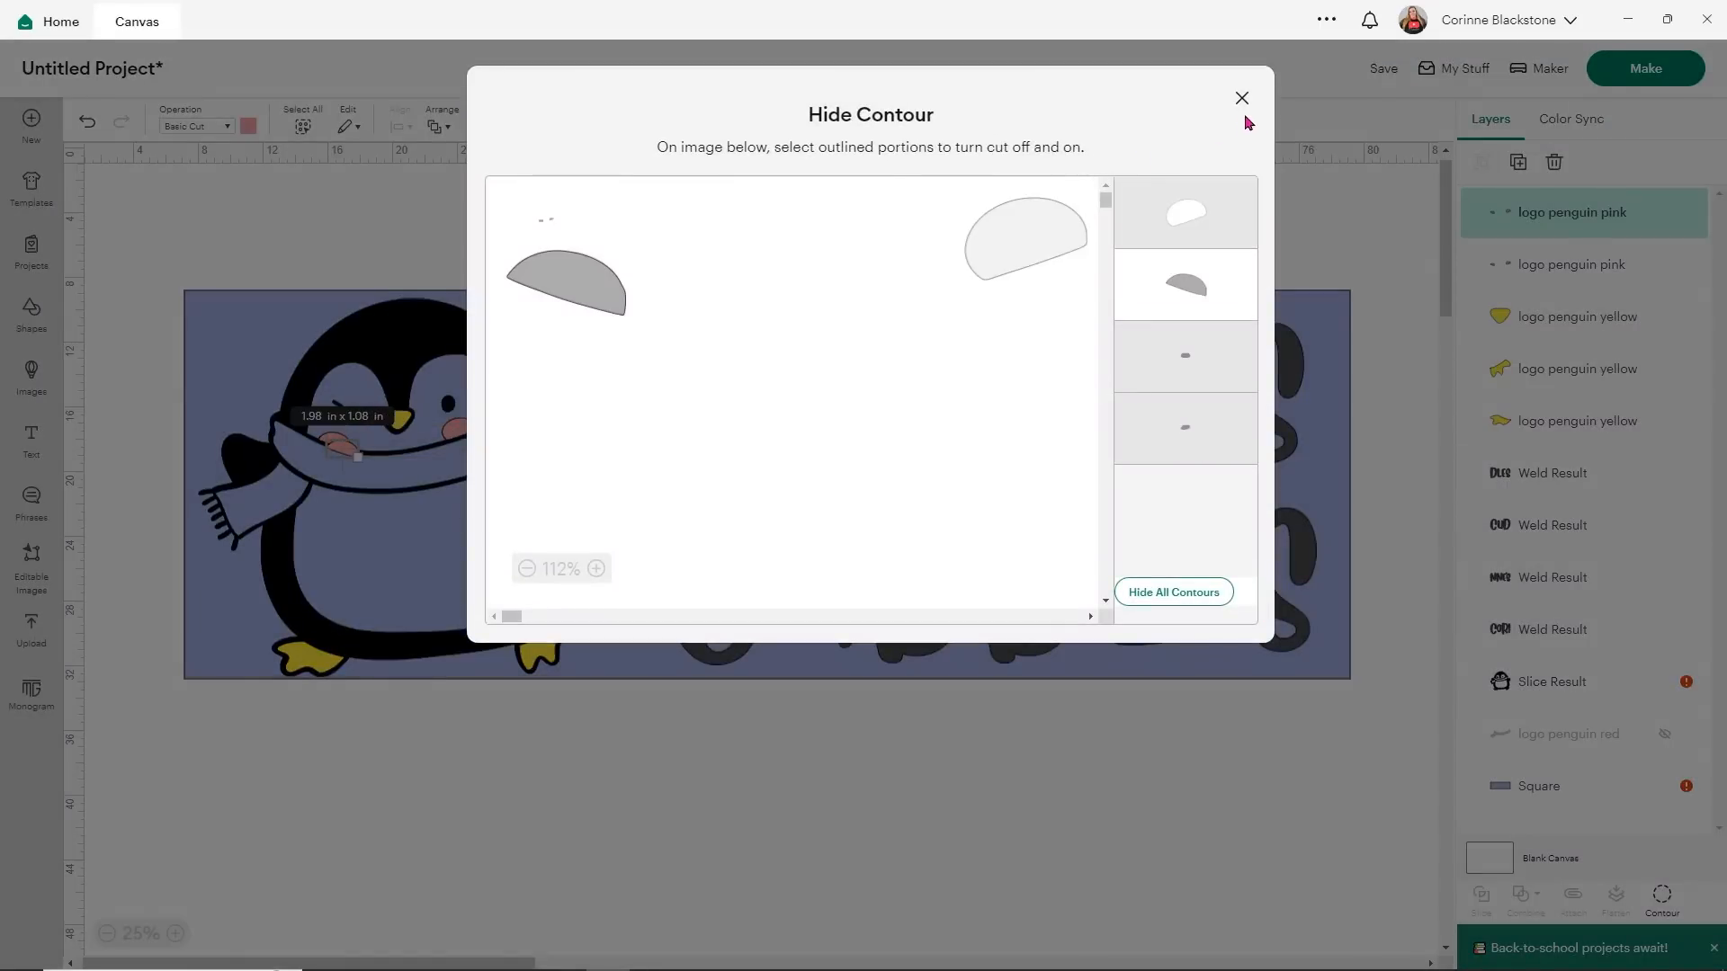
click(1241, 98)
- Hide the left cheek contour in the original pink layer and fit the separate left cheek back in place on the penguin's face
click(1482, 263)
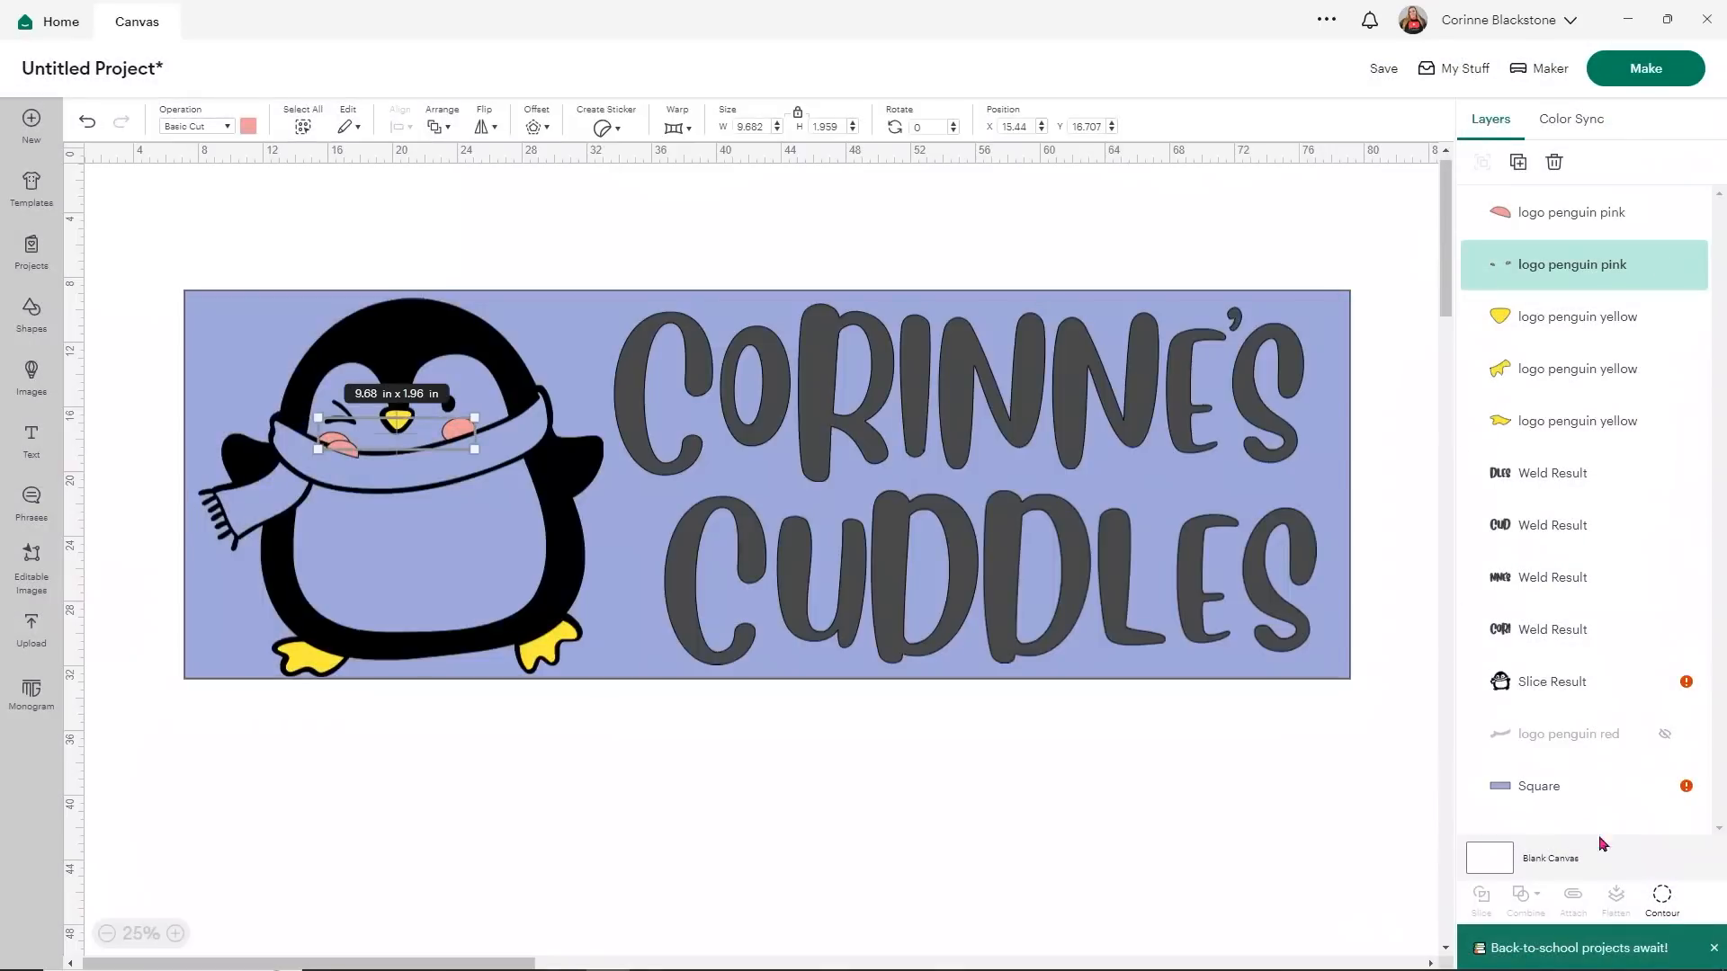
click(1659, 897)
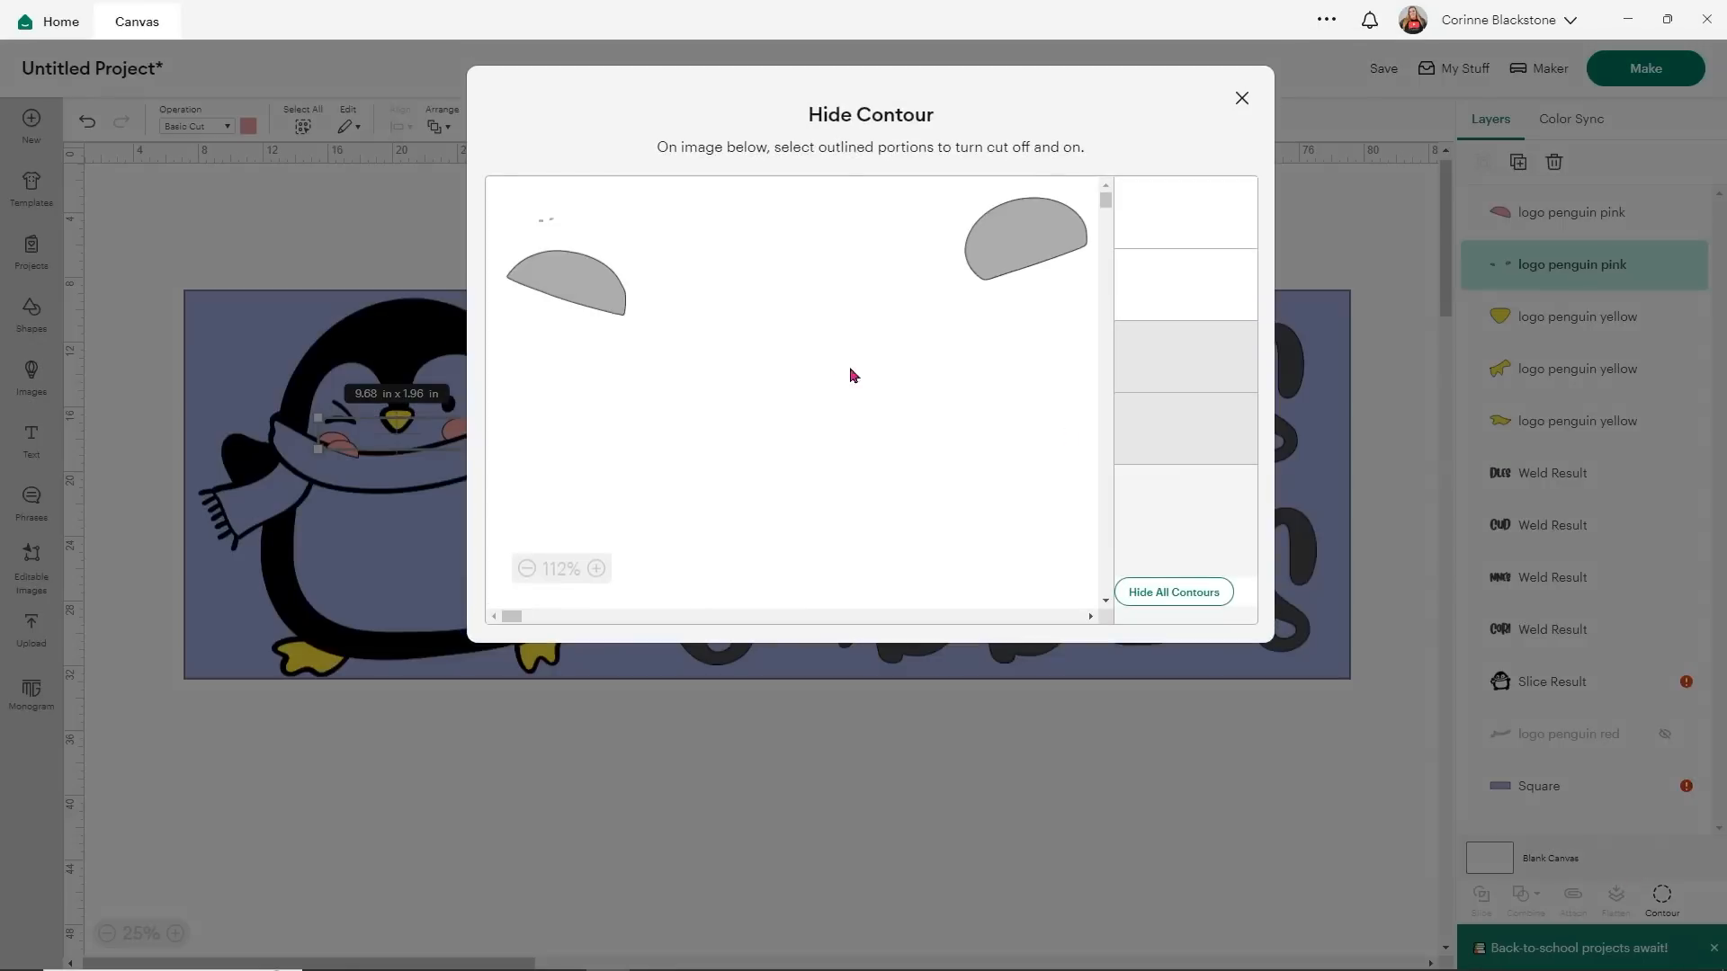
click(583, 297)
click(1239, 101)
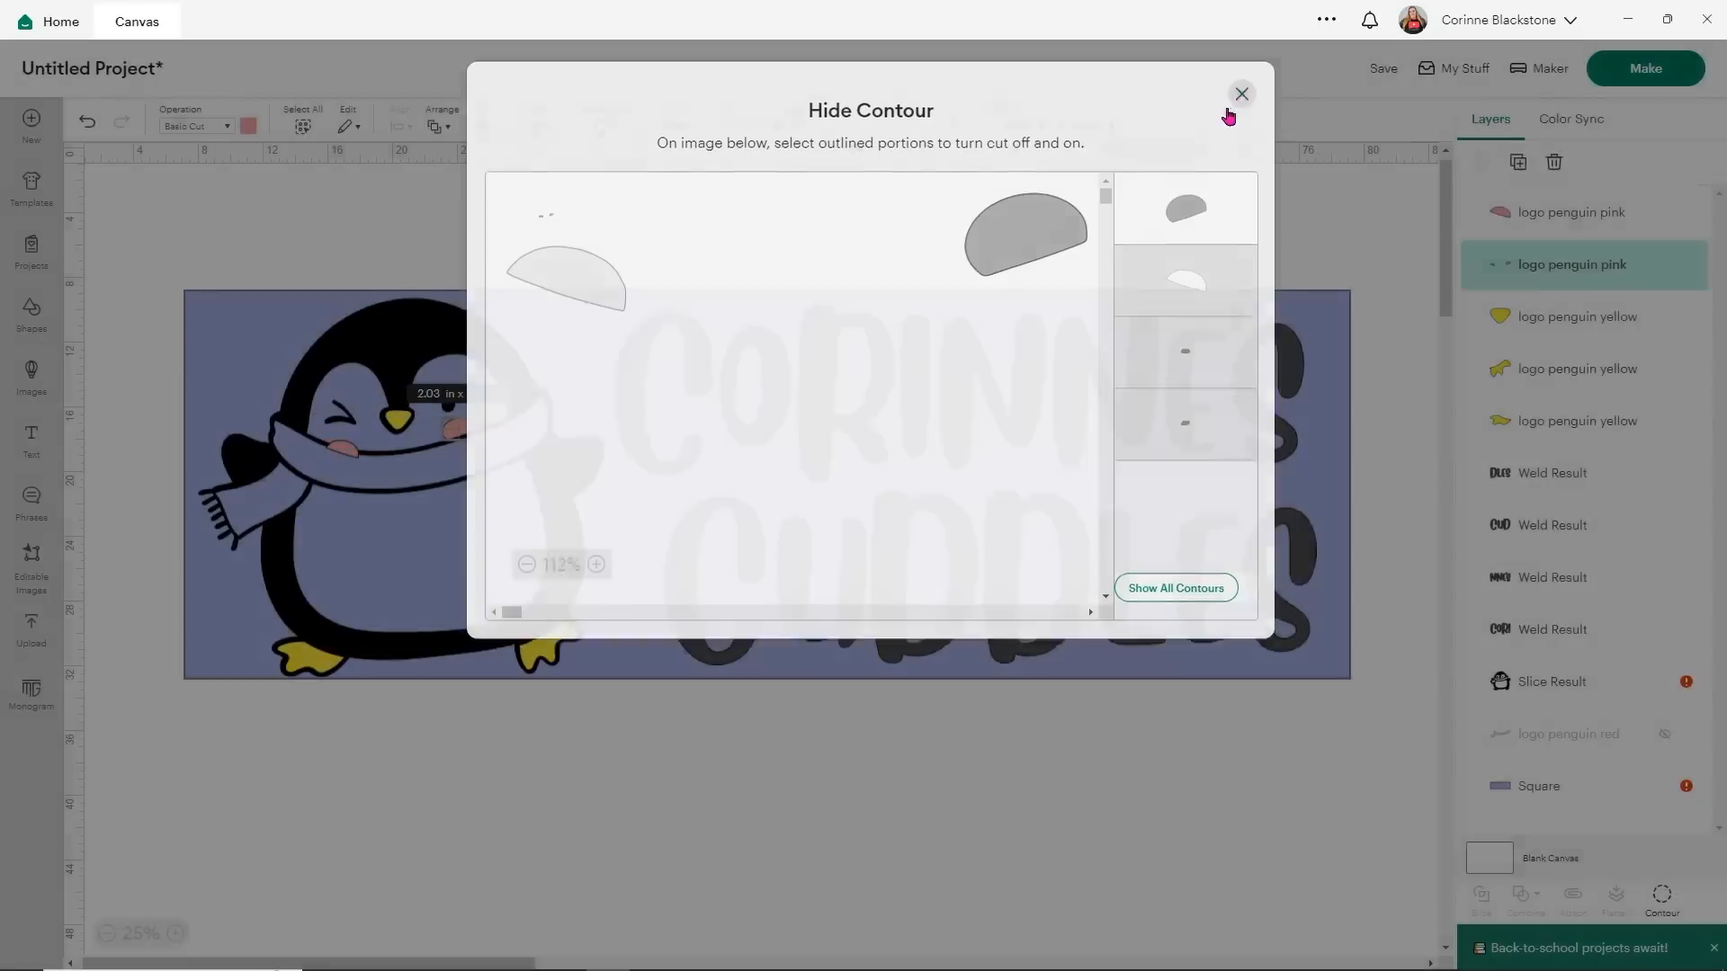
drag(347, 452, 345, 438)
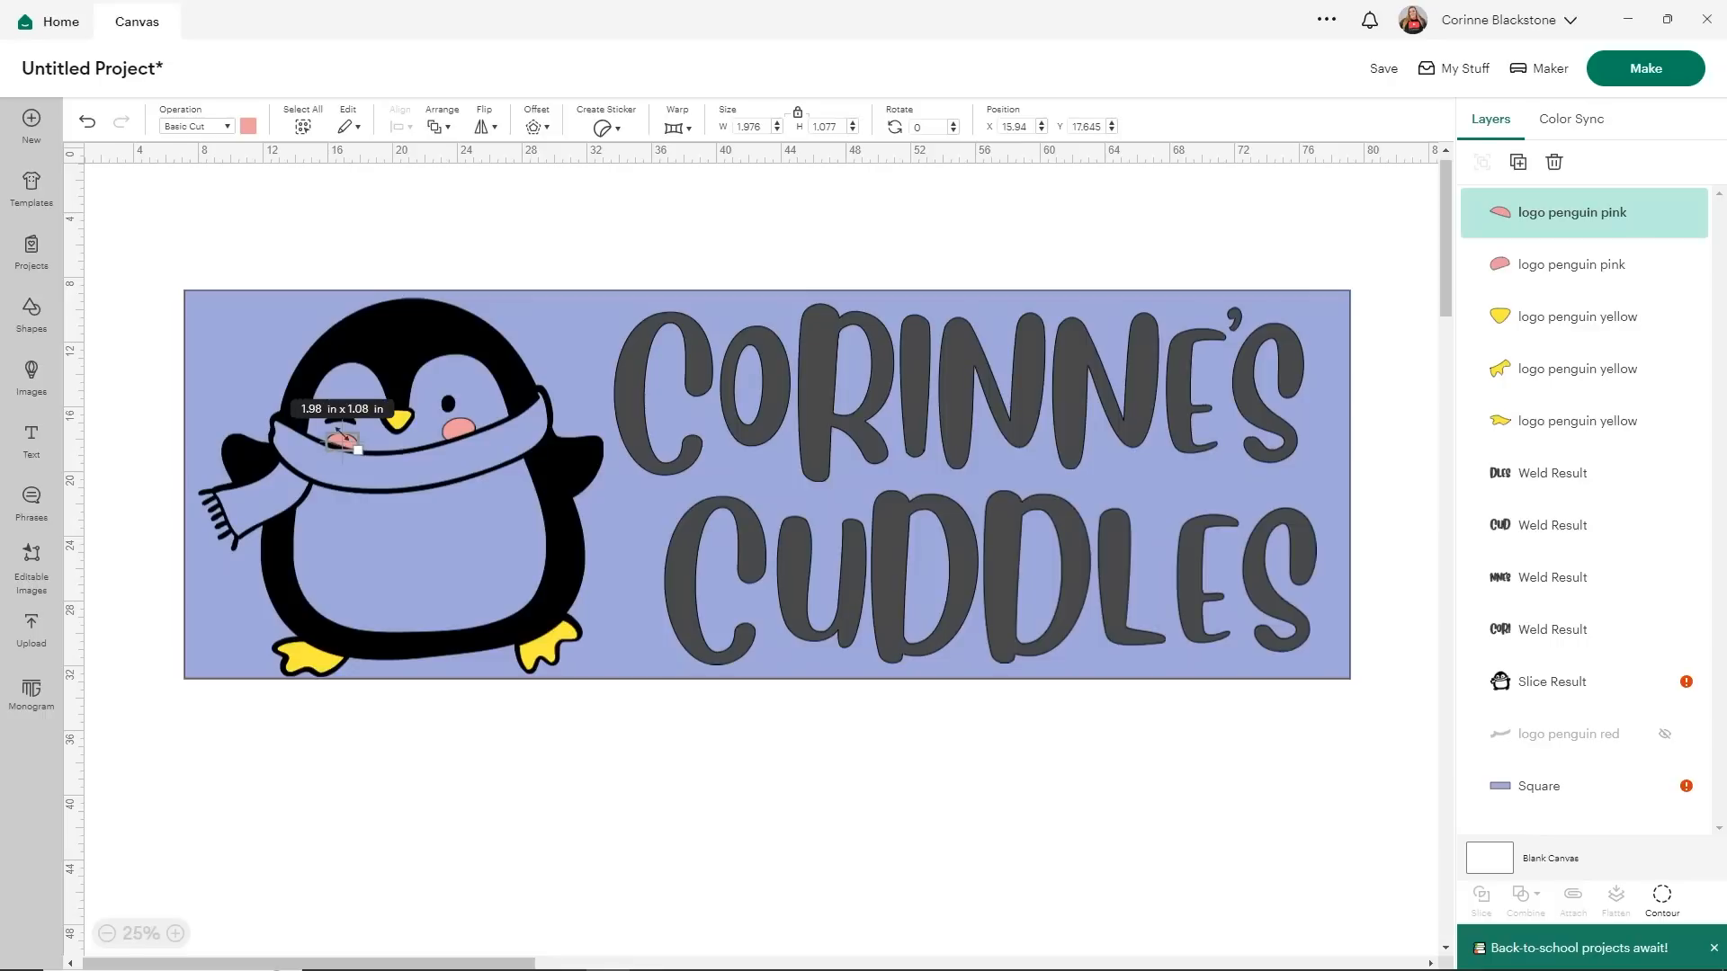
click(513, 743)
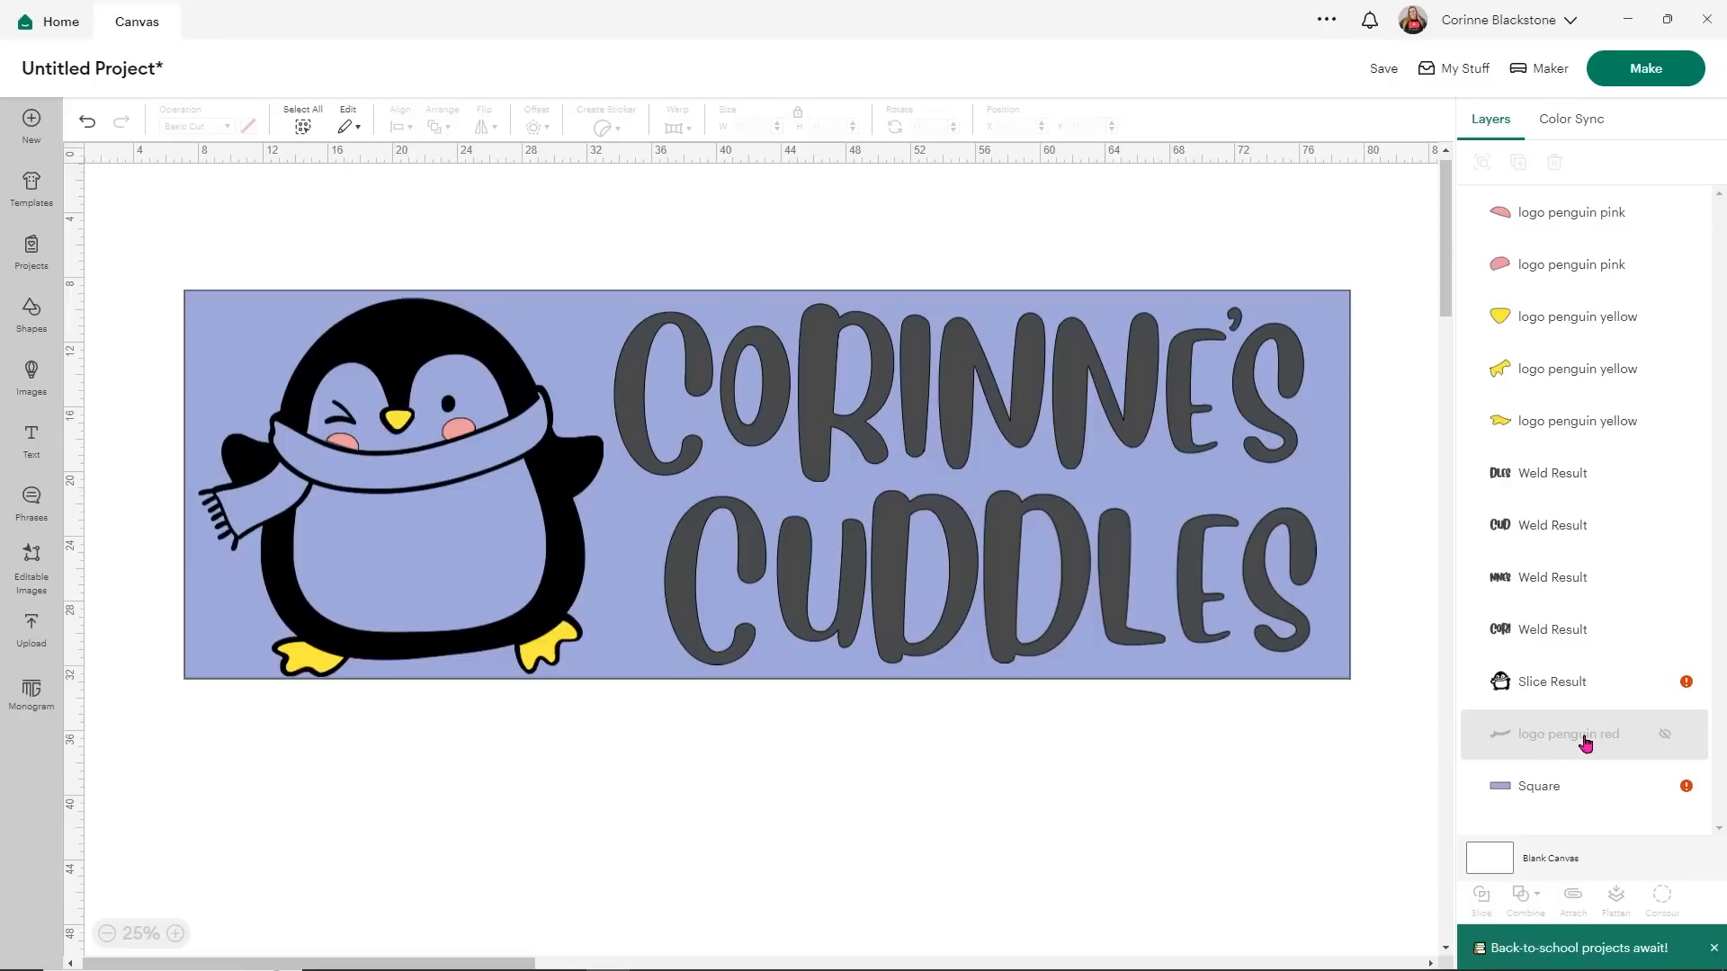
- Hide the yellow and pink penguin pieces and the banner background square, and shift the black penguin layer to about X 6.3, Y 10 in
click(1664, 422)
click(1671, 382)
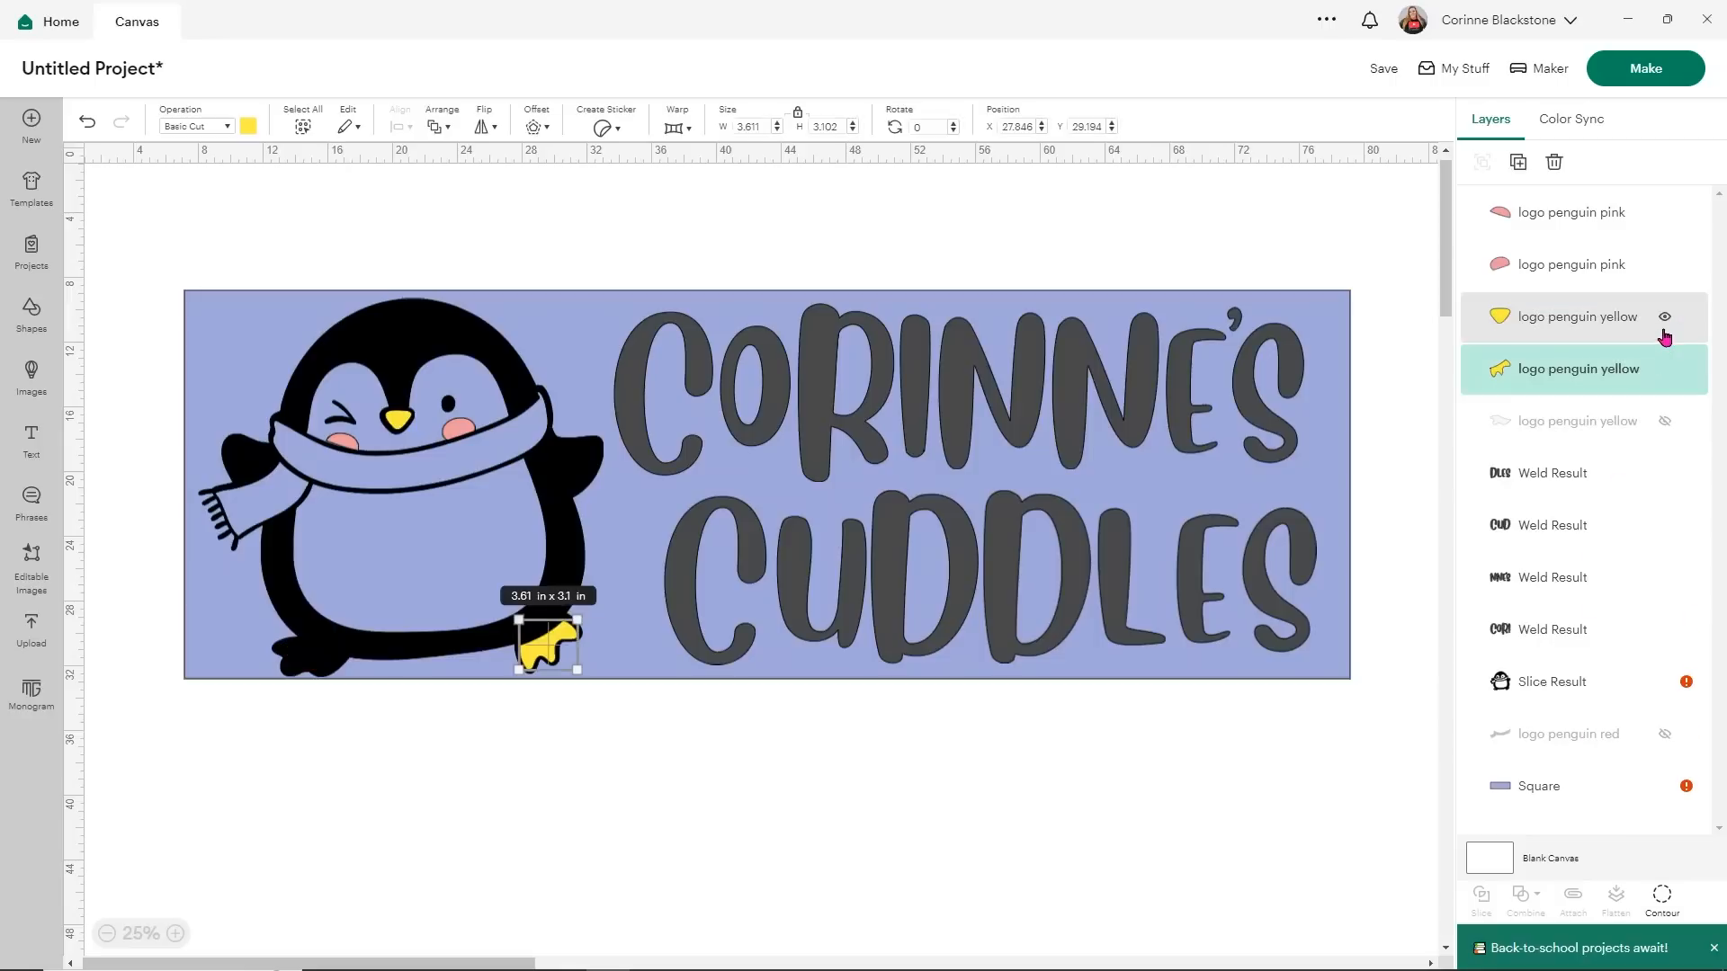
click(1664, 317)
click(1664, 369)
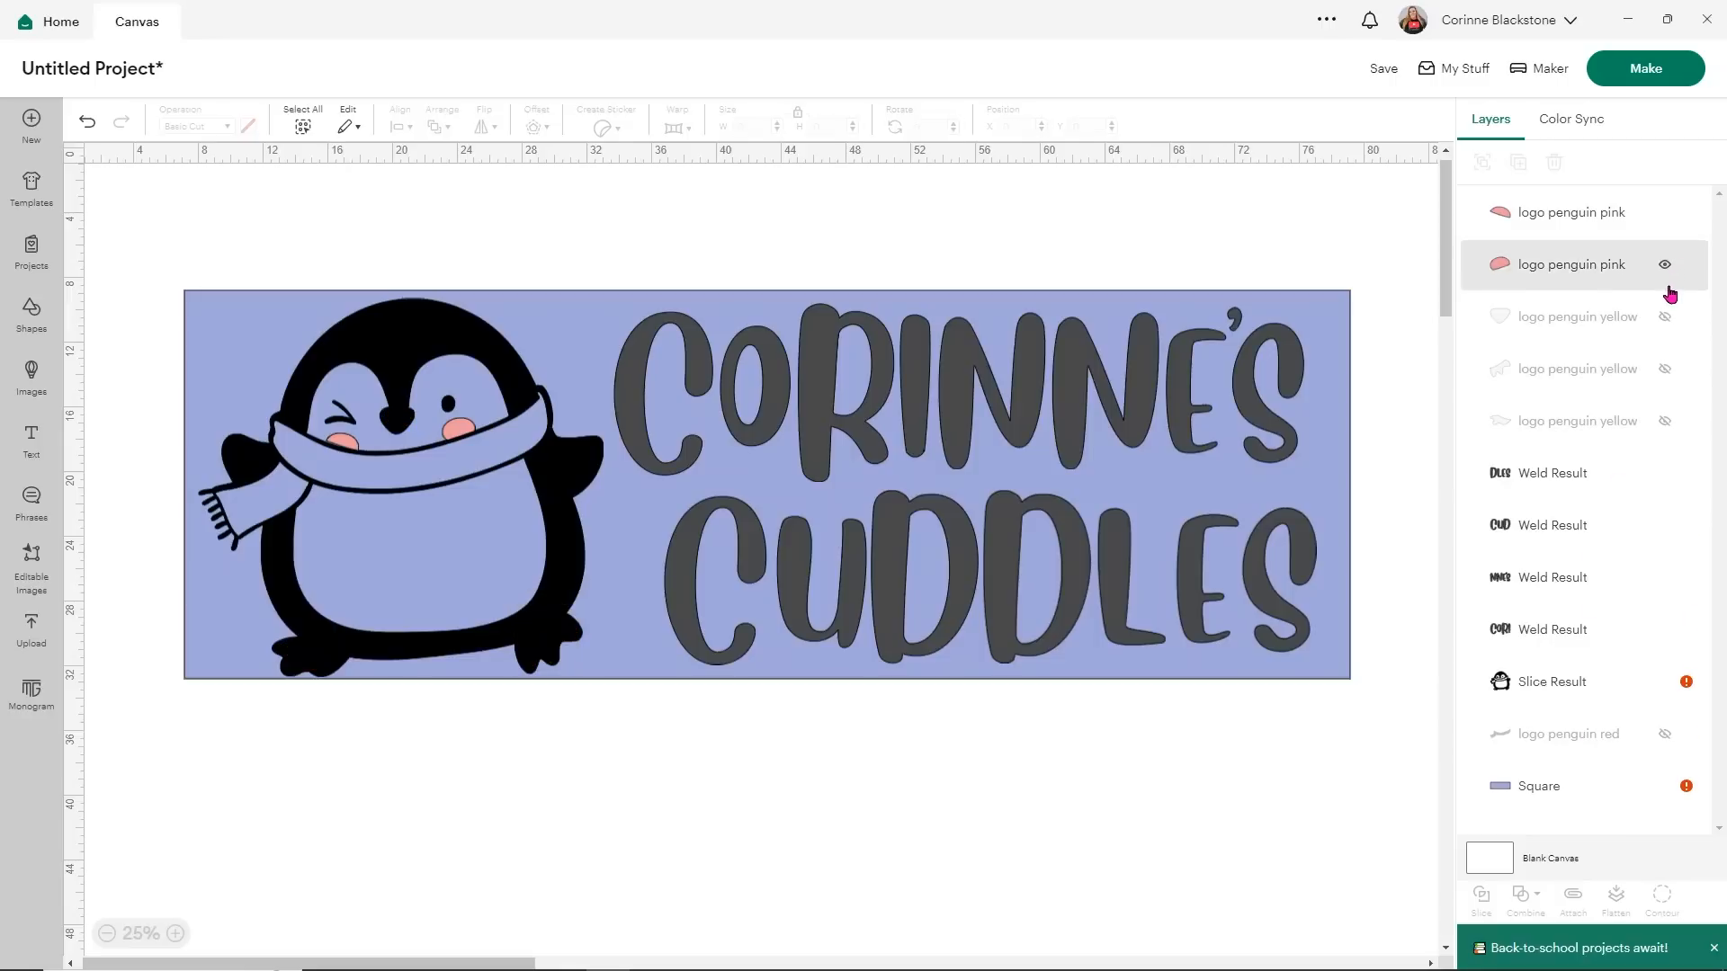
click(1665, 265)
click(1665, 213)
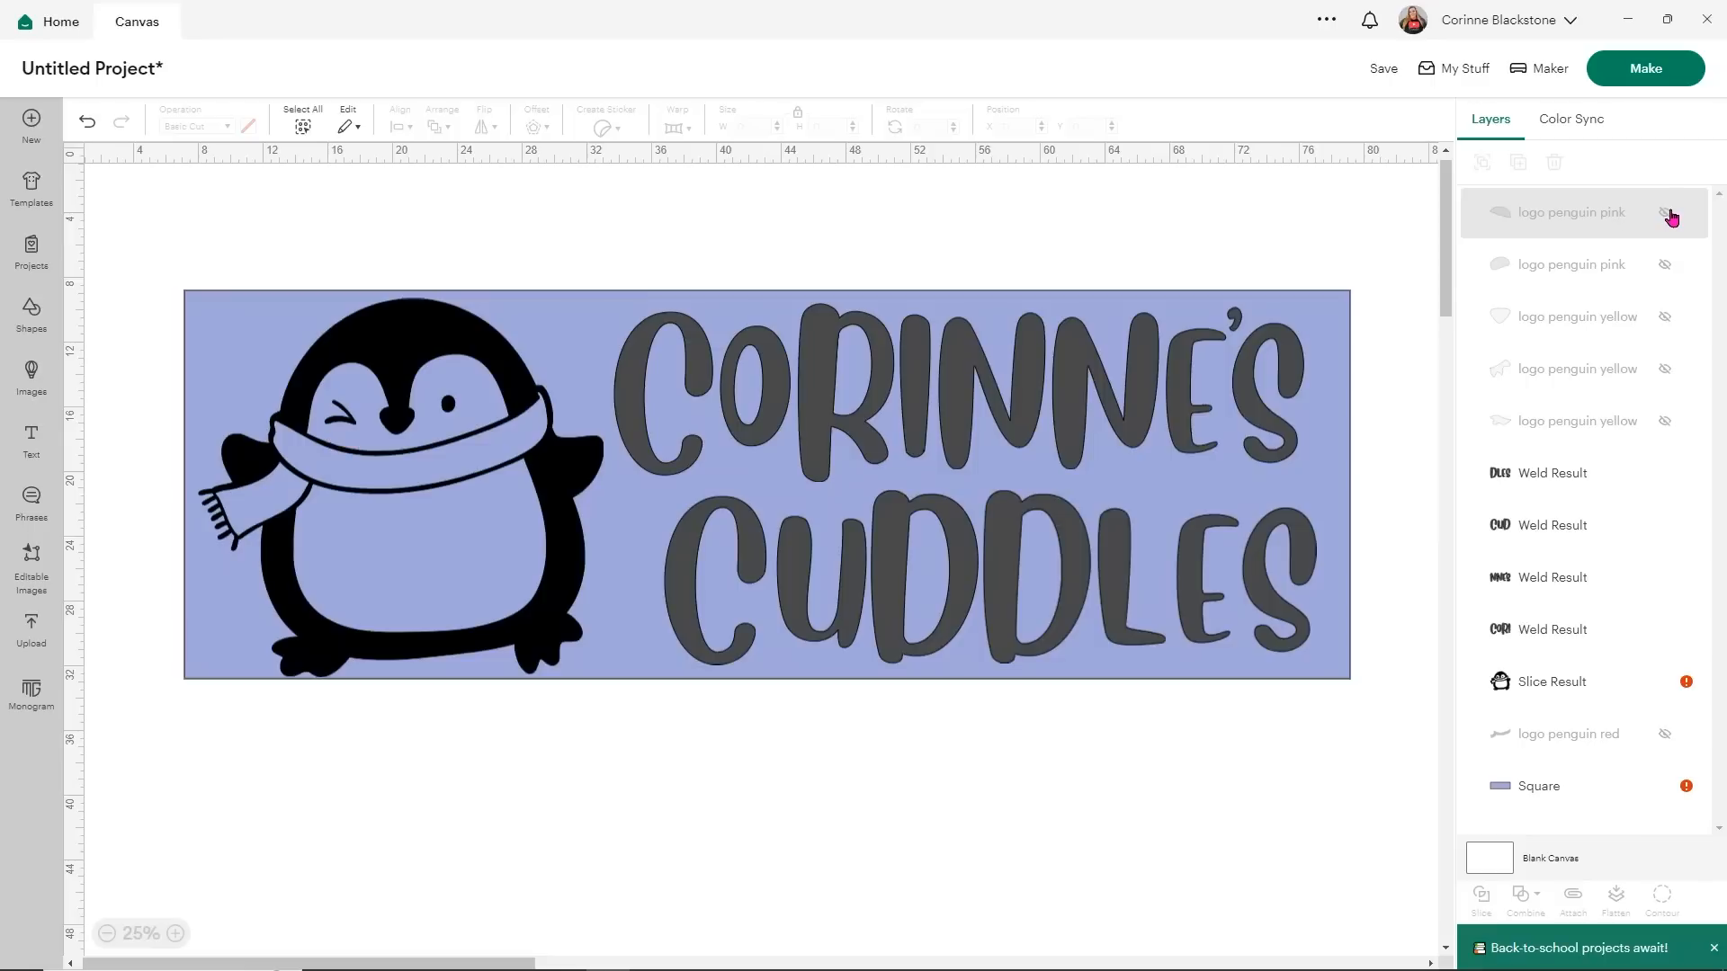
click(1665, 788)
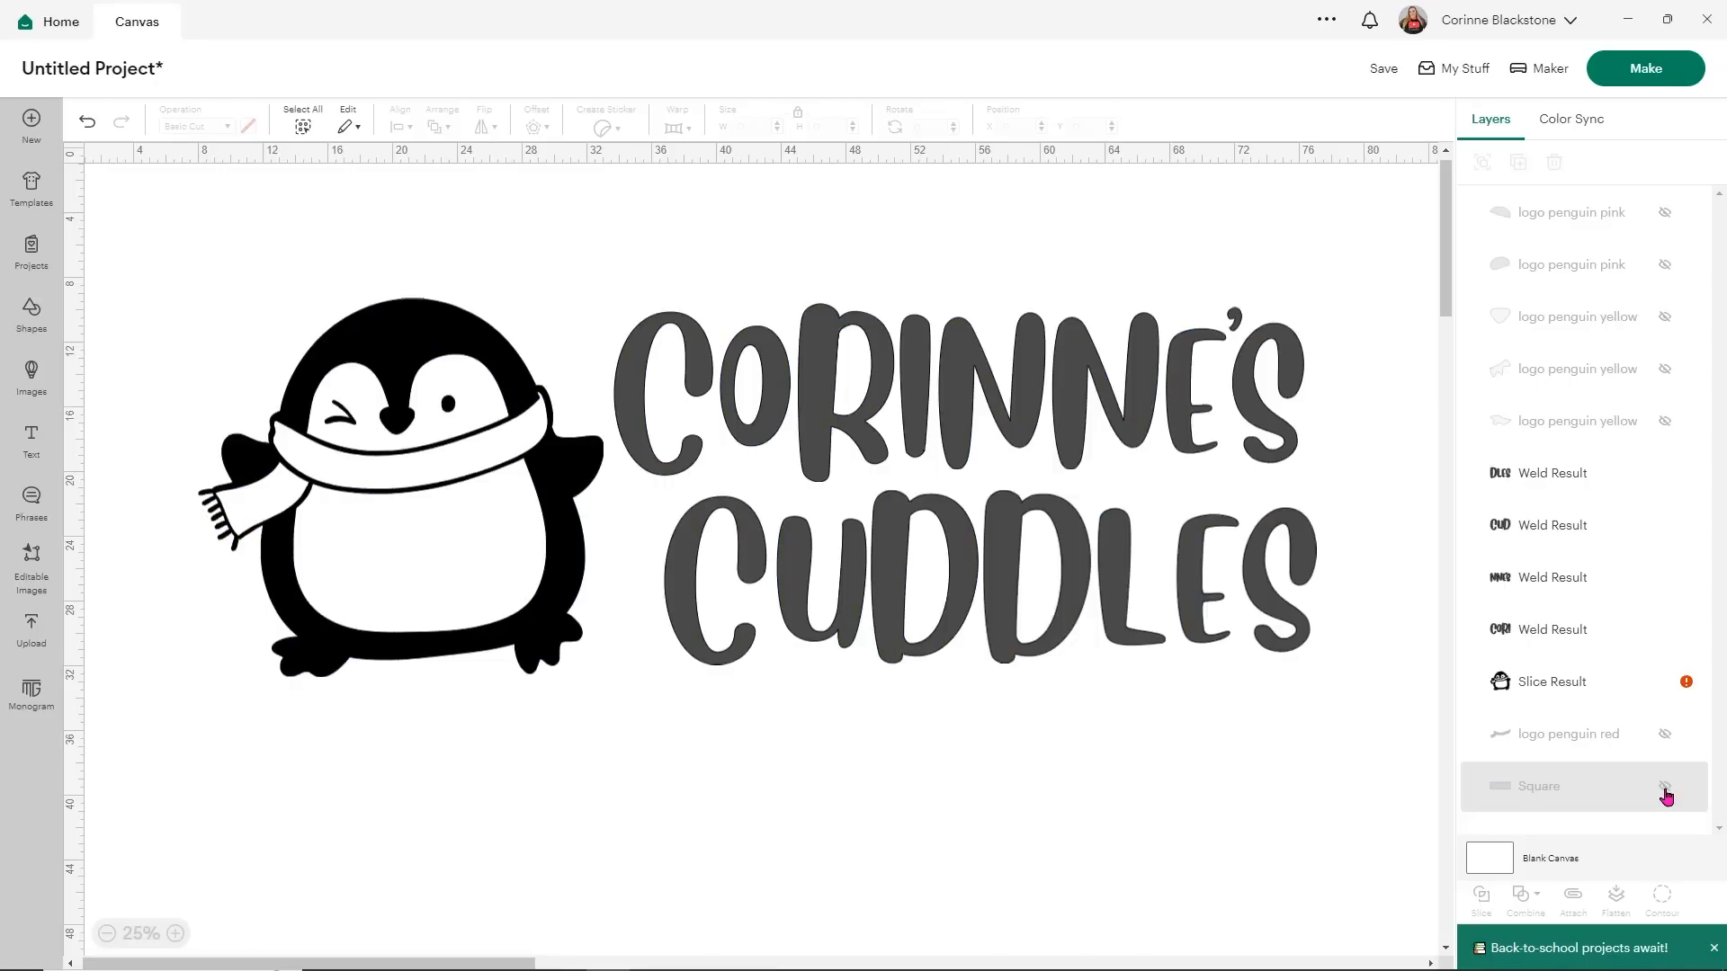
mouse_move(436, 369)
mouse_down()
mouse_move(395, 374)
mouse_move(422, 374)
mouse_up()
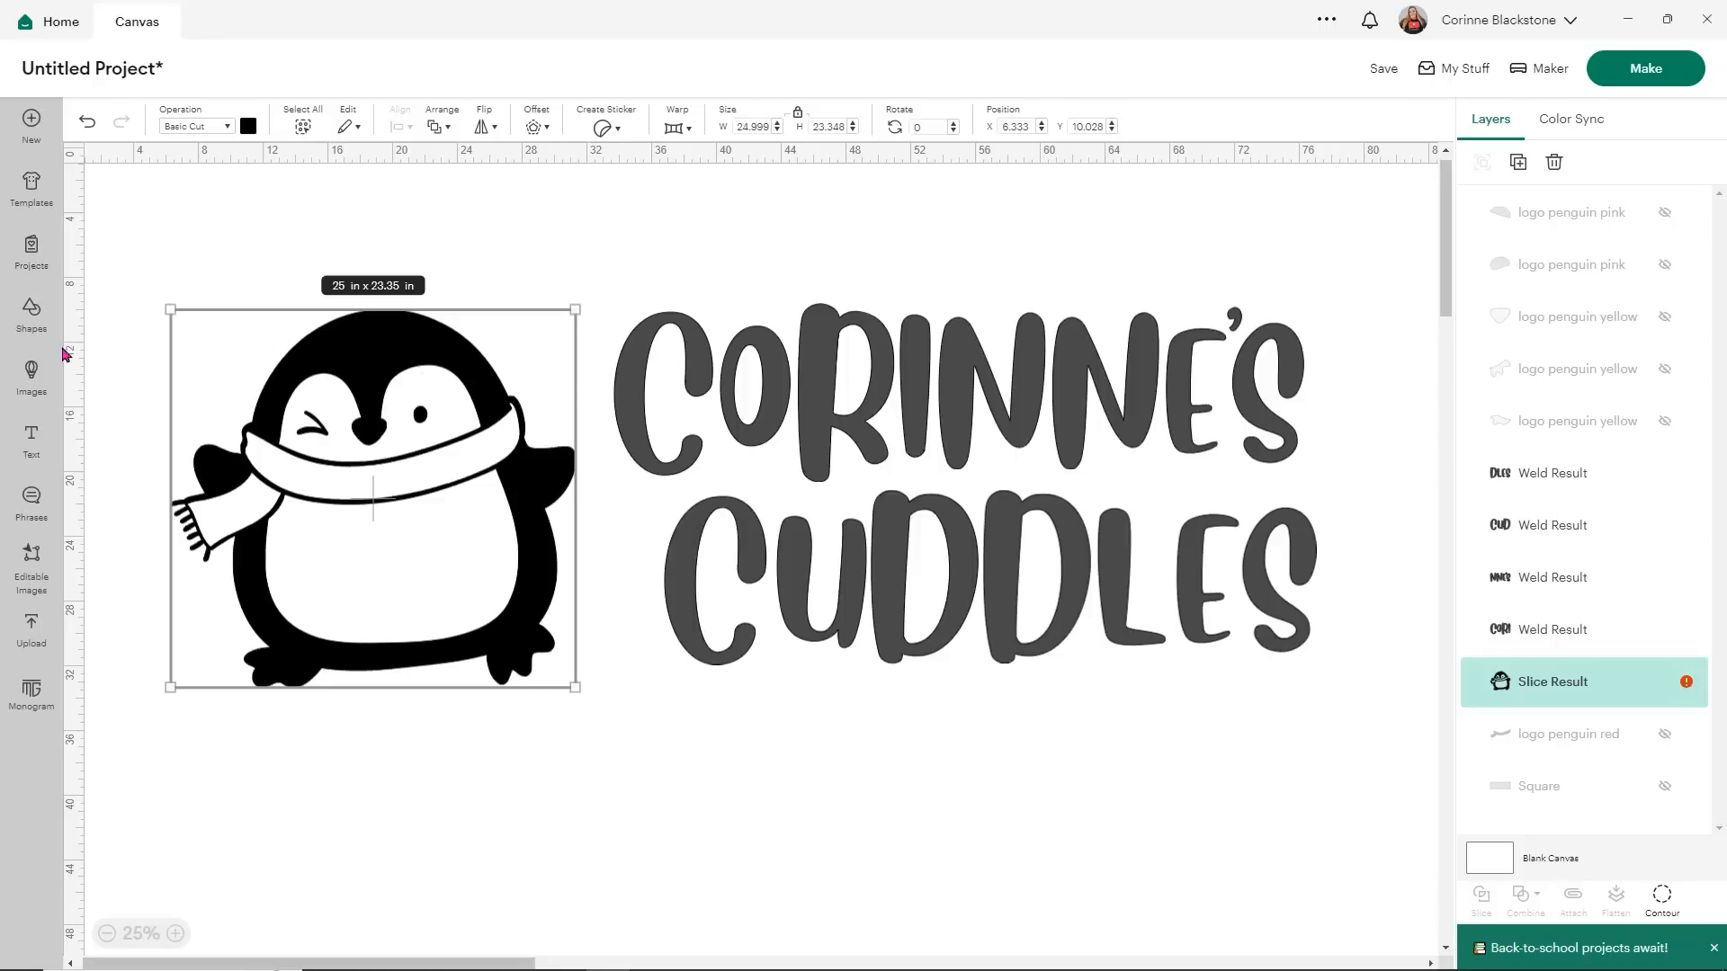
- Add a square shape, unlock its proportions and set its size to 11.5 in wide by 23.5 in high
click(32, 315)
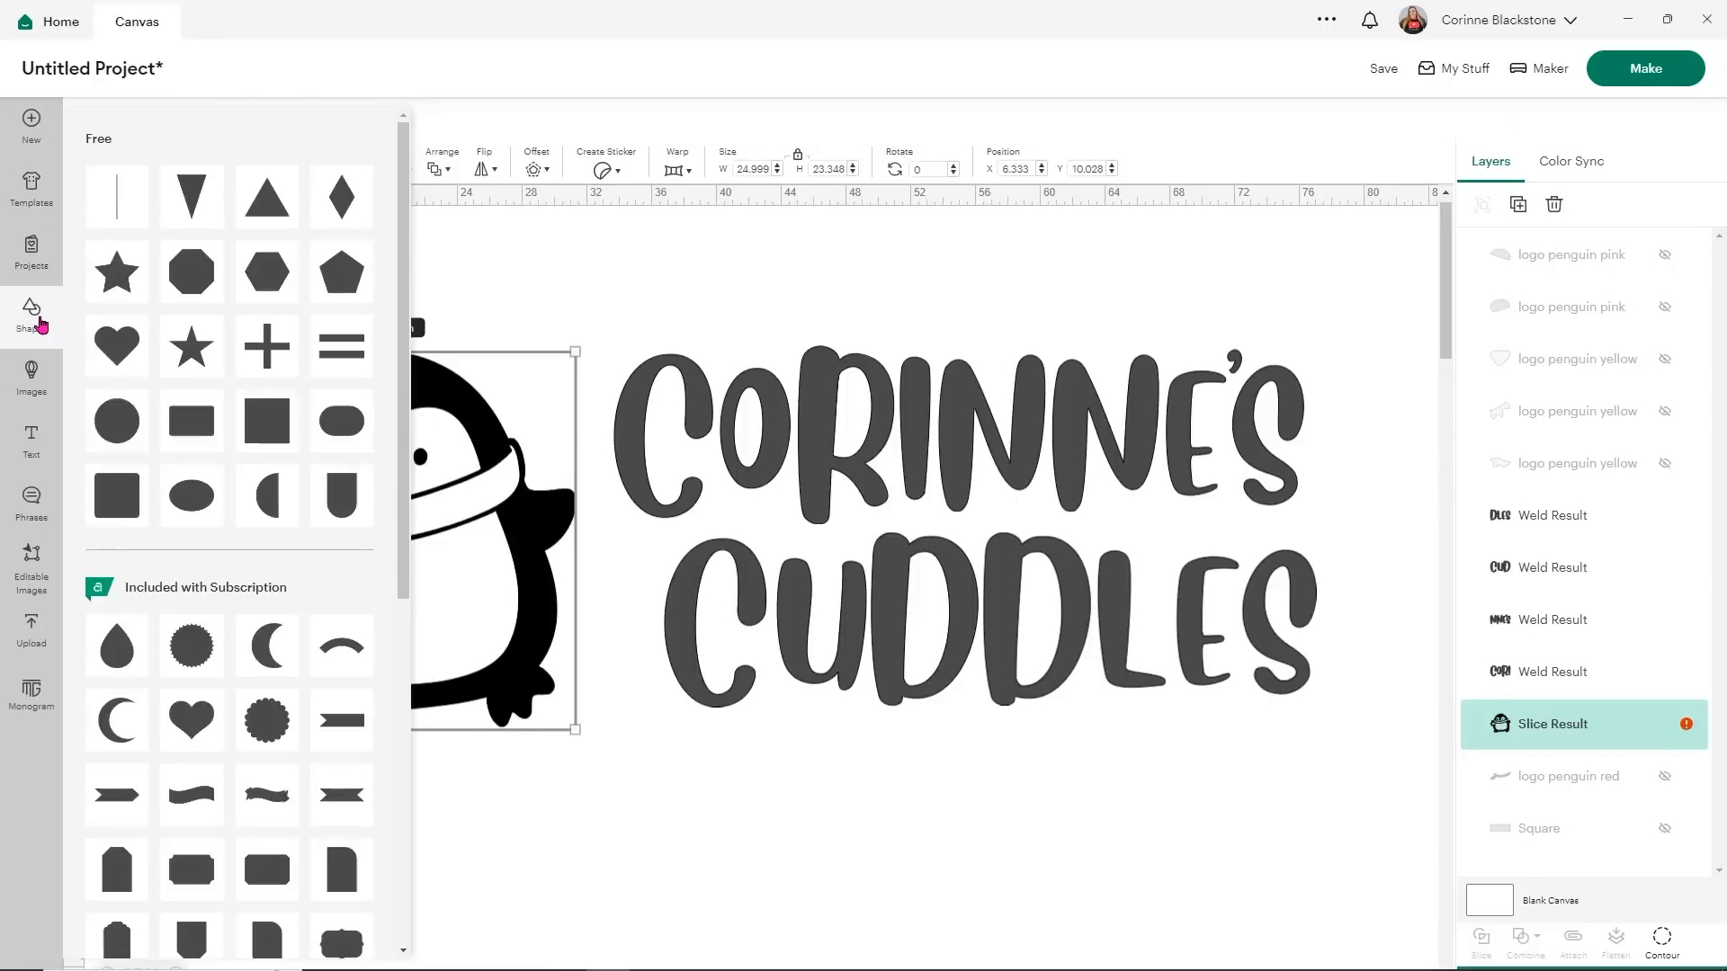
click(260, 436)
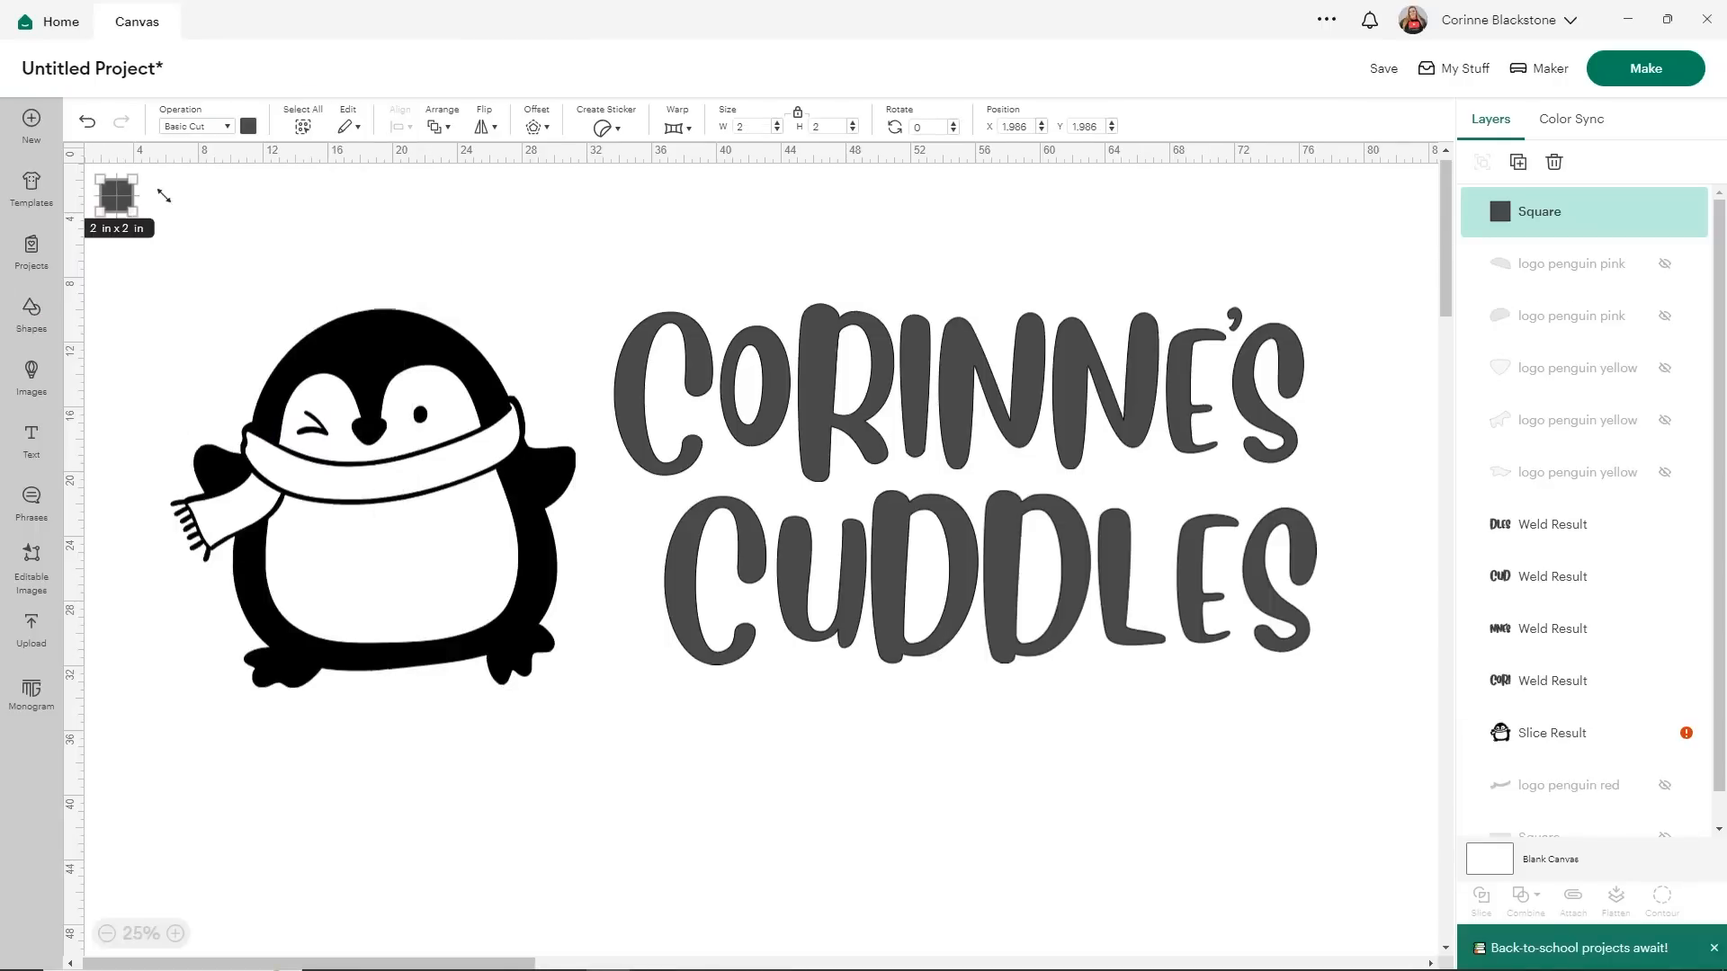
click(797, 115)
click(754, 127)
text(11.5)
key(Tab)
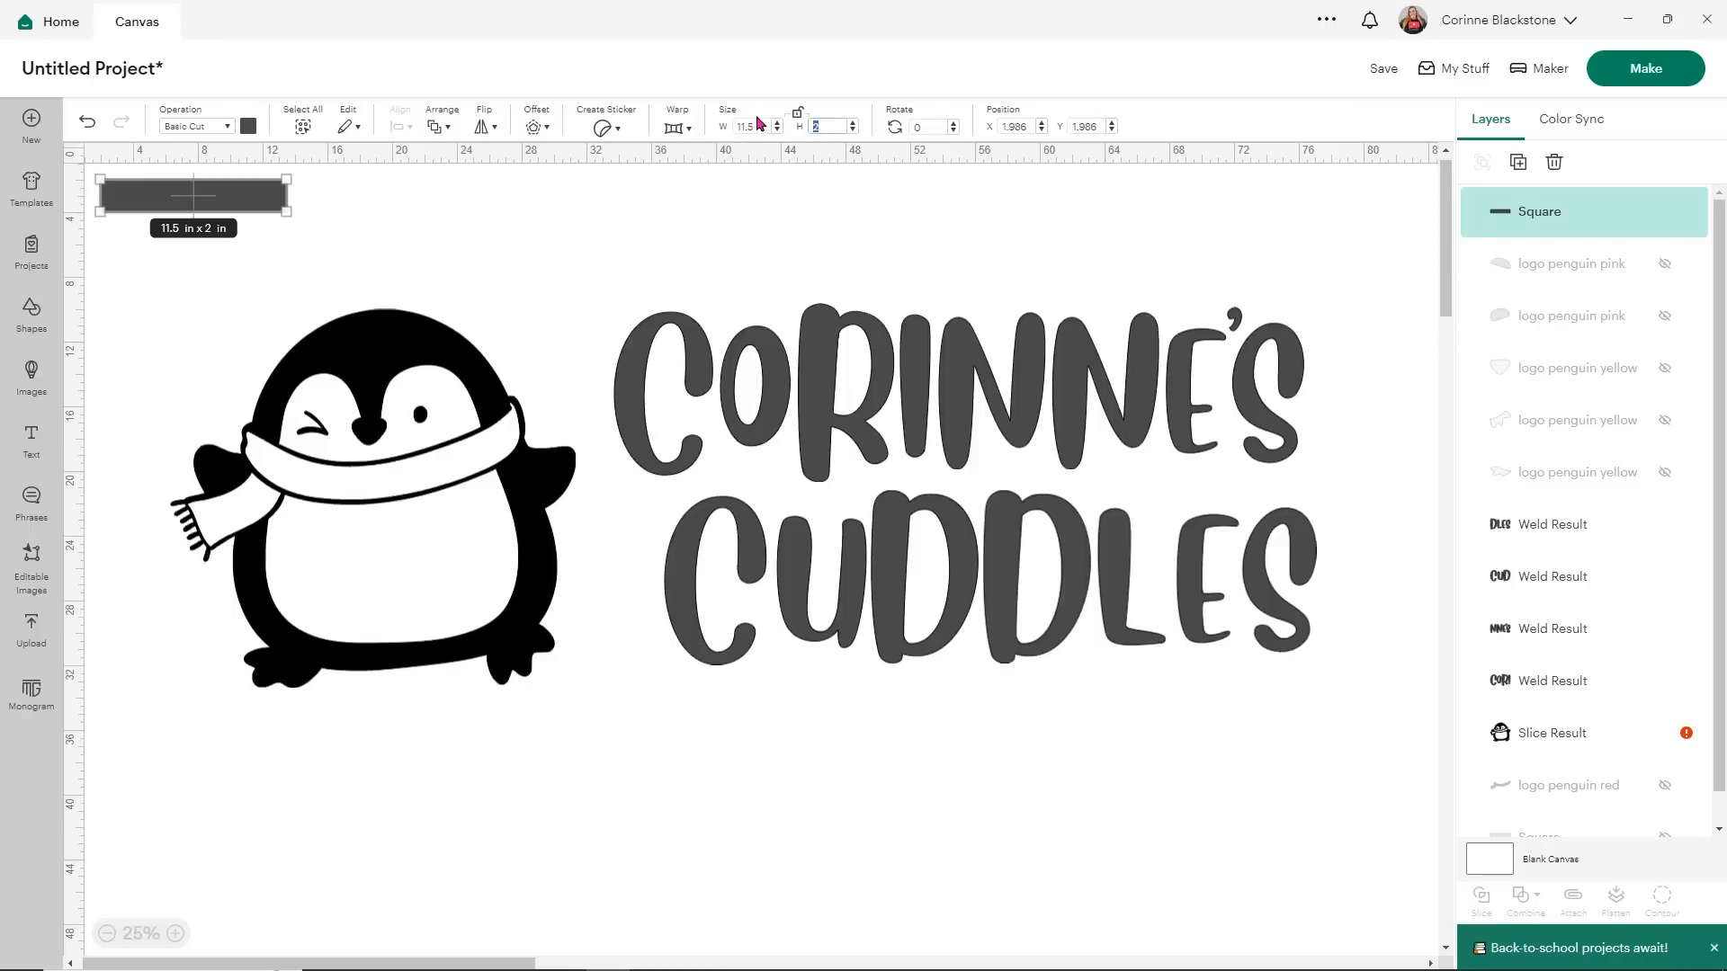
text(23.5)
key(Return)
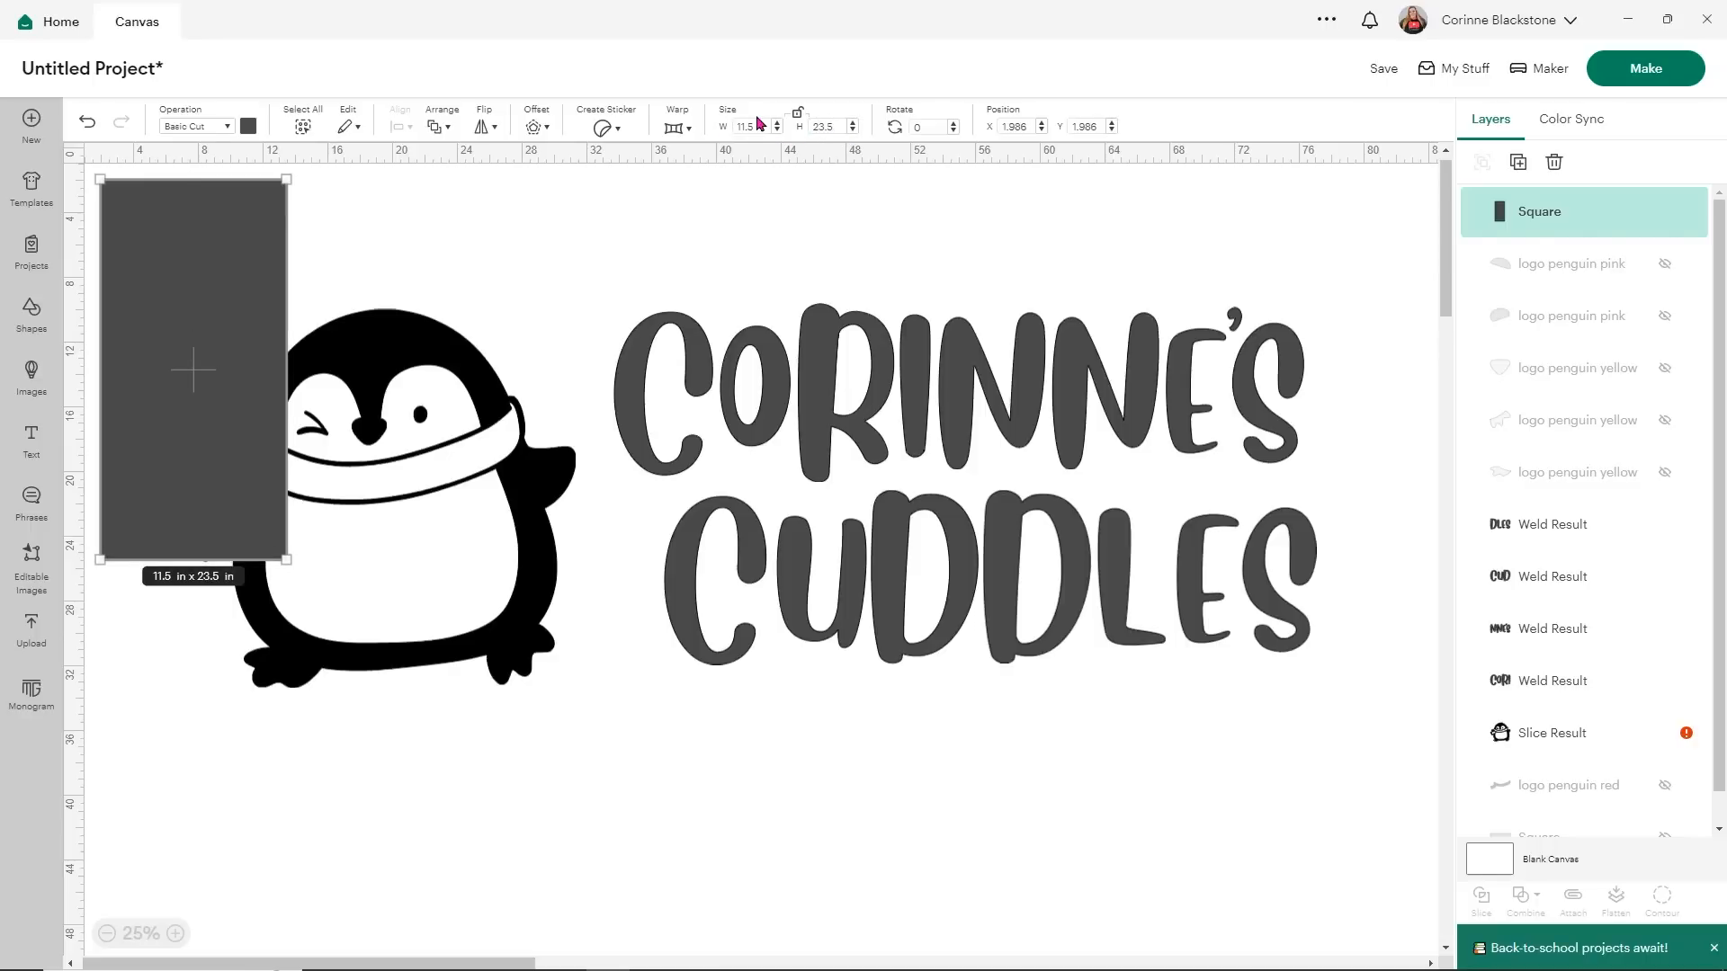
- Try the square over the penguin's left side and rotated about 86° across its head
drag(141, 373, 244, 408)
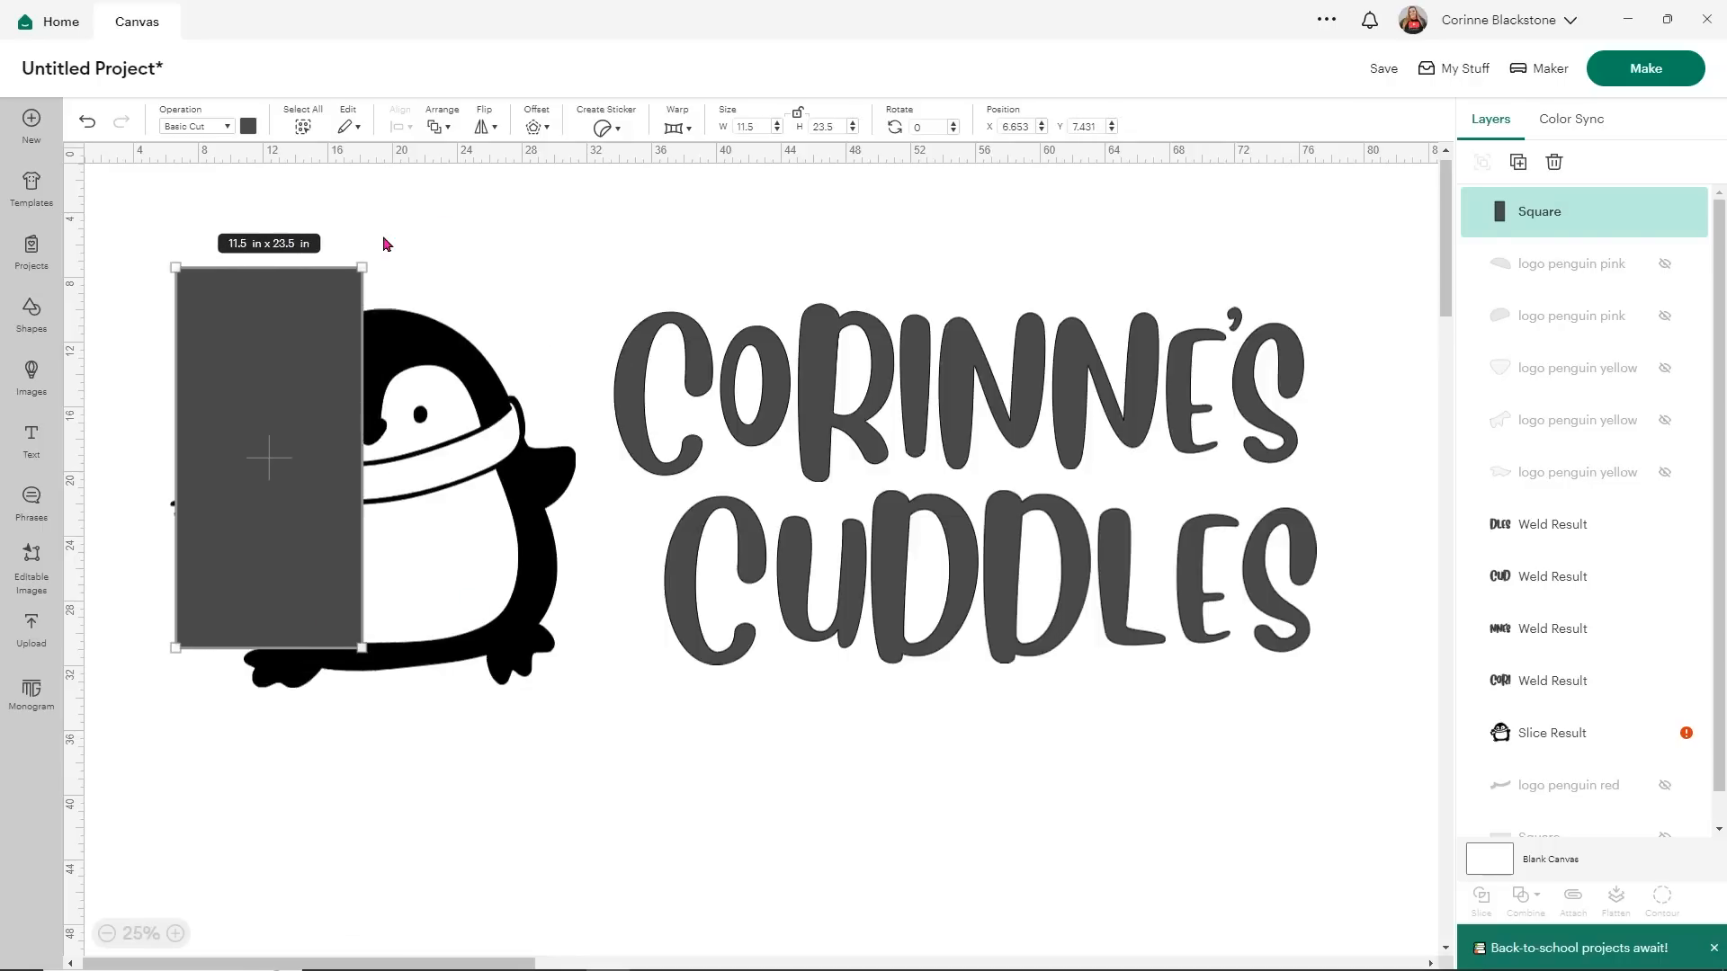
drag(370, 248, 483, 545)
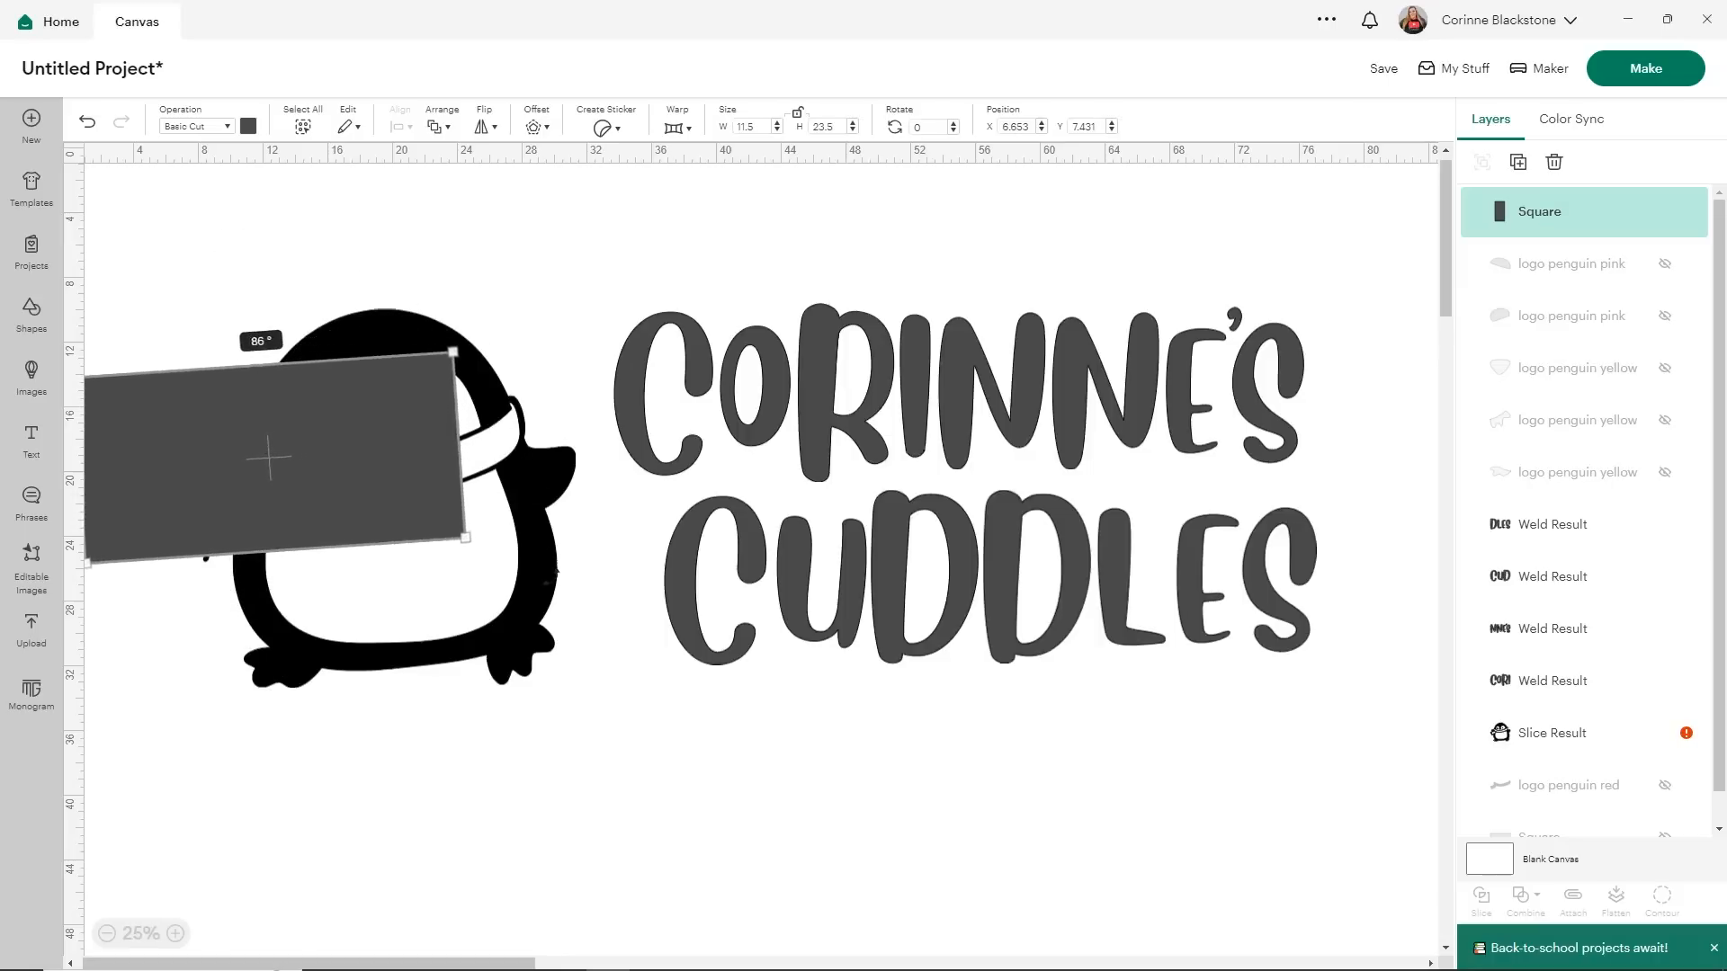
drag(278, 503, 372, 430)
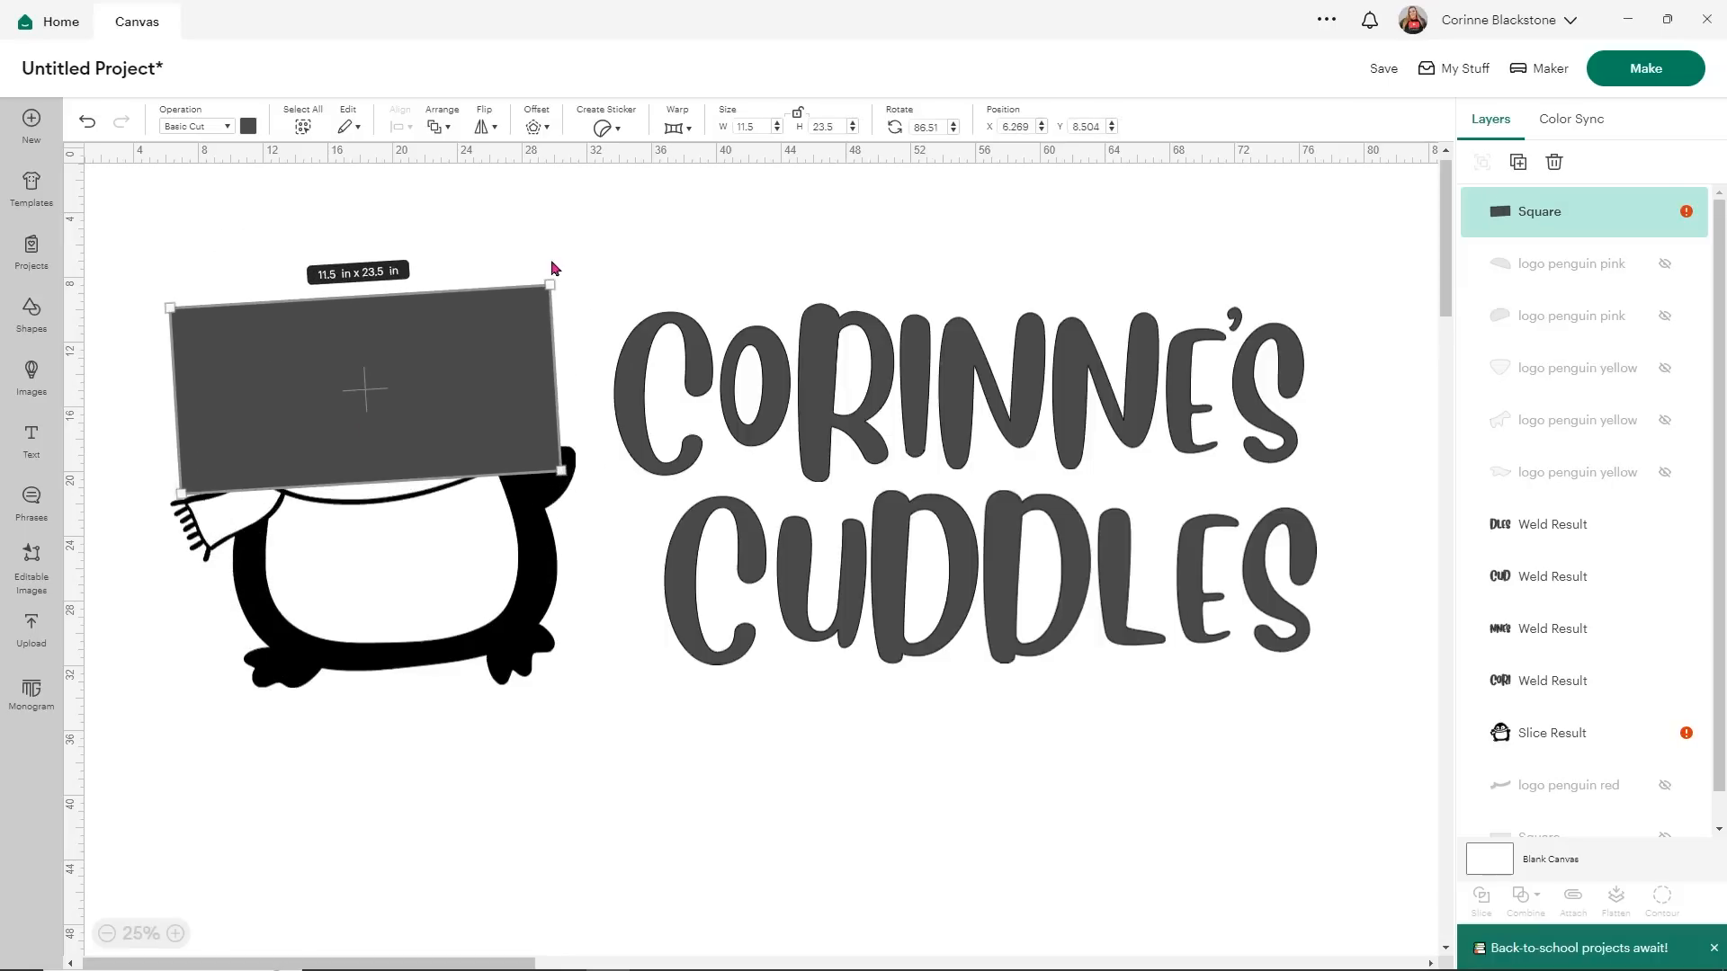
drag(565, 266, 574, 274)
- Turn the square upright again and place it over the penguin's right half at about X 19.84, Y 9.94 in
drag(424, 381, 400, 660)
drag(560, 776, 269, 798)
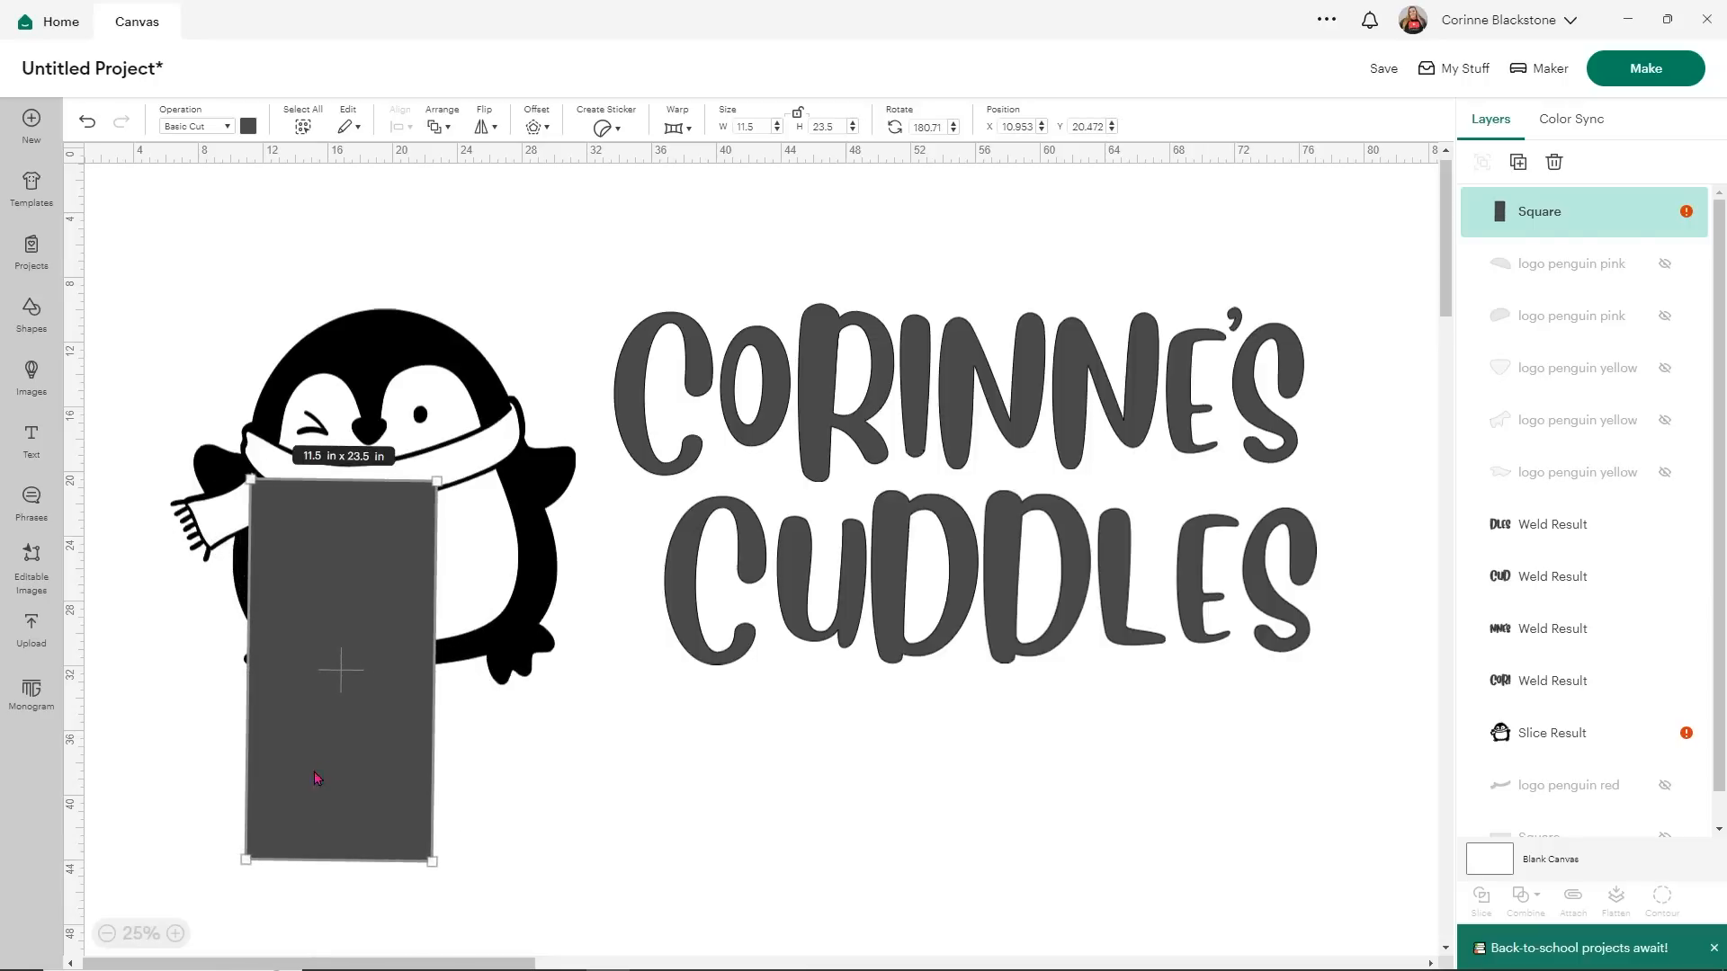
drag(230, 859, 231, 857)
drag(369, 774, 538, 603)
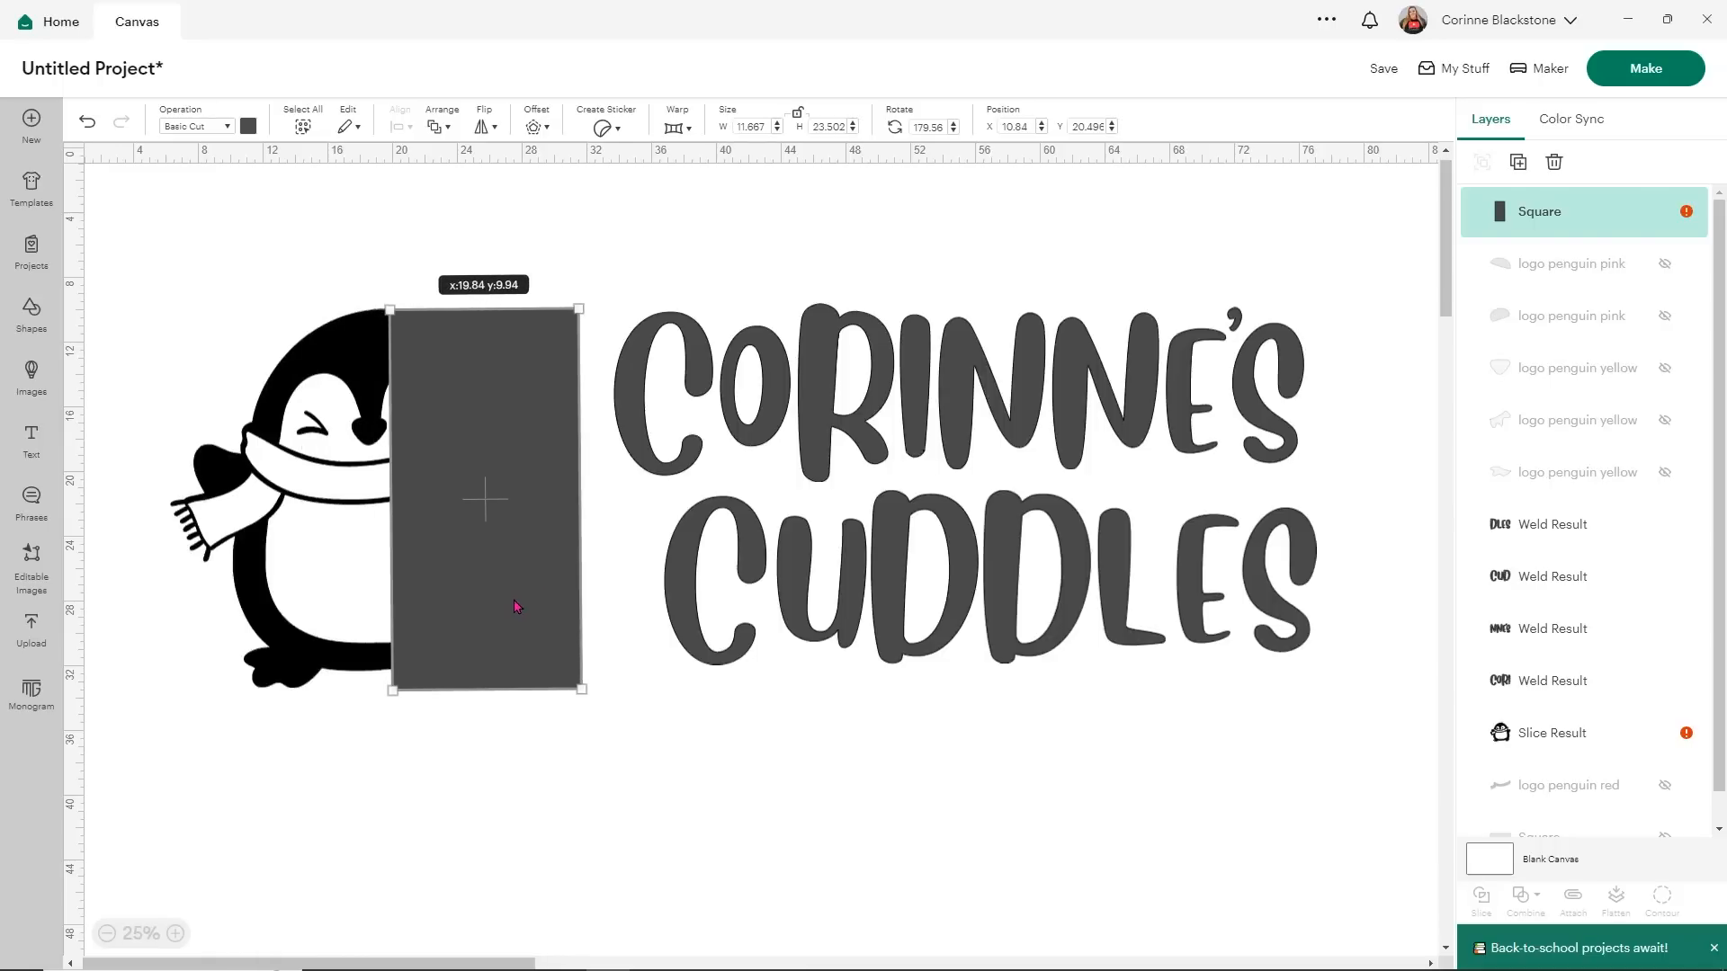
- Set the rotation of the square covering the penguin's right half to exactly 180°
click(213, 253)
drag(213, 253, 475, 606)
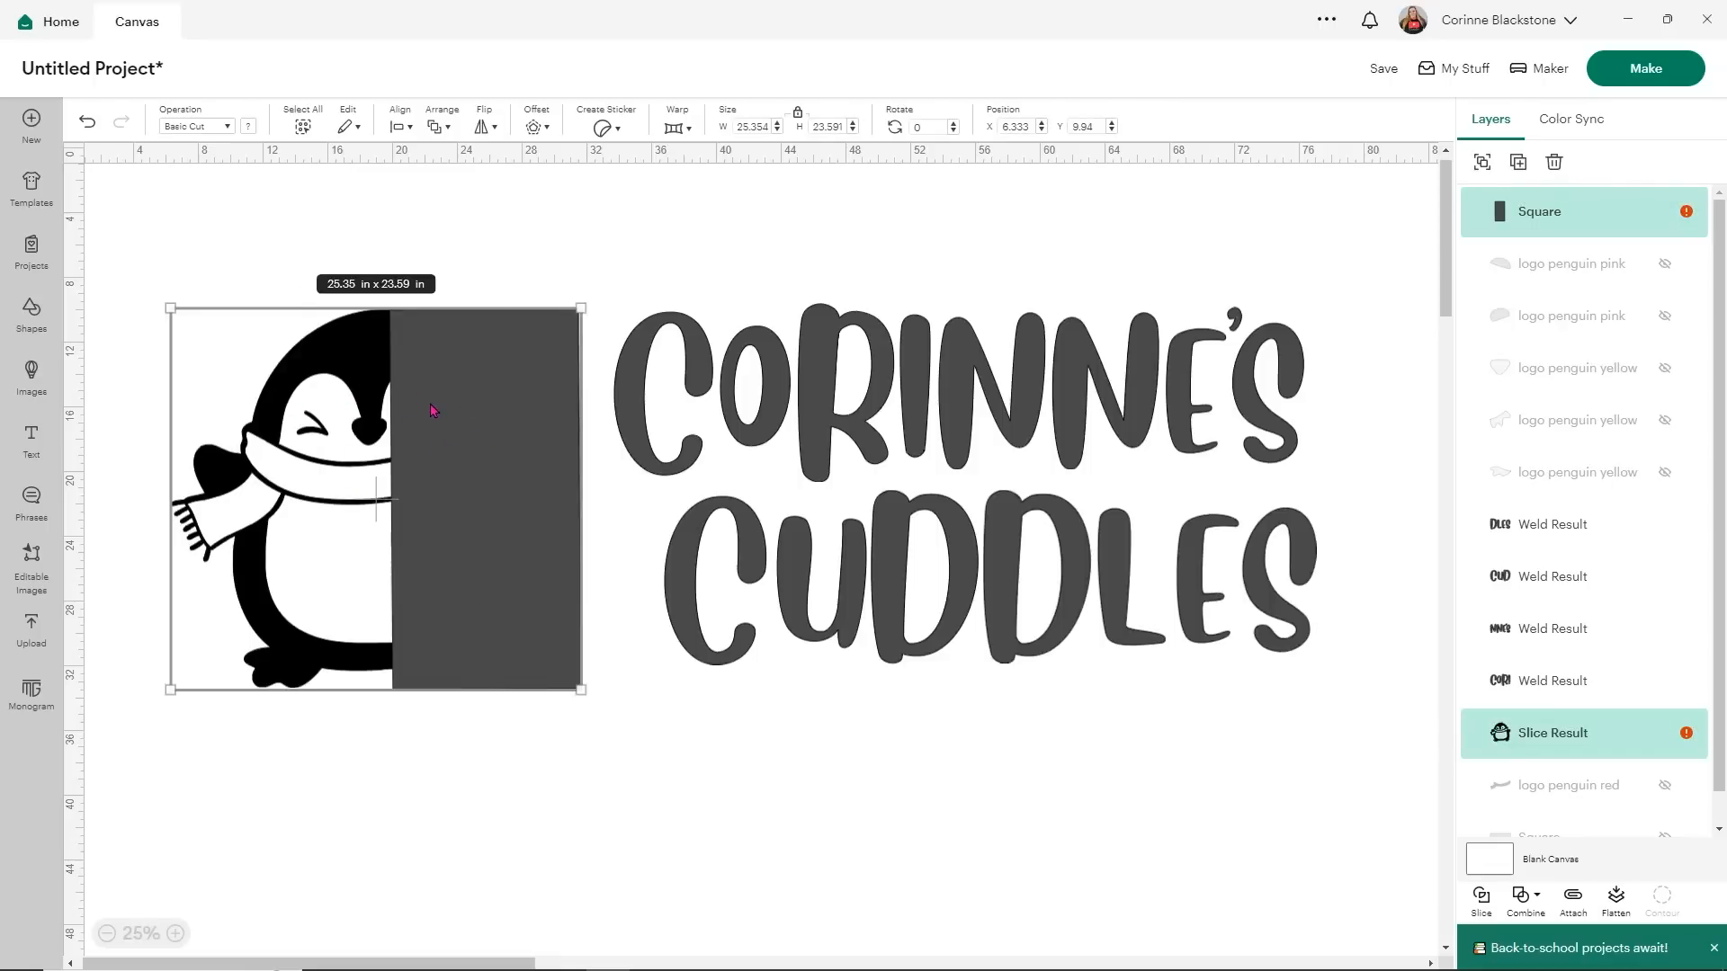
click(501, 363)
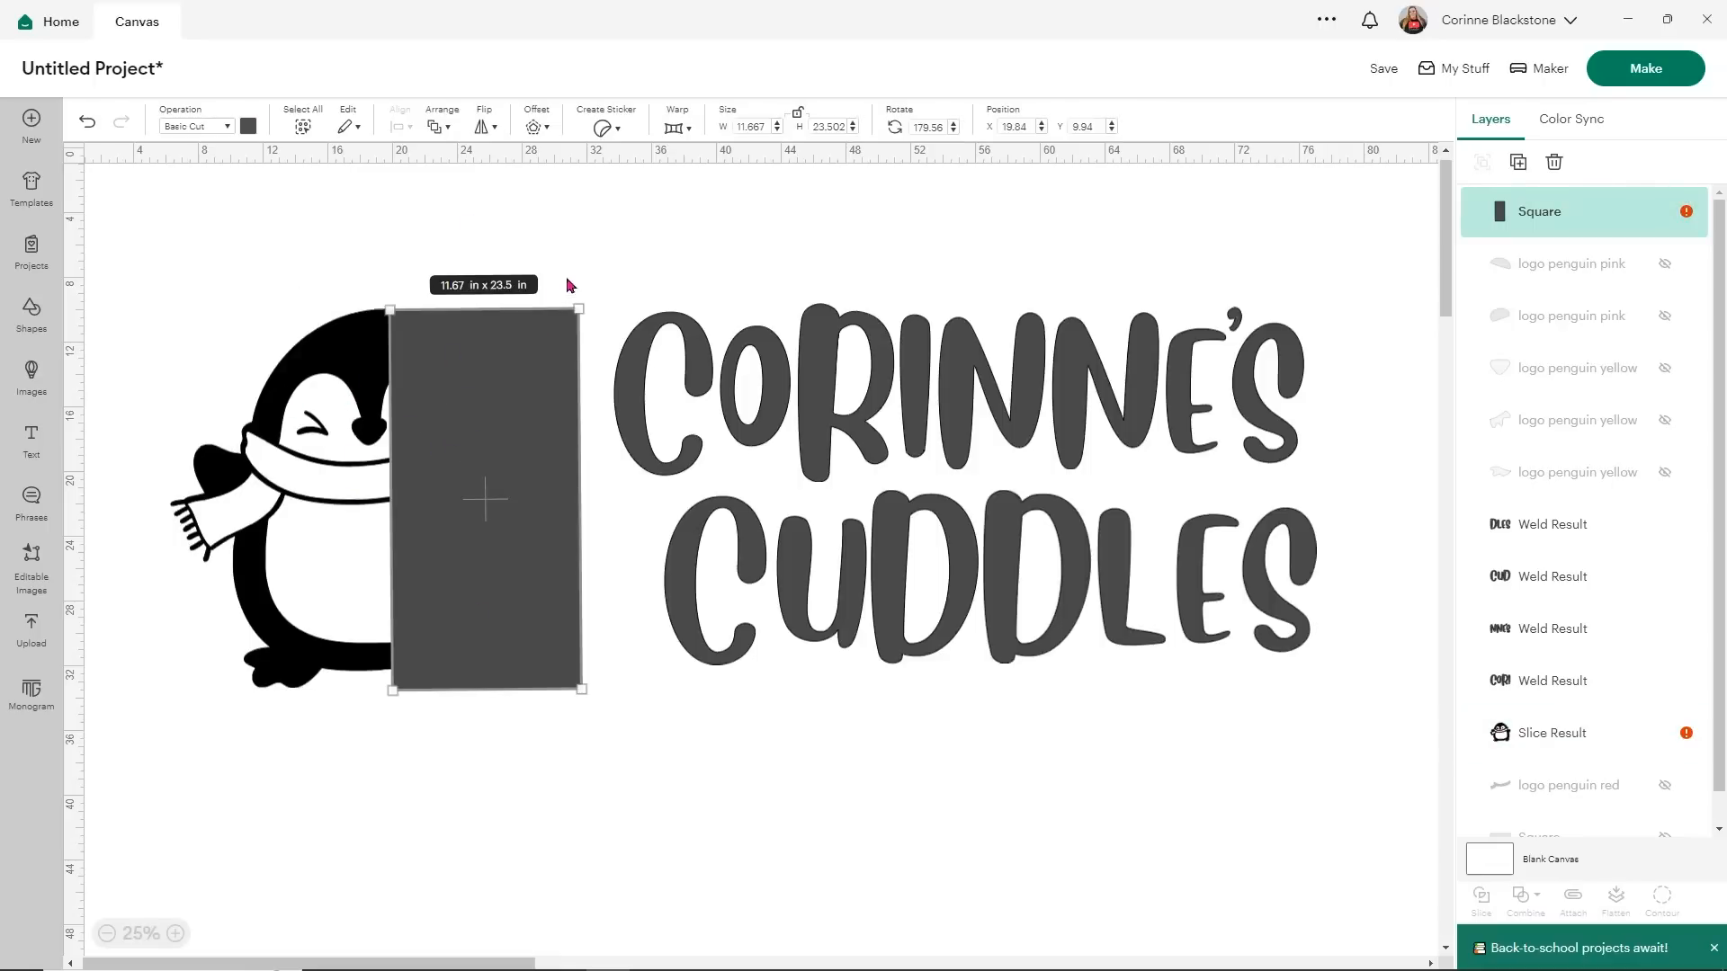
click(941, 129)
text(180)
key(Return)
- Align the black penguin layer and the square by their right and top edges
click(273, 270)
drag(191, 261, 547, 515)
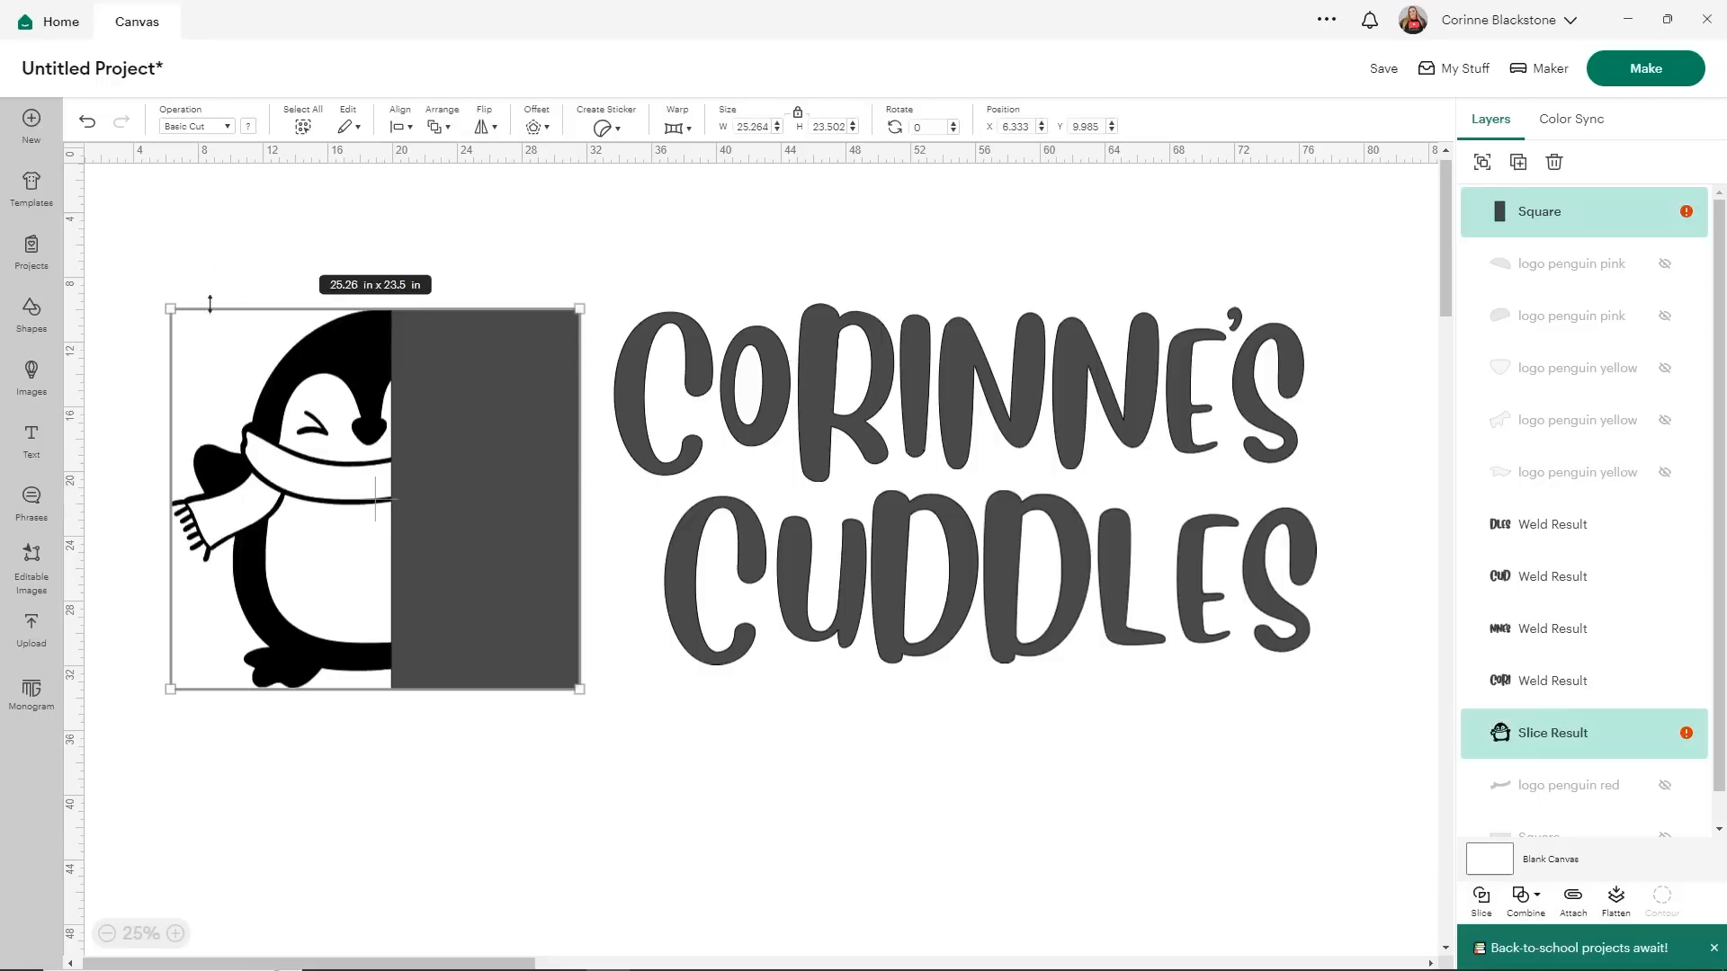
click(392, 126)
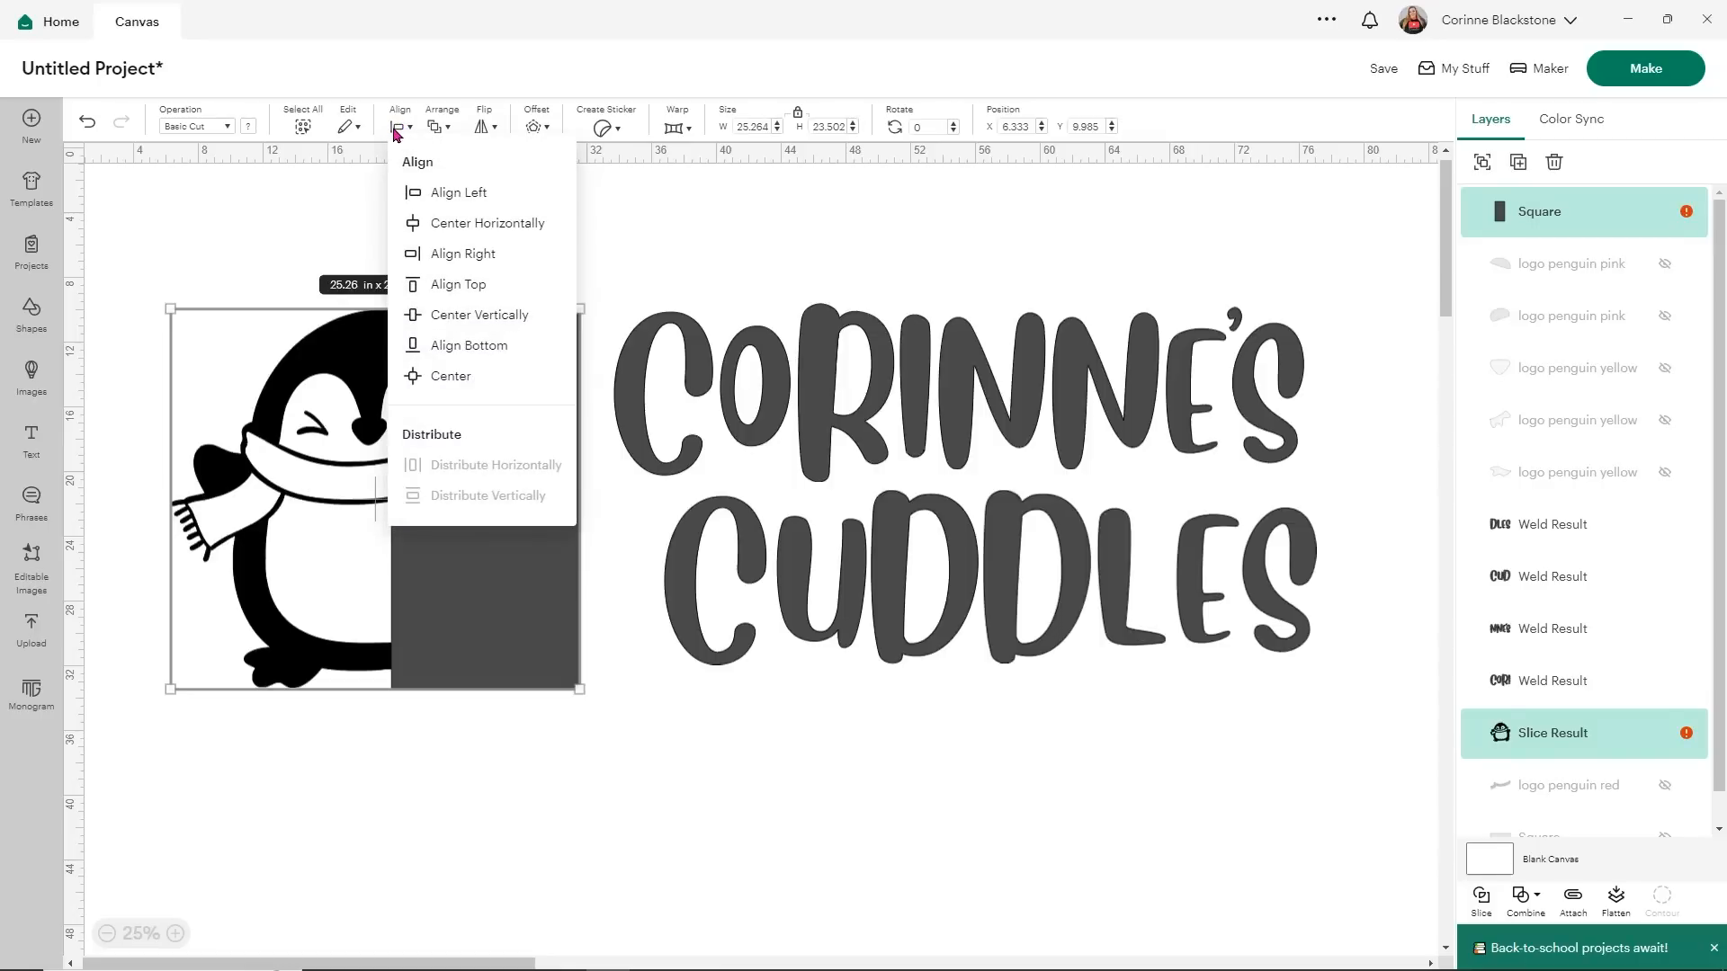
click(455, 259)
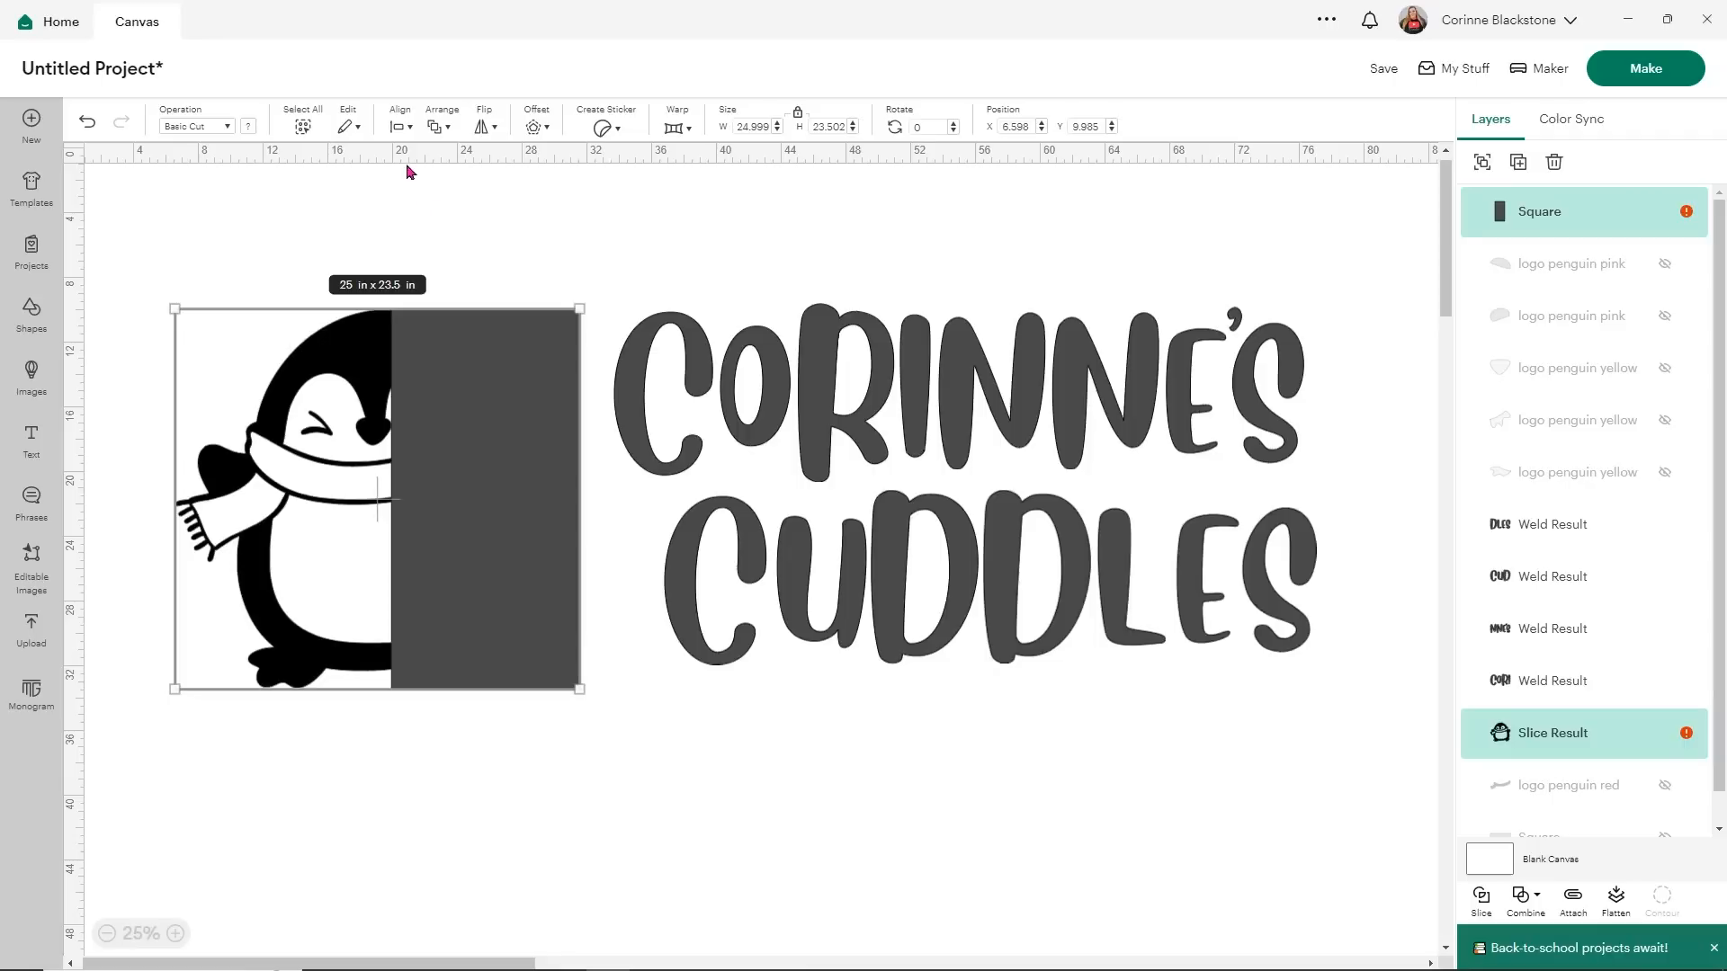
click(397, 126)
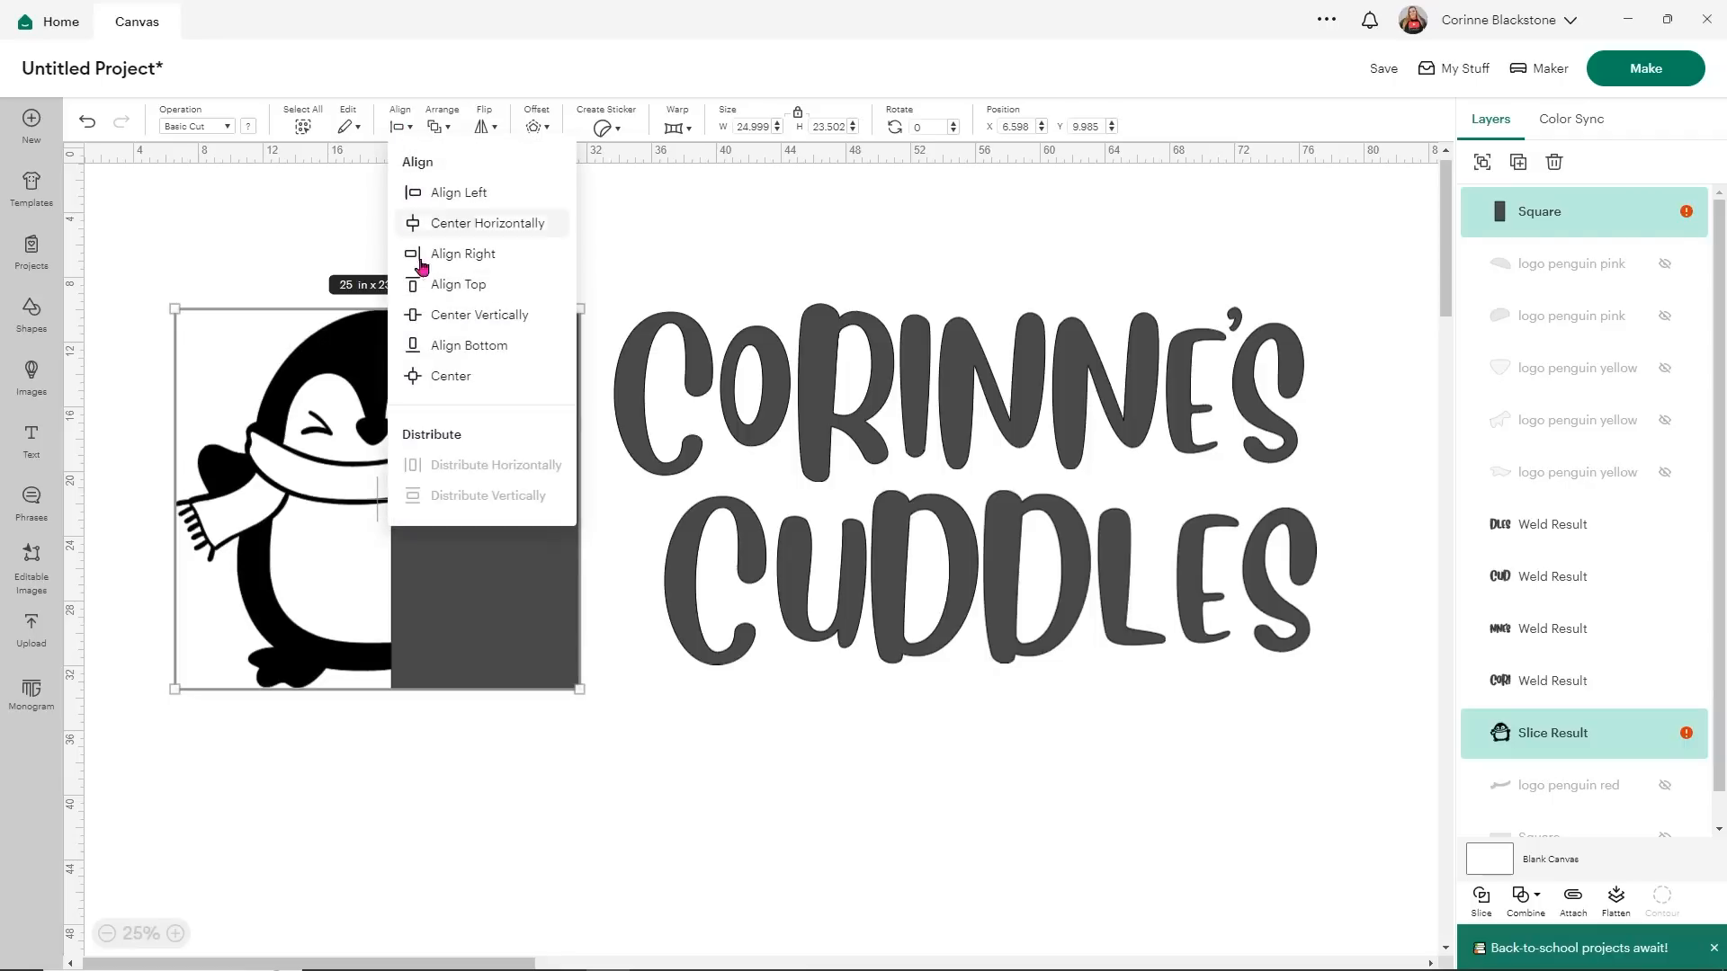
click(441, 284)
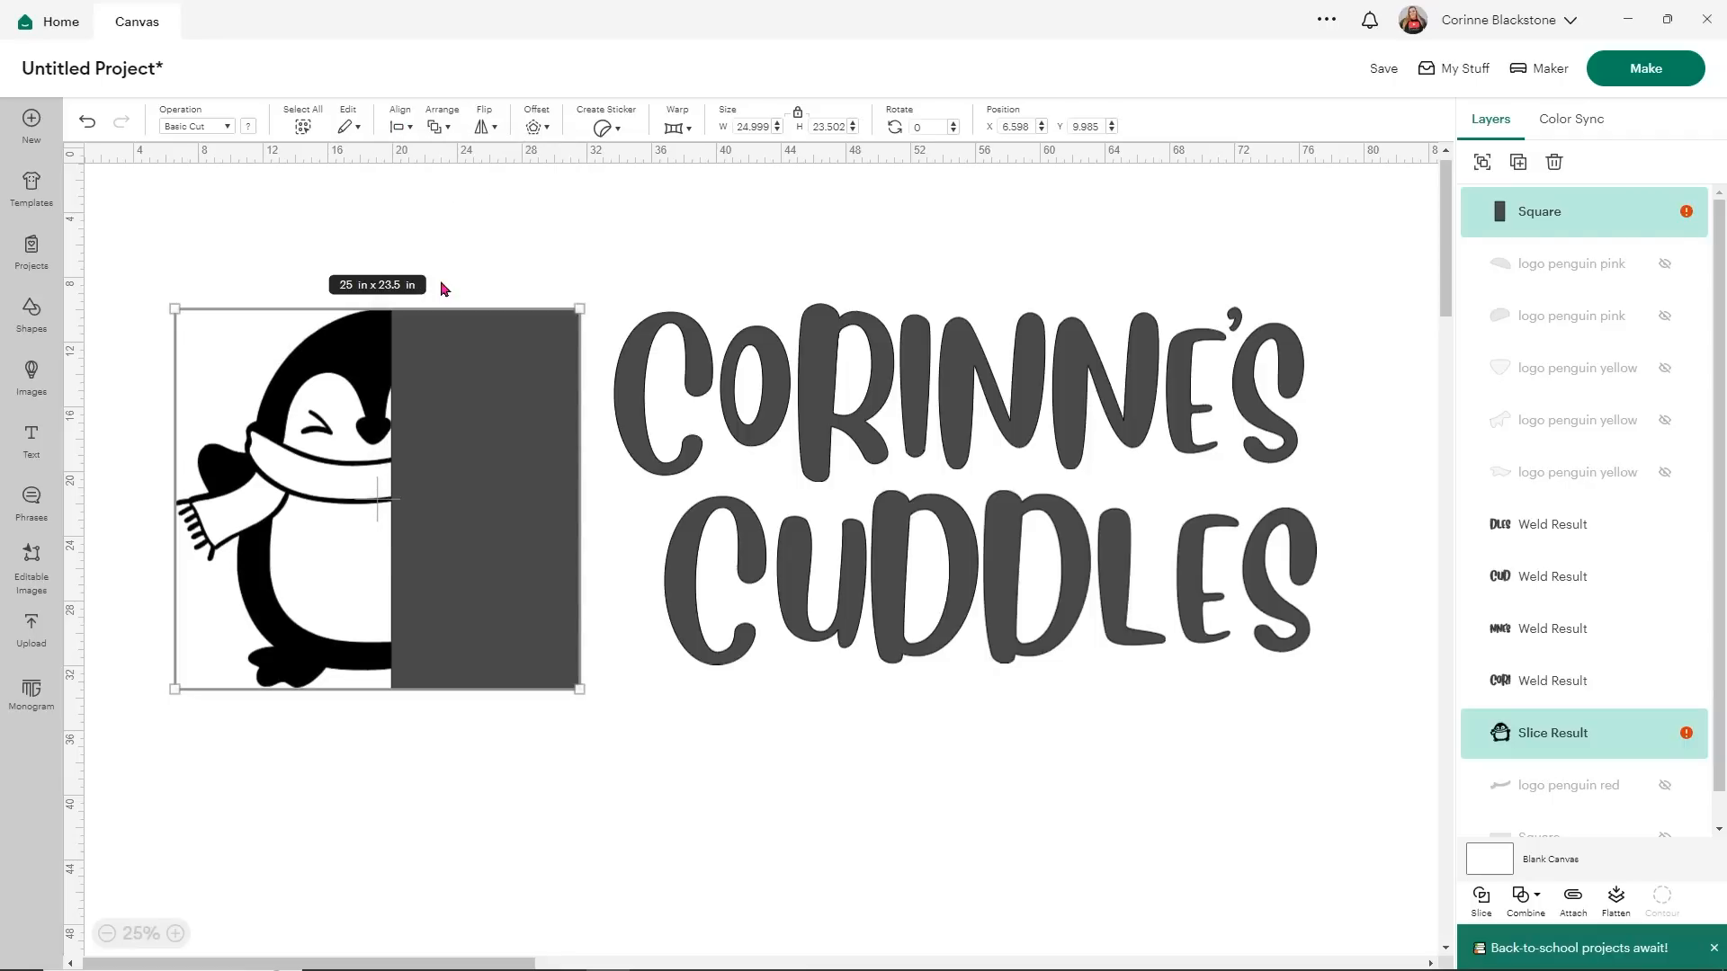
- Slice the black penguin with the square, move the two gray leftover pieces aside and delete them
click(274, 272)
drag(201, 255, 458, 605)
click(1481, 910)
click(554, 336)
drag(555, 337, 687, 738)
click(537, 515)
drag(538, 514, 680, 801)
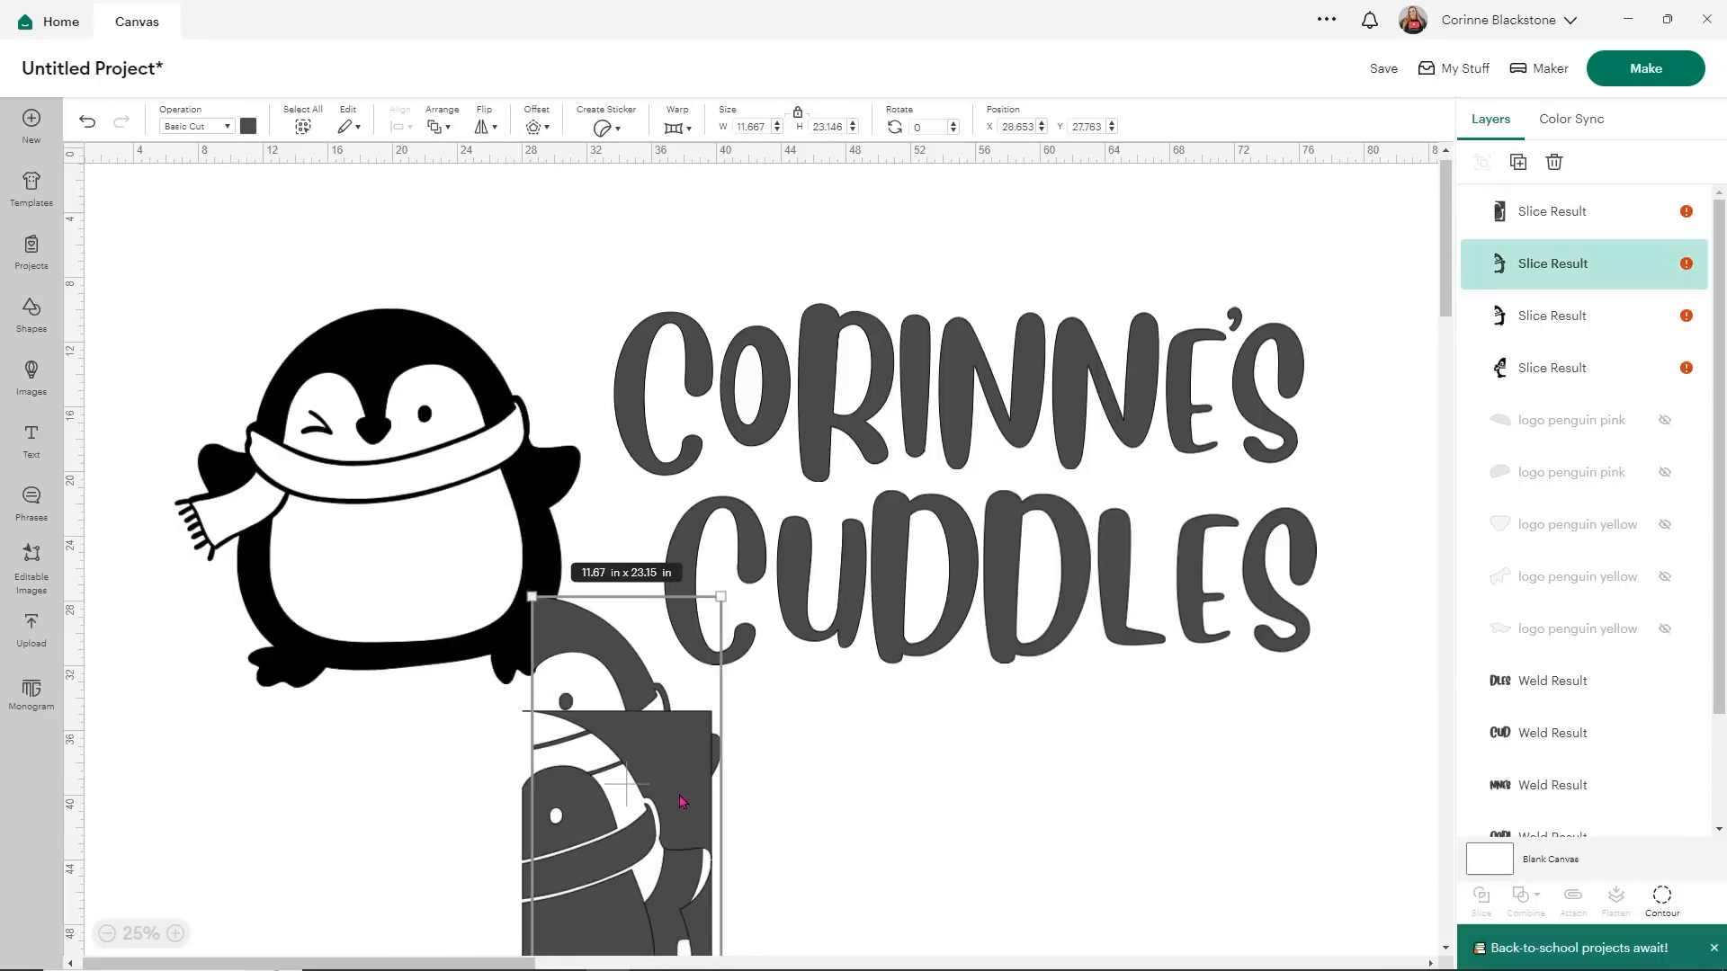
key(Delete)
click(666, 792)
key(Delete)
- Pull the penguin's right half slightly away from the left, and undo everything back to before the slice
click(460, 384)
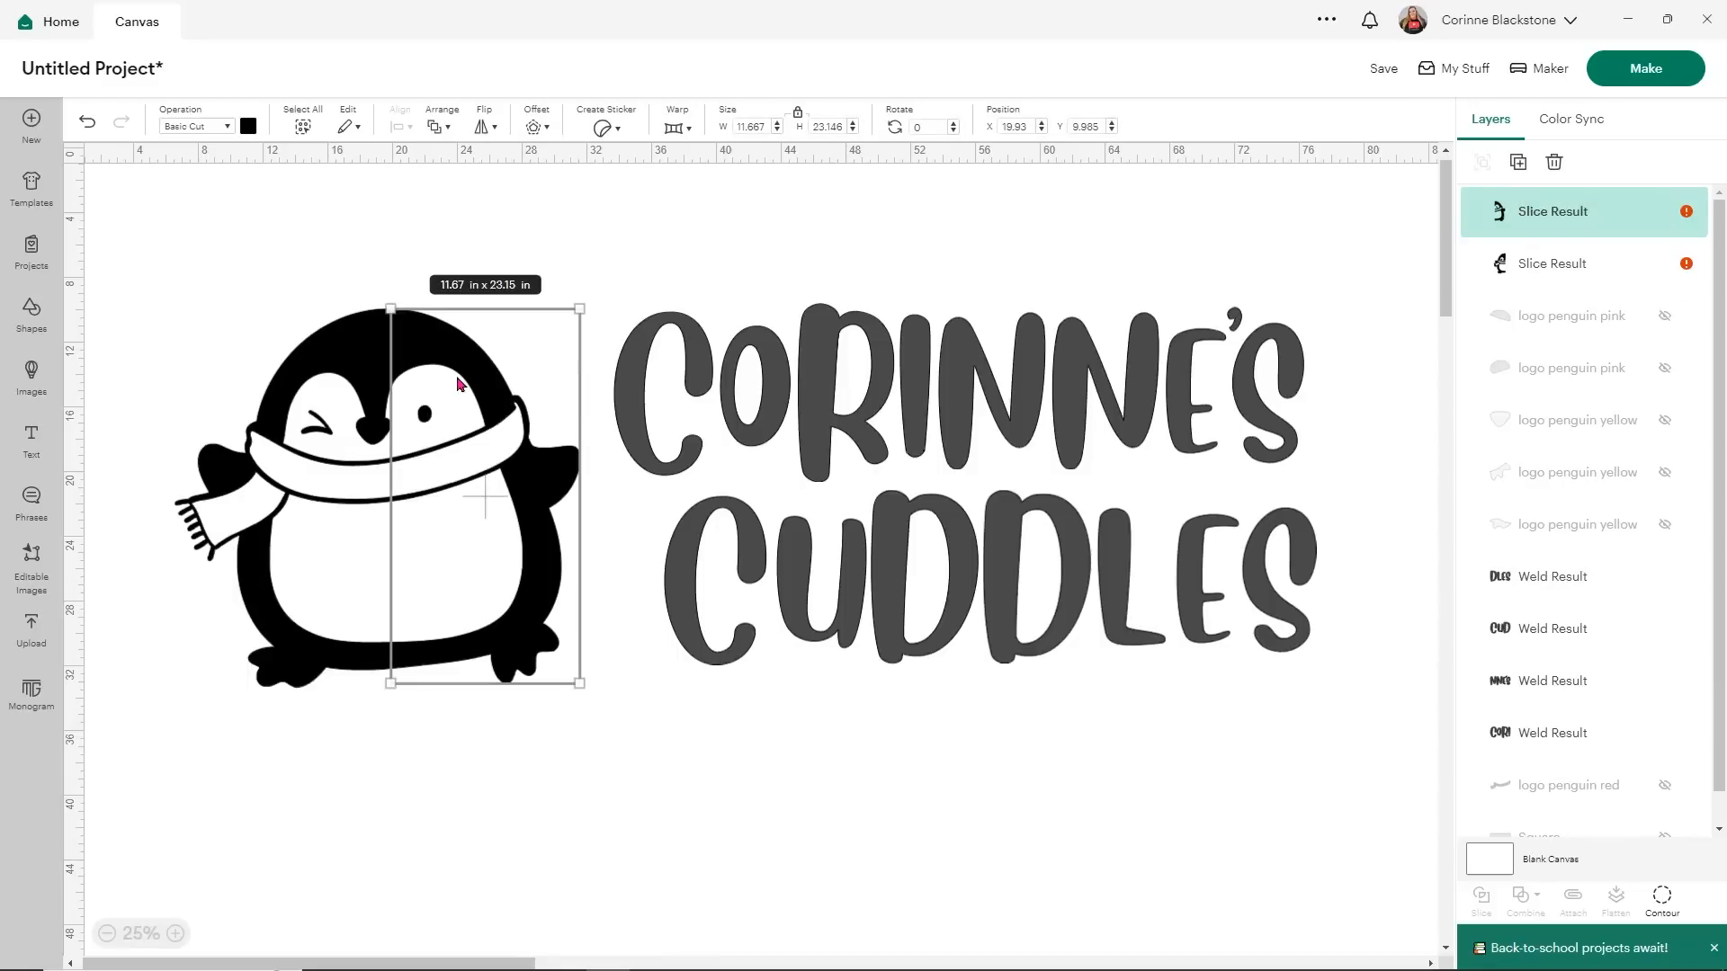
drag(458, 384, 476, 387)
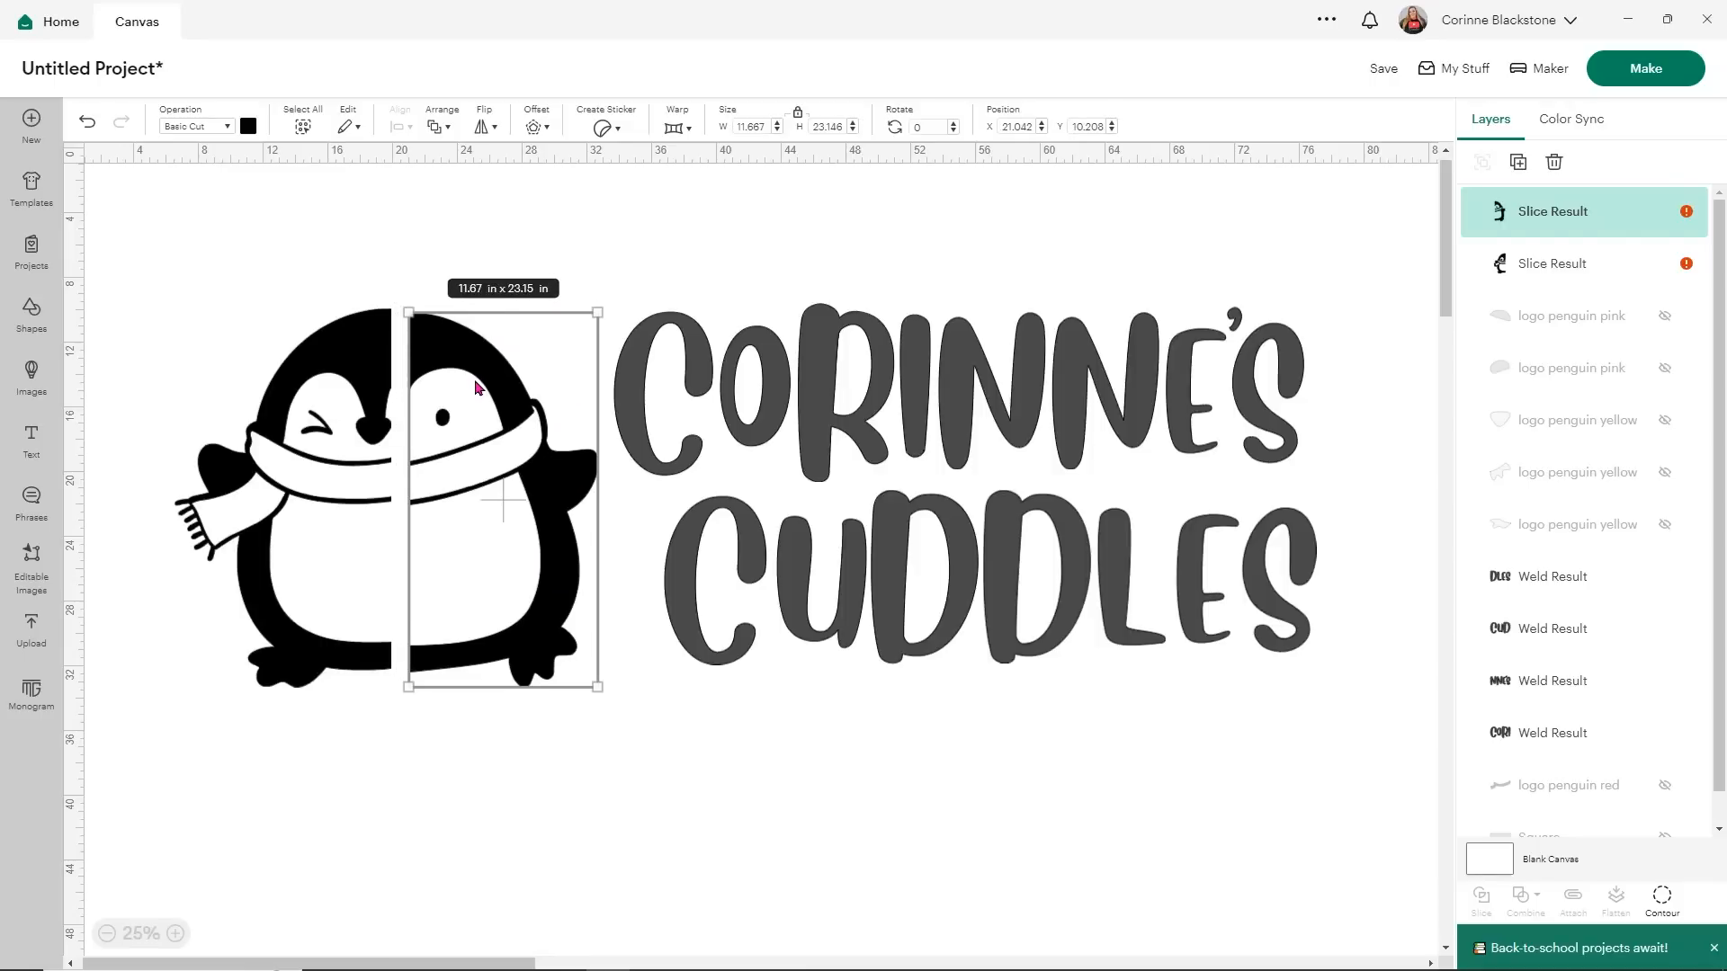
click(87, 123)
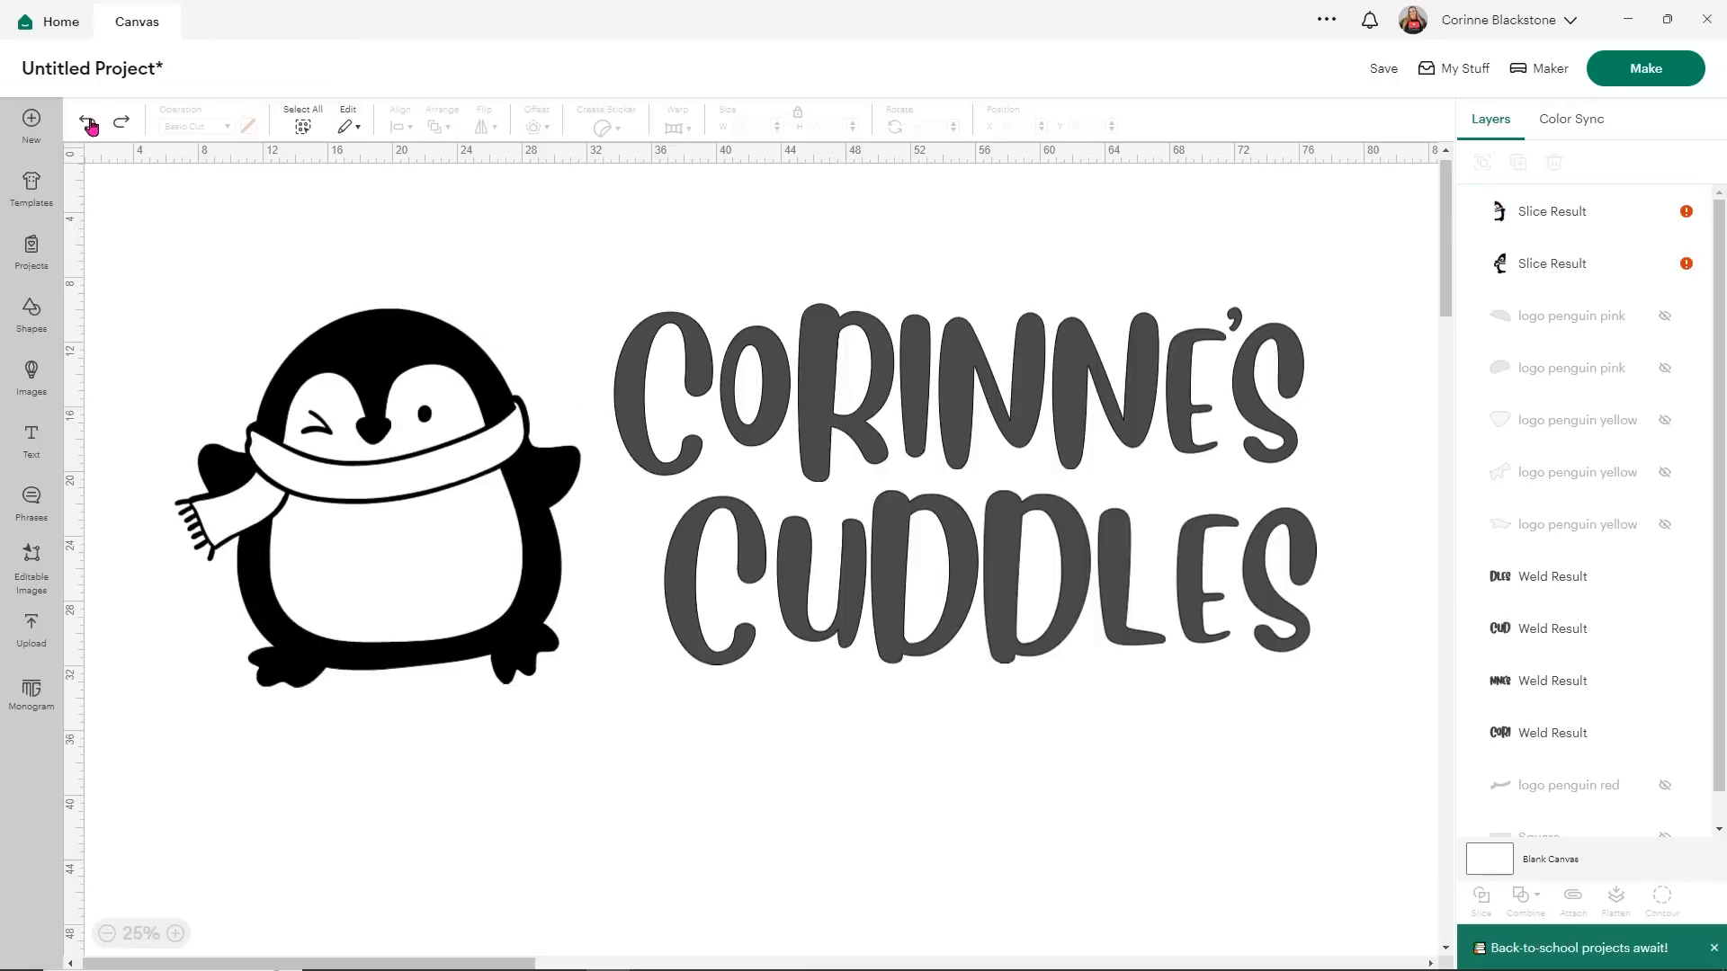
click(88, 123)
click(88, 124)
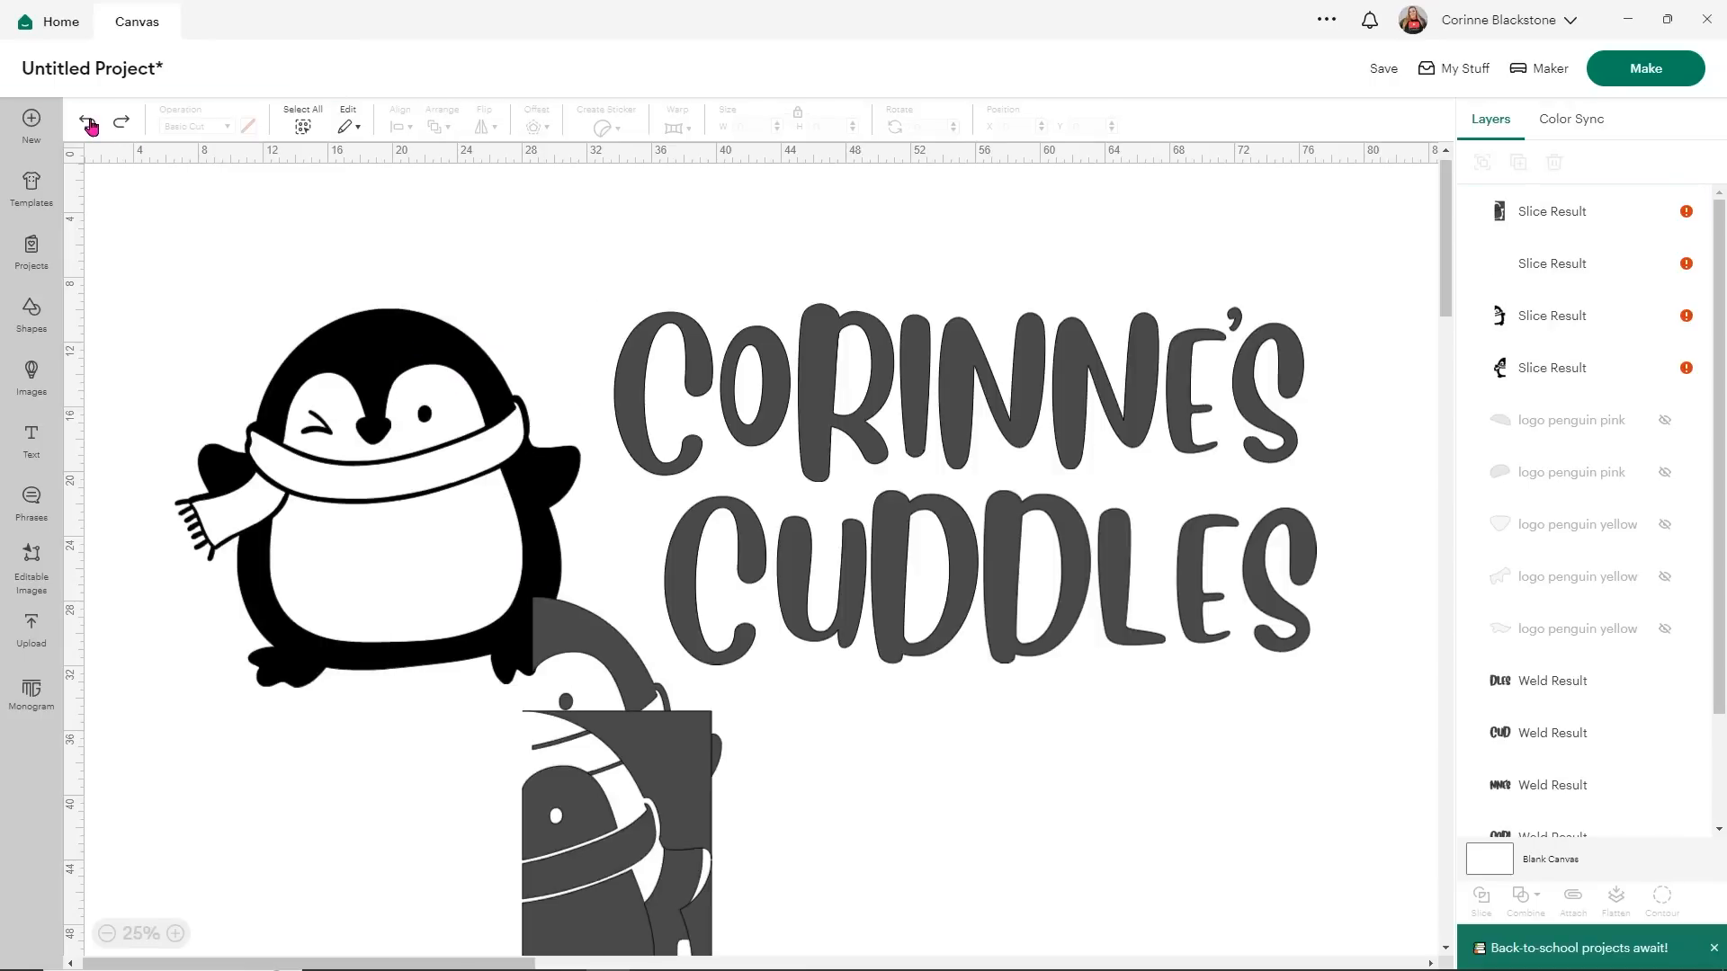
click(88, 123)
click(88, 124)
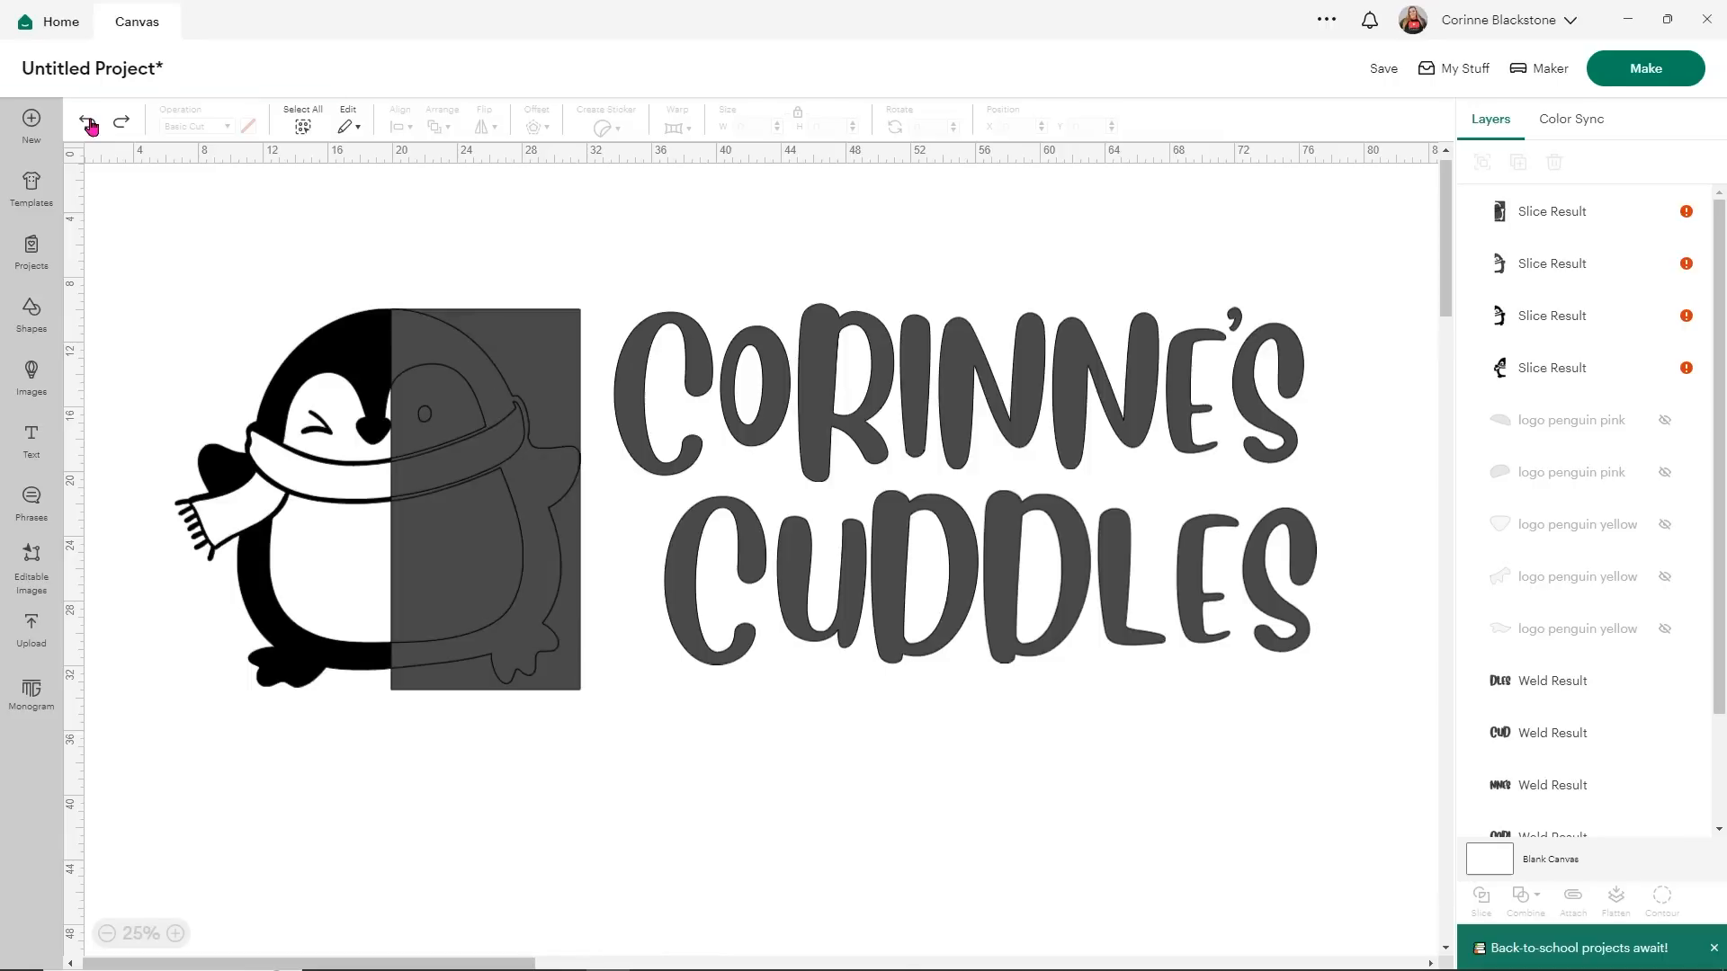
click(88, 123)
- Move the square slightly up and away from the penguin's middle, and set its size to 11.5 in wide by 23.5 in high
click(520, 399)
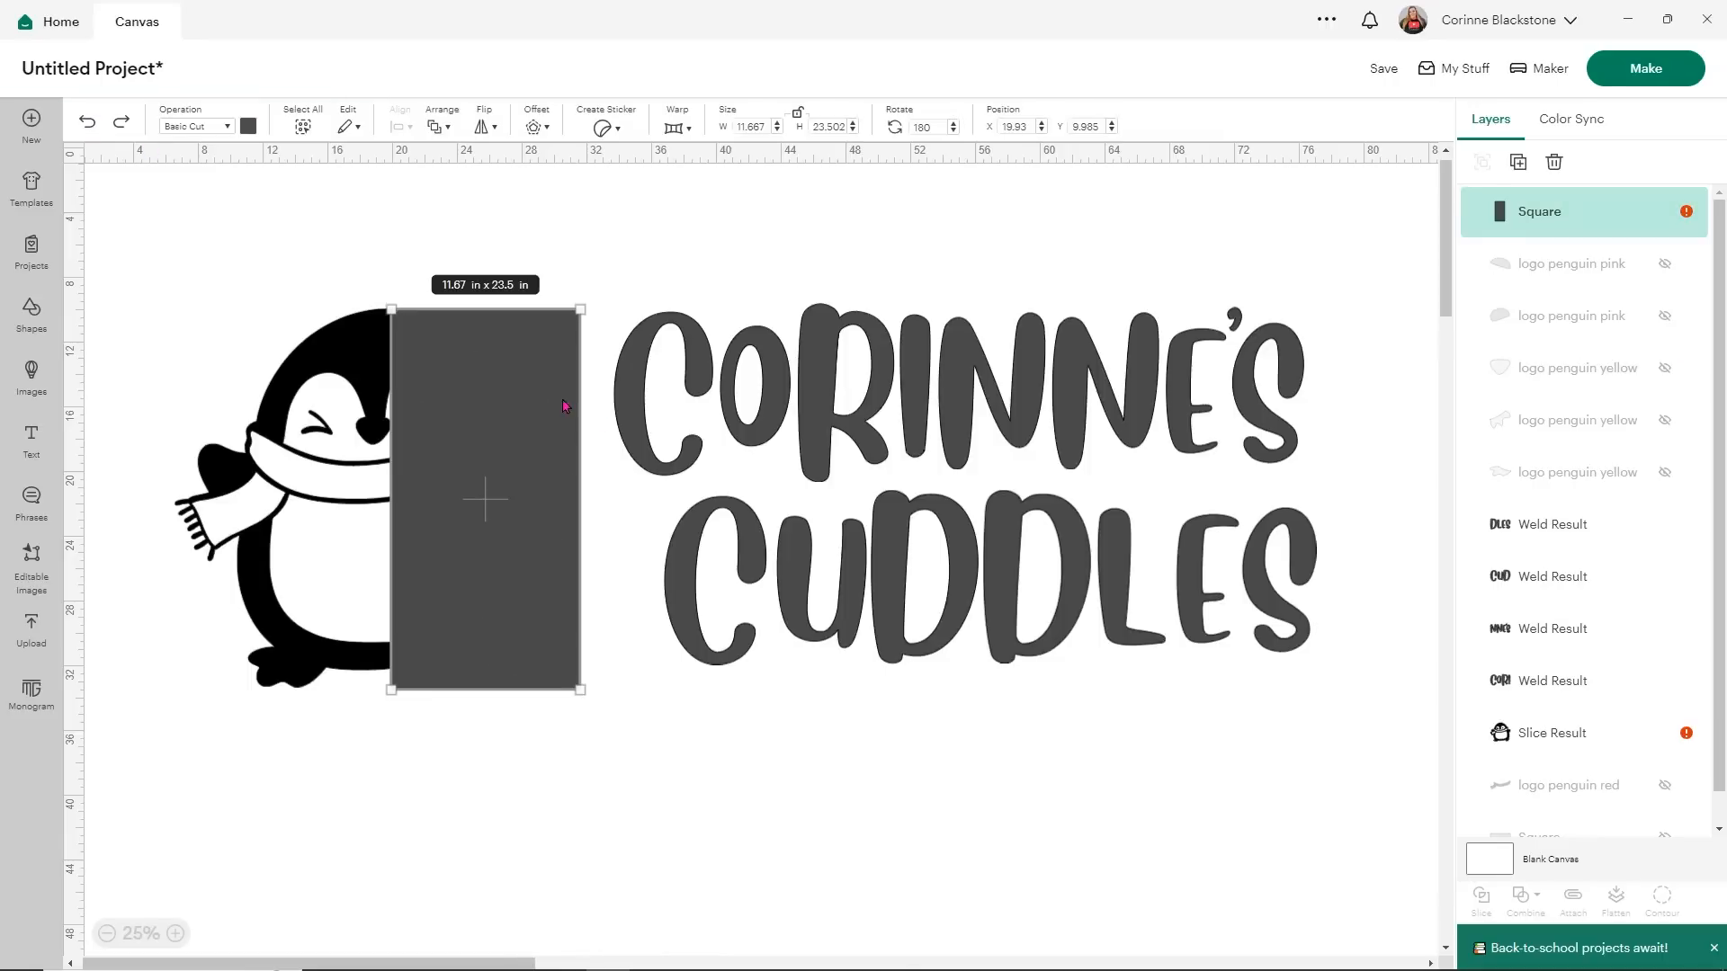
drag(542, 406, 563, 395)
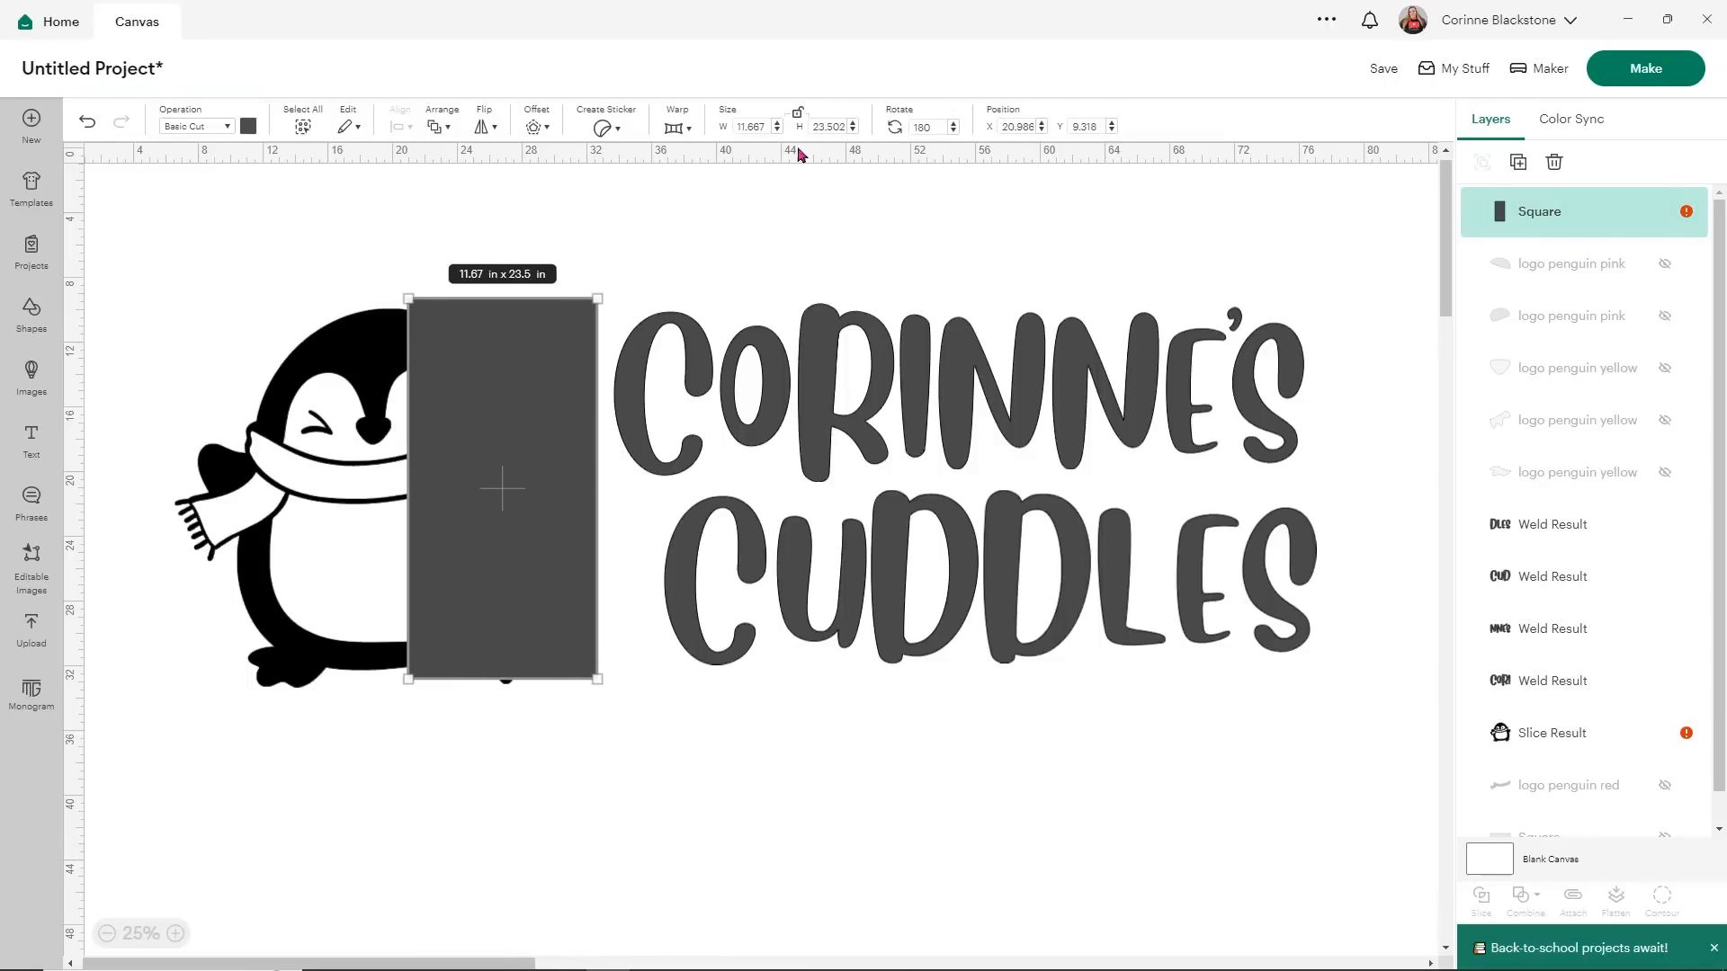
click(797, 116)
click(754, 127)
text(11.5)
key(Return)
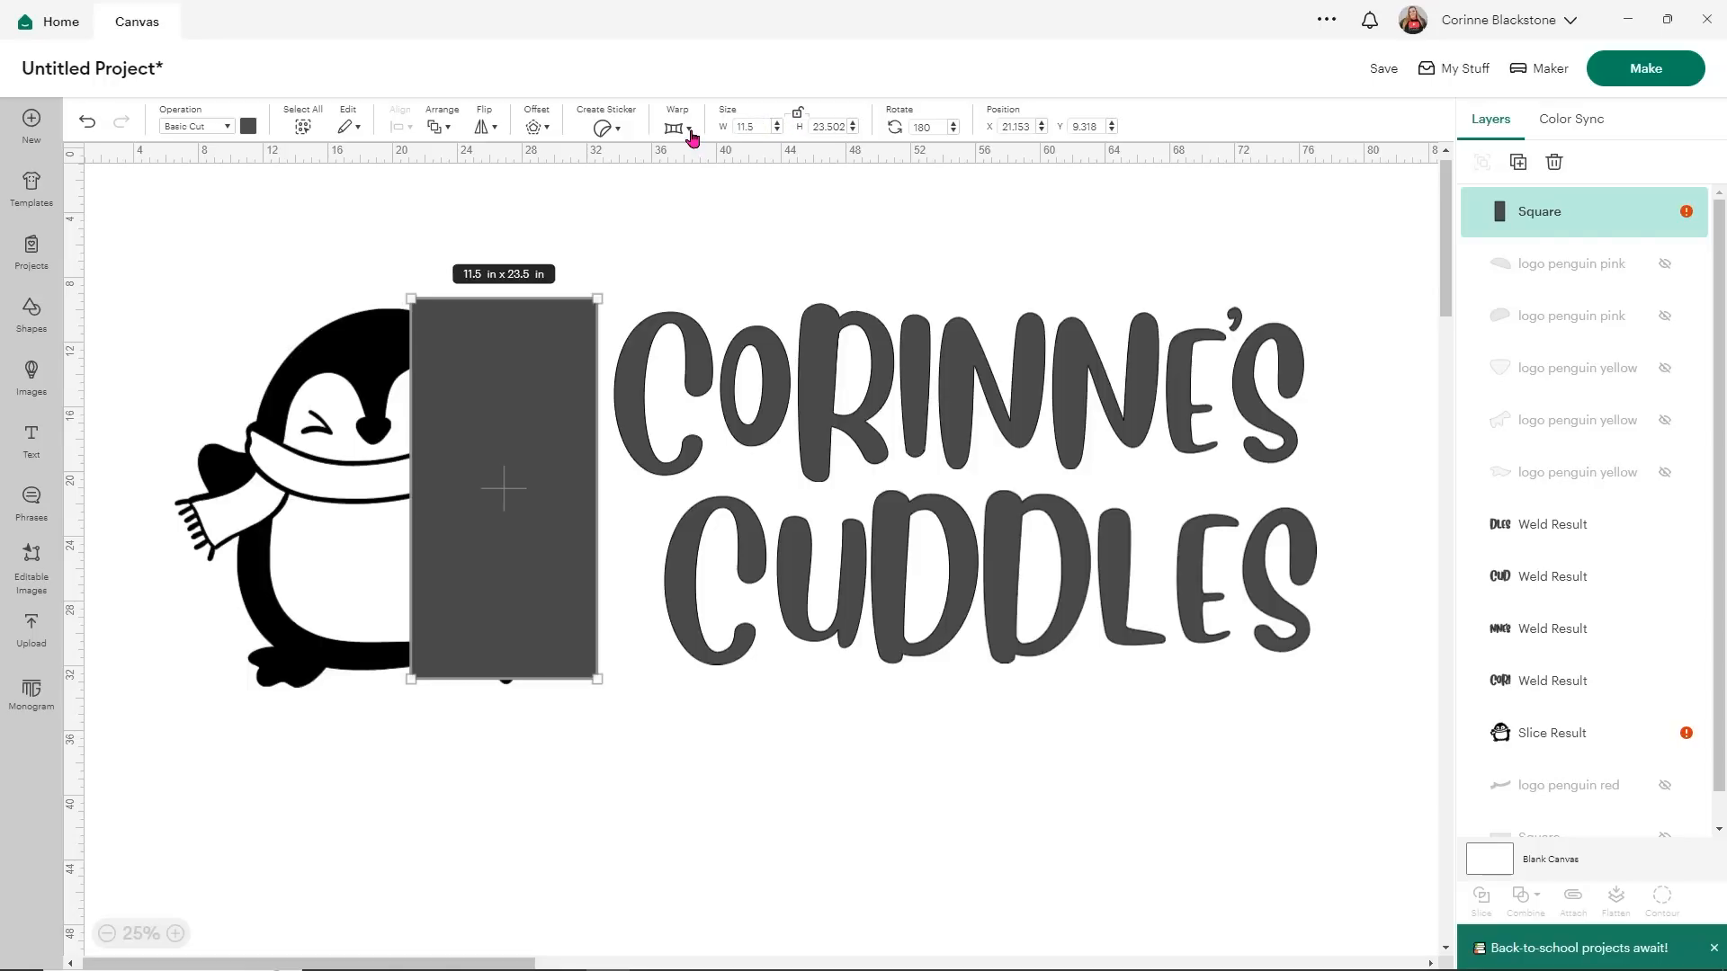
click(820, 118)
text(23.5)
key(Return)
- Align the black penguin with the resized 11.5 by 23.5 in square along their right and top edges
drag(224, 254, 494, 572)
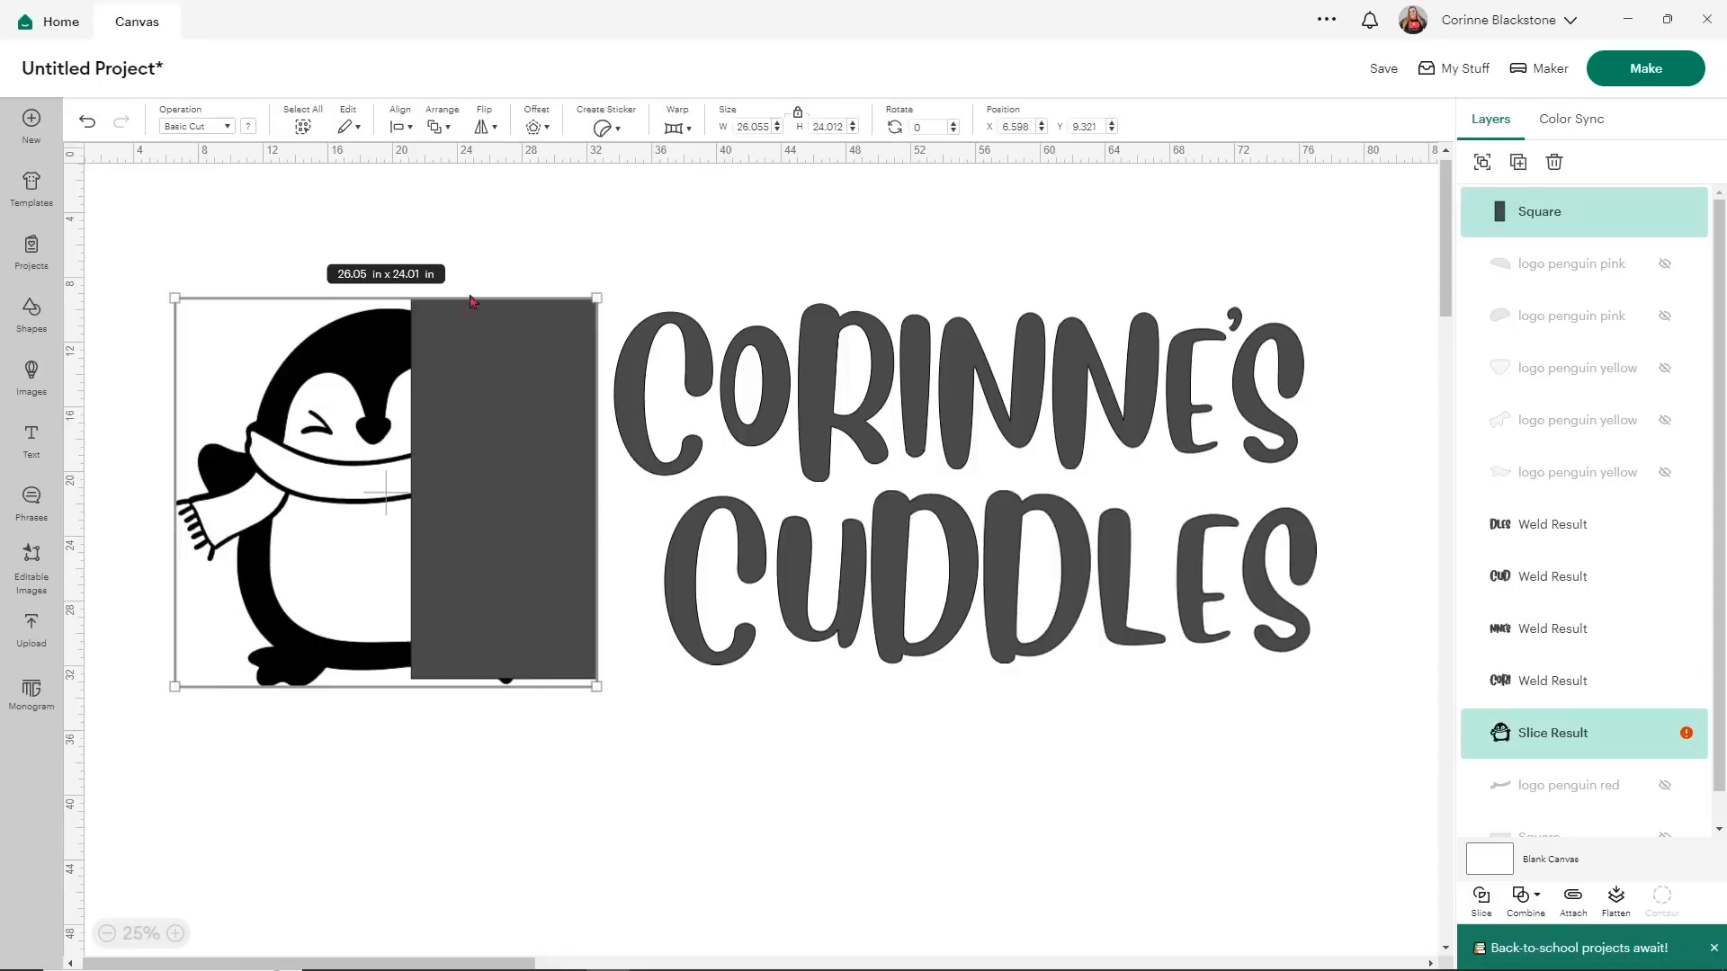
click(402, 125)
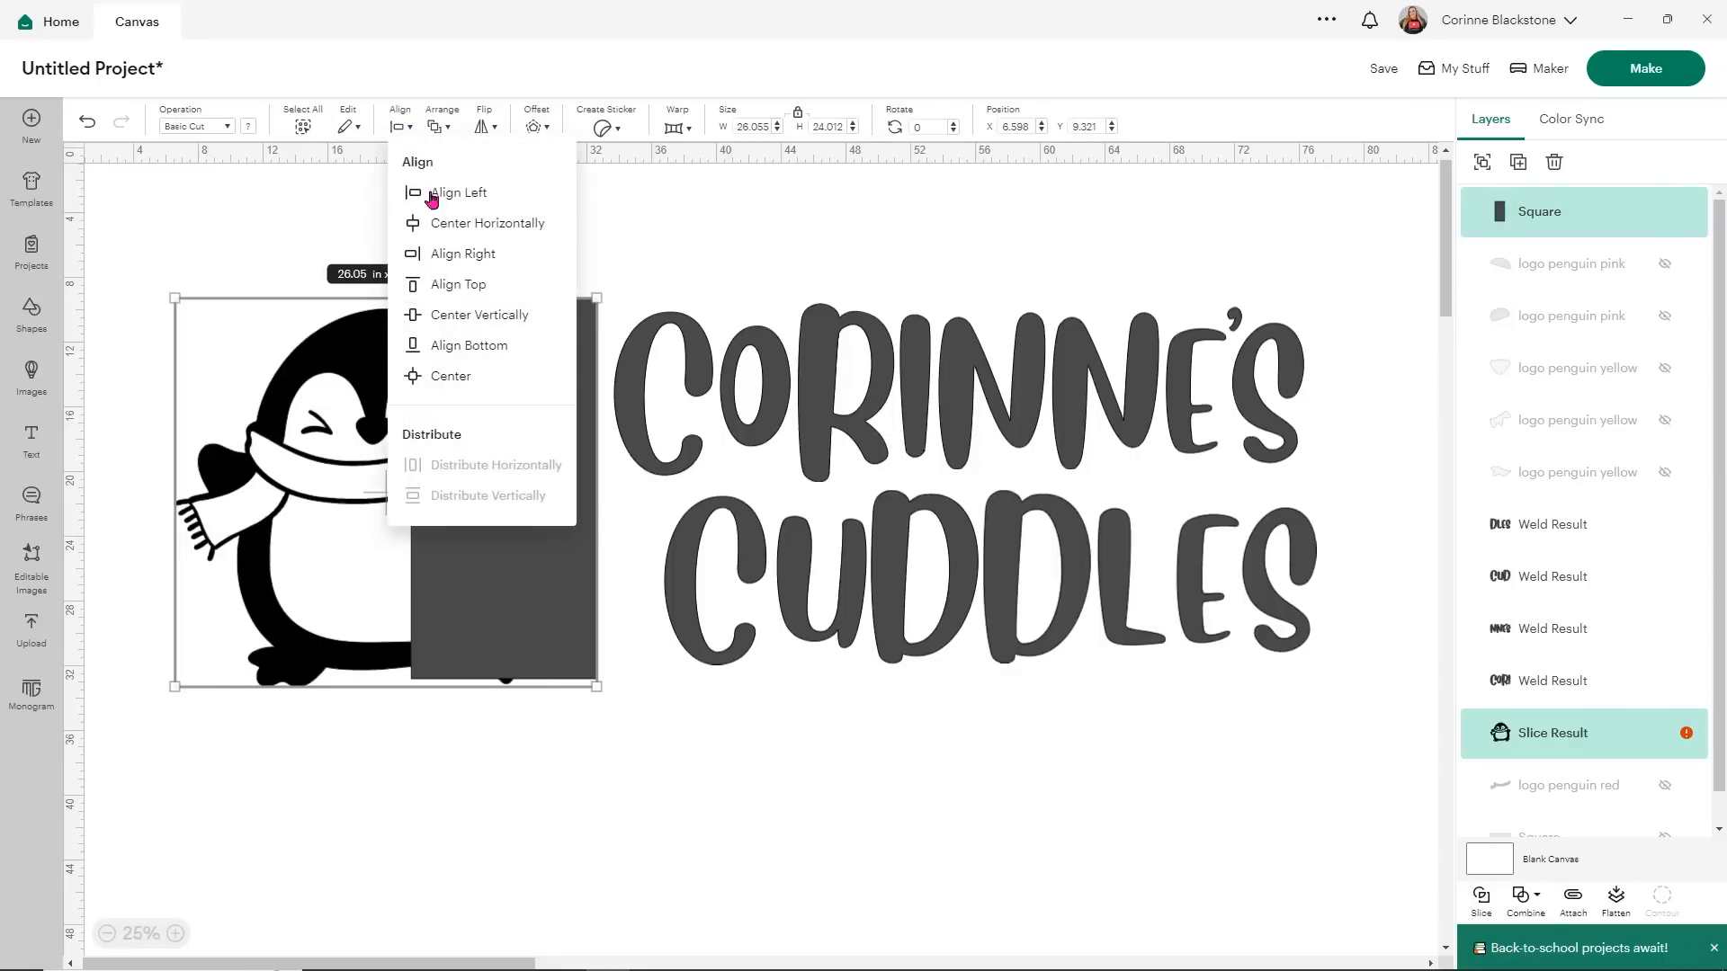
click(421, 254)
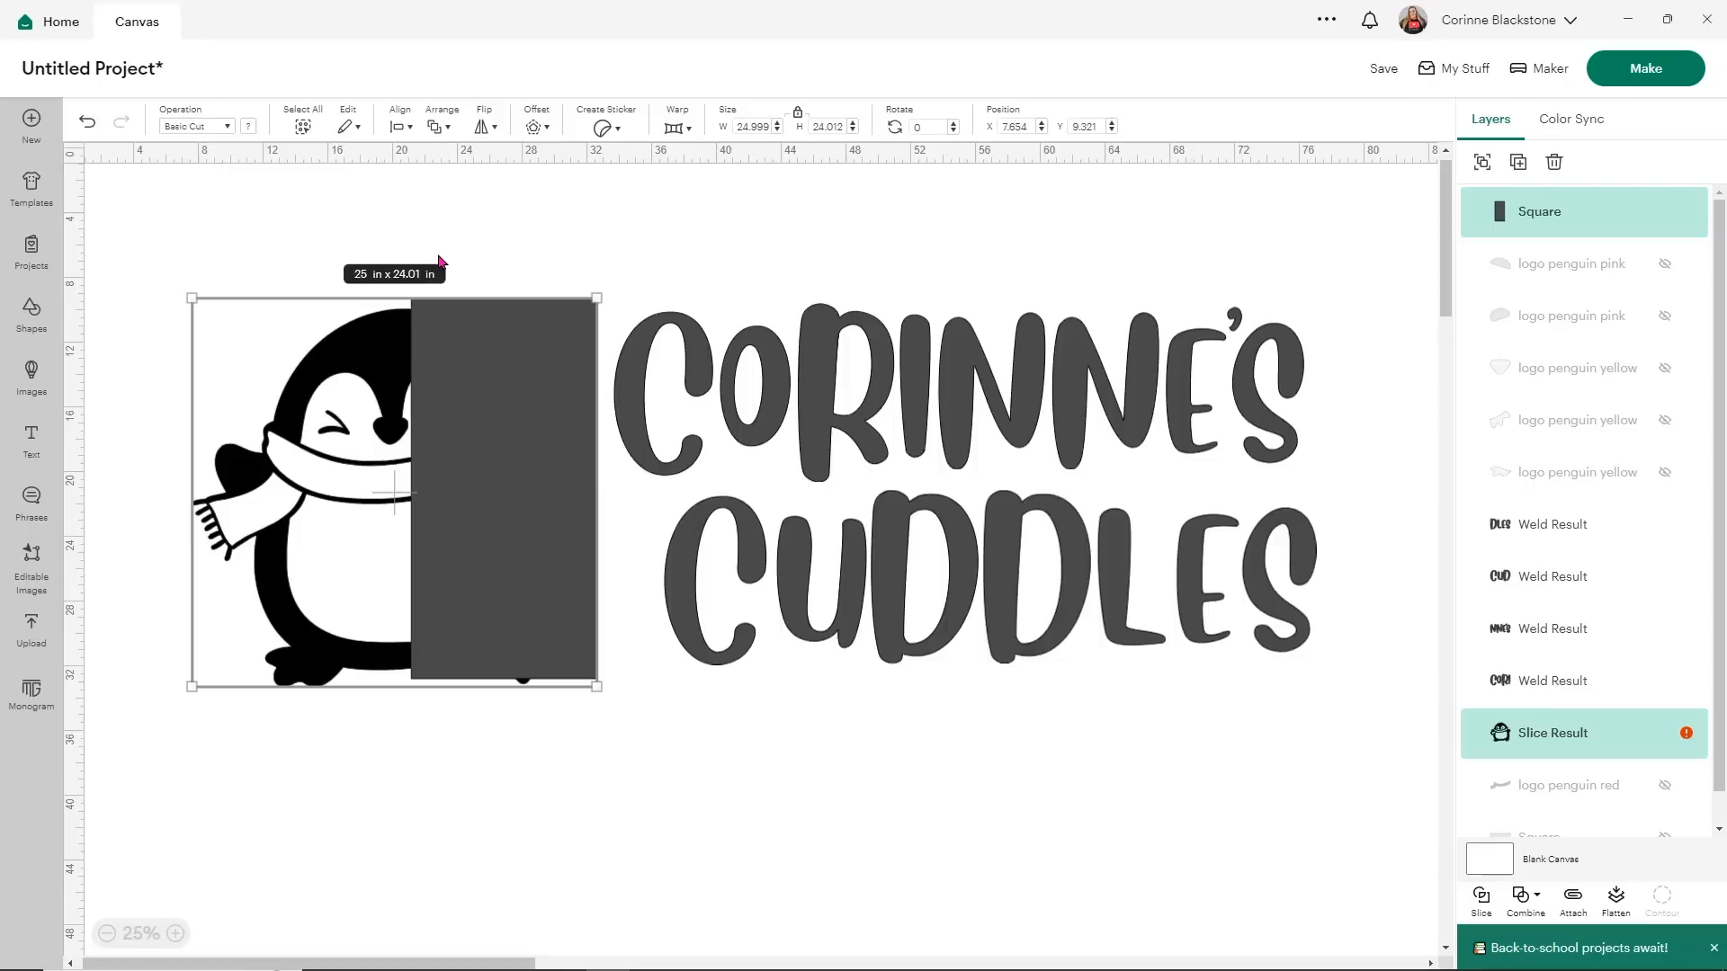
click(401, 129)
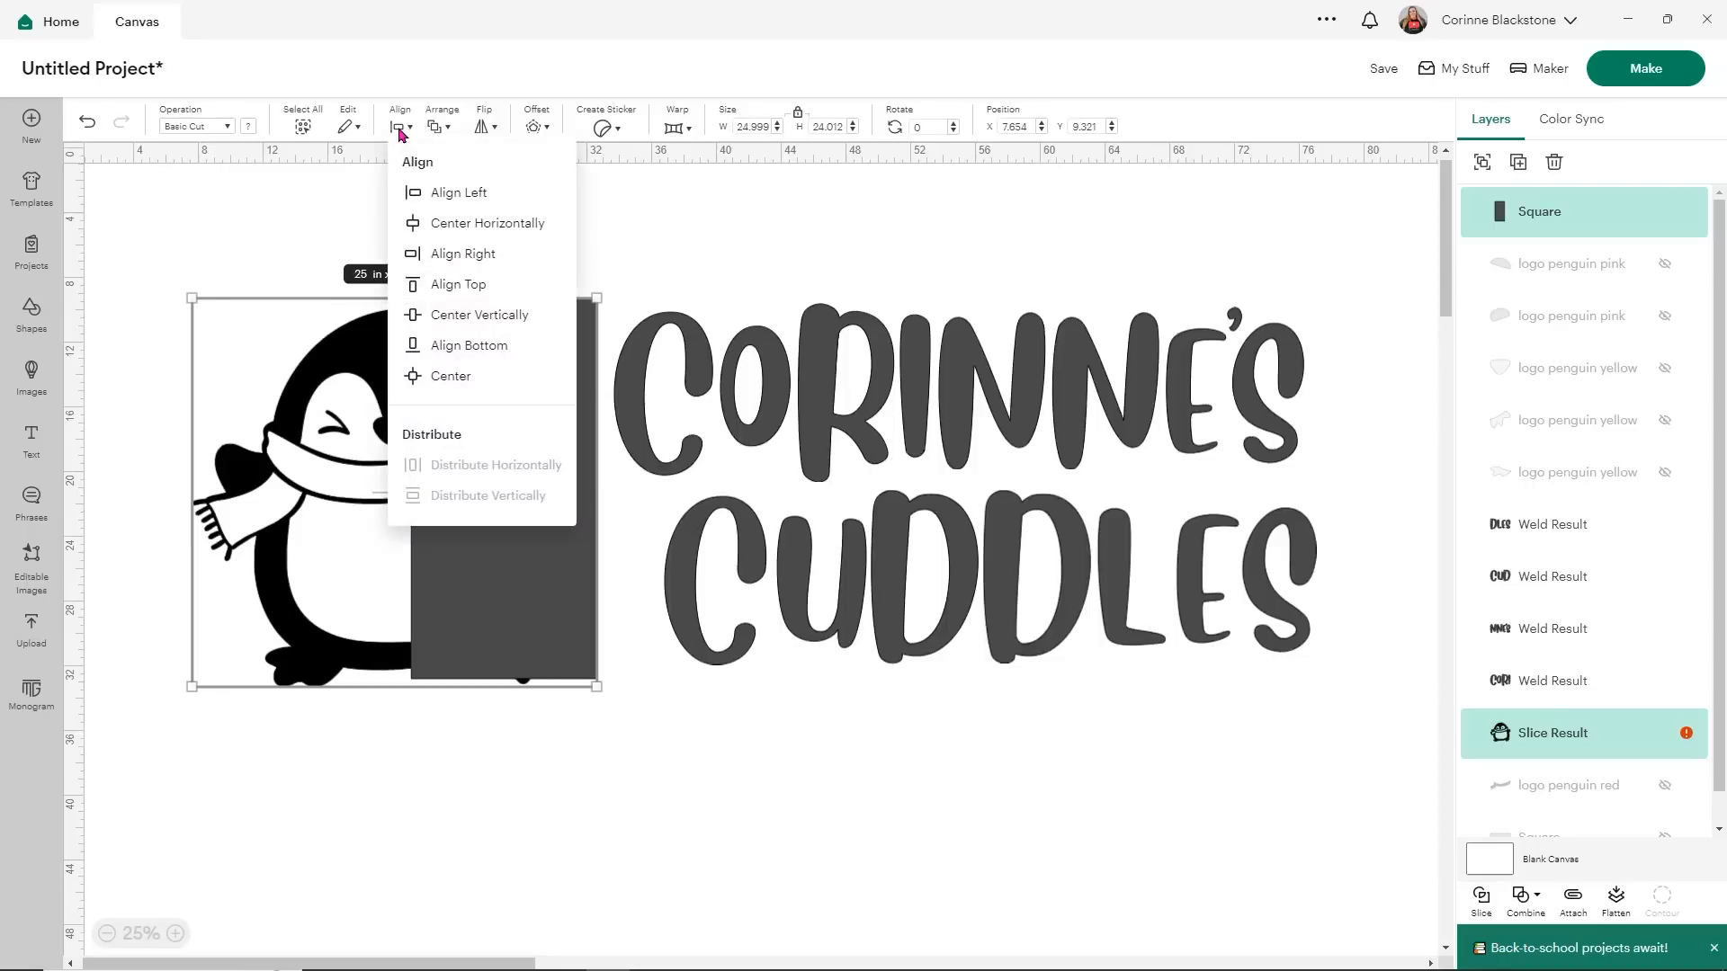
click(435, 284)
- Slice the black penguin with the 11.5 by 23.5 in square and move the gray leftover pieces below the penguin
click(223, 271)
drag(171, 261, 459, 613)
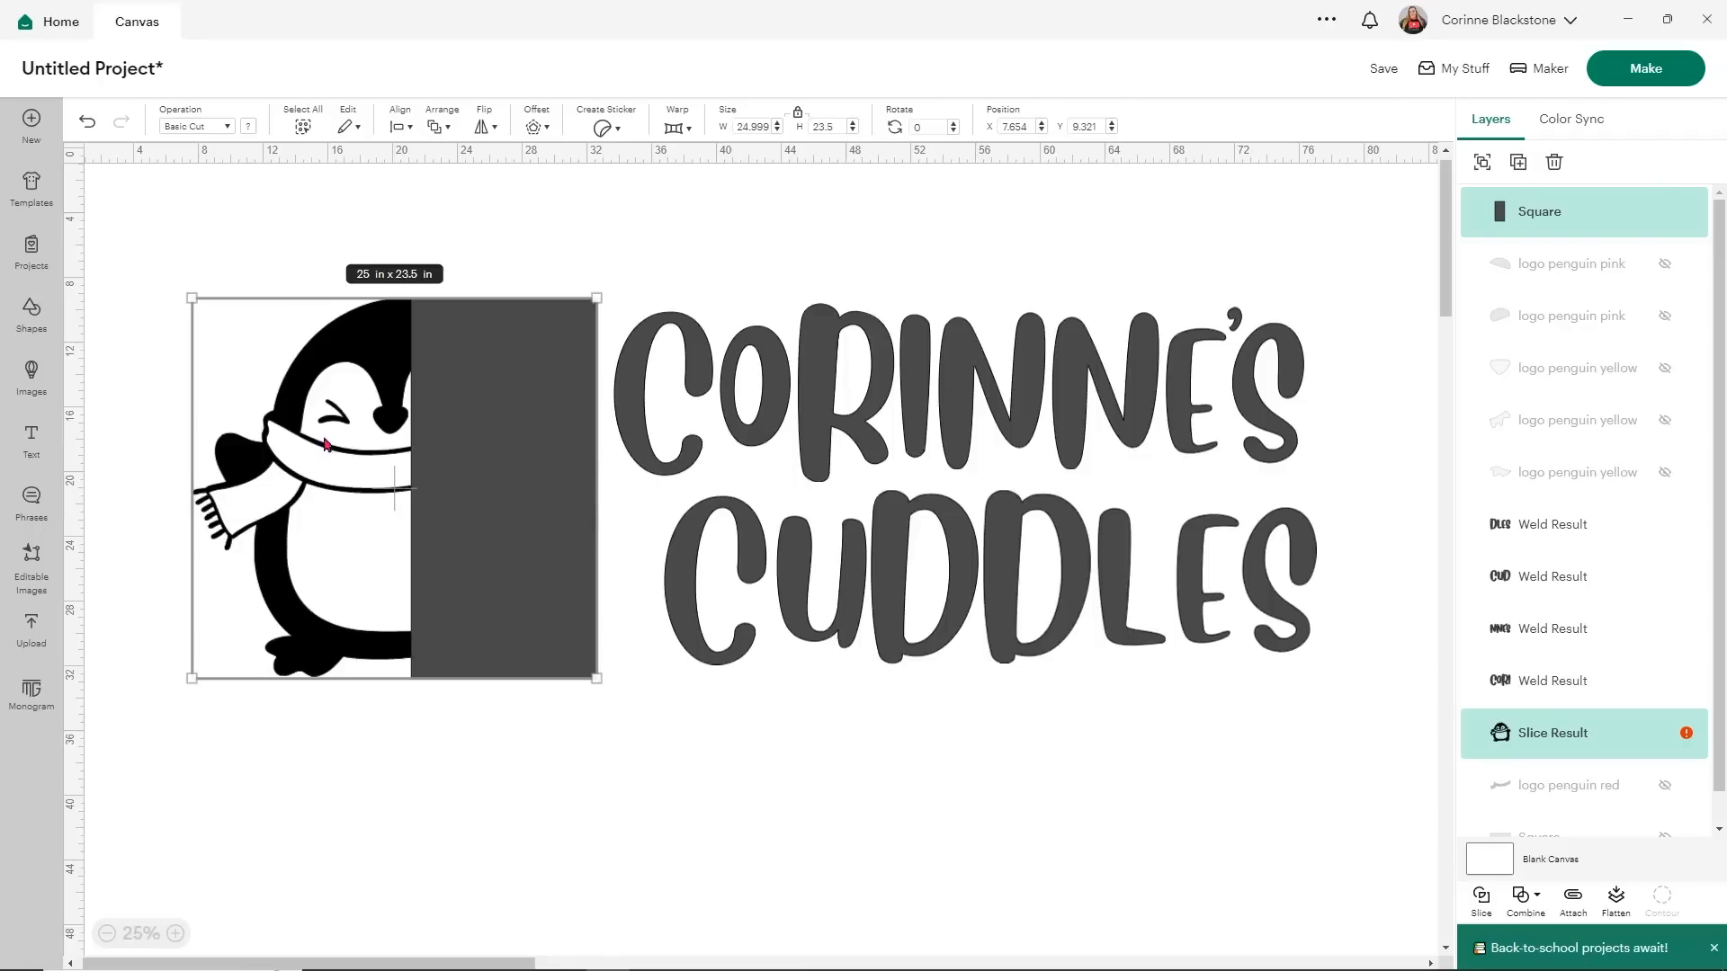
drag(508, 346, 529, 813)
drag(530, 488, 560, 906)
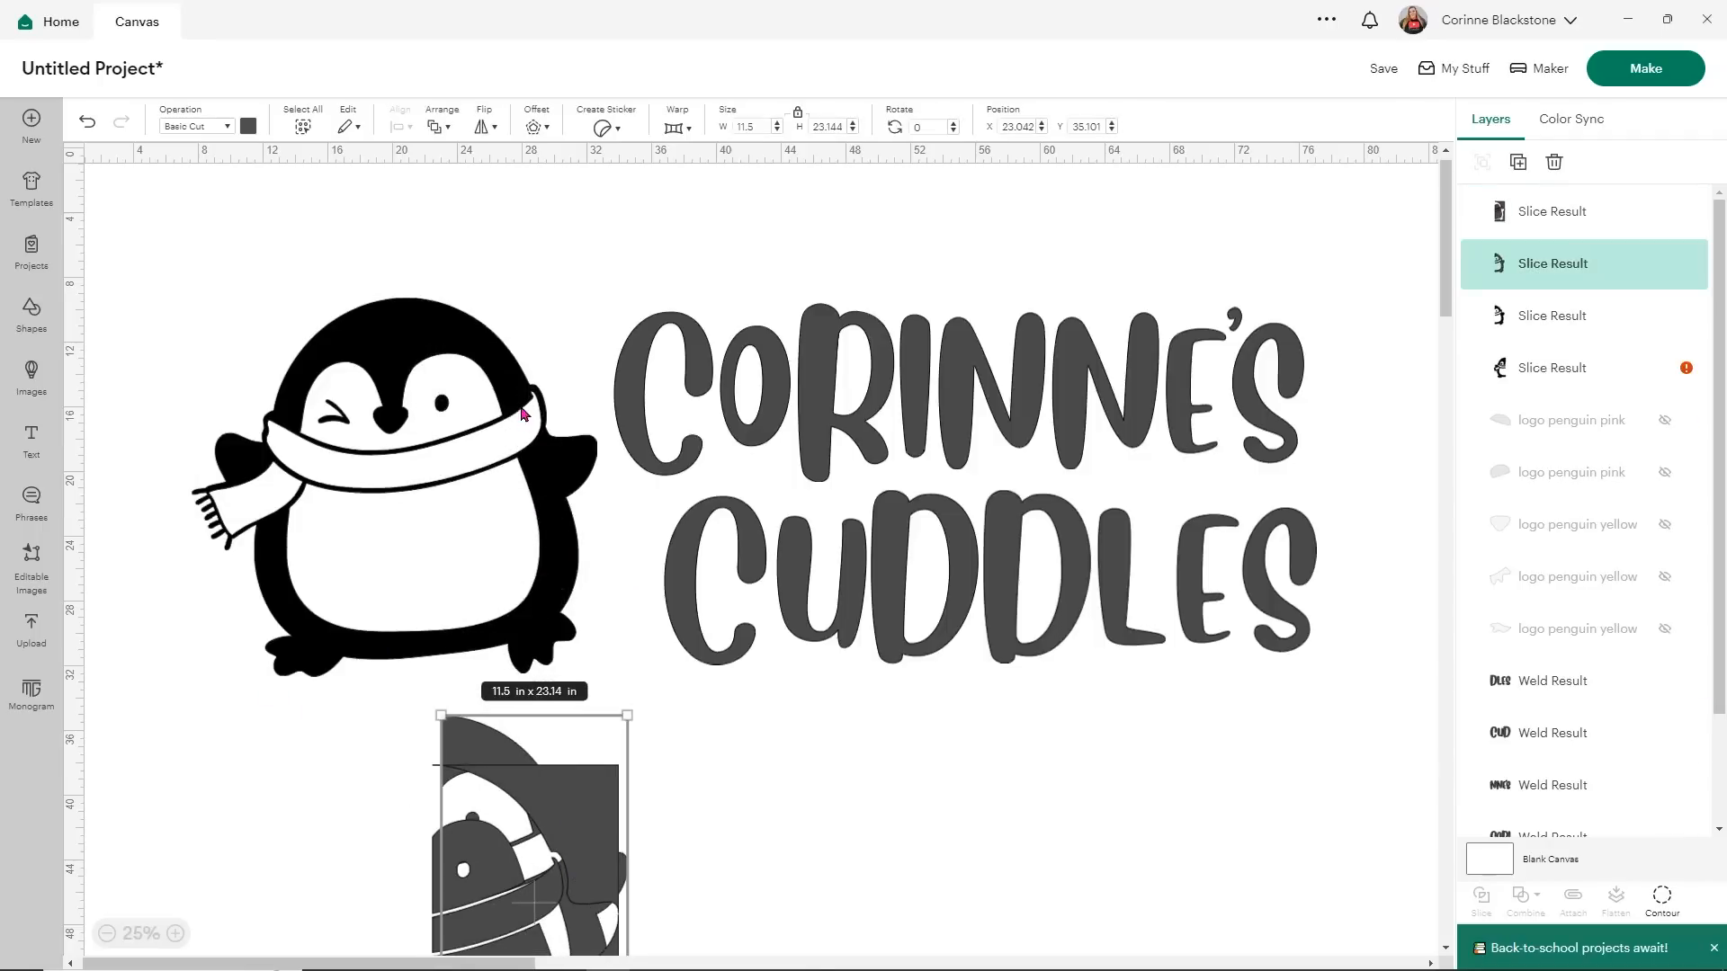
- Separate the penguin's right half from its left half by a small gap and delete the gray leftover pieces
mouse_move(519, 394)
mouse_down()
mouse_move(585, 308)
mouse_move(529, 361)
mouse_up()
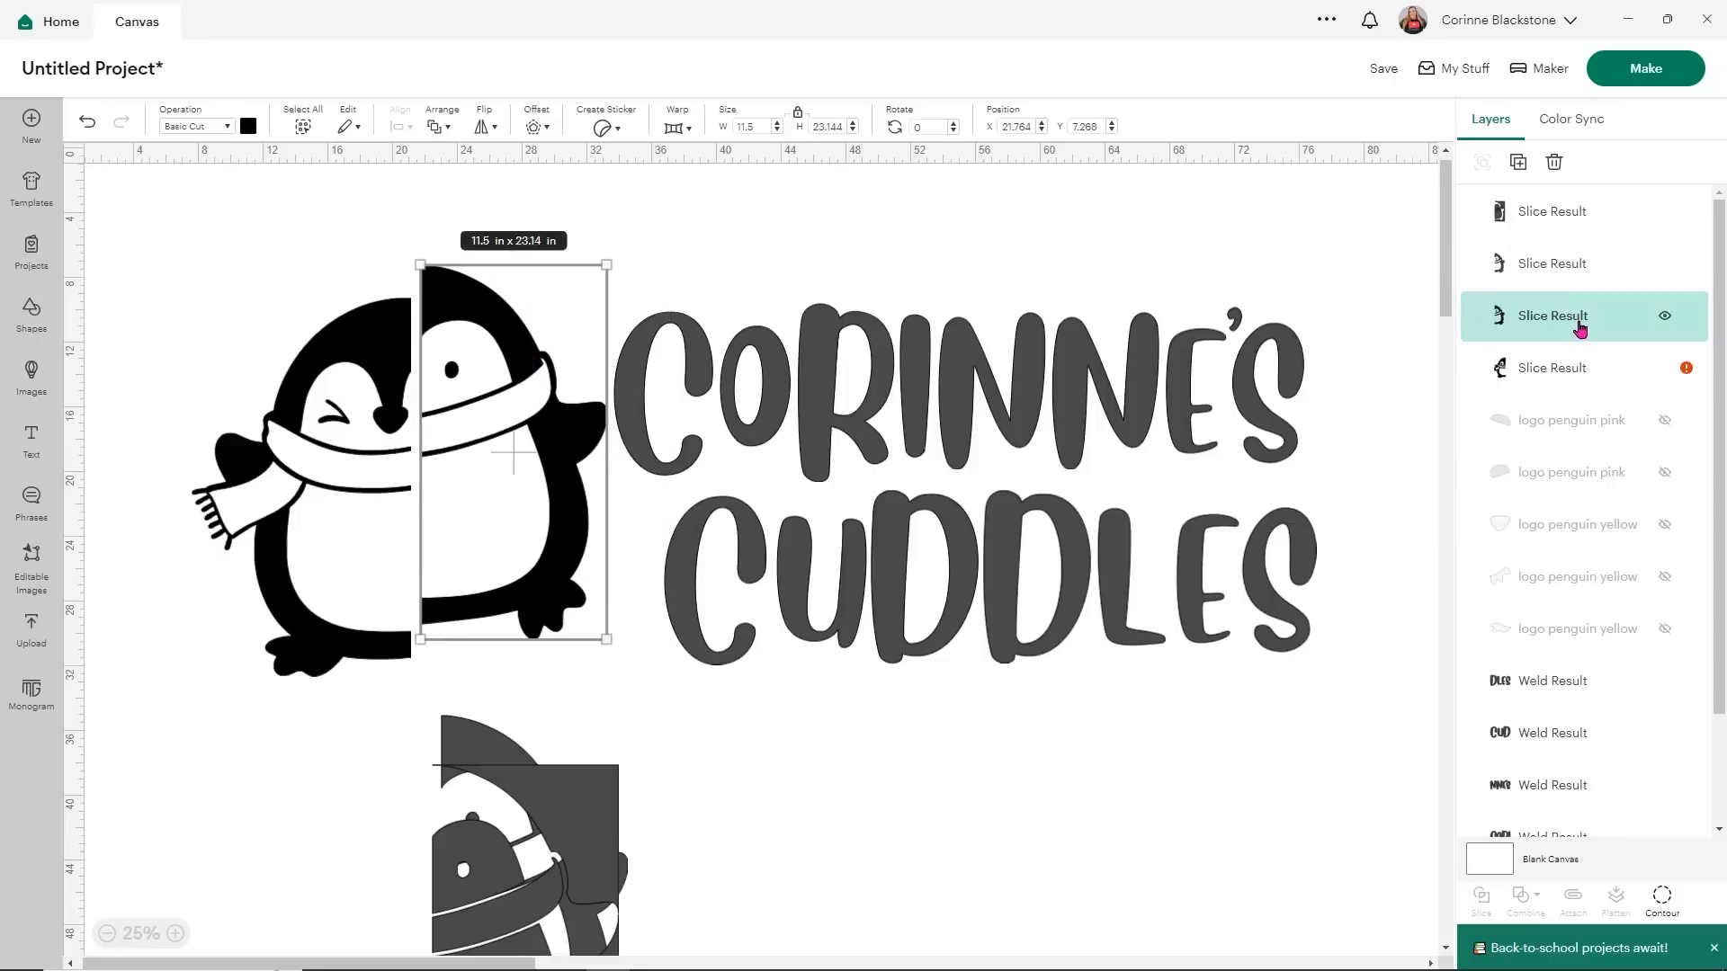
click(385, 370)
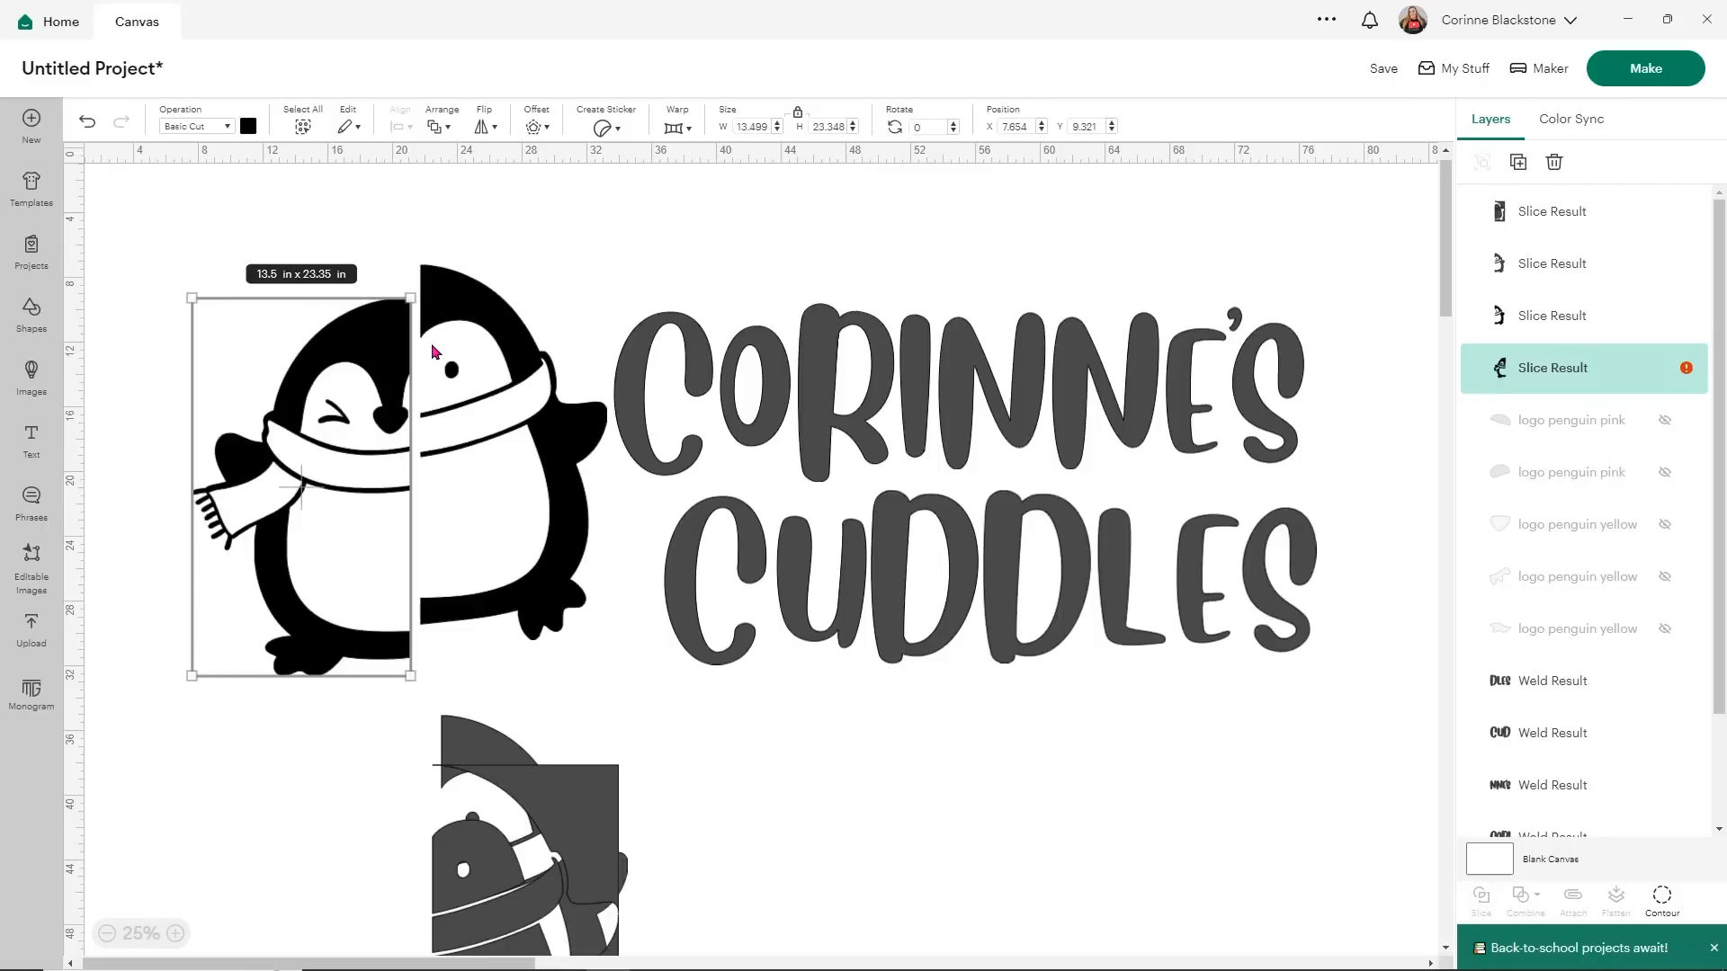
drag(448, 353, 449, 395)
click(539, 814)
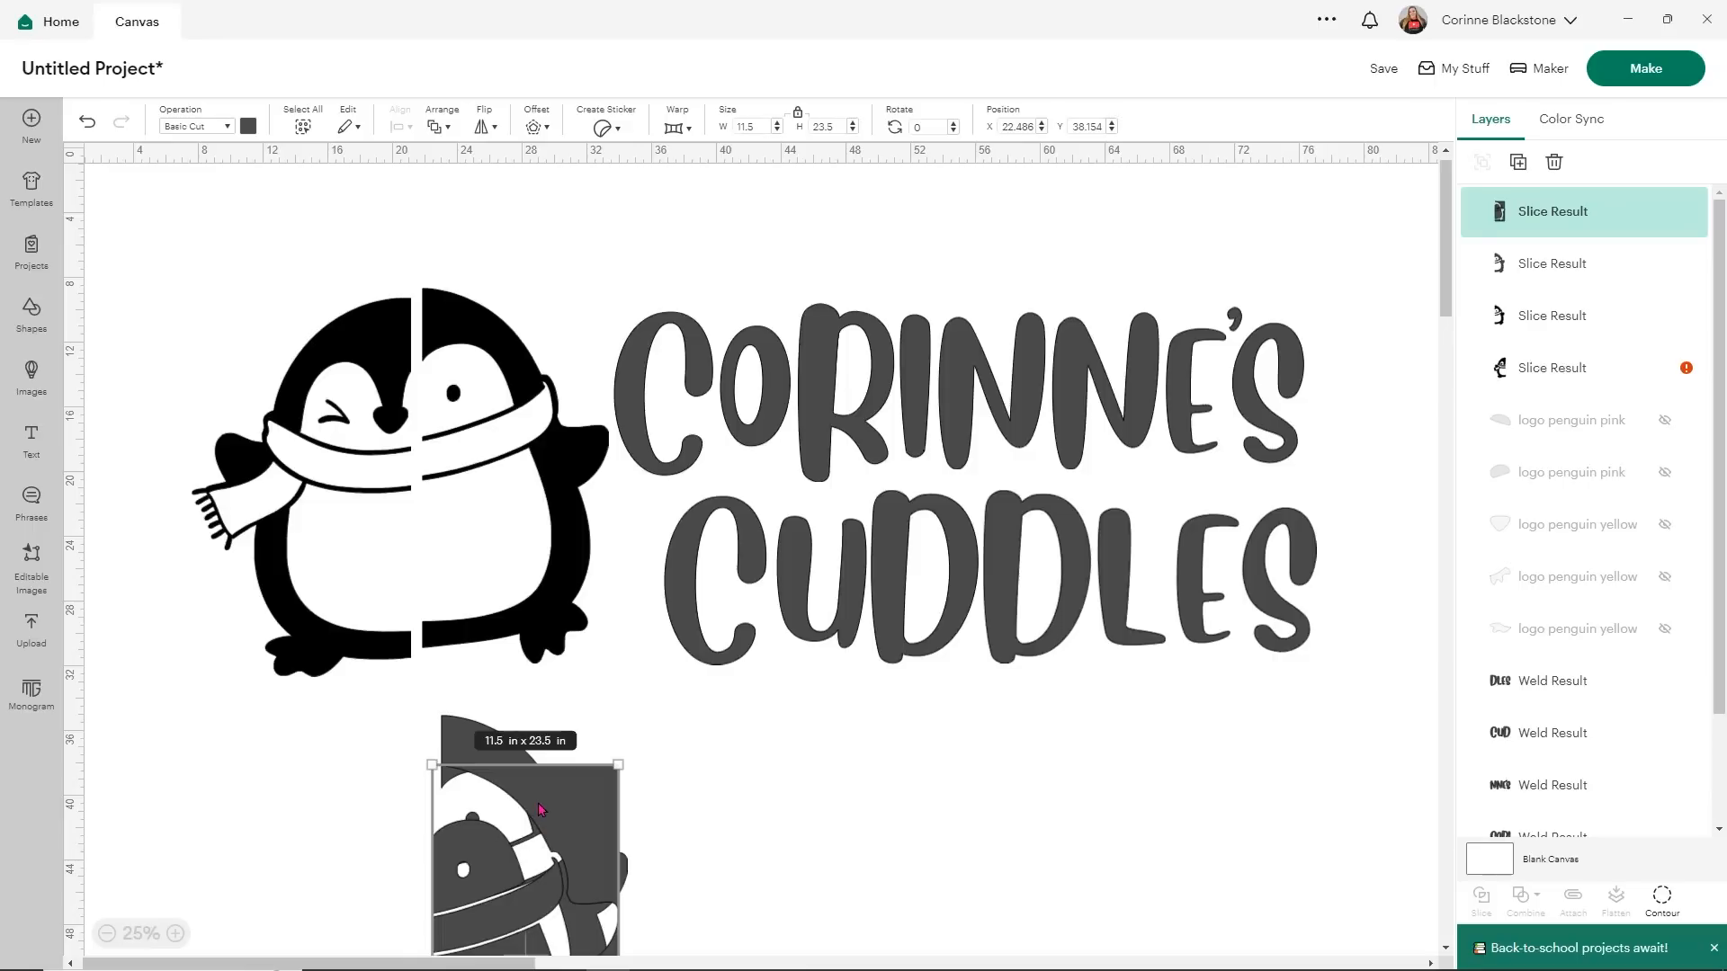
key(Delete)
key(Delete)
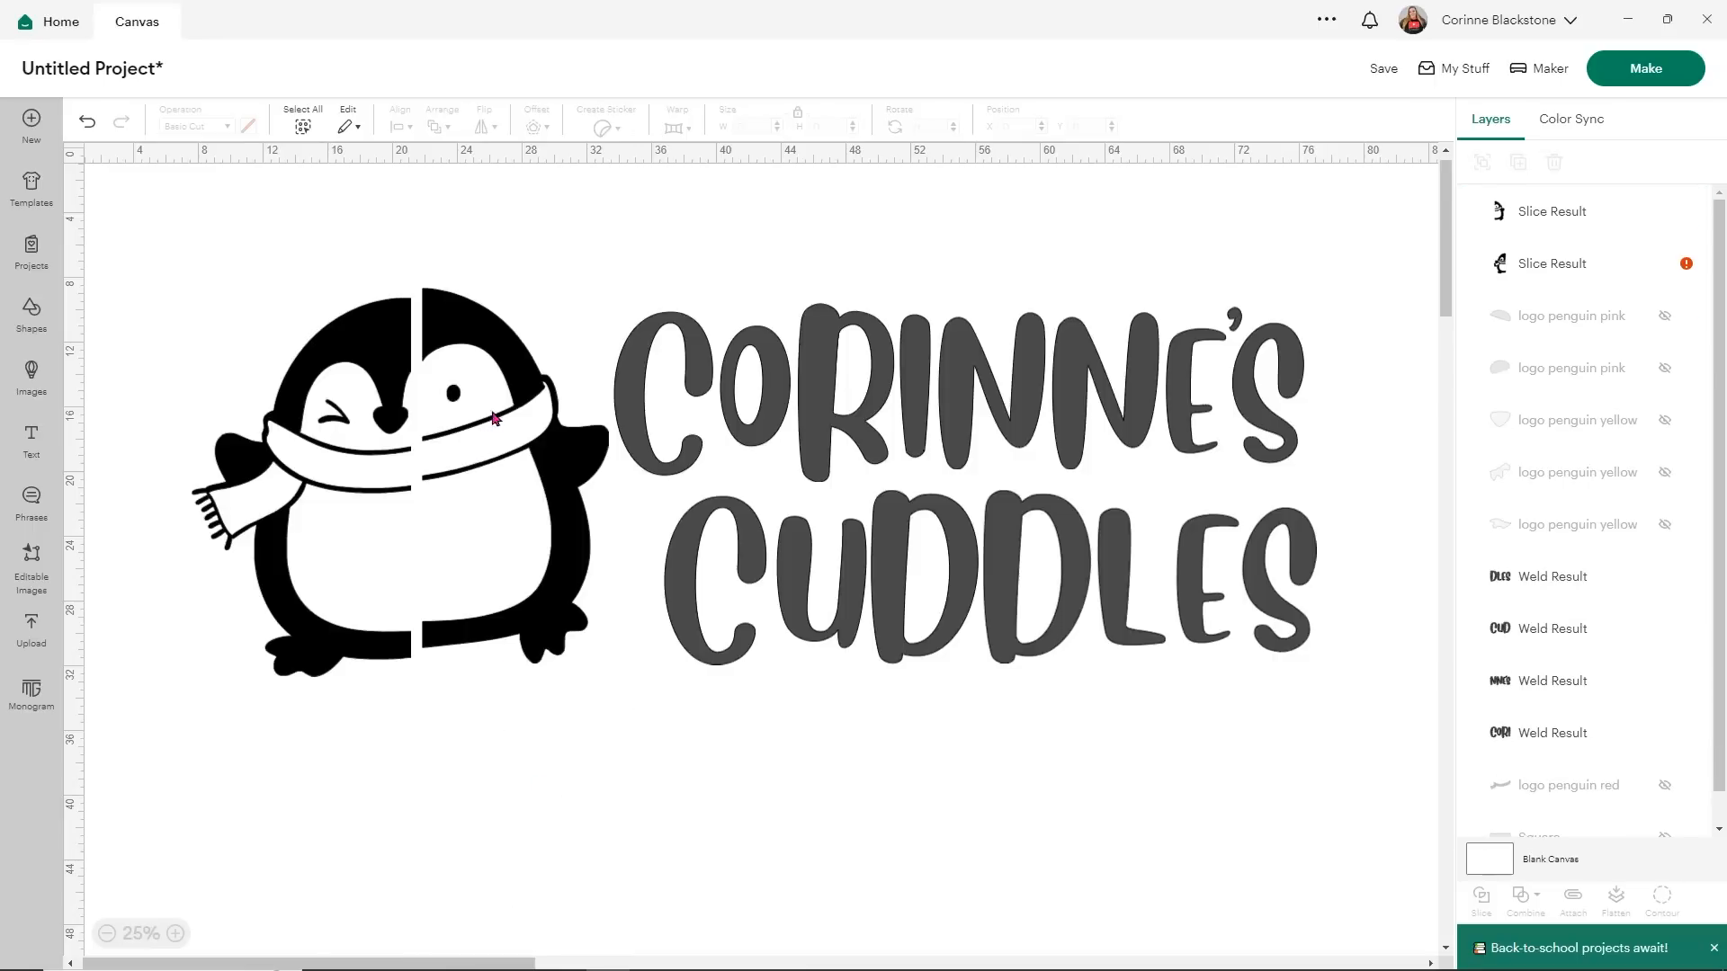
- Shift the penguin's right half up, and undo all changes back to before the penguin was sliced
click(500, 357)
drag(500, 357, 474, 327)
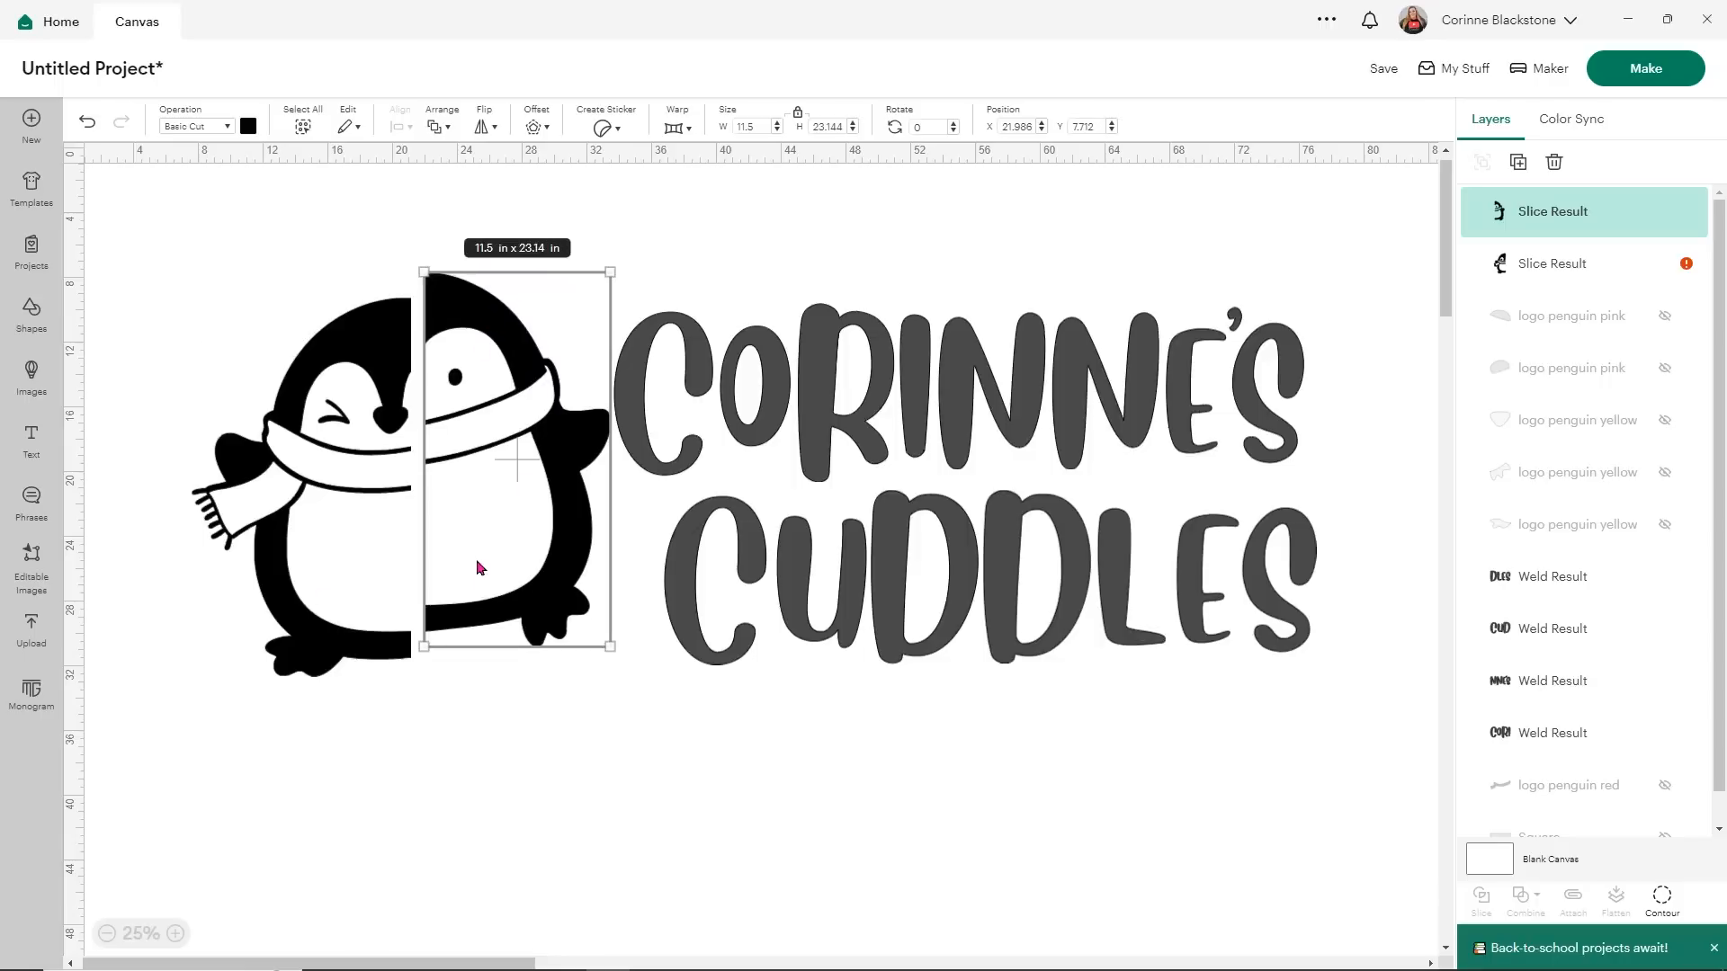
click(87, 123)
click(87, 123)
click(87, 123)
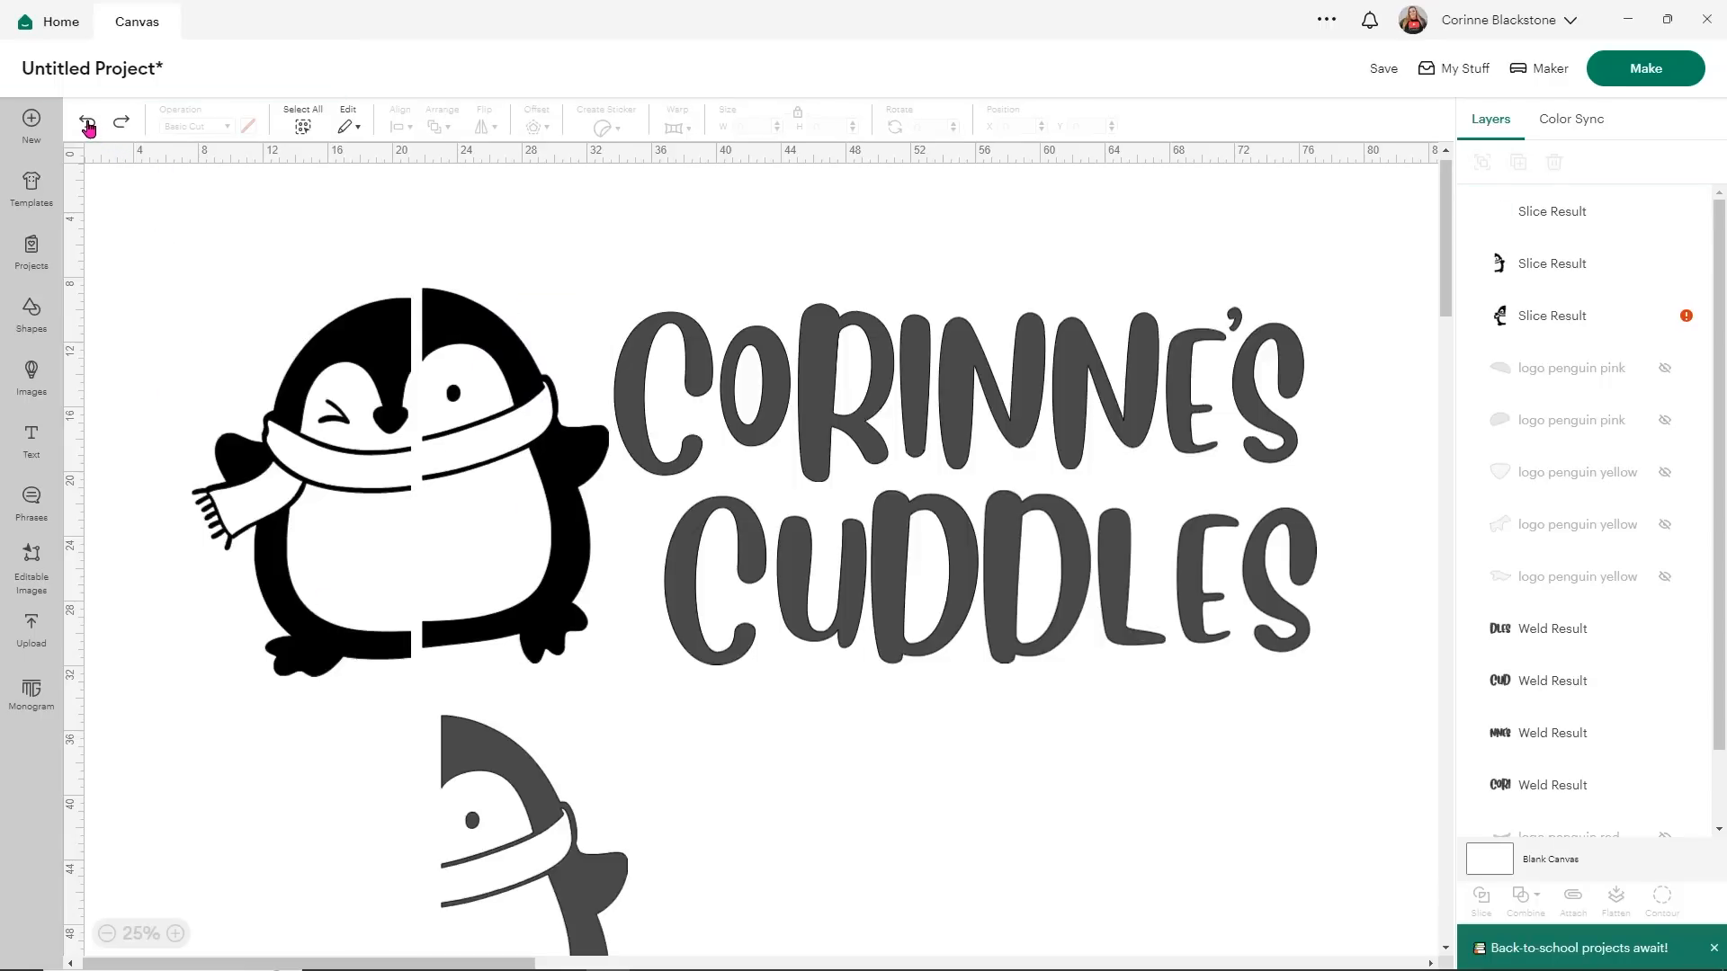
click(87, 124)
click(87, 124)
click(87, 123)
click(88, 123)
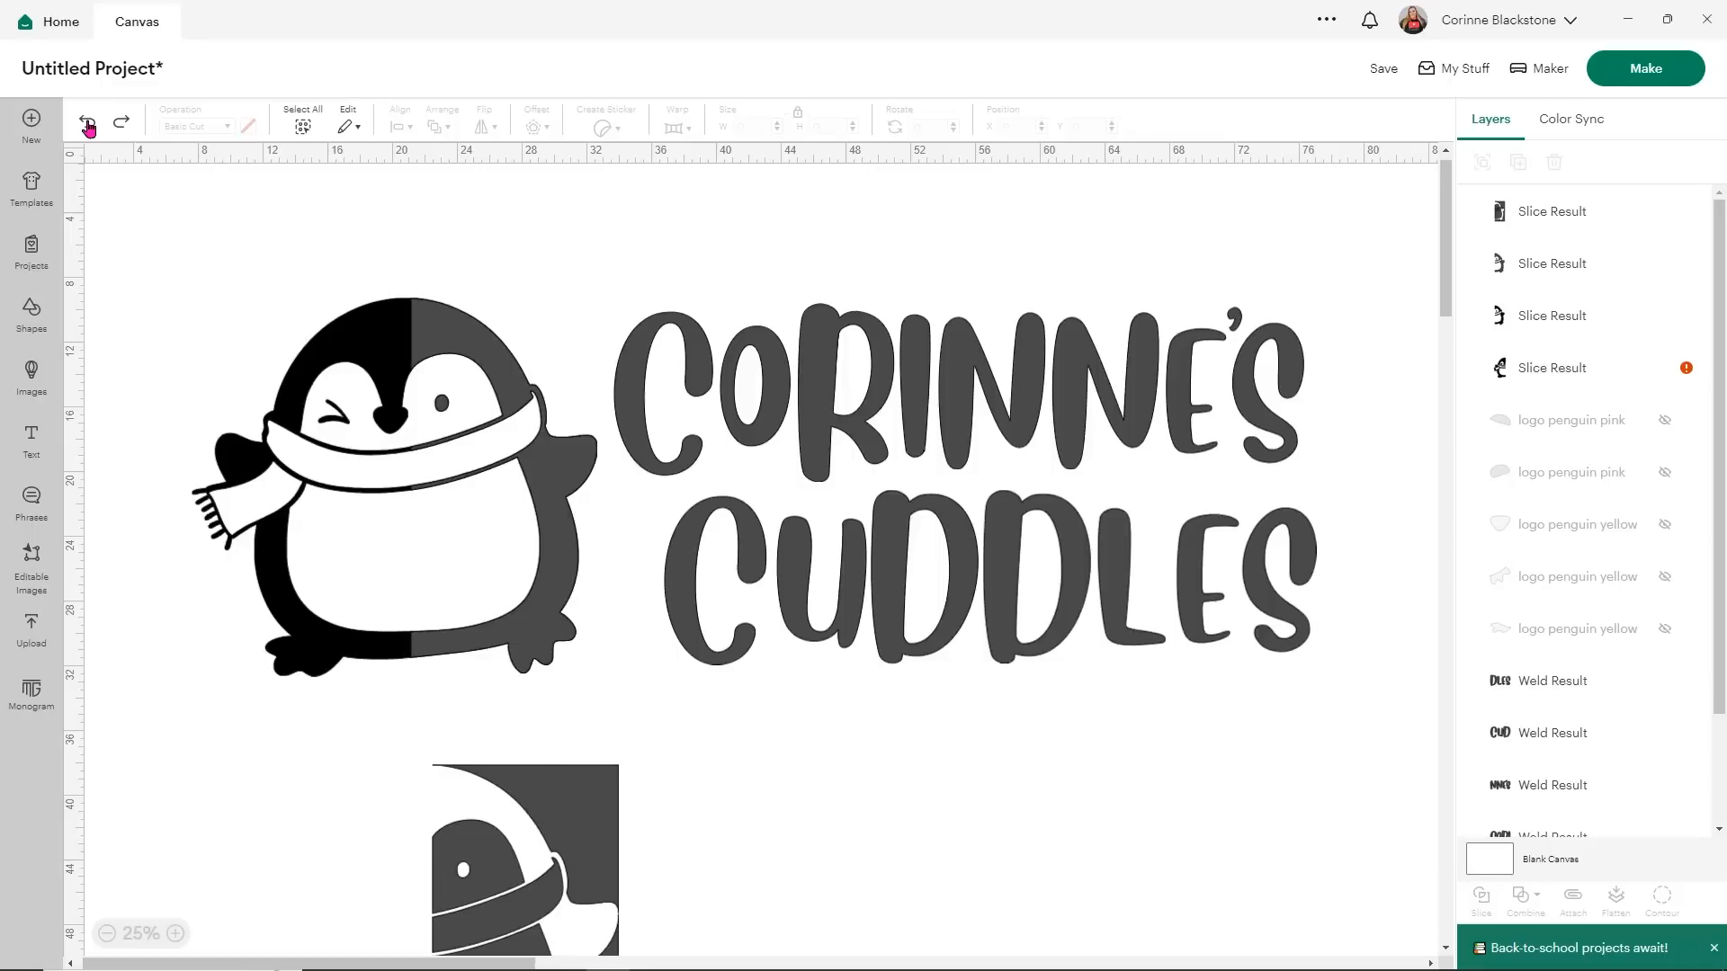
click(88, 124)
click(88, 123)
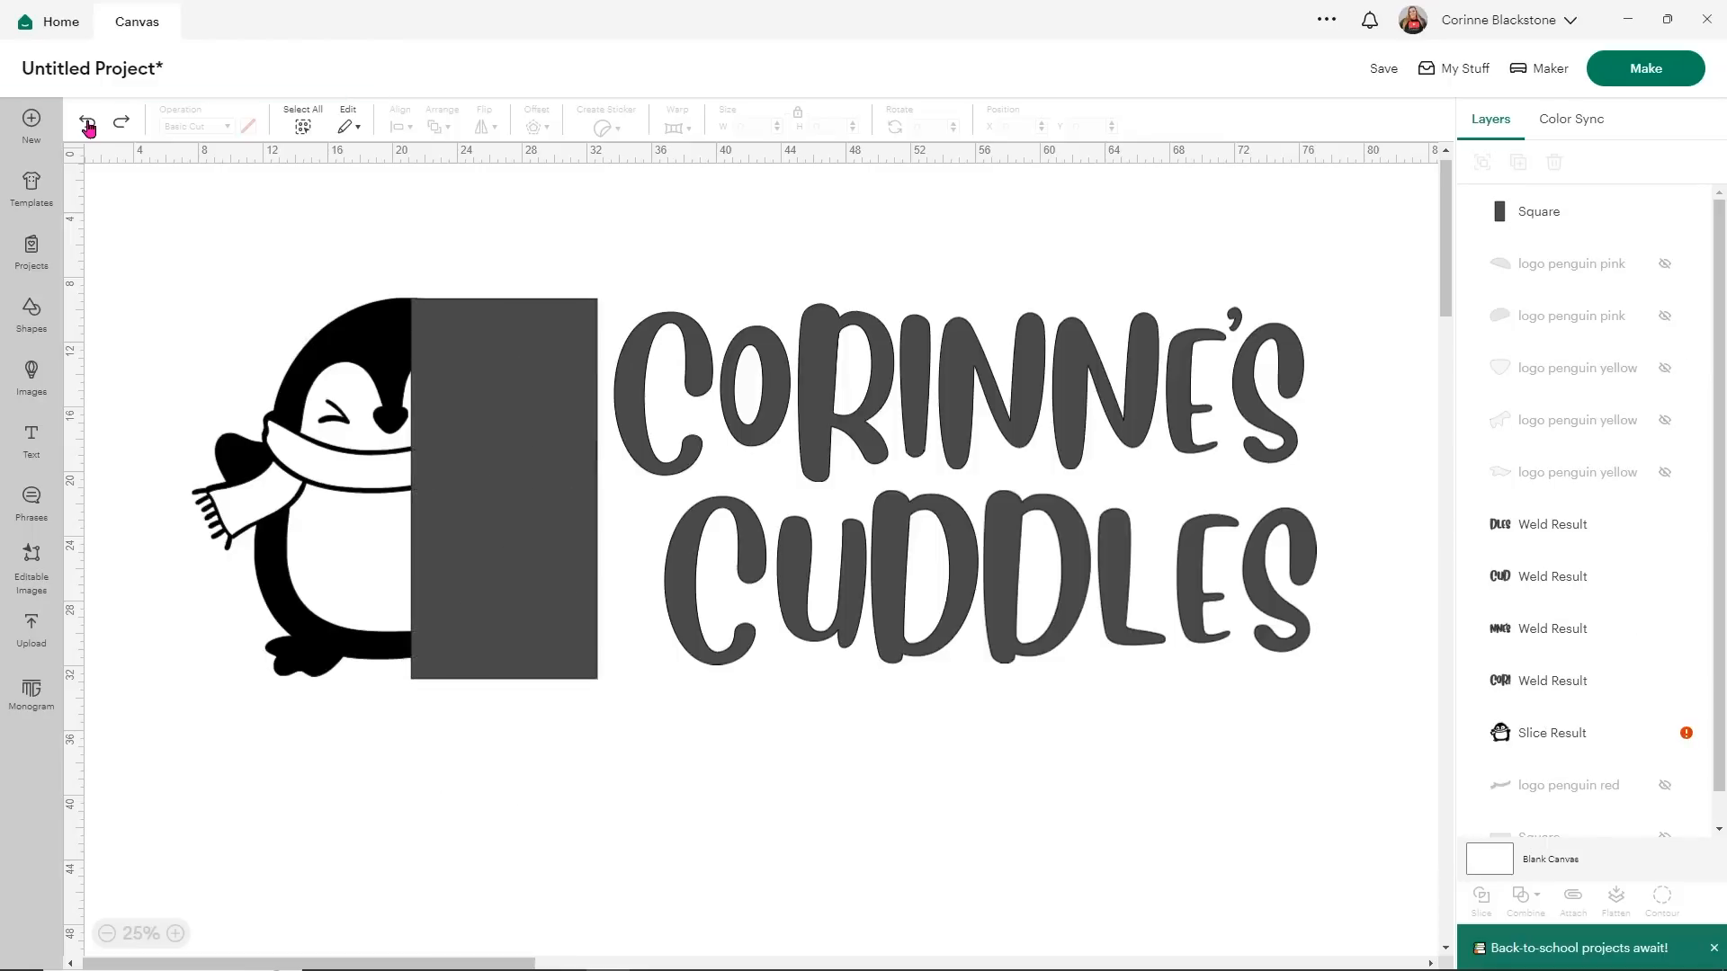
- Delete the gray 11.5 by 23.5 in square and show the hidden yellow, pink and red penguin layers
drag(516, 484, 515, 659)
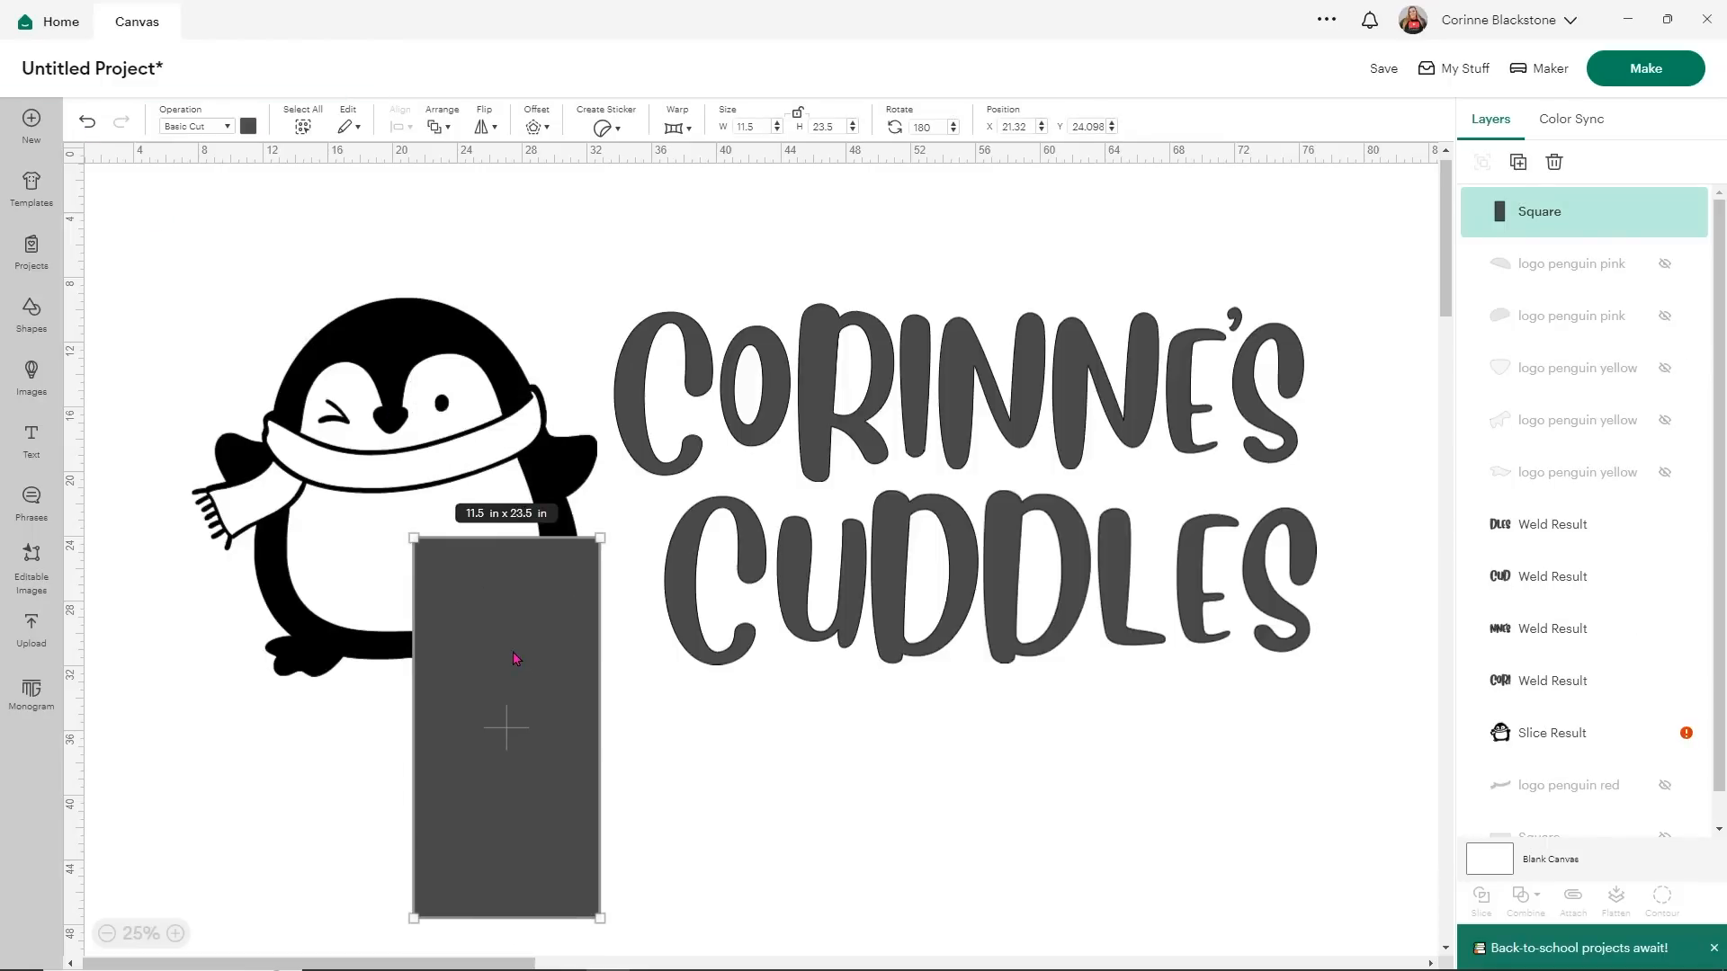
key(Delete)
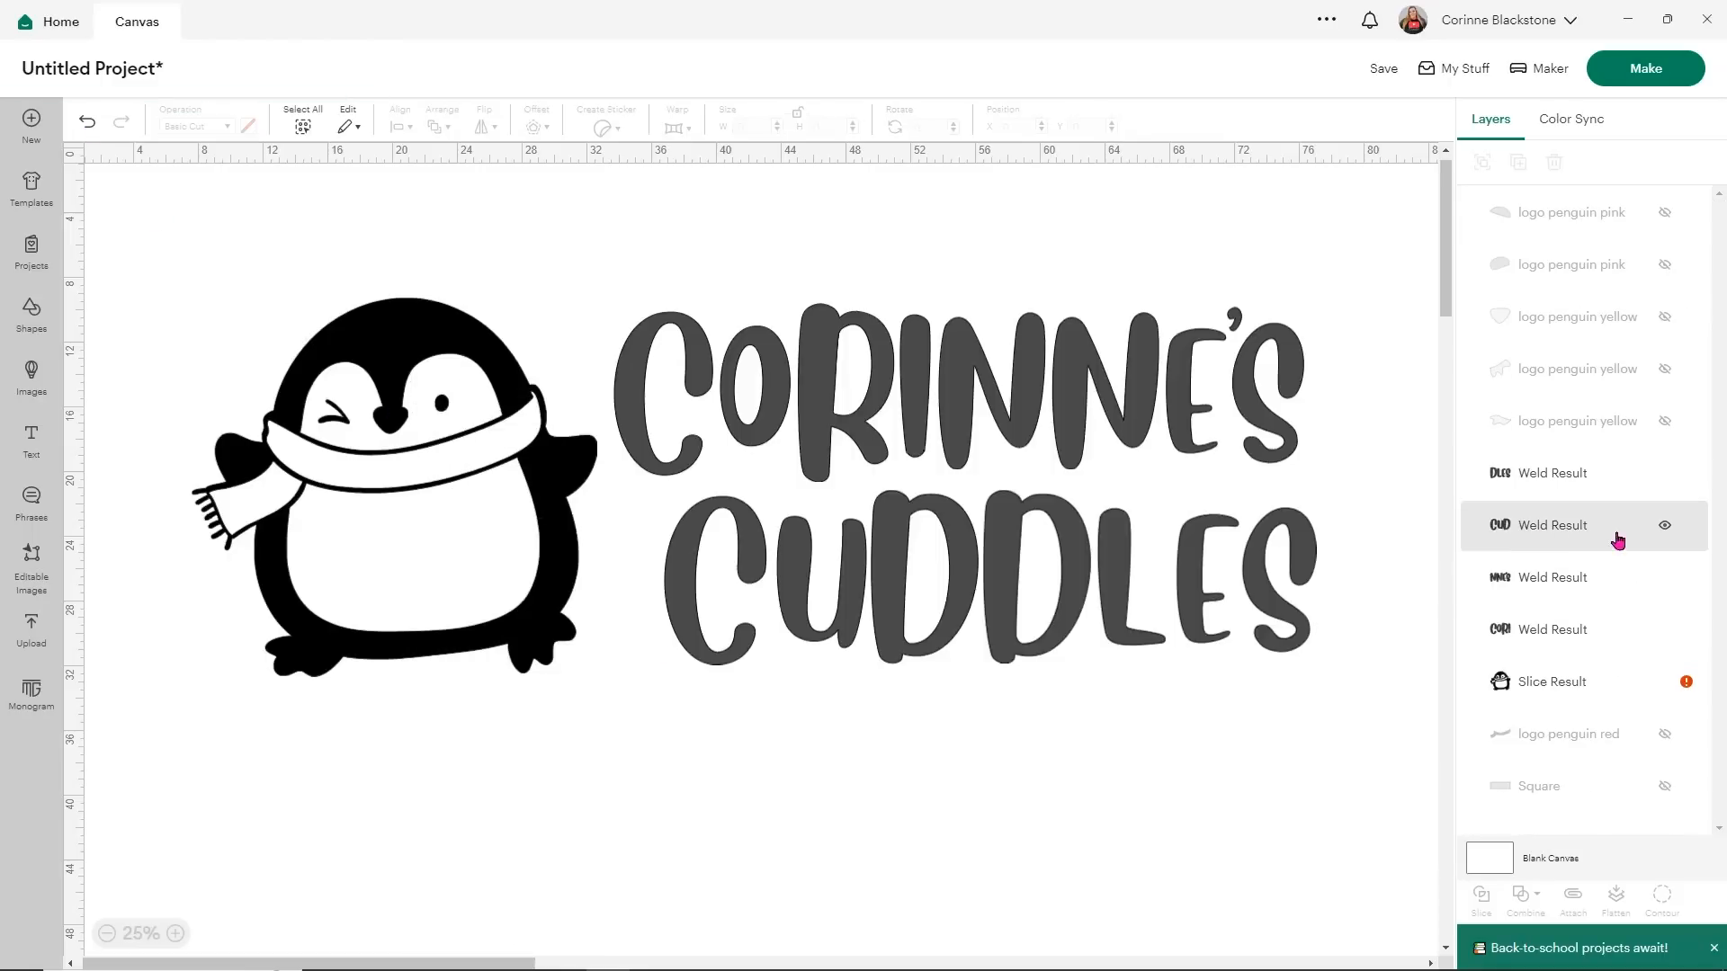
click(1665, 421)
click(1664, 368)
click(1664, 316)
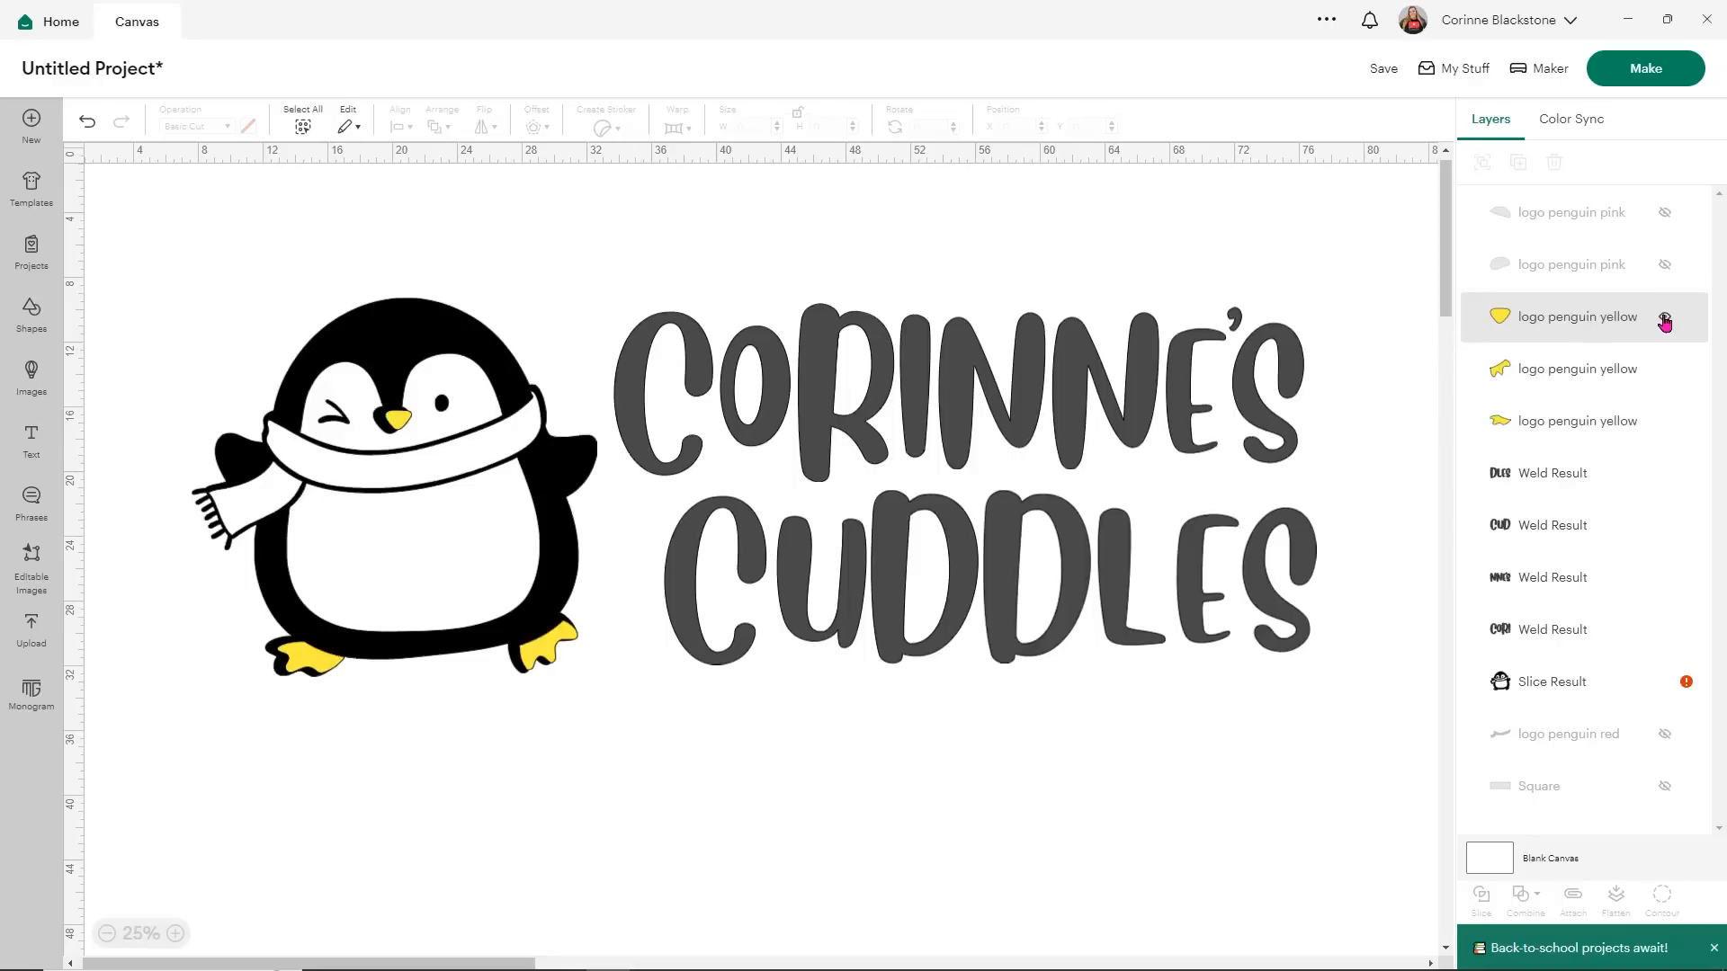
click(1665, 265)
click(1665, 214)
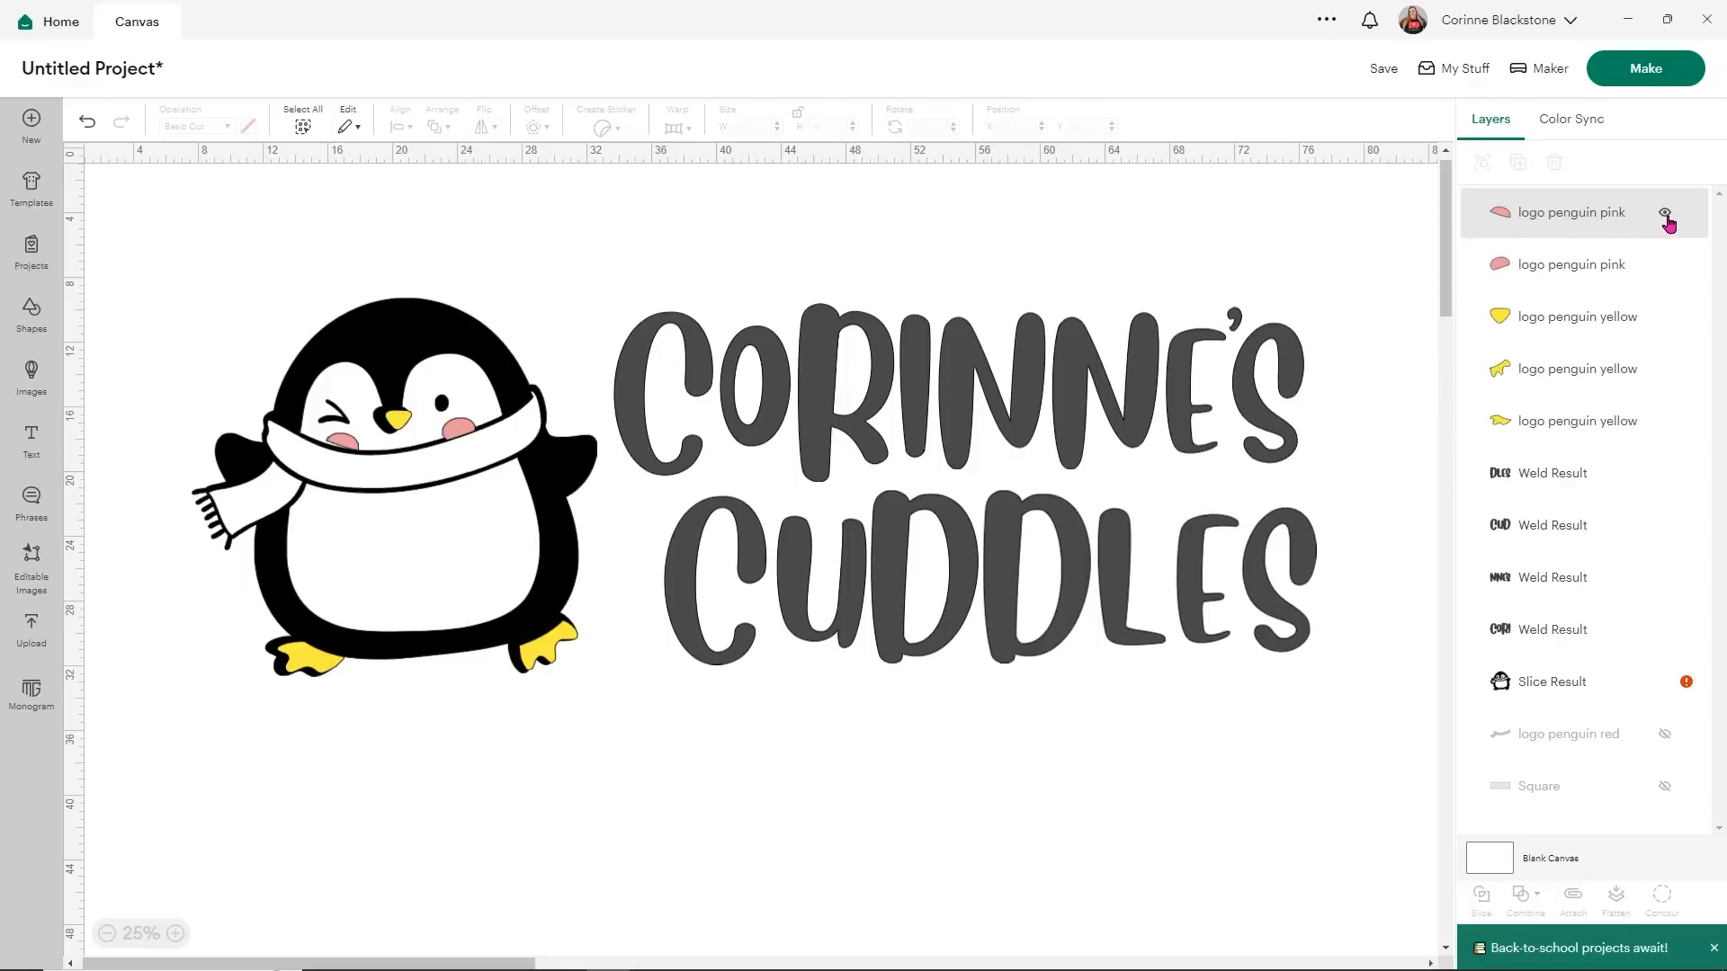
click(1665, 736)
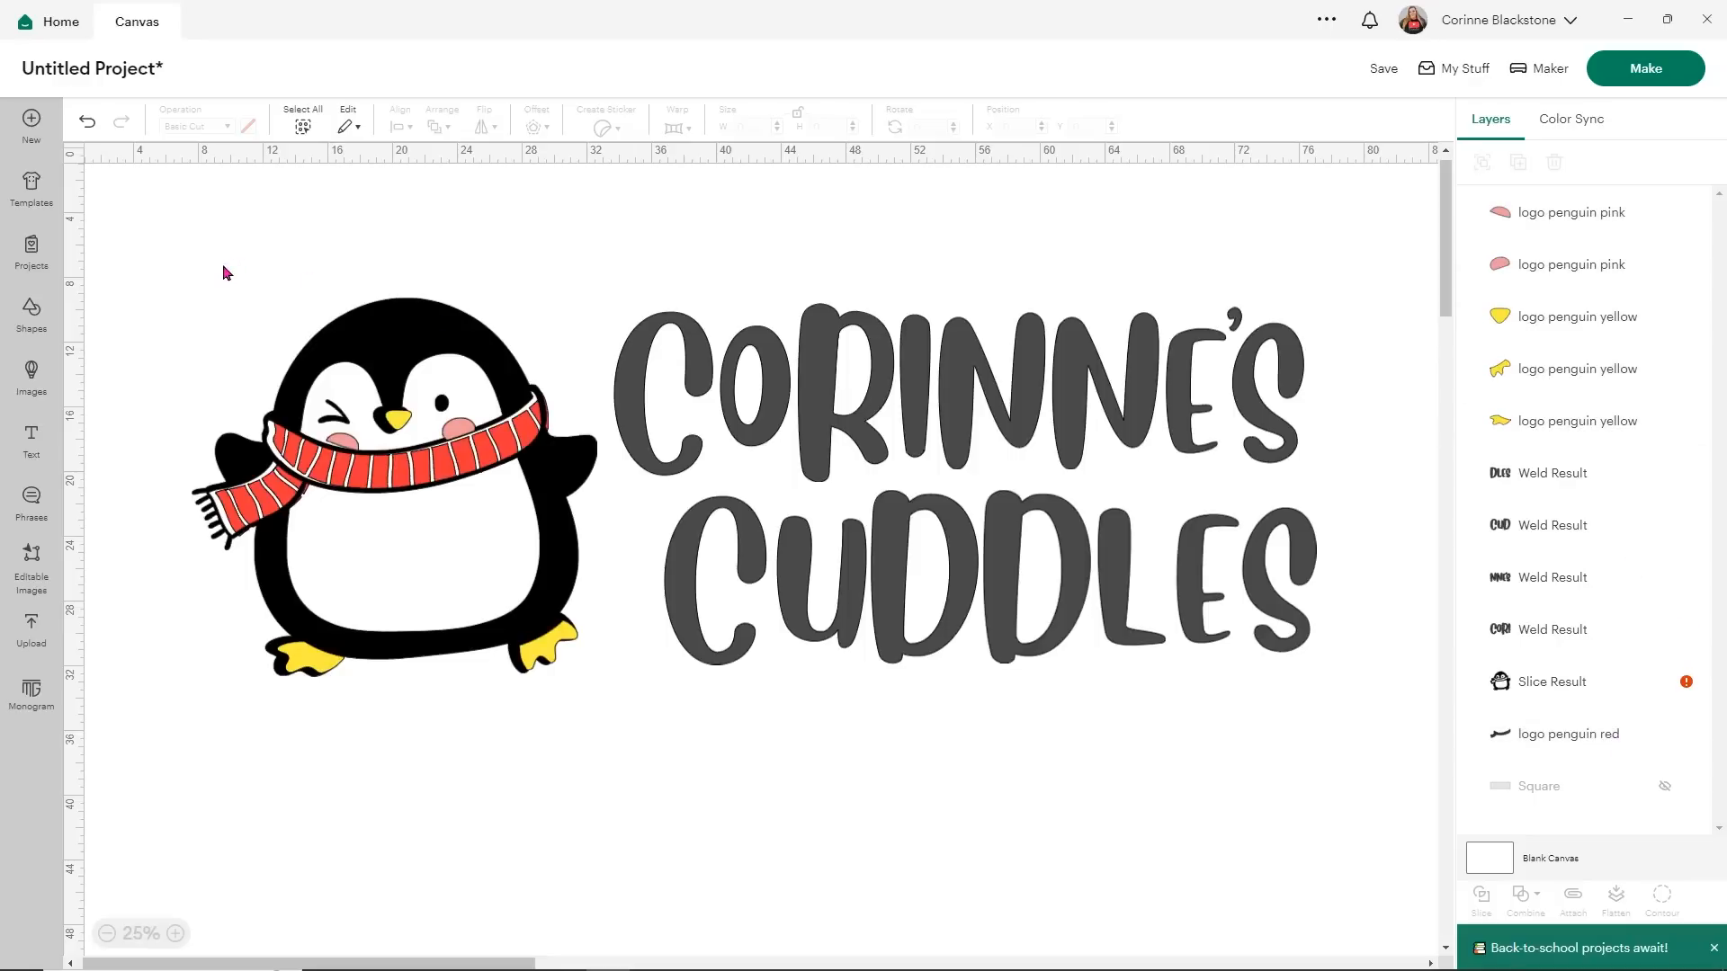
- Bring the red scarf layer to the top of the layer order and nudge it into place on the penguin
click(417, 476)
drag(1525, 730, 1529, 212)
drag(493, 447, 497, 450)
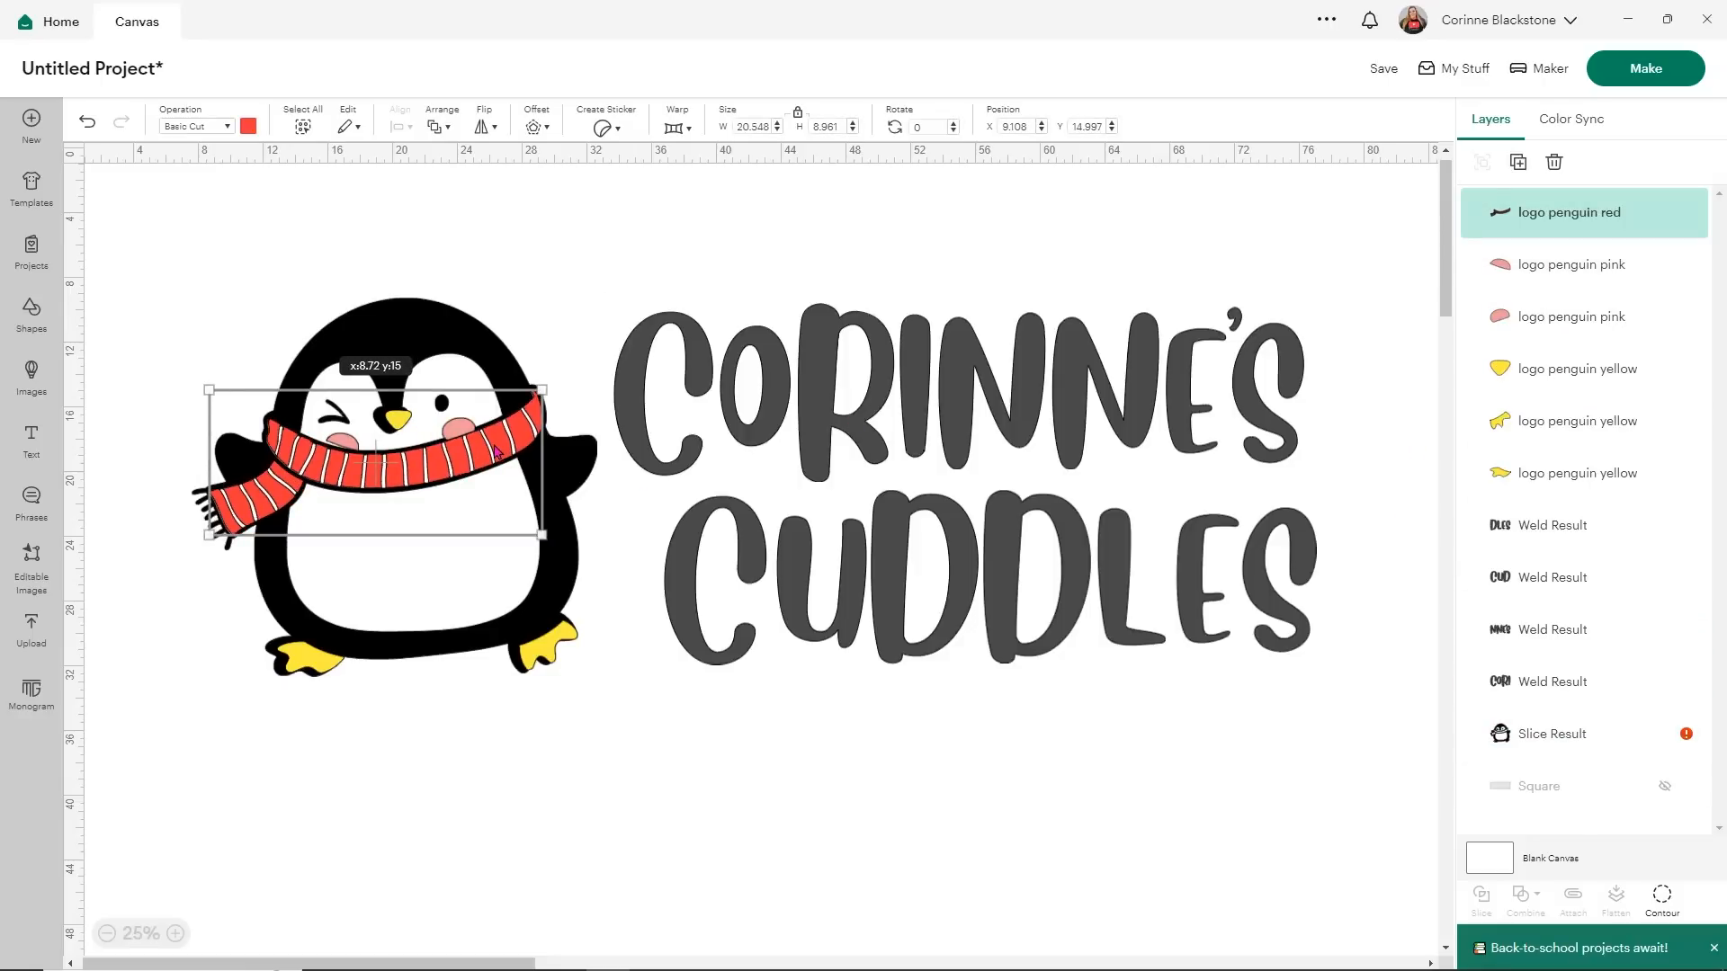
- Nudge the penguin's yellow feet and beak to line up with the black outline
click(313, 661)
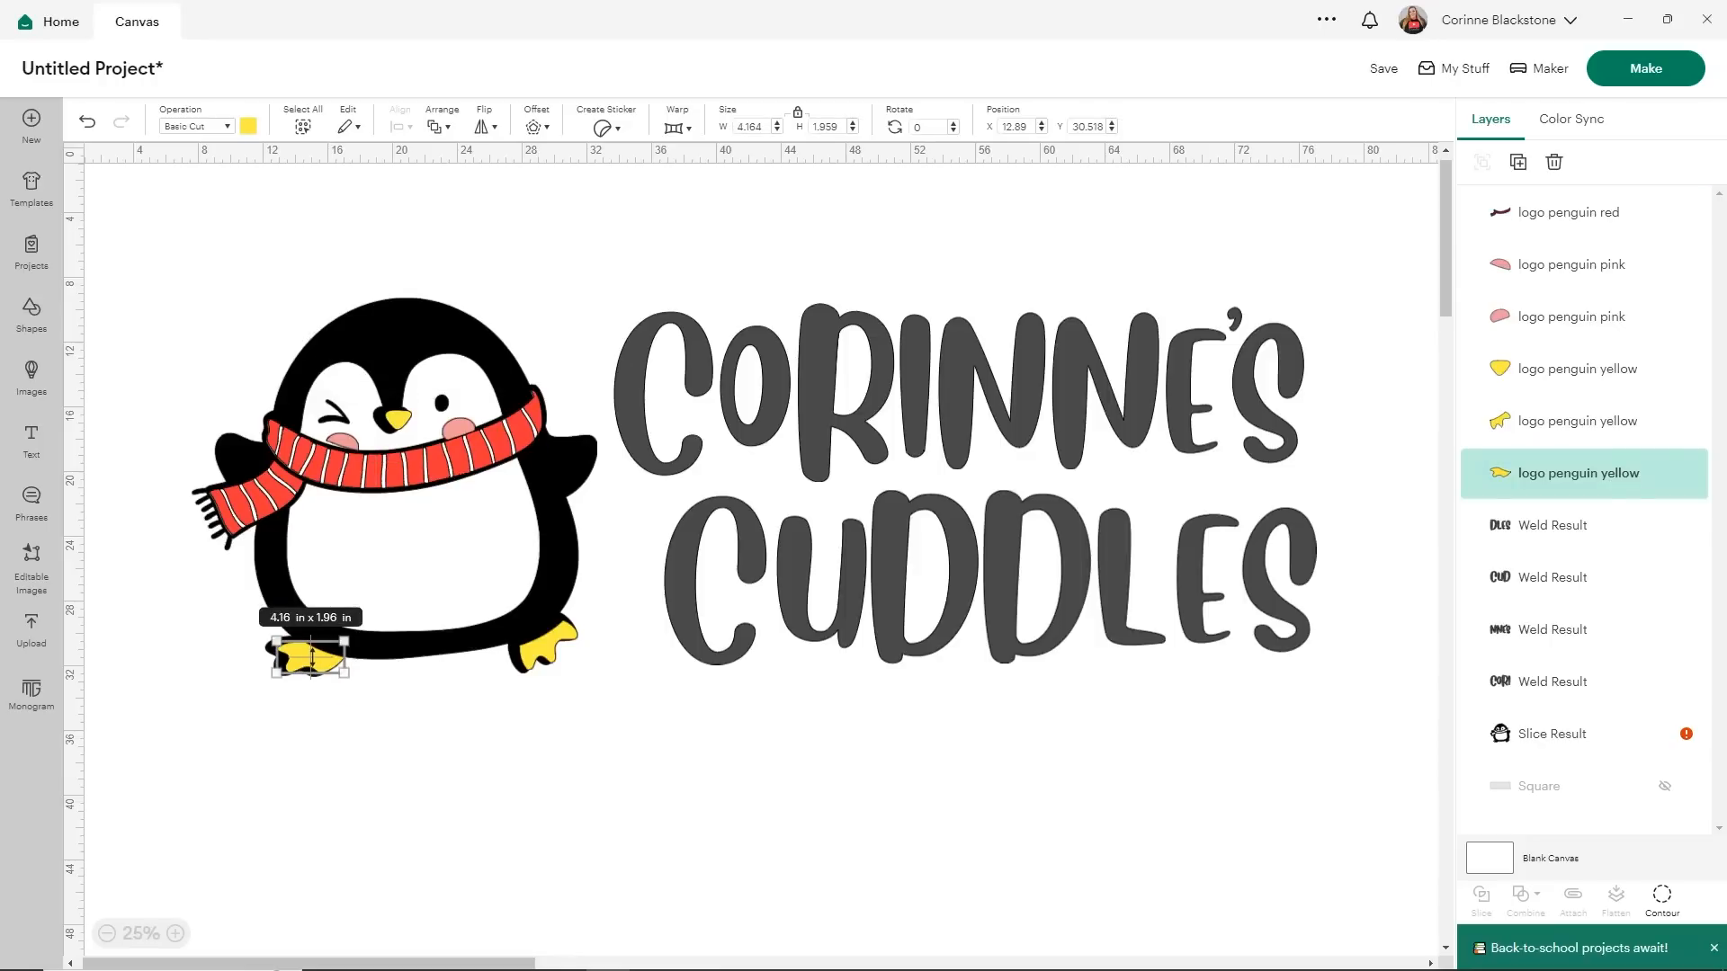
click(454, 706)
drag(549, 644, 545, 649)
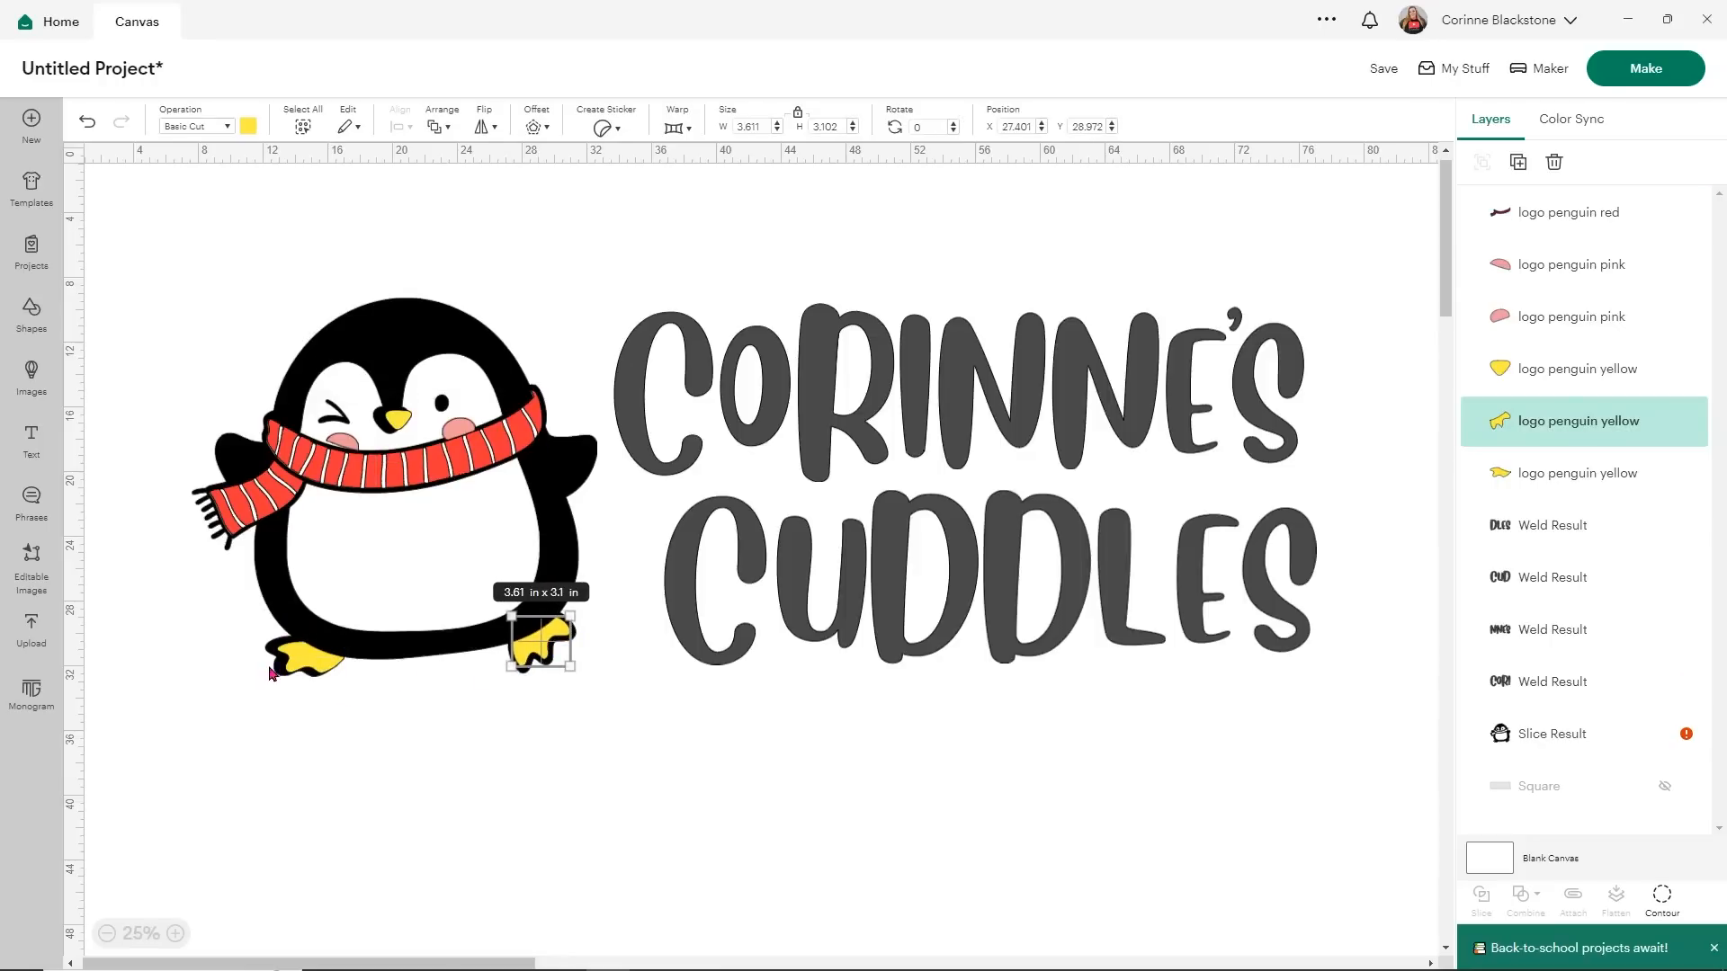
click(306, 663)
drag(307, 663, 303, 666)
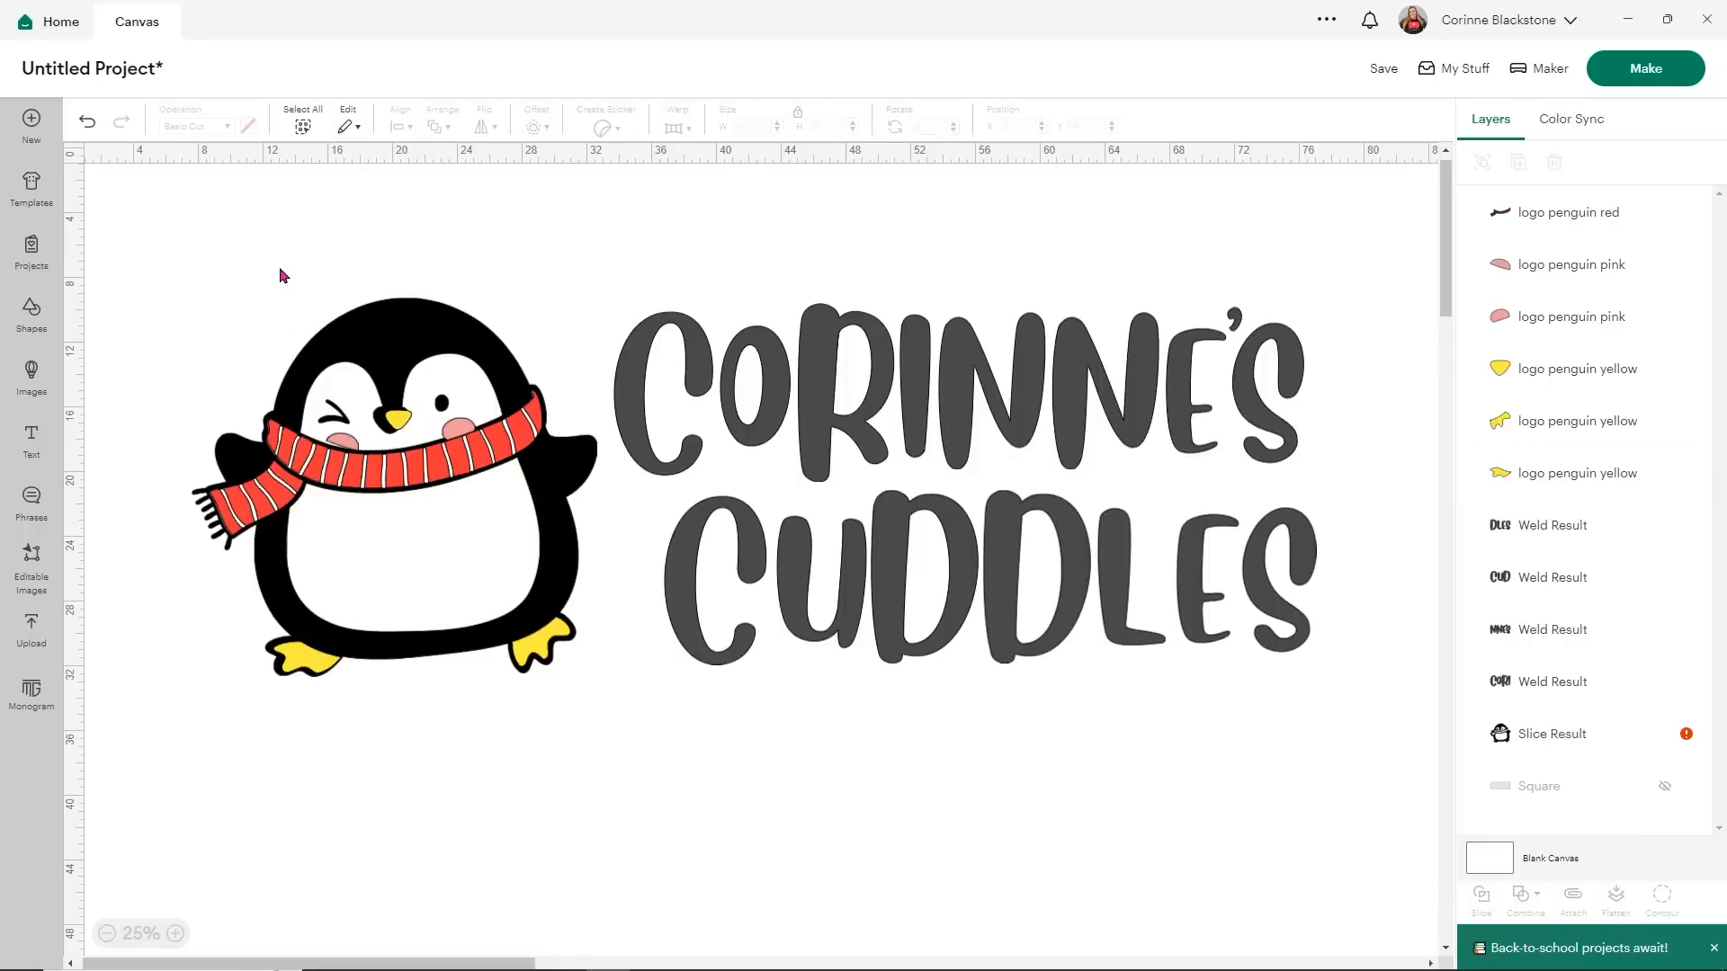
drag(397, 425, 394, 424)
- Resize the whole layered penguin proportionally to 23 in wide and check its fit by briefly showing the banner background
drag(170, 253, 555, 804)
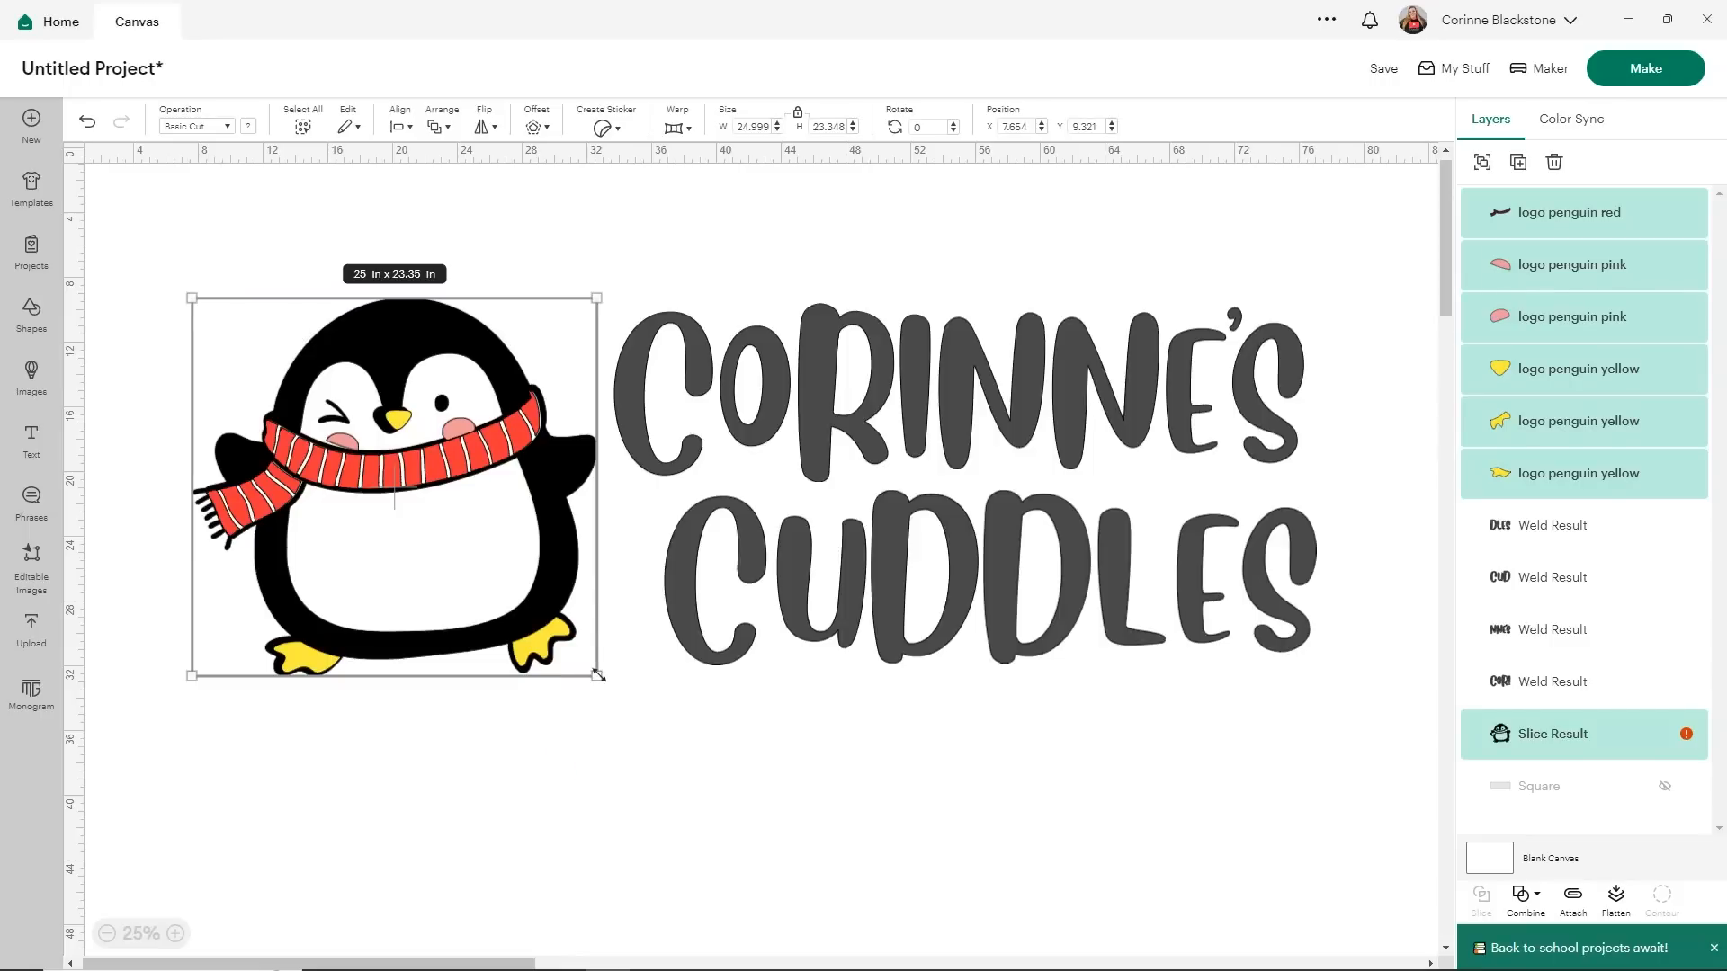
drag(596, 674, 574, 658)
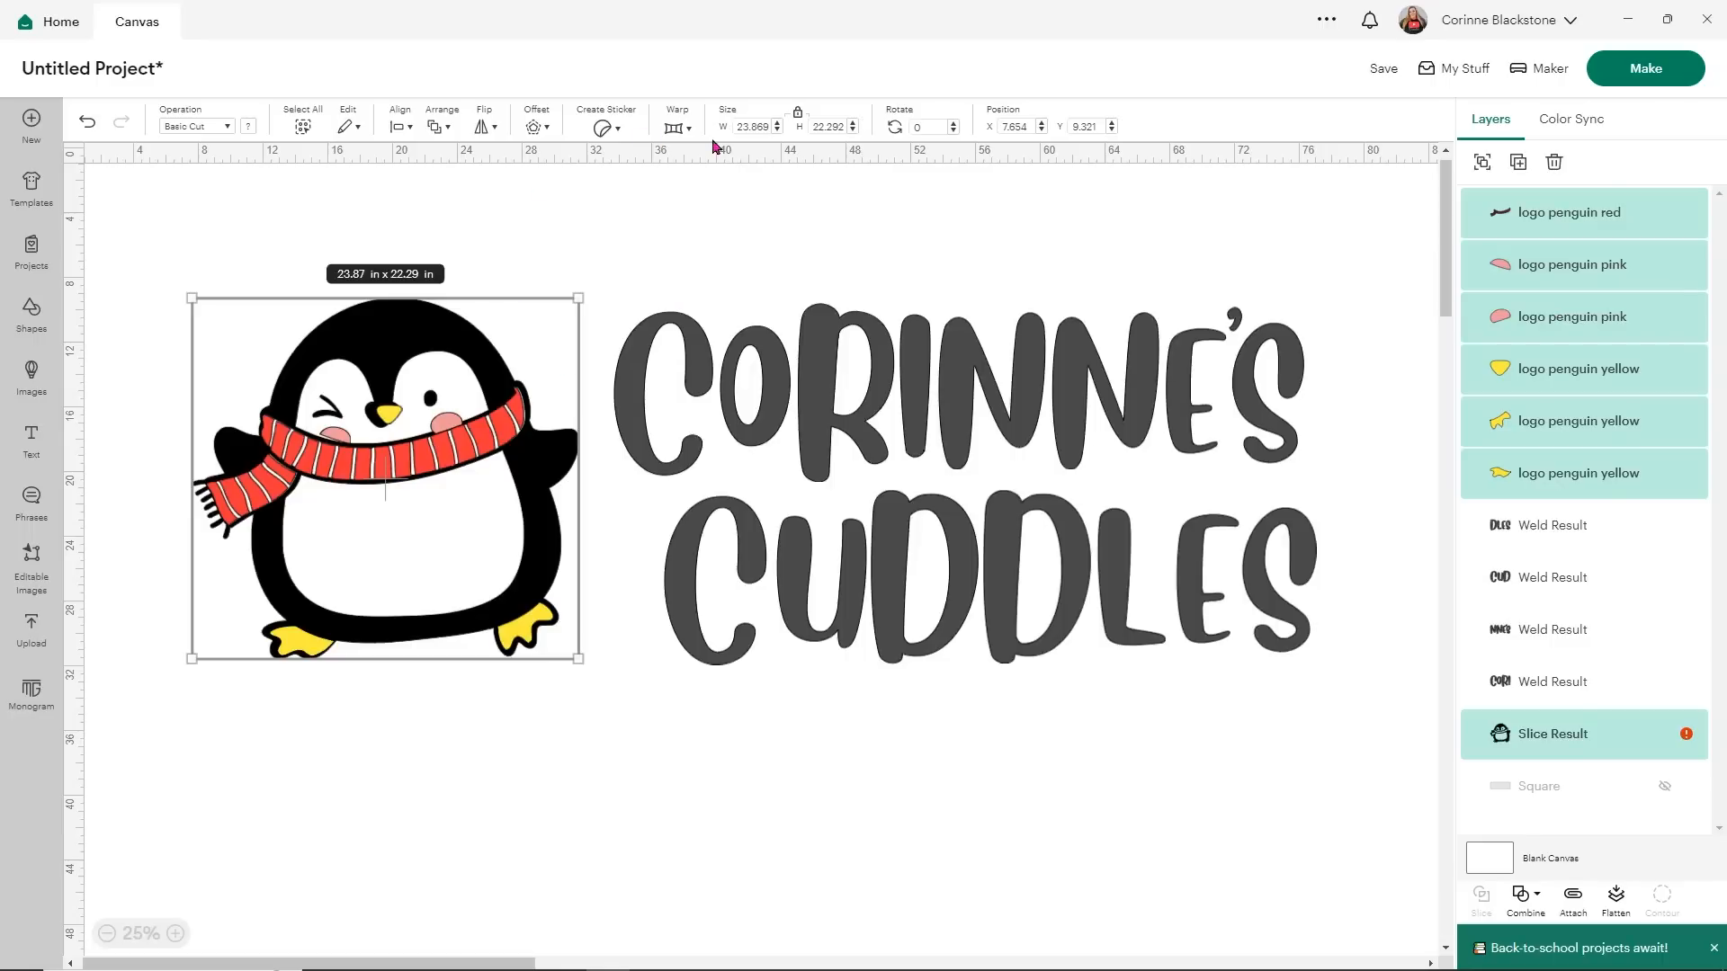
drag(753, 126, 779, 126)
key(BackSpace)
key(BackSpace)
key(Return)
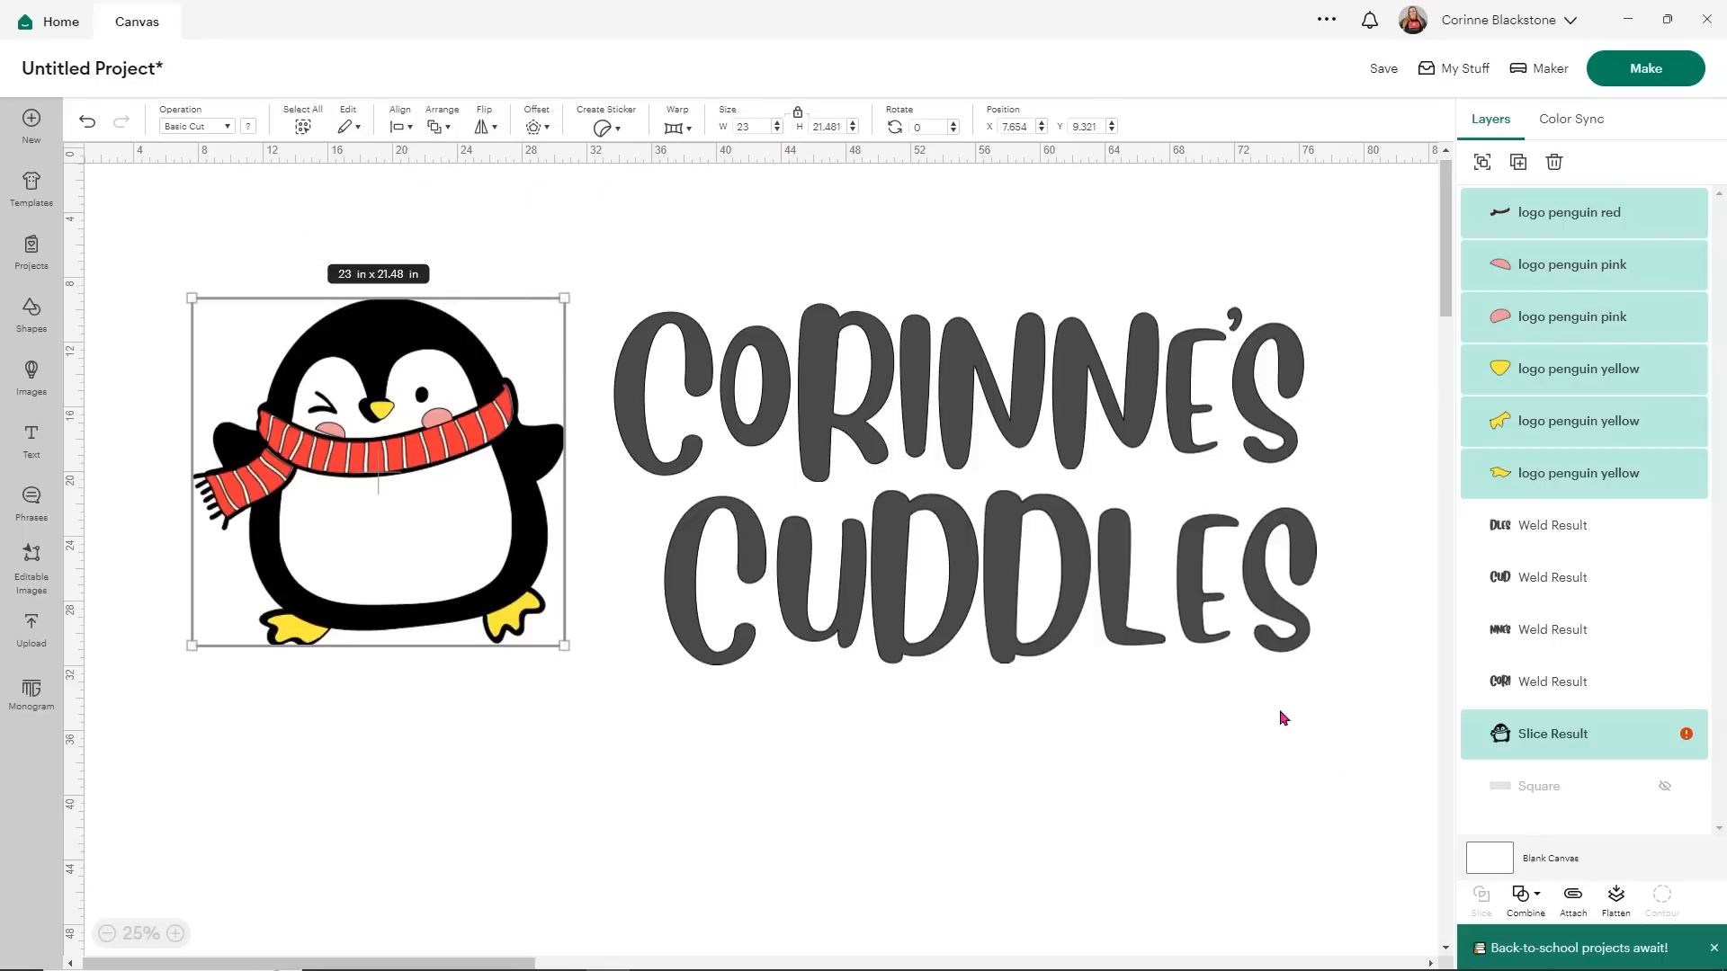
click(1664, 787)
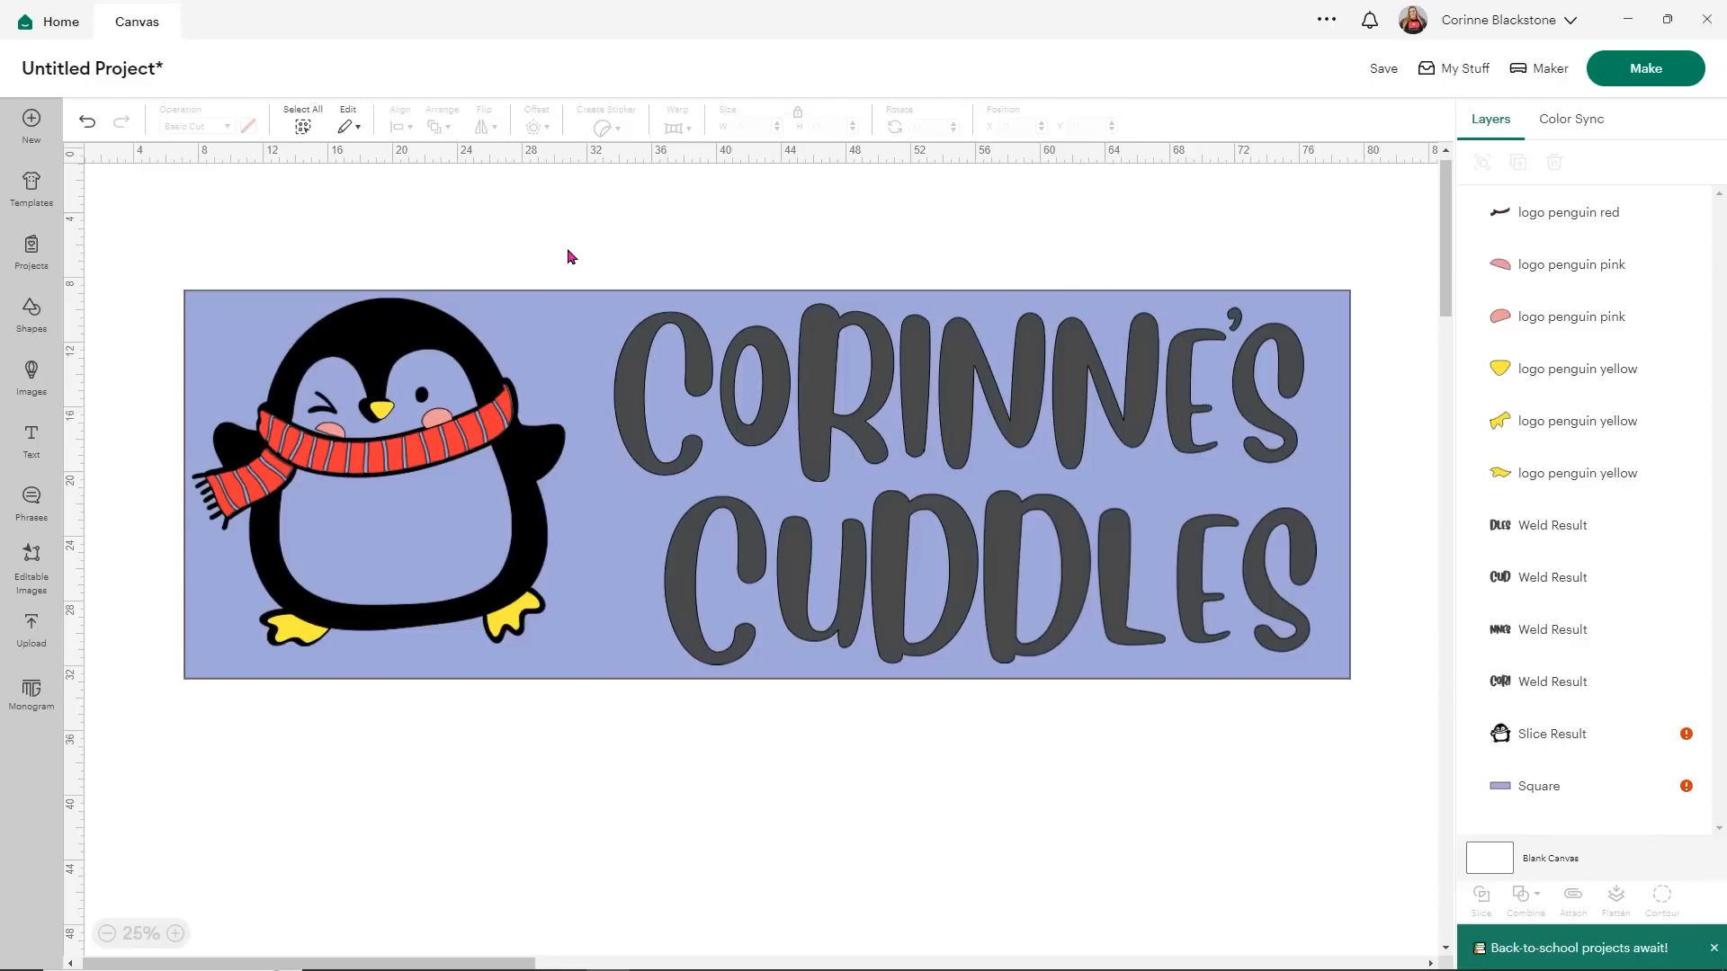
click(1665, 788)
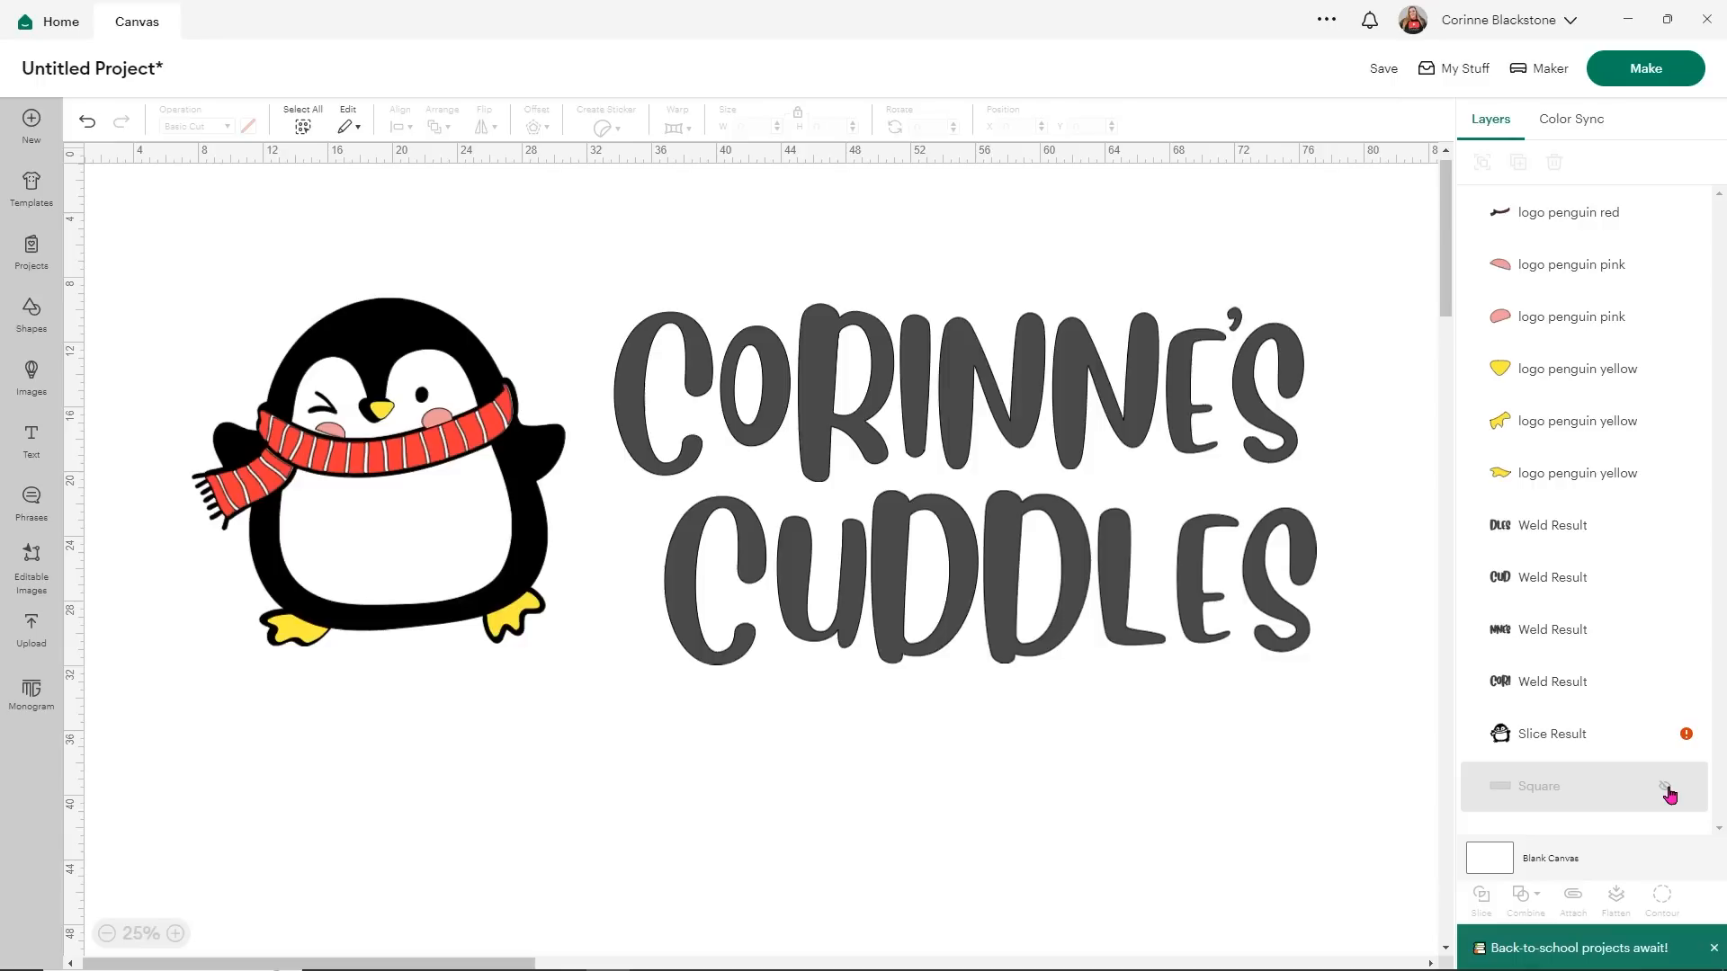
- Hide the yellow, pink and red penguin layers, leaving only the black penguin and the lettering shown
click(1665, 474)
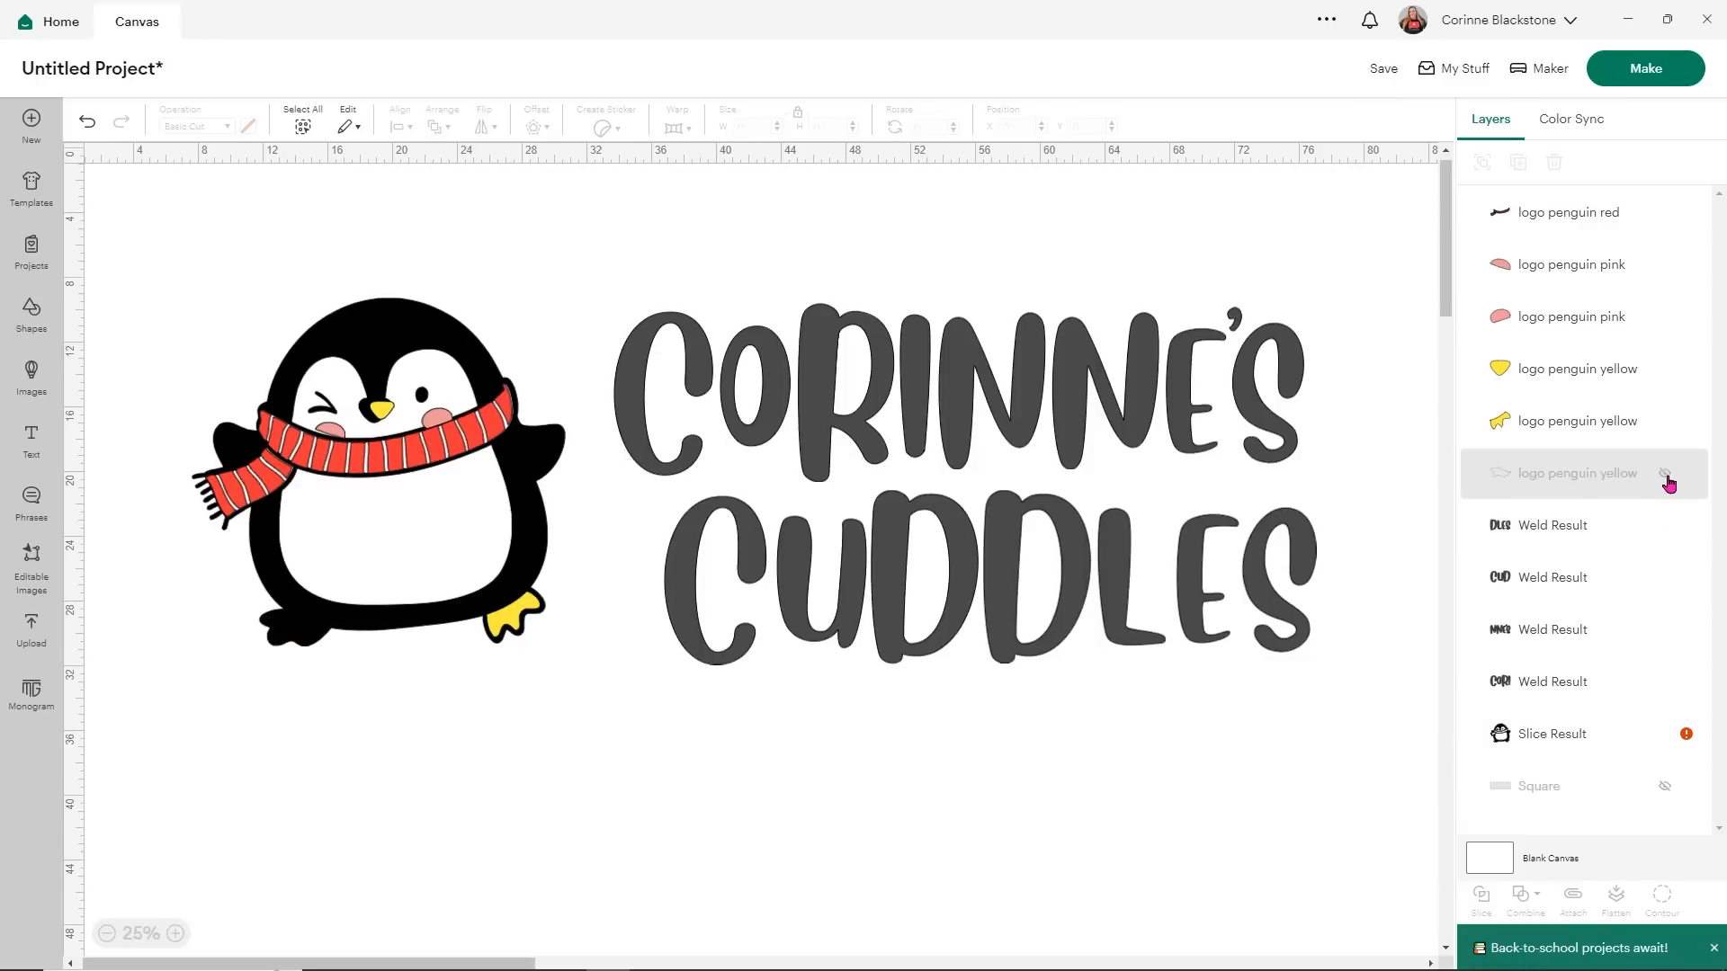
click(1664, 423)
click(1665, 370)
click(1665, 317)
click(1666, 263)
click(1665, 212)
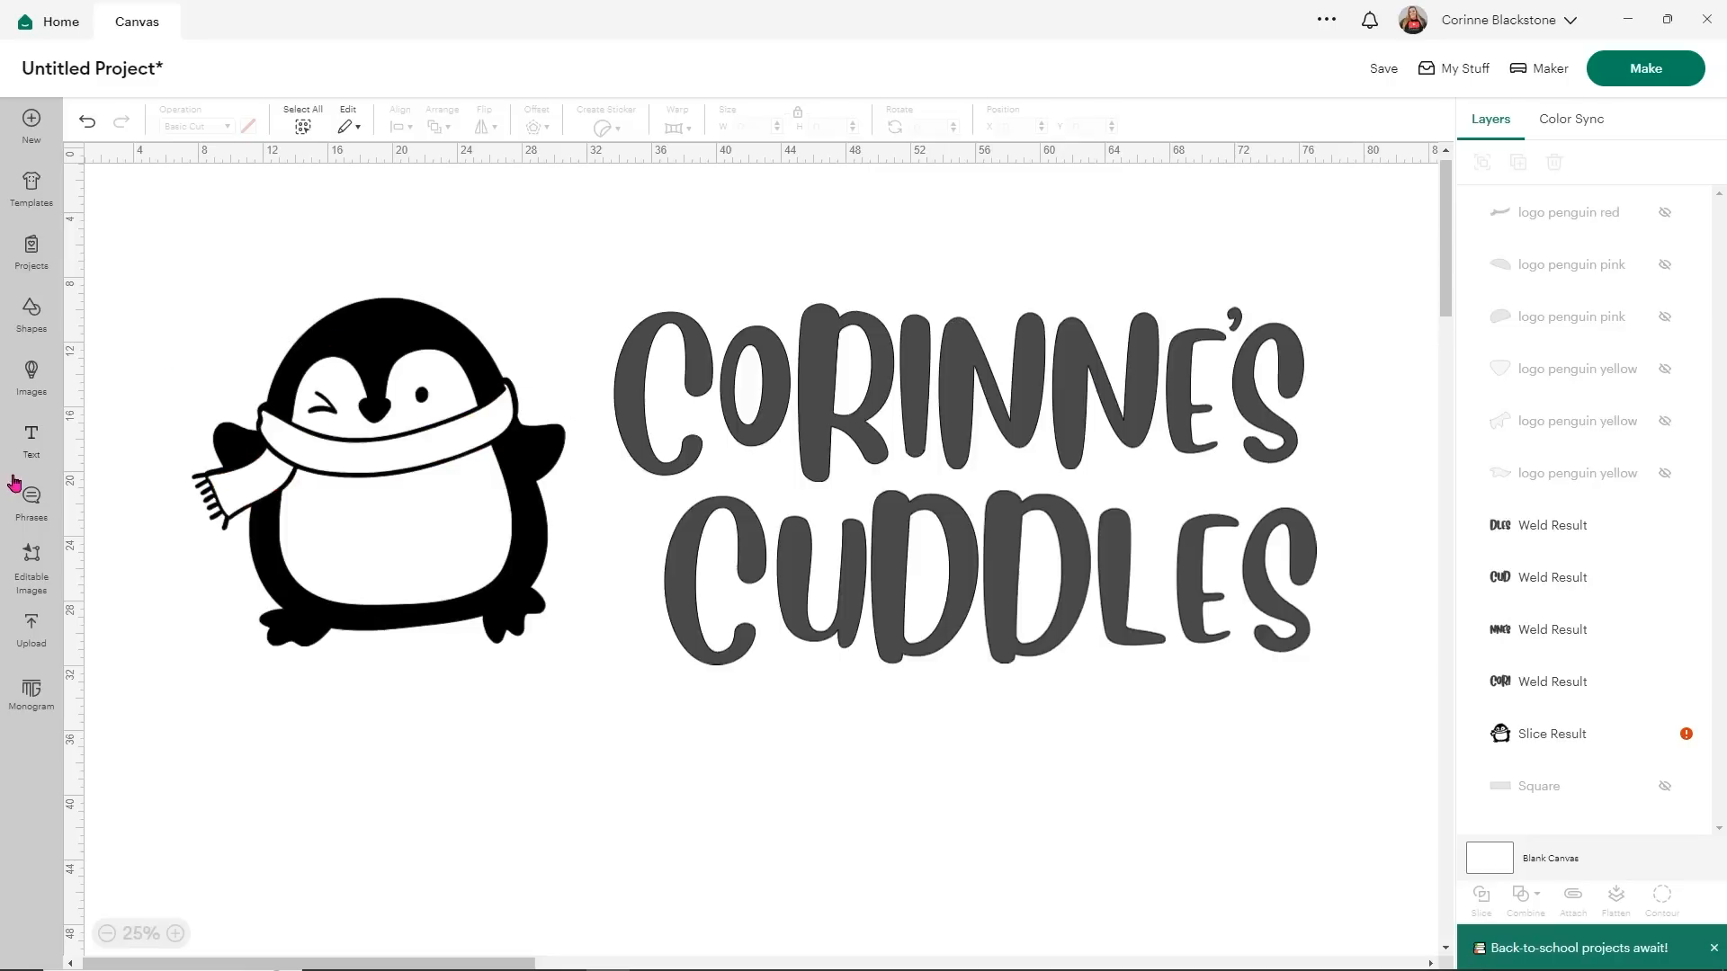
- Add a square with unlocked proportions, size it 11.5 in wide by 23.5 in high, and lock its proportions again
click(32, 306)
click(264, 413)
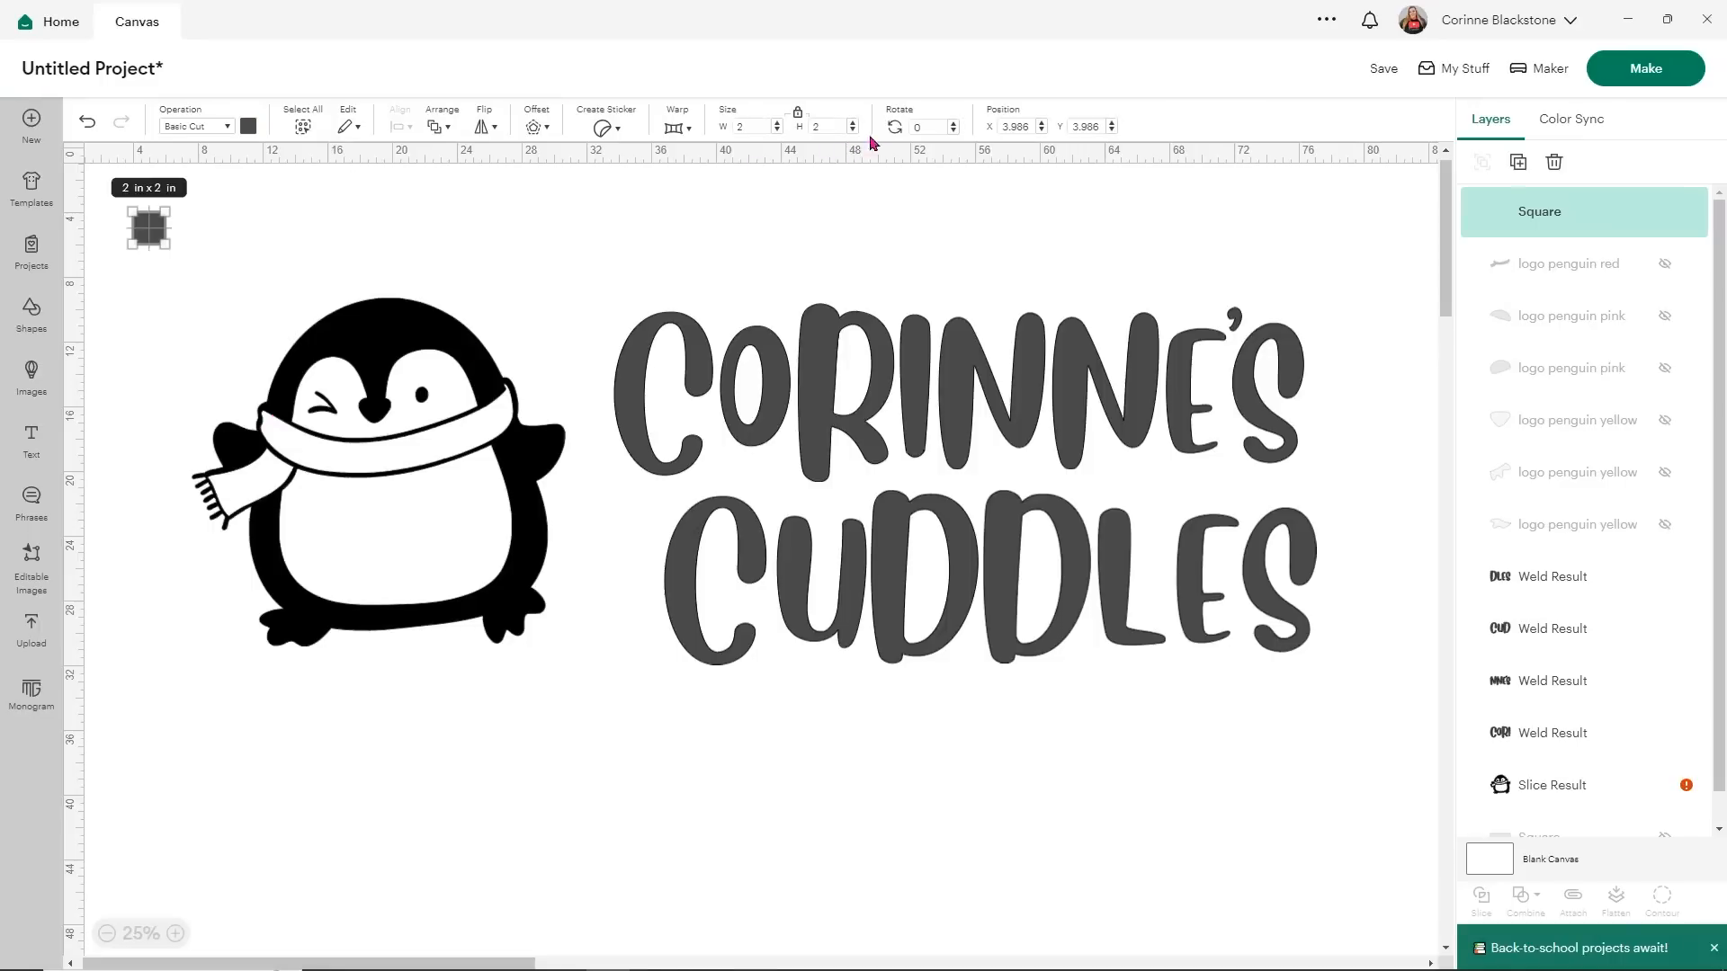
click(767, 123)
text(11.5)
key(Return)
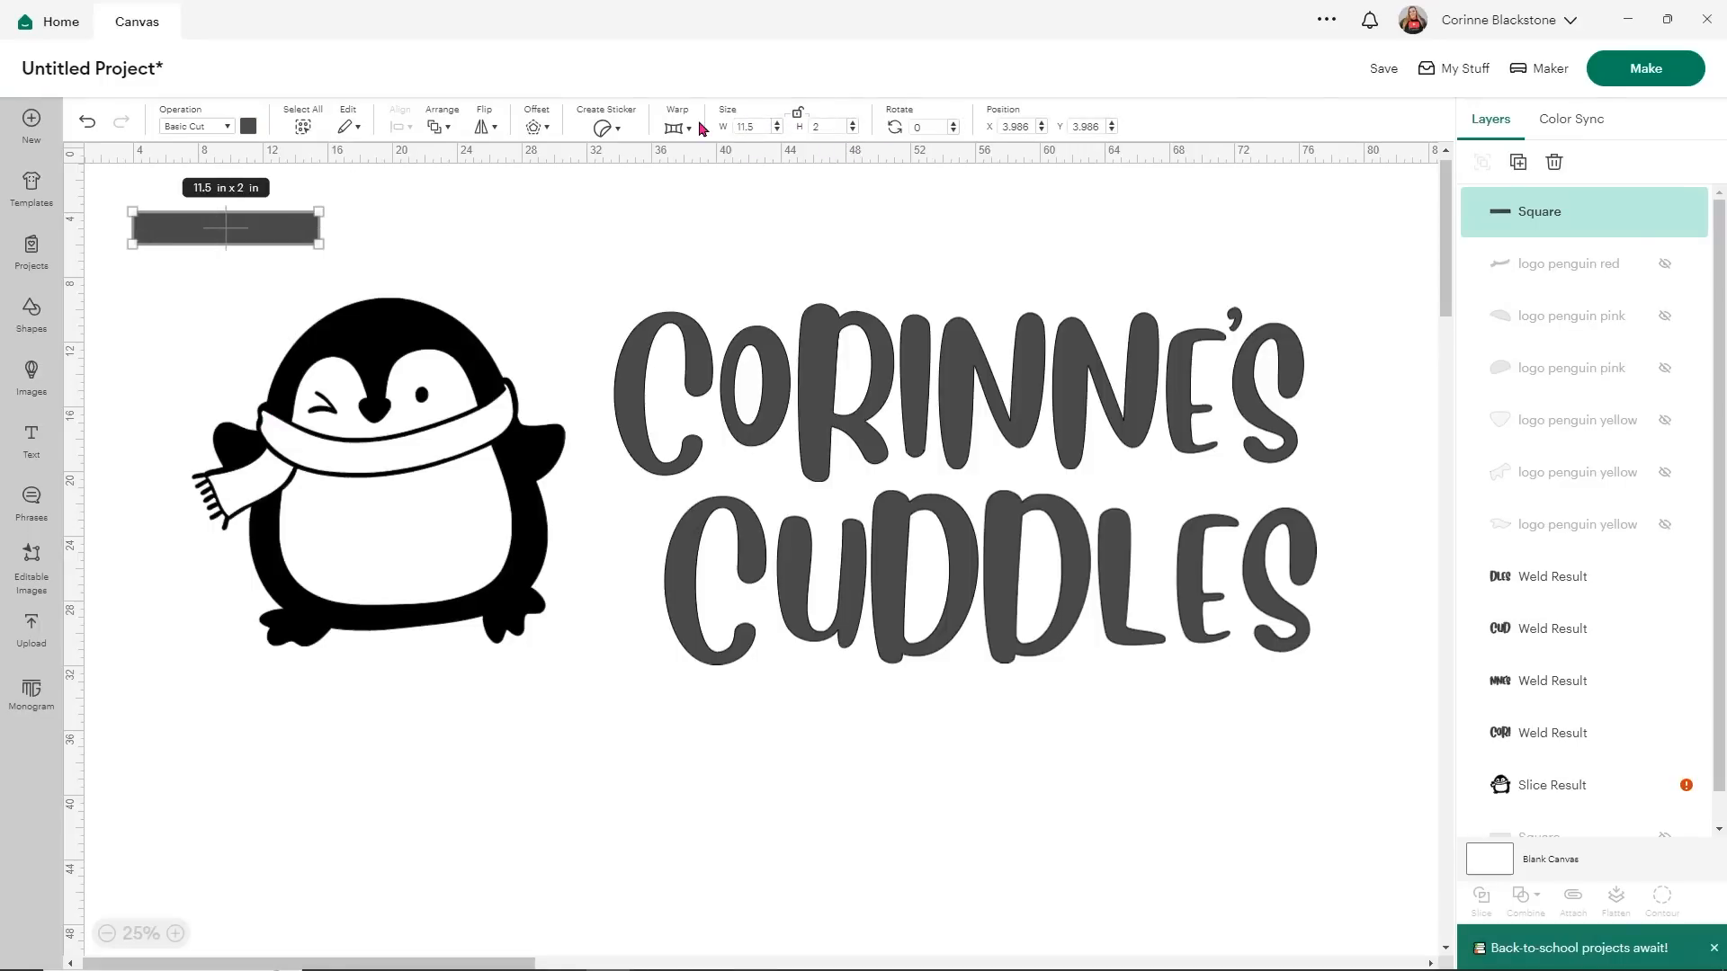
drag(828, 124, 776, 129)
text(23.5)
key(Return)
click(796, 114)
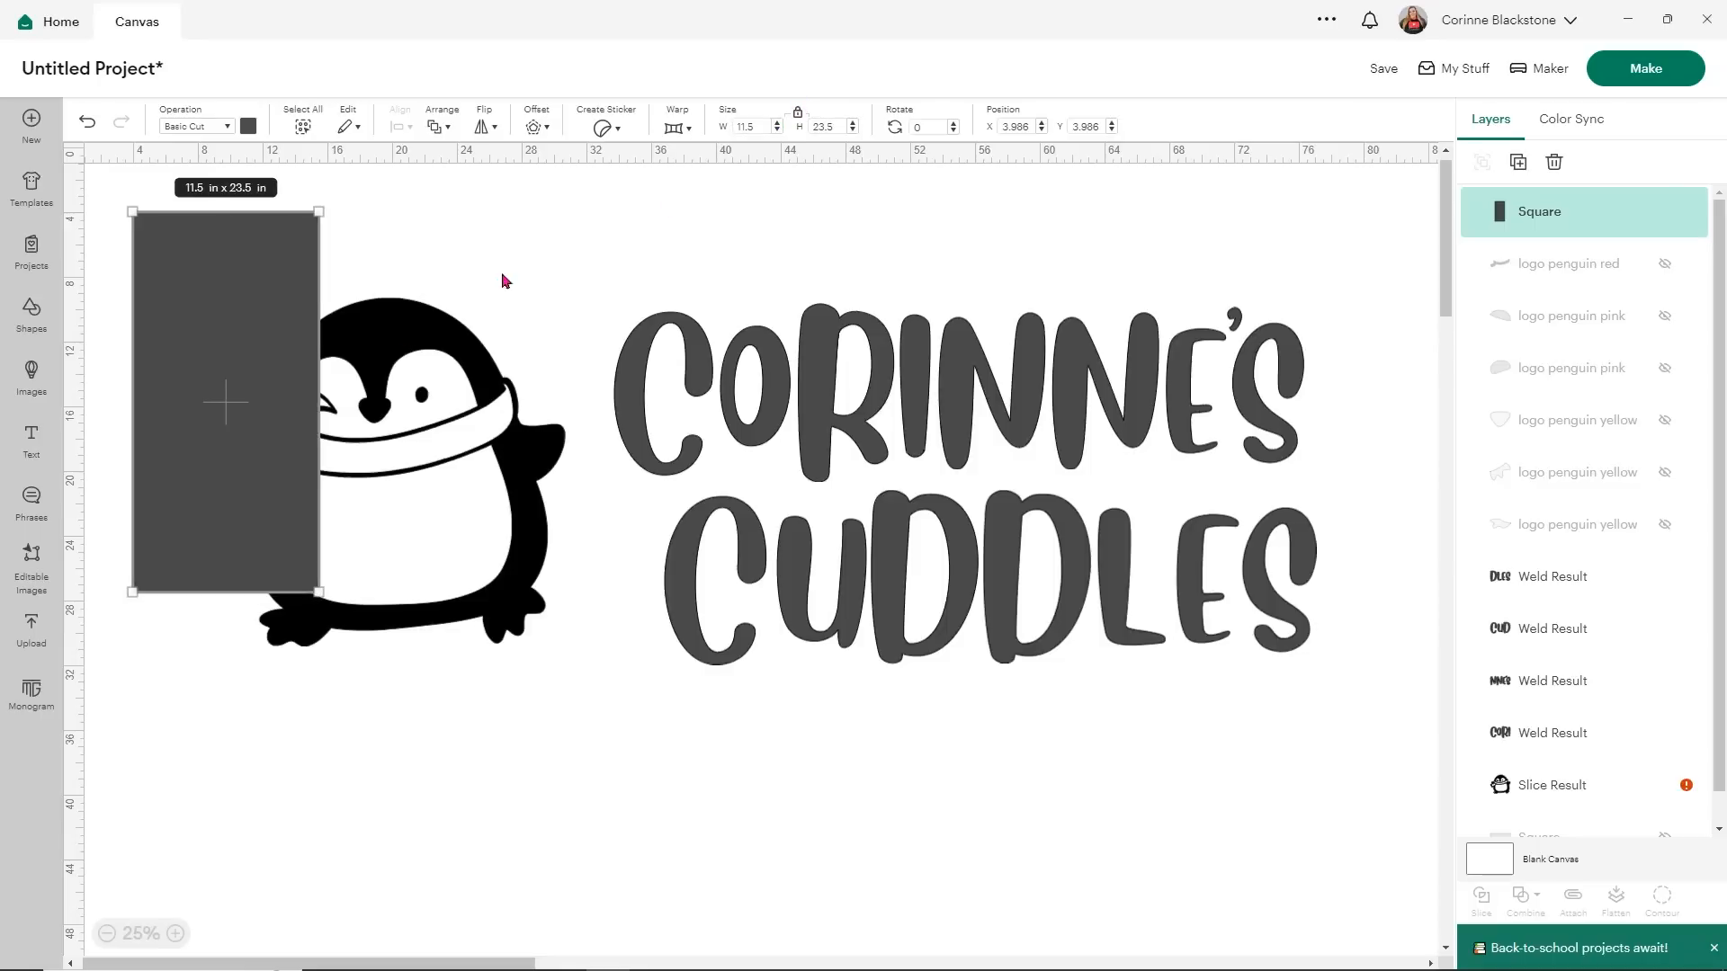
- Move the square over the penguin and align both along their top and left edges
drag(243, 416, 497, 493)
drag(196, 233, 503, 593)
click(398, 126)
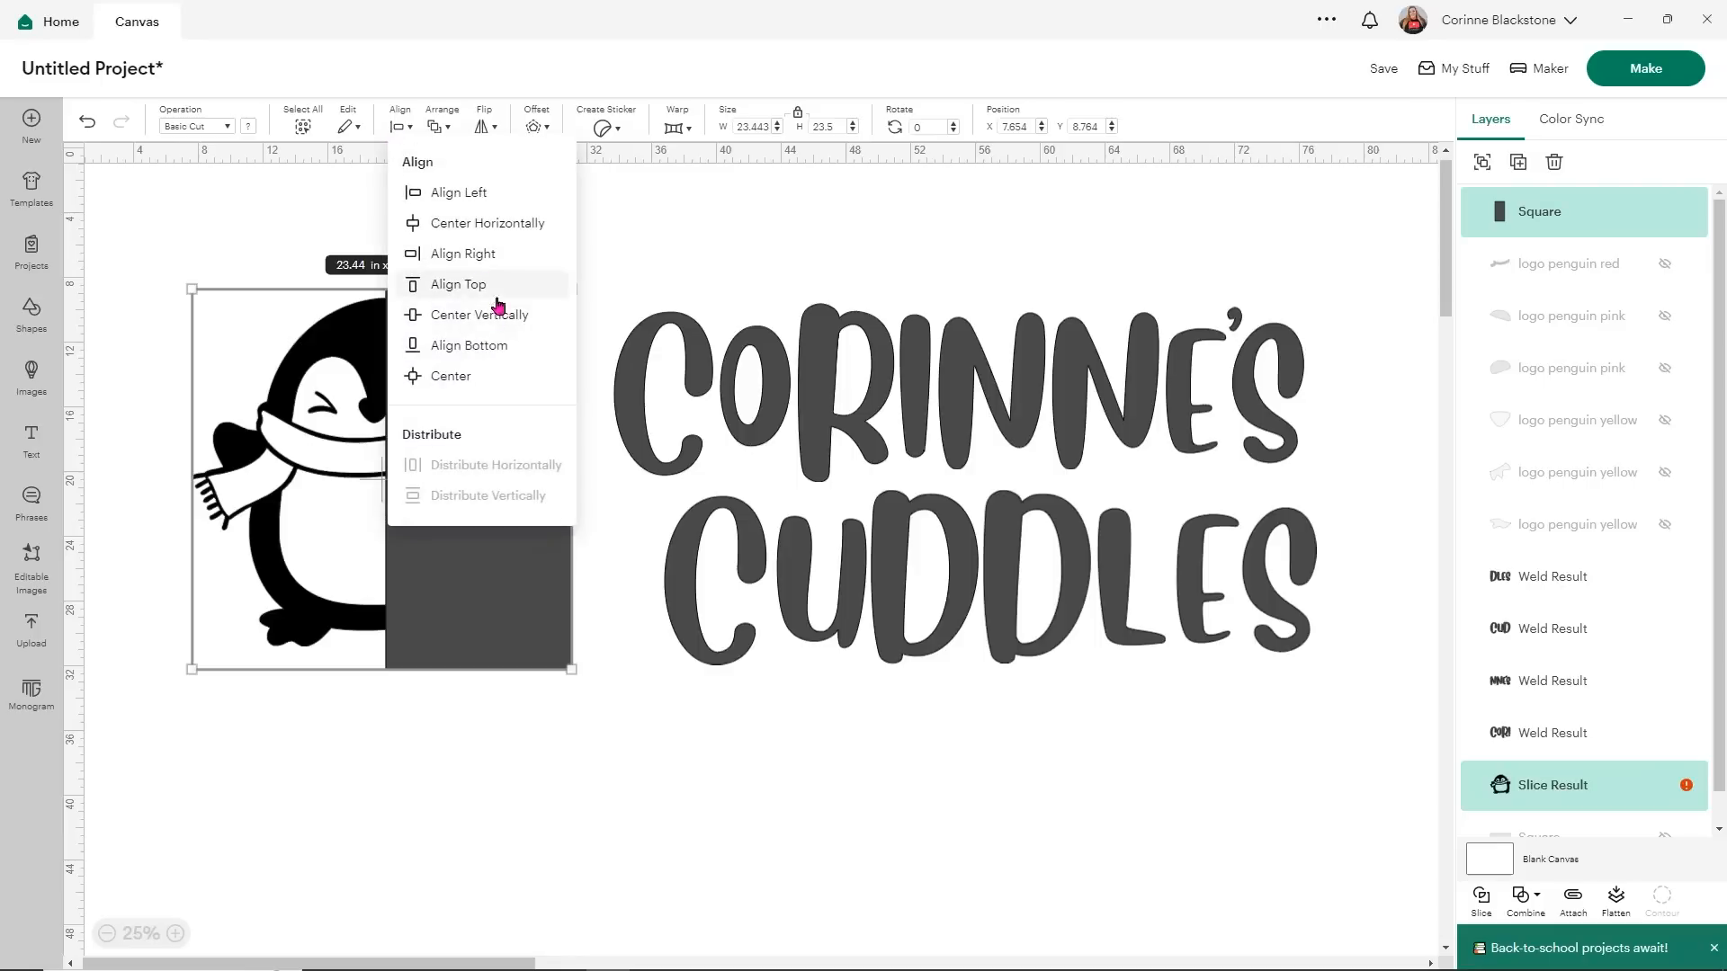
click(458, 284)
click(400, 127)
click(475, 194)
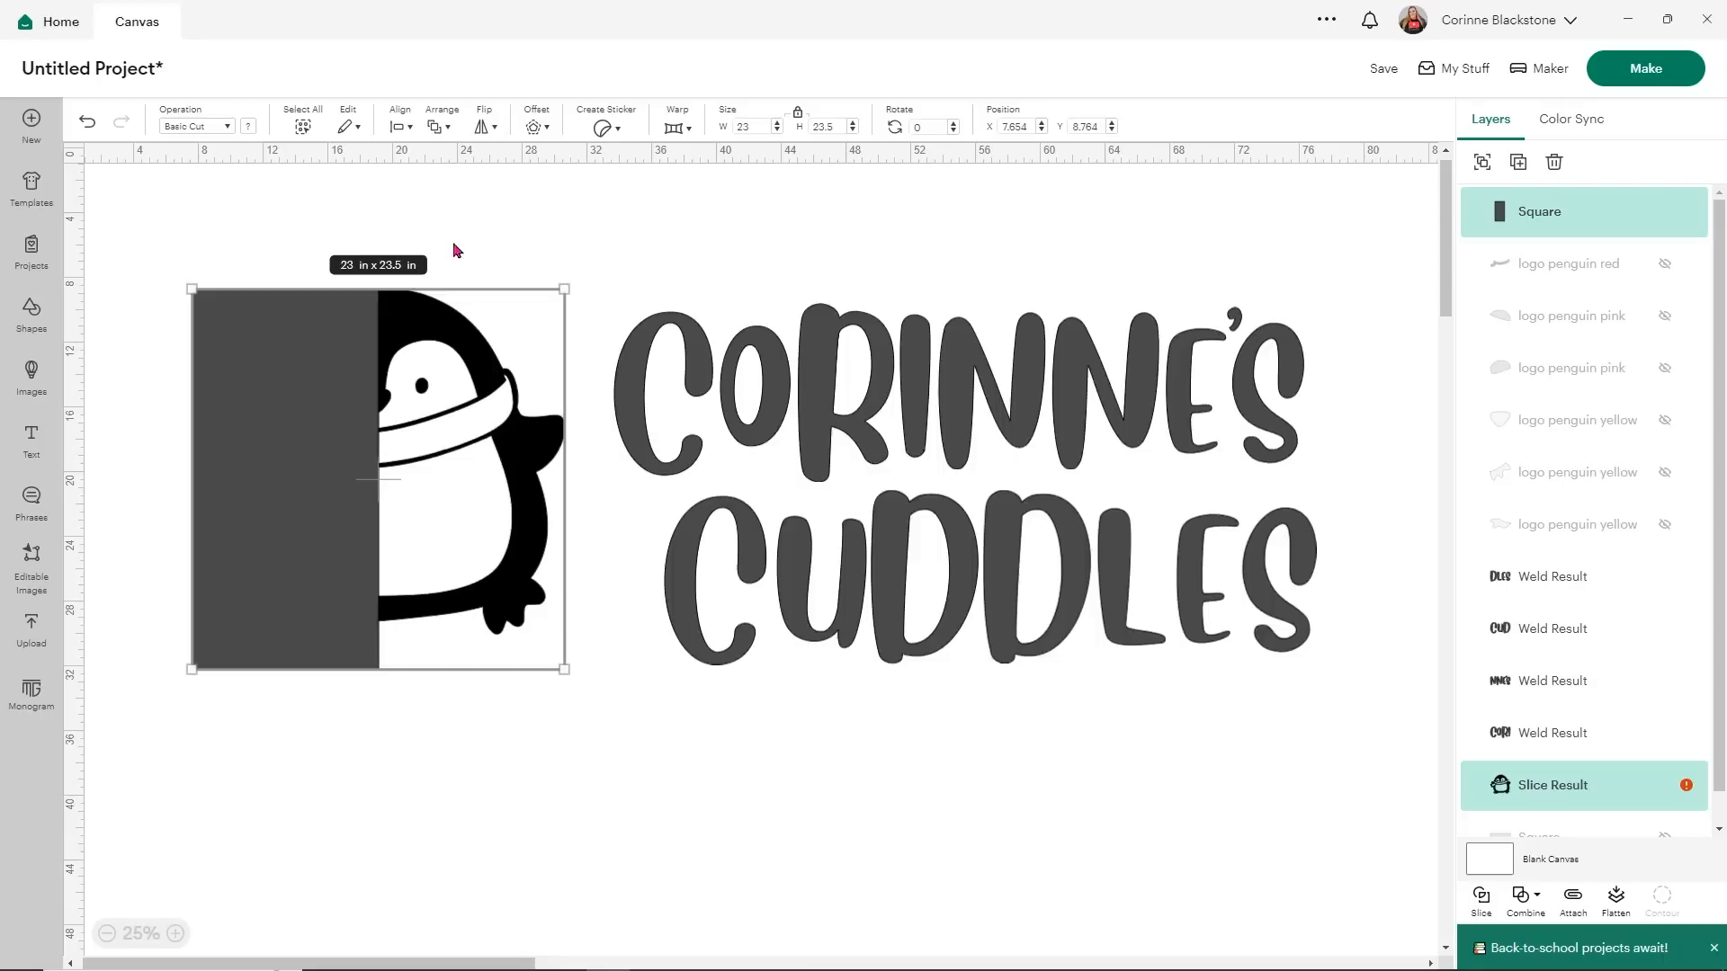
- Slice the black penguin with the 11.5 by 23.5 in square and delete the two gray leftover pieces
drag(178, 220, 567, 655)
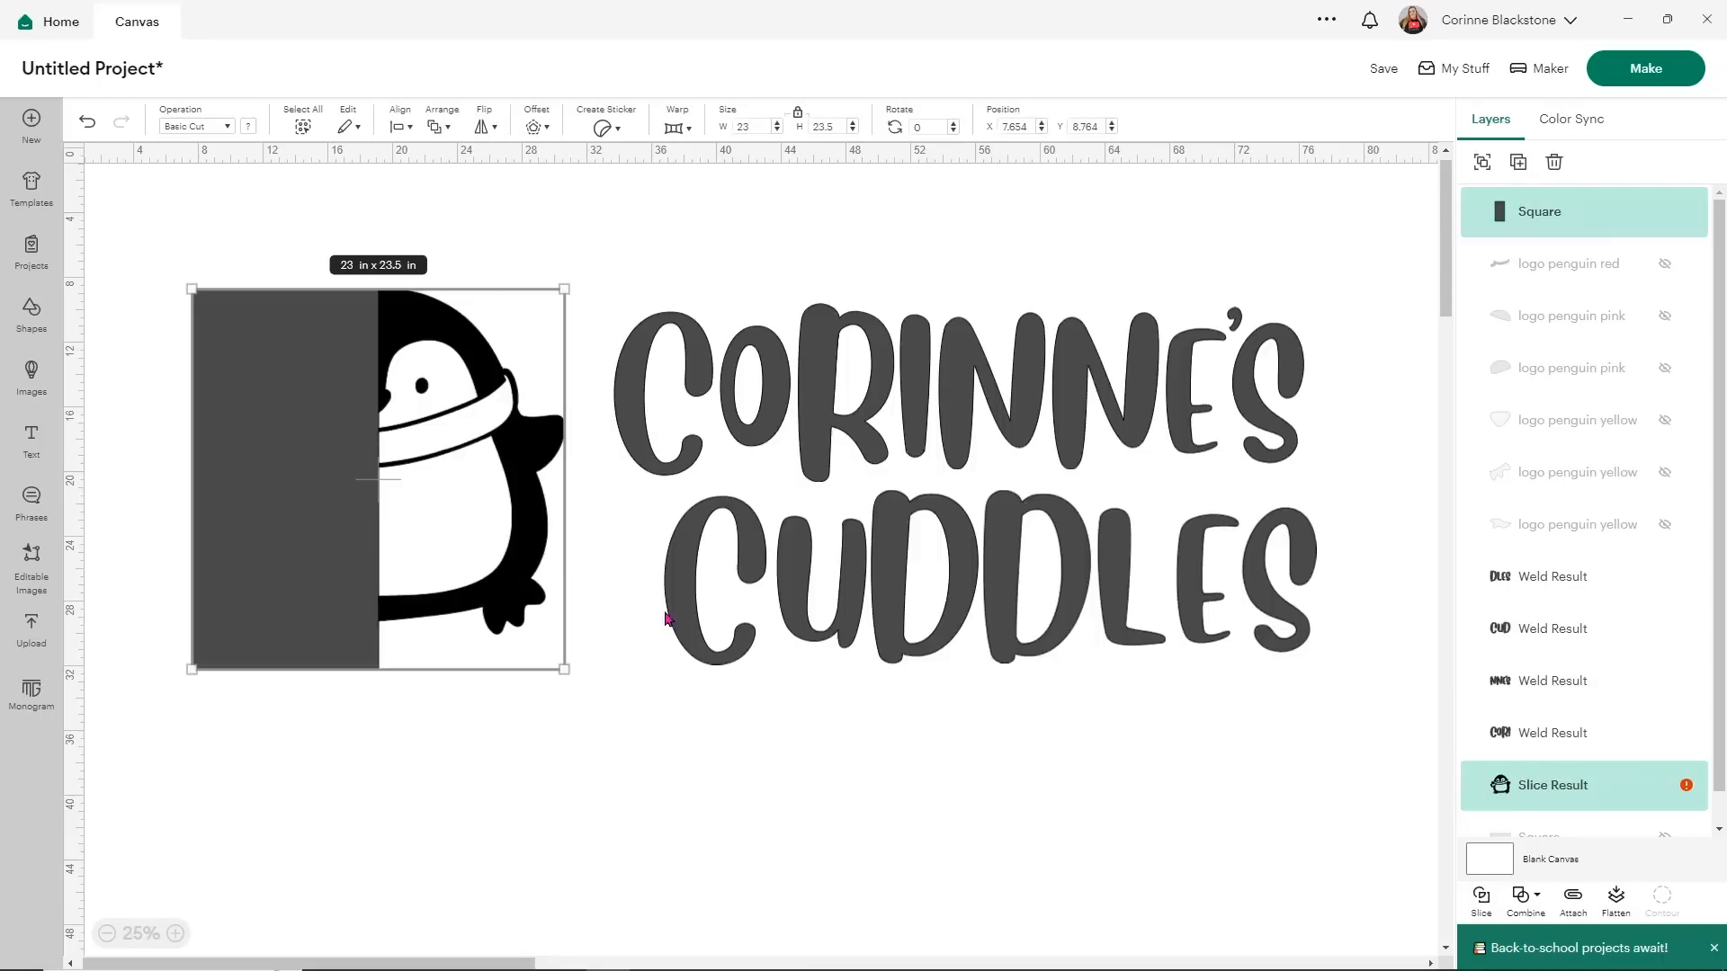
click(1482, 908)
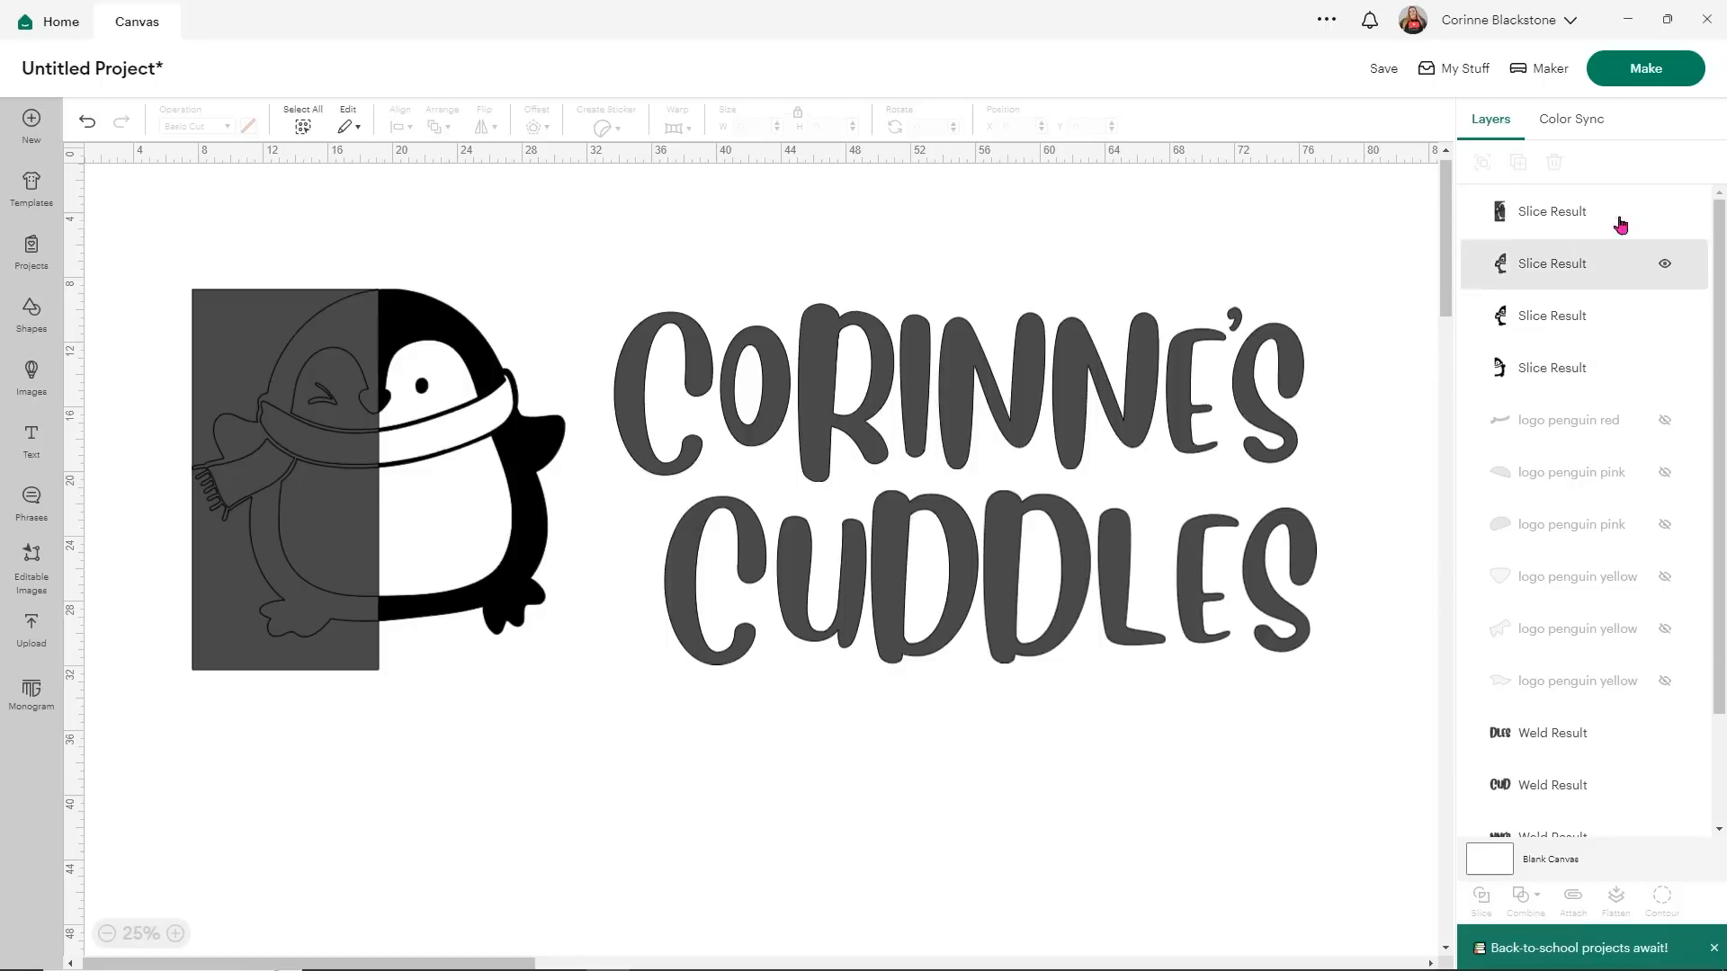
scroll(1657, 711, down, 3)
scroll(1657, 711, up, 3)
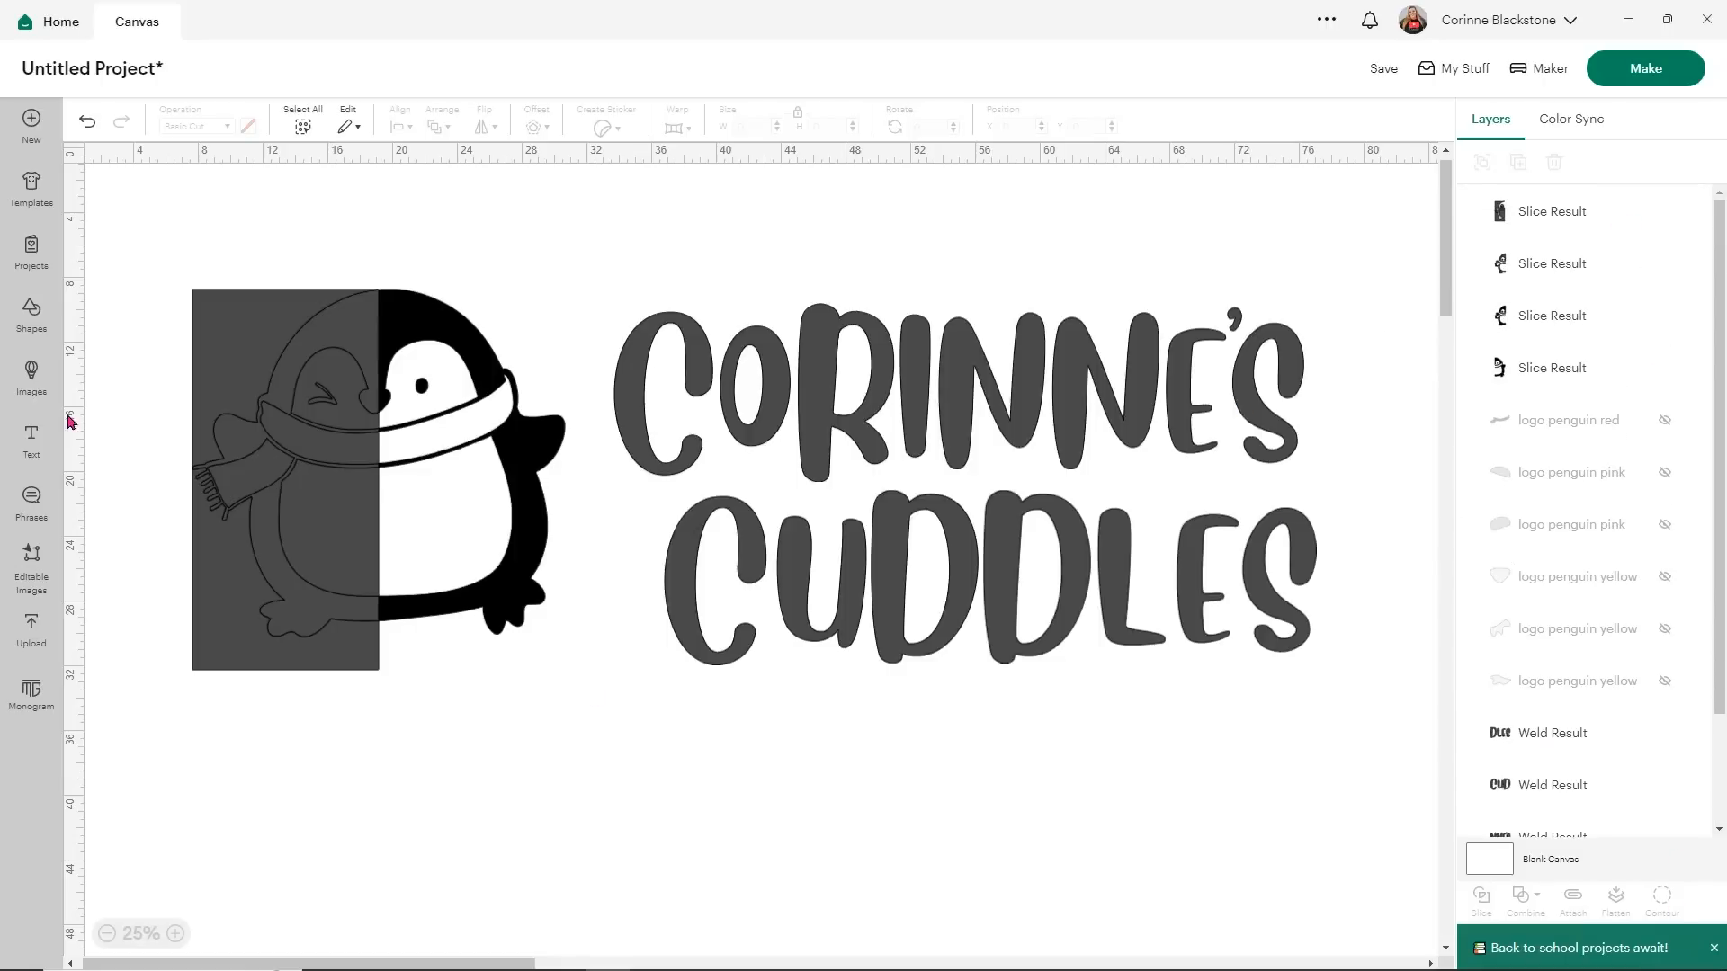
drag(256, 336, 370, 668)
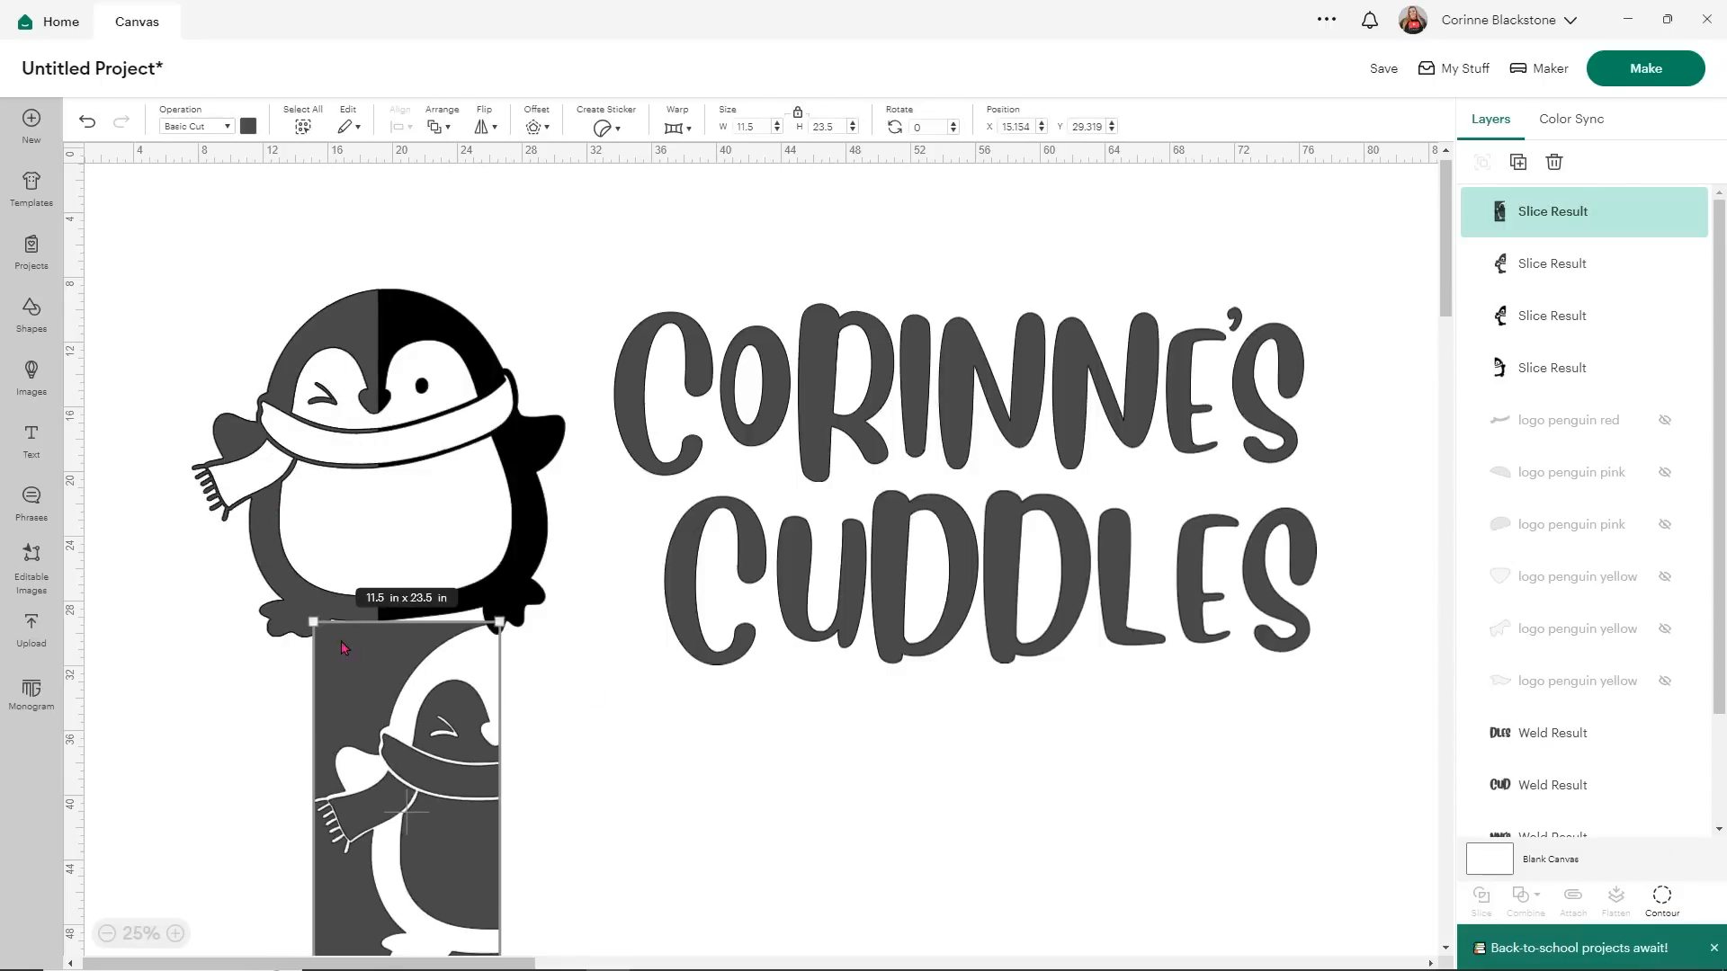
key(Delete)
drag(357, 323, 428, 712)
key(Delete)
mouse_move(348, 340)
mouse_down()
mouse_move(308, 337)
mouse_move(348, 341)
mouse_up()
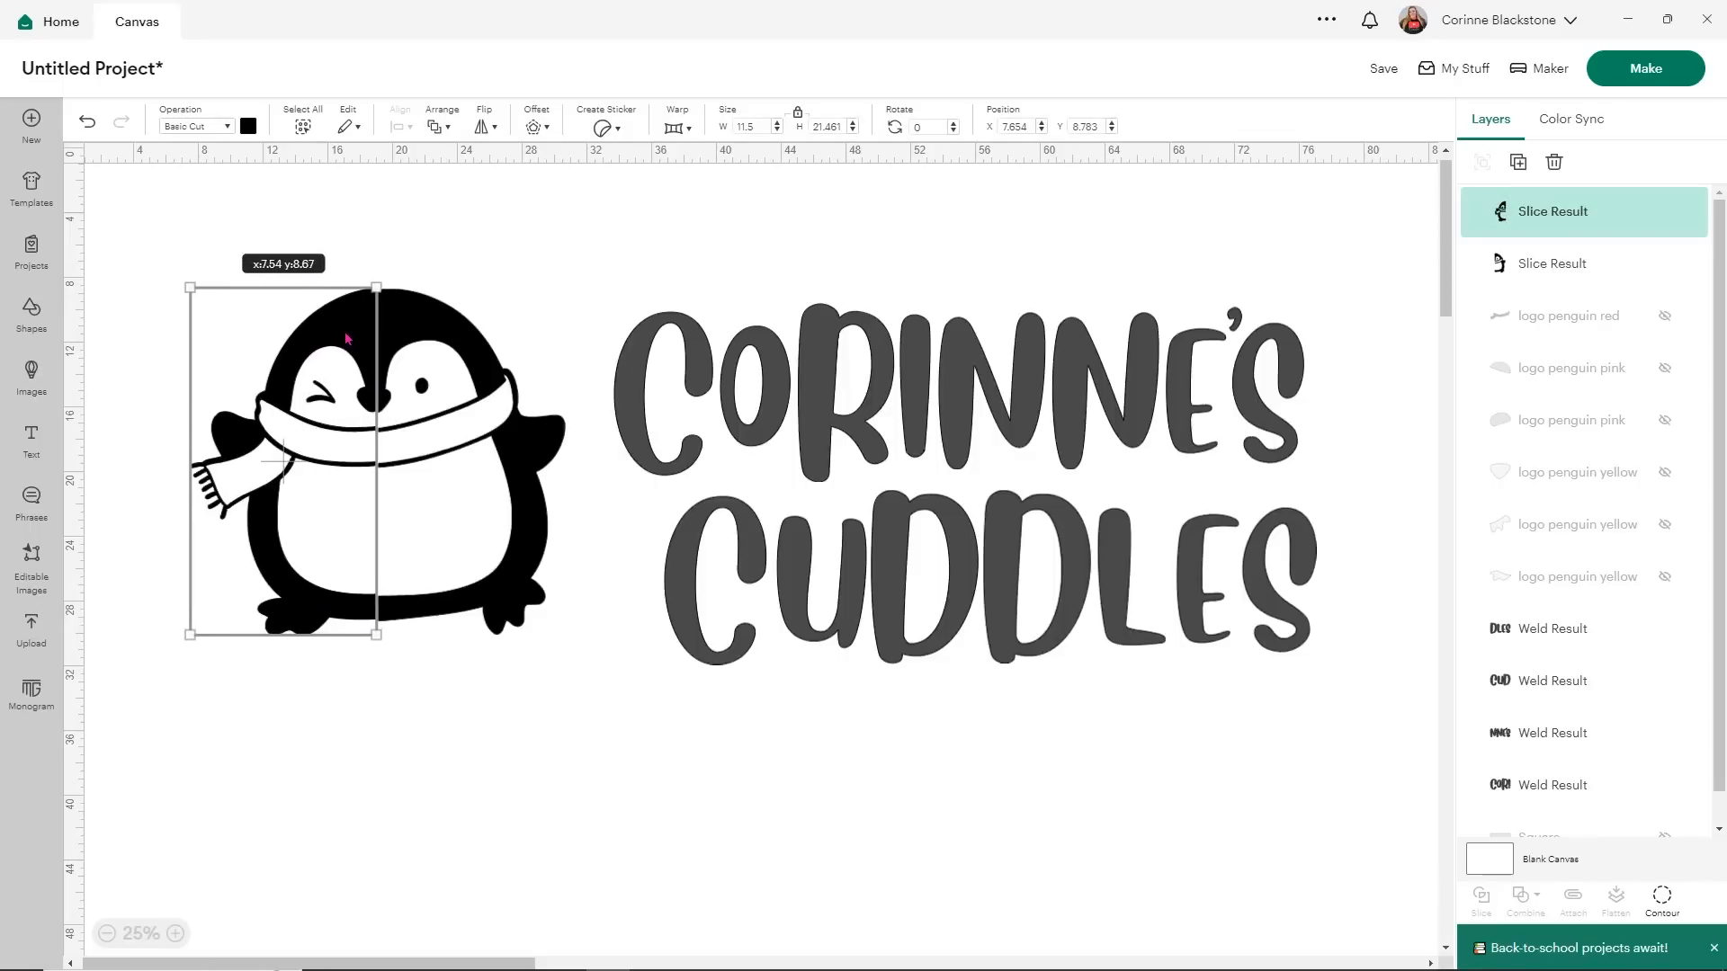
click(440, 263)
- Show the red, pink and yellow penguin layers again beneath the two black halves
click(1667, 317)
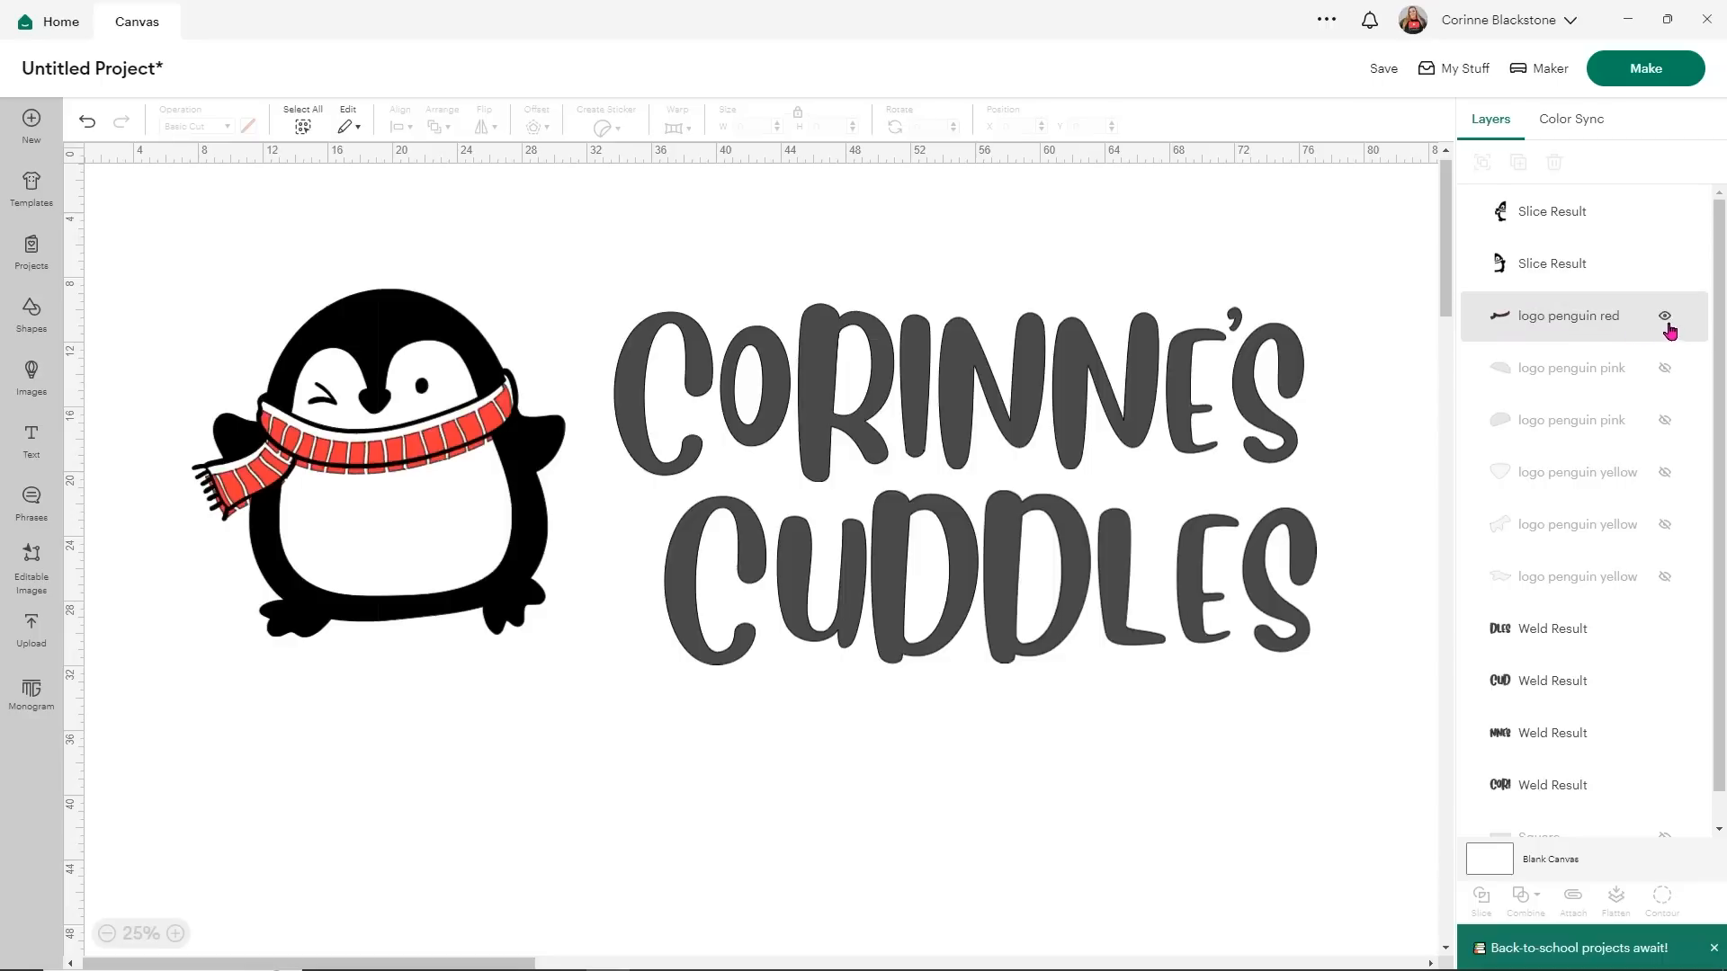
click(1665, 369)
click(1665, 421)
click(1665, 473)
click(1664, 525)
click(1665, 577)
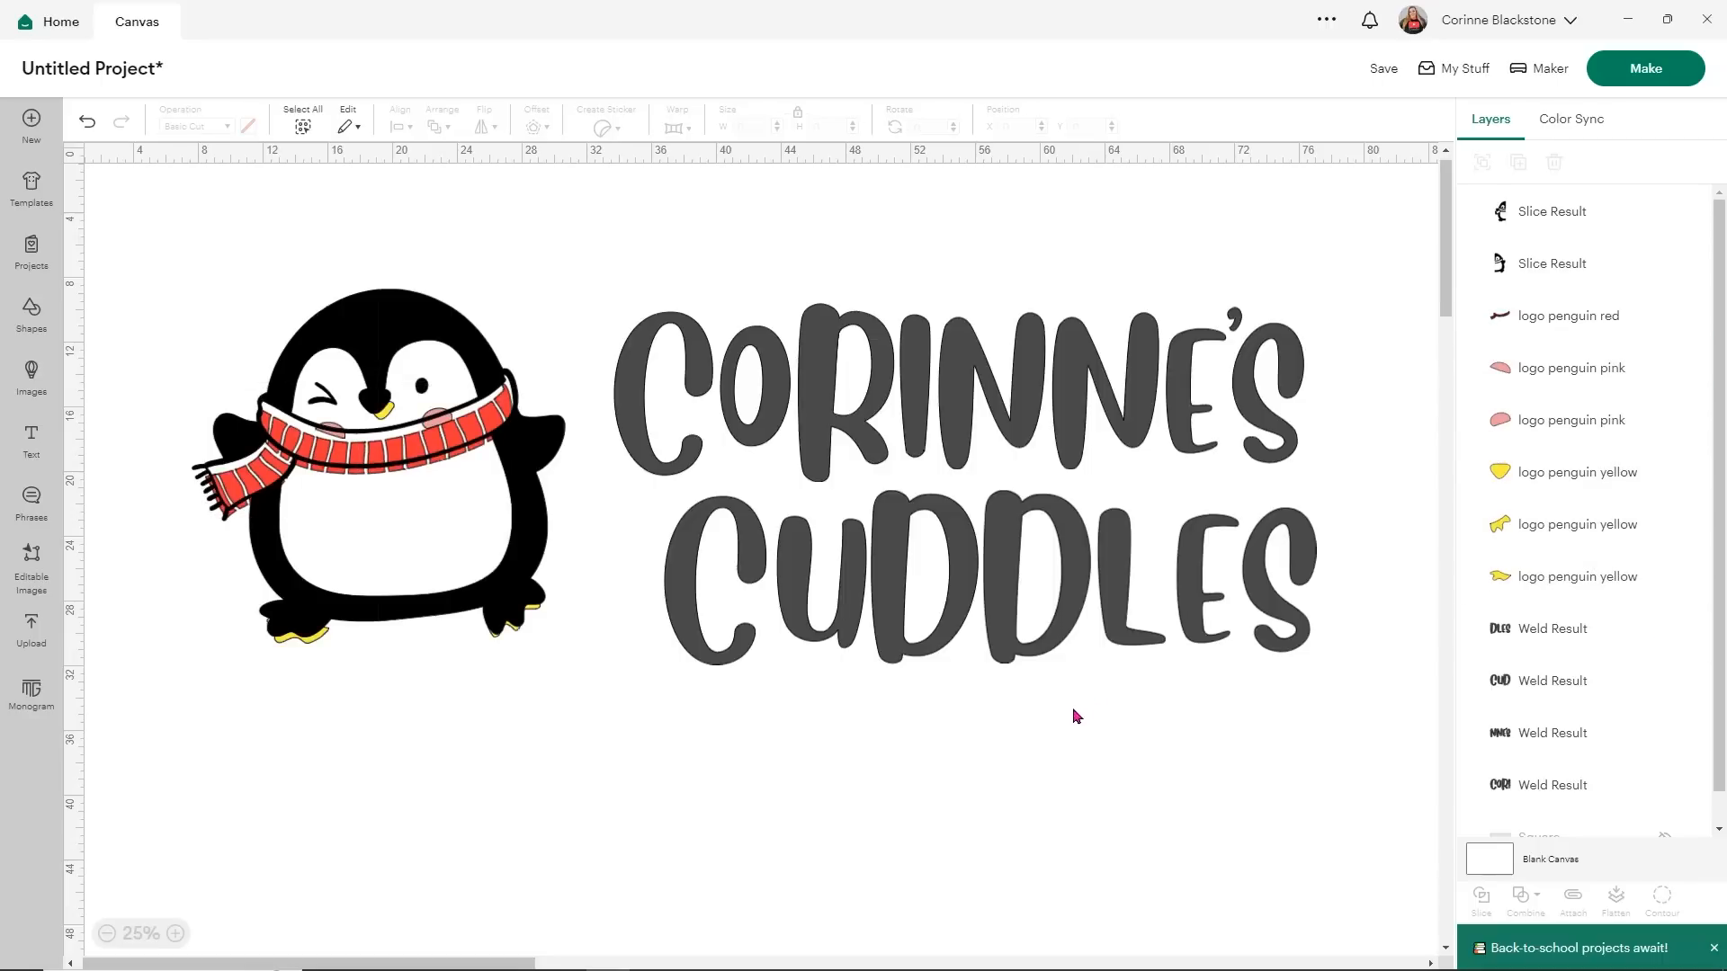
- Recolor both pieces of the upper lettering line bright blue
click(1152, 324)
click(1008, 222)
drag(727, 231, 1240, 394)
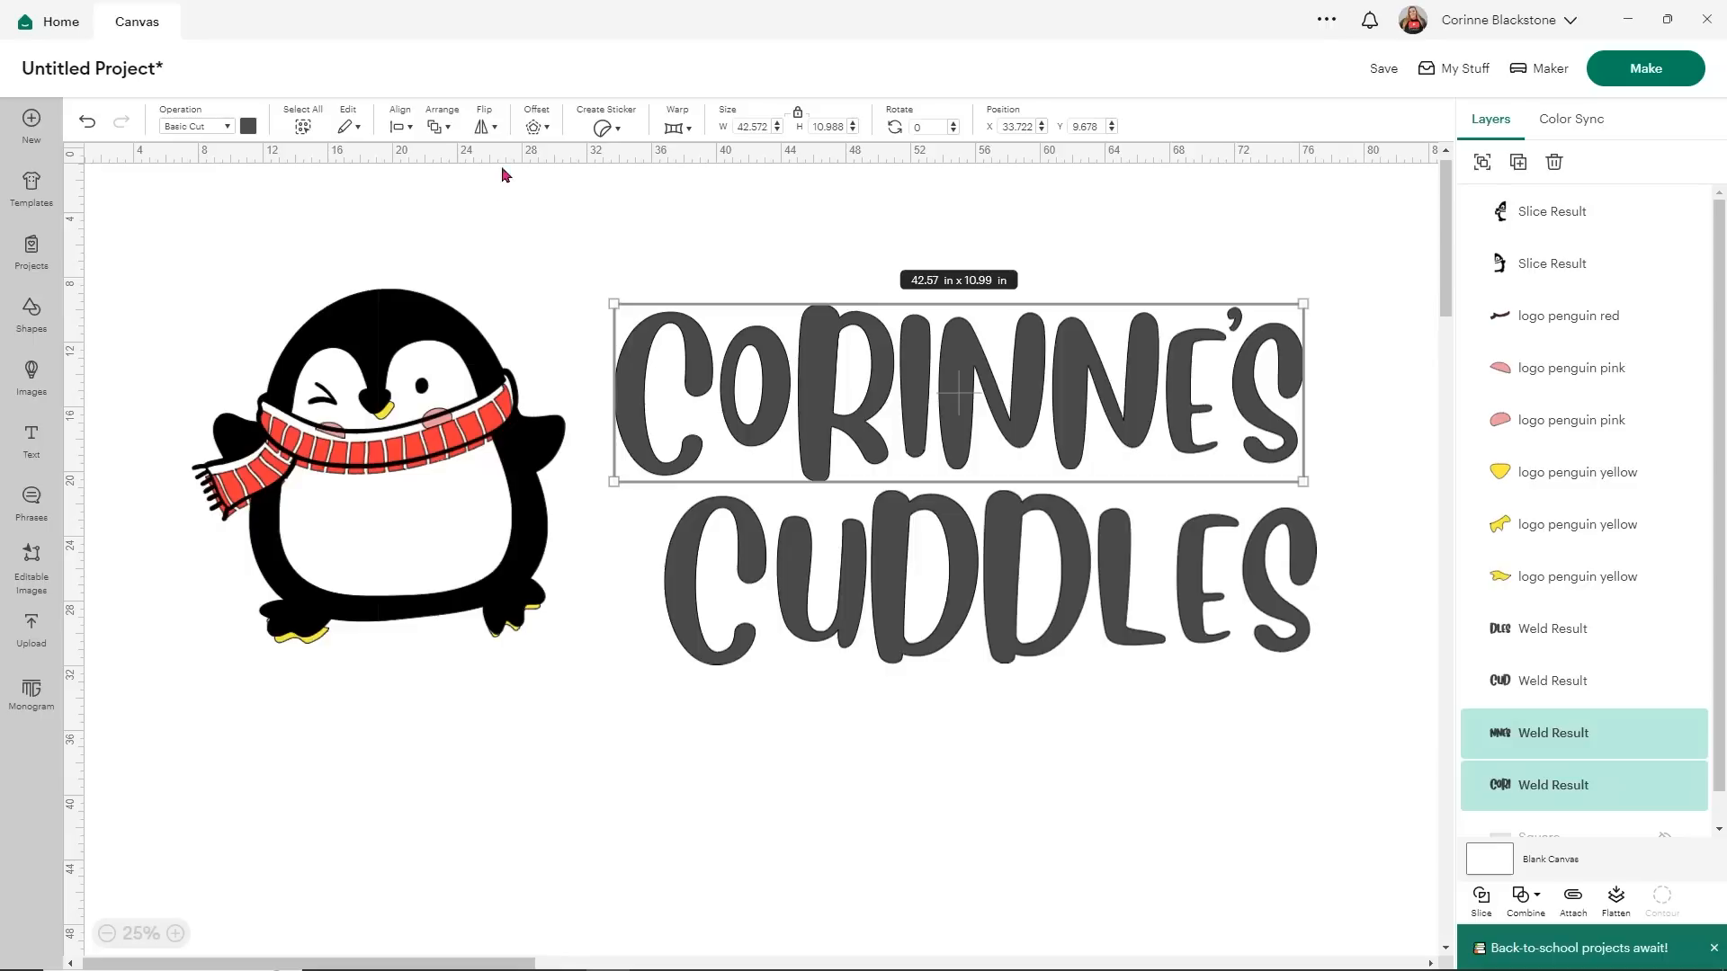
click(247, 127)
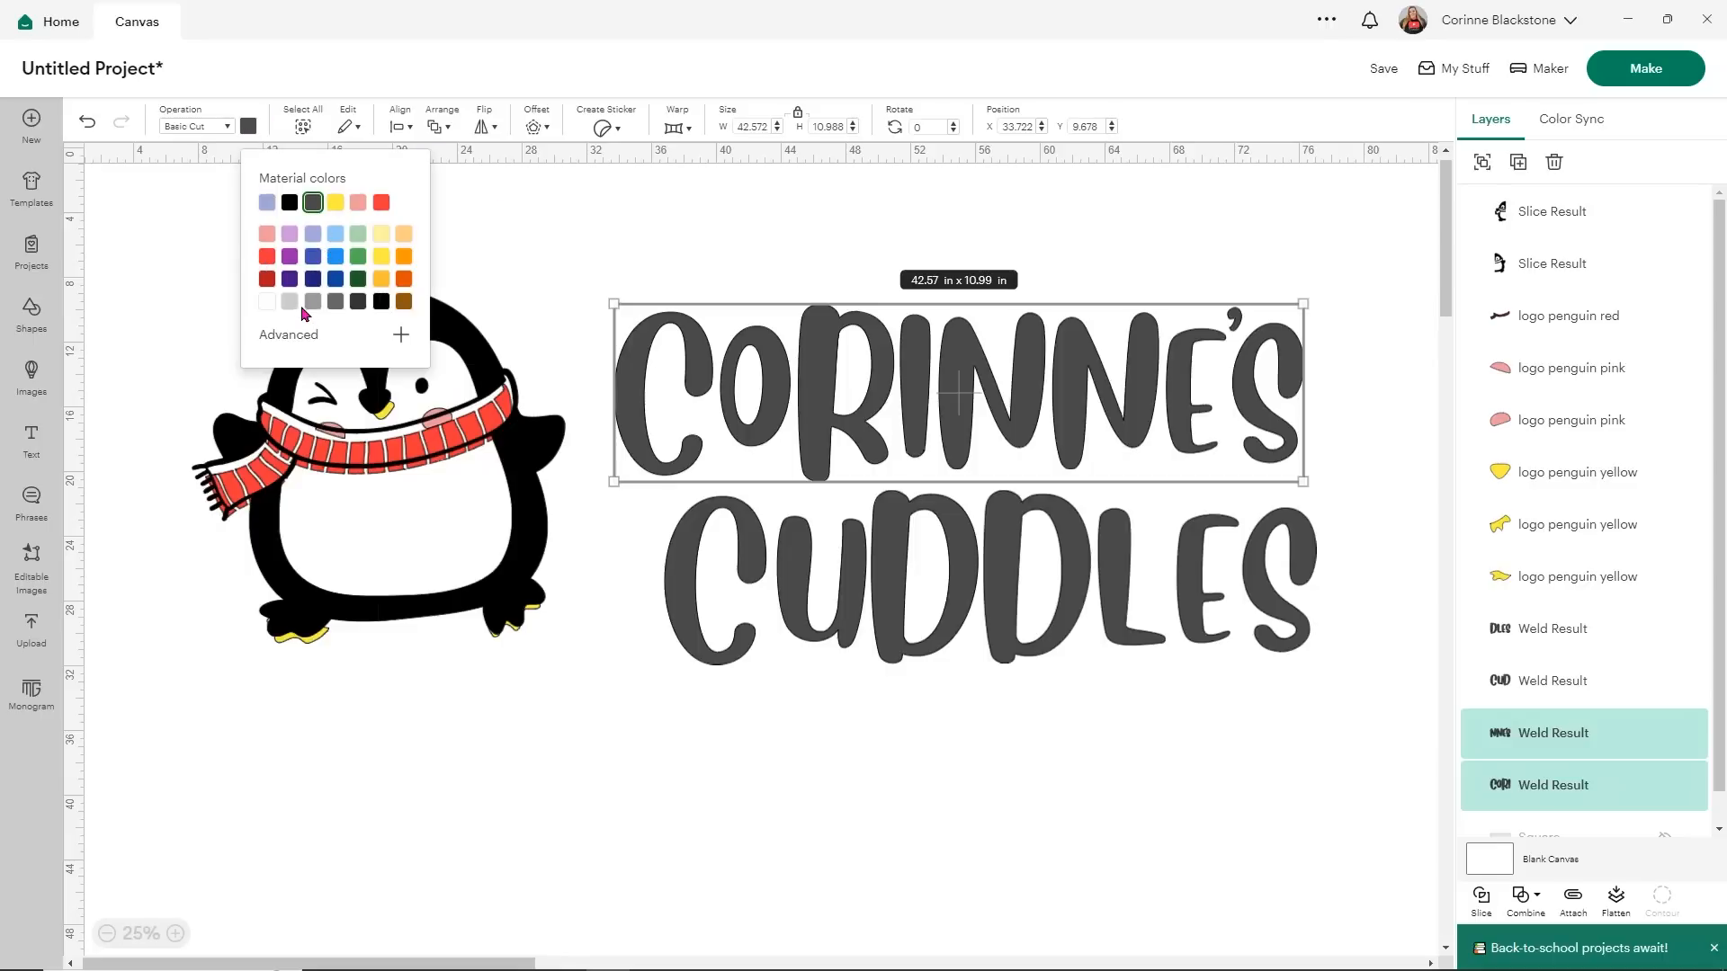
click(335, 257)
- Recolor both pieces of the CUDDLES lettering green
drag(1330, 707, 669, 566)
click(249, 125)
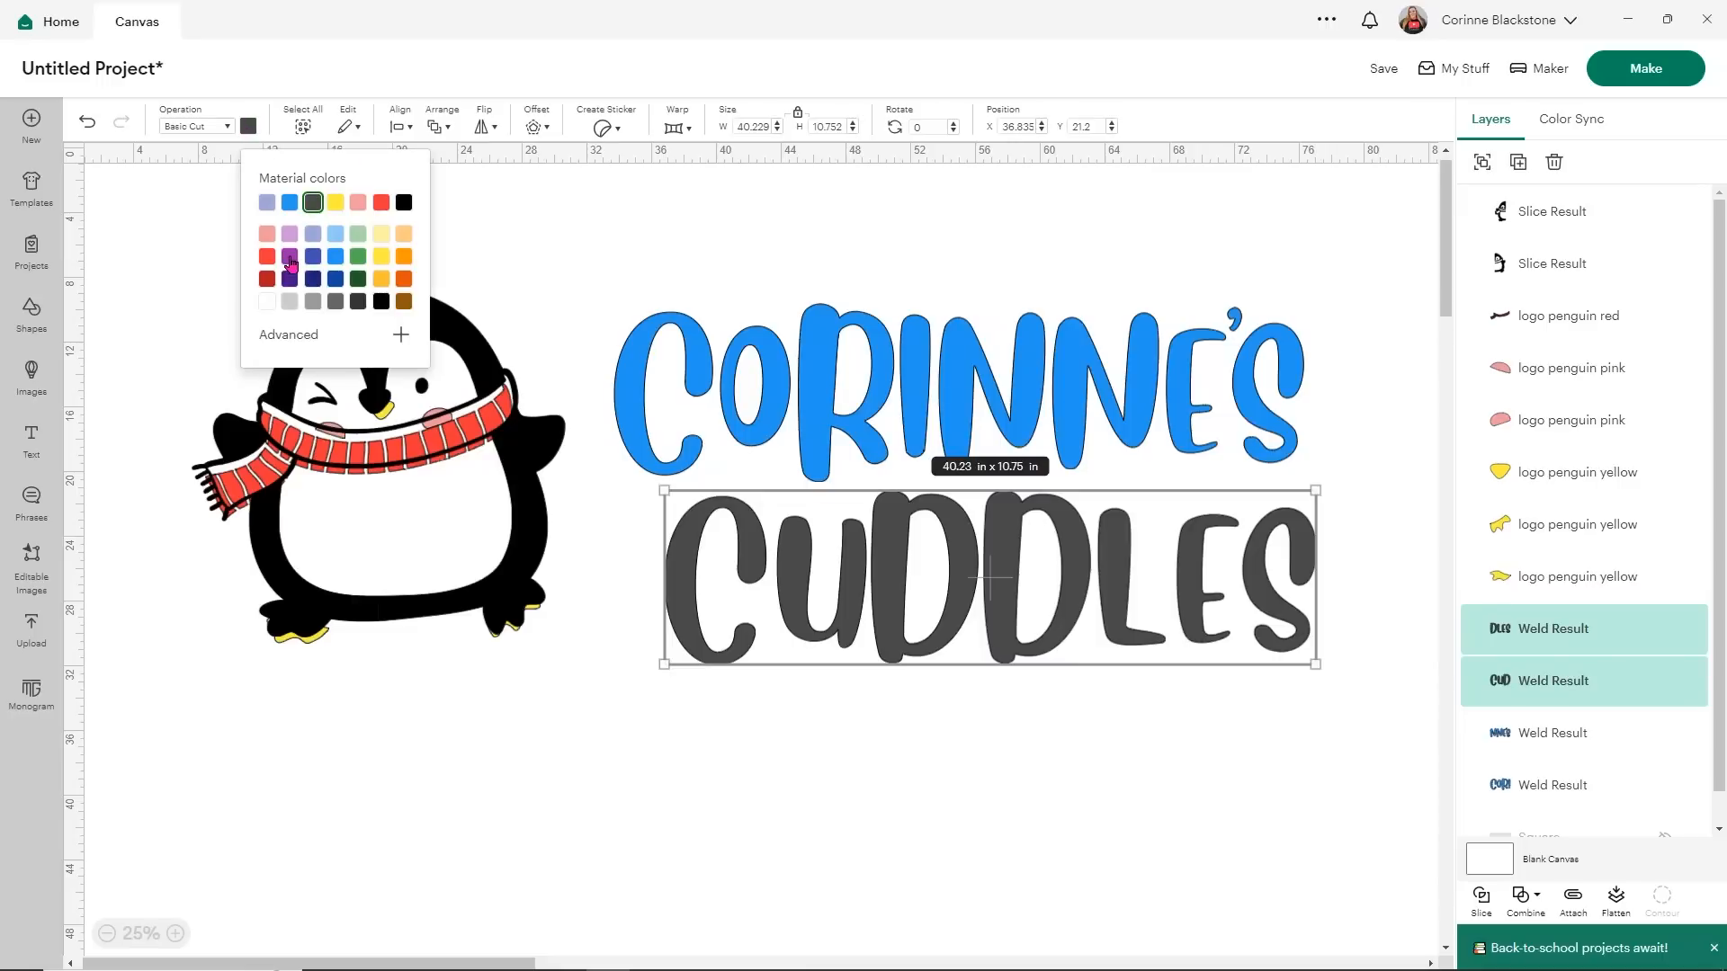
click(358, 256)
click(186, 493)
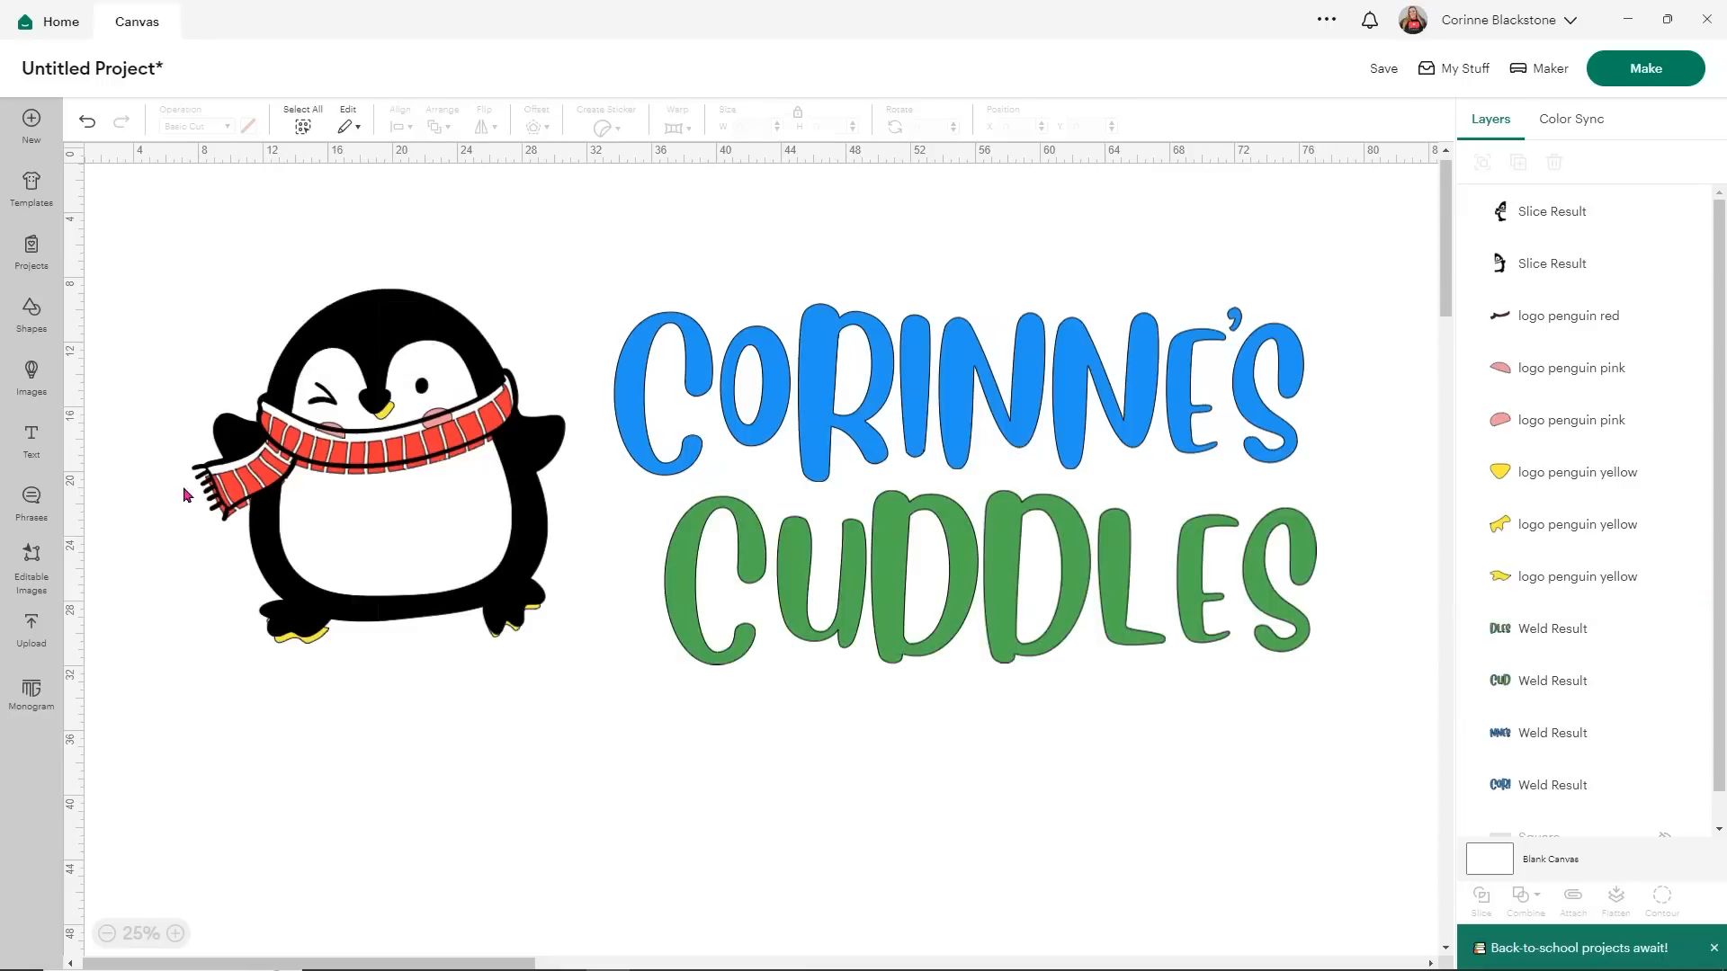
- Recolor the penguin's red scarf layer purple
scroll(1565, 697, down, 1)
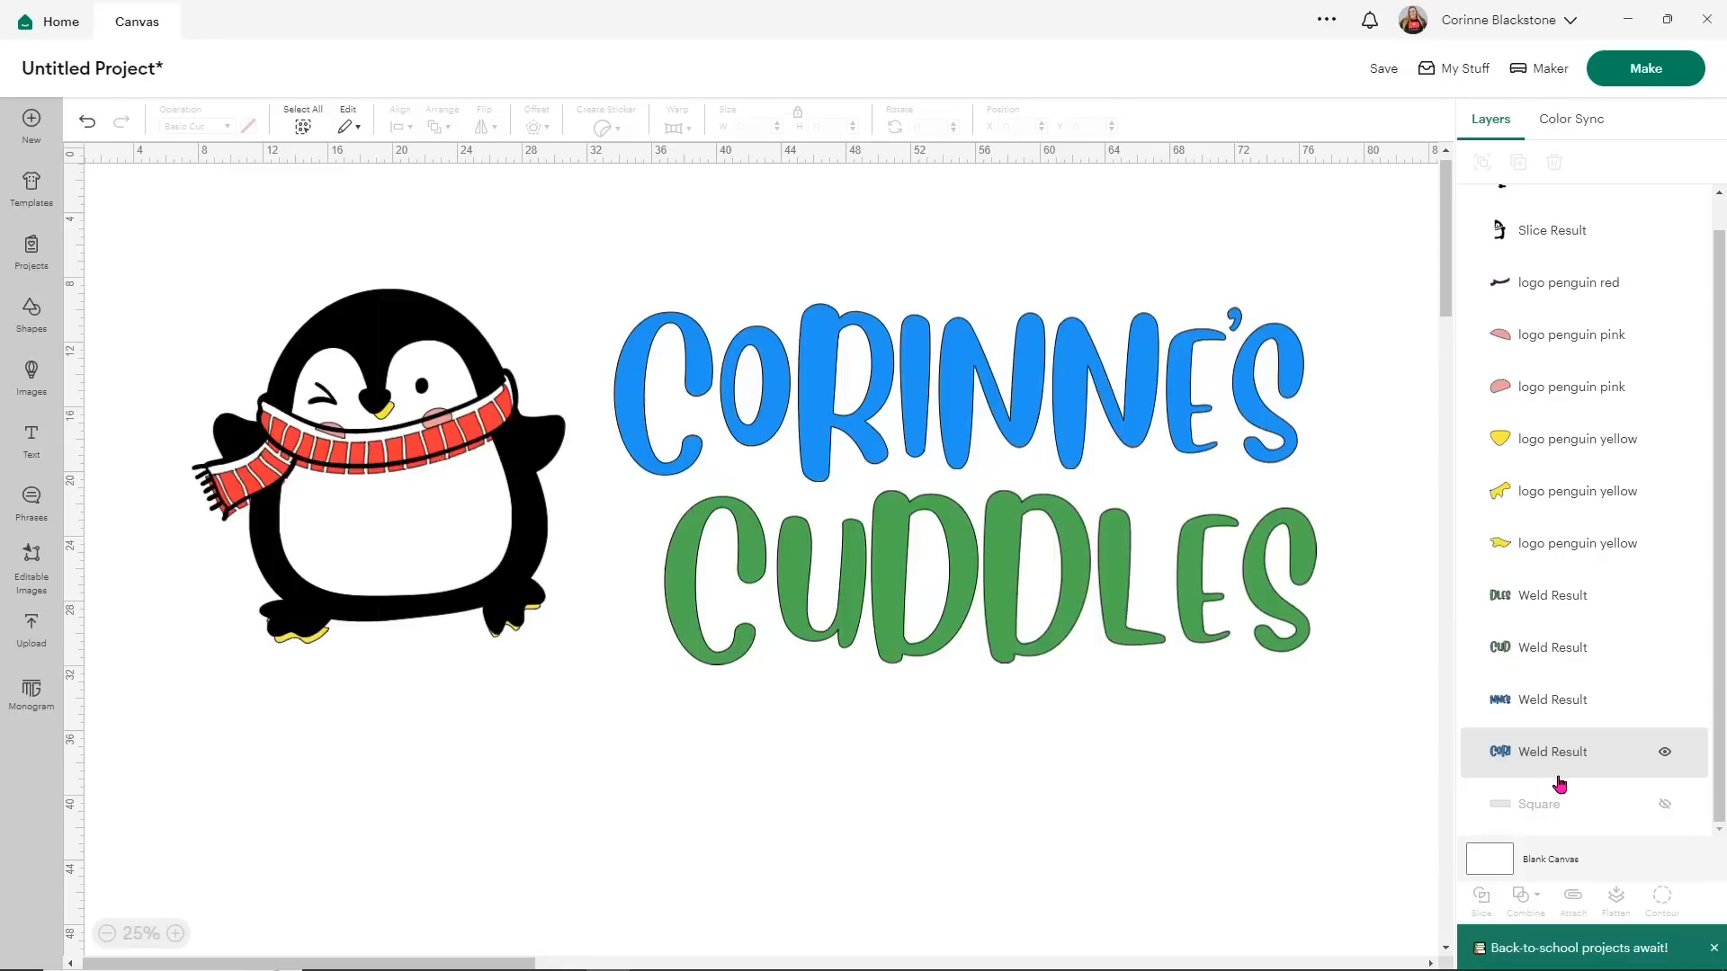
scroll(1560, 710, up, 1)
click(1547, 315)
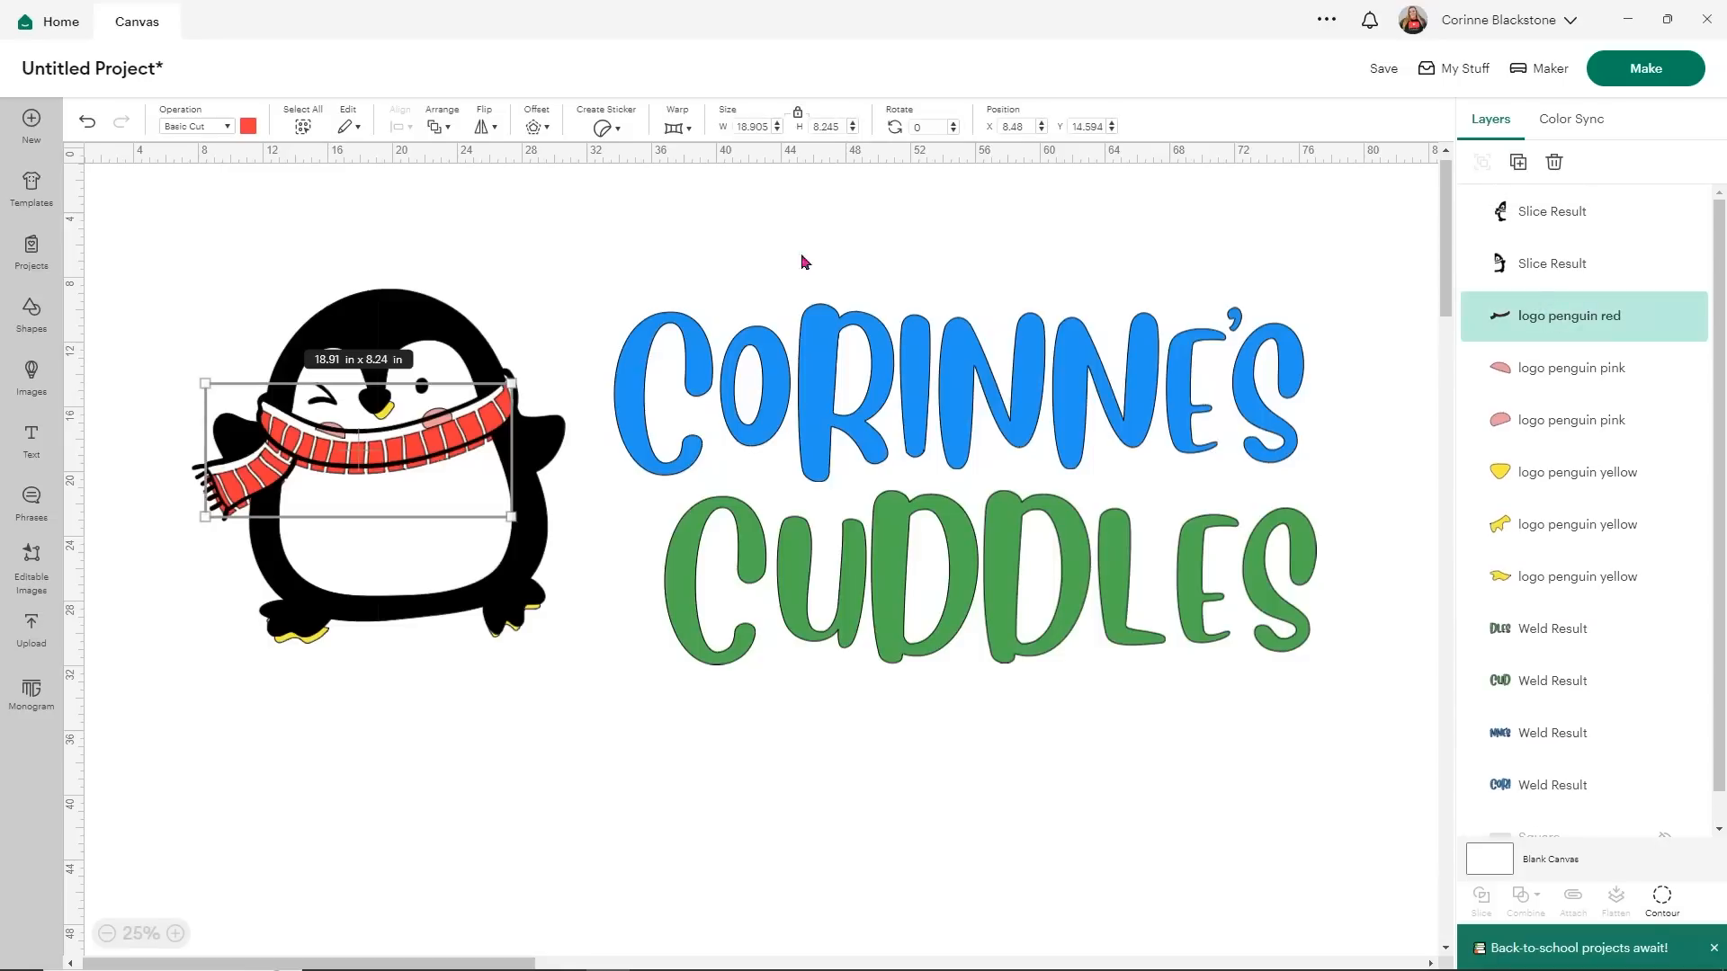
click(248, 126)
click(290, 256)
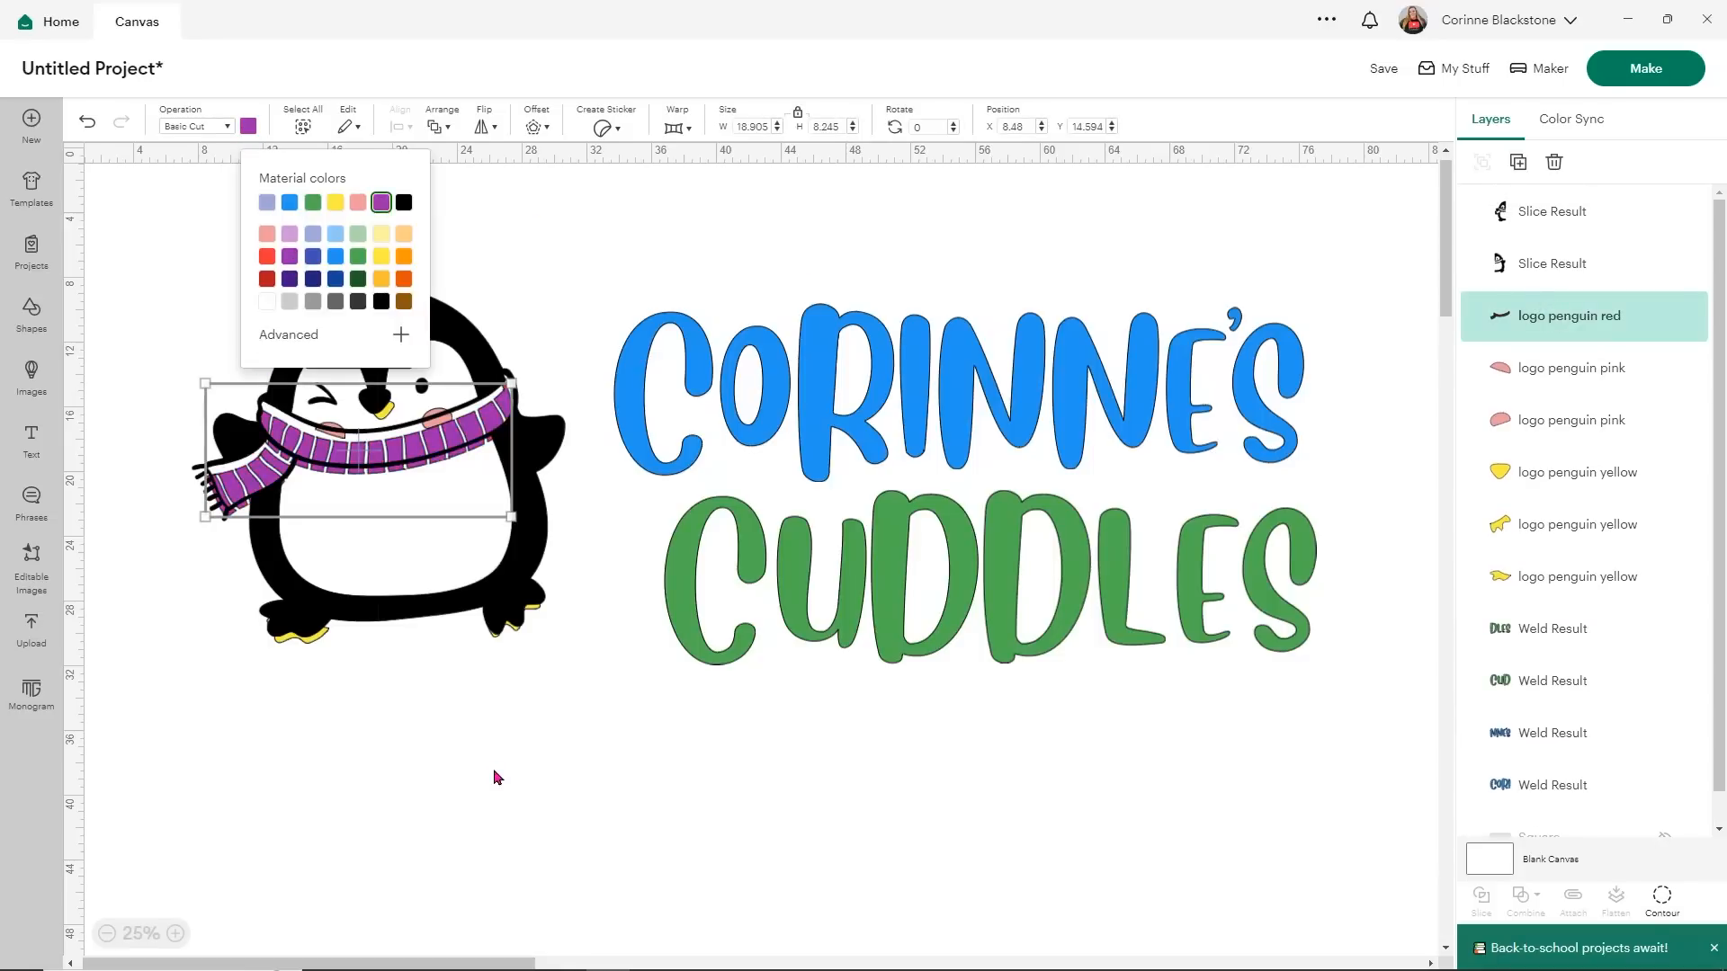
- Send the finished banner design to be made, saving the project with the title "large htv banner"
click(499, 775)
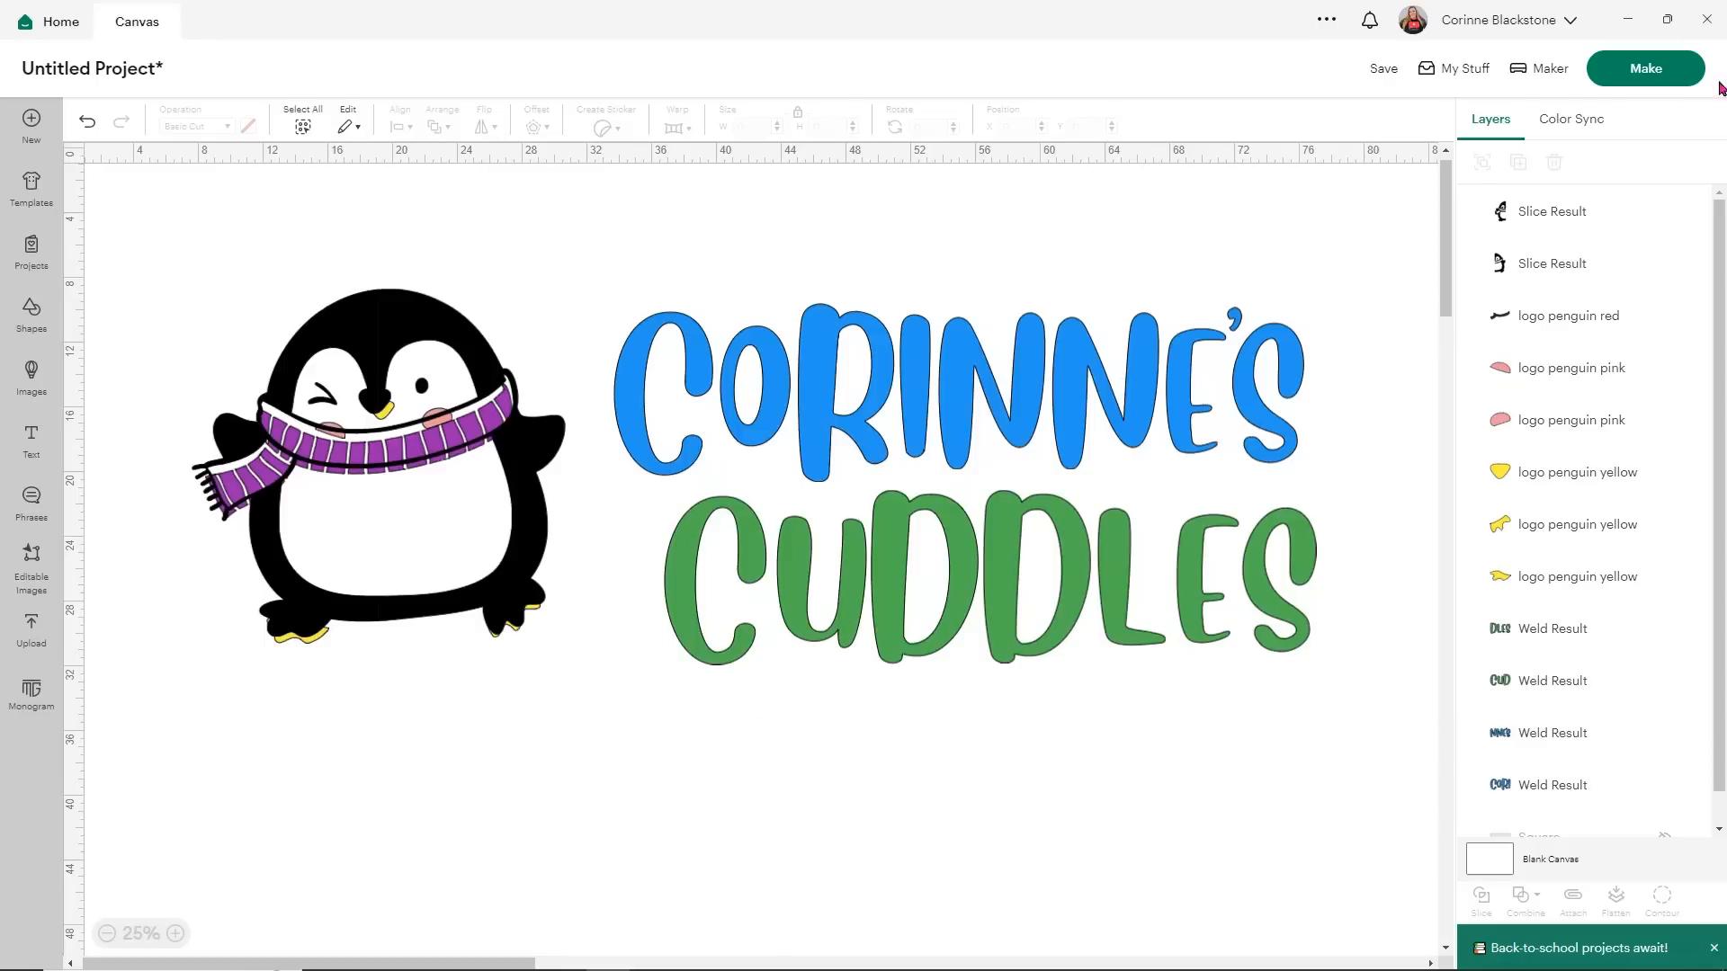
click(1651, 77)
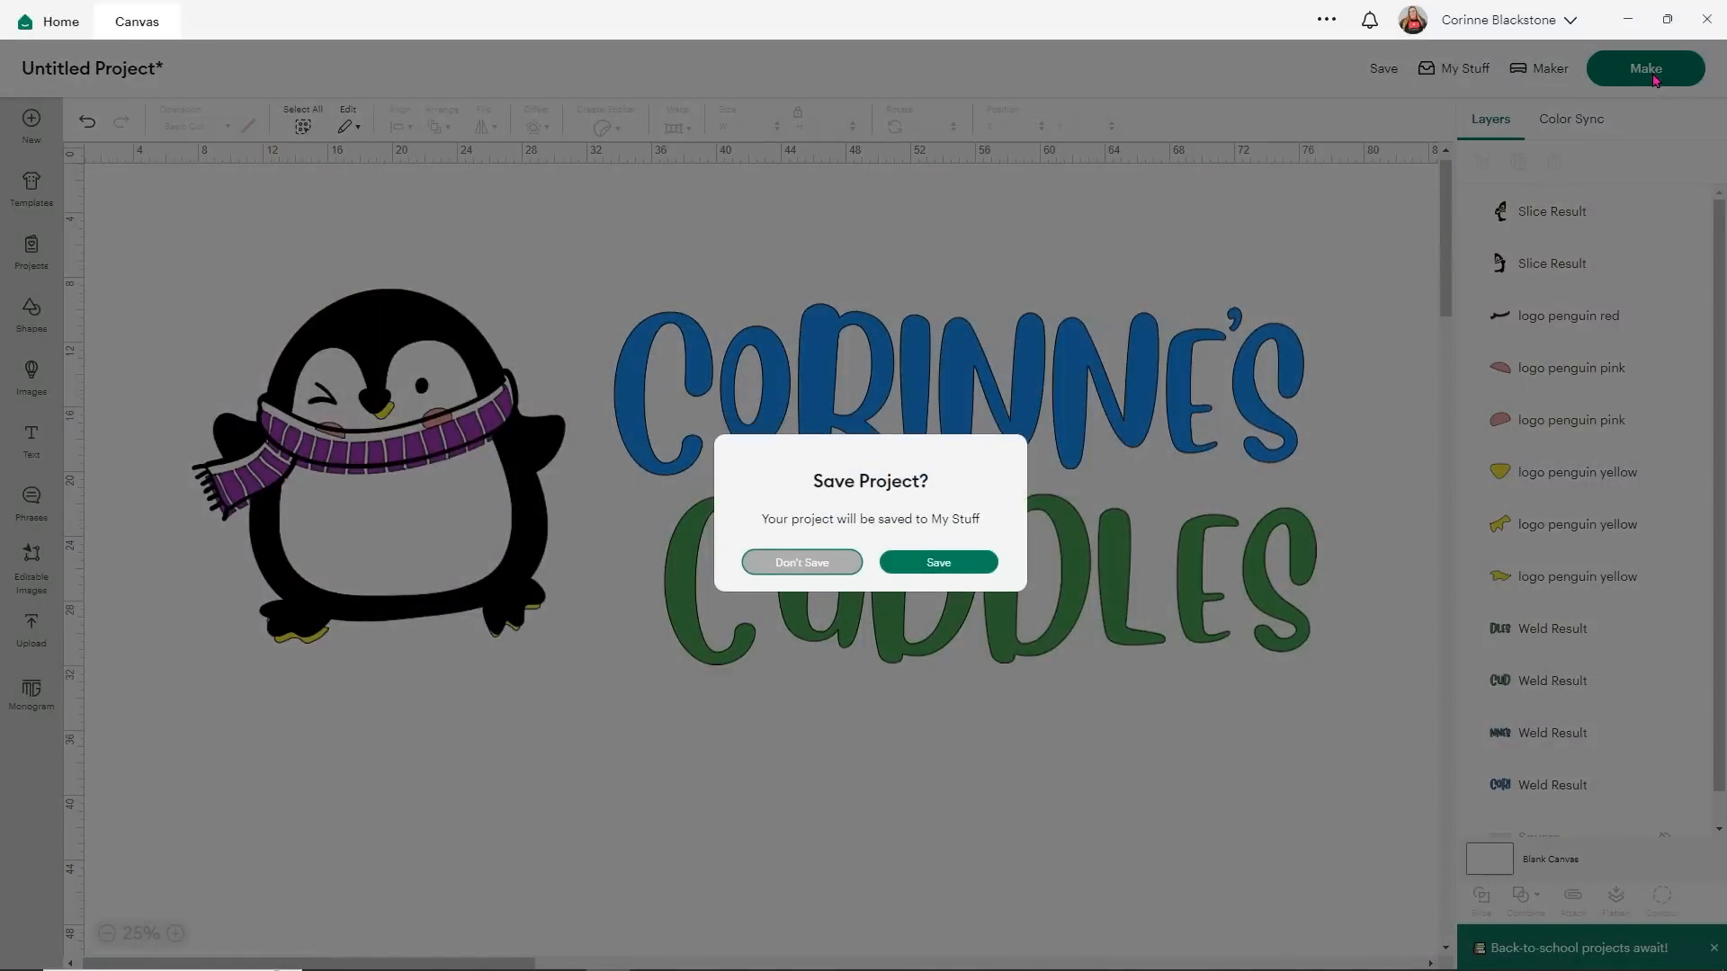
click(943, 562)
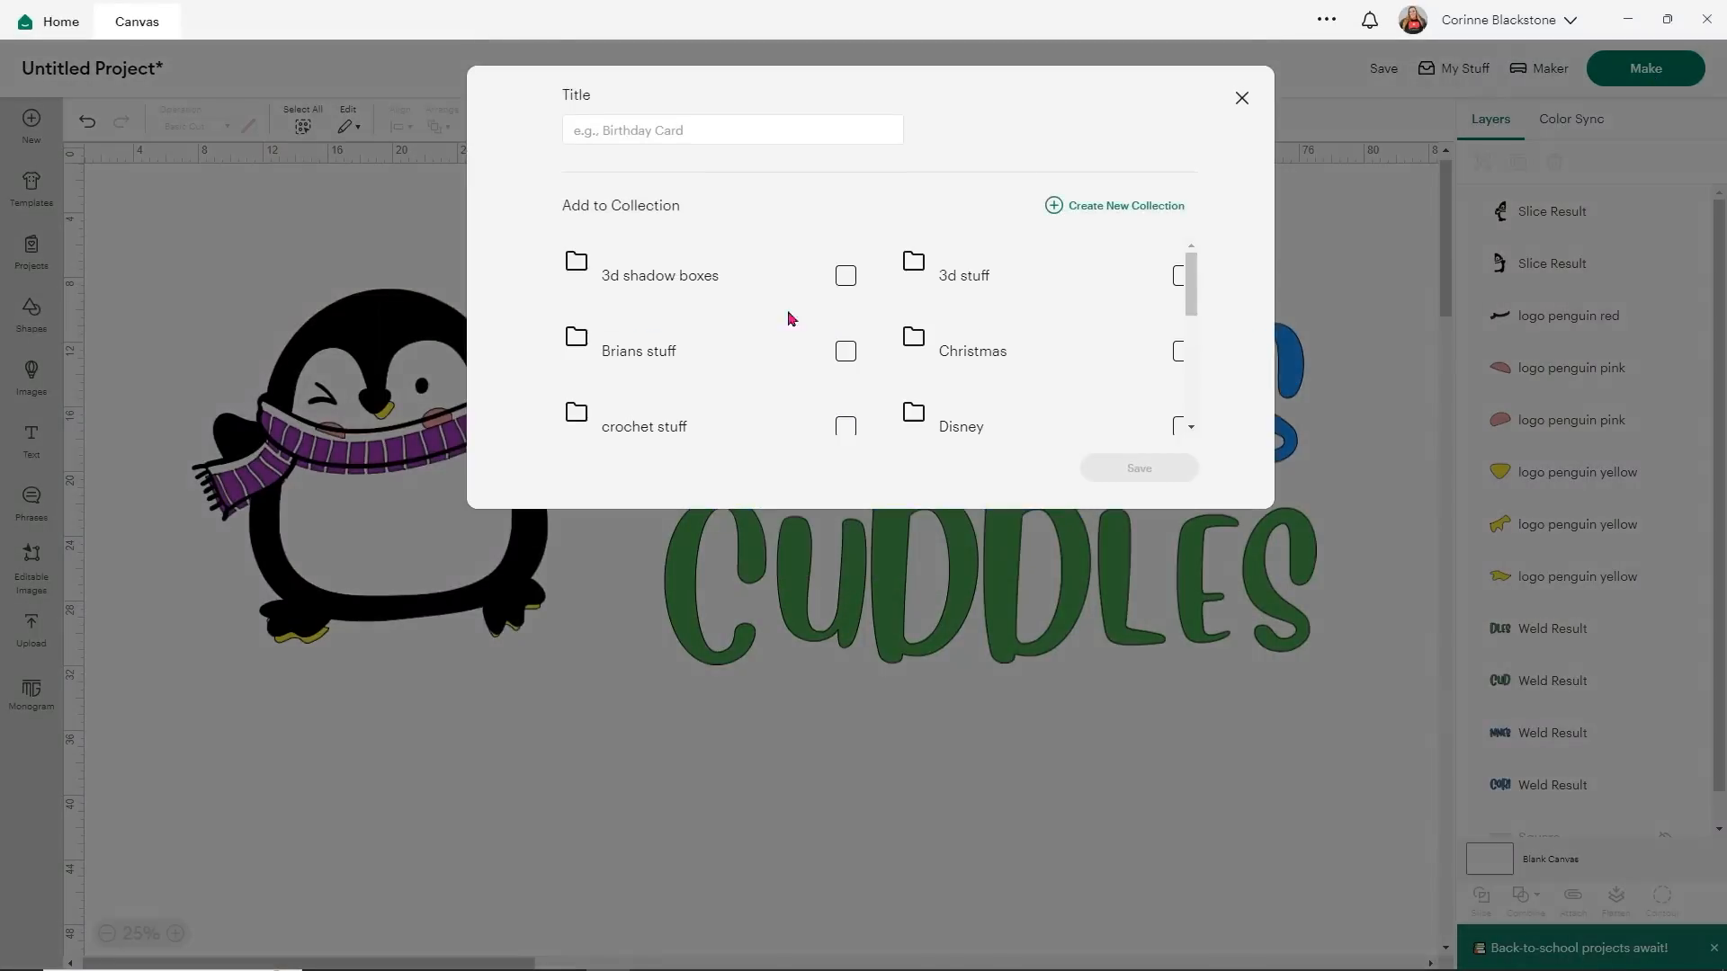
click(790, 136)
text(large)
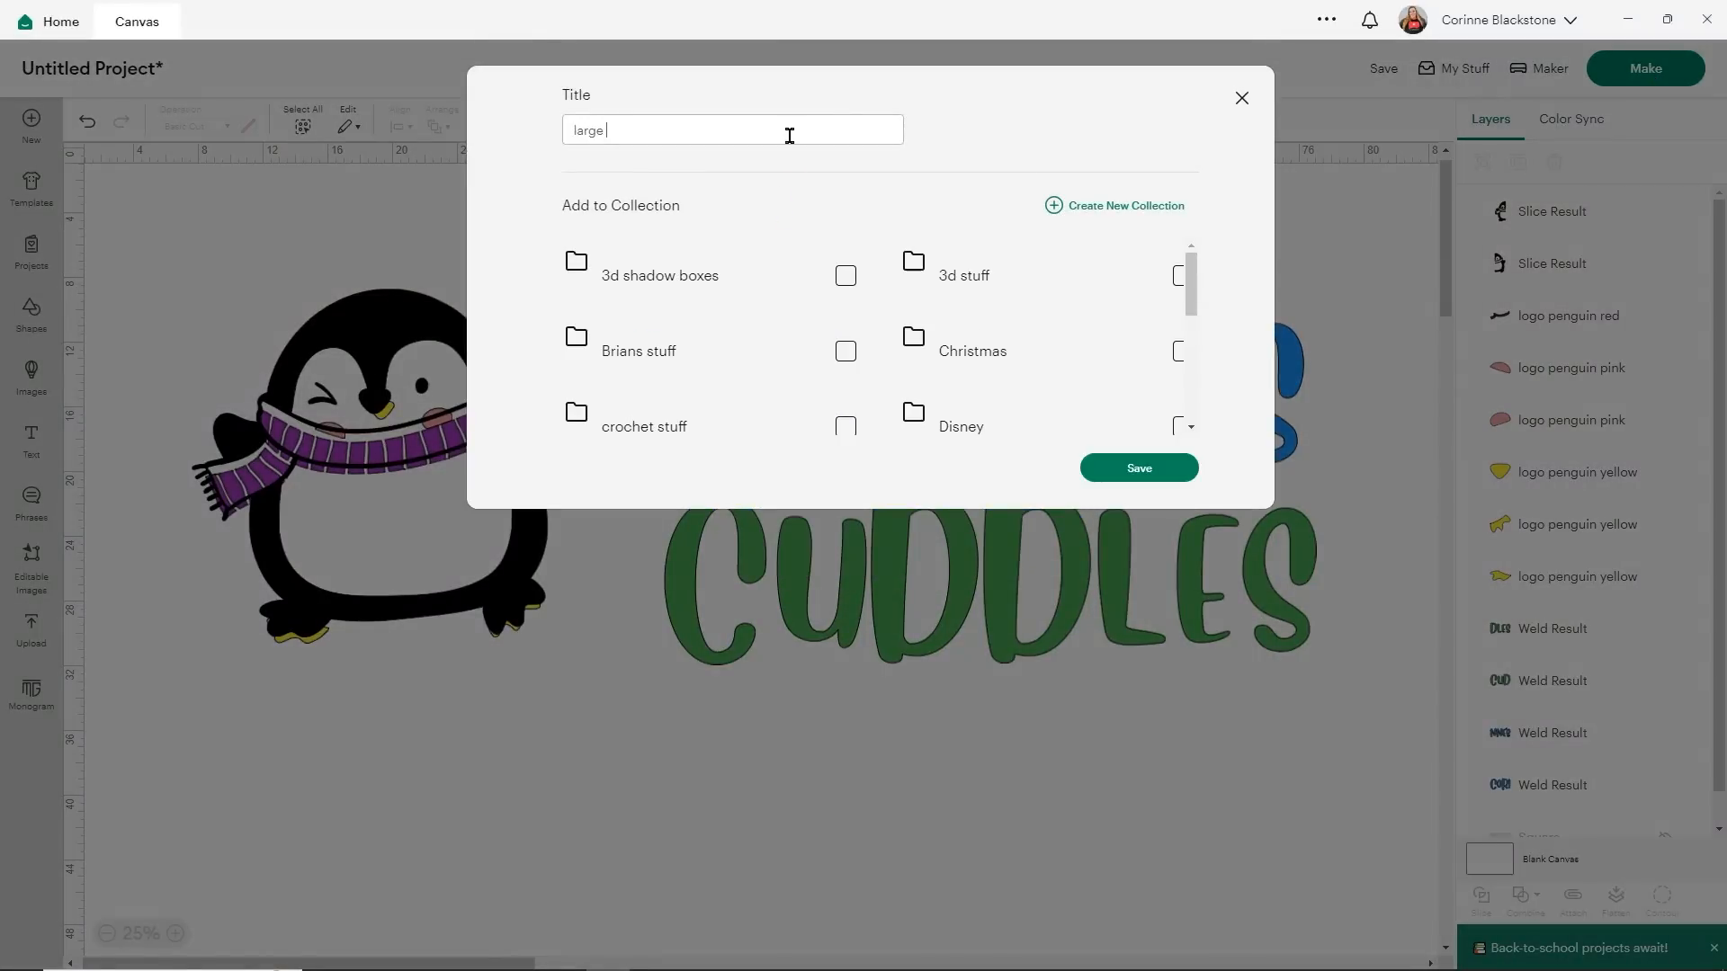
text( htv banner)
click(1124, 470)
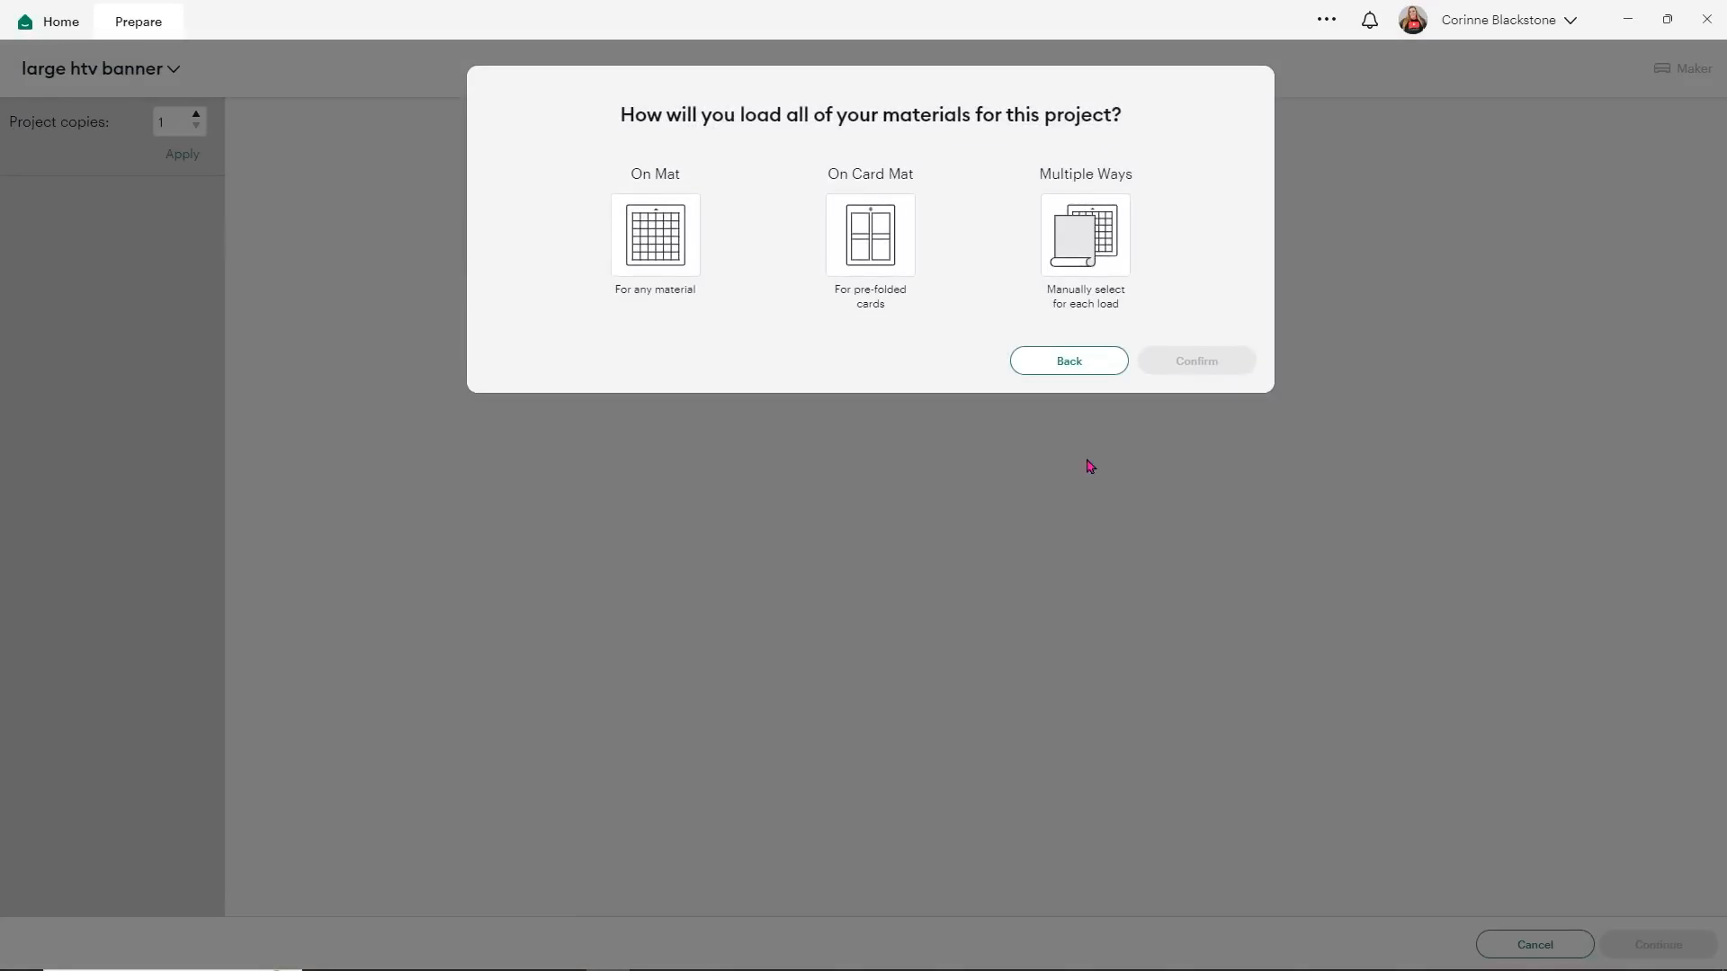
- Load all materials on a 12 in x 24 in mat, remember this selection, and accept the larger mat for the oversized images
click(643, 240)
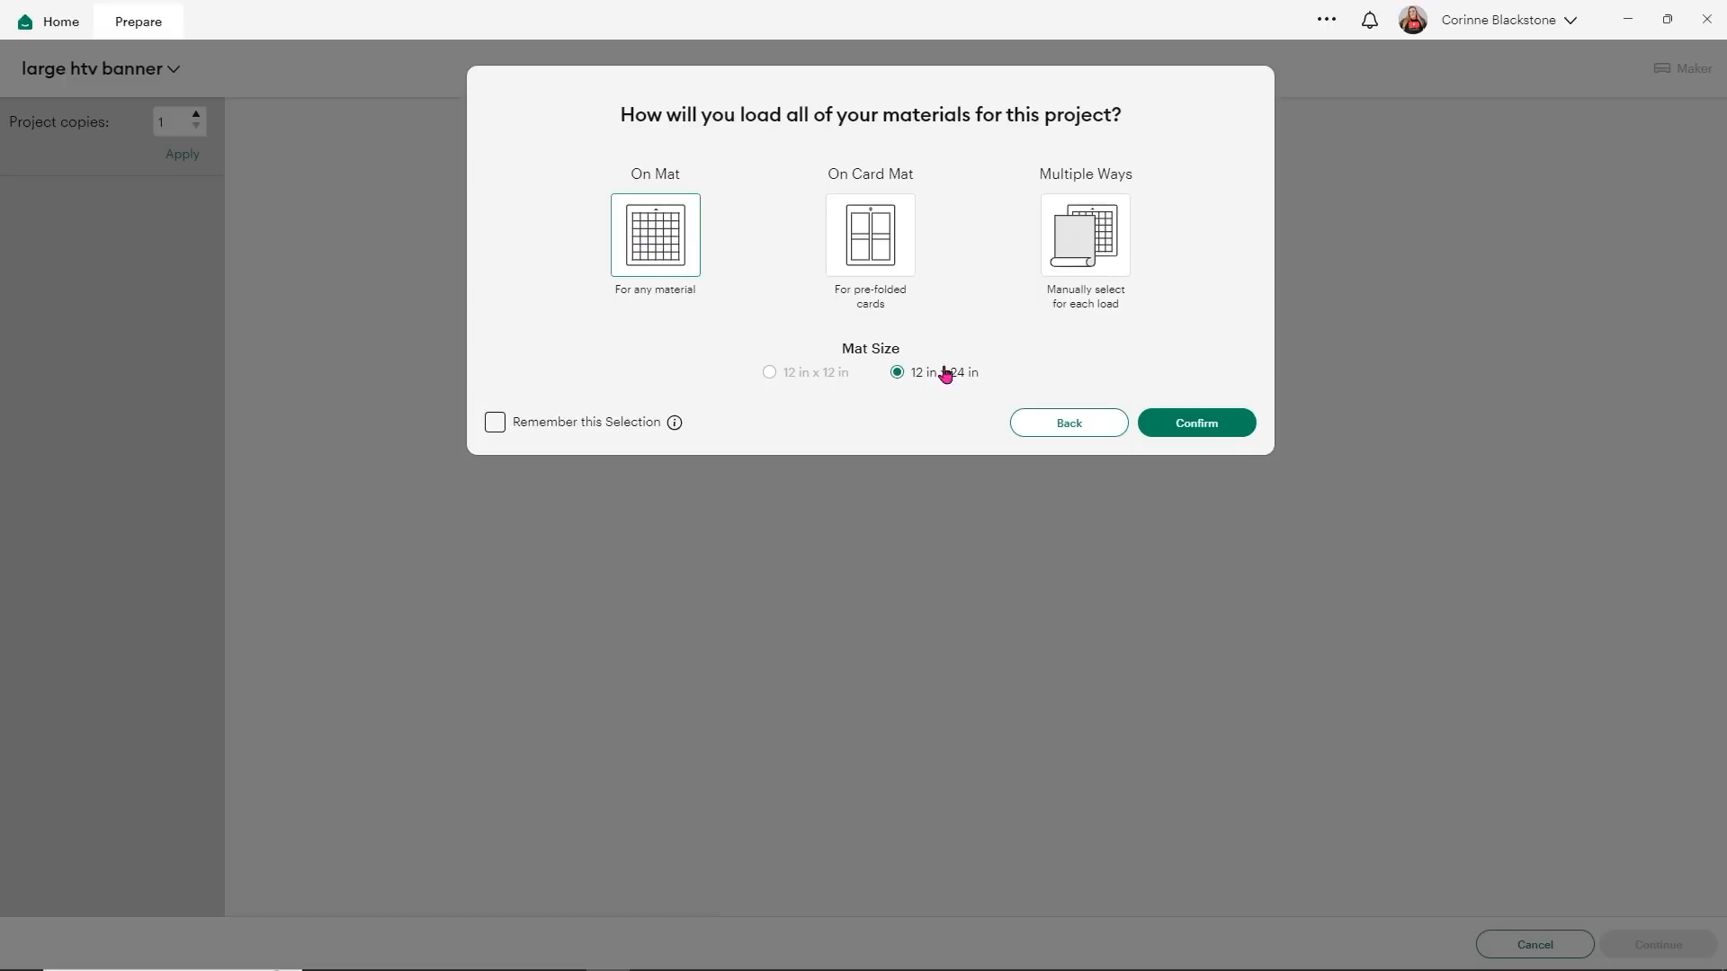
click(493, 427)
click(1195, 425)
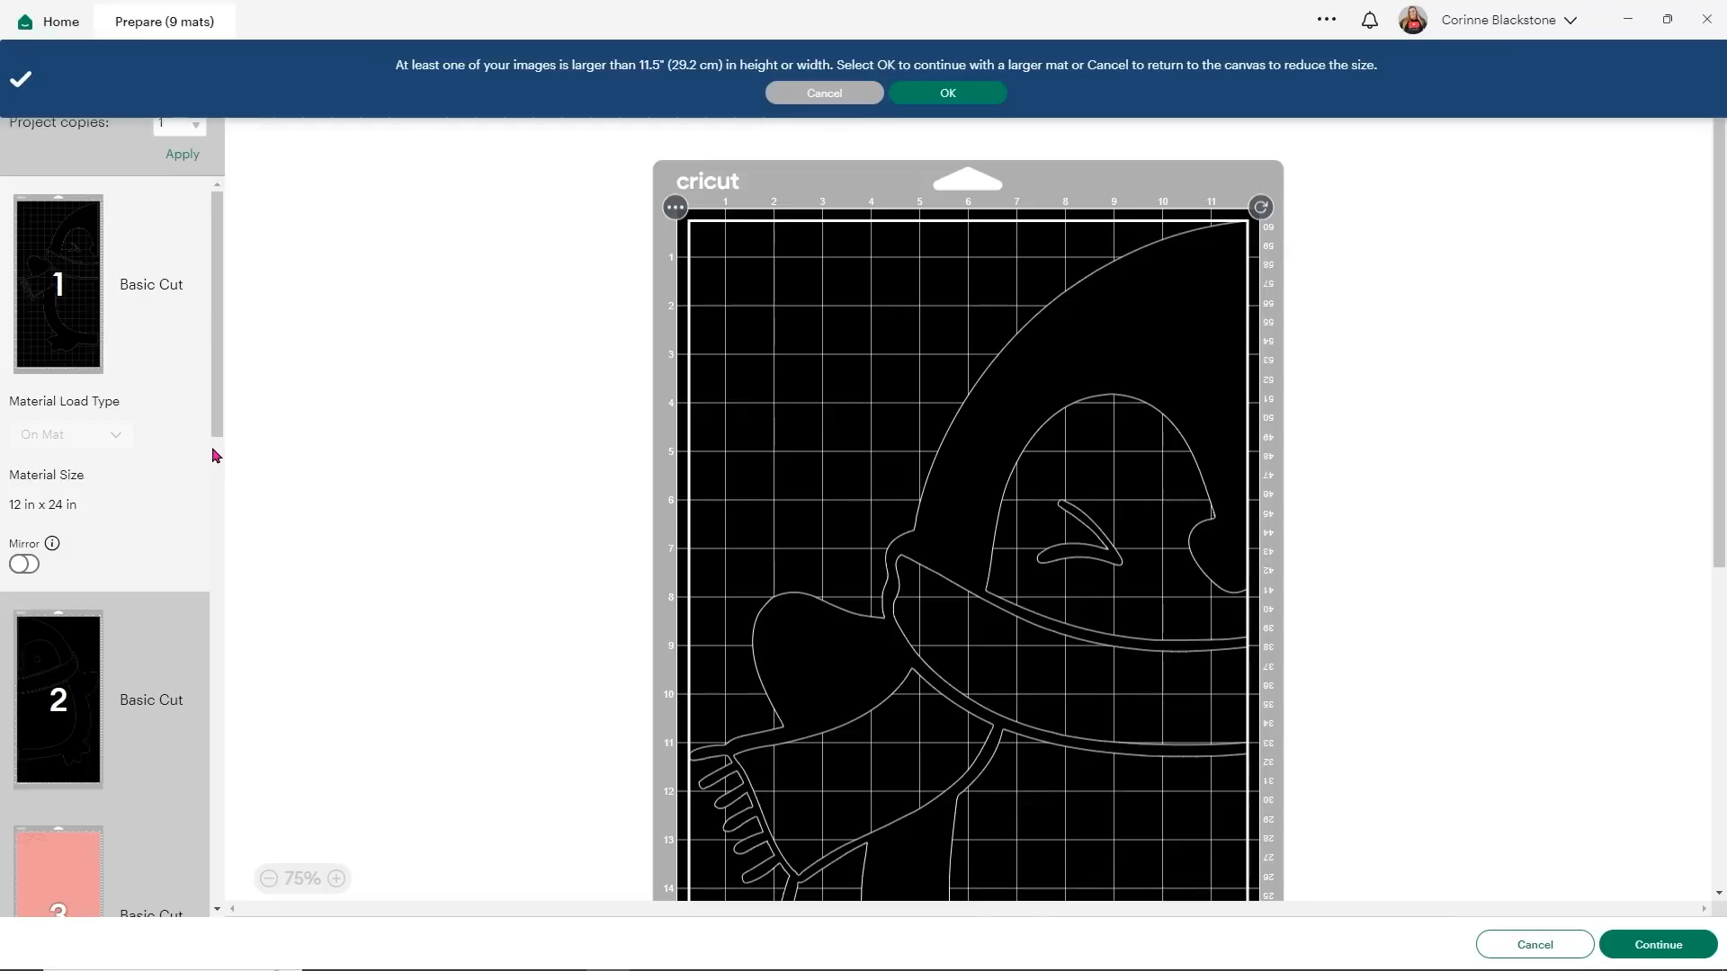
click(948, 93)
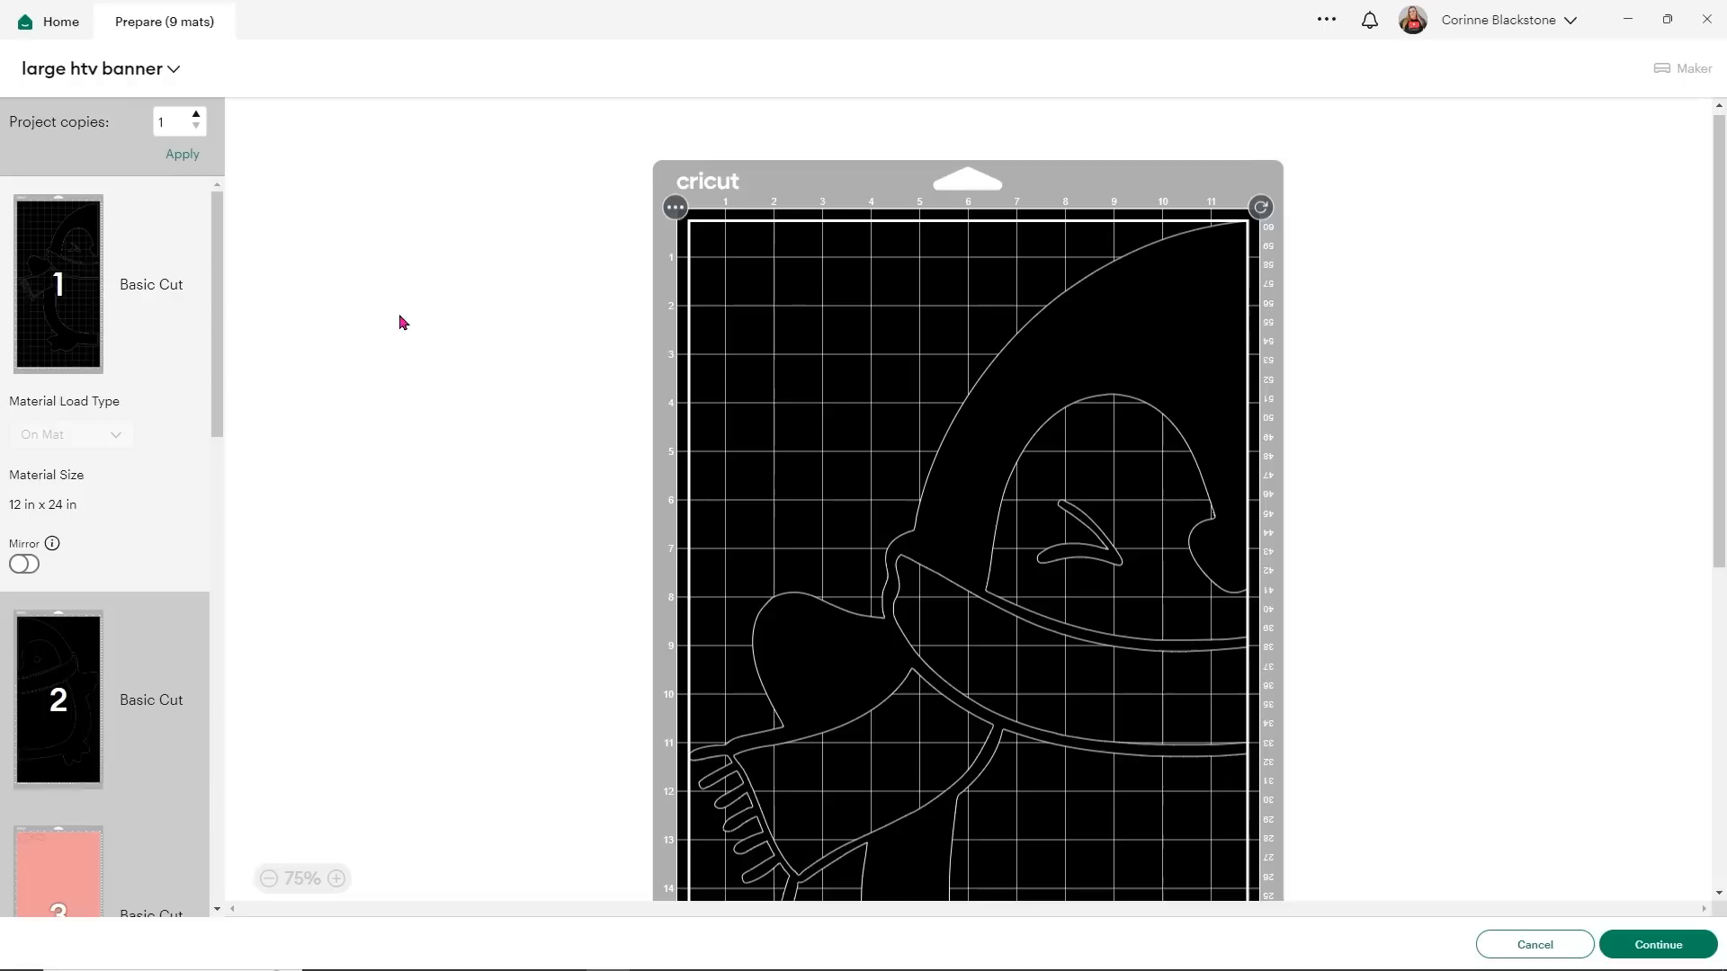
- Examine how the black penguin halves and the pink and yellow pieces fit on mats 1 to 4
scroll(752, 347, down, 5)
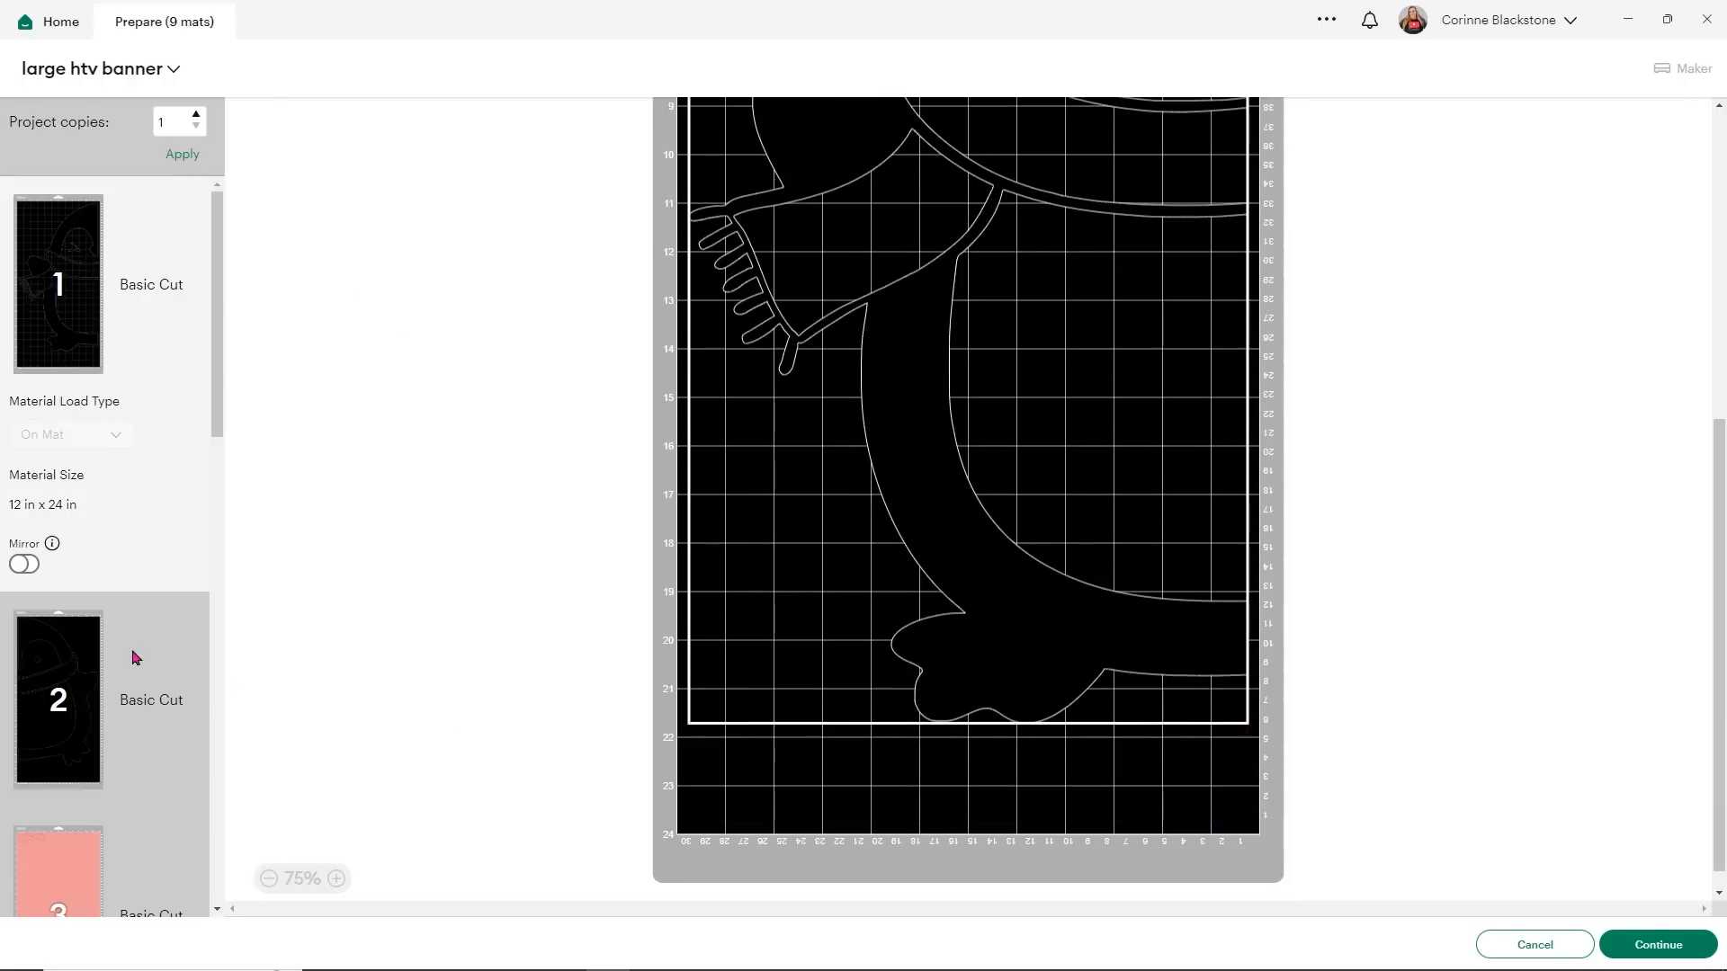
click(65, 663)
scroll(698, 424, down, 5)
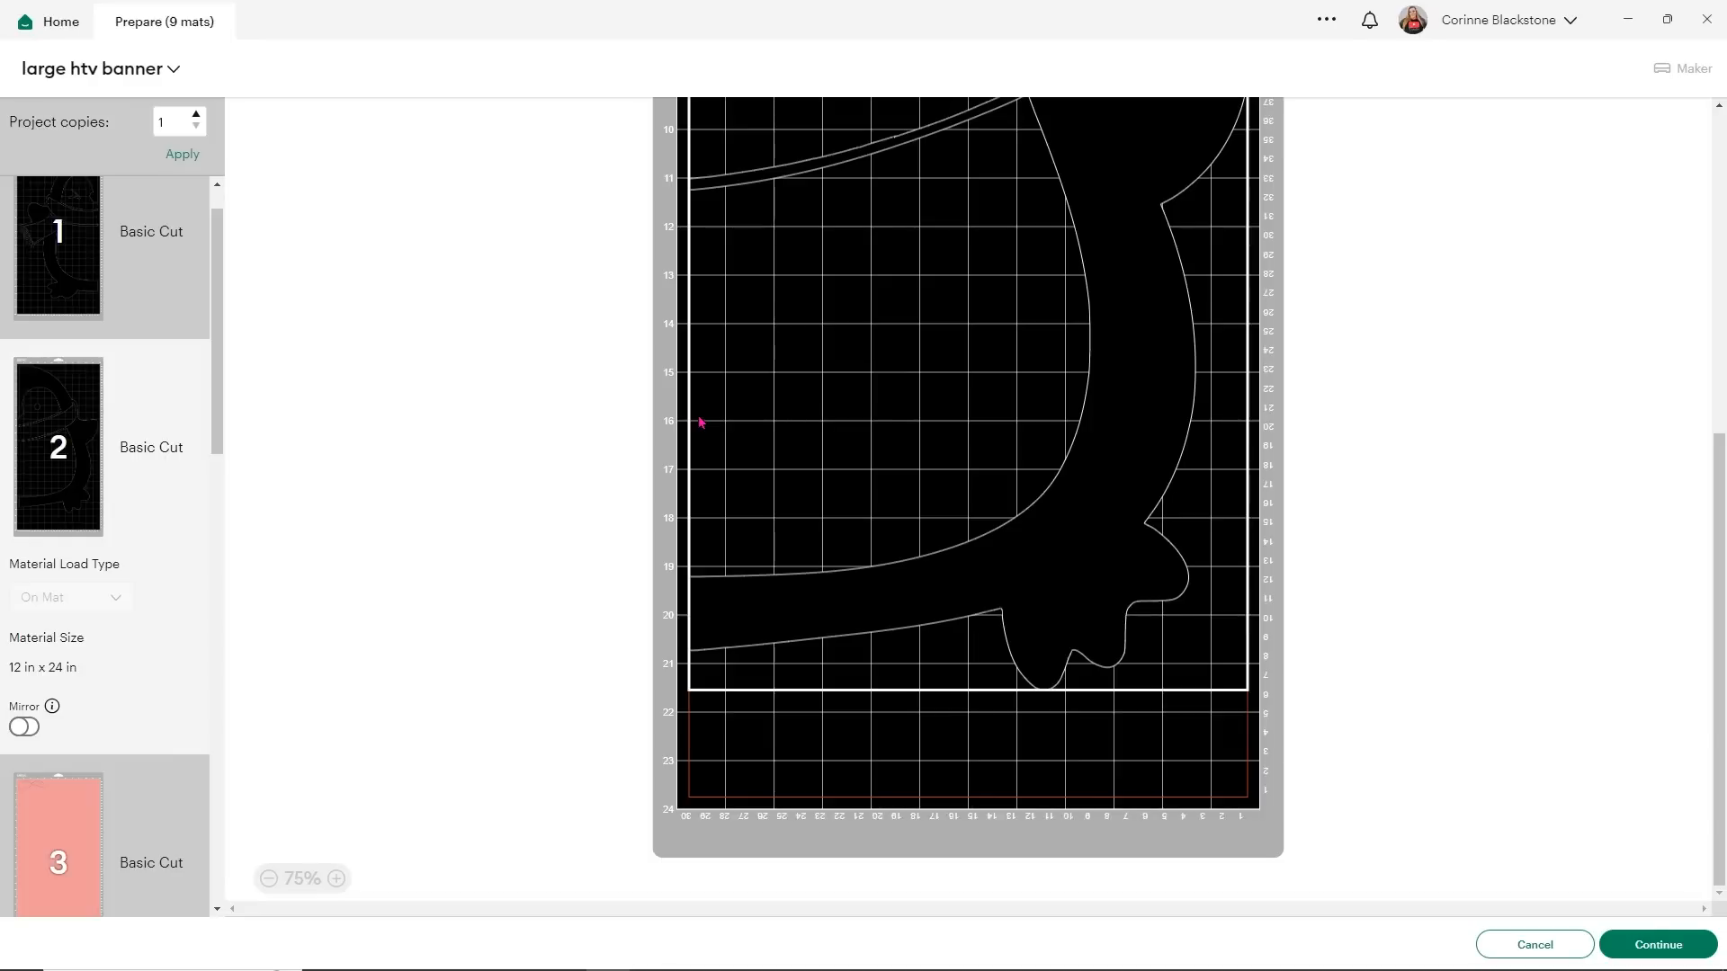
scroll(63, 531, down, 4)
click(87, 522)
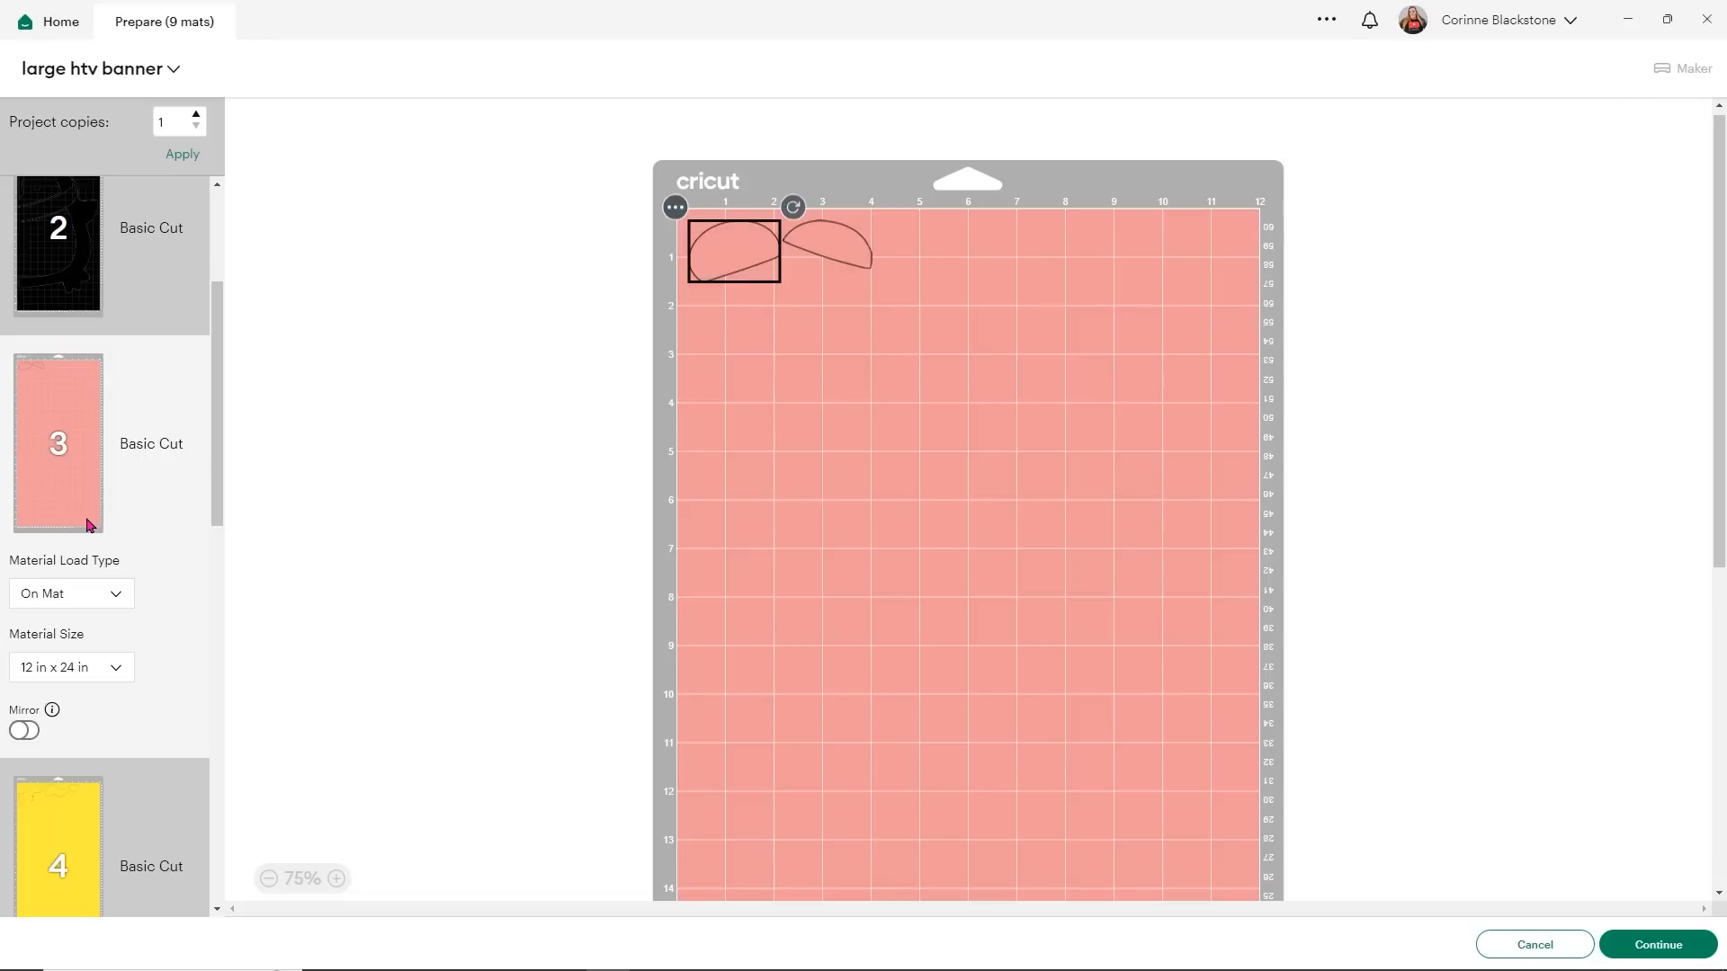
scroll(79, 630, down, 2)
click(65, 740)
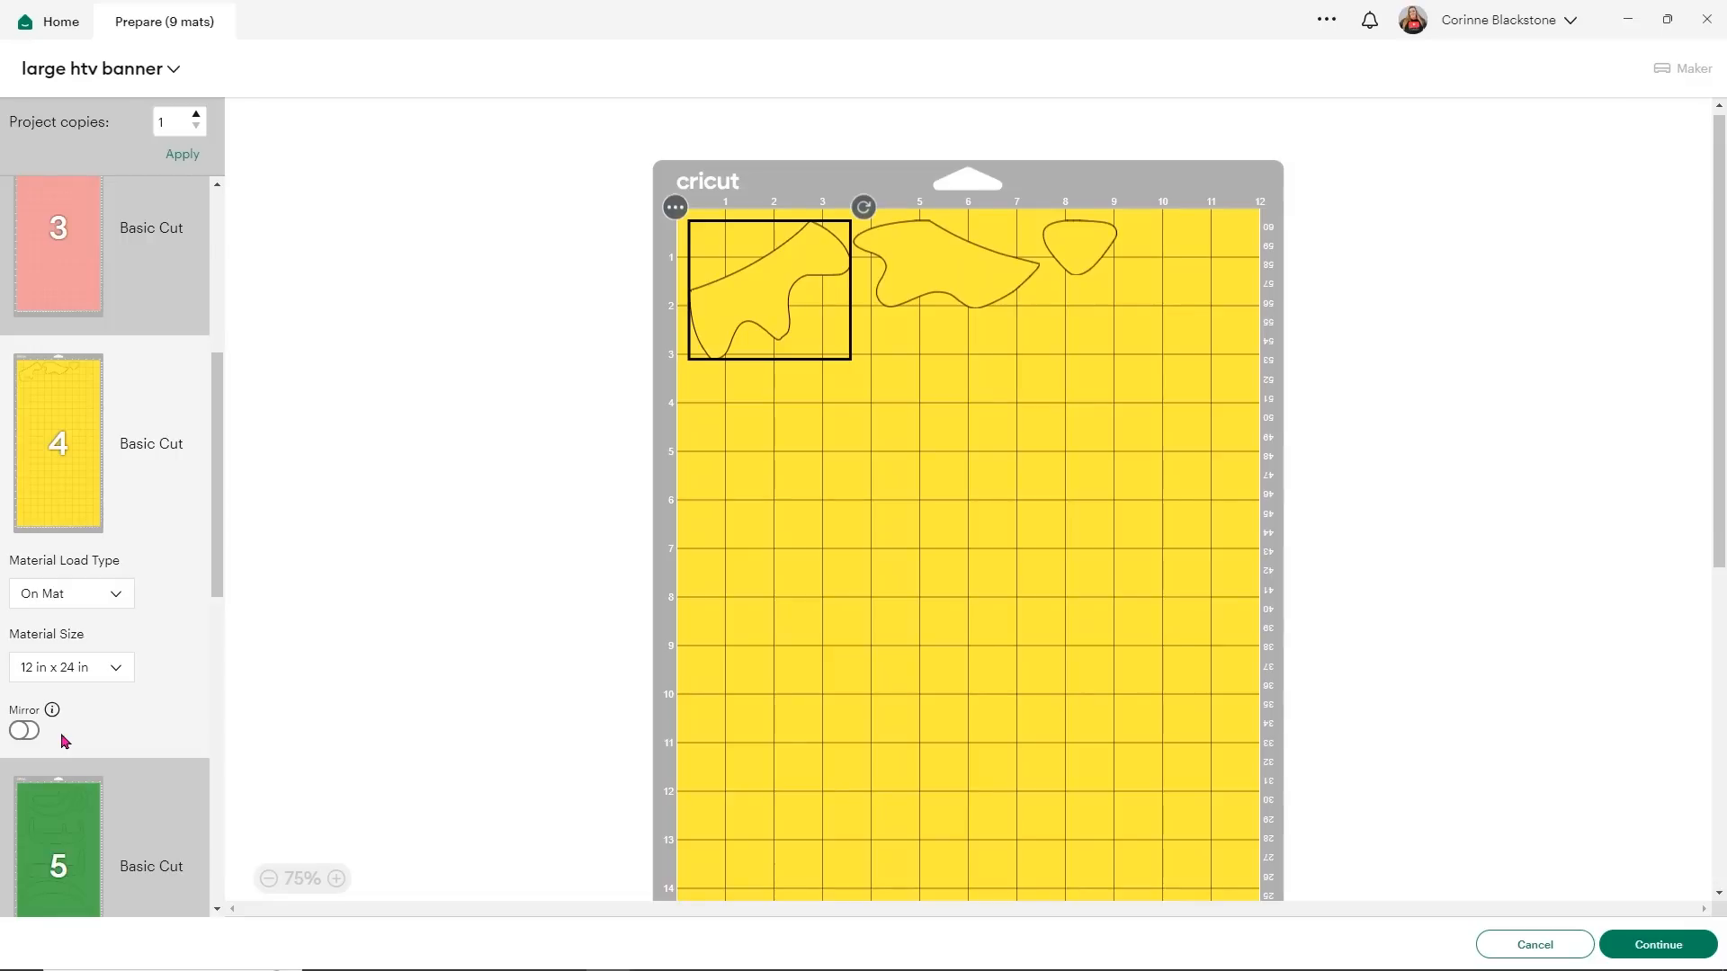
- Examine how the green and blue lettering pieces fit on mats 5 to 8
scroll(165, 544, down, 5)
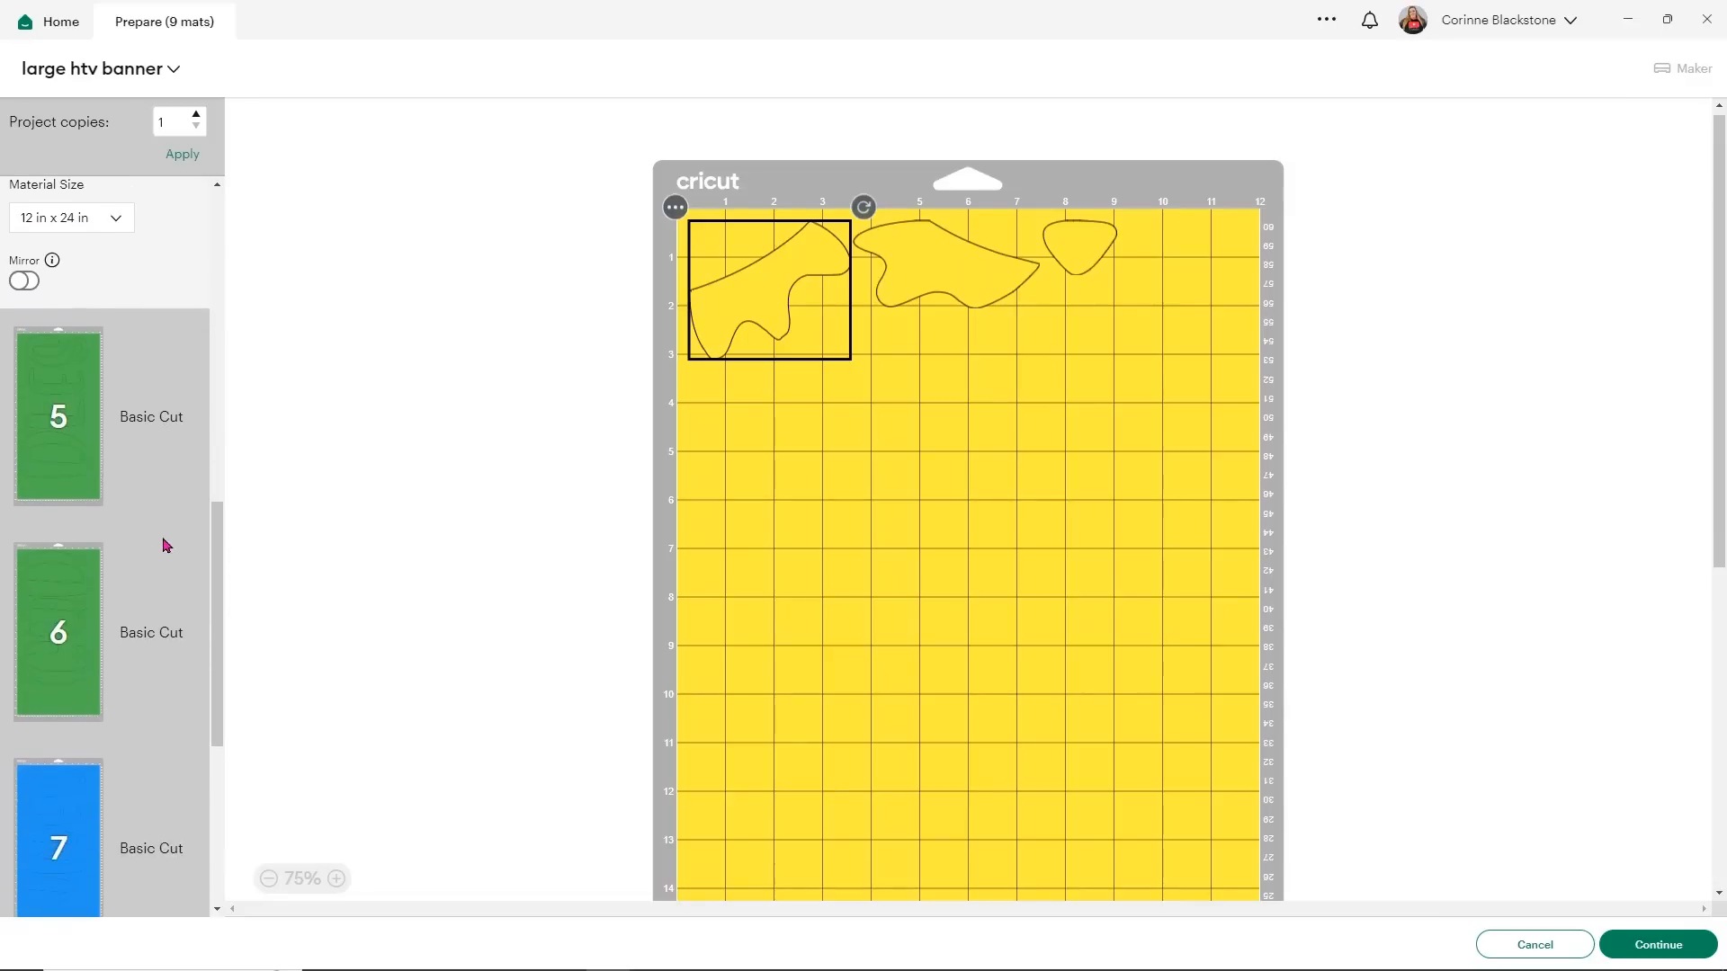
click(79, 477)
scroll(681, 421, down, 6)
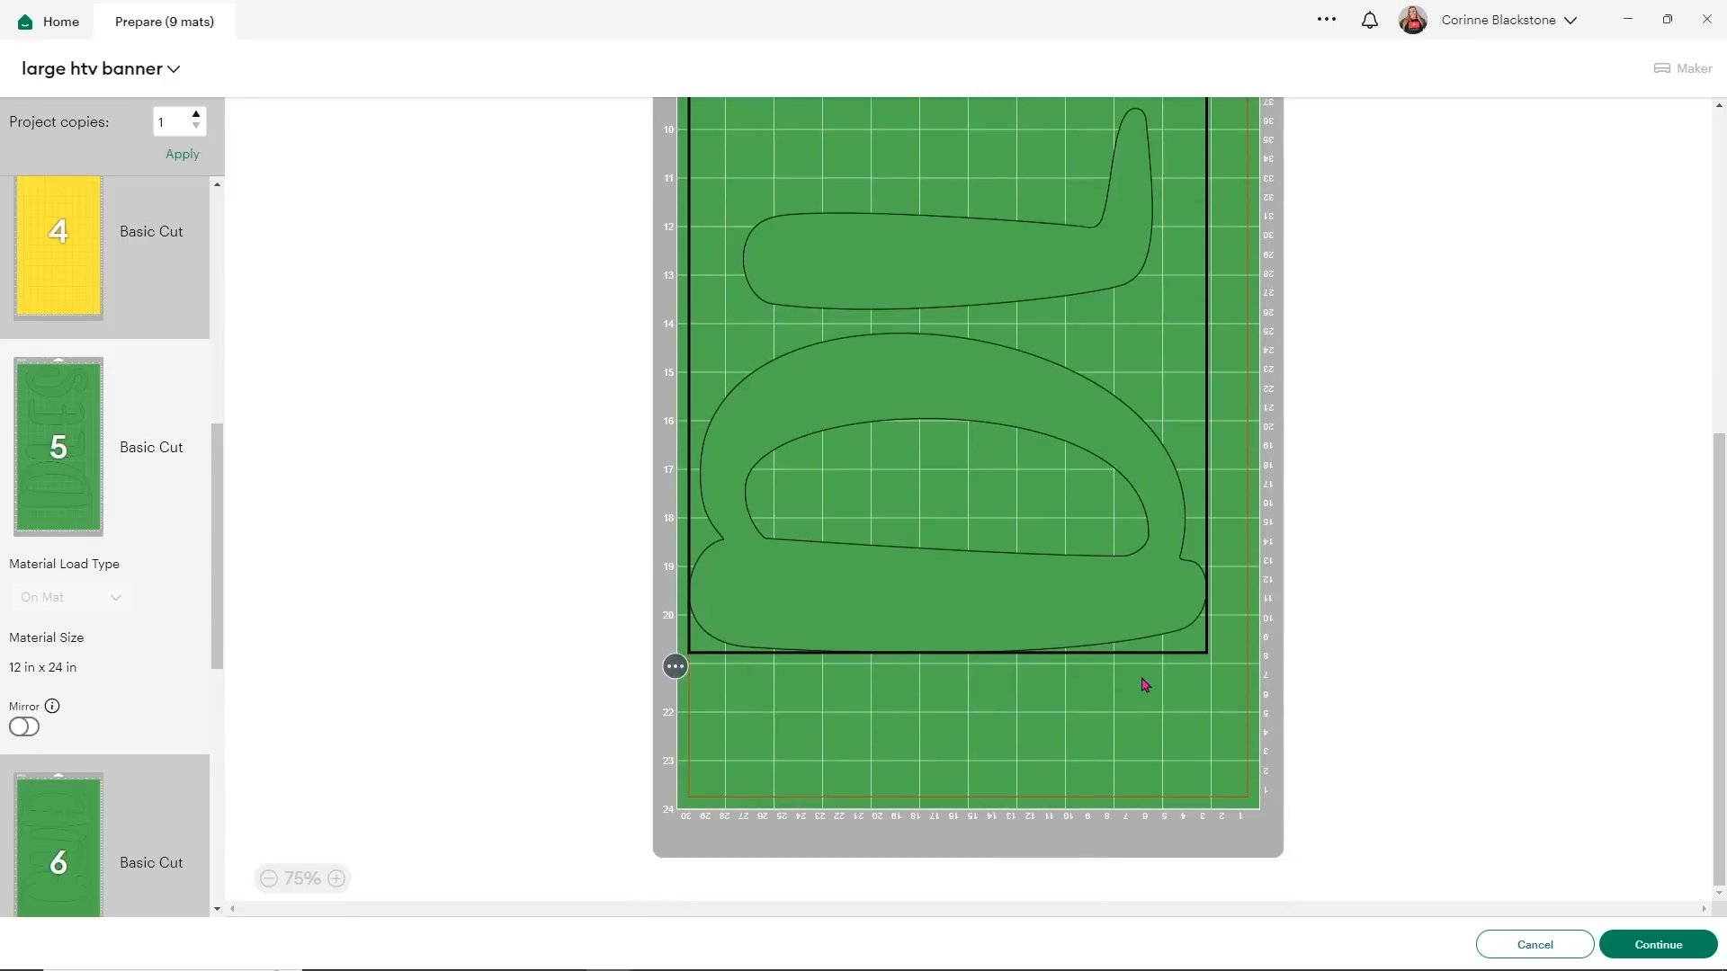
click(90, 805)
scroll(1025, 270, down, 6)
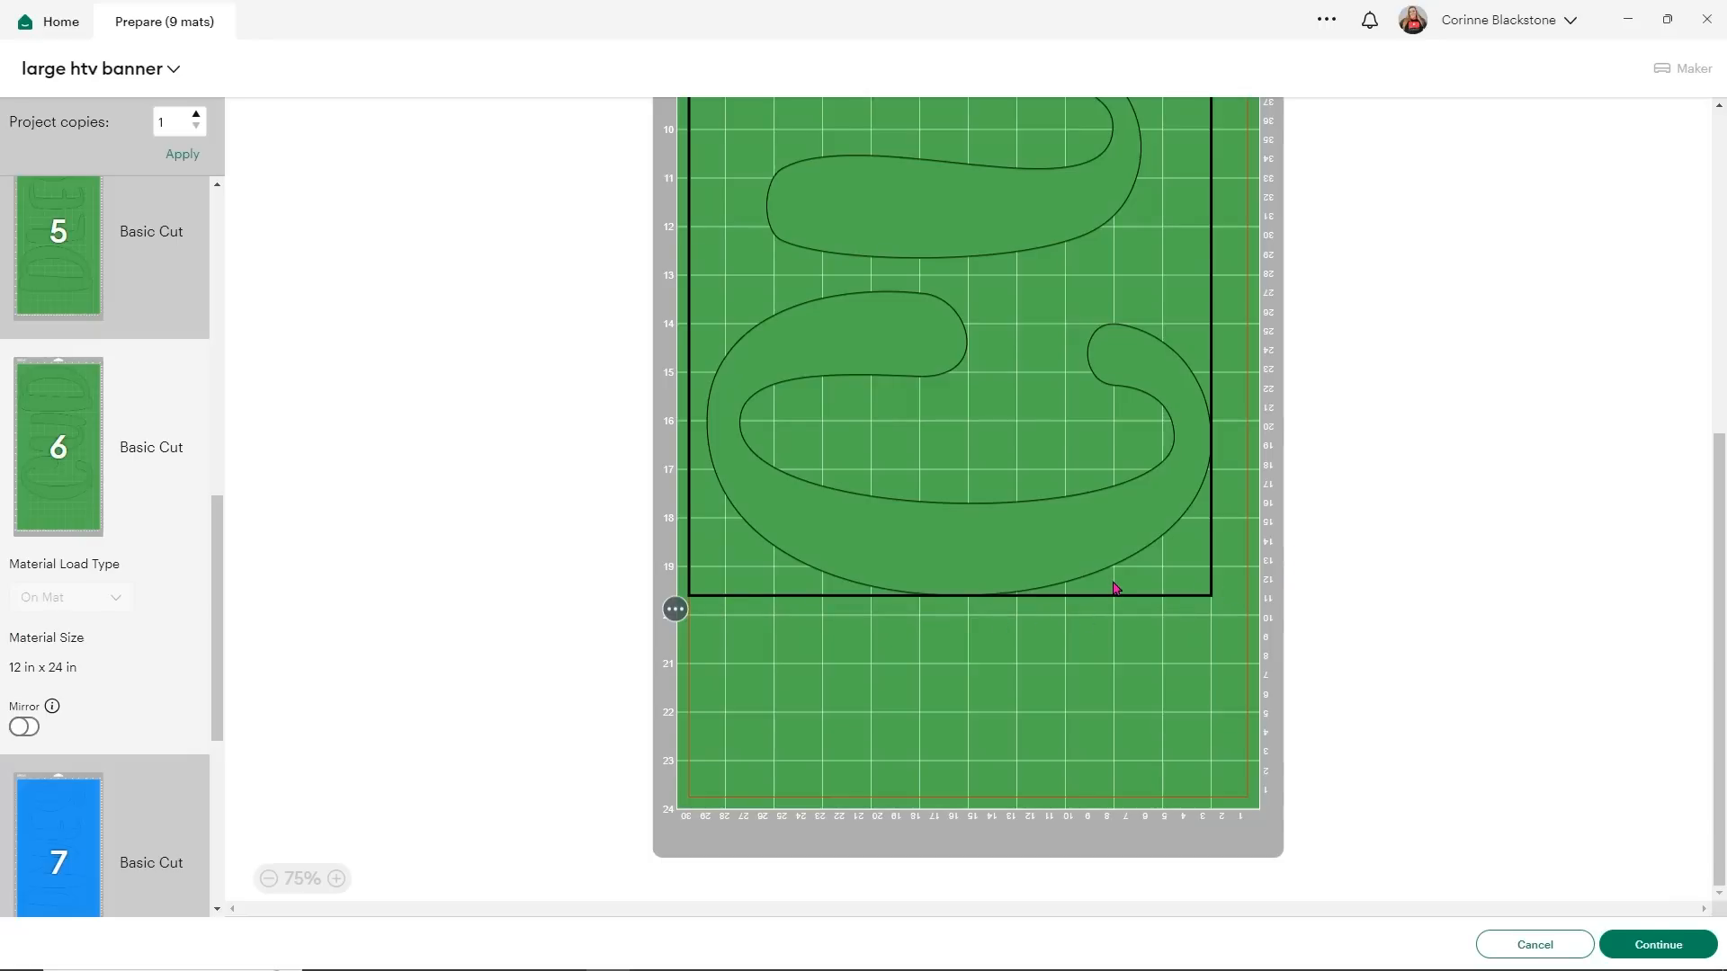
click(467, 336)
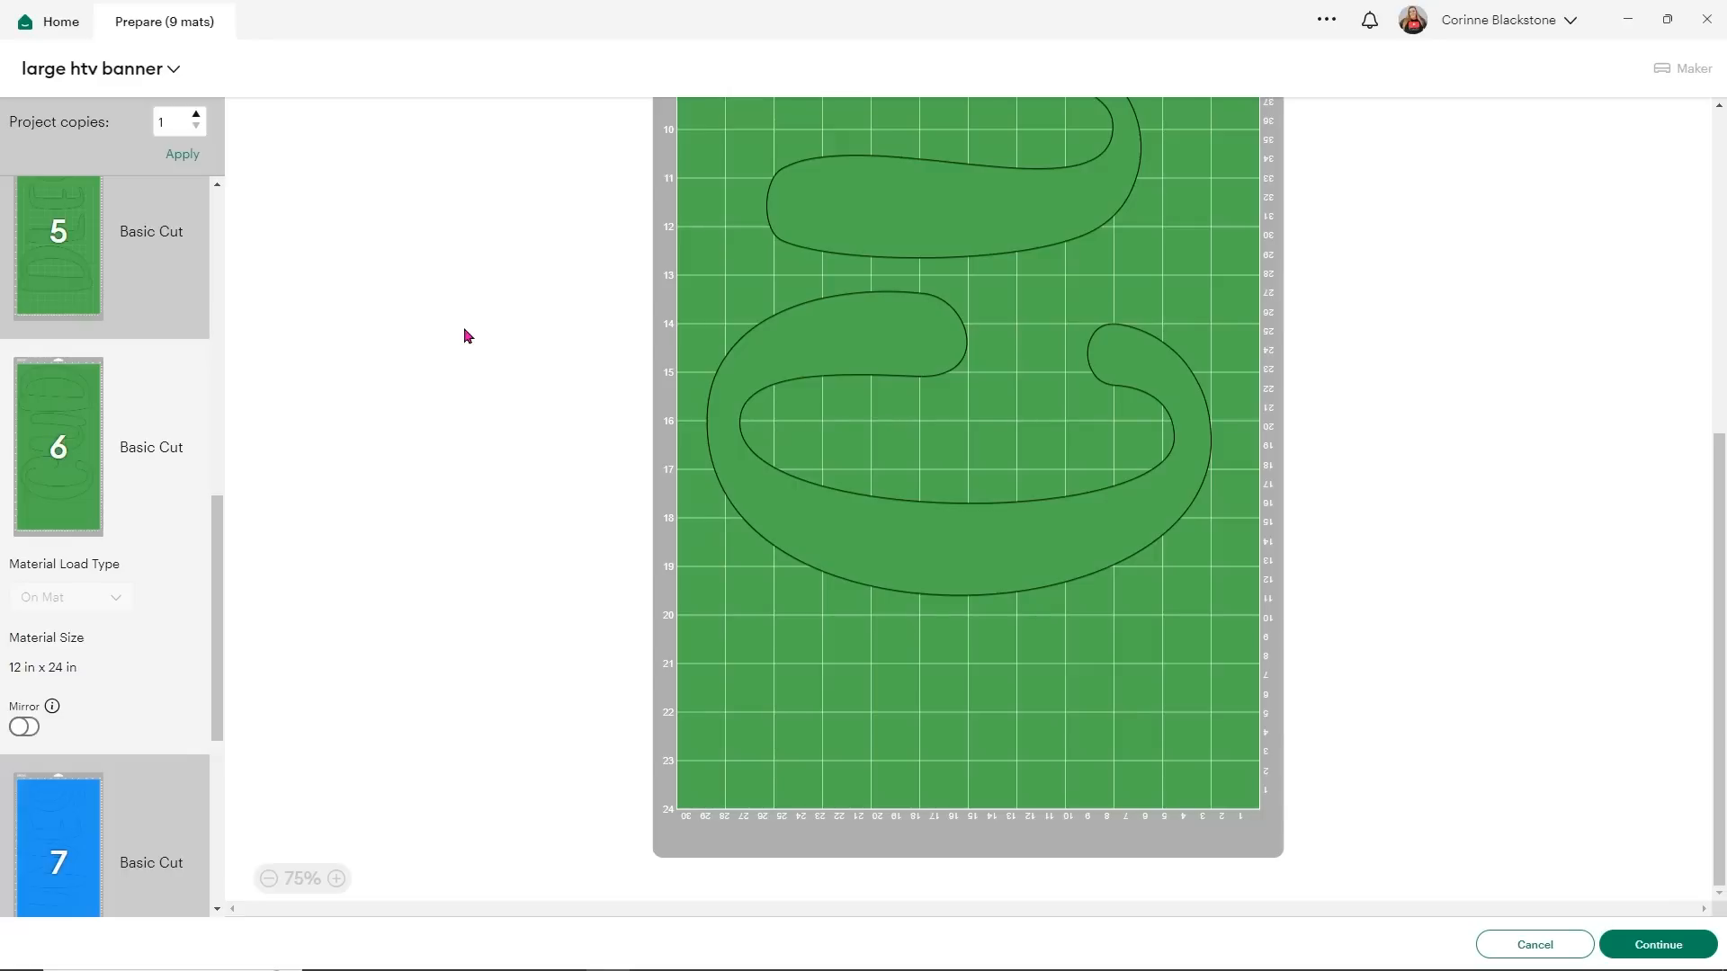
scroll(158, 647, down, 5)
click(90, 356)
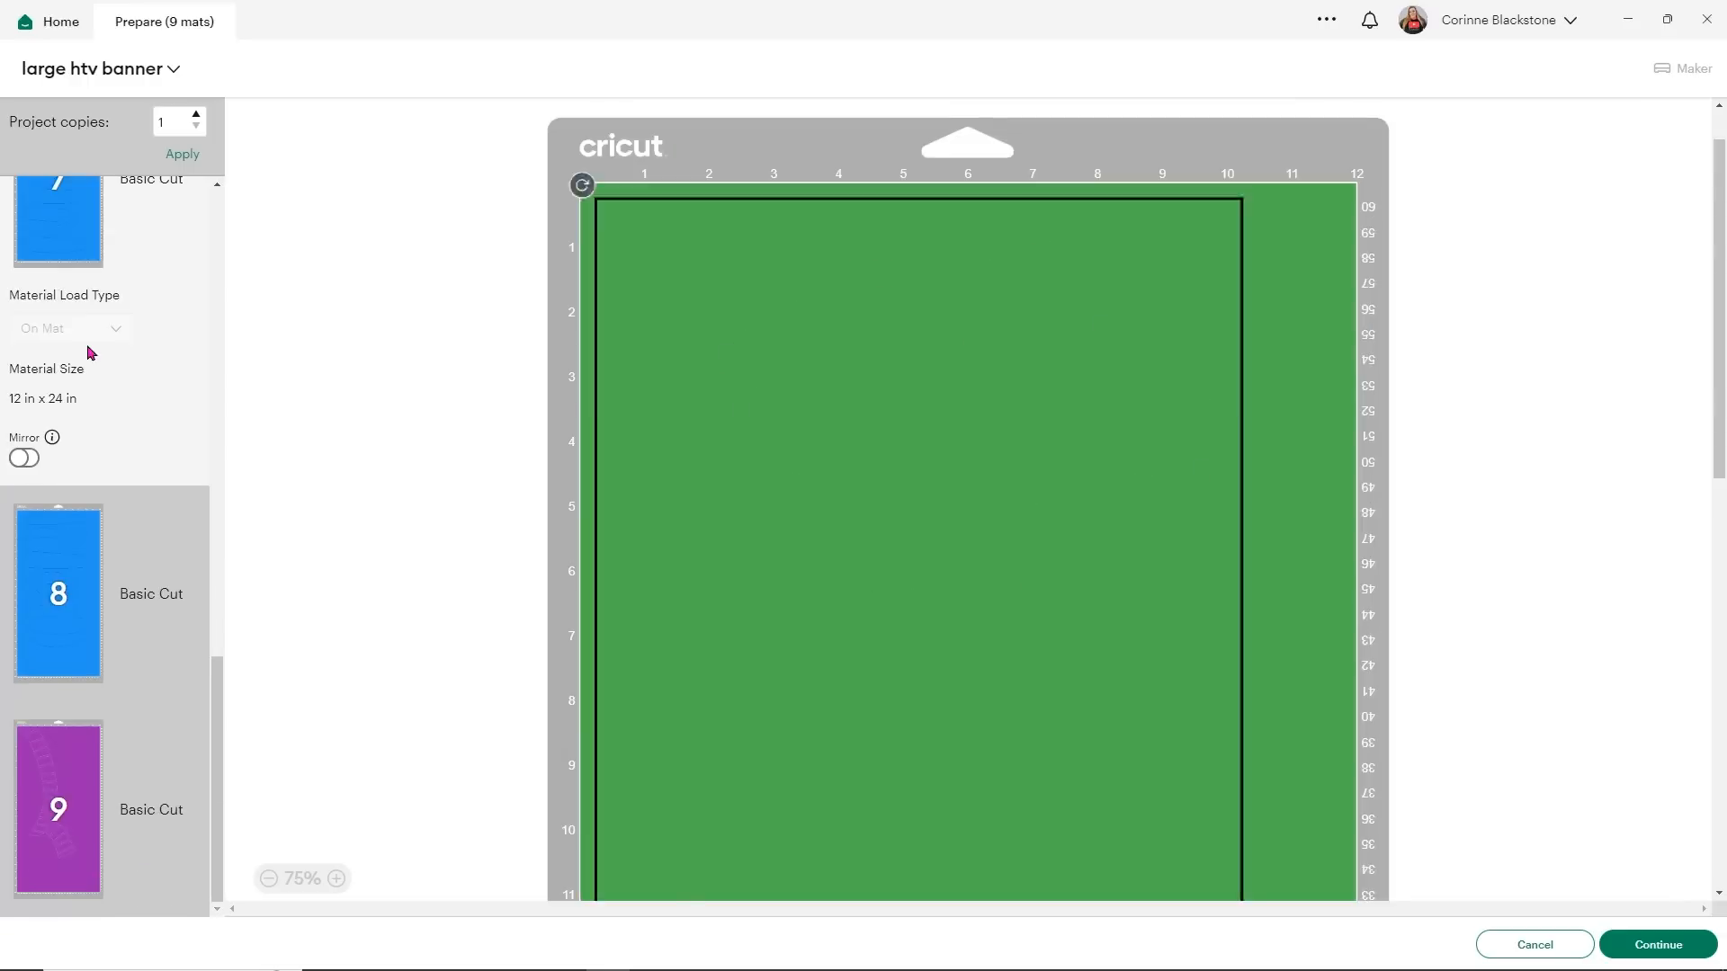
scroll(816, 371, down, 5)
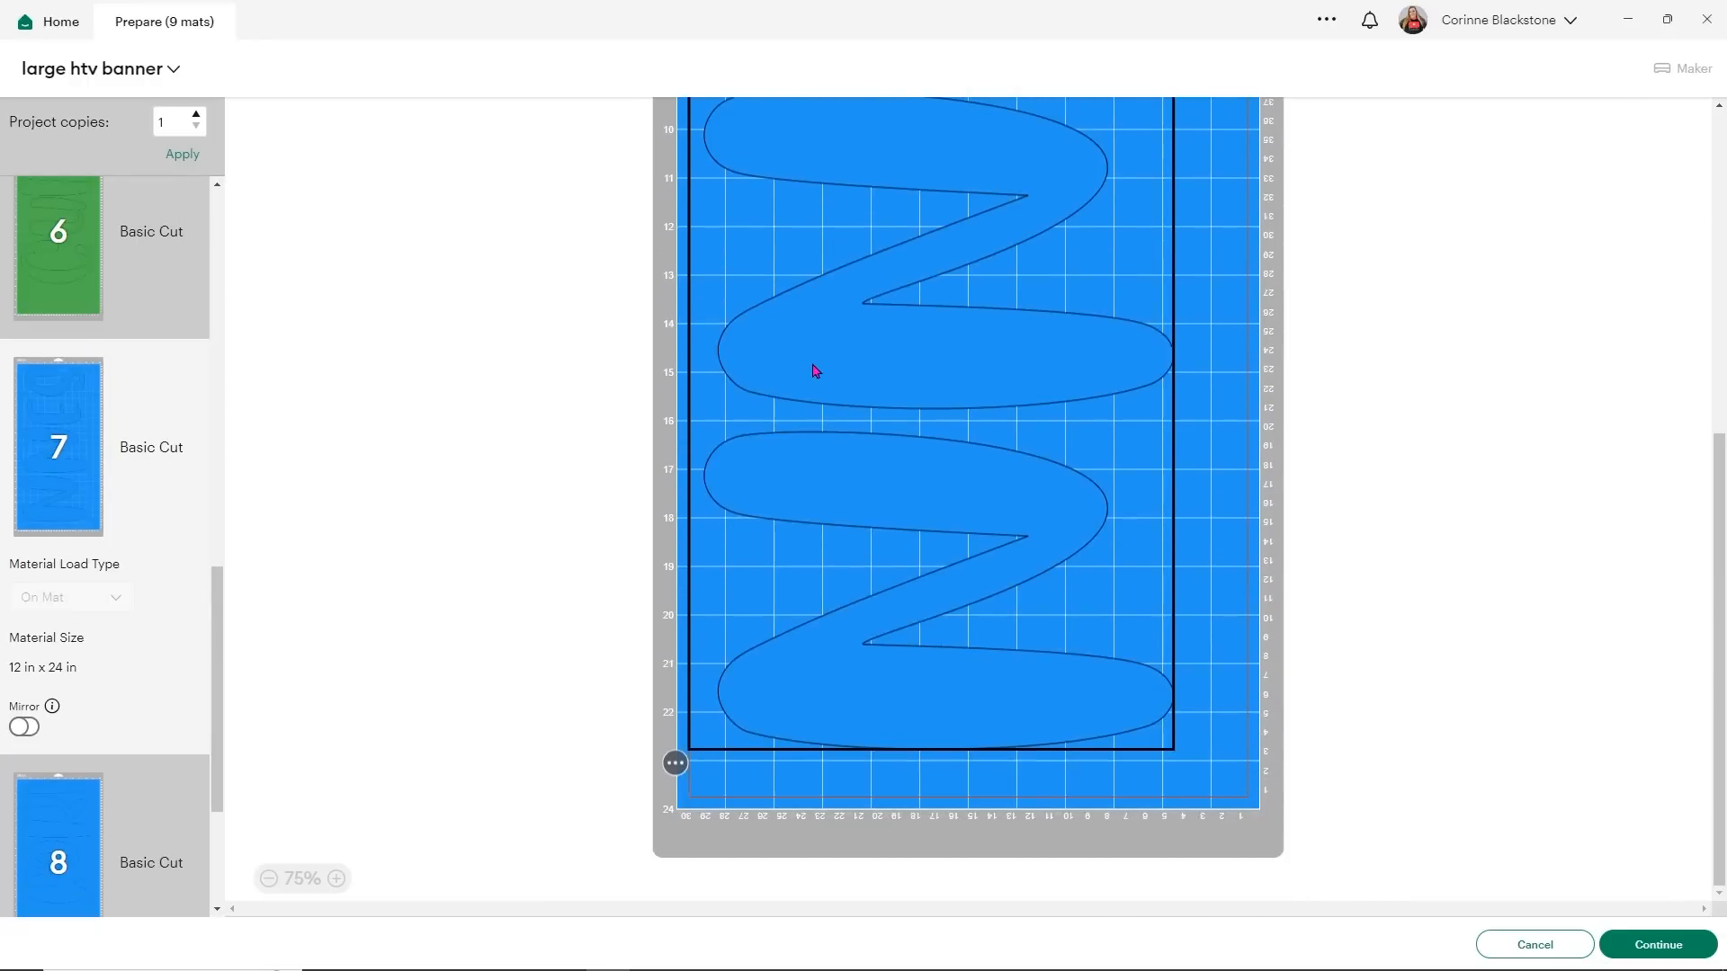
click(57, 820)
scroll(780, 457, down, 5)
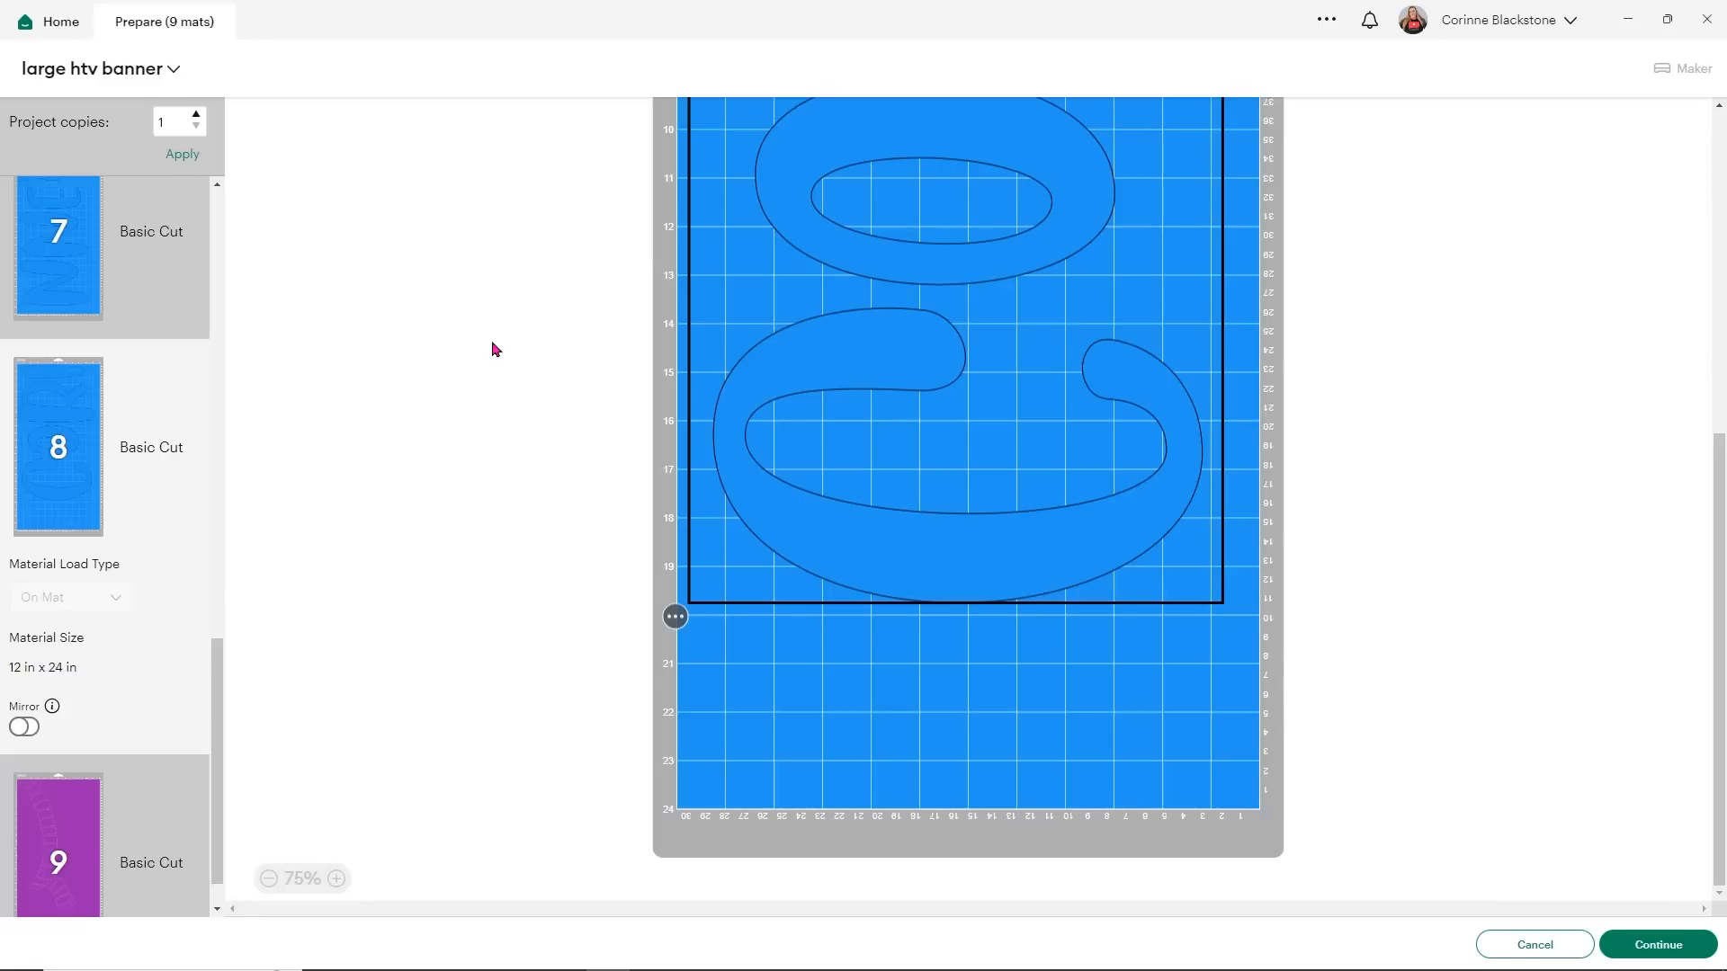
- Check how the purple scarf piece fits on mat 9, then return to the first mat
scroll(43, 640, down, 1)
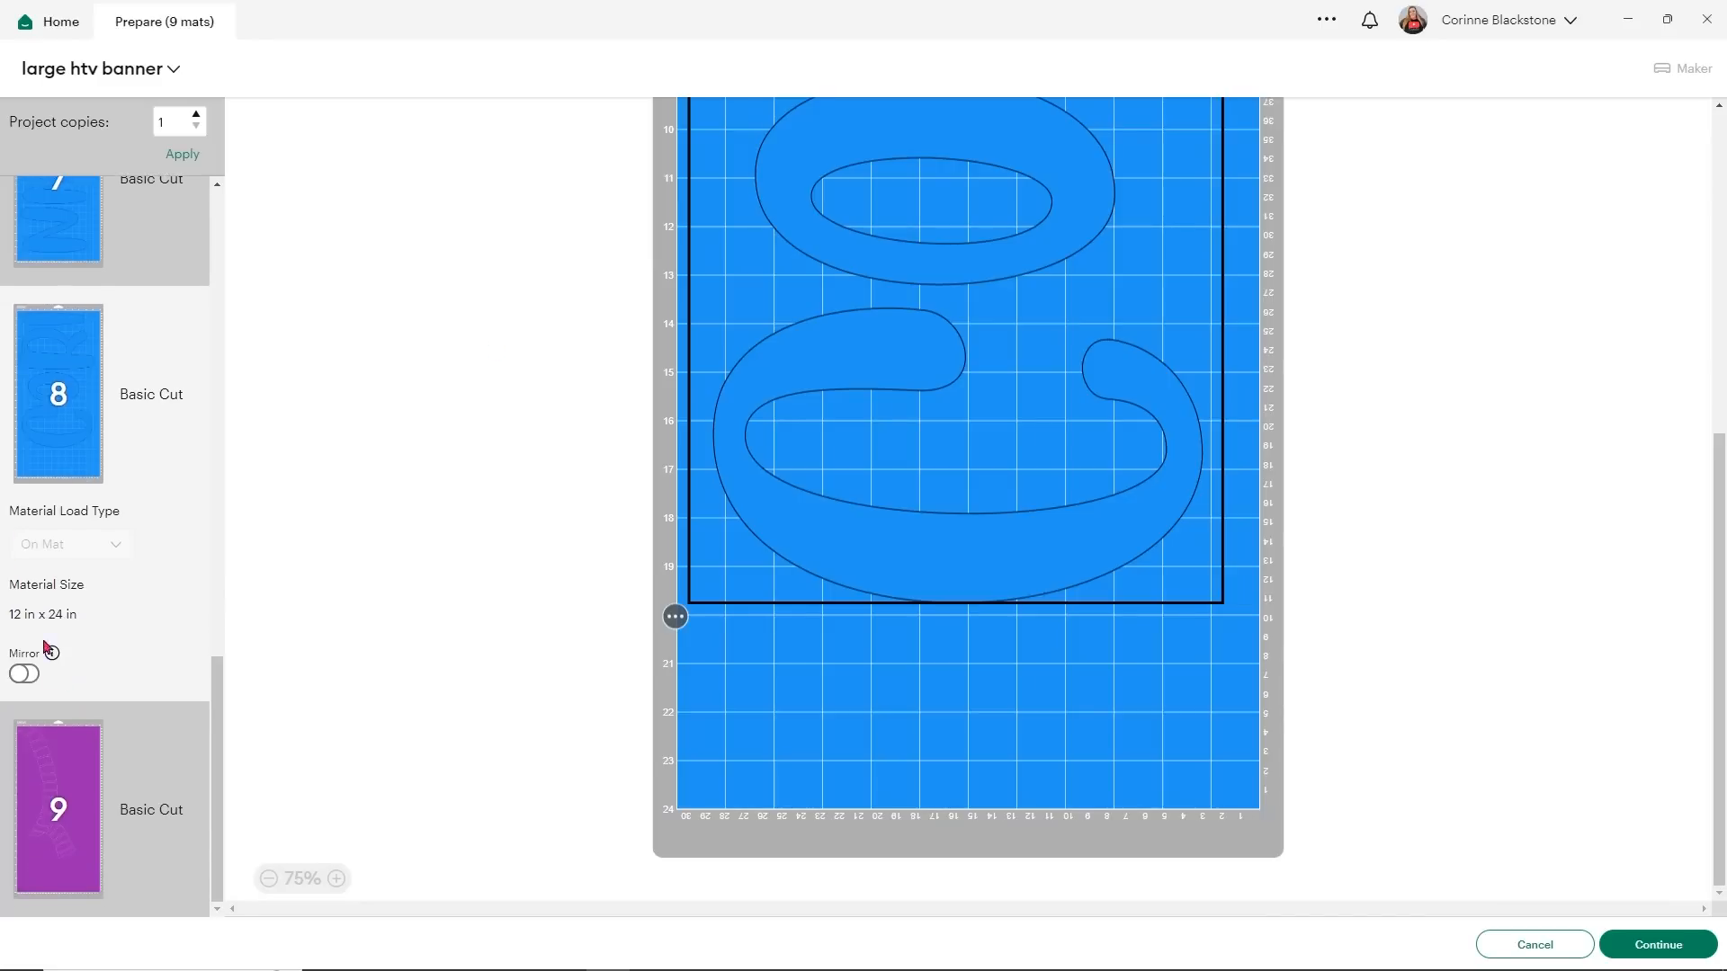
click(93, 773)
scroll(406, 616, down, 5)
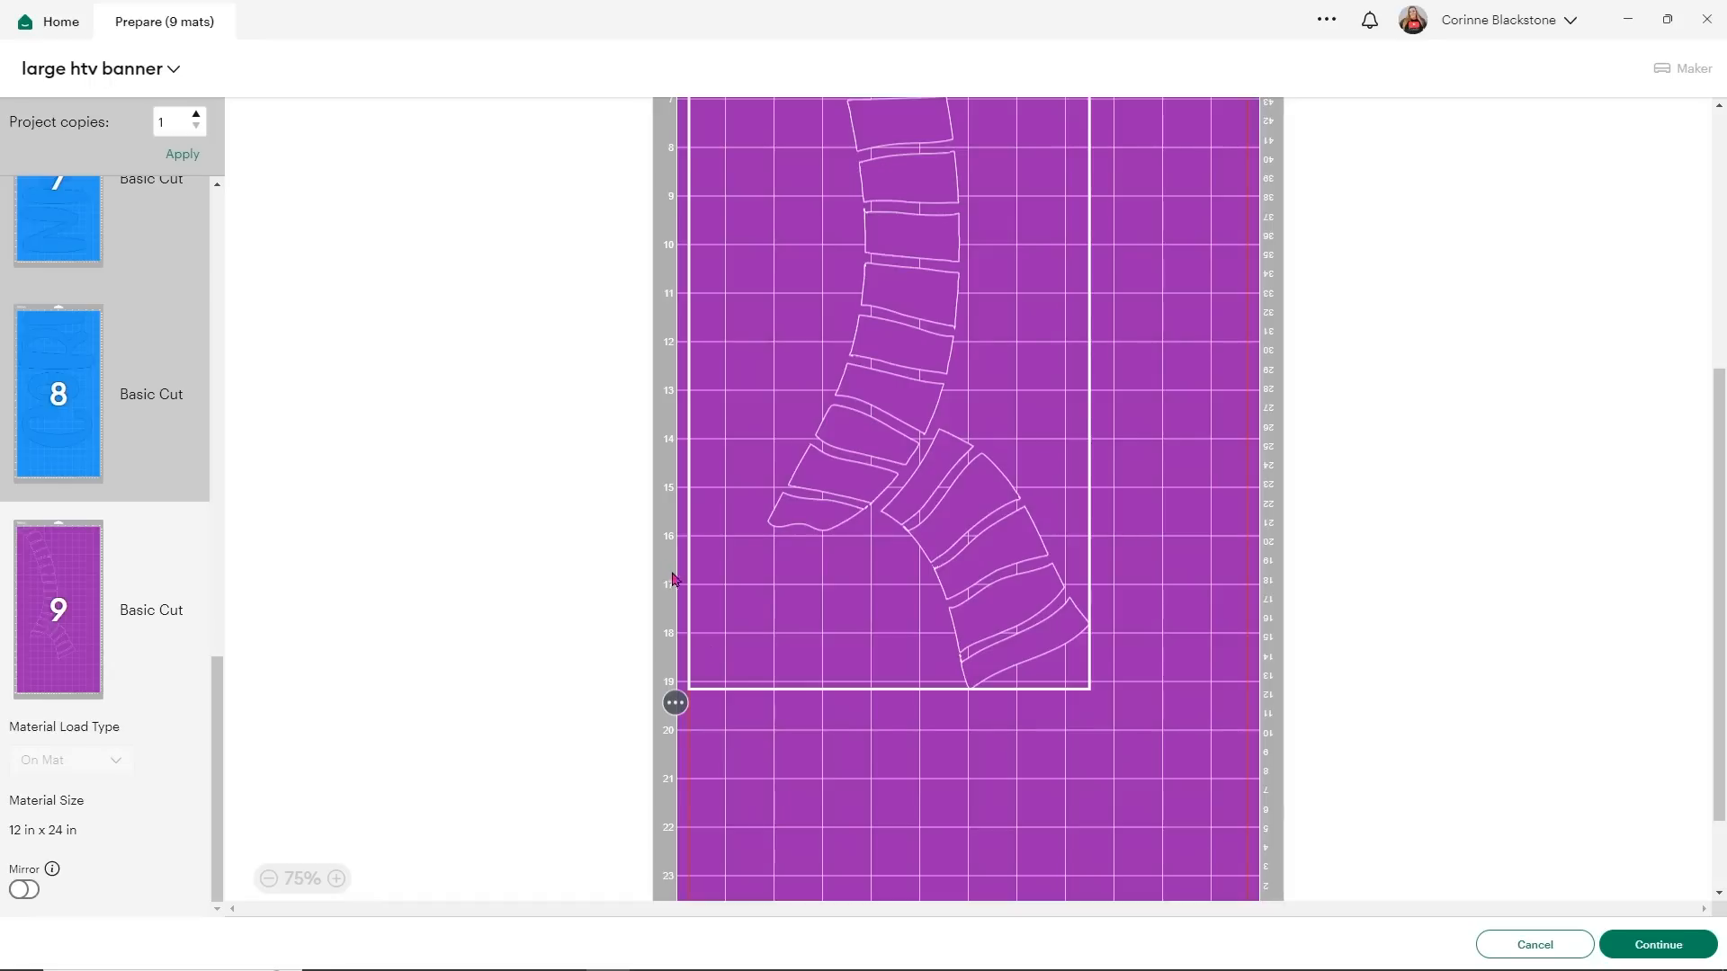
scroll(200, 537, up, 5)
scroll(201, 538, up, 8)
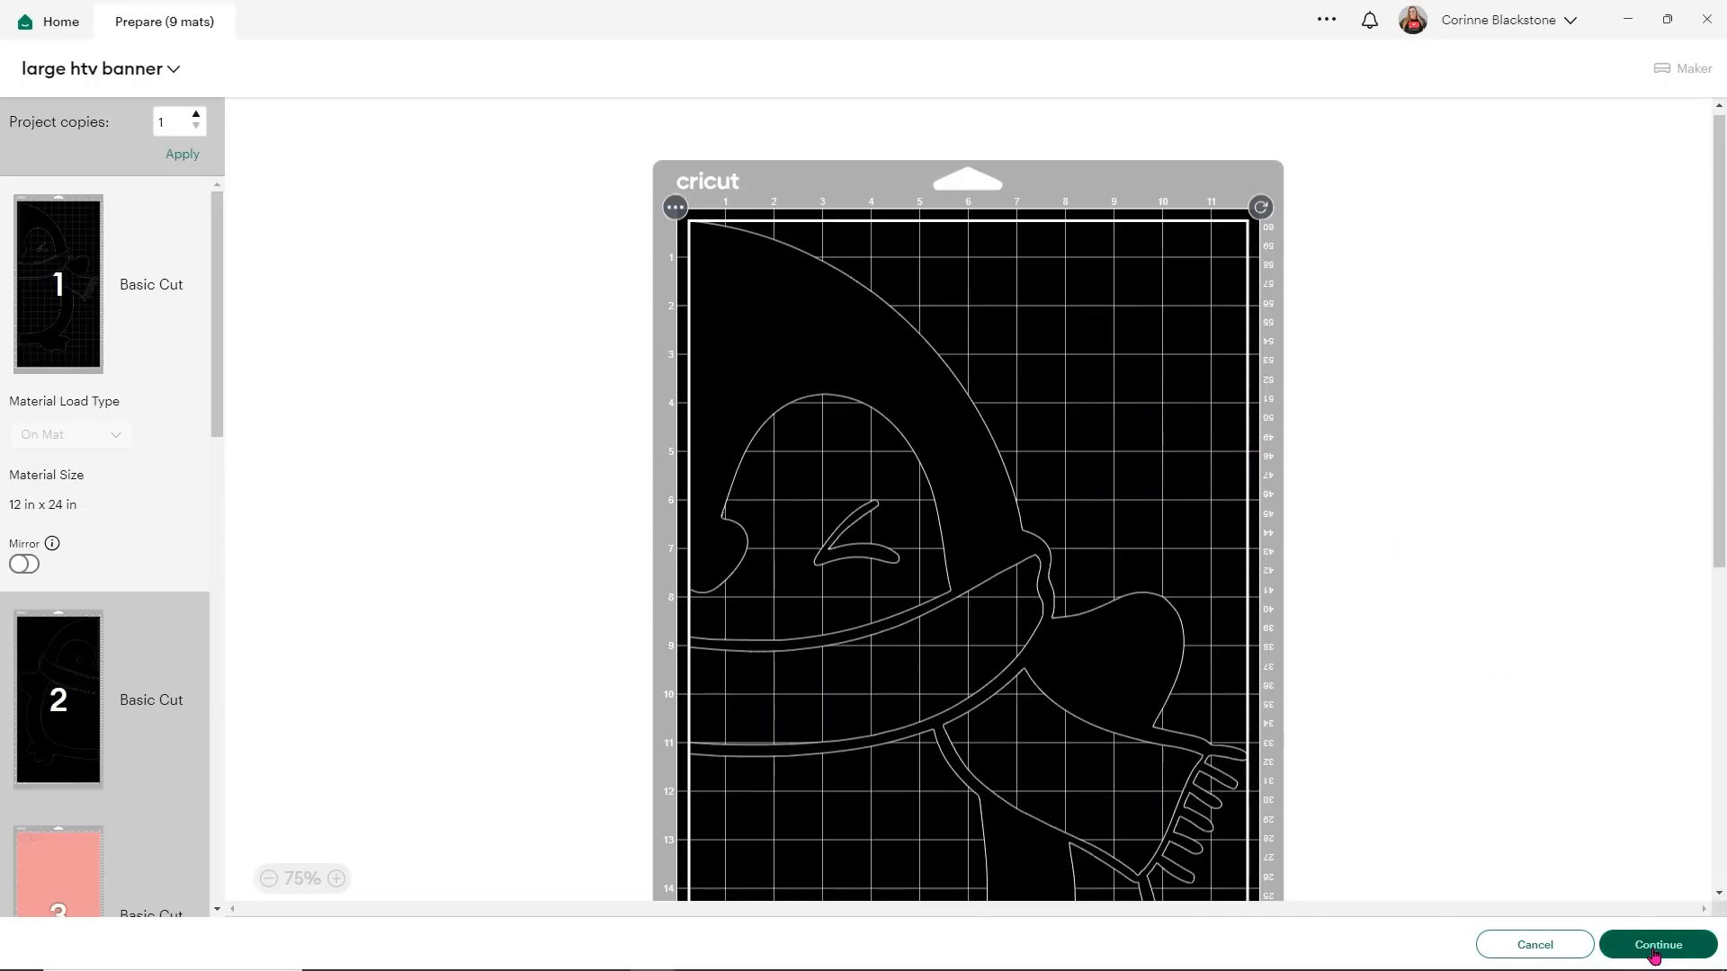
- Continue to cutting, connect the Maker over Bluetooth, and set the base material to Everyday Iron-On
click(1655, 952)
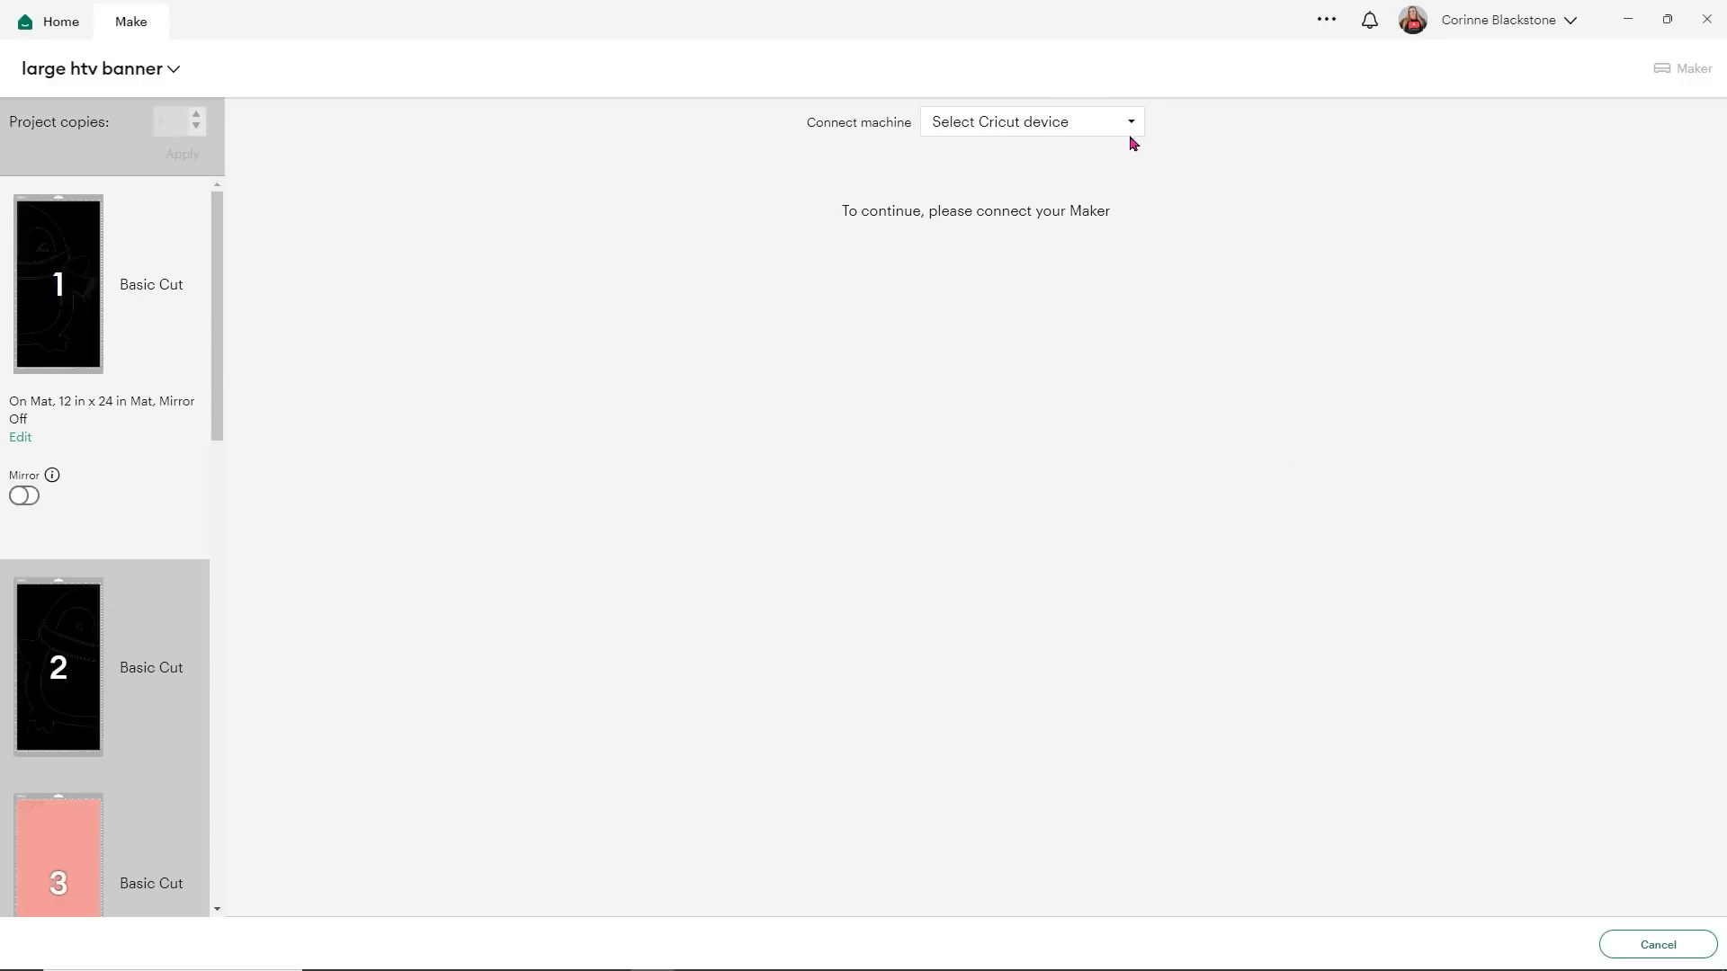
click(1115, 122)
click(959, 199)
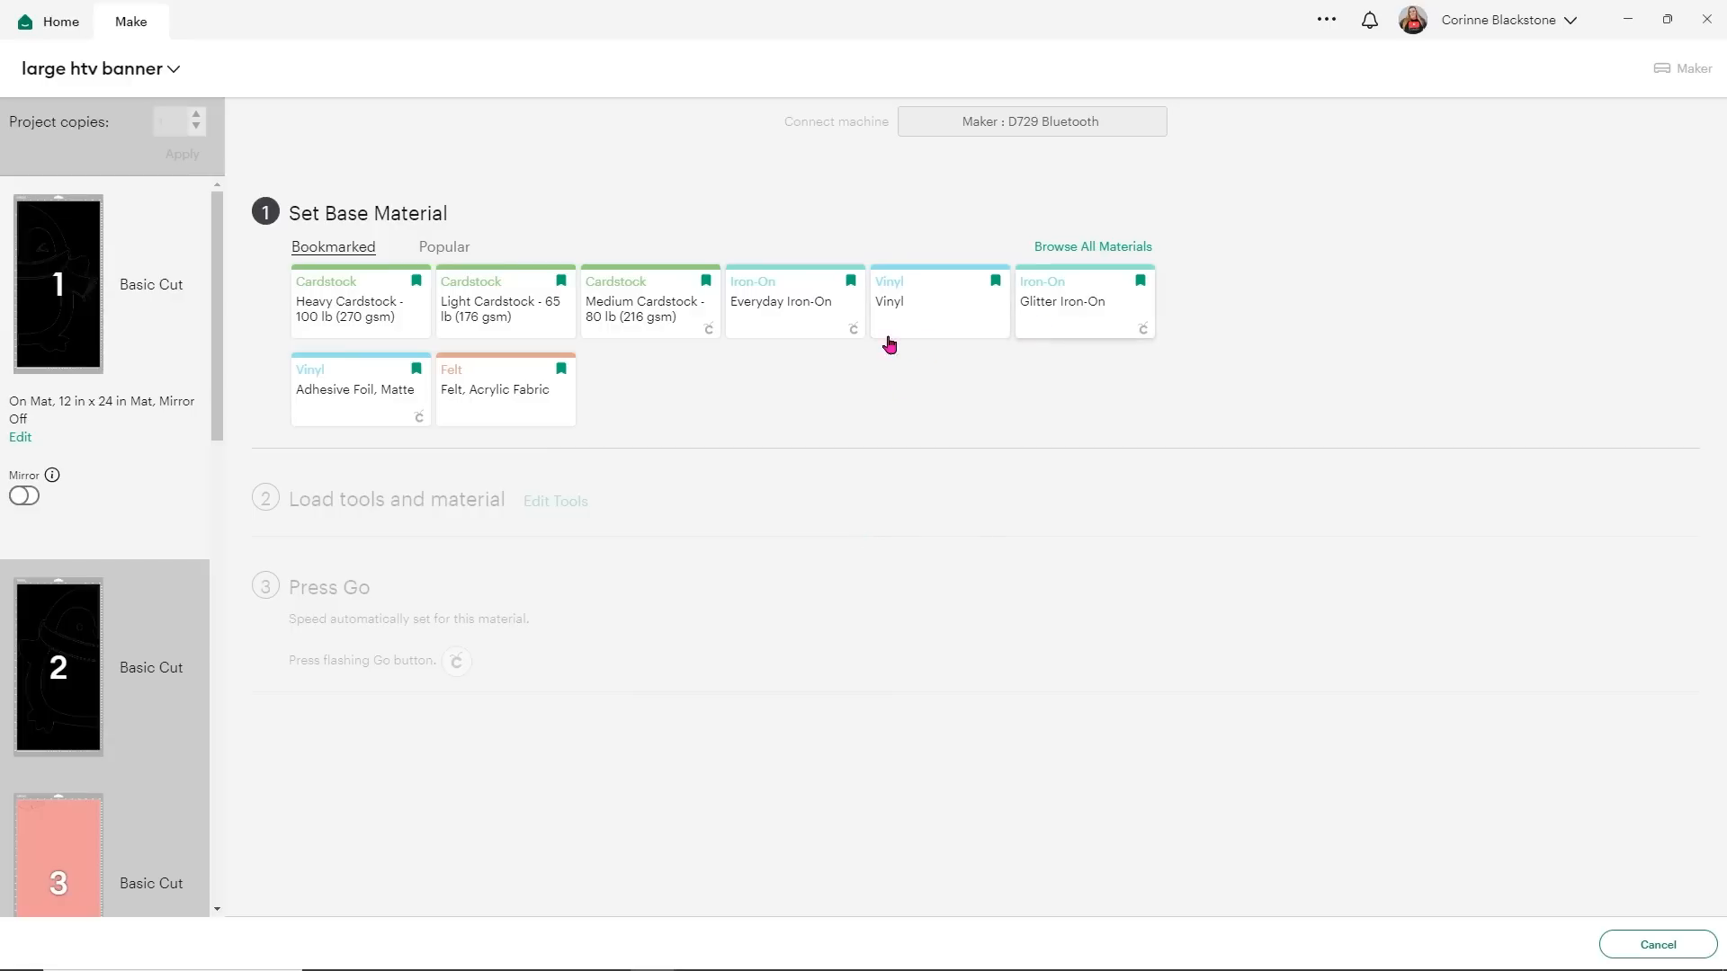
click(780, 306)
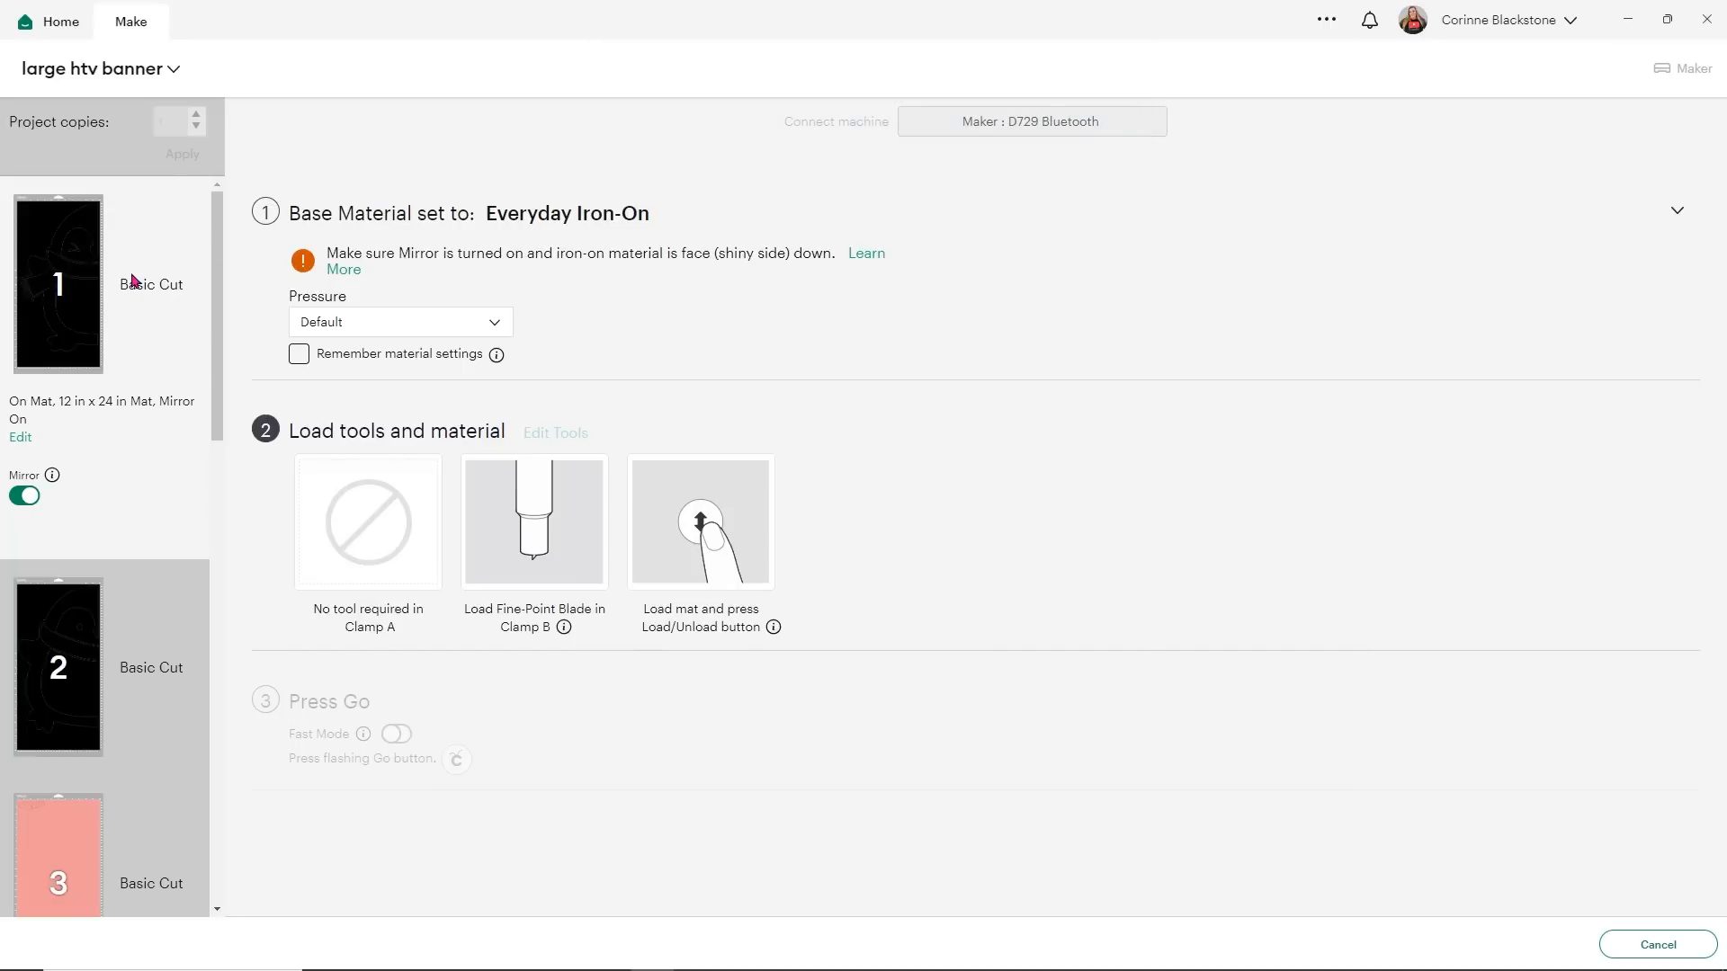
- Go through mats 2 to 9 one by one to check the Mirror setting on each
click(126, 632)
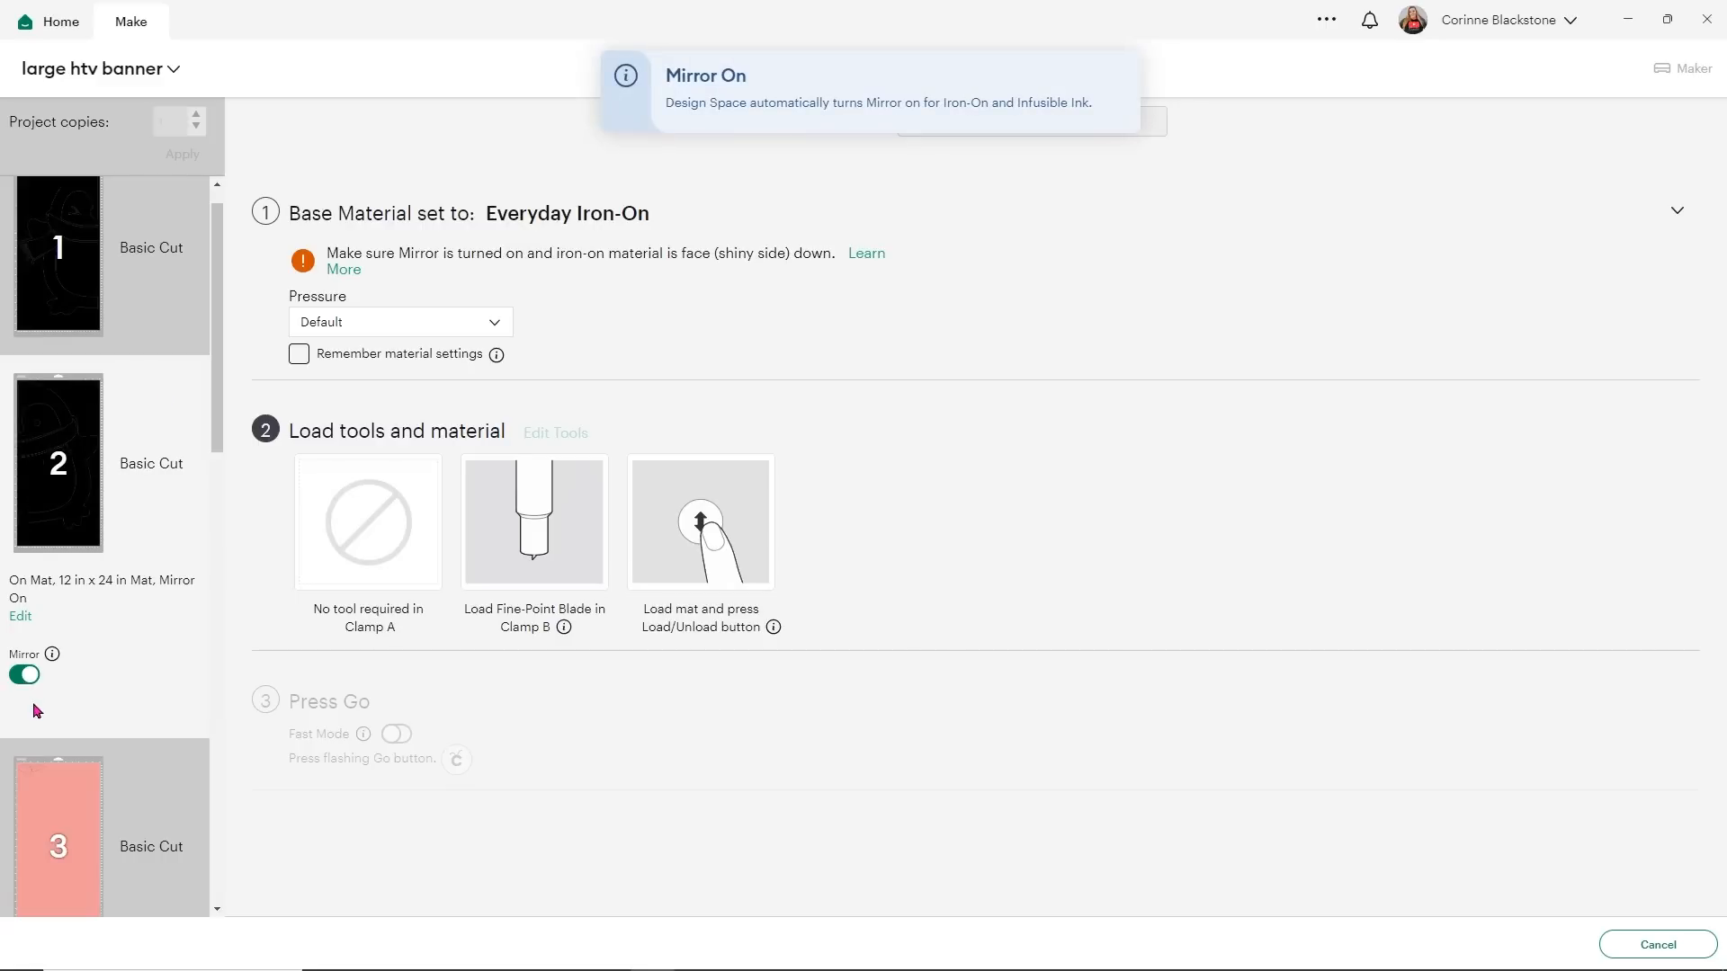
click(128, 765)
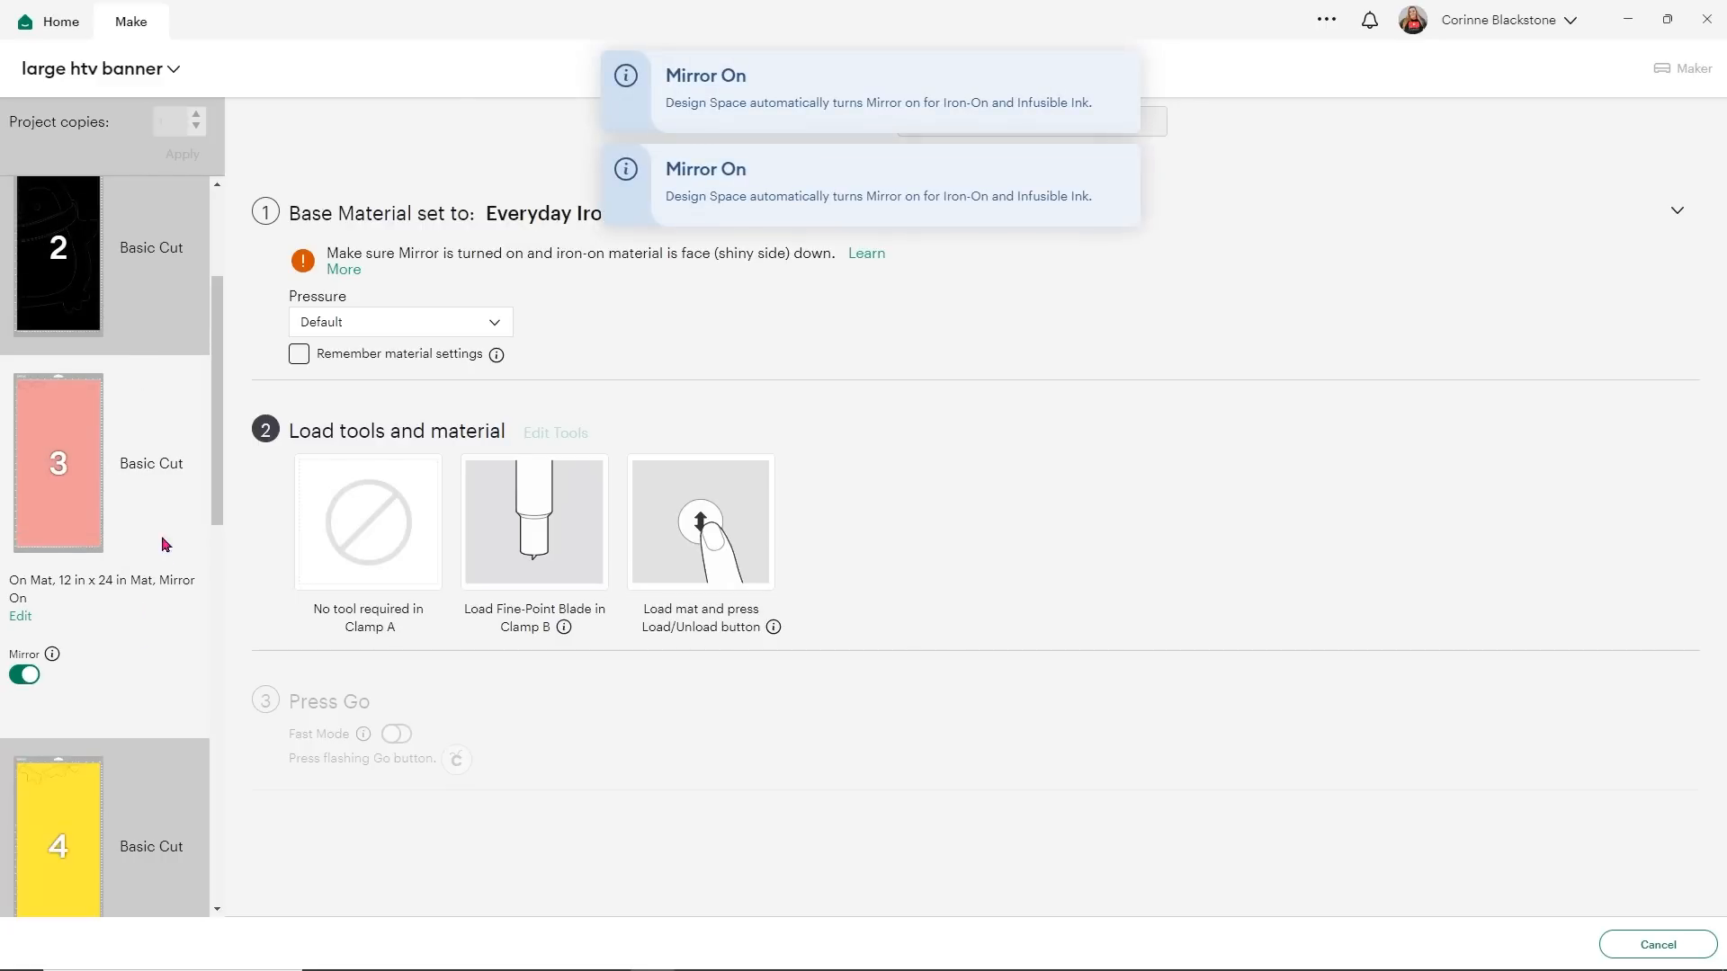
click(131, 798)
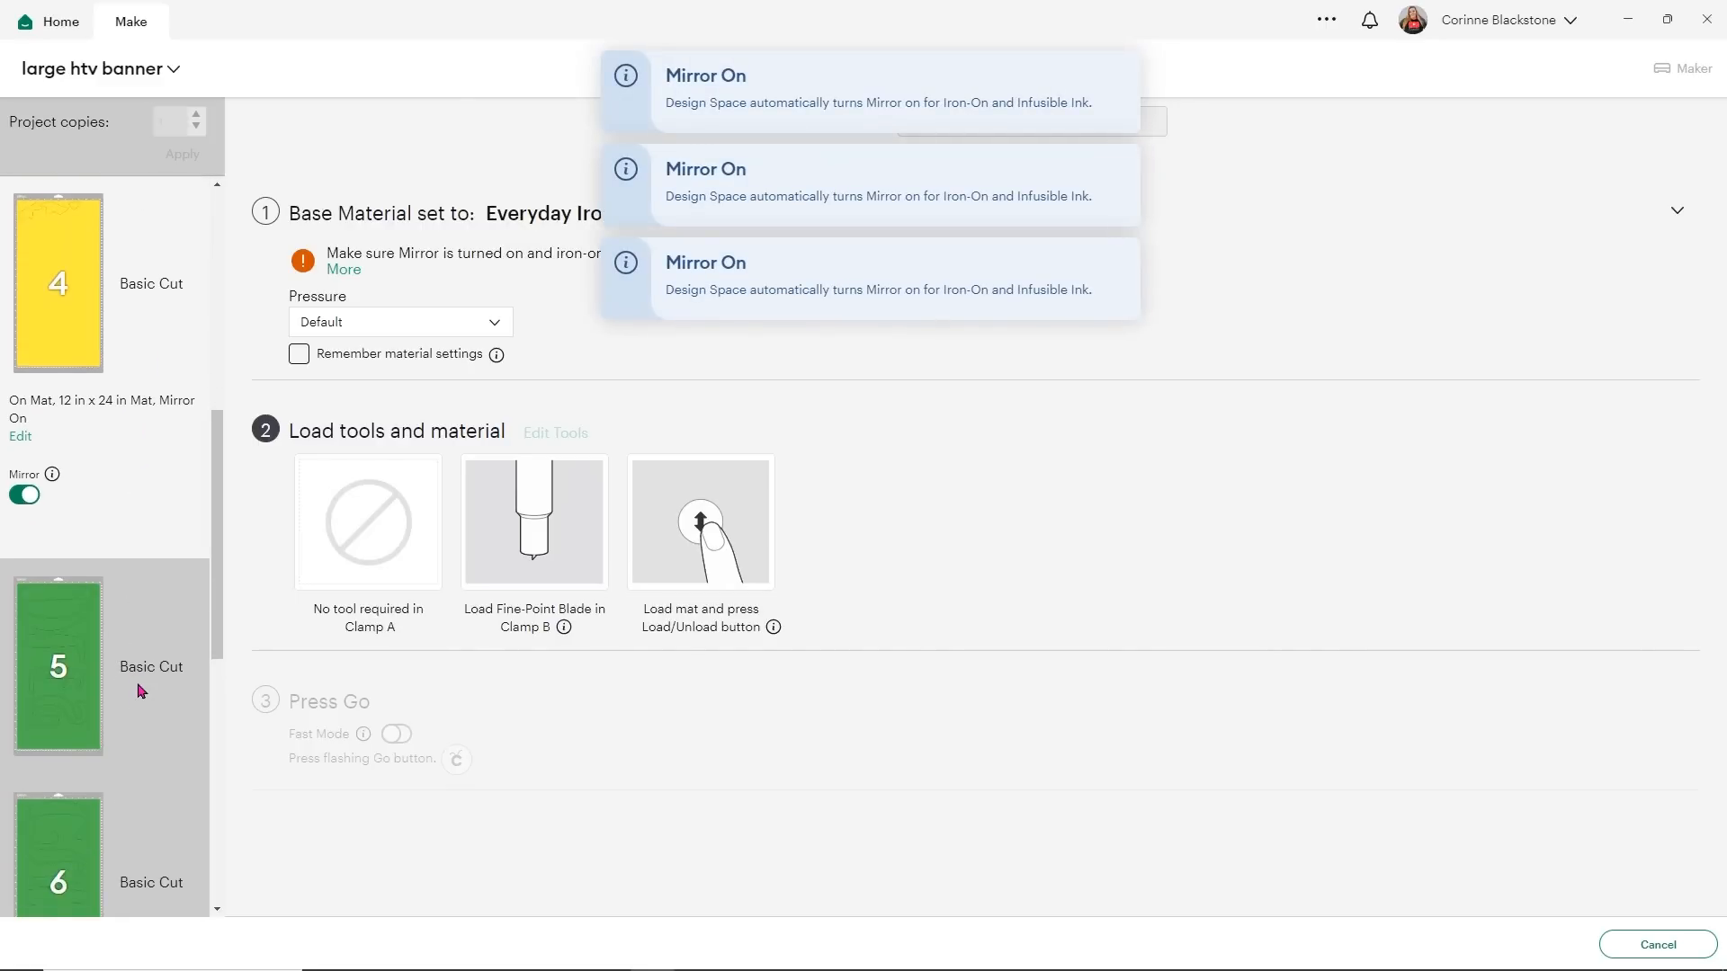
click(137, 684)
click(137, 681)
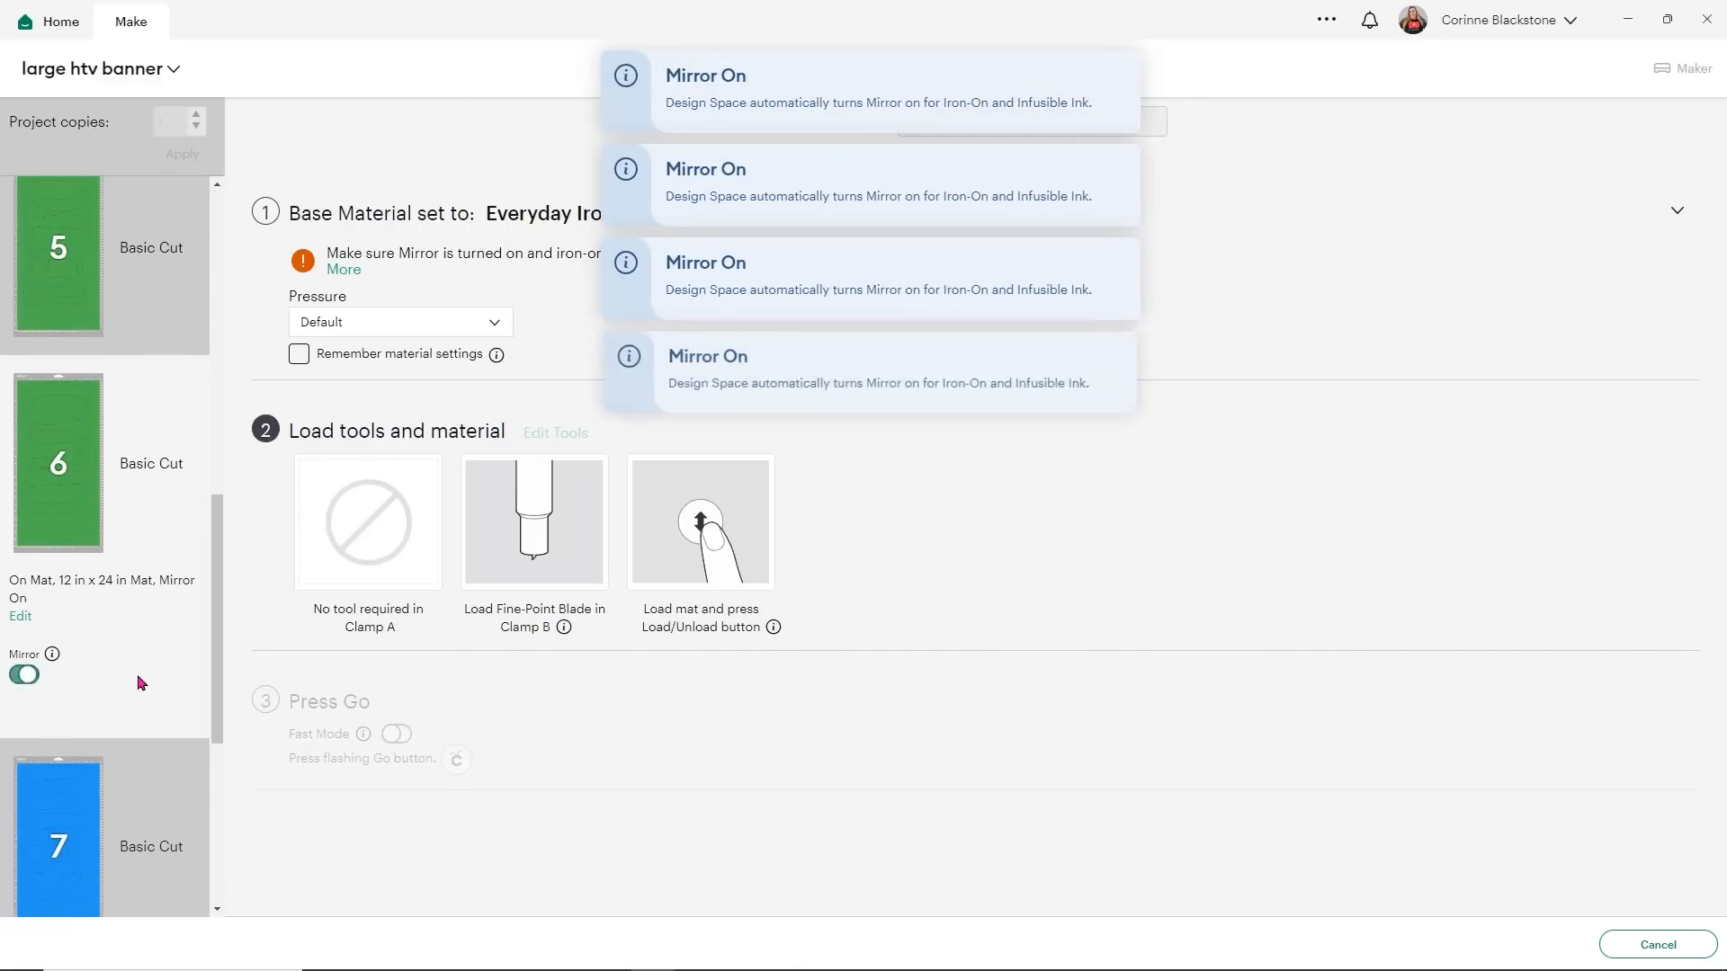
click(132, 752)
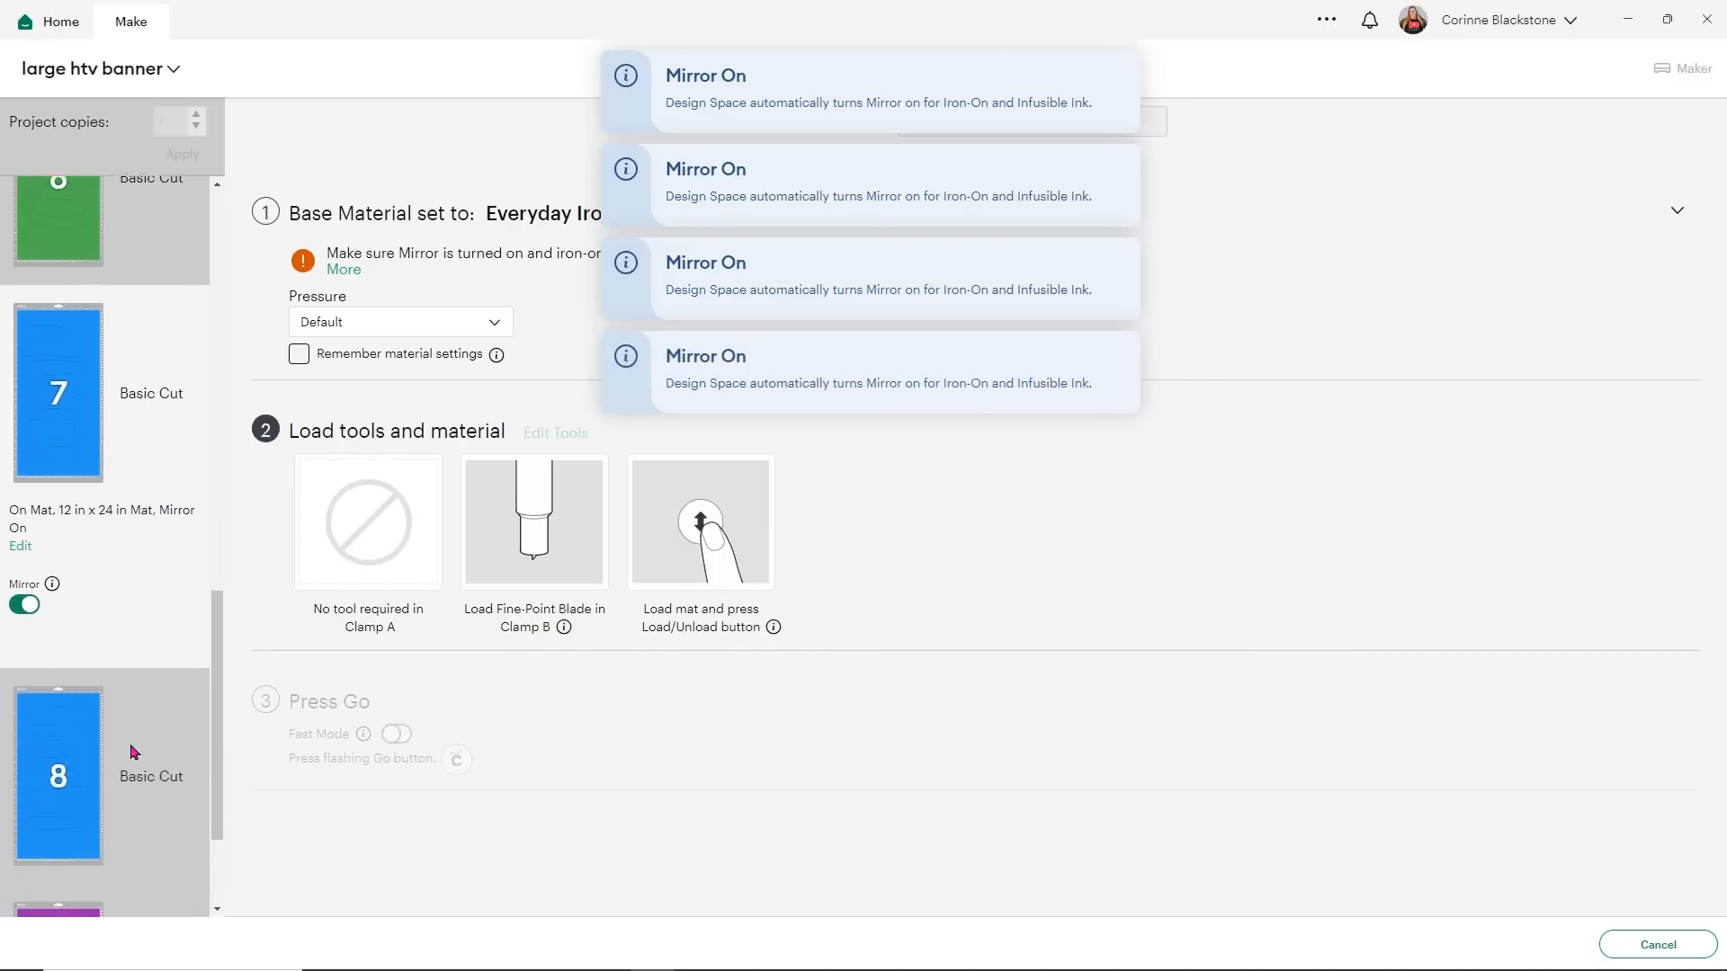
click(139, 738)
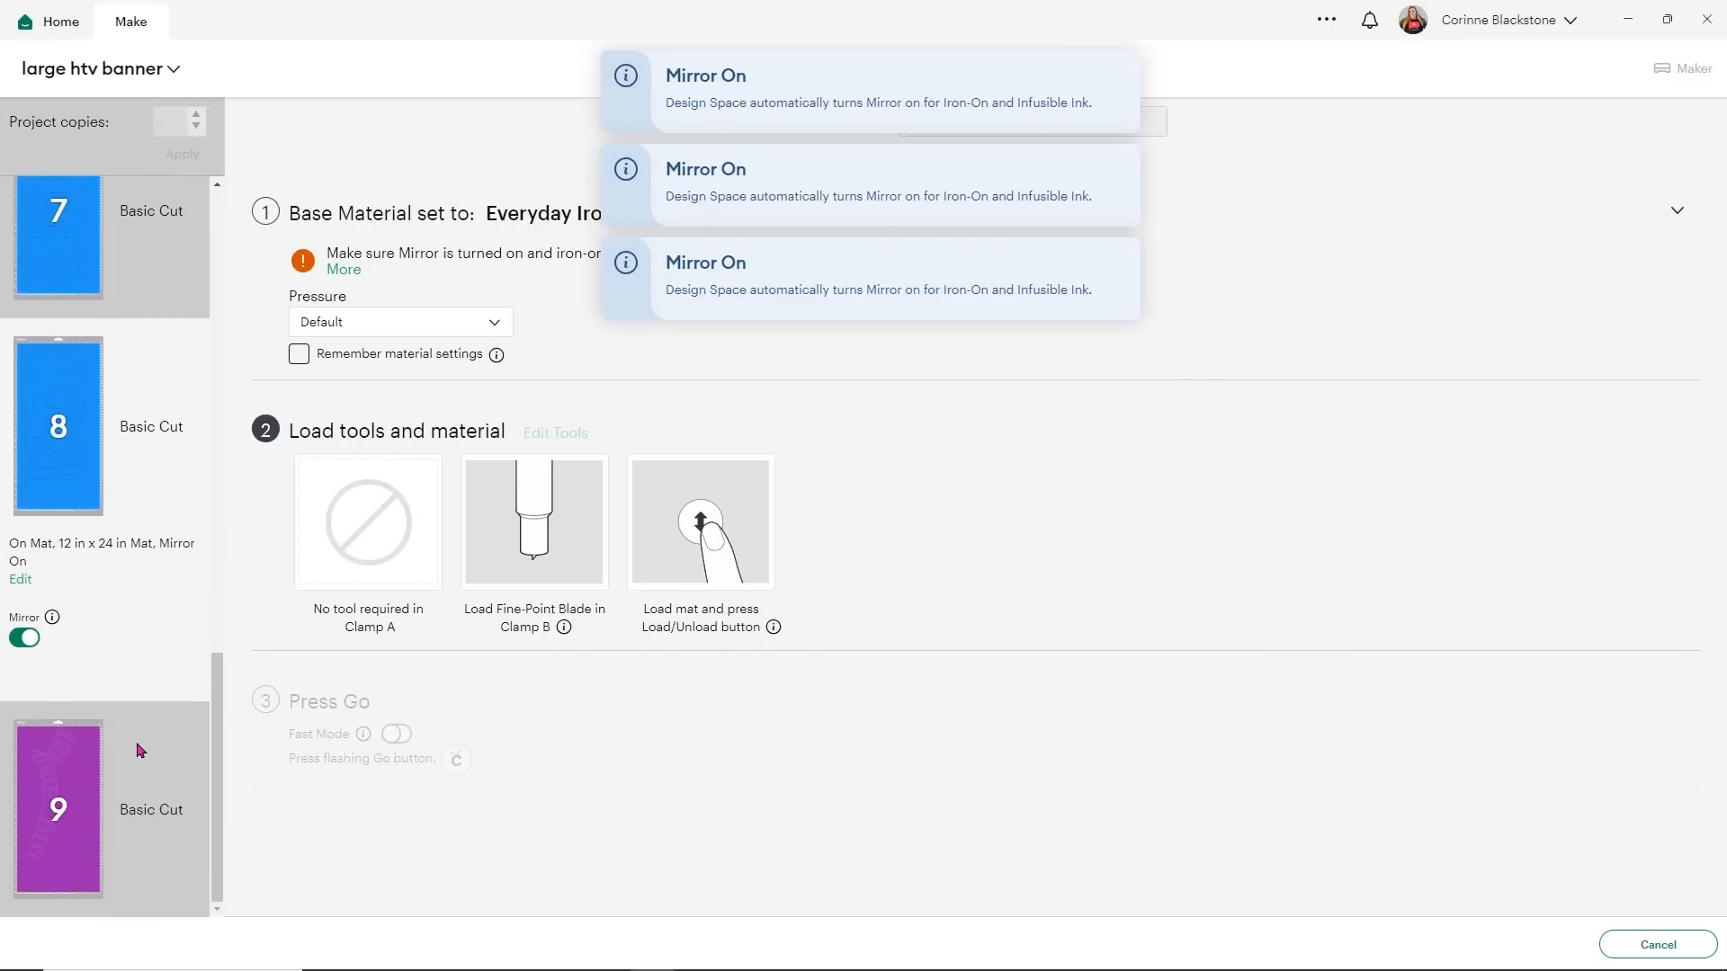
click(139, 752)
- Return to mat 1 and have the Everyday Iron-On material settings remembered
scroll(137, 754, up, 10)
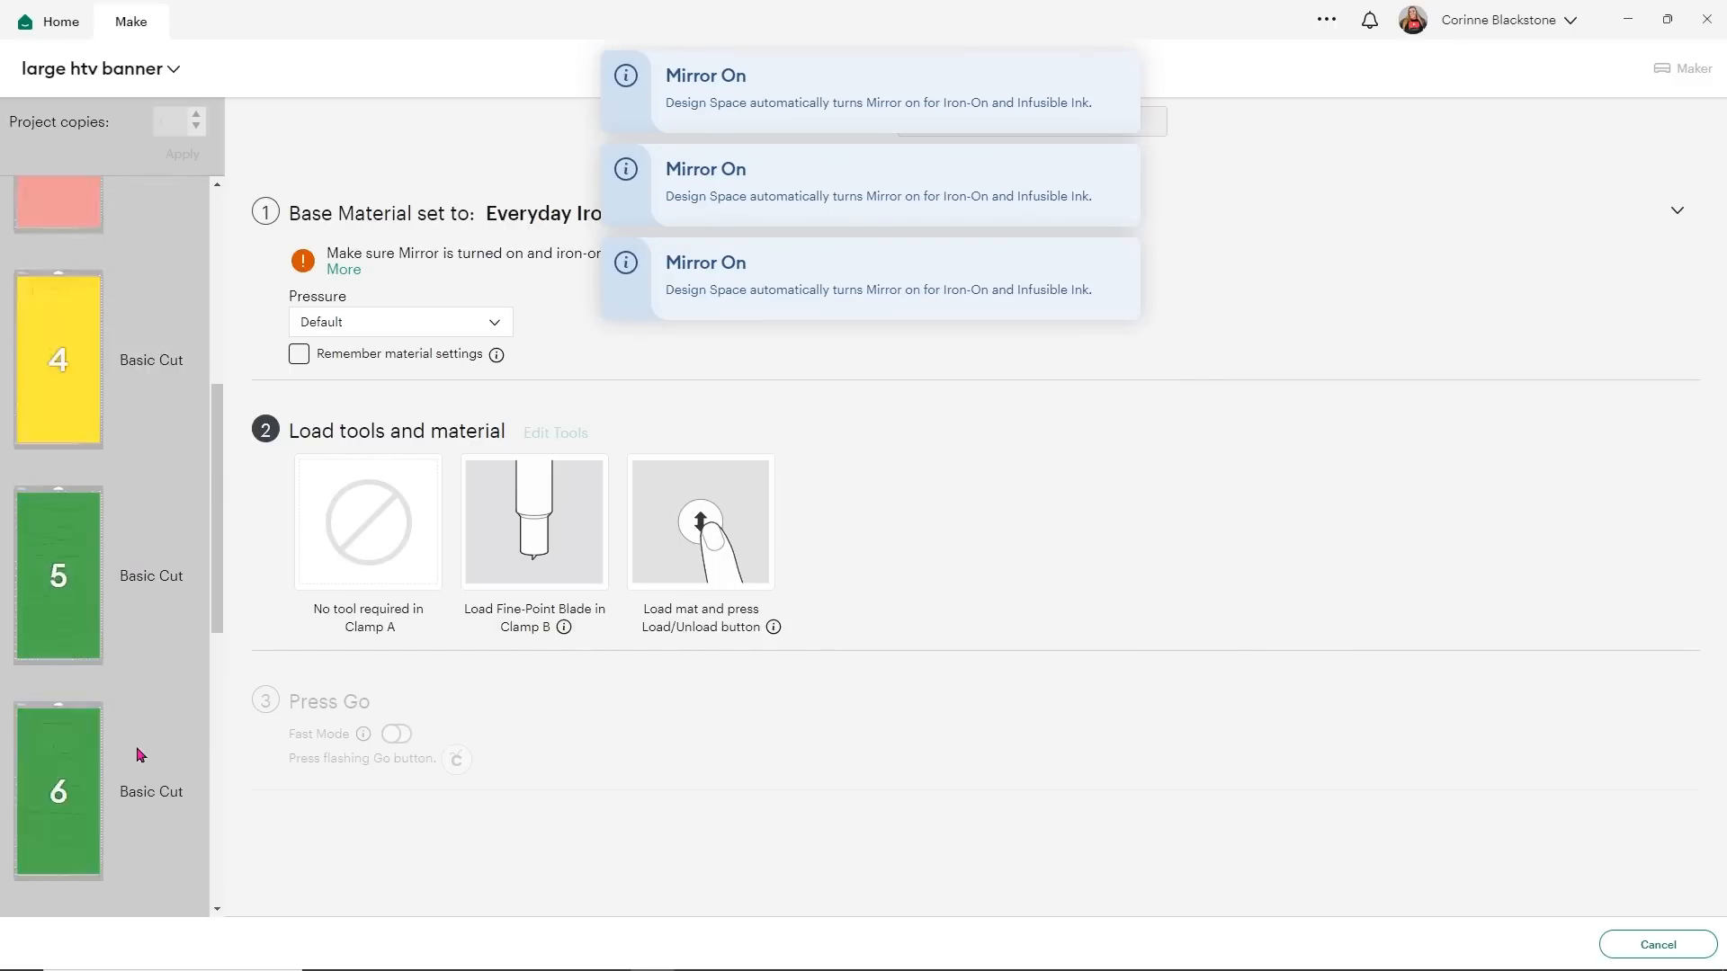
click(127, 330)
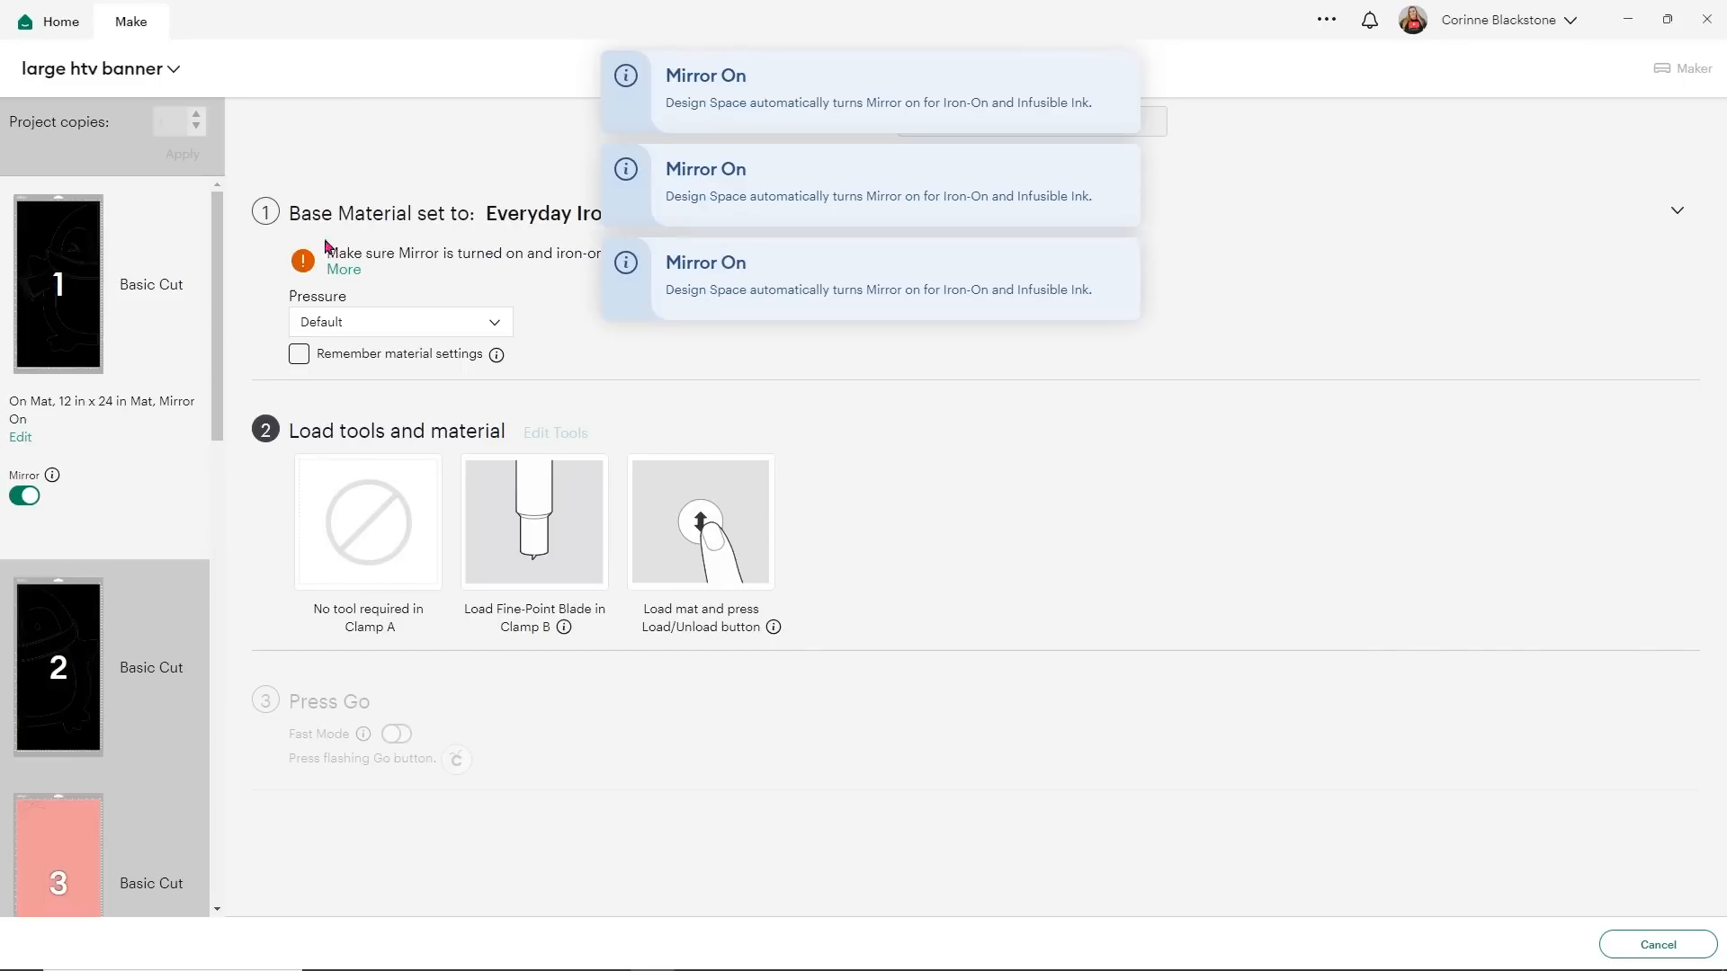
click(299, 356)
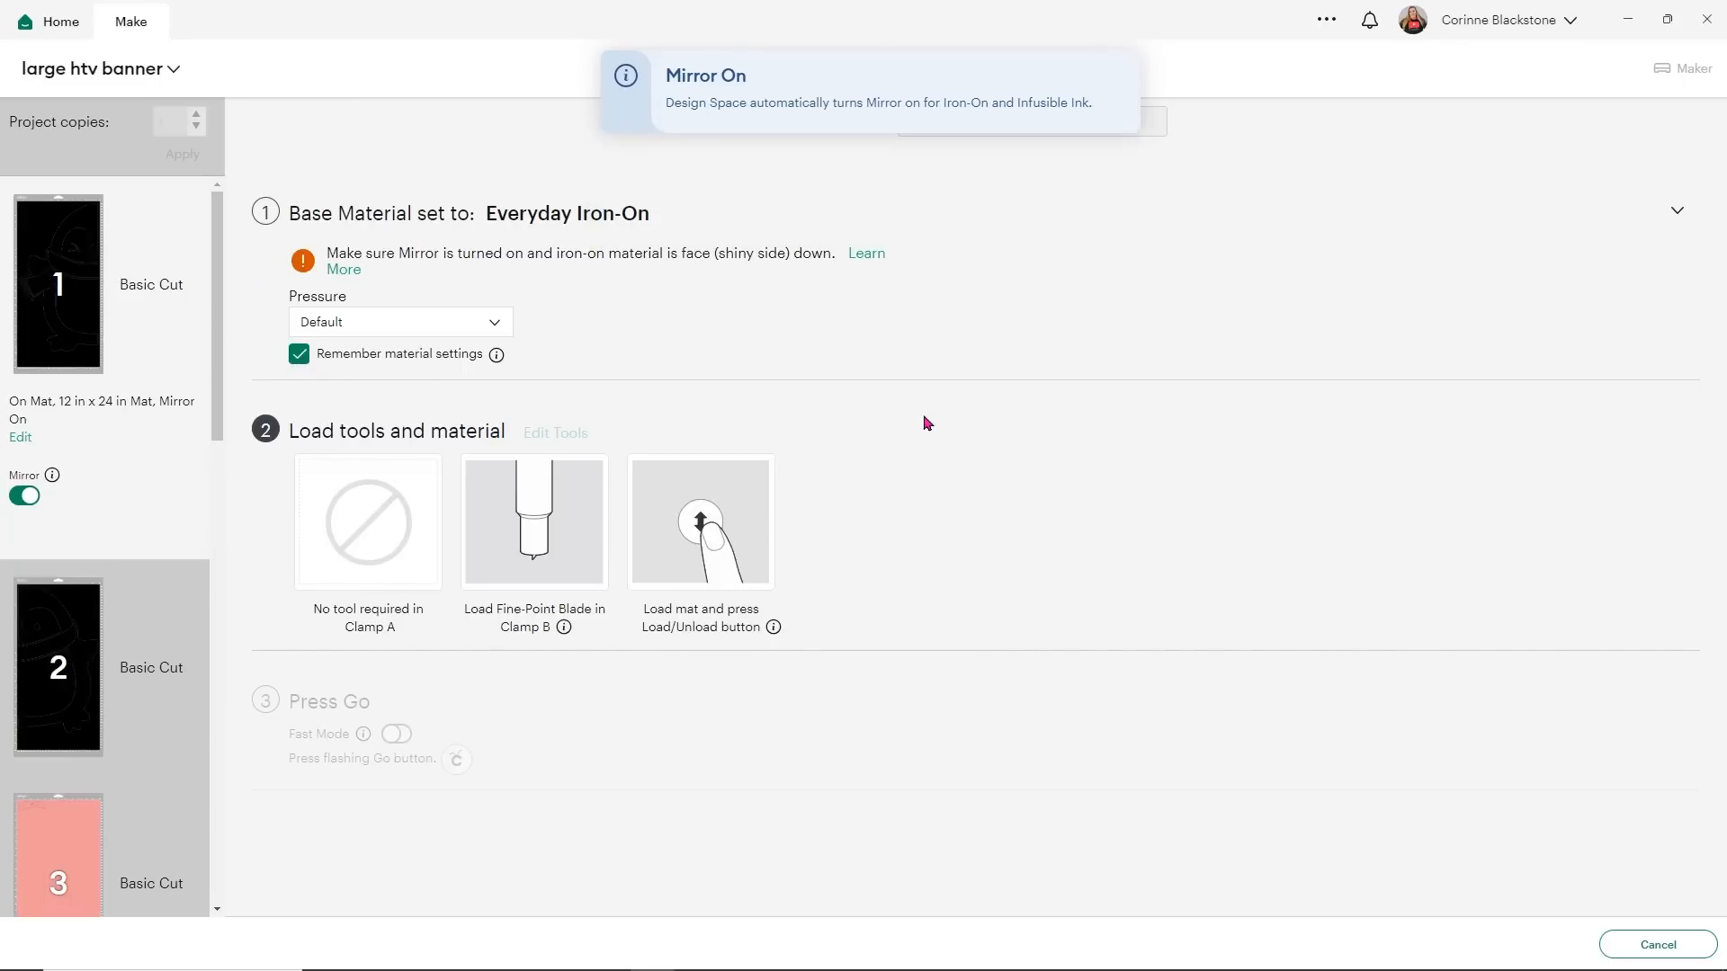